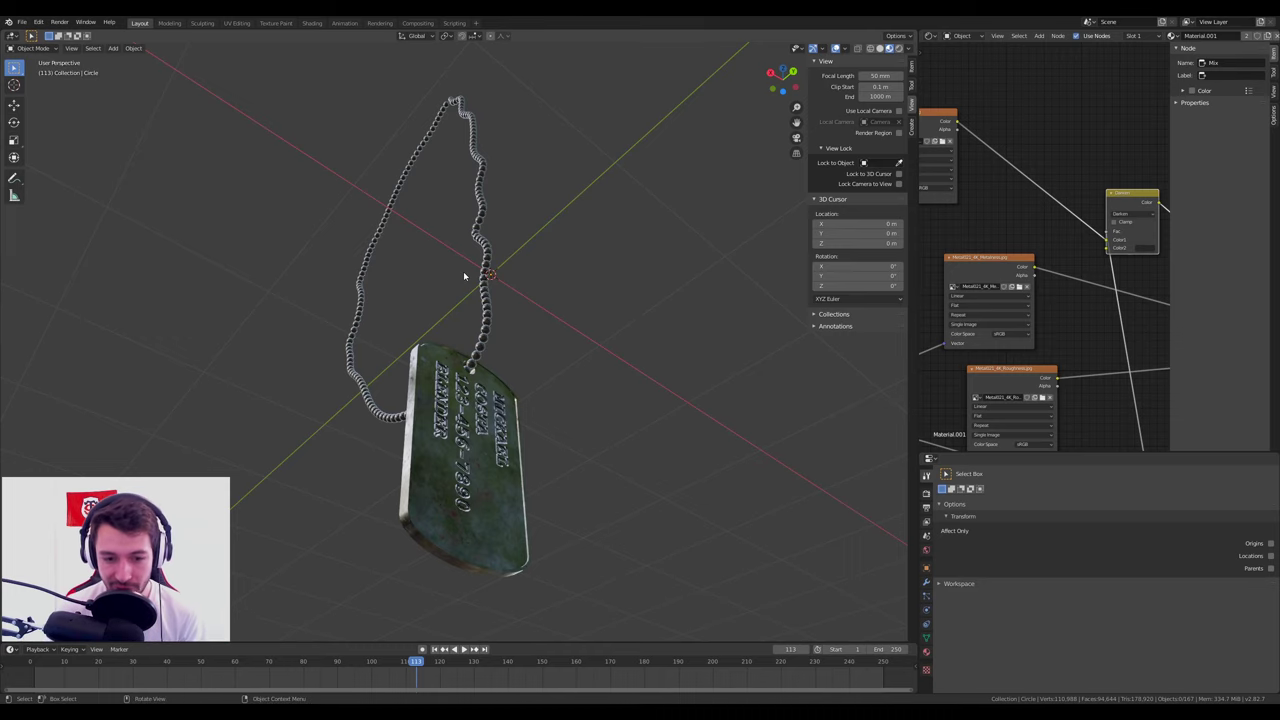
Orbit and zoom around the dog tag on its chain to inspect it from several angles.
mouse_move(498, 324)
middle_mouse_down()
mouse_move(496, 311)
mouse_move(450, 365)
mouse_move(476, 356)
middle_mouse_up()
scroll(496, 311, "up", 3)
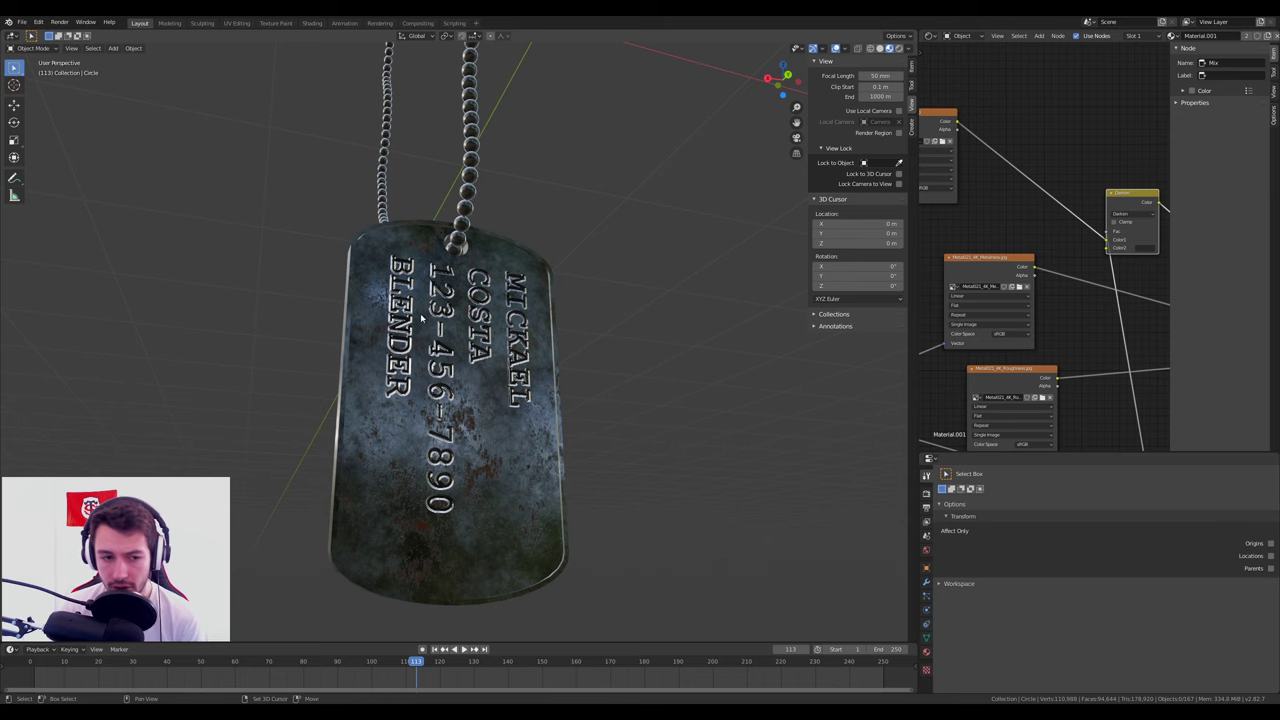
mouse_move(422, 318)
middle_mouse_down()
mouse_move(590, 350)
mouse_move(375, 290)
middle_mouse_up()
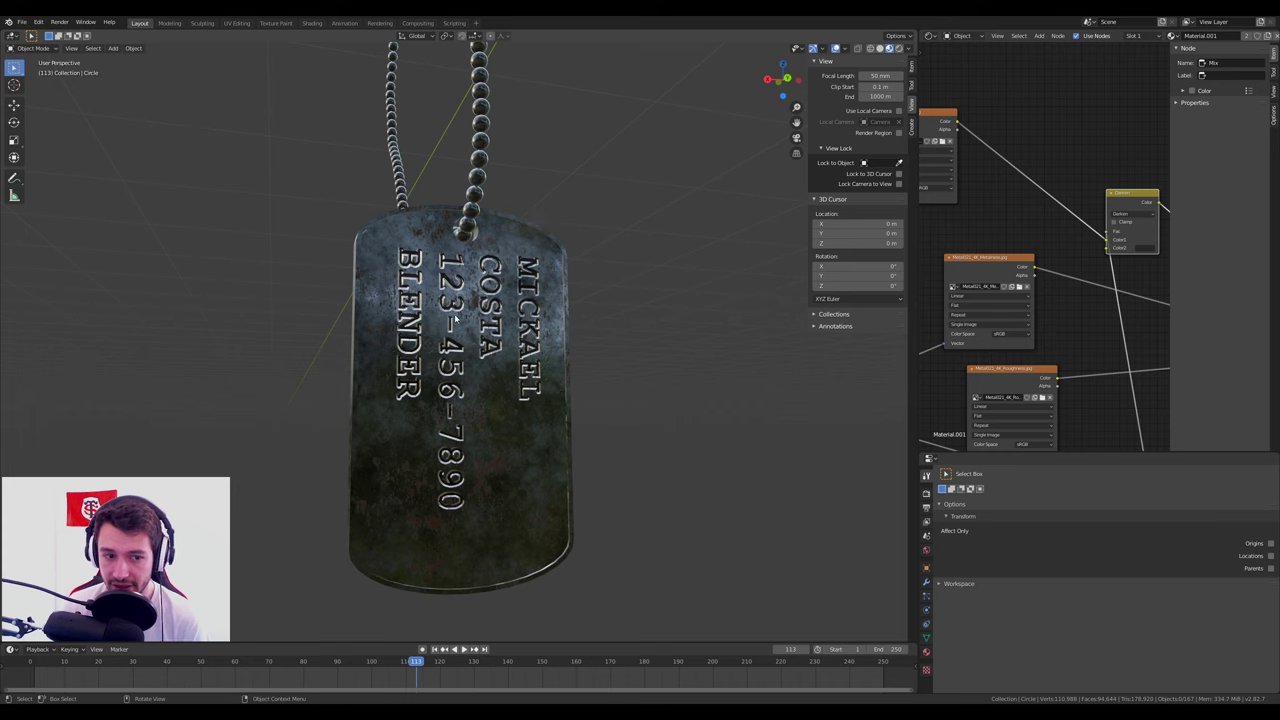
middle_click_drag(518, 368, 527, 240)
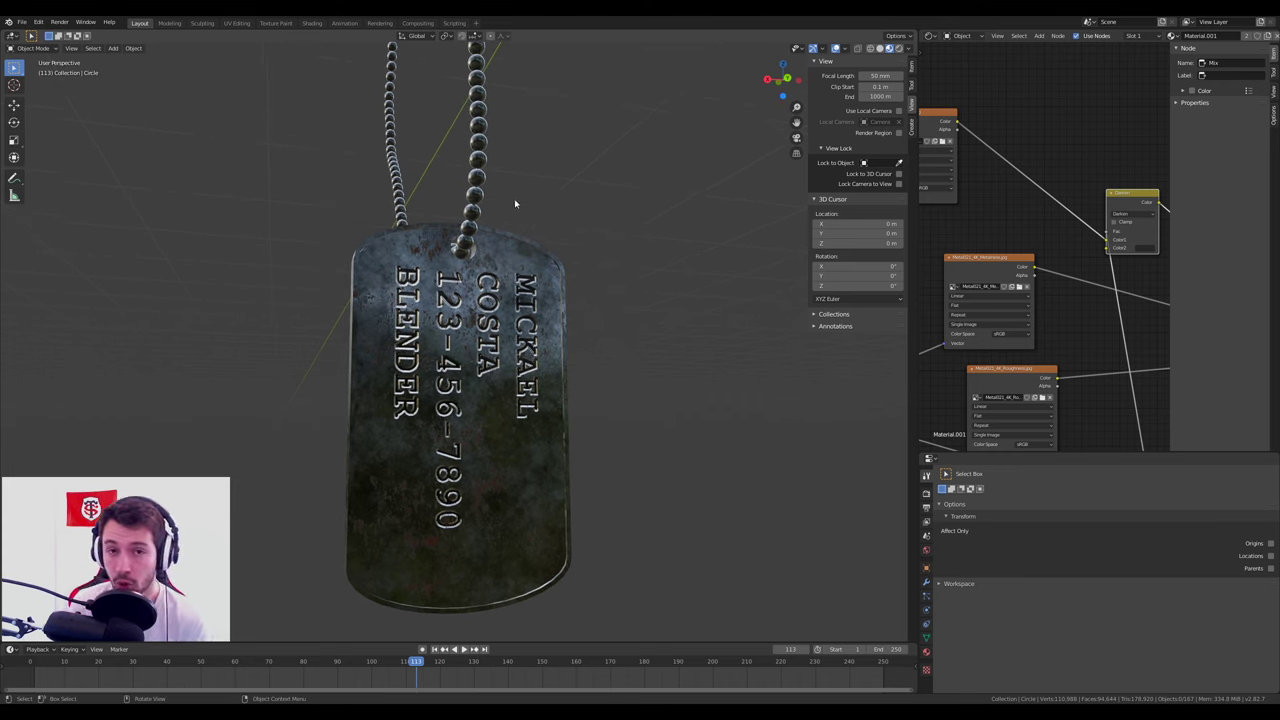
mouse_move(506, 340)
middle_mouse_down()
mouse_move(520, 355)
mouse_move(520, 440)
mouse_move(608, 423)
mouse_move(541, 514)
mouse_move(426, 348)
mouse_move(487, 290)
middle_mouse_up()
scroll(608, 423, "up", 5)
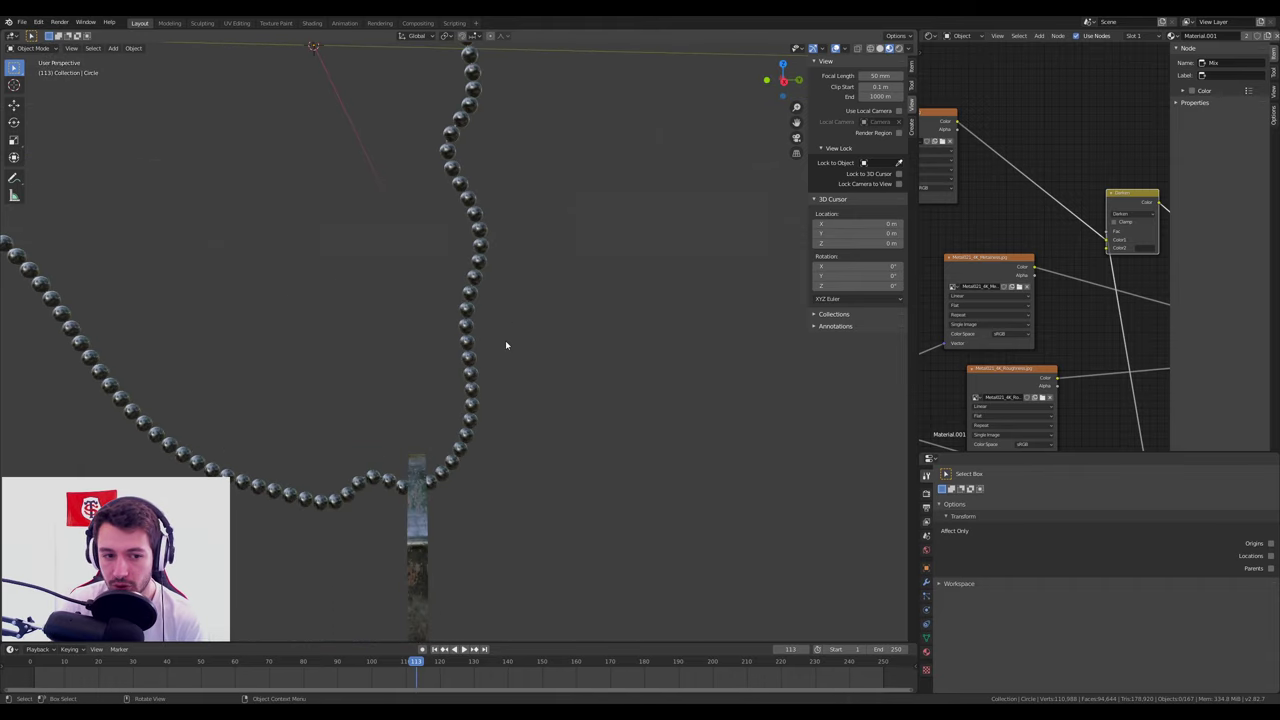
middle_click_drag(506, 345, 351, 462)
scroll(351, 462, "up", 3)
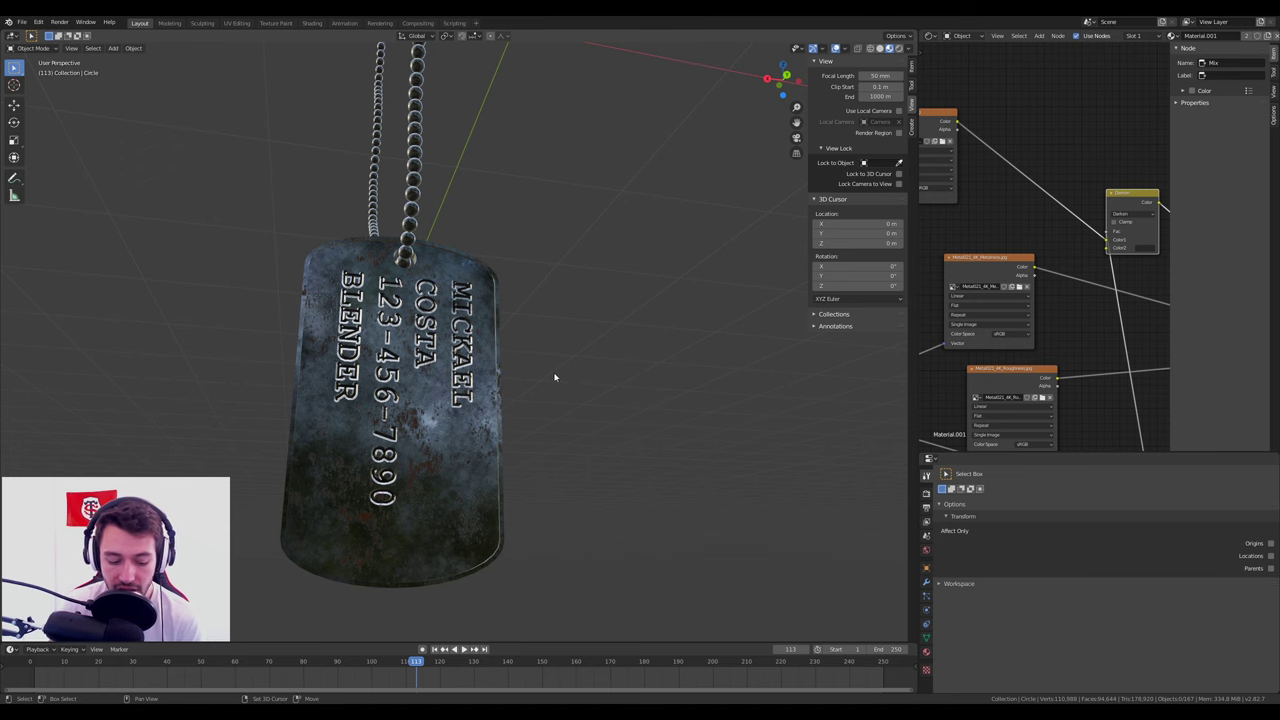
mouse_move(554, 374)
middle_mouse_down()
mouse_move(580, 449)
mouse_move(467, 364)
mouse_move(470, 320)
mouse_move(500, 300)
middle_mouse_up()
Glance at the dog tag render, then switch to the second Blender window with the default scene.
key("alt+Tab")
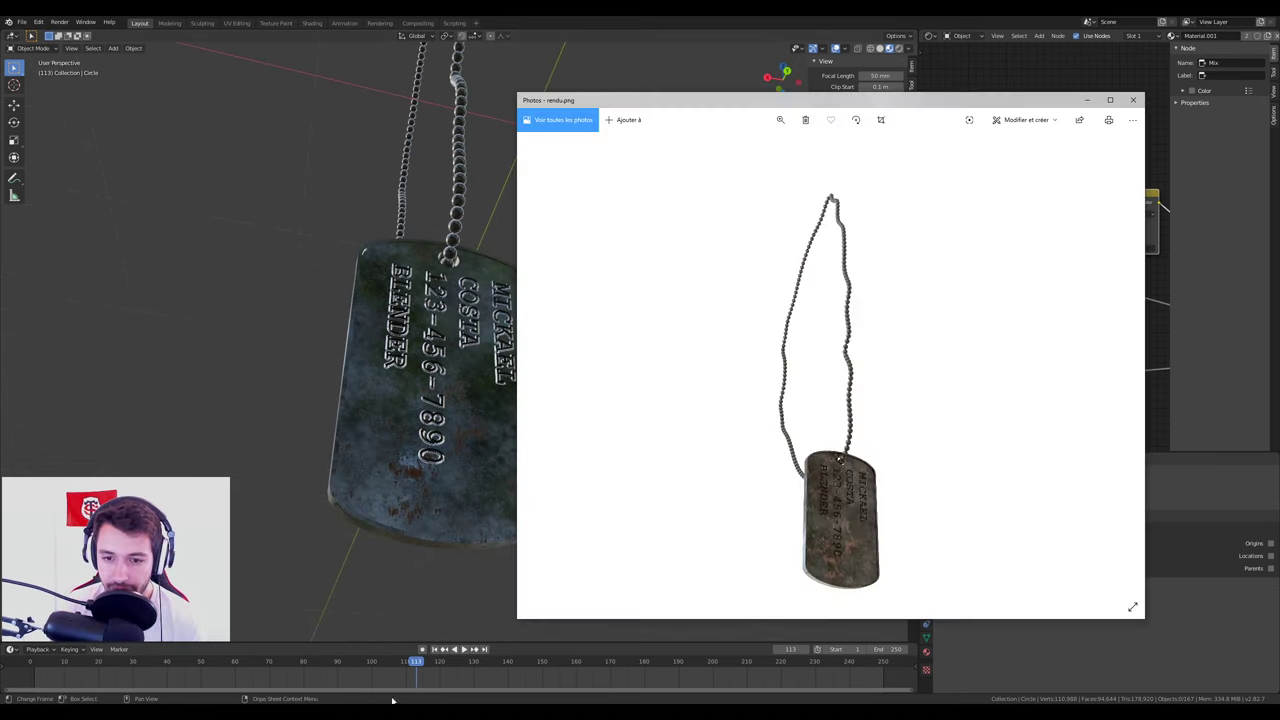
key("alt+Tab")
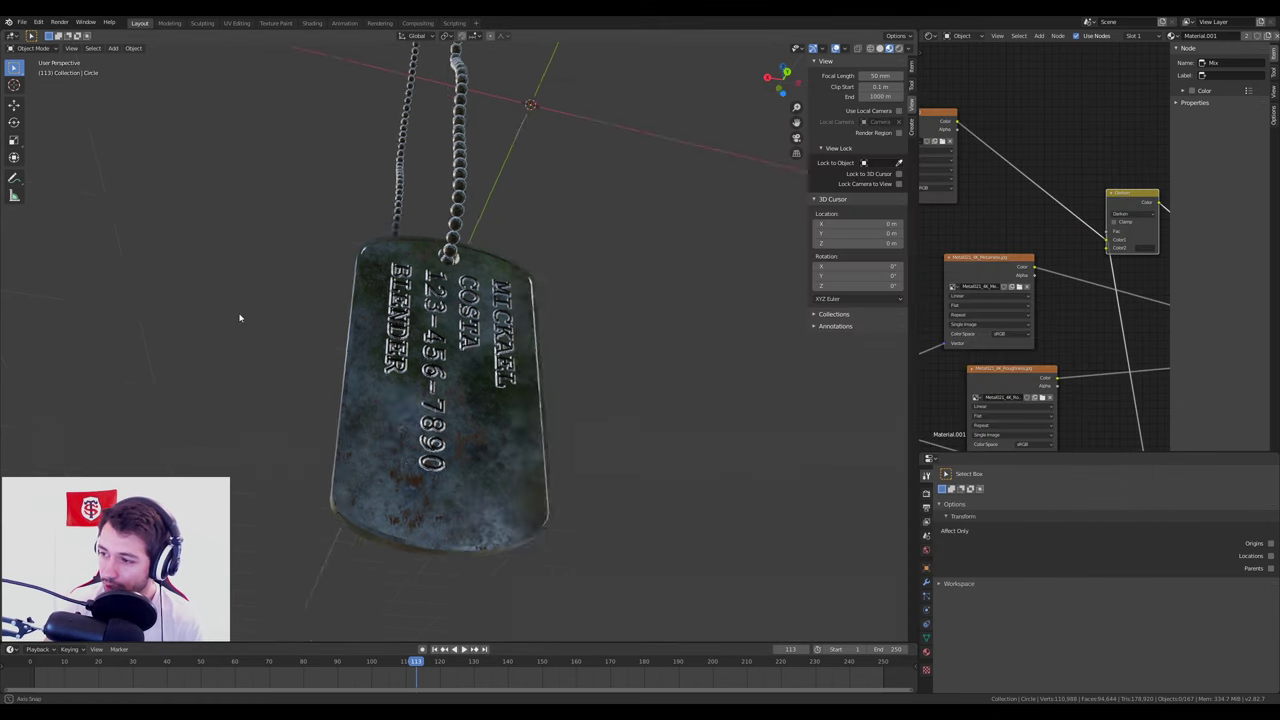
middle_click_drag(90, 345, 239, 310)
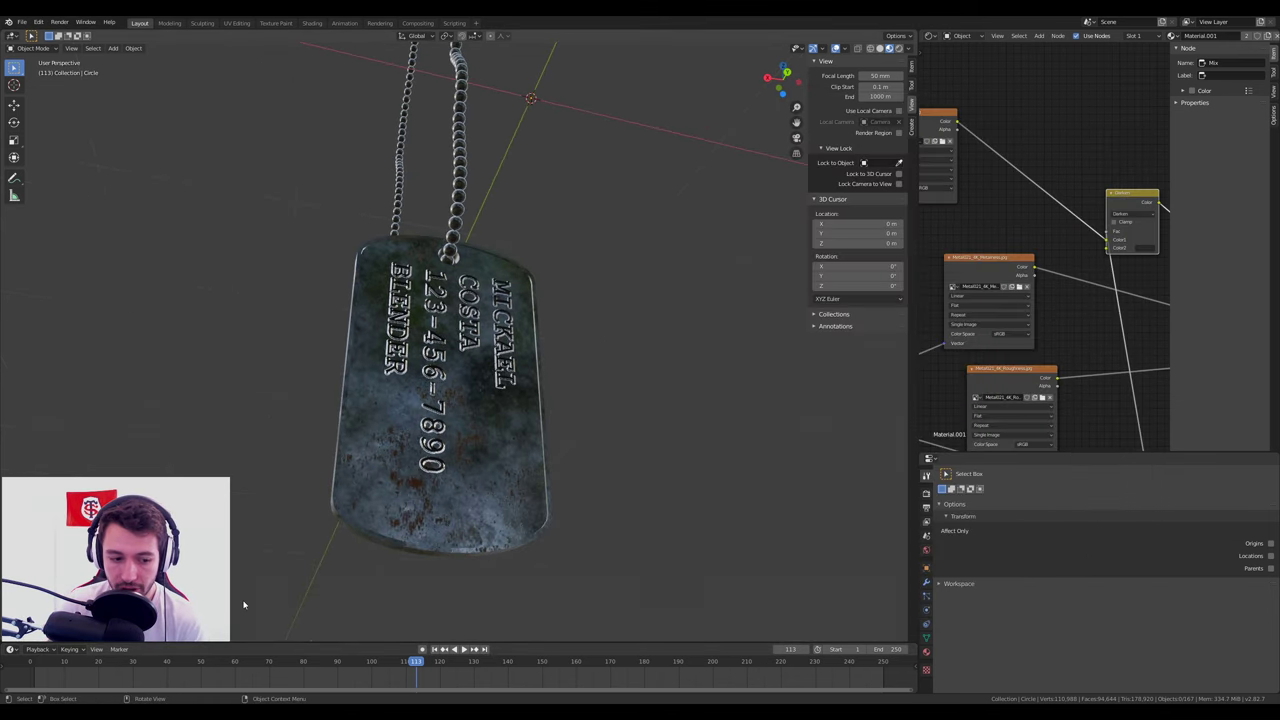
left_click(330, 675)
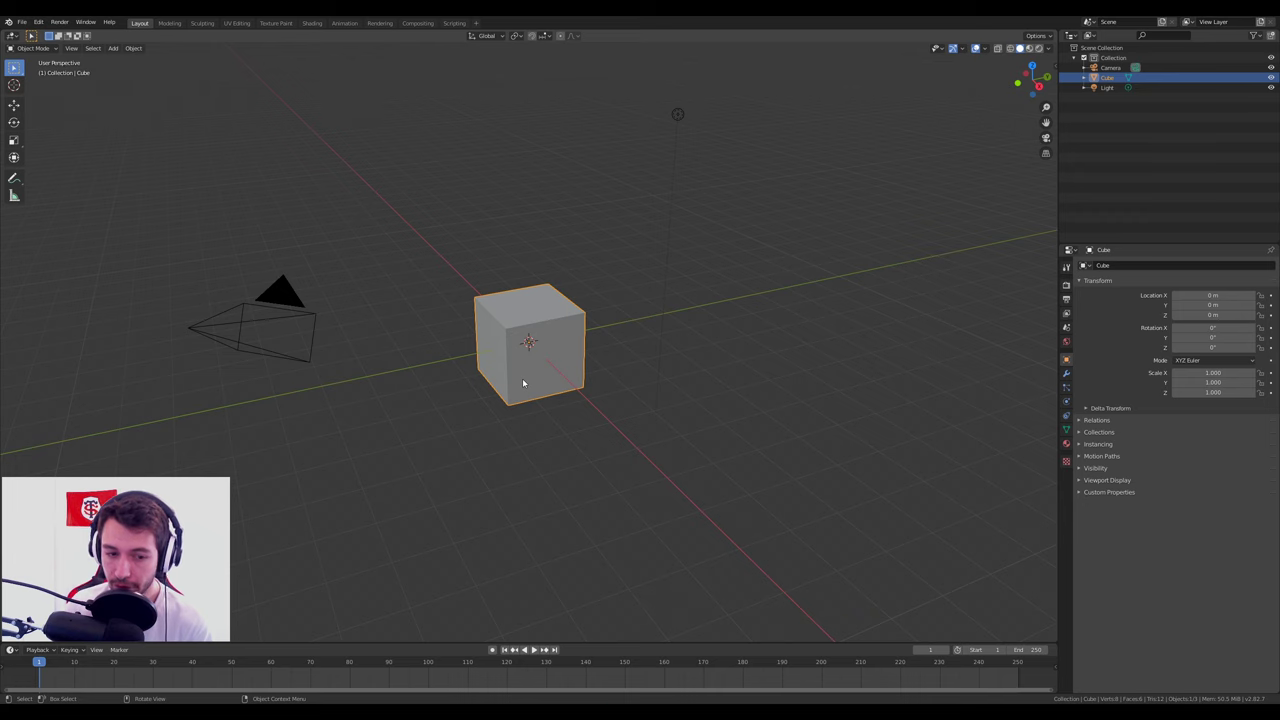
Delete the default cube and add a UV sphere in its place.
key("Delete")
key("shift+a")
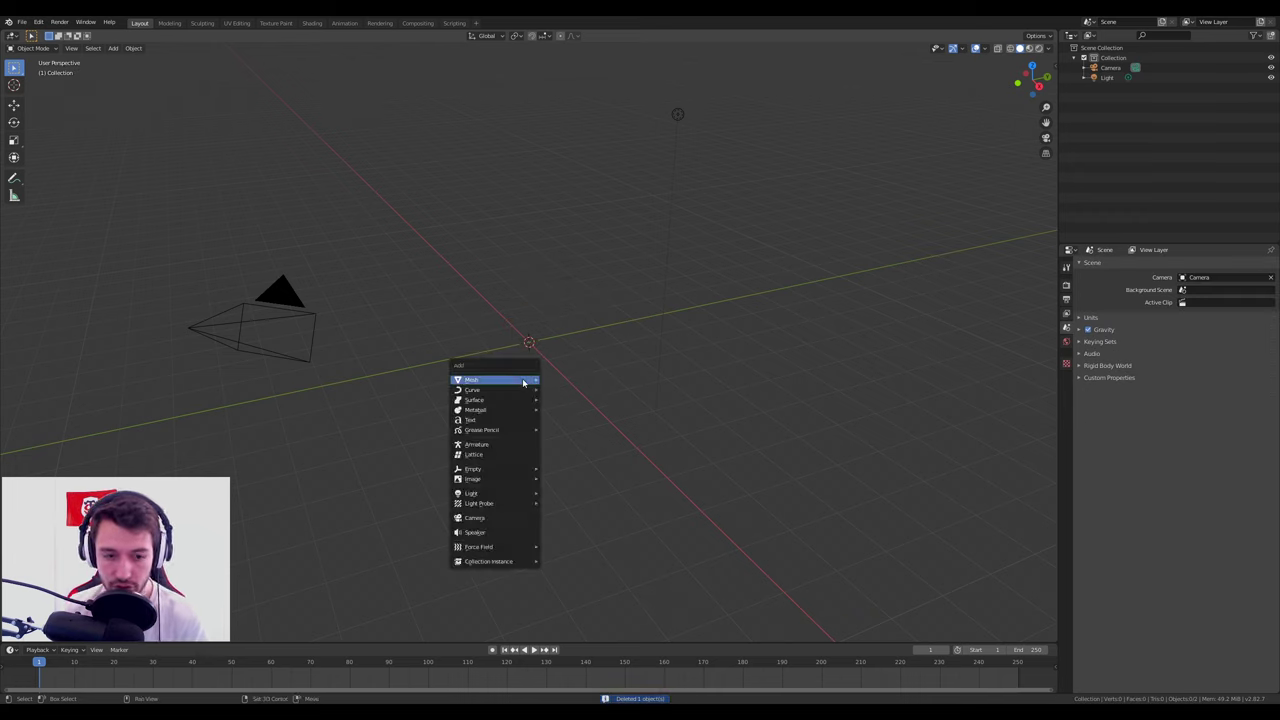
mouse_move(474, 380)
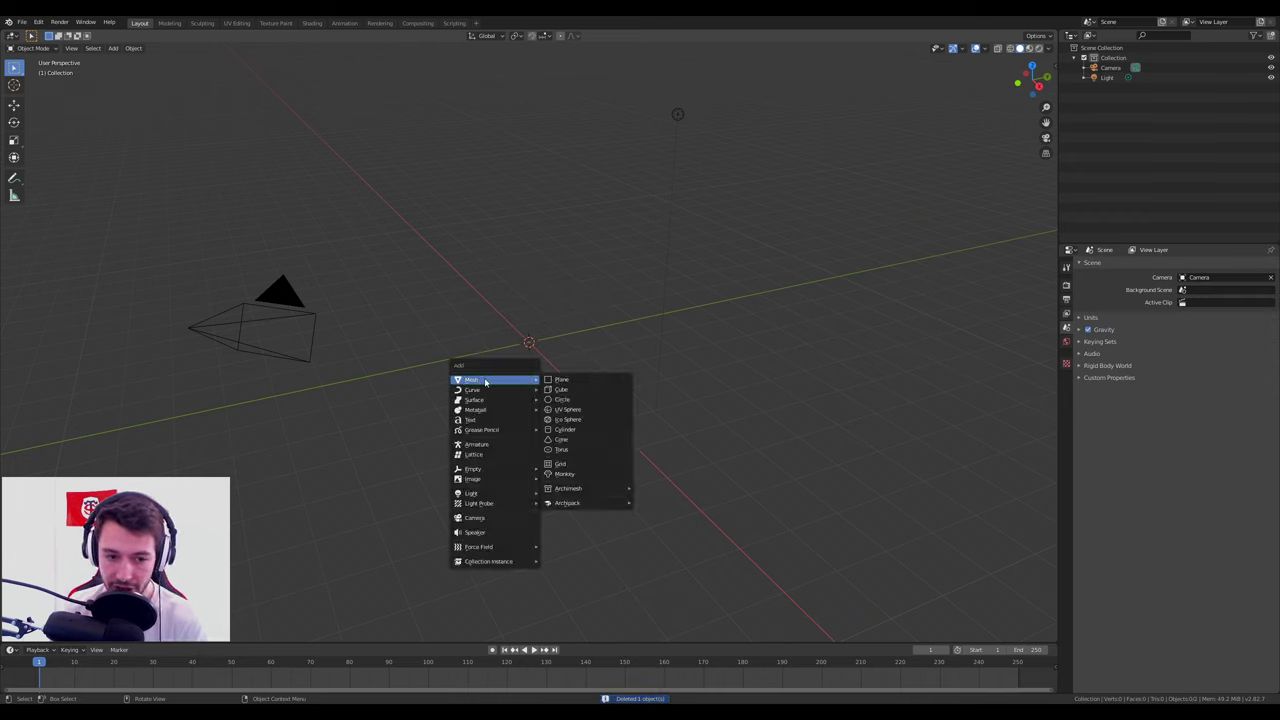
left_click(573, 411)
scroll(569, 408, "up", 3)
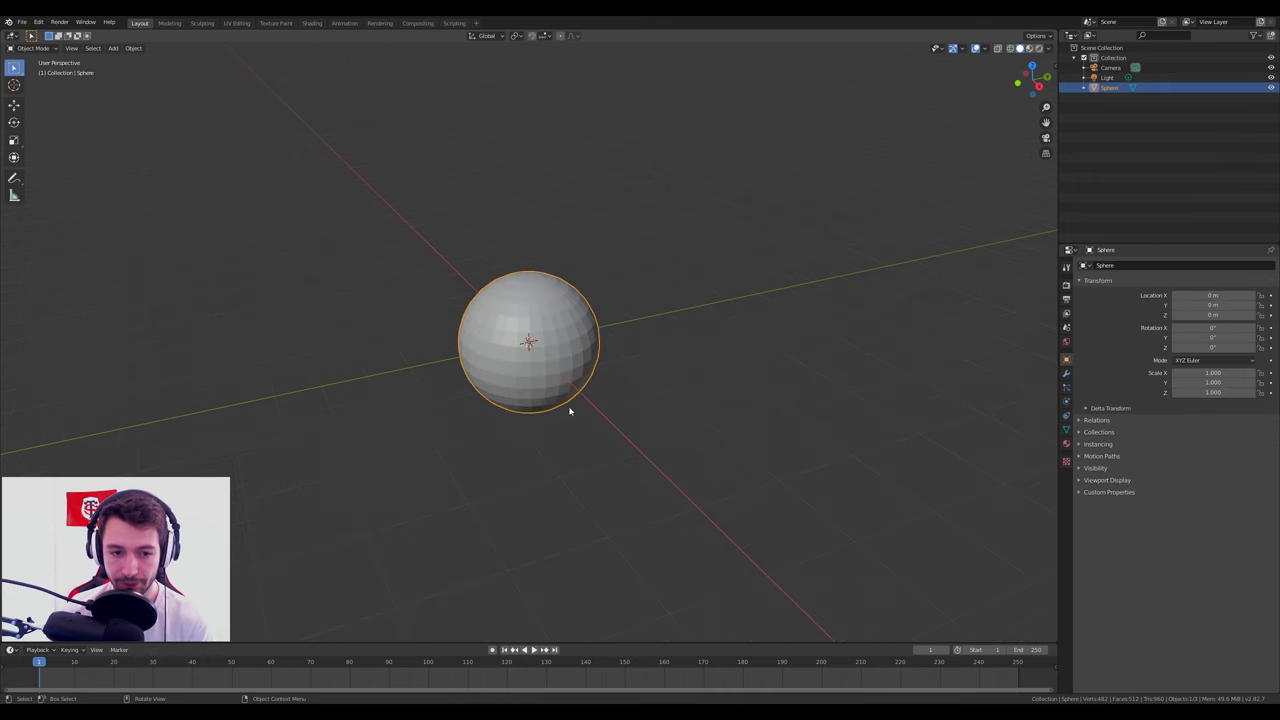
mouse_move(569, 408)
middle_mouse_down()
mouse_move(636, 420)
mouse_move(559, 271)
middle_mouse_up()
scroll(559, 271, "up", 3)
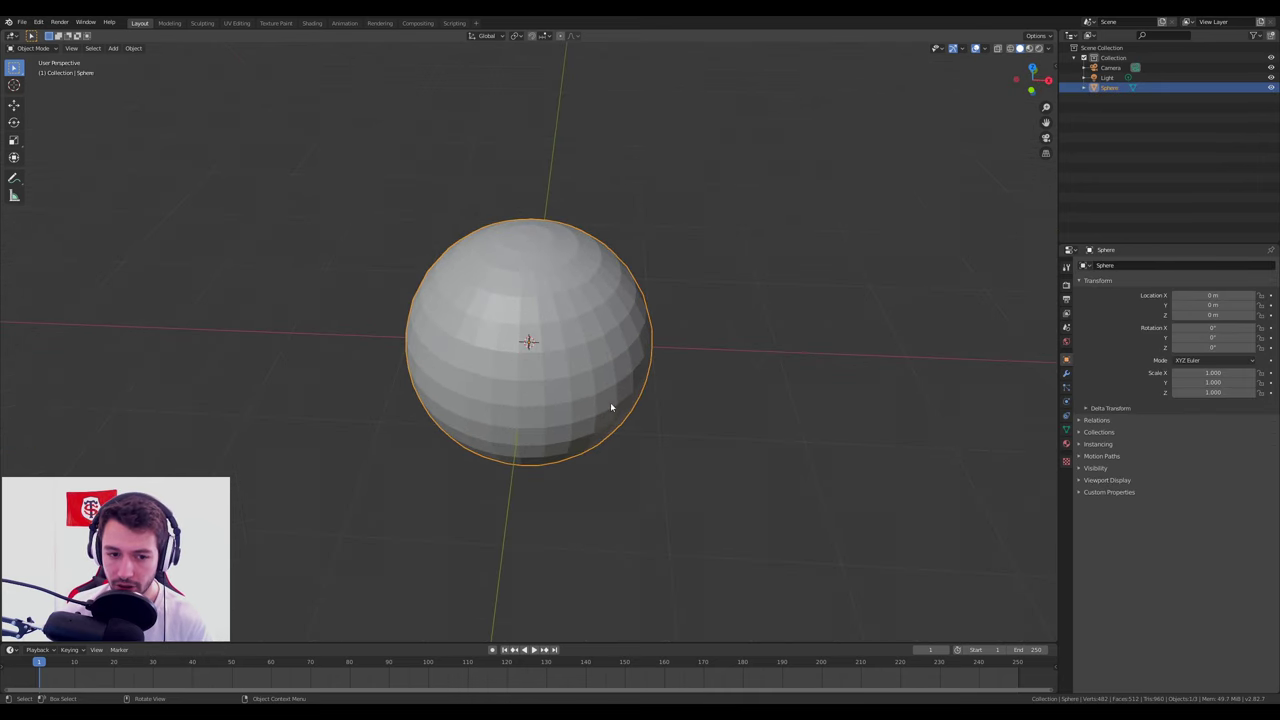
Shade the sphere smooth and view it from the front.
right_click(521, 283)
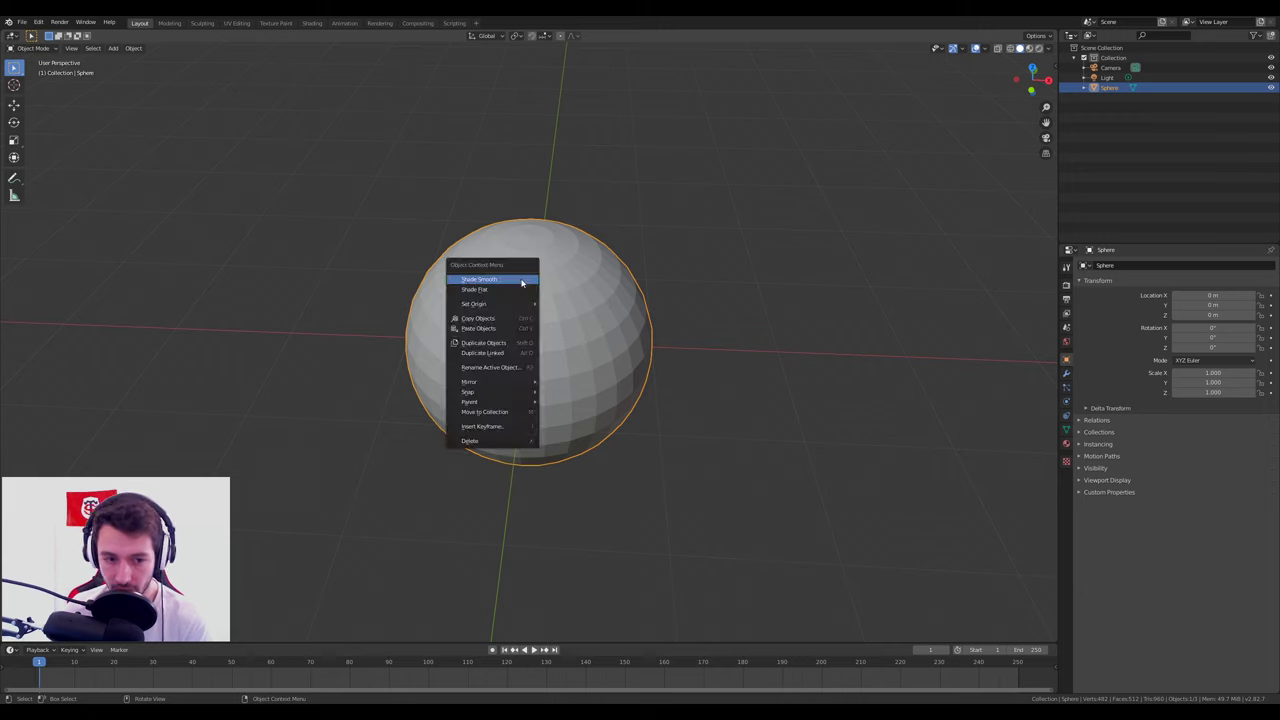
left_click(521, 283)
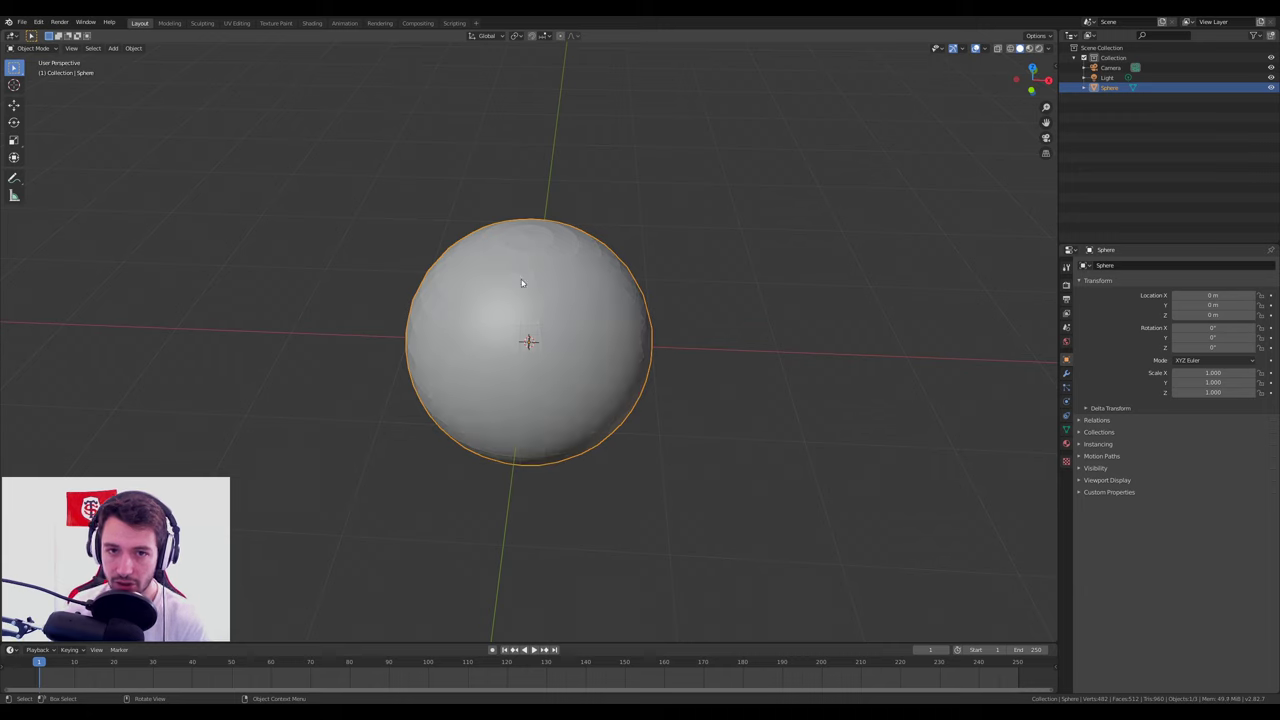
key("KP_1")
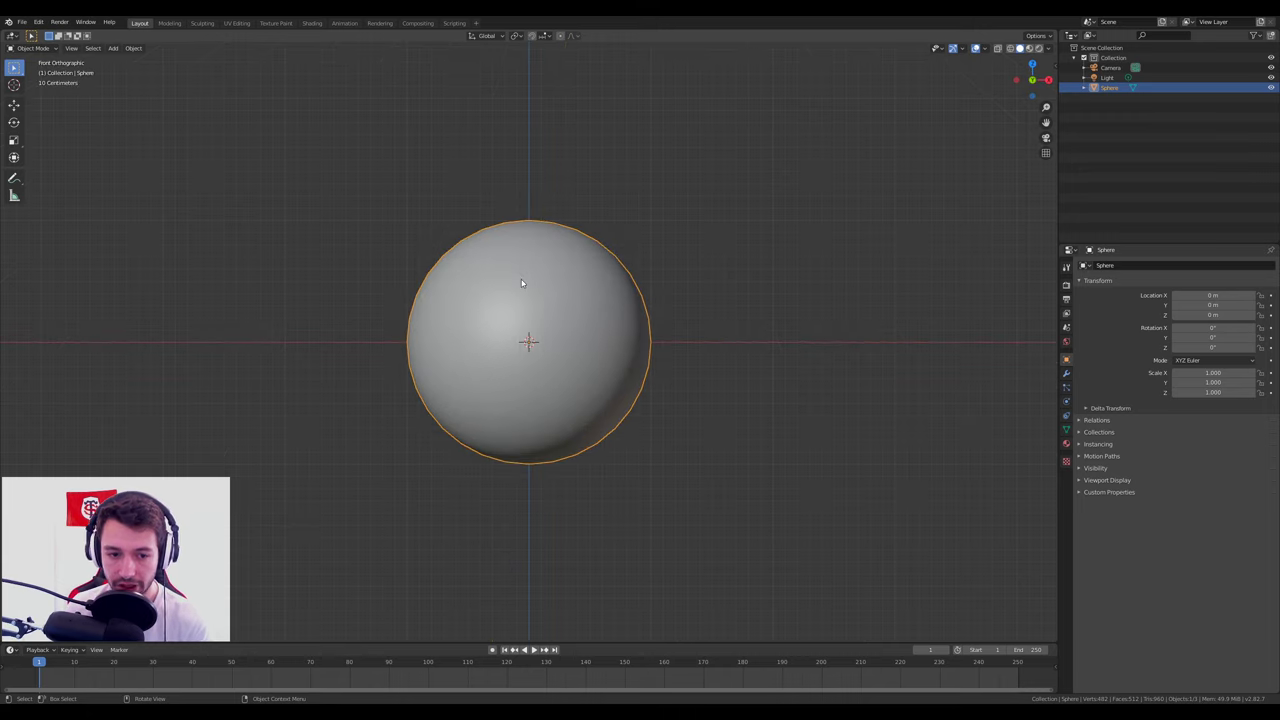
Zoom and orbit around the sphere, settle on the top orthographic view, and call up the Add menu.
scroll(590, 286, "down", 3)
middle_click_drag(590, 286, 551, 349)
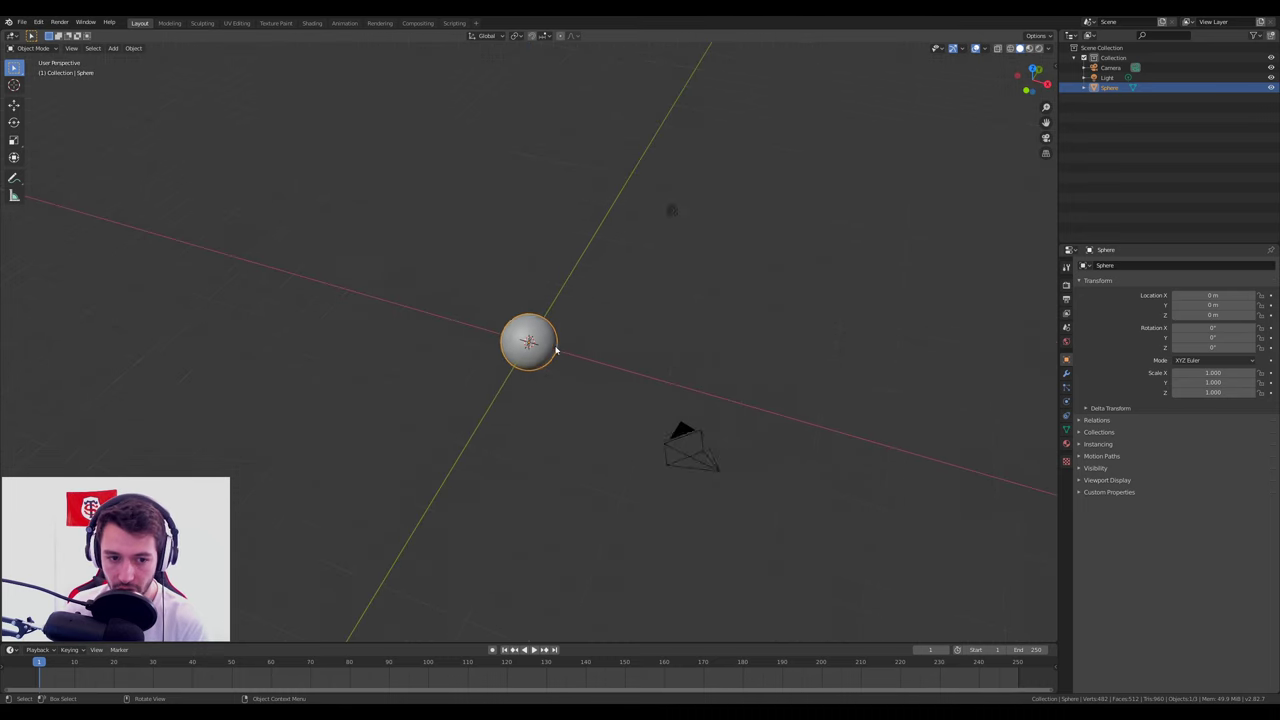
scroll(548, 371, "down", 3)
scroll(548, 371, "up", 5)
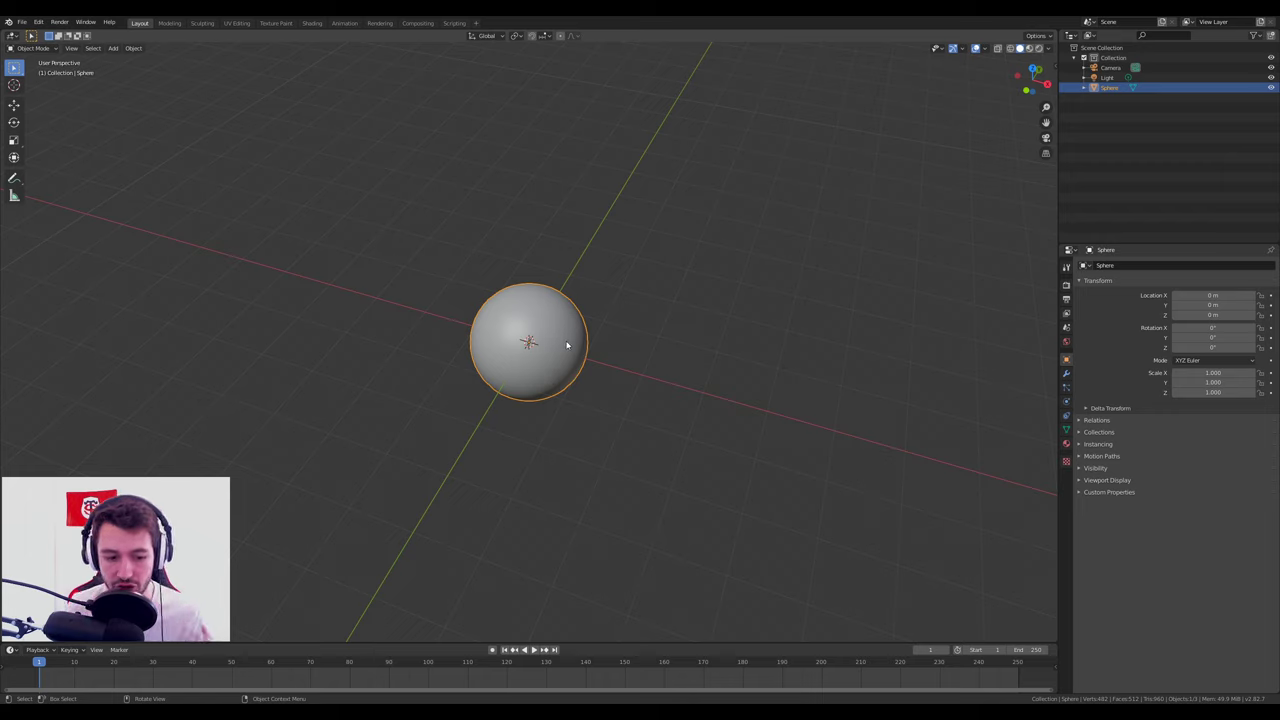
scroll(567, 345, "down", 4)
scroll(567, 345, "up", 3)
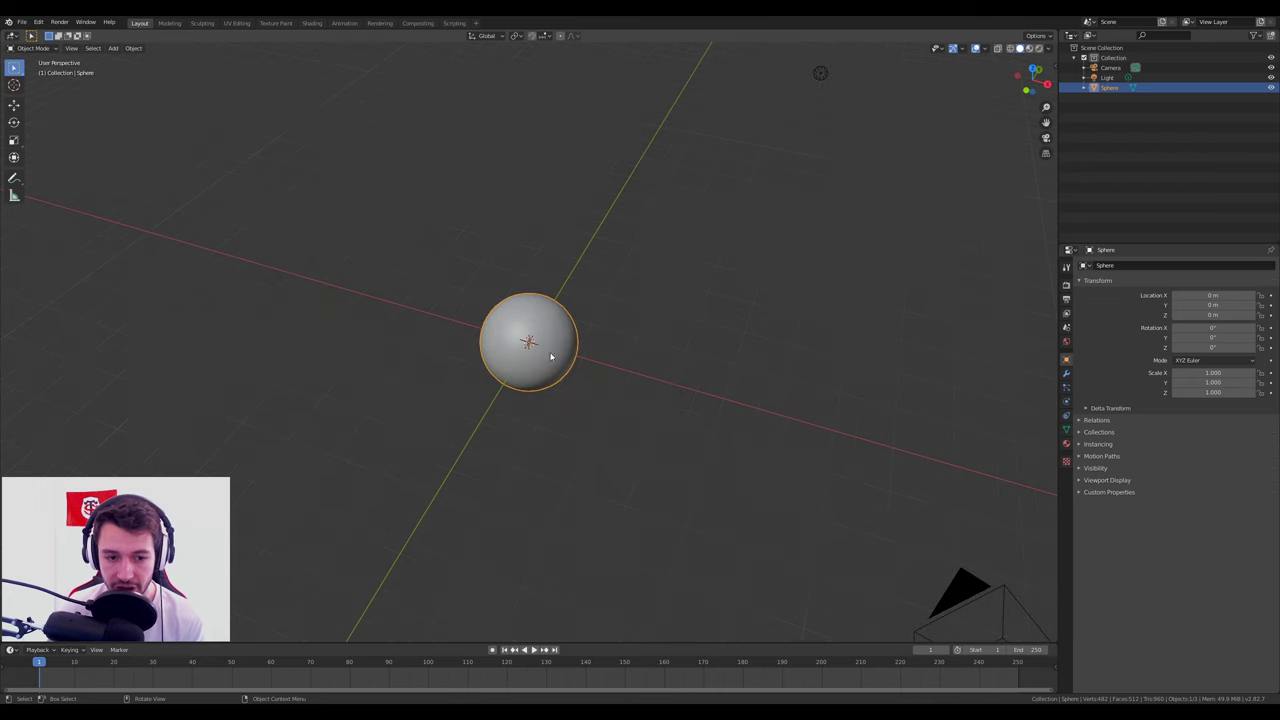
scroll(567, 345, "down", 3)
middle_click_drag(567, 345, 593, 368)
key("KP_7")
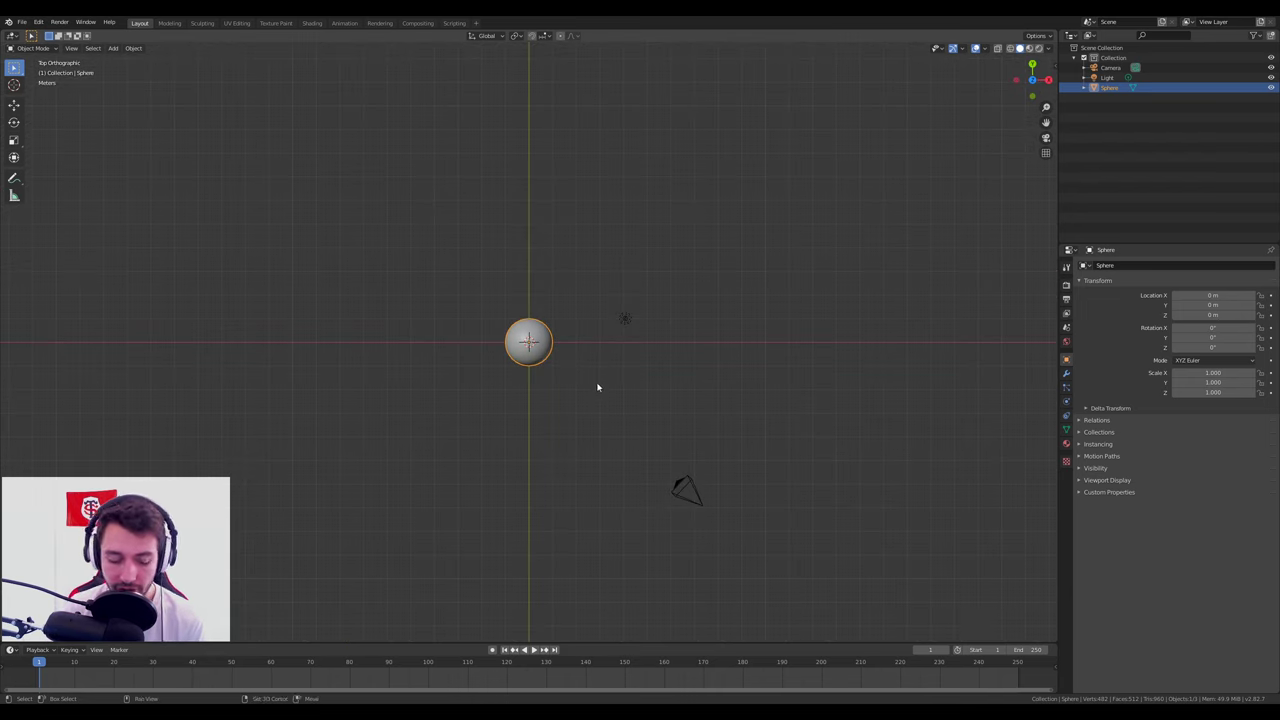
key("shift+a")
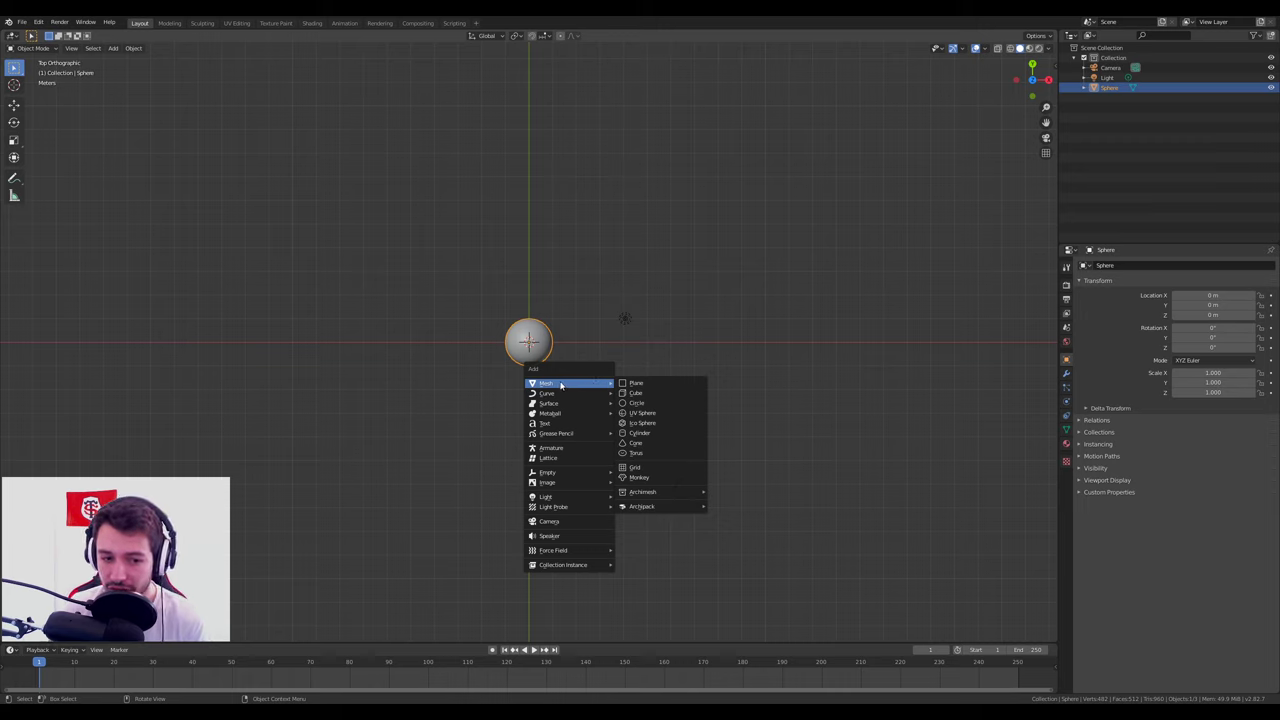
Add a circle mesh and scale it to 19.2 around the sphere.
left_click(636, 403)
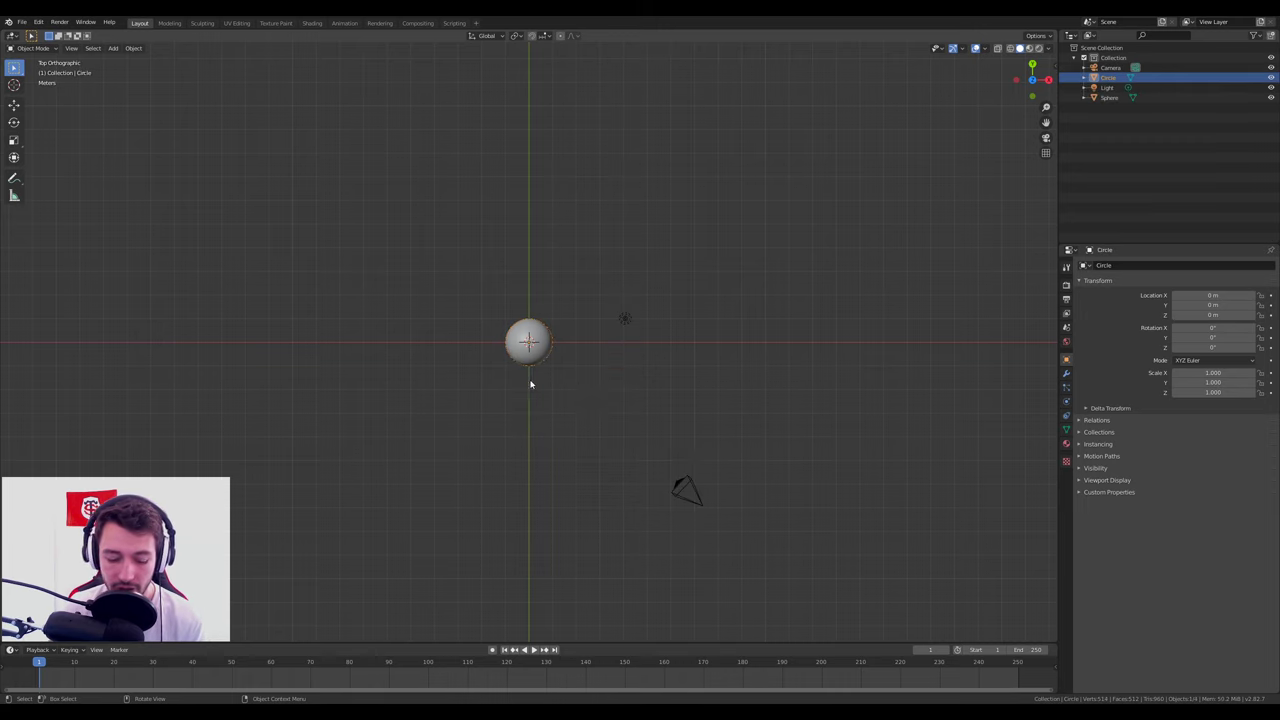
key("s")
left_click(230, 483)
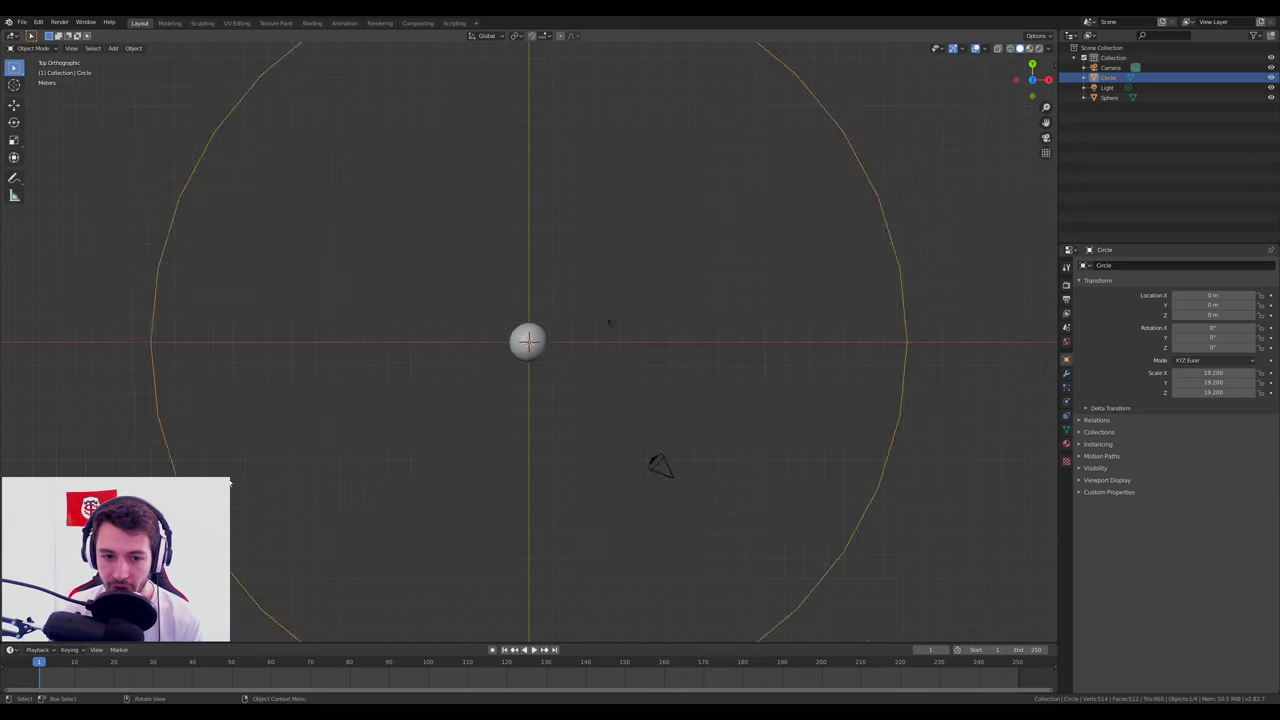
scroll(250, 470, "down", 4)
In Edit Mode, turn on proportional editing and drag a bottom circle vertex with soft falloff.
key("Tab")
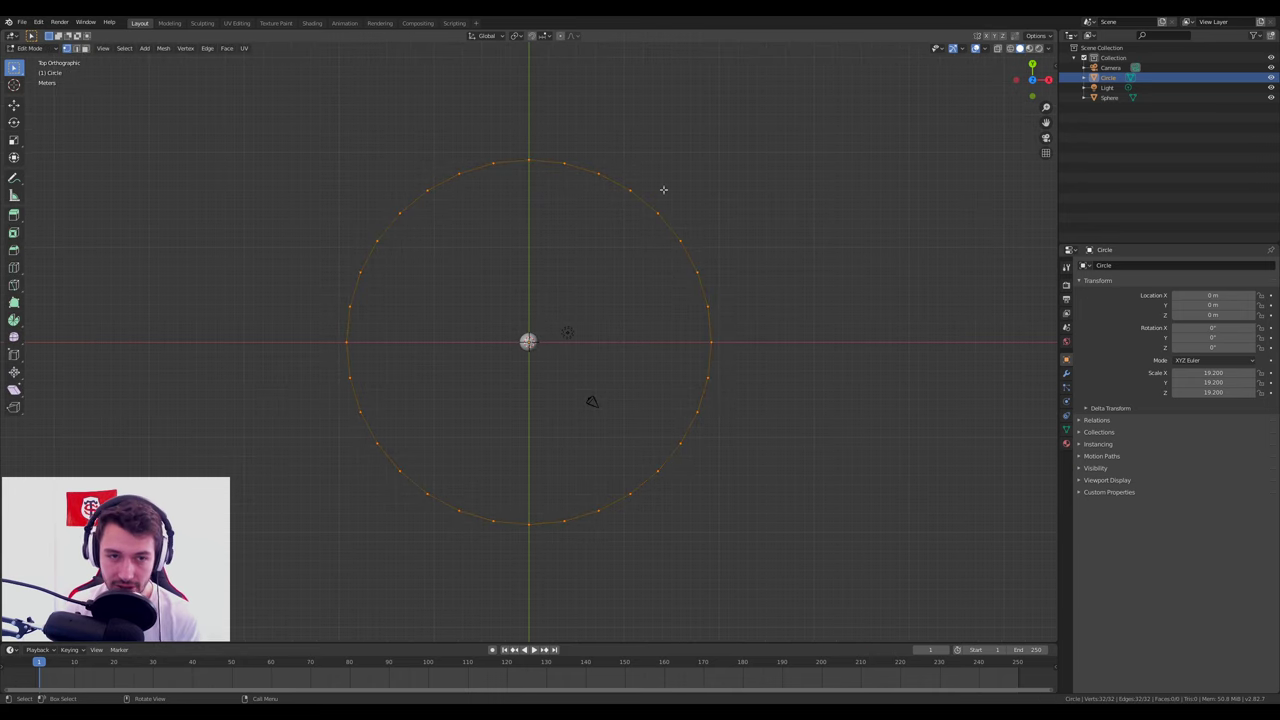
left_click(561, 36)
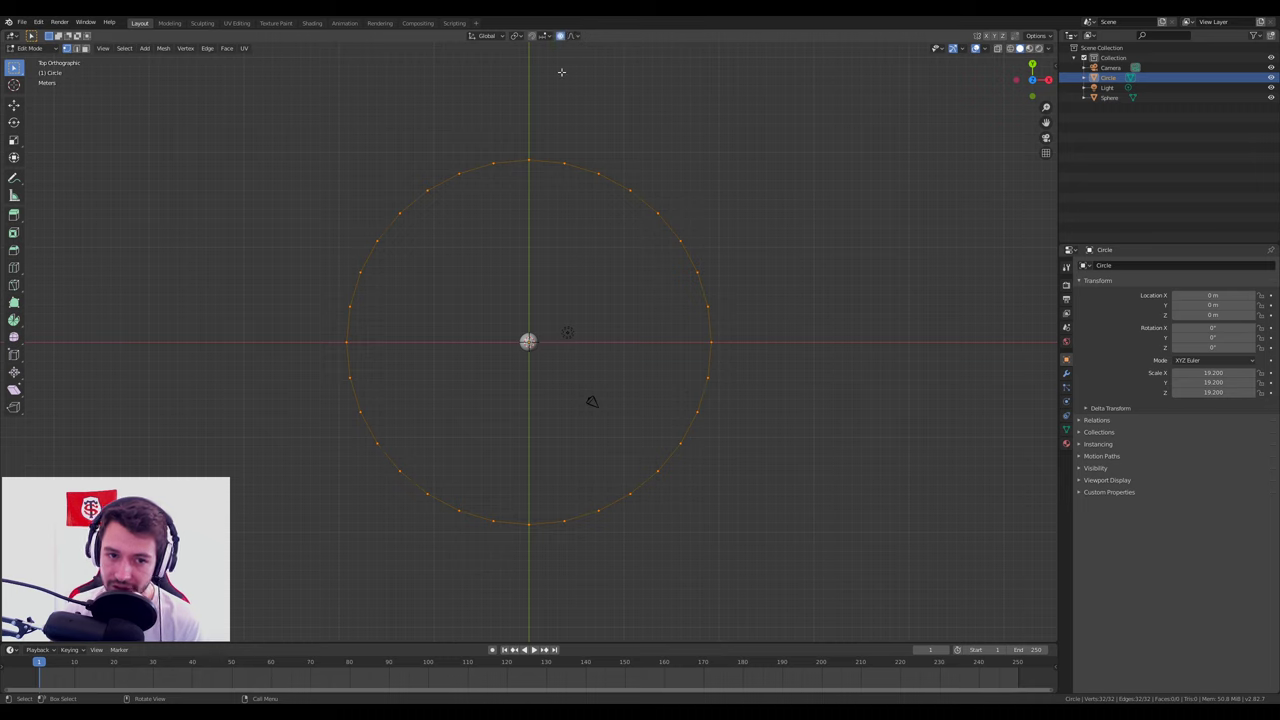
key("alt+a")
left_click(628, 495)
key("g")
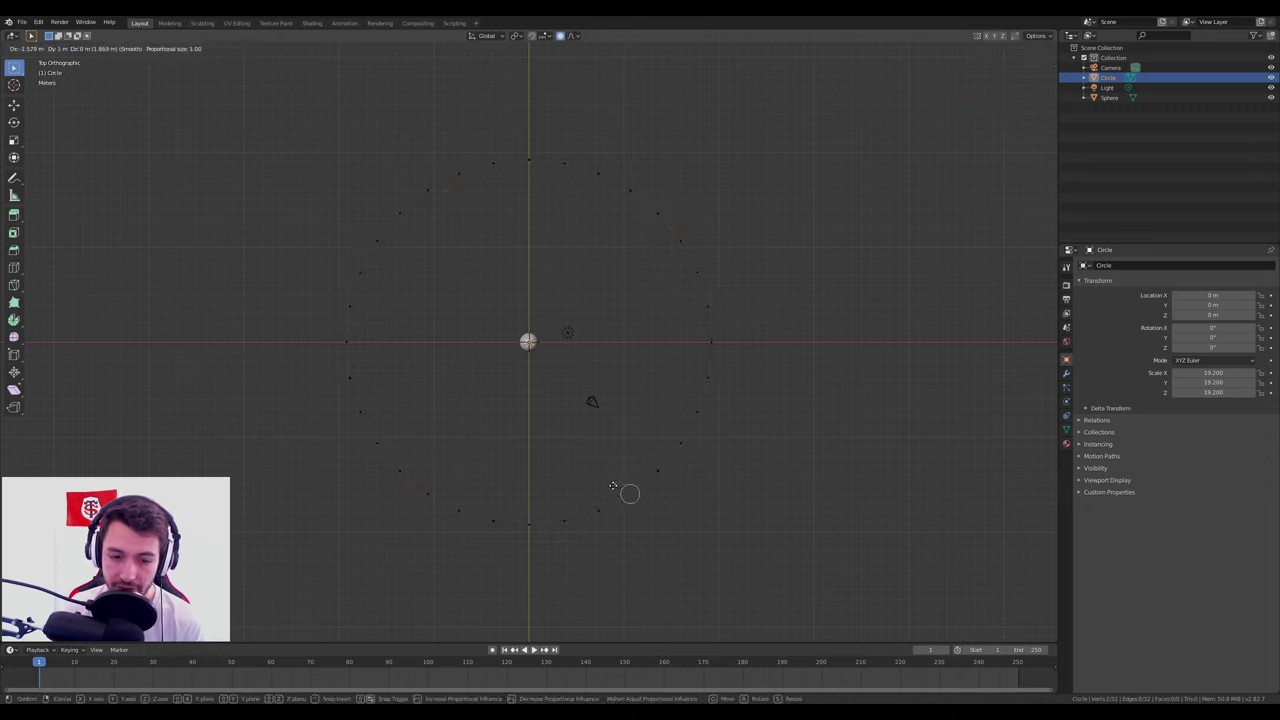
scroll(624, 492, "down", 5)
scroll(624, 492, "down", 10)
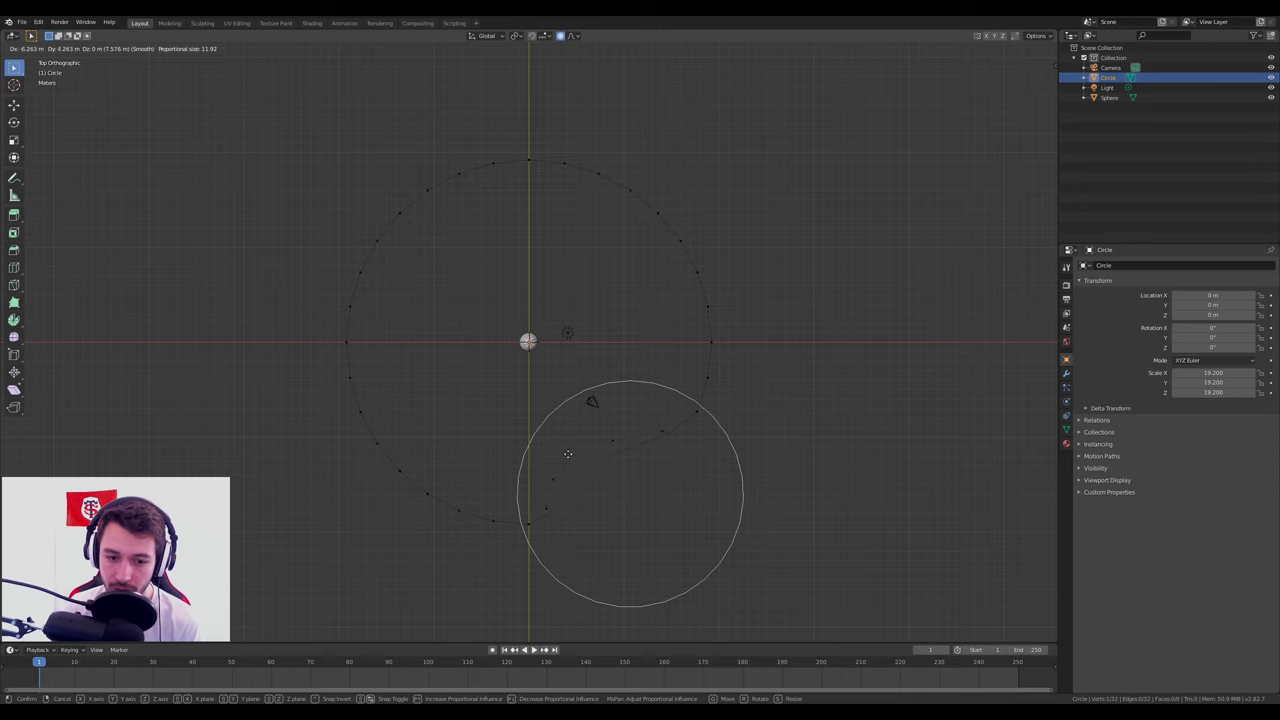
scroll(567, 452, "down", 6)
left_click(532, 417)
Move a top-right vertex, undo the vertex moves, and return to Object Mode.
left_click(647, 183)
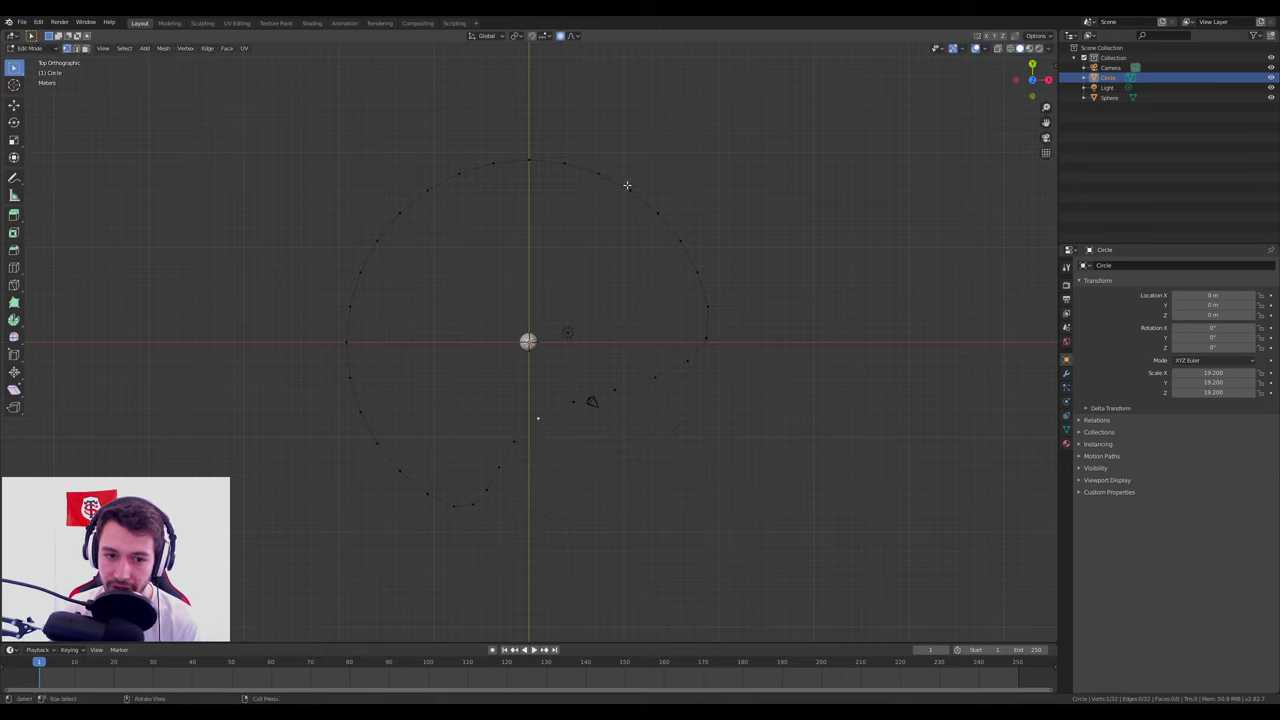
key("g")
left_click(720, 211)
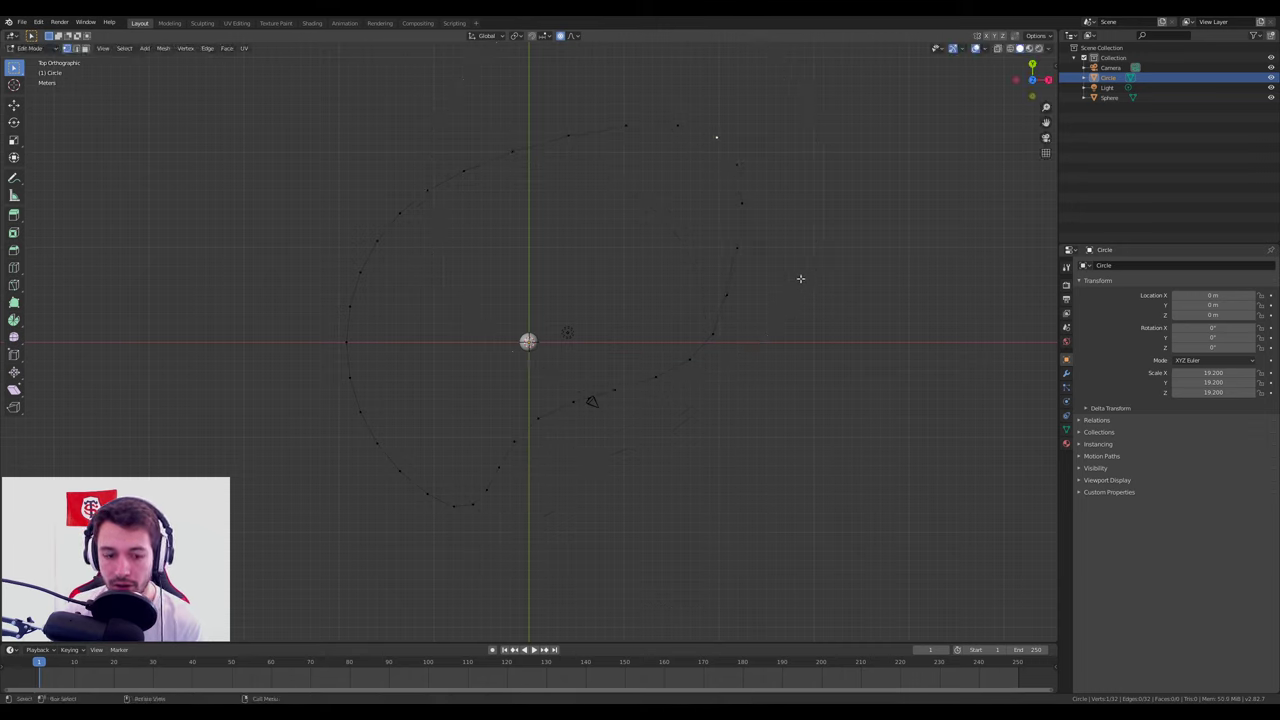
key("ctrl+z")
key("Tab")
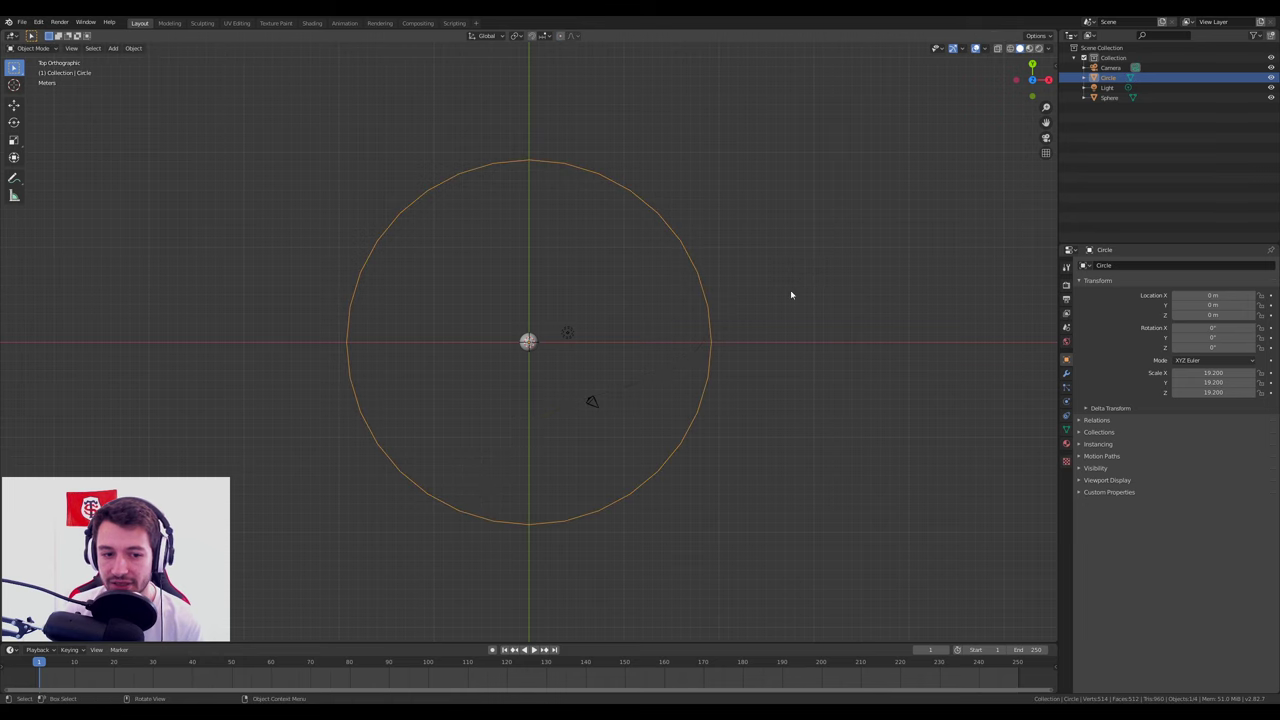
Raise the circle straight up to 20 m on the Z axis from the front view.
middle_click_drag(694, 369, 696, 302)
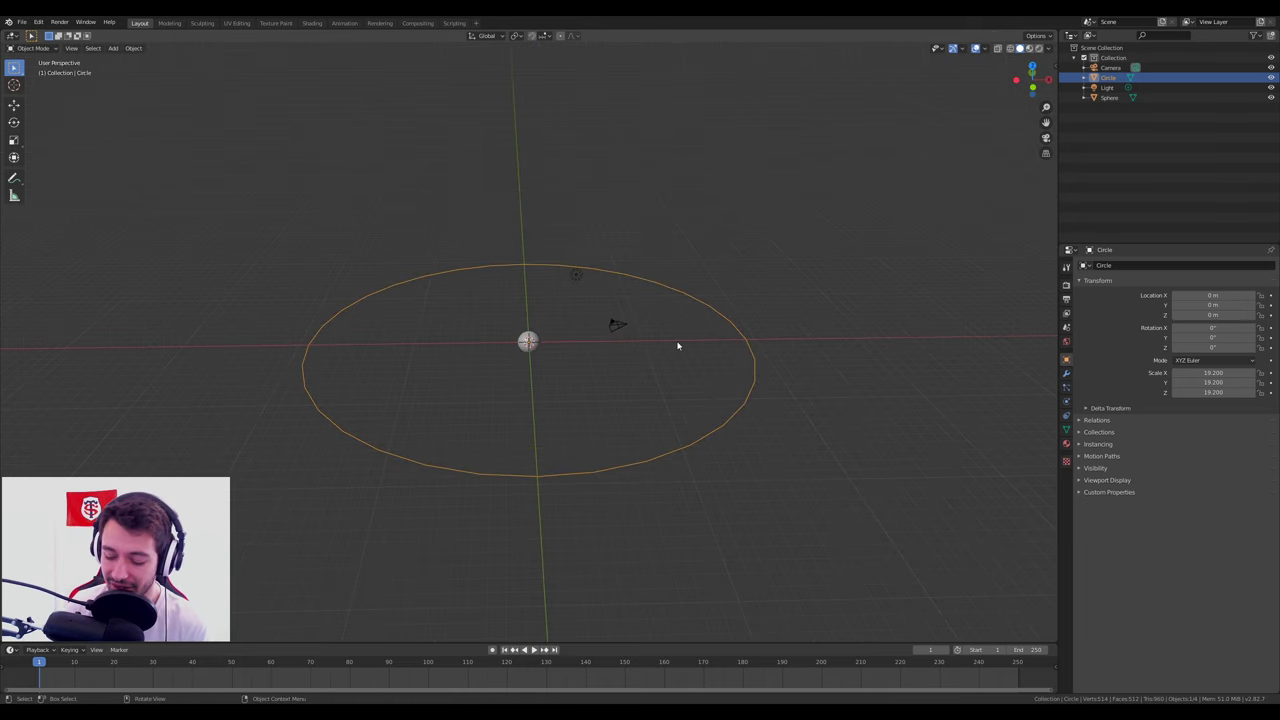
key("KP_1")
key("g")
key("z")
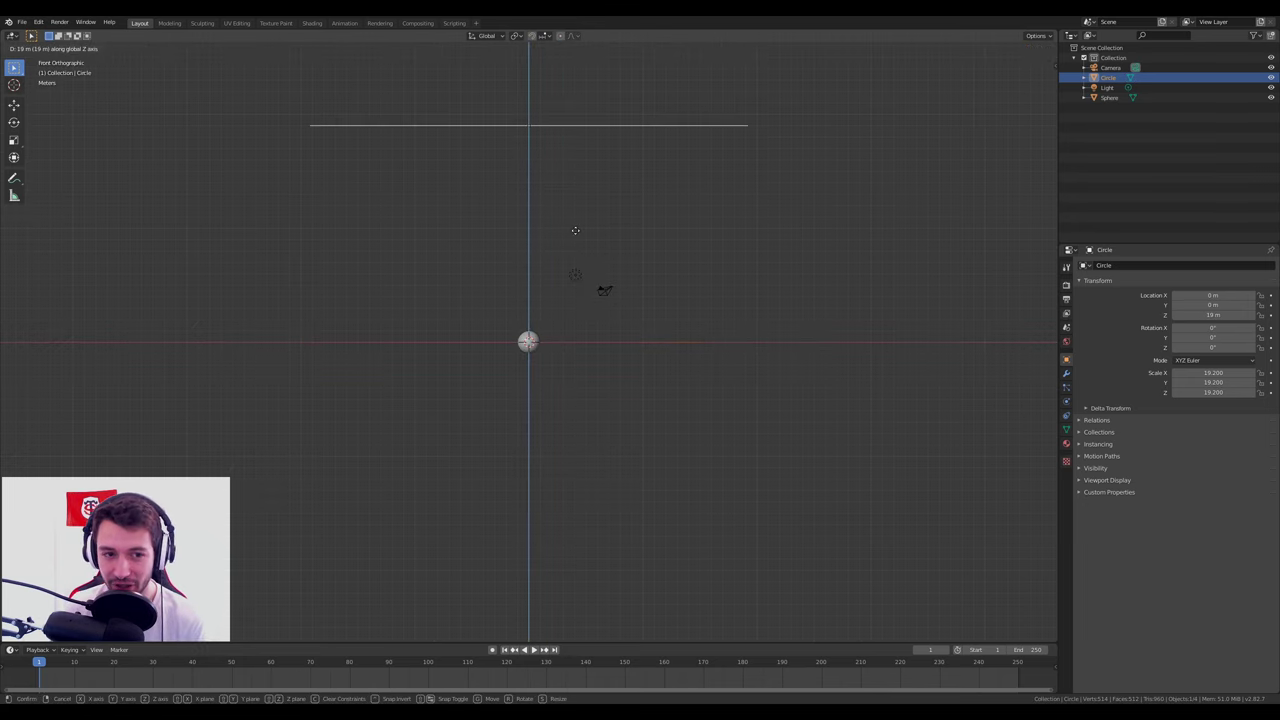
left_click(577, 224)
Orbit back, return to the front view, and call up the Add menu.
mouse_move(577, 224)
middle_mouse_down()
mouse_move(622, 274)
mouse_move(620, 297)
middle_mouse_up()
scroll(621, 301, "down", 5)
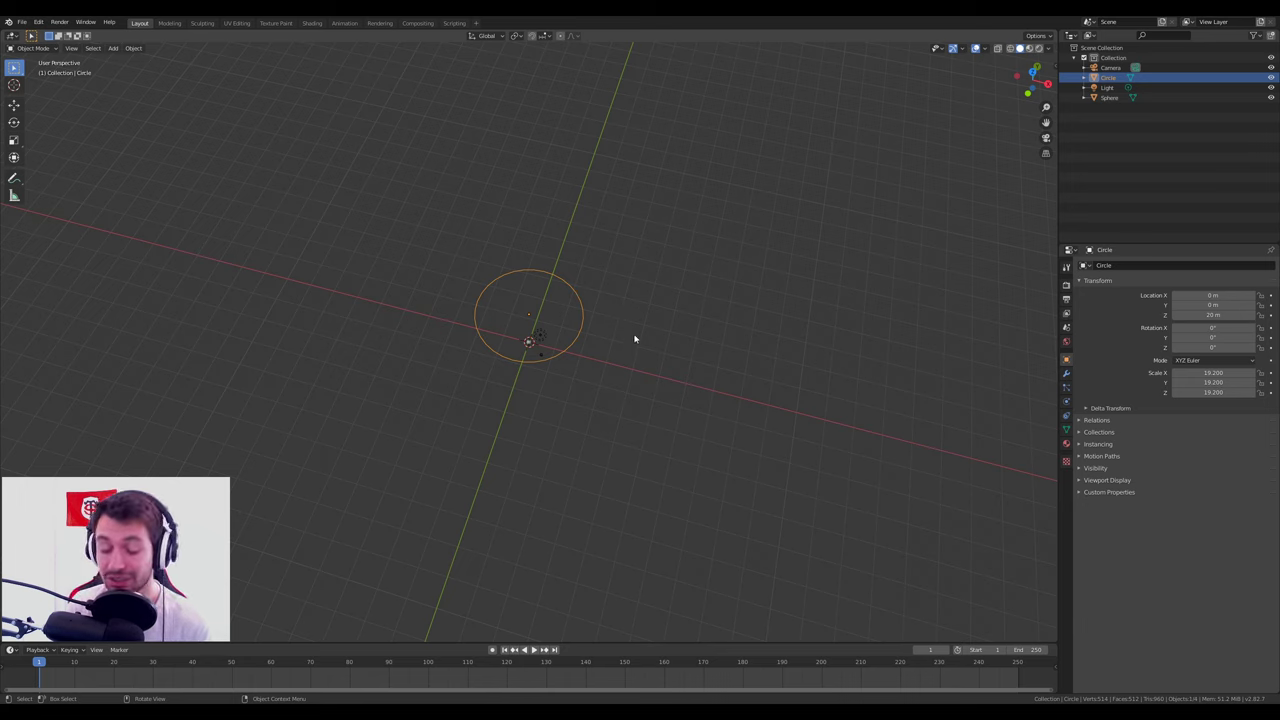
key("KP_1")
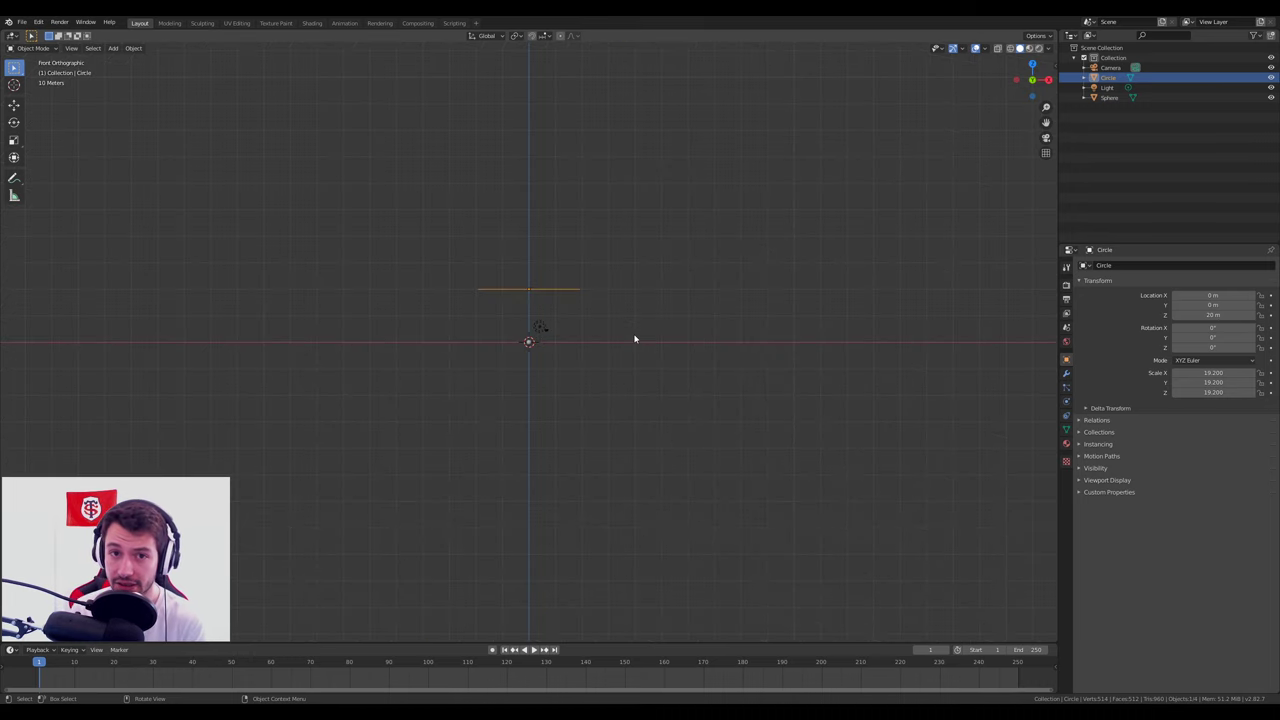
key("shift+a")
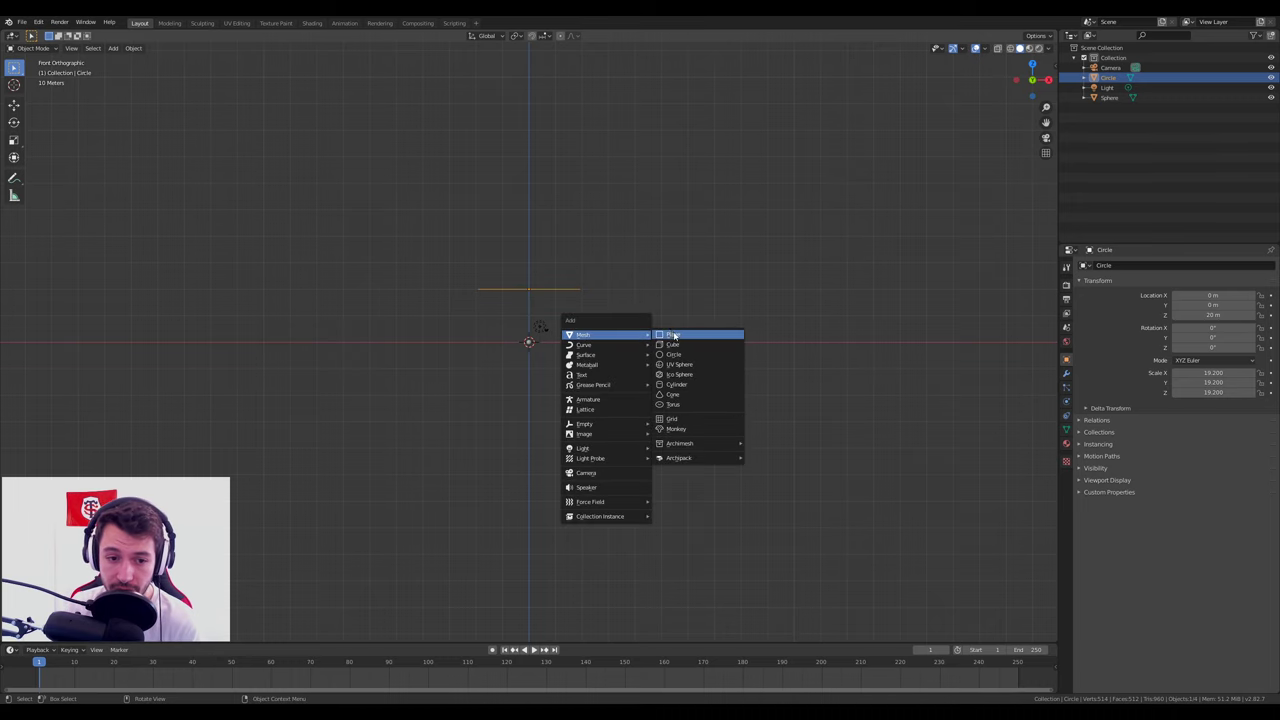
Add a plane and scale it up to 53.912.
left_click(672, 334)
middle_click_drag(597, 345, 570, 407)
key("s")
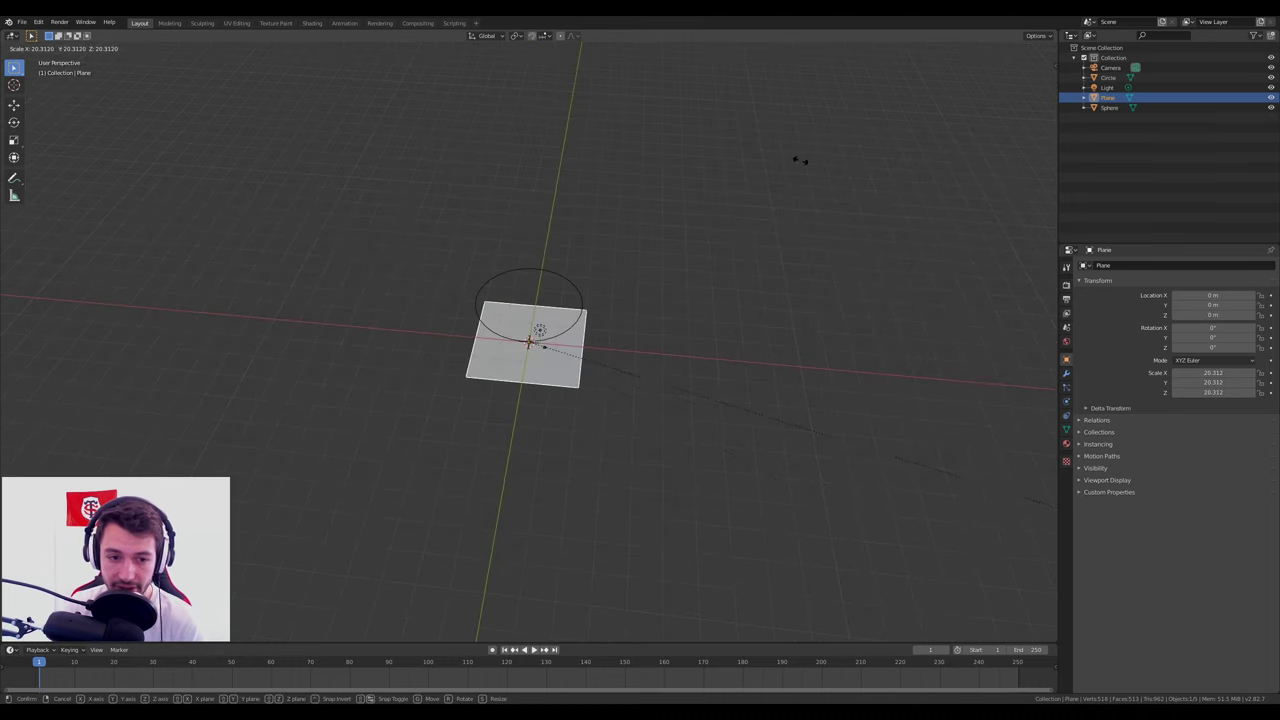
left_click(746, 60)
Orbit to a low angle over the enlarged plane and reselect the circle.
middle_click_drag(751, 240, 762, 290)
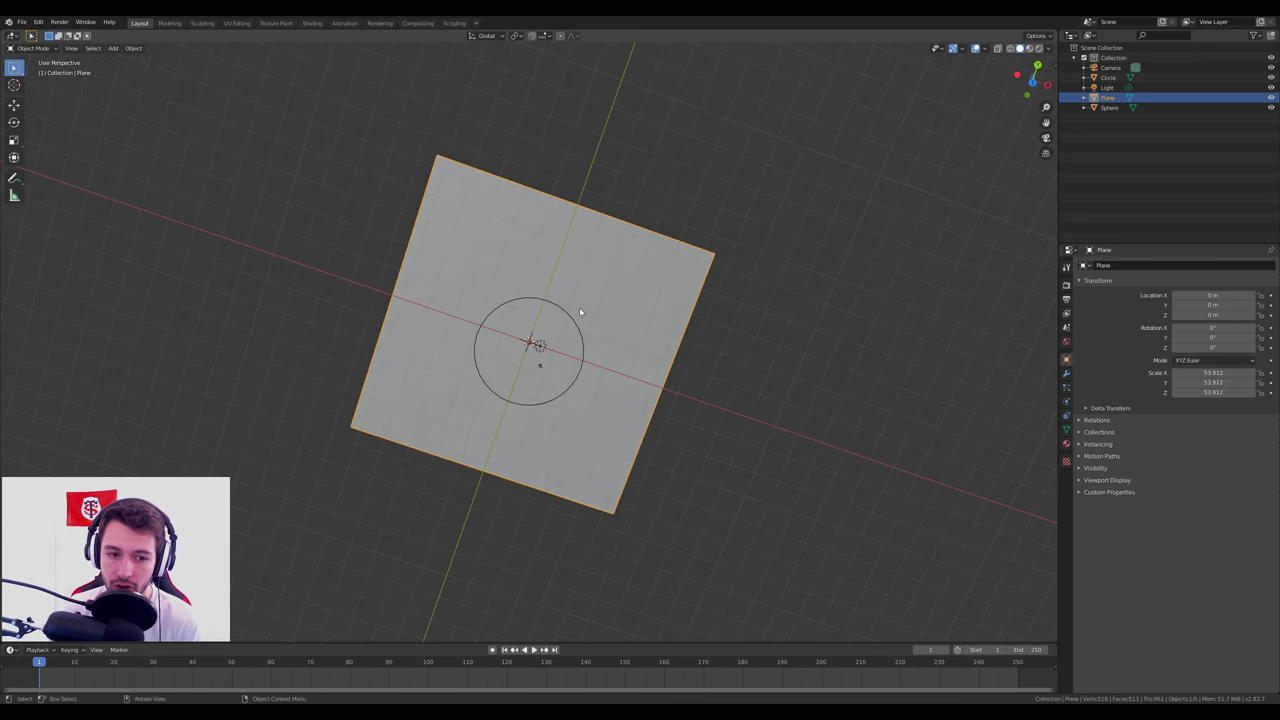
scroll(580, 312, "up", 2)
mouse_move(561, 312)
middle_mouse_down()
mouse_move(507, 205)
mouse_move(428, 240)
middle_mouse_up()
left_click(567, 226)
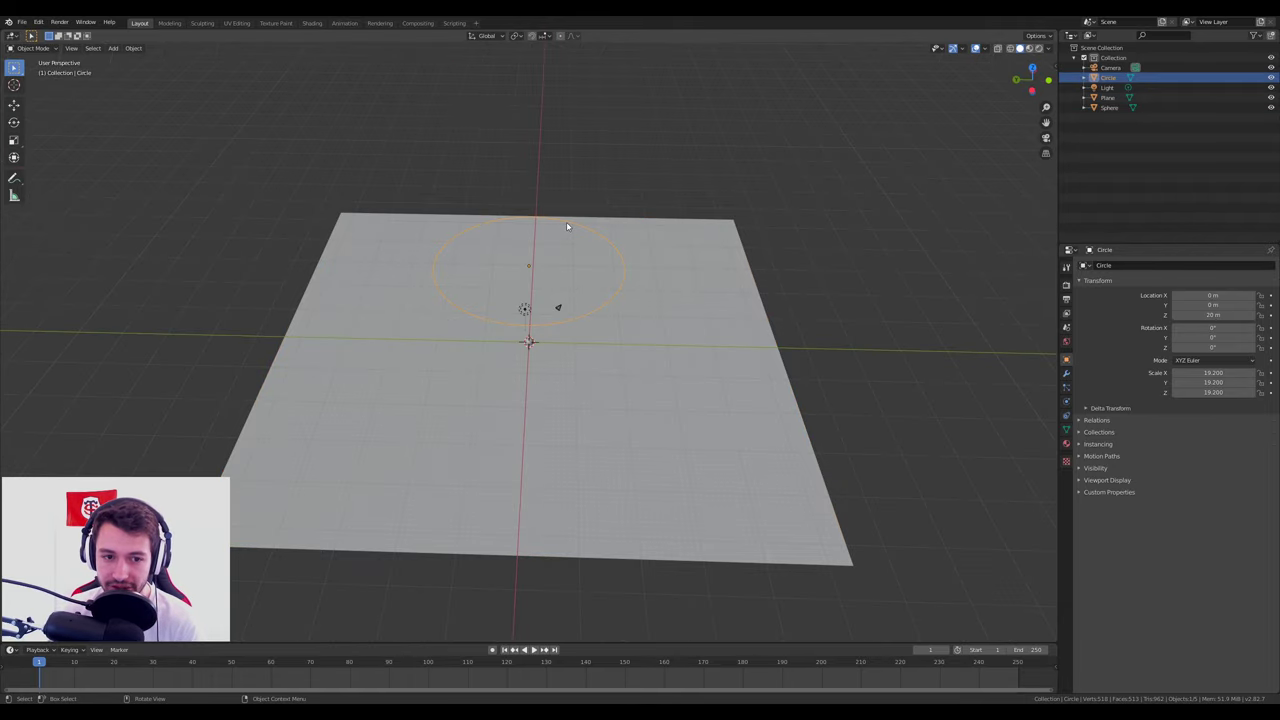
Enable Soft Body on the circle, Collision on the plane, and uncheck the circle's Goal.
left_click(1066, 402)
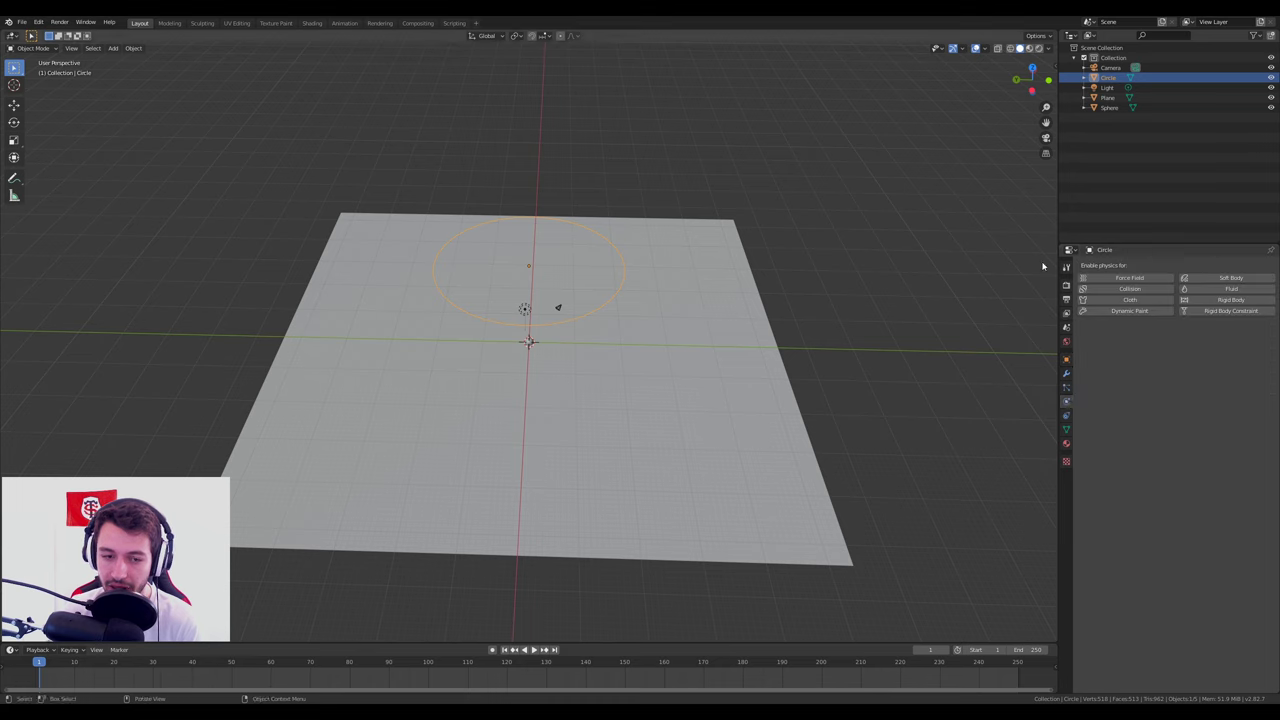
left_click(1219, 278)
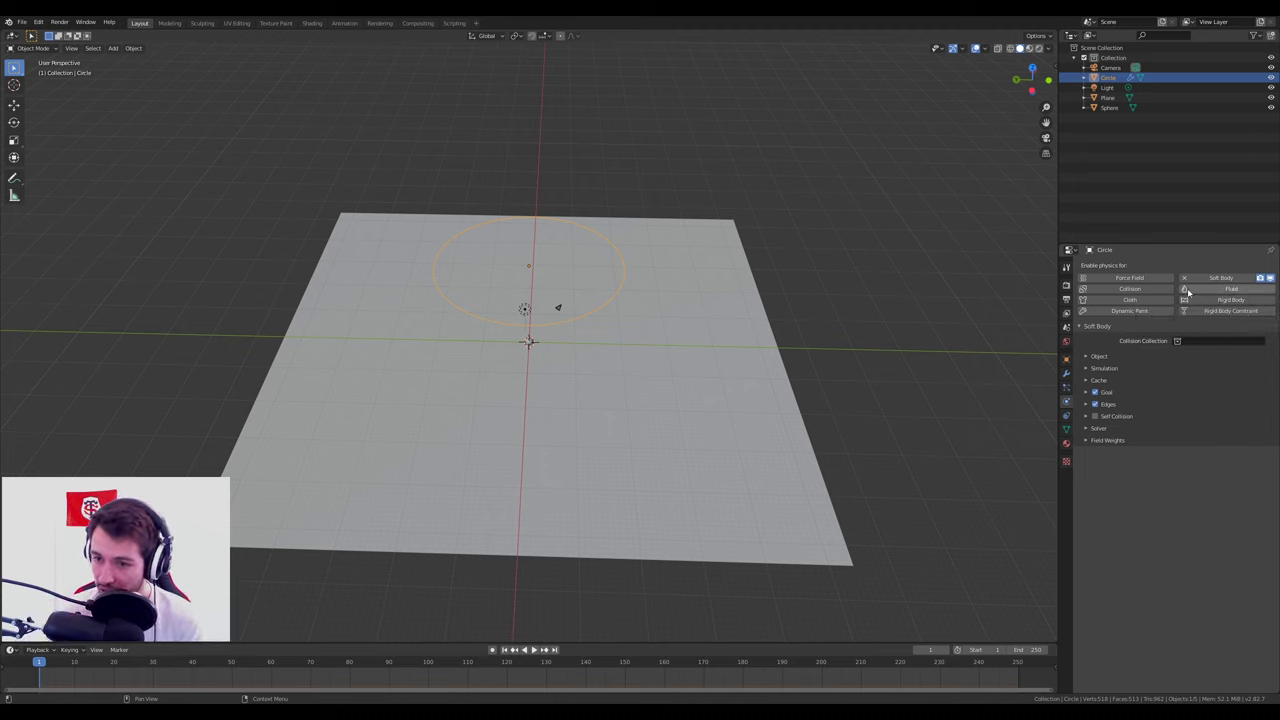
left_click(758, 377)
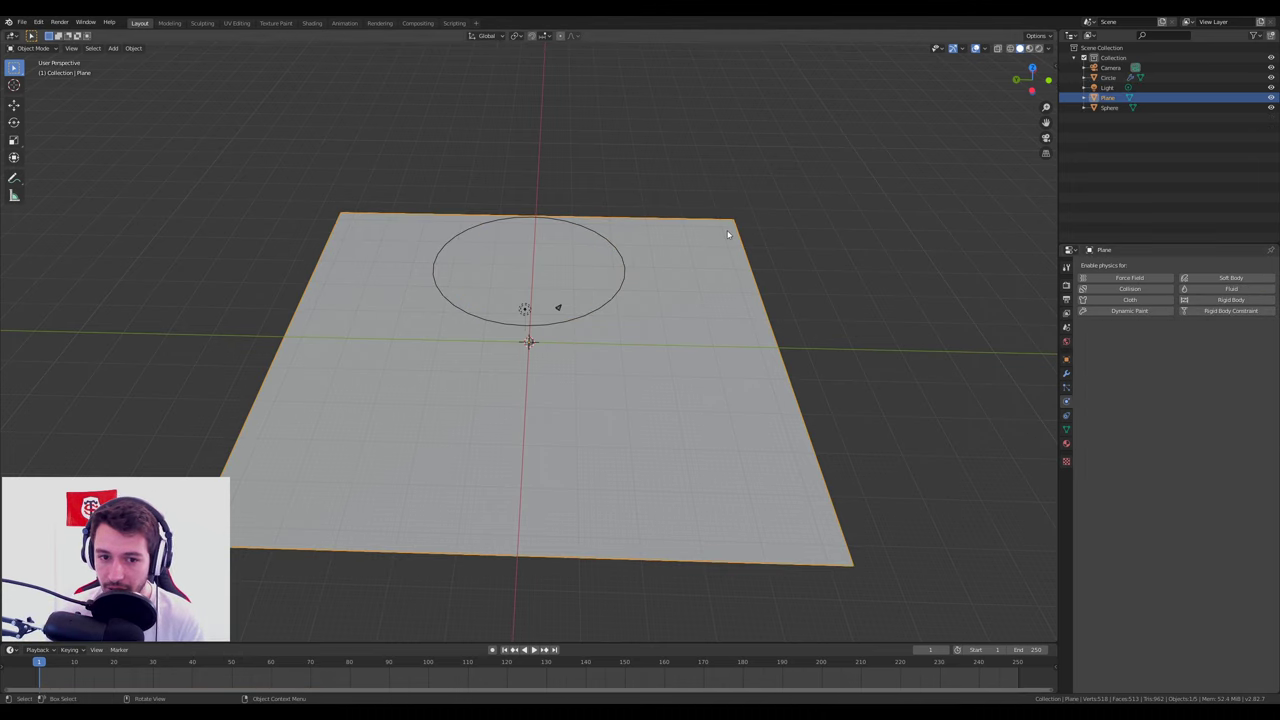
left_click(1137, 289)
left_click(608, 241)
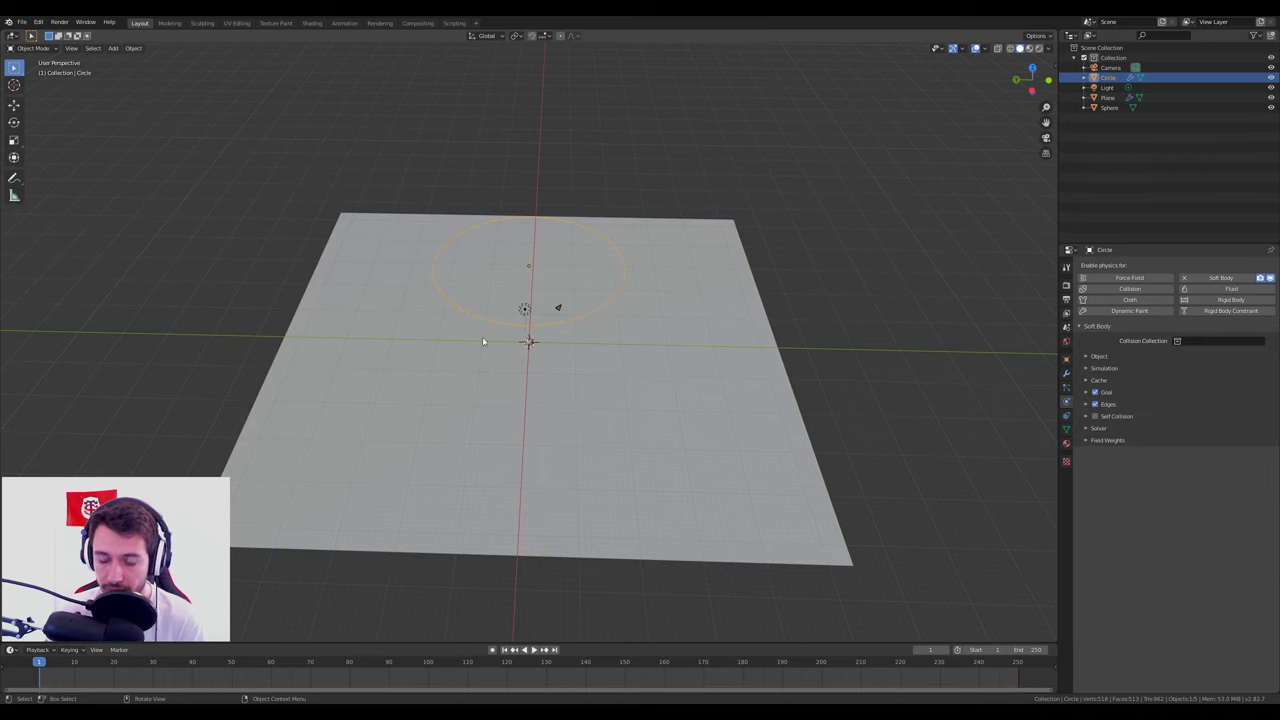
left_click(1095, 392)
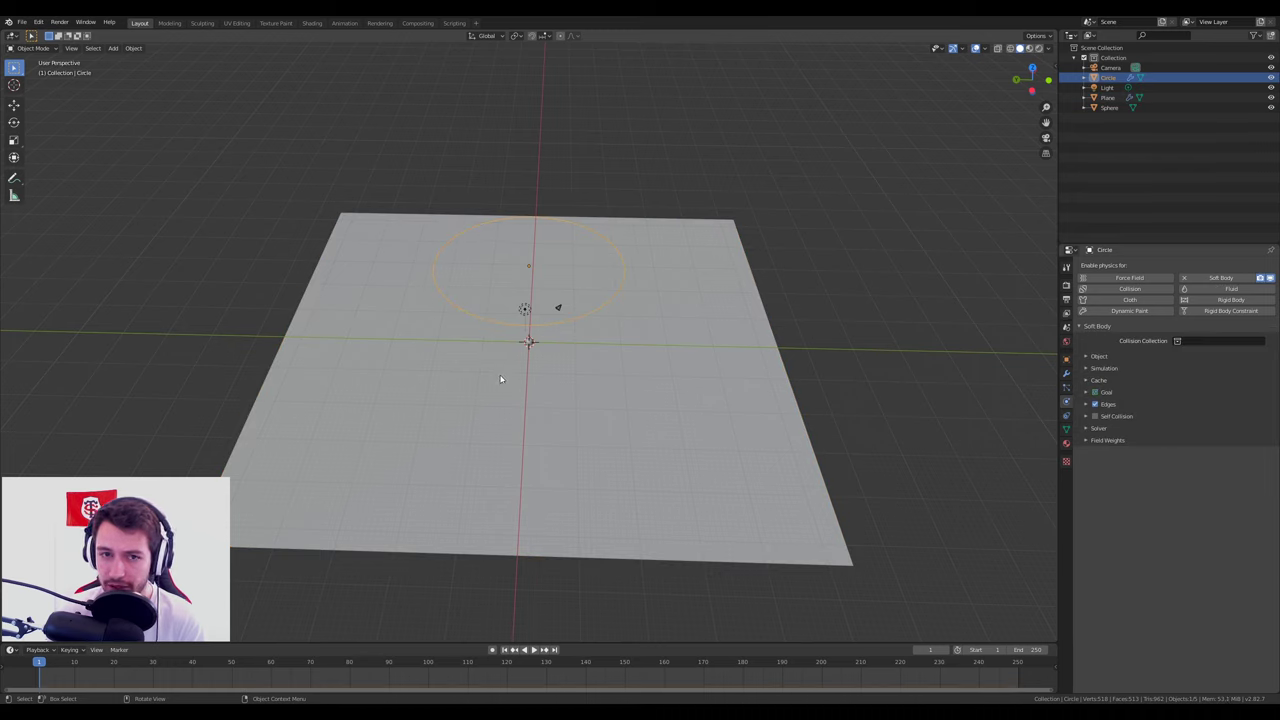
Play the simulation to watch the circle fall, stop it, and jump back to frame 1.
mouse_move(614, 412)
middle_mouse_down()
mouse_move(560, 371)
mouse_move(581, 424)
middle_mouse_up()
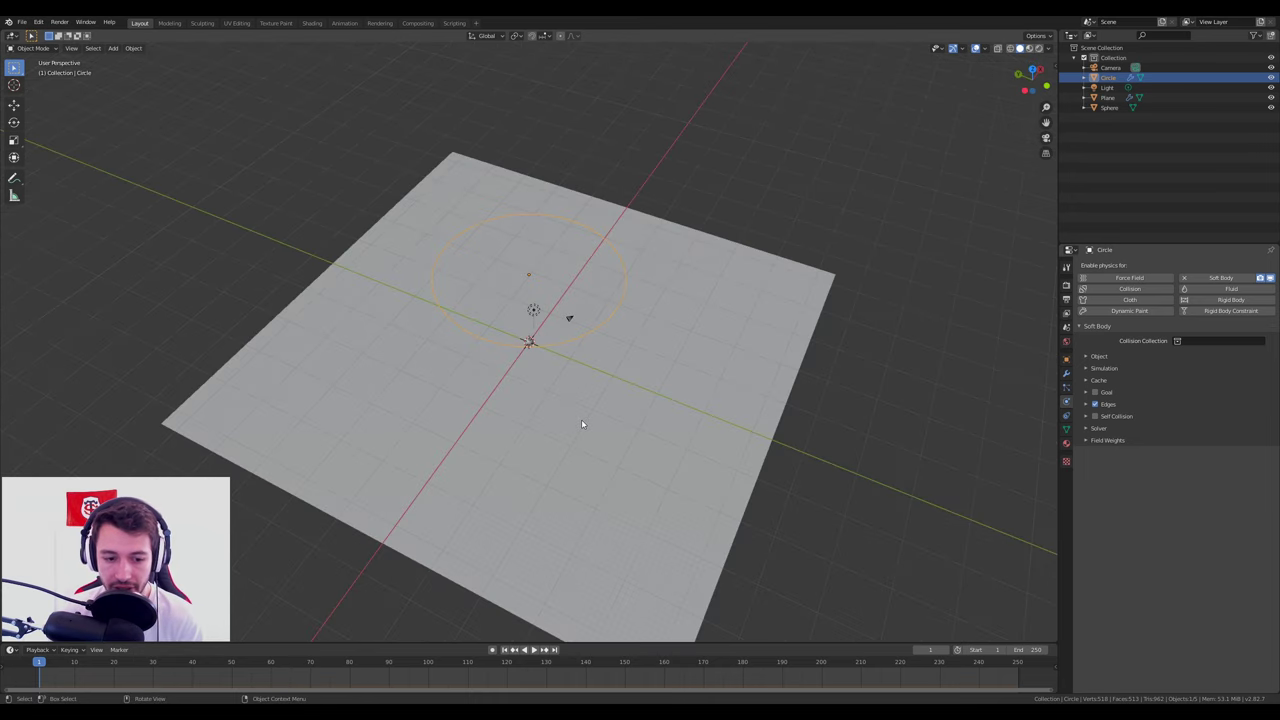
left_click(534, 651)
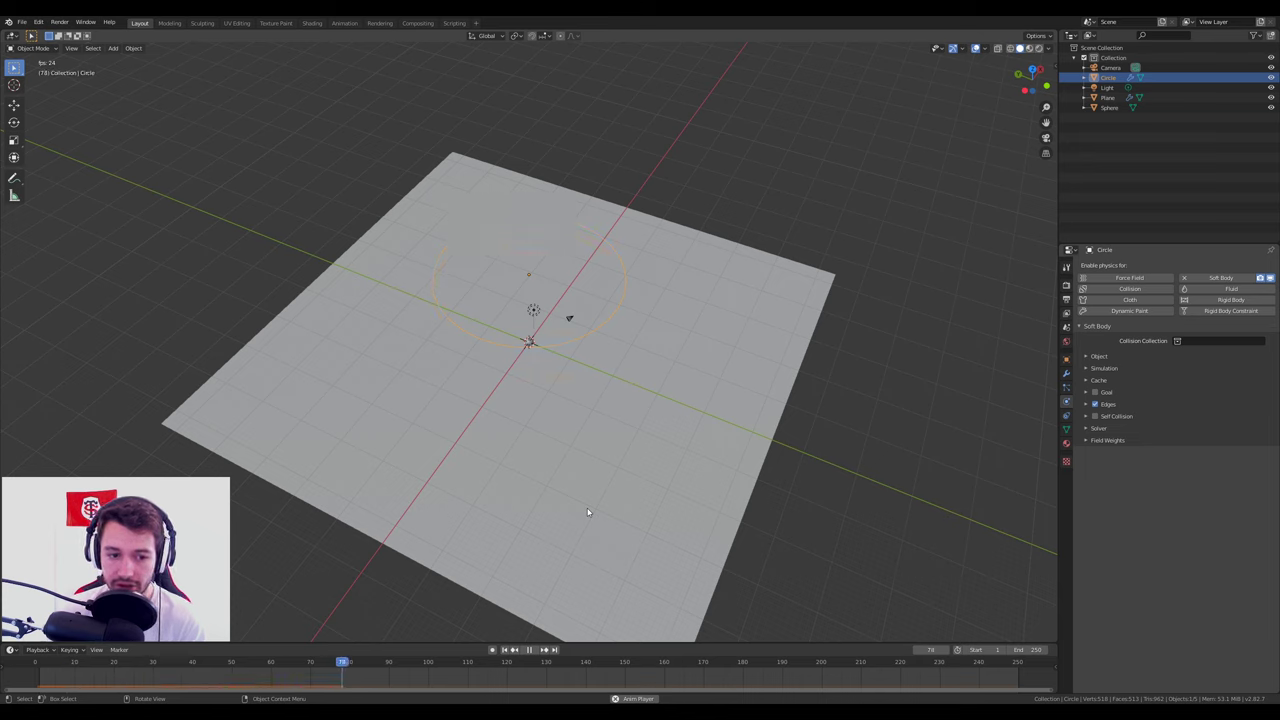
left_click(531, 651)
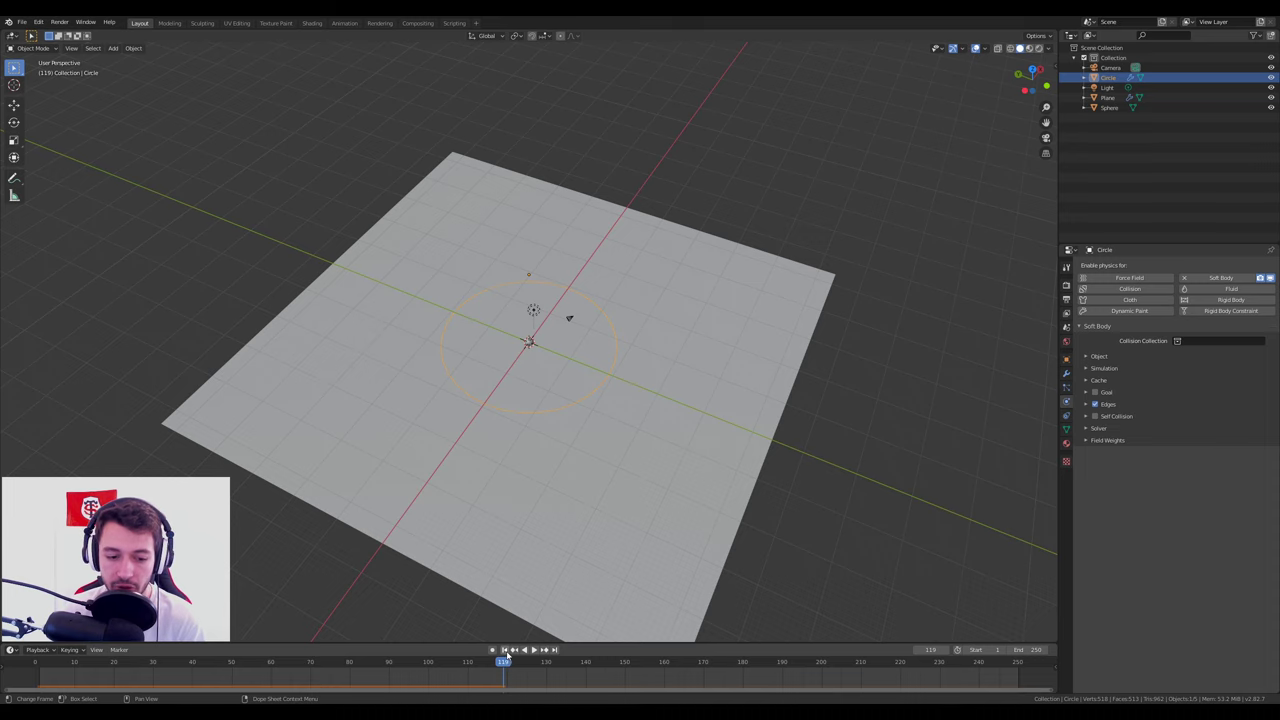
key("shift+Left")
From the front view, rotate the circle twice to tilt it steeply.
mouse_move(521, 319)
middle_mouse_down()
mouse_move(512, 297)
mouse_move(537, 363)
middle_mouse_up()
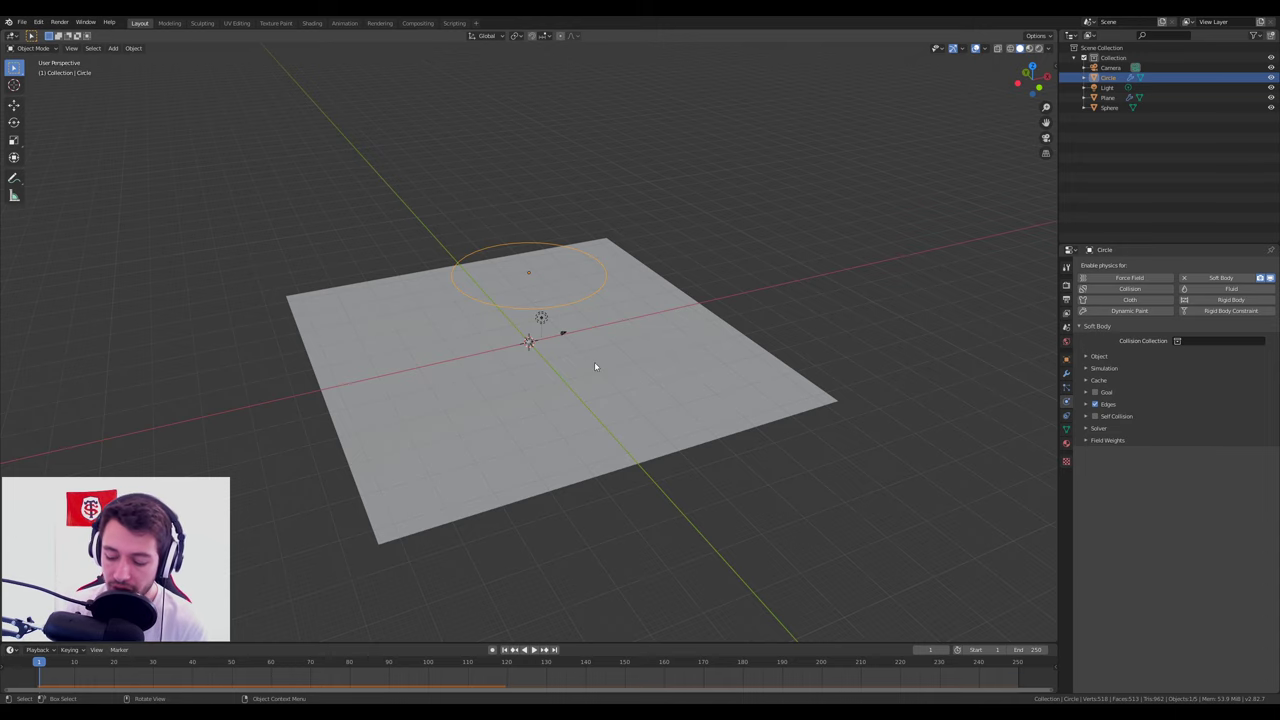
key("KP_1")
scroll(603, 340, "up", 4)
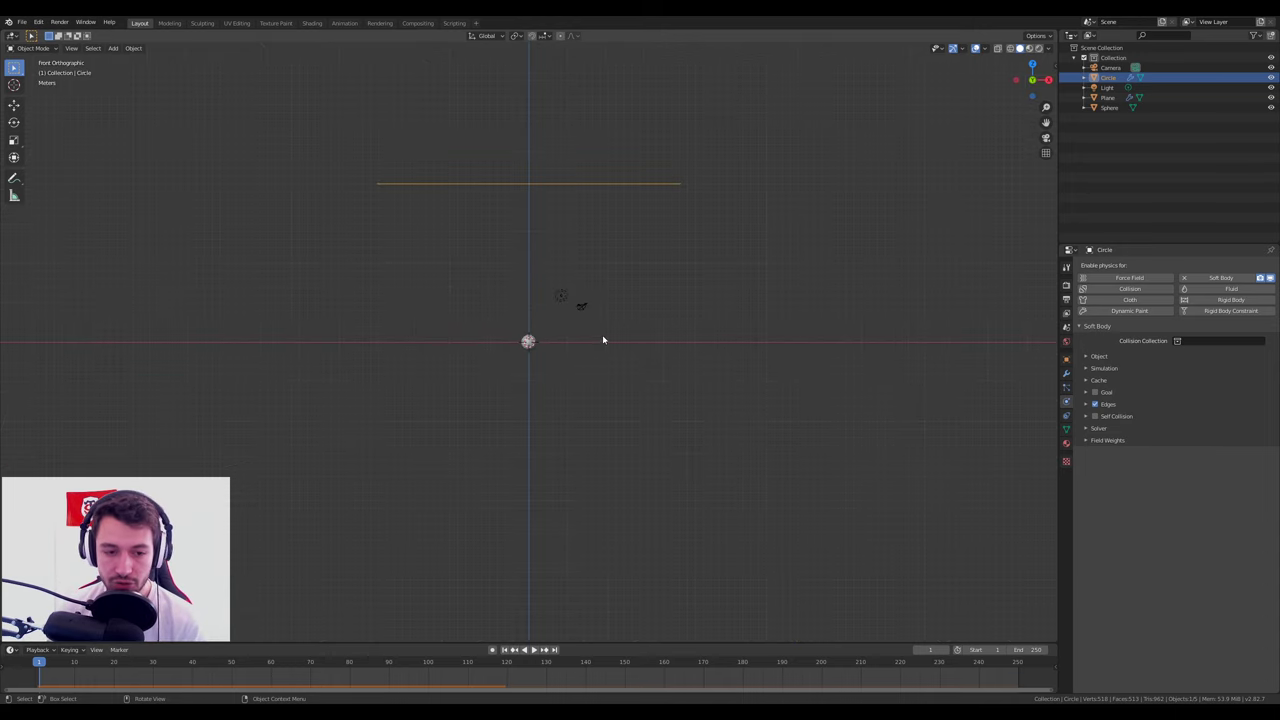
key("r")
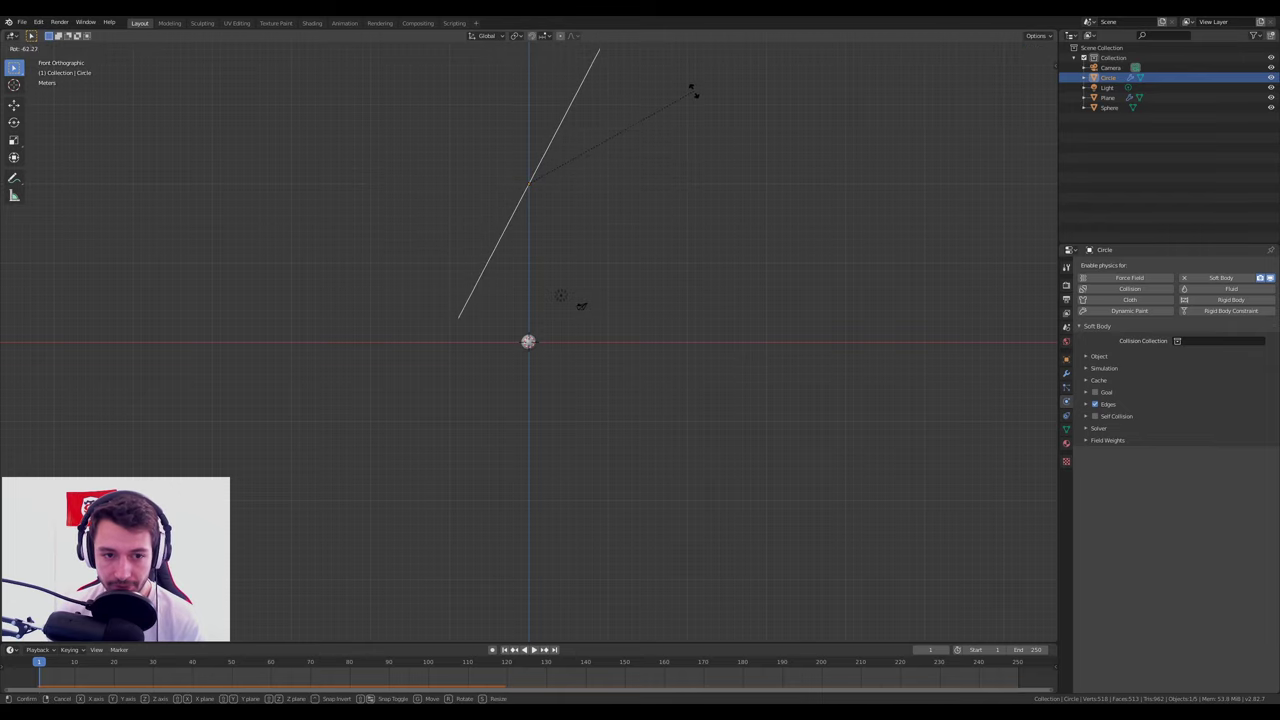
left_click(712, 108)
key("r")
key("r")
left_click(650, 130)
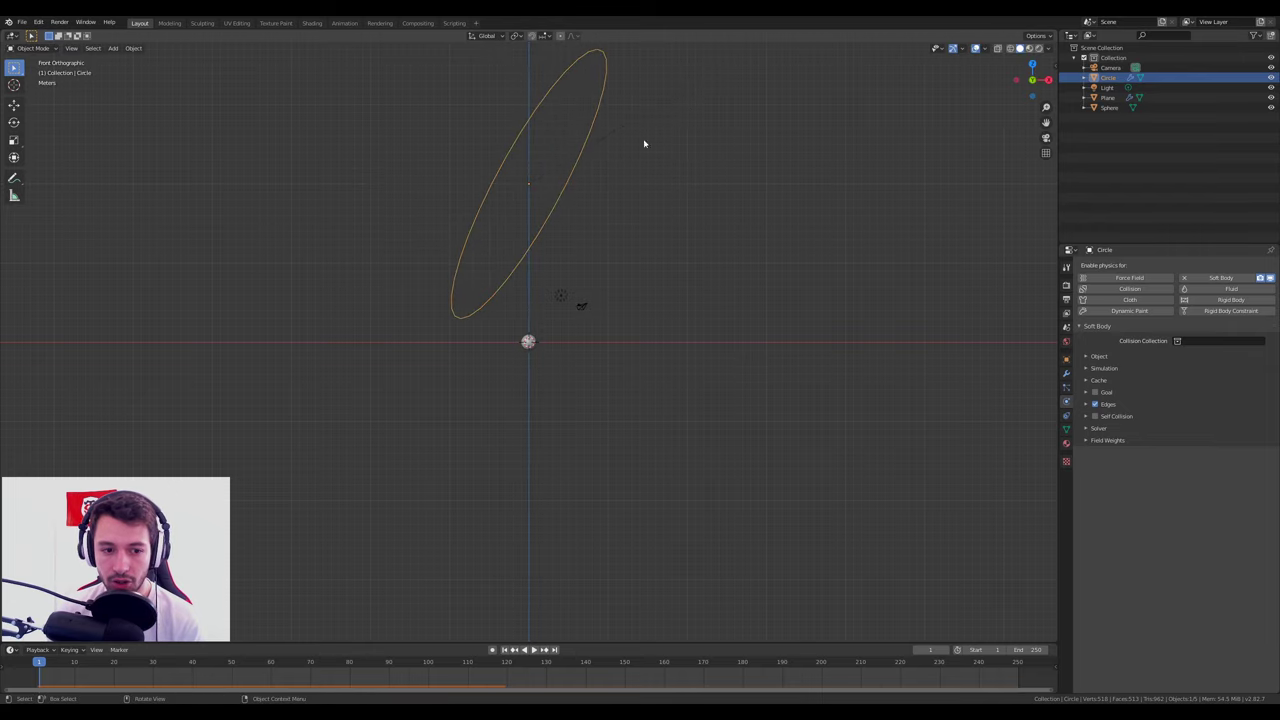
Reset the simulation to the start and replay it with the tilted circle.
mouse_move(643, 140)
middle_mouse_down()
mouse_move(684, 237)
mouse_move(586, 417)
middle_mouse_up()
scroll(684, 237, "down", 4)
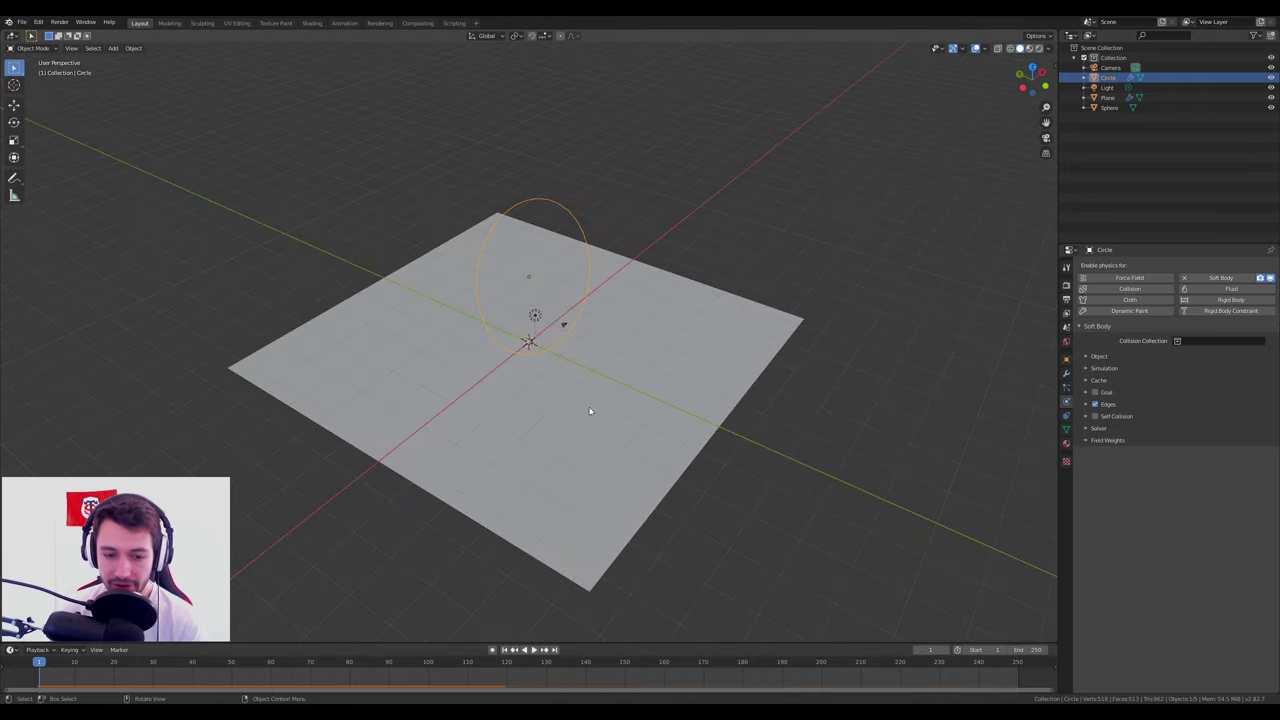
left_click(505, 649)
left_click(533, 649)
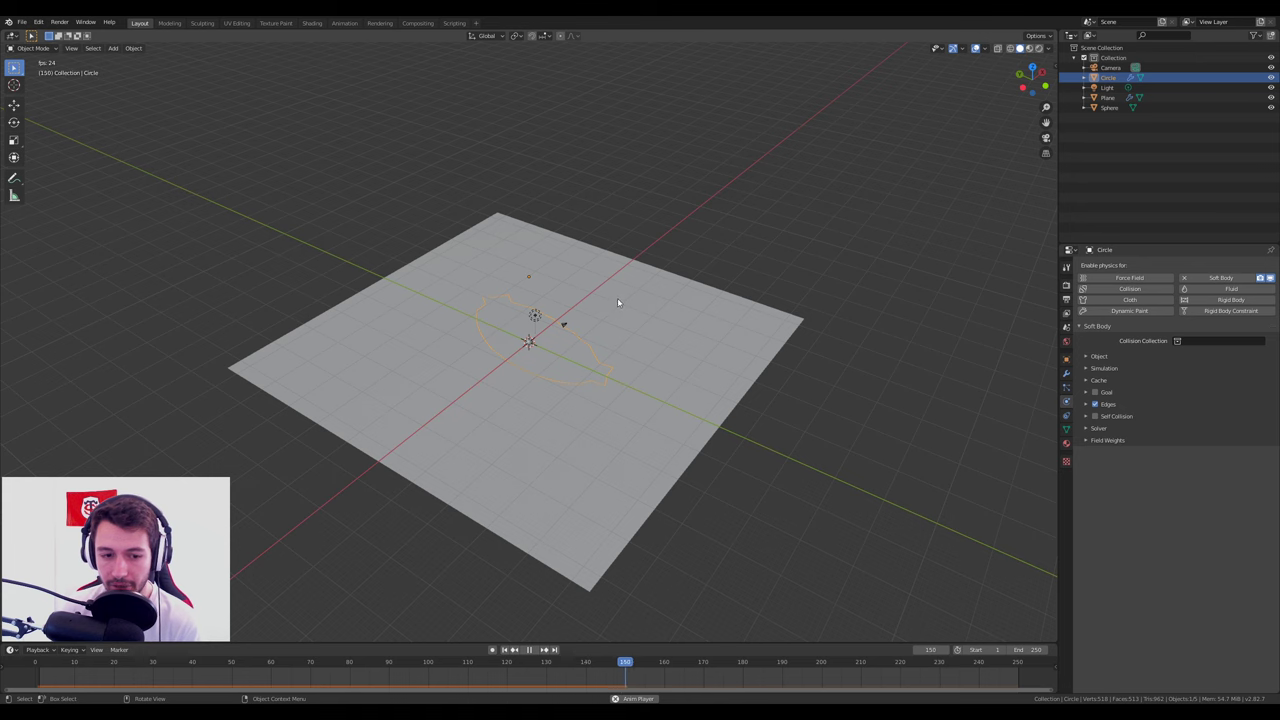
Stop playback at frame 151, inspect the crumpled circle, and show its Softbody modifier stack.
key("space")
scroll(627, 398, "up", 2)
middle_click_drag(627, 398, 622, 409)
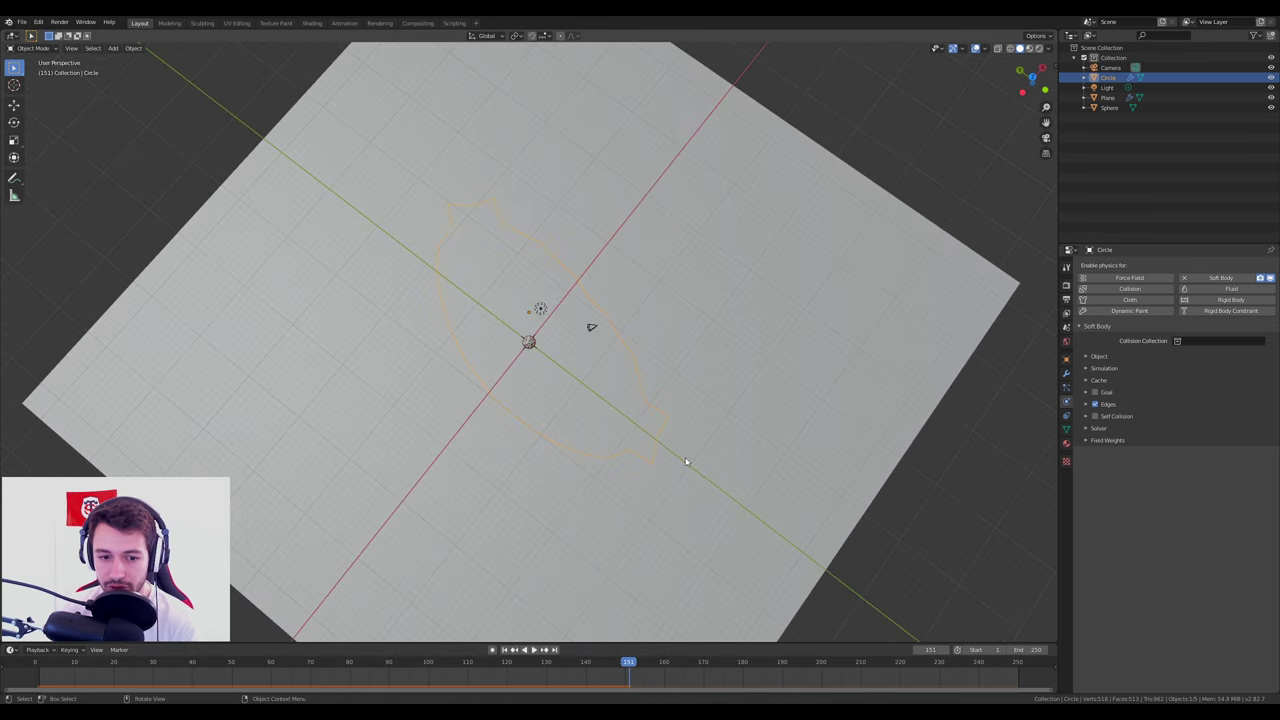
middle_click_drag(686, 457, 681, 410)
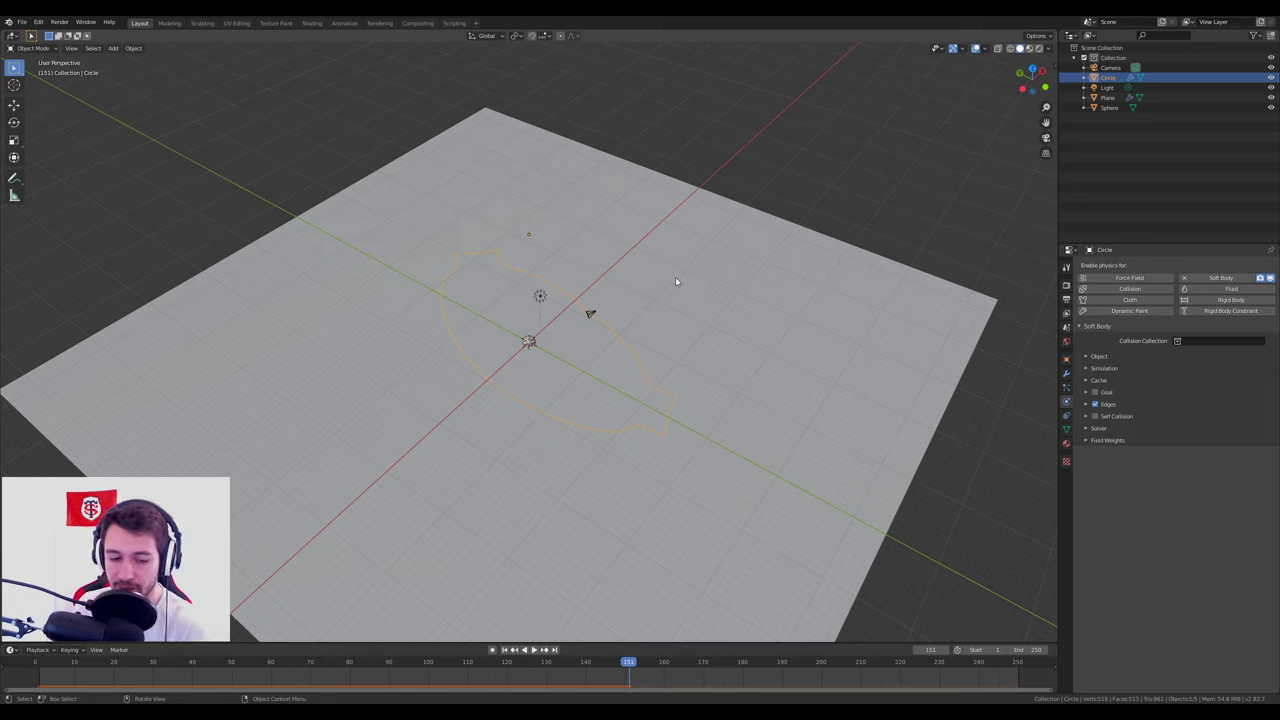
mouse_move(628, 662)
left_mouse_down()
mouse_move(307, 662)
mouse_move(628, 662)
left_mouse_up()
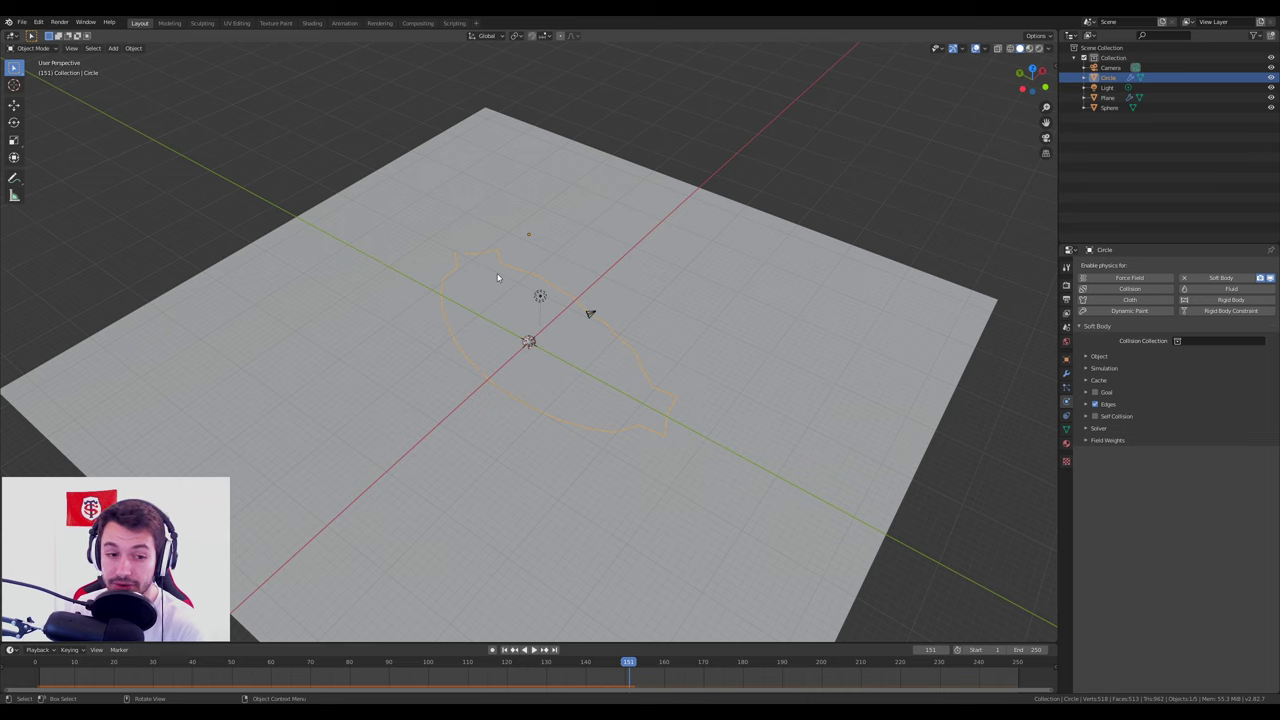
left_click(1066, 373)
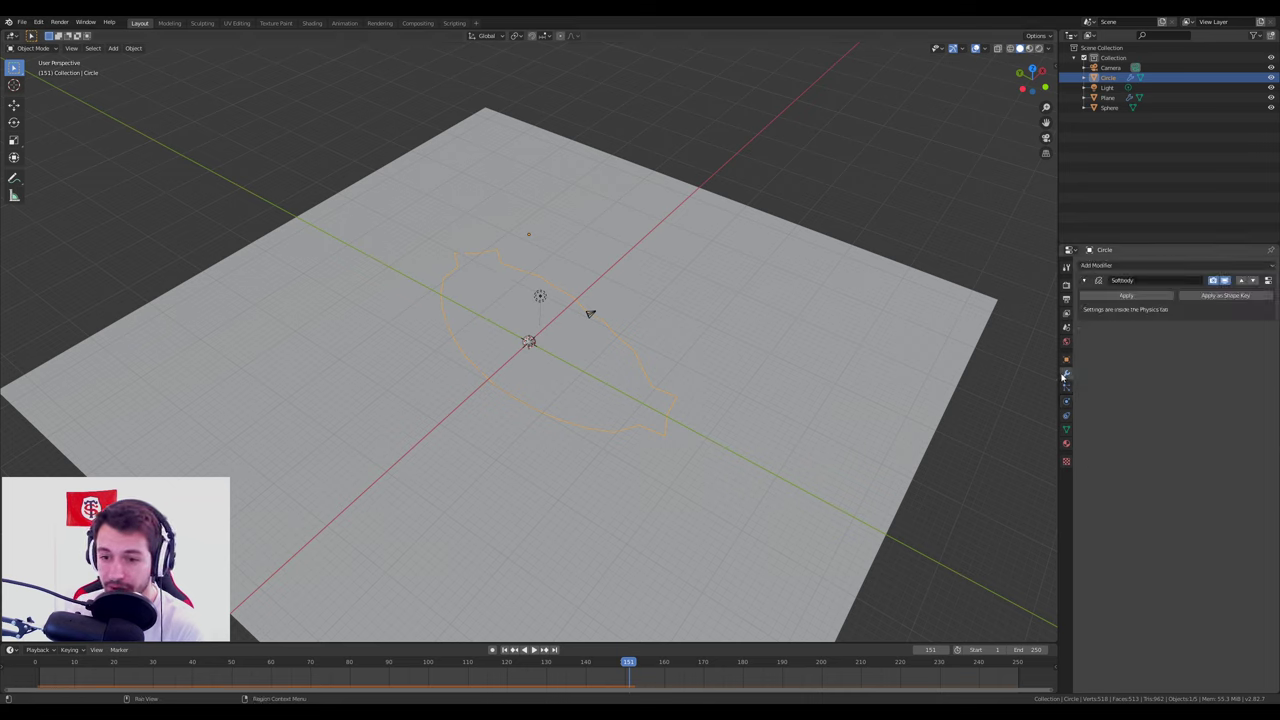
Apply the Softbody modifier to freeze the circle's crumpled shape, then check its physics and modifiers.
left_click(1109, 298)
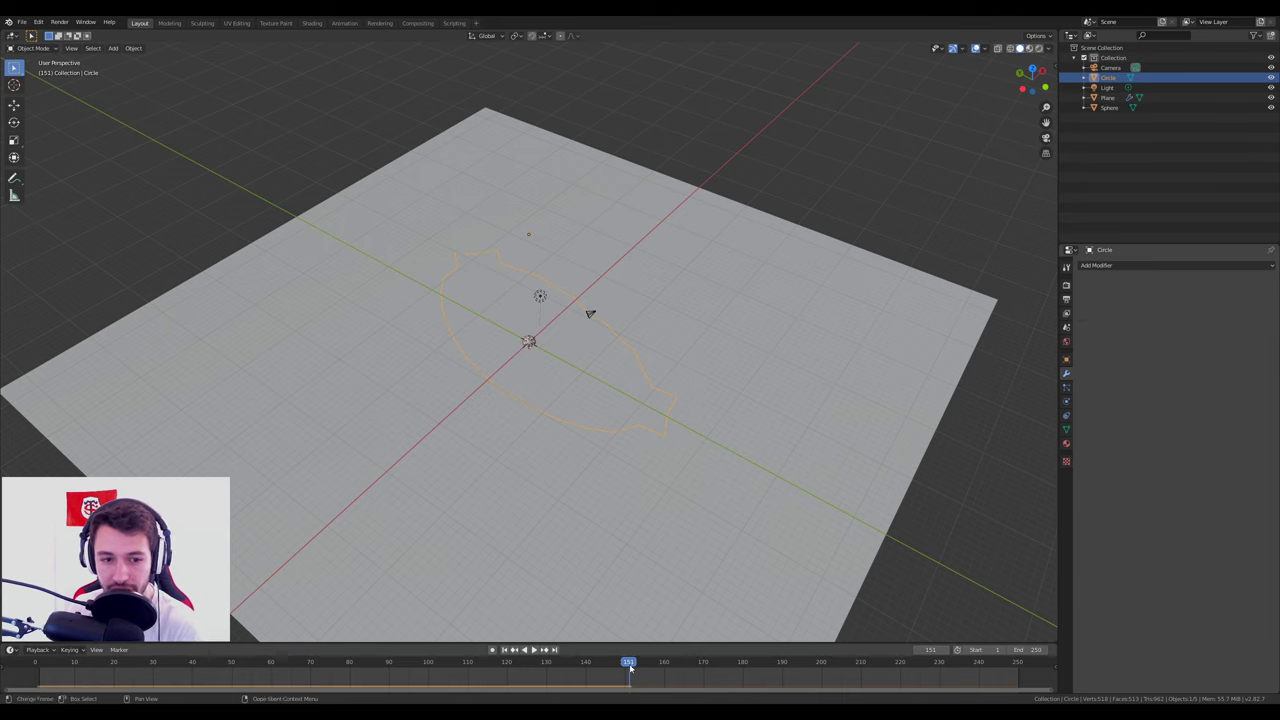
mouse_move(630, 668)
left_mouse_down()
mouse_move(59, 676)
mouse_move(140, 676)
mouse_move(74, 676)
left_mouse_up()
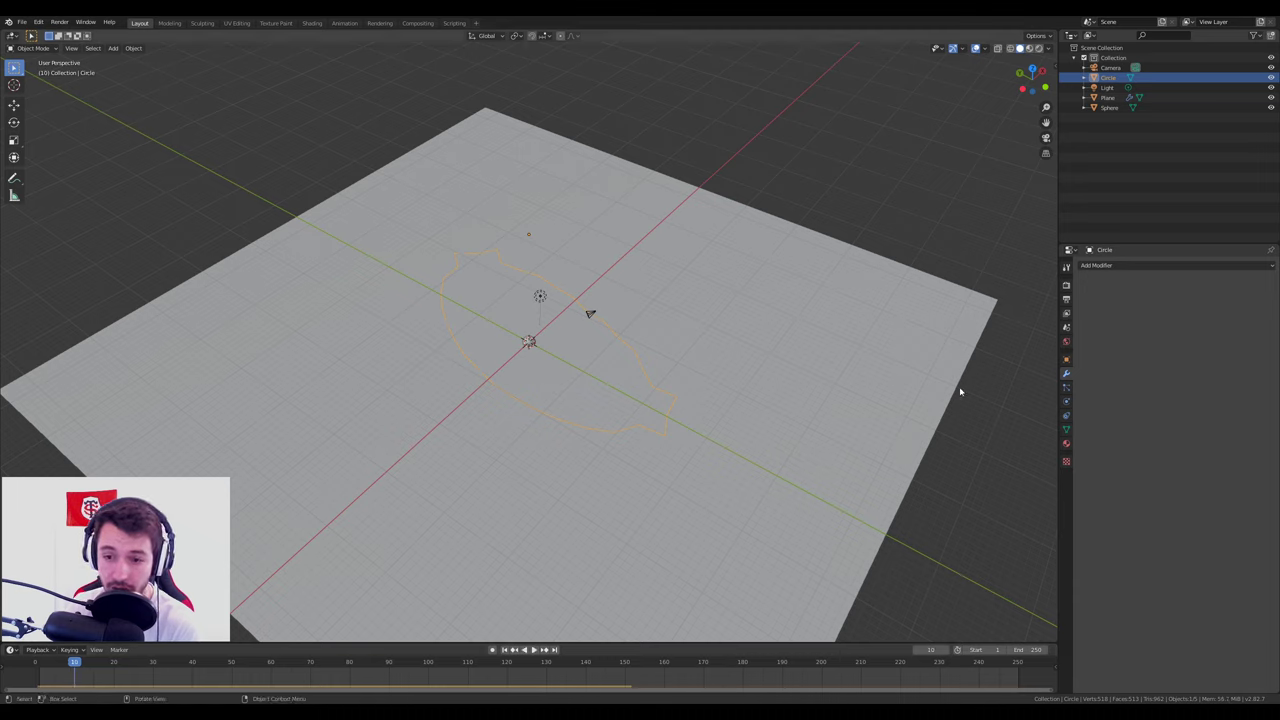
left_click(1067, 402)
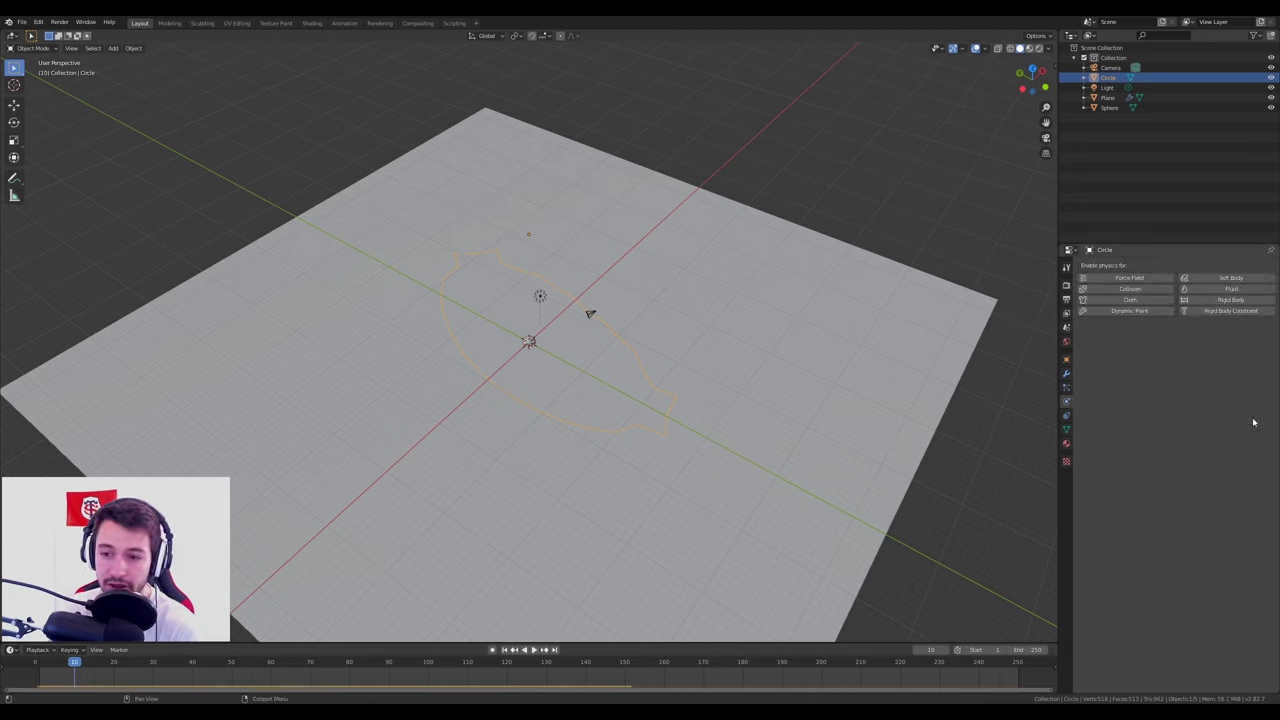
left_click(1066, 372)
scroll(600, 326, "up", 6)
middle_click_drag(600, 326, 600, 309)
scroll(562, 463, "down", 4)
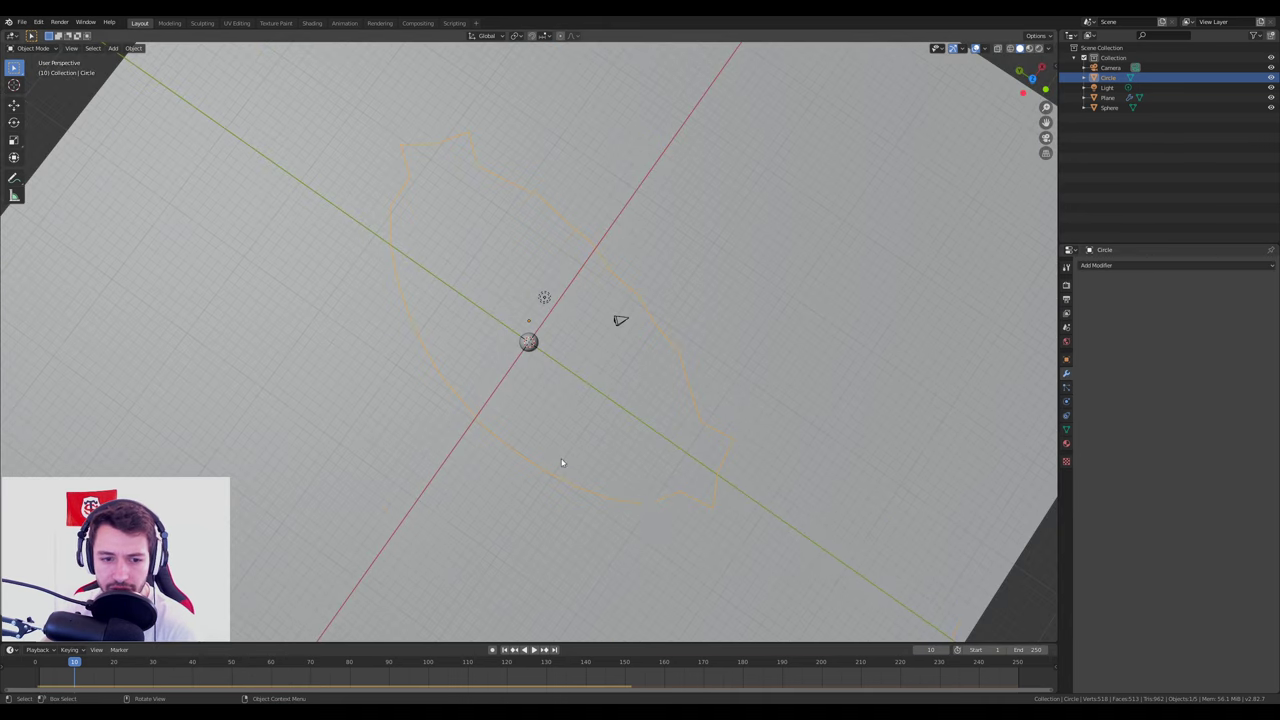
Add a Subdivision Surface modifier at viewport level 3, apply it, and enter Edit Mode.
left_click(1097, 266)
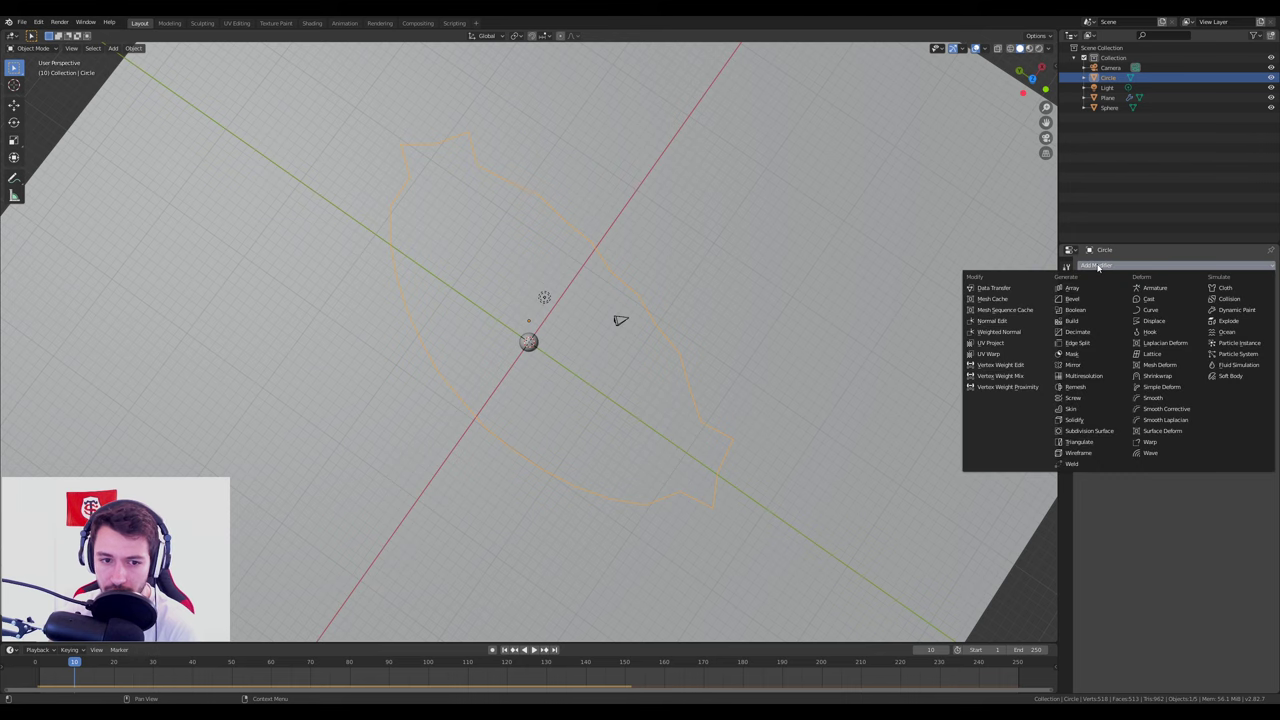
left_click(1096, 434)
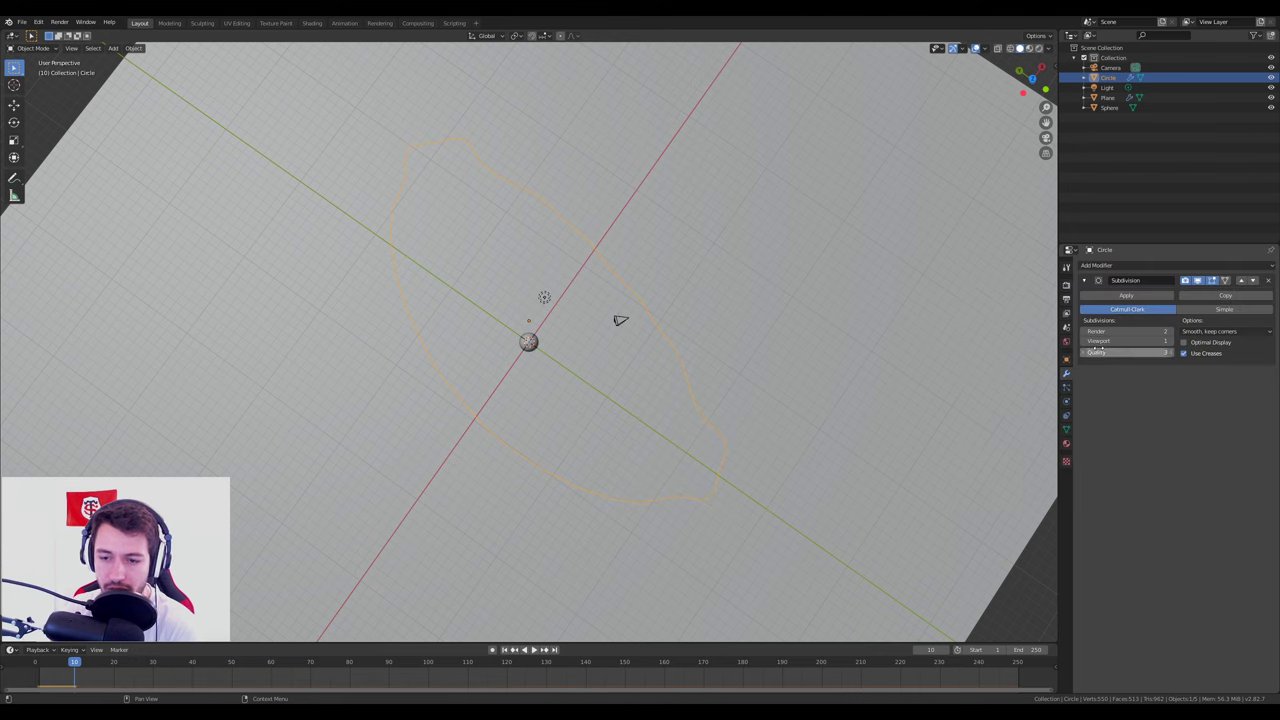
left_click_drag(1120, 341, 1160, 341)
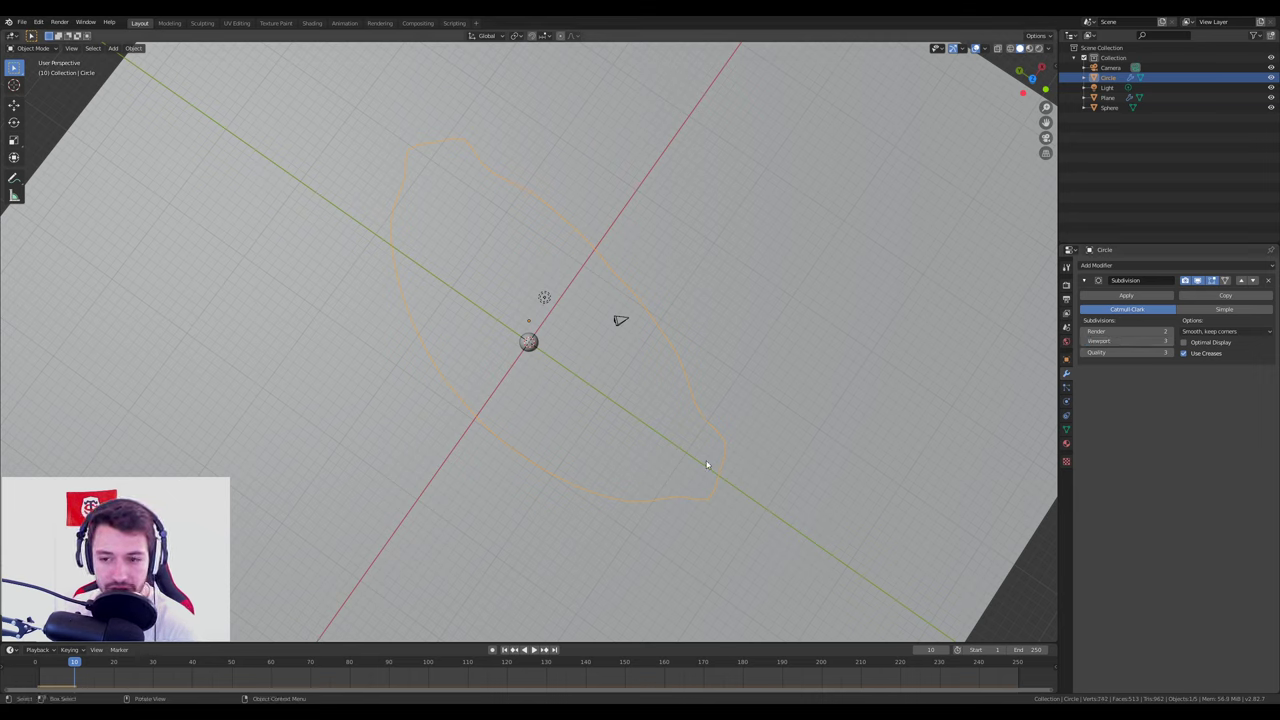
left_click(1115, 296)
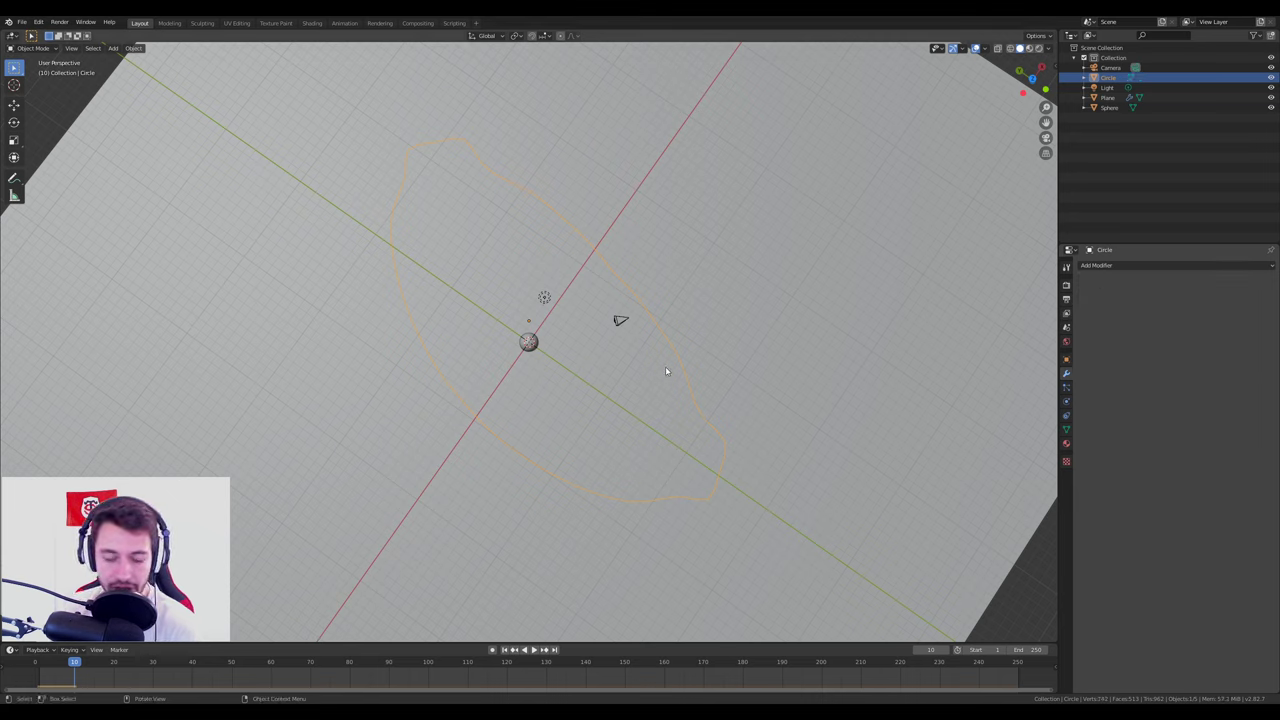
key("Tab")
Switch to top view and delete the Plane from the scene.
middle_click_drag(680, 330, 722, 350)
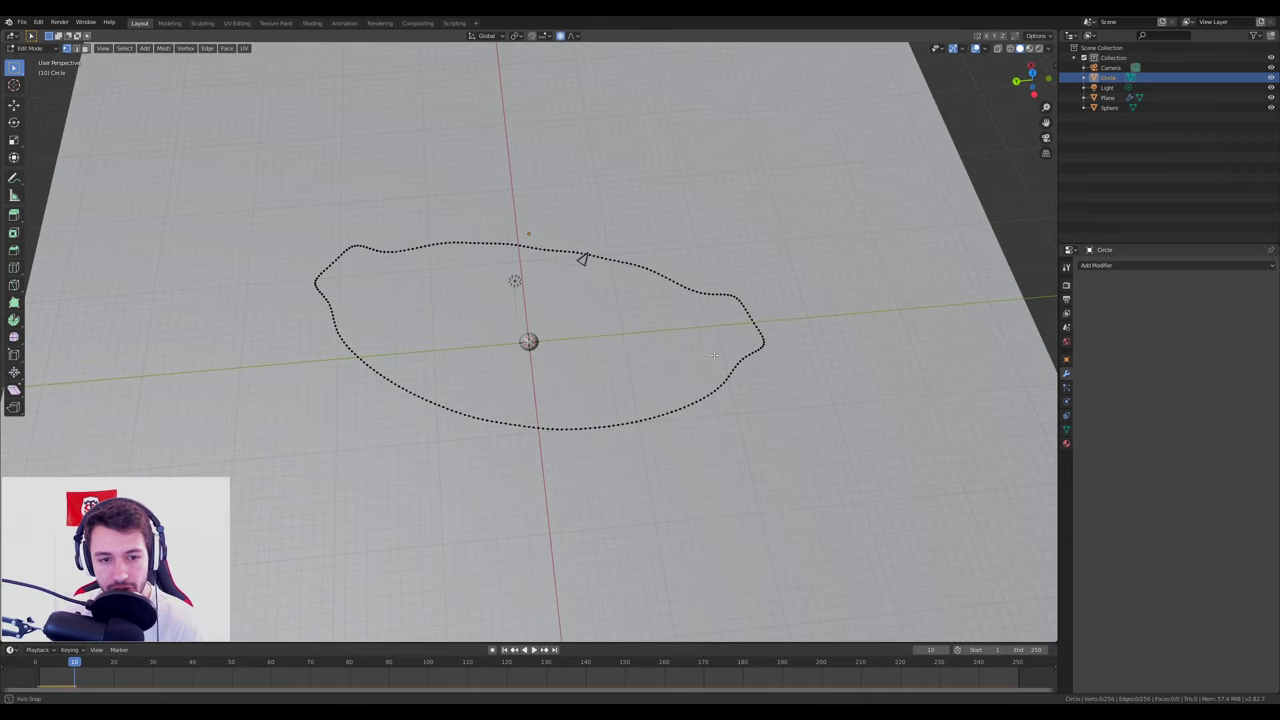
key("KP_7")
scroll(722, 350, "down", 5)
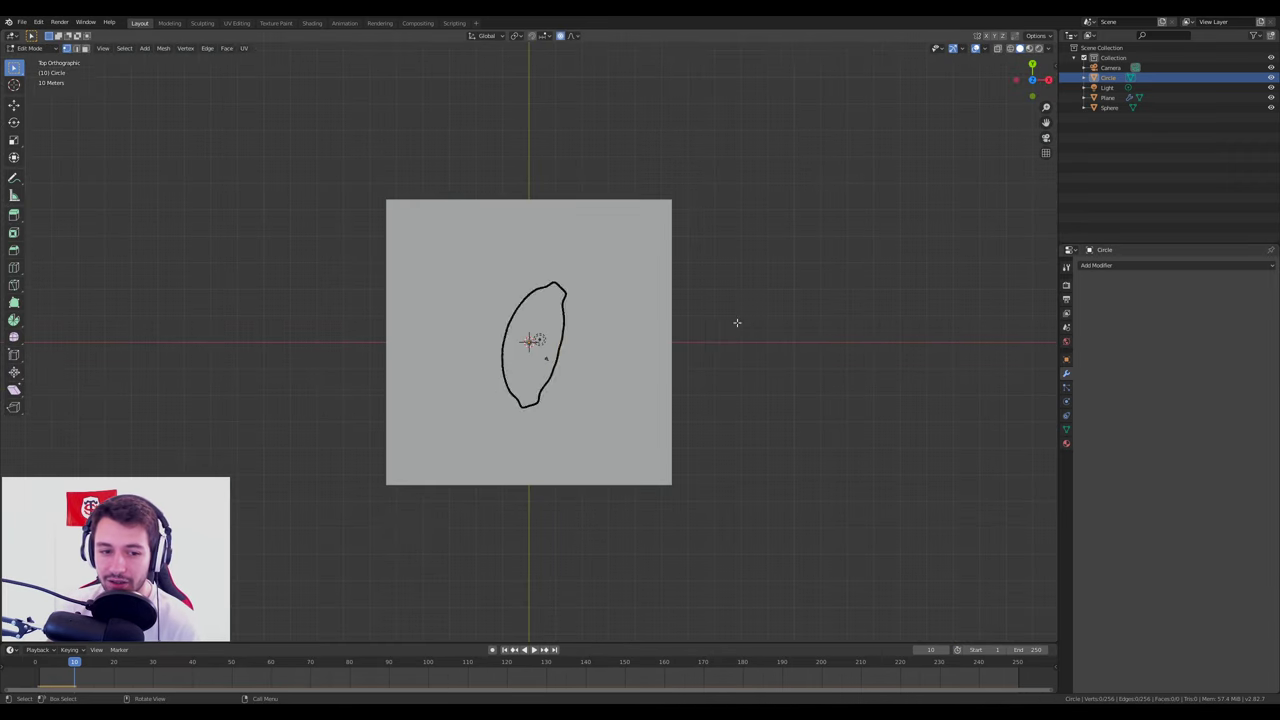
key("Tab")
left_click(643, 349)
key("Delete")
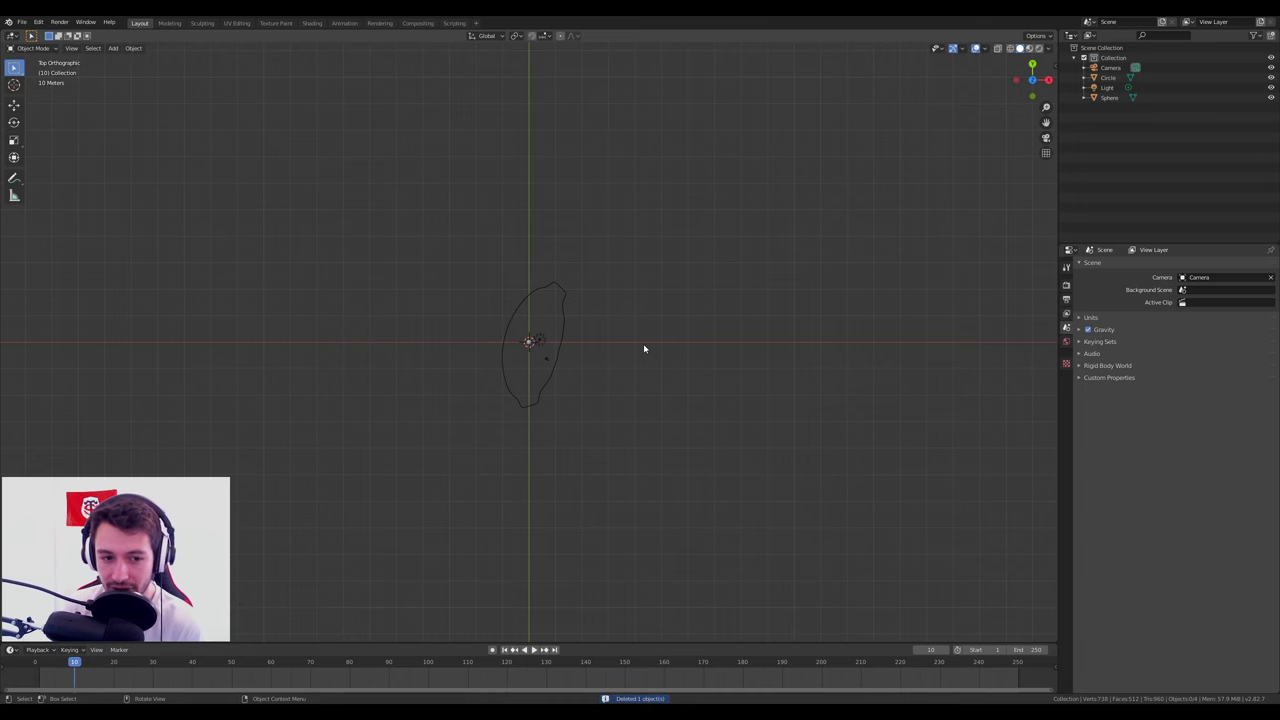
scroll(581, 270, "up", 4)
In Edit Mode on the Circle, push its left and right sides inward with proportional editing.
left_click(604, 254)
key("Tab")
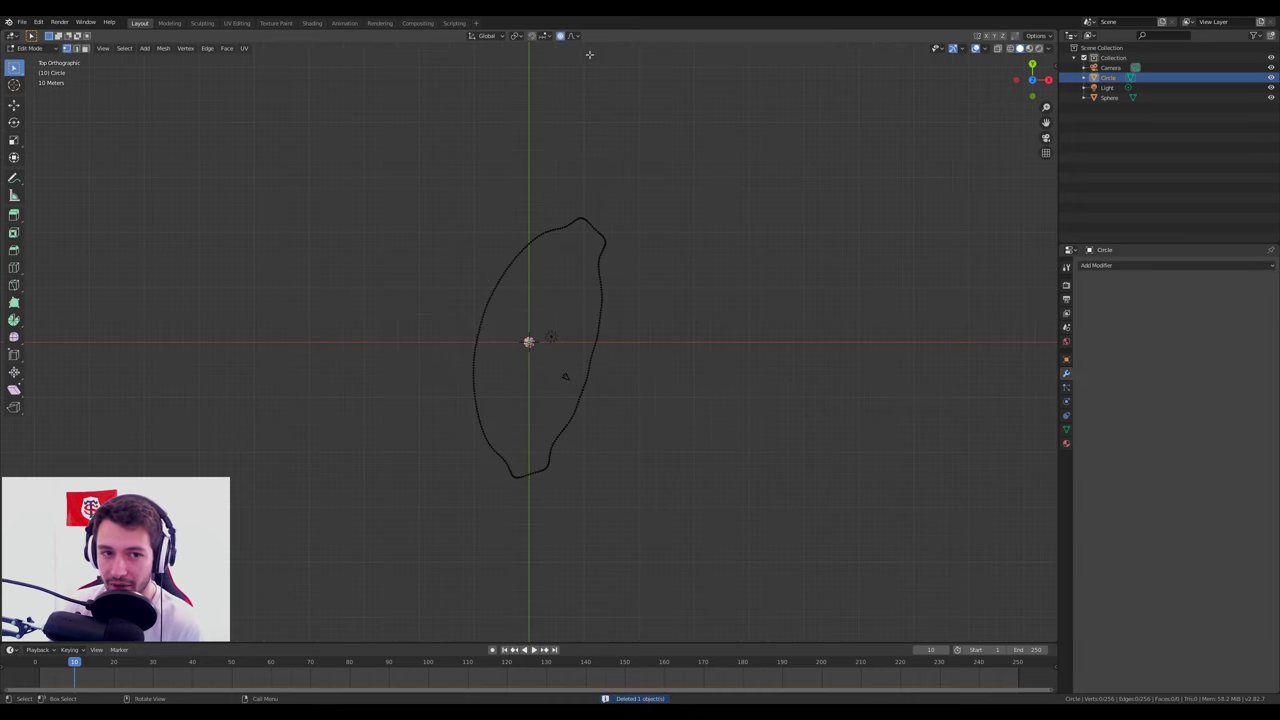
scroll(615, 425, "up", 4)
scroll(606, 309, "down", 3, "shift")
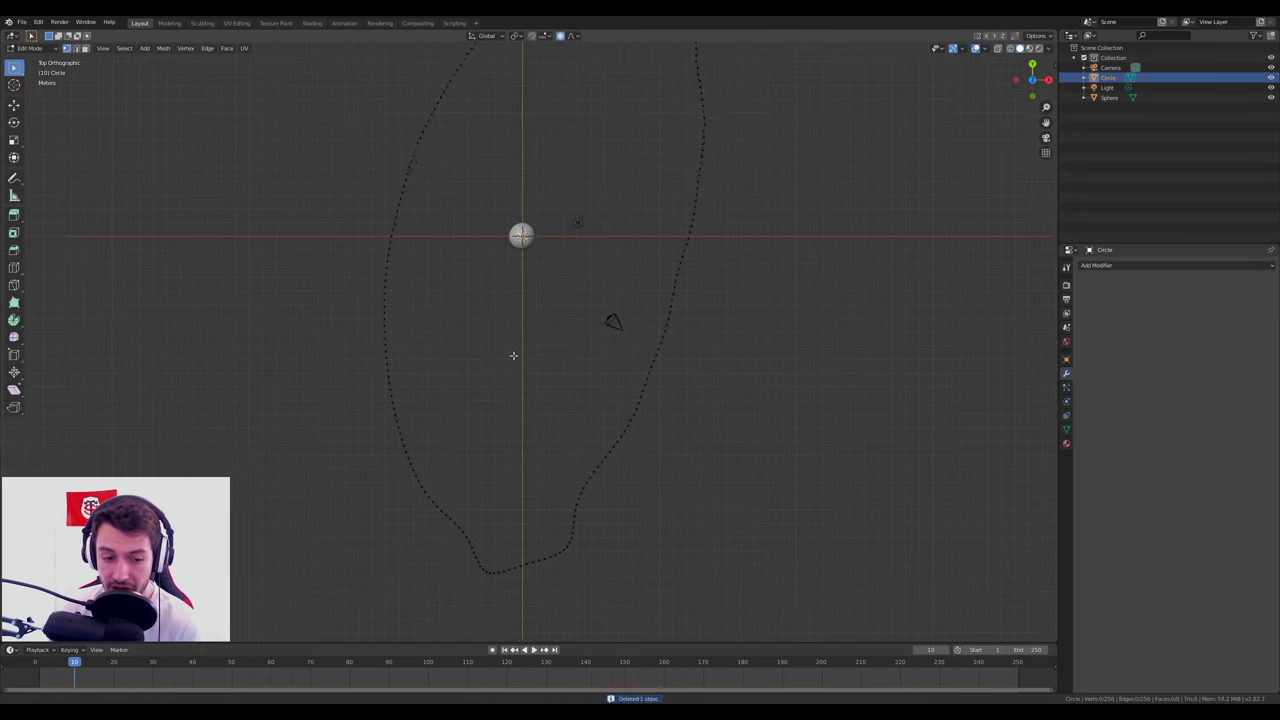
scroll(420, 300, "down", 2, "shift")
left_click(381, 216)
scroll(476, 243, "down", 3)
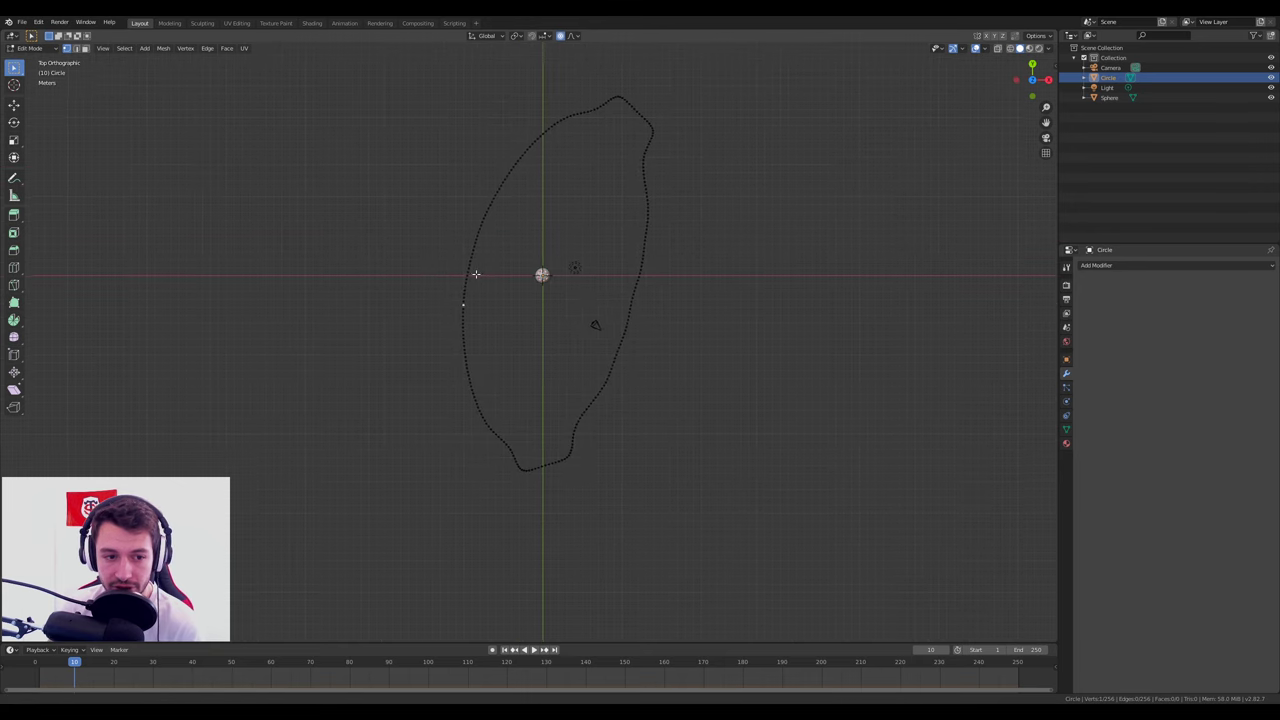
key("g")
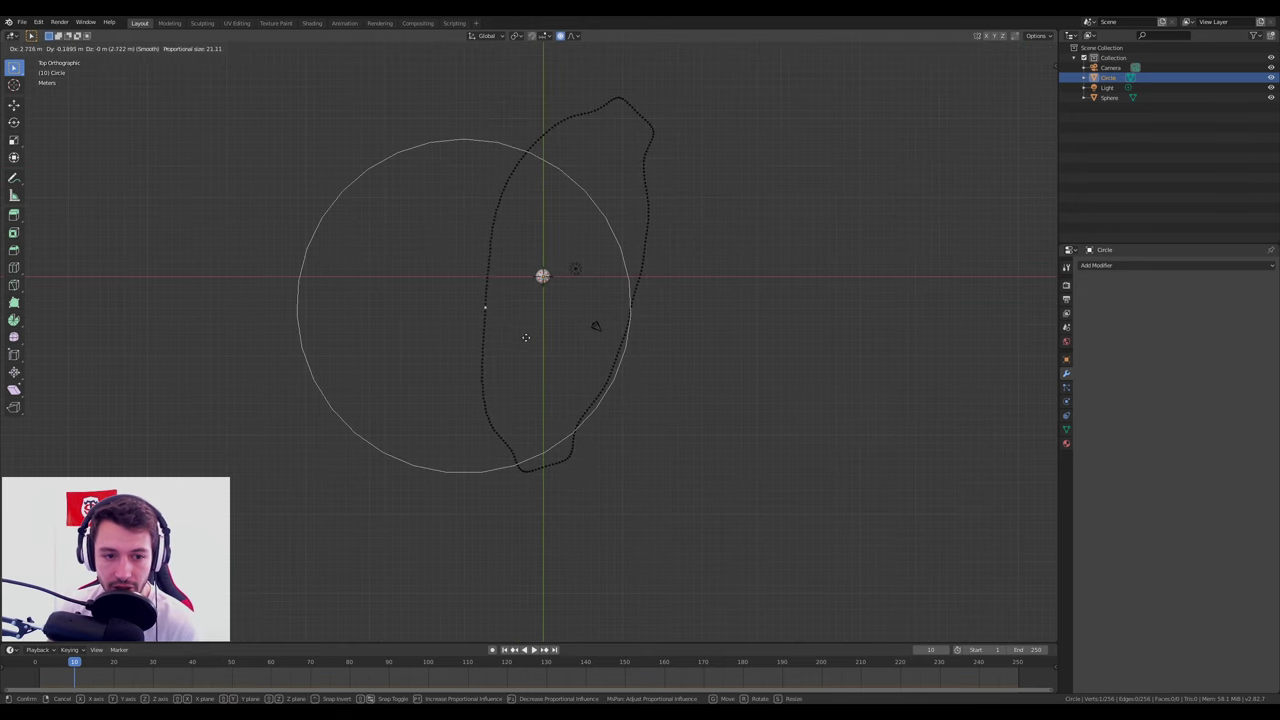
left_click(539, 334)
key("g")
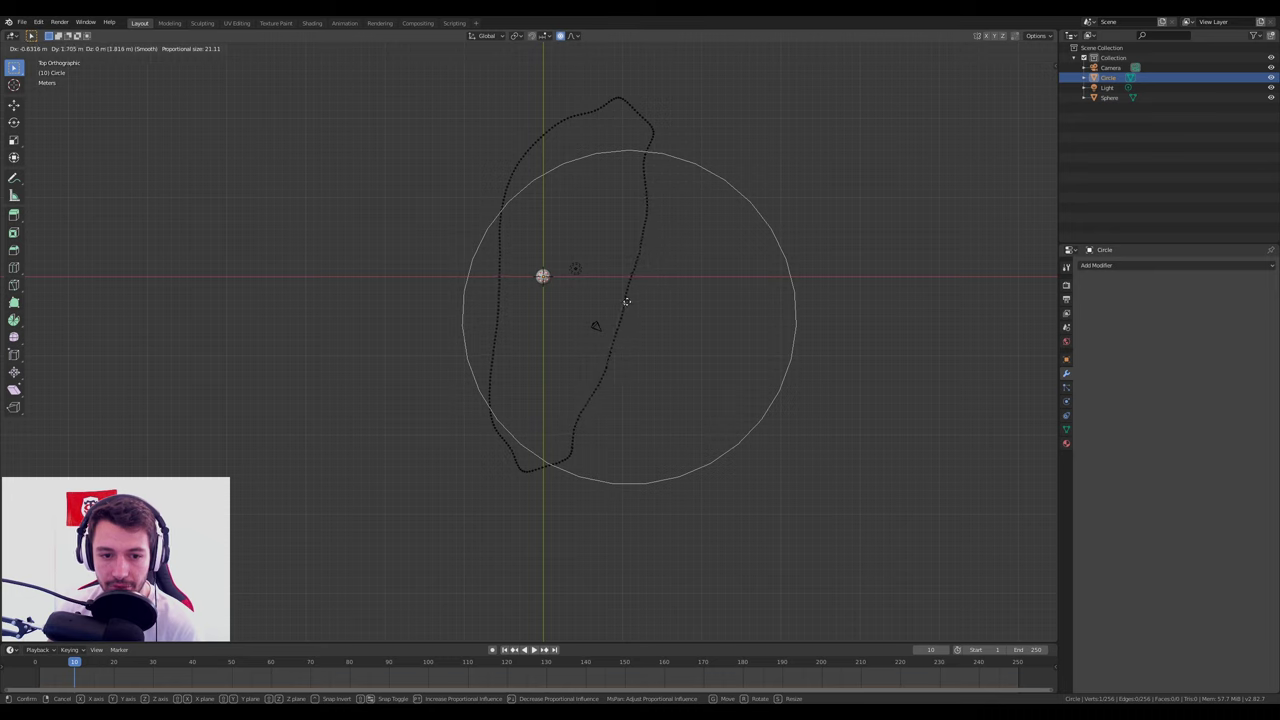
left_click(625, 300)
Flatten the top of the outline, adjust the bottom point, and exit Edit Mode.
left_click(640, 123)
key("g")
left_click(590, 109)
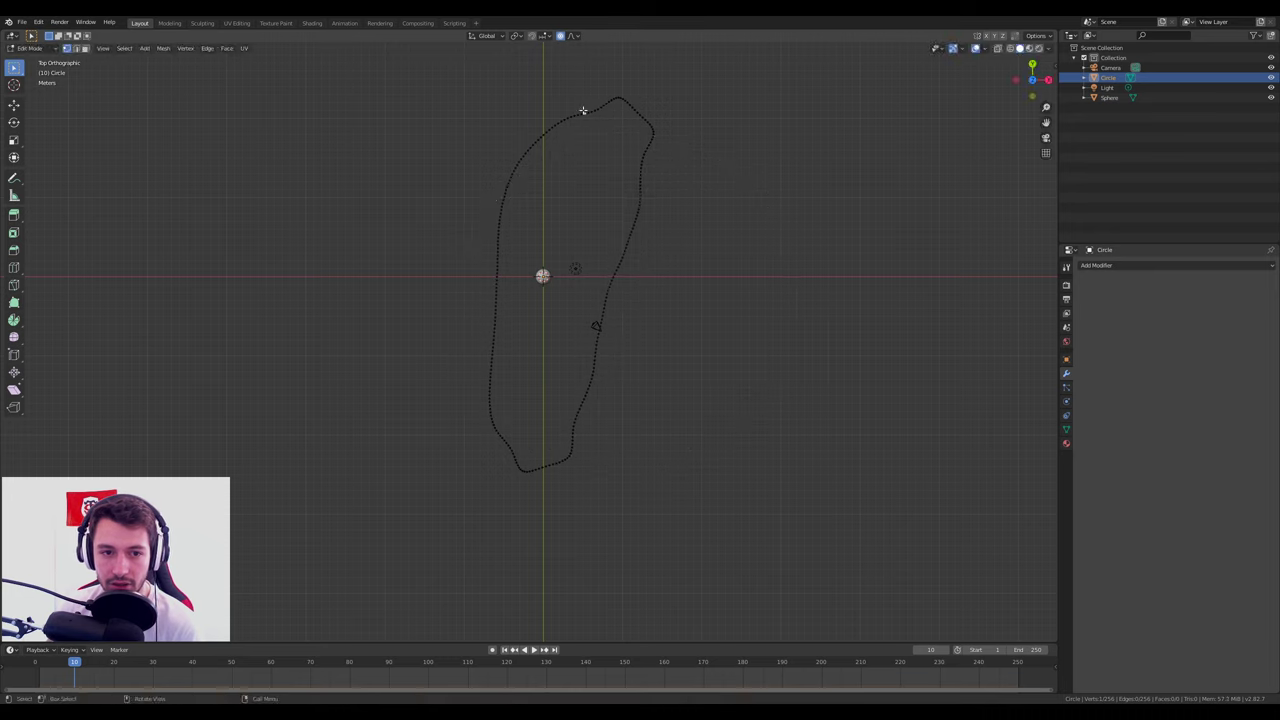
key("g")
scroll(560, 108, "up", 4)
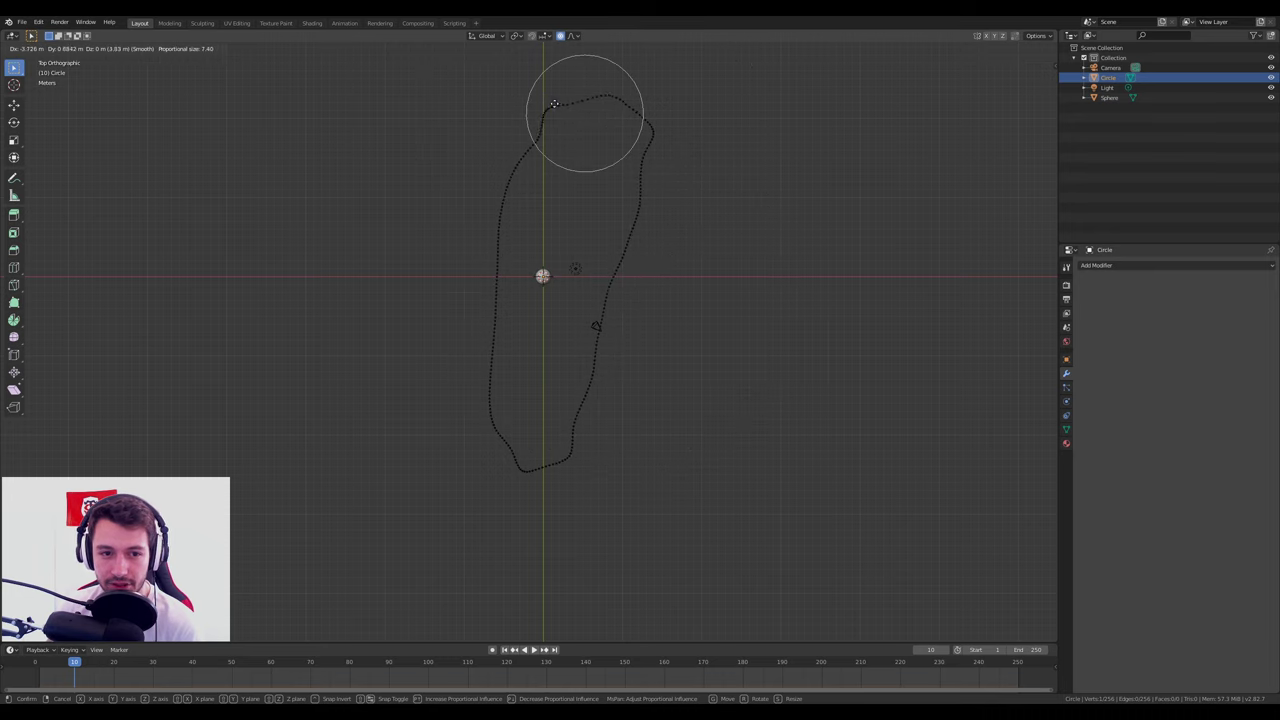
left_click(552, 108)
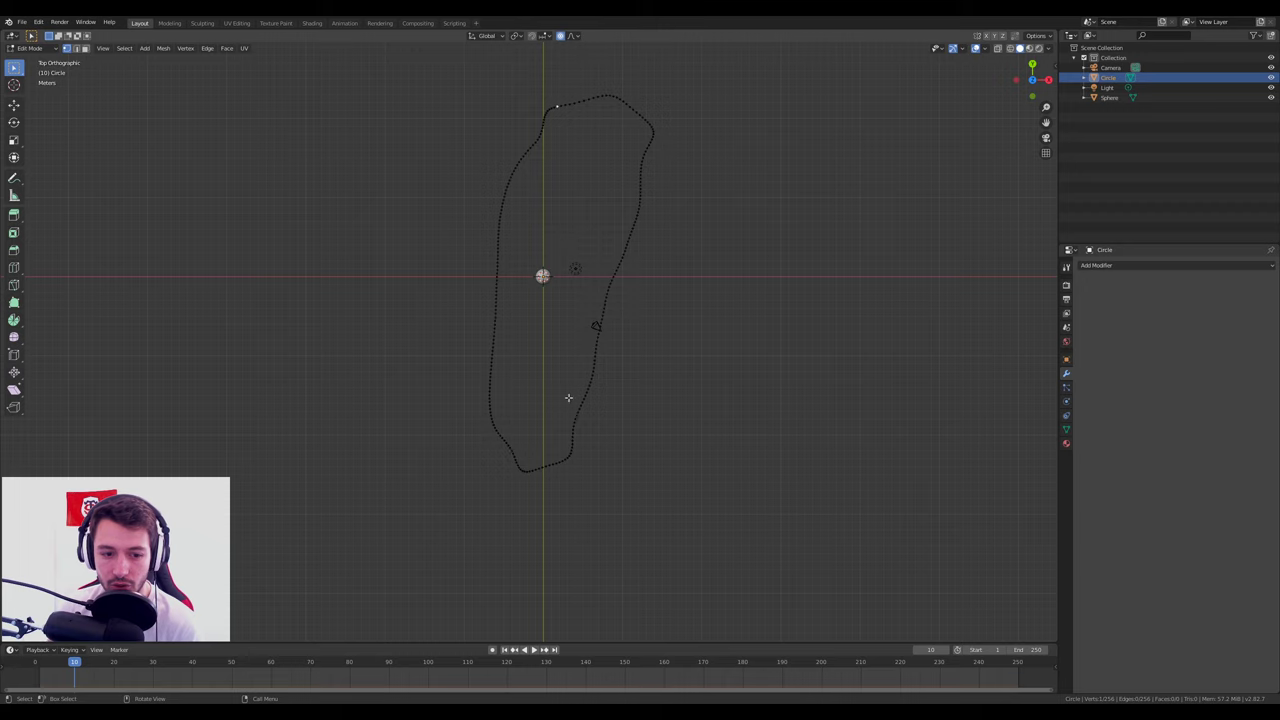
left_click(525, 471)
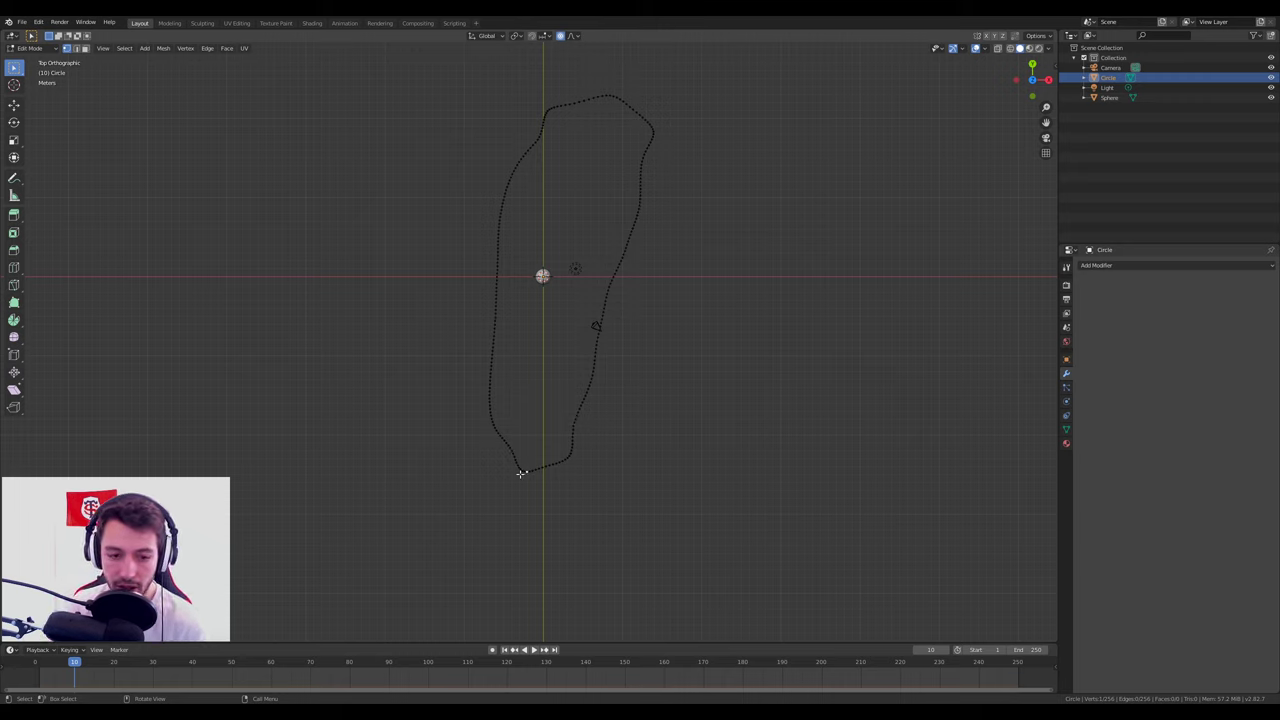
key("g")
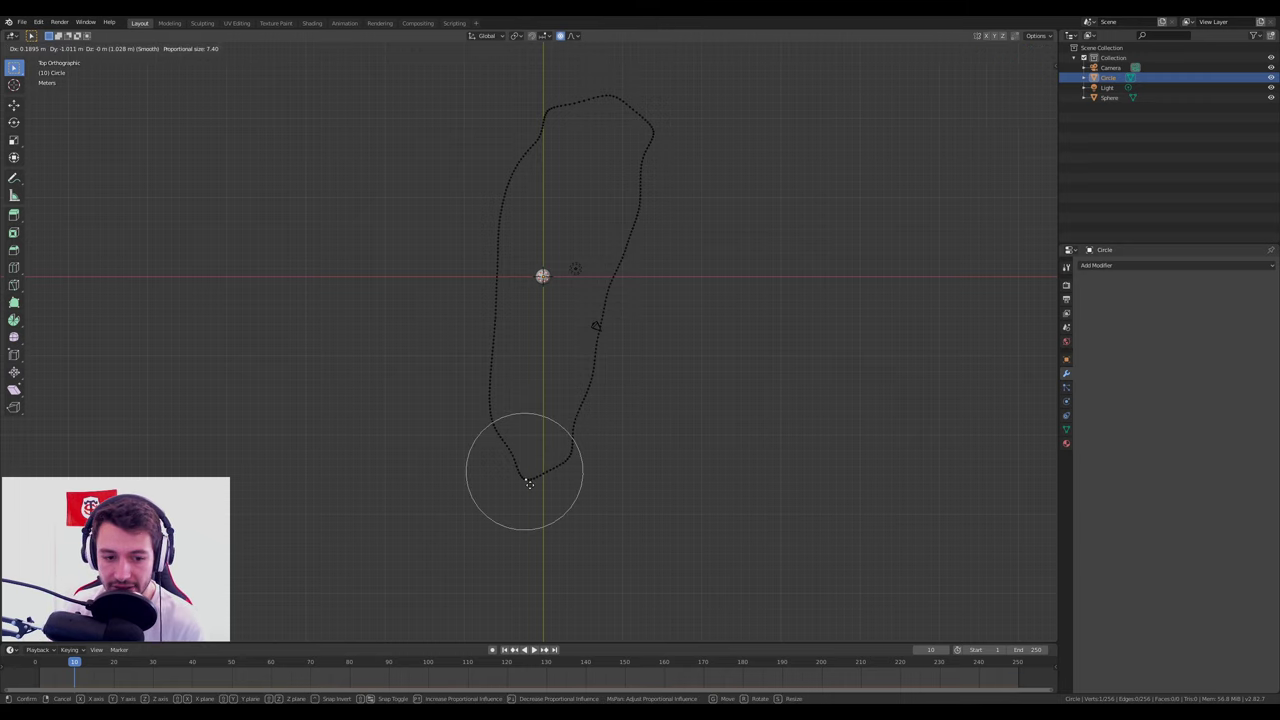
left_click(531, 482)
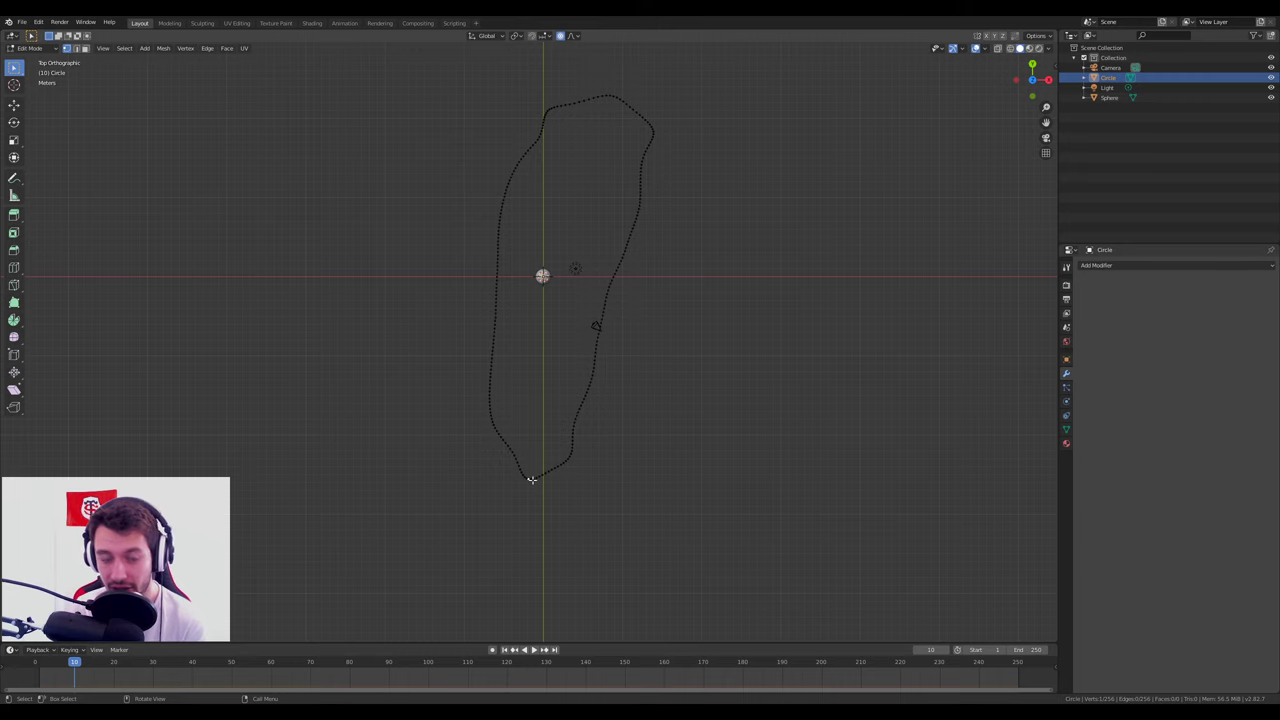
key("Tab")
Orbit to check the dog-tag outline in perspective, then return to top view.
mouse_move(528, 471)
middle_mouse_down()
mouse_move(626, 423)
mouse_move(480, 371)
mouse_move(537, 397)
mouse_move(571, 363)
mouse_move(555, 361)
middle_mouse_up()
scroll(472, 339, "up", 3)
scroll(472, 339, "down", 3)
scroll(557, 366, "down", 2)
key("KP_7")
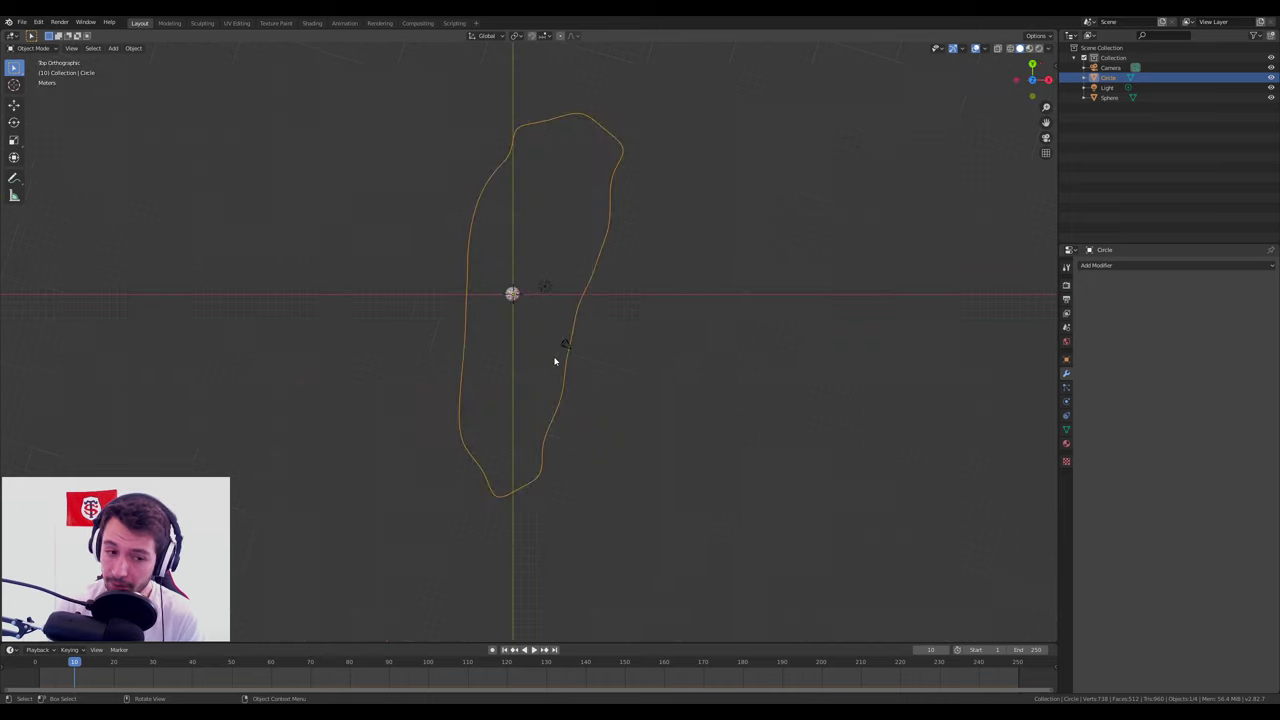
scroll(556, 352, "up", 5)
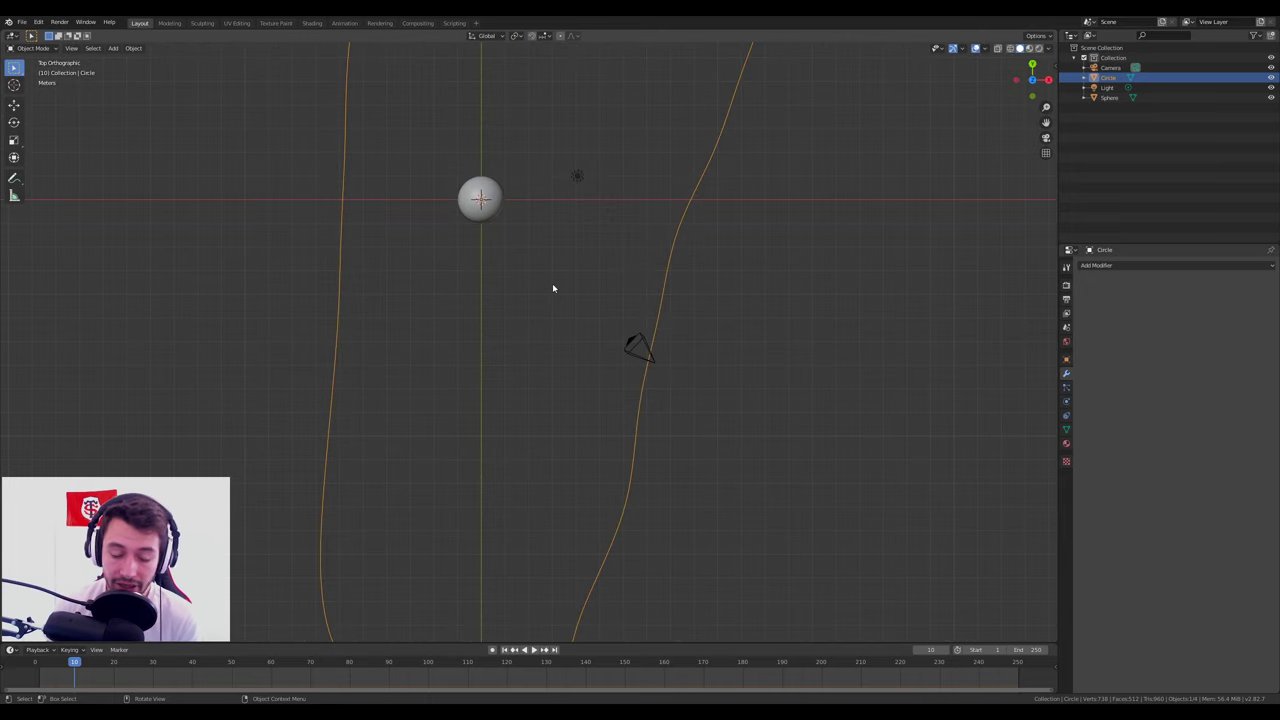
Add an Array modifier to the Sphere with Count set to 50.
middle_click_drag(553, 288, 585, 370, "shift")
left_click(526, 283)
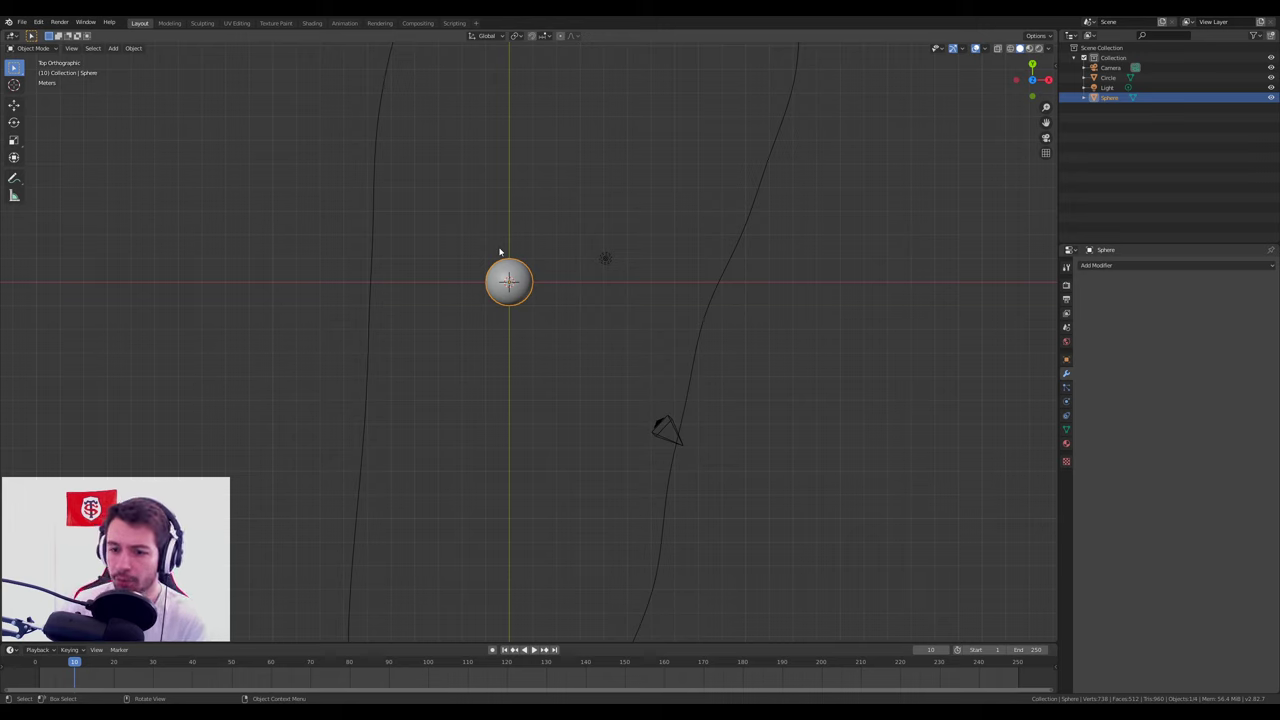
left_click(1175, 265)
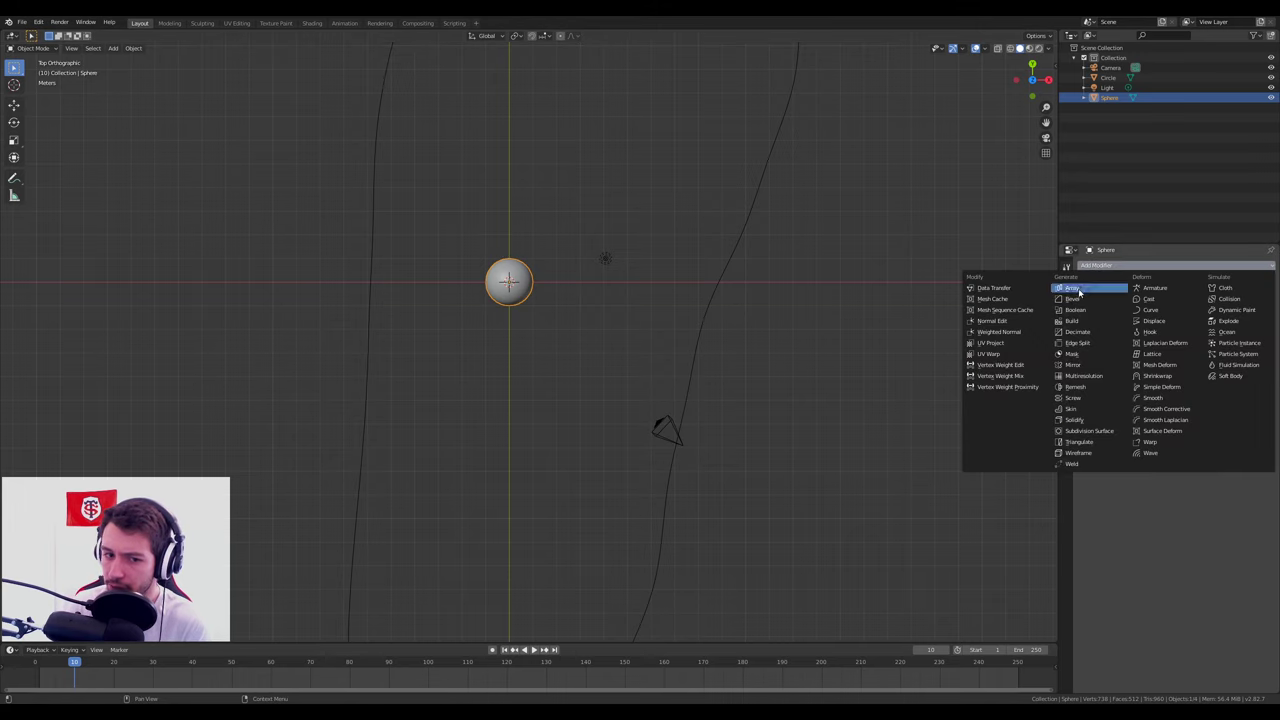
left_click(1085, 288)
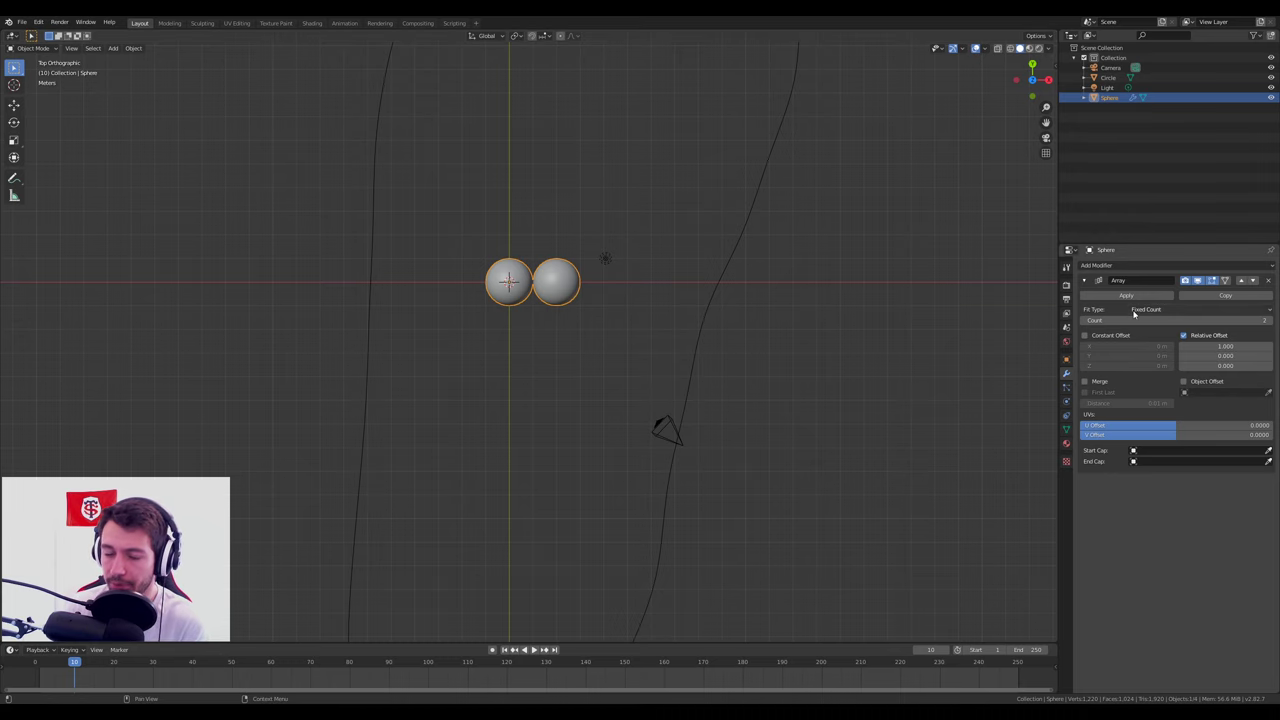
scroll(631, 292, "down", 1)
type("50")
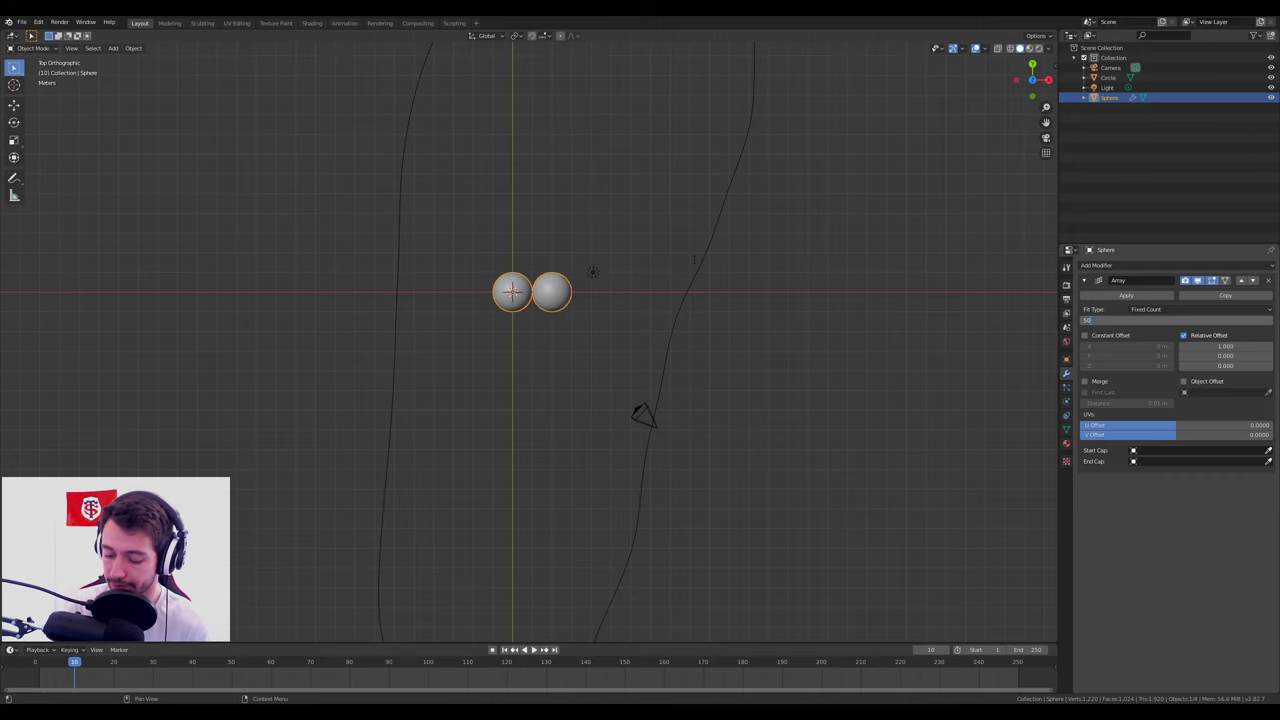
key("Return")
scroll(700, 272, "down", 6)
scroll(683, 285, "down", 3)
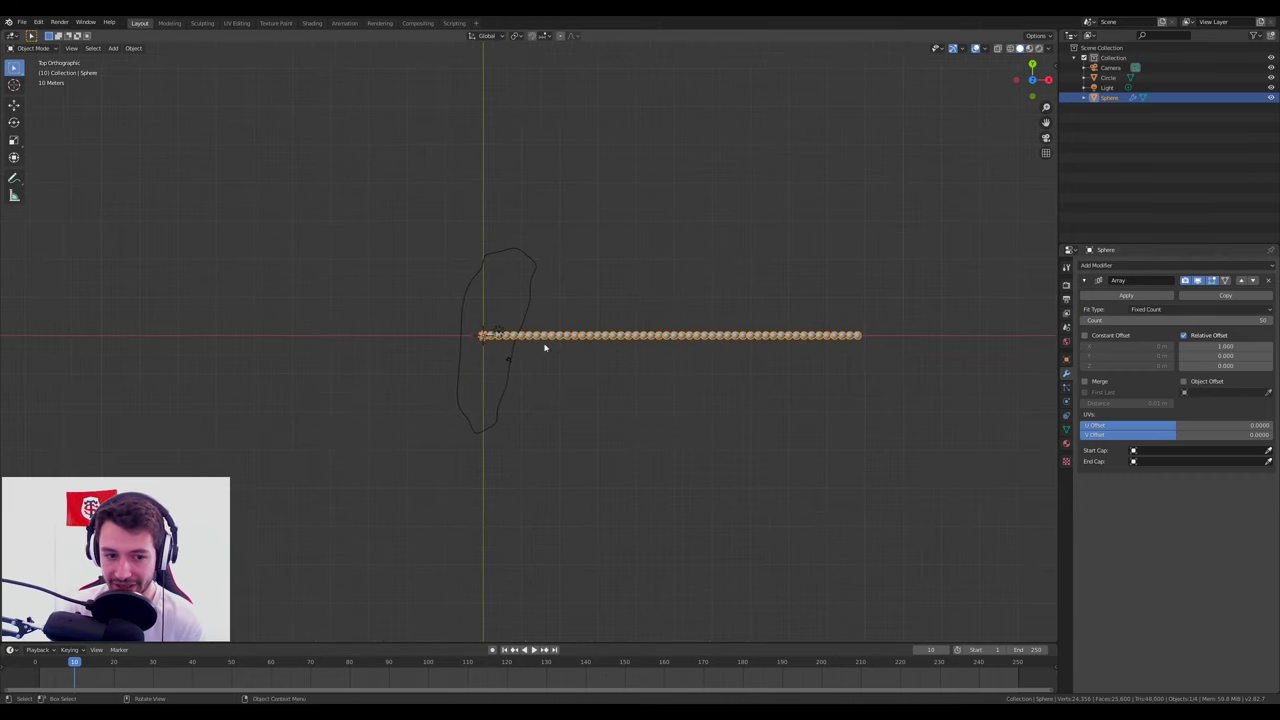
scroll(469, 345, "up", 3)
scroll(469, 345, "up", 10)
Space the beads apart by setting the Array's relative offset to 1.1.
middle_click_drag(391, 334, 766, 368, "shift")
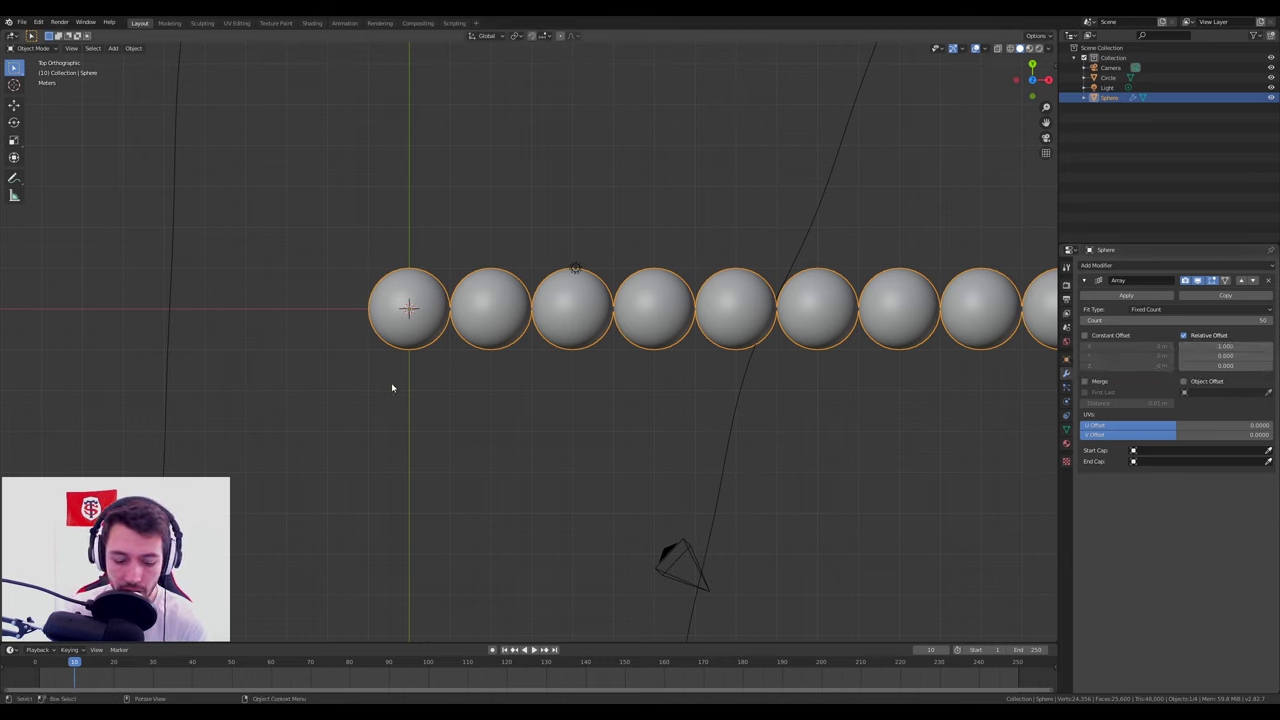
mouse_move(373, 372)
left_mouse_down()
mouse_move(446, 373)
mouse_move(386, 378)
mouse_move(452, 396)
left_mouse_up()
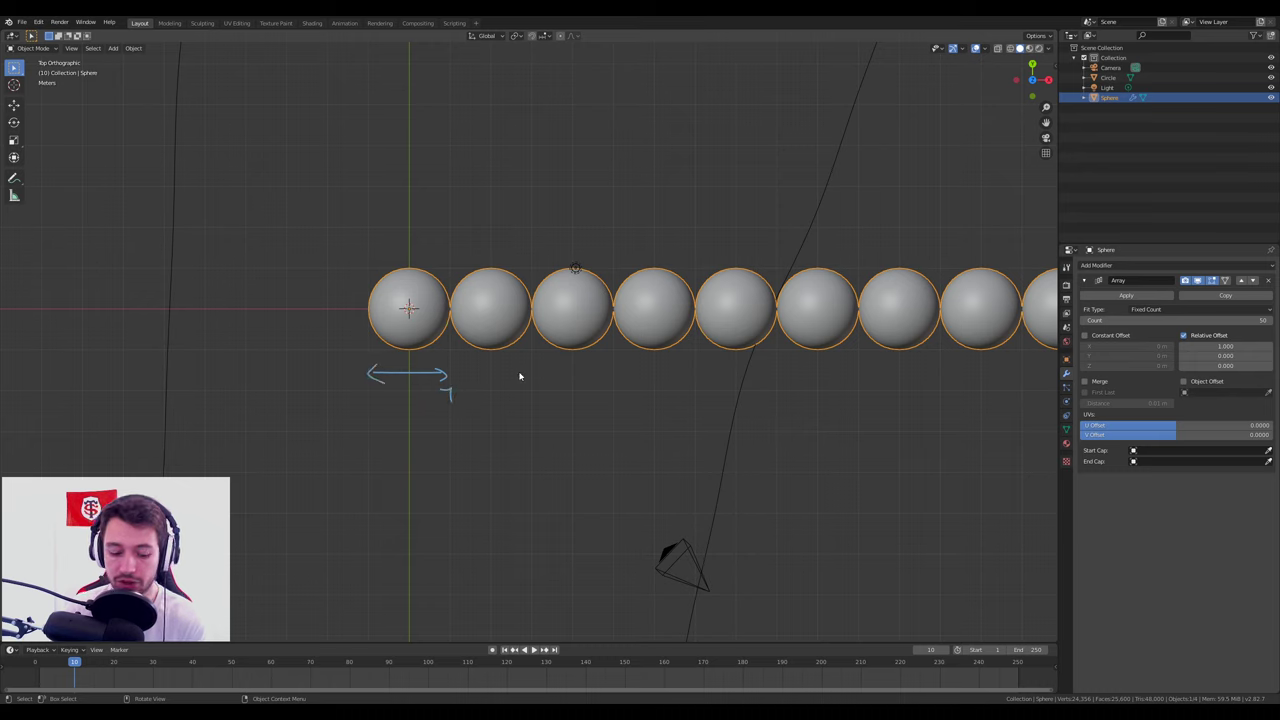
key("ctrl+z")
key("ctrl+z")
key("ctrl+z")
key("ctrl+z")
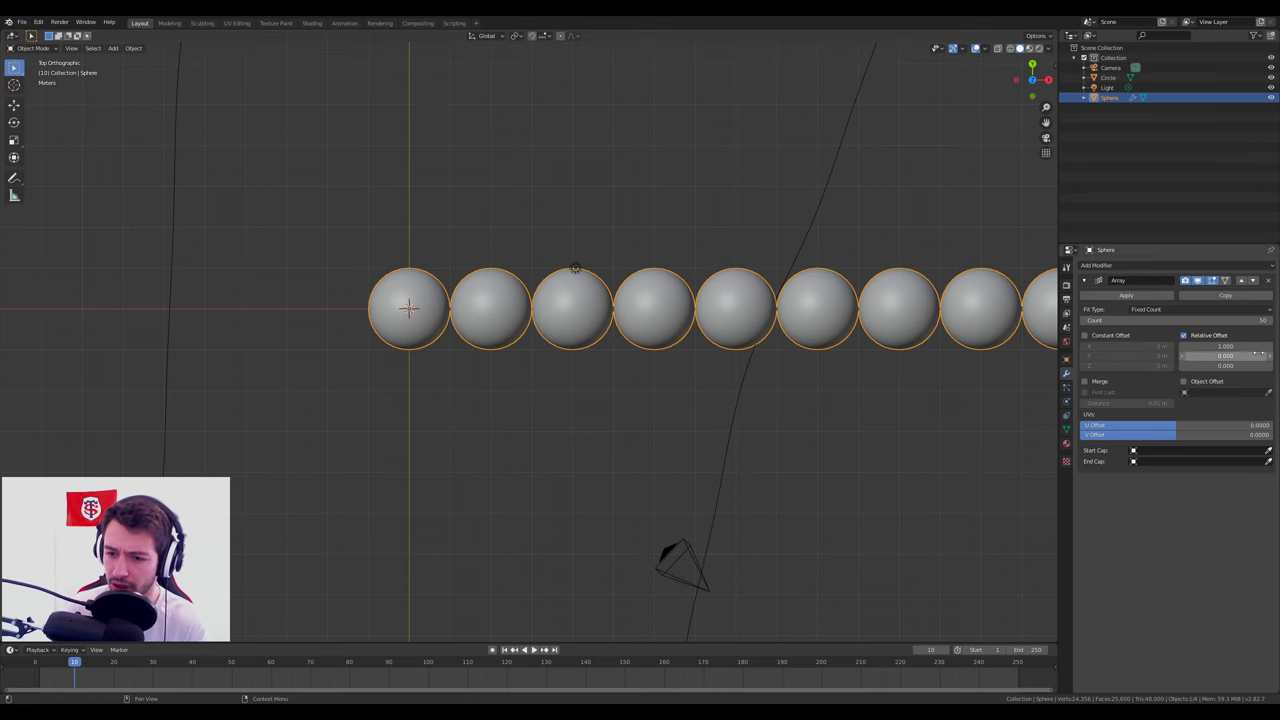
left_click(1264, 346)
scroll(546, 356, "up", 4)
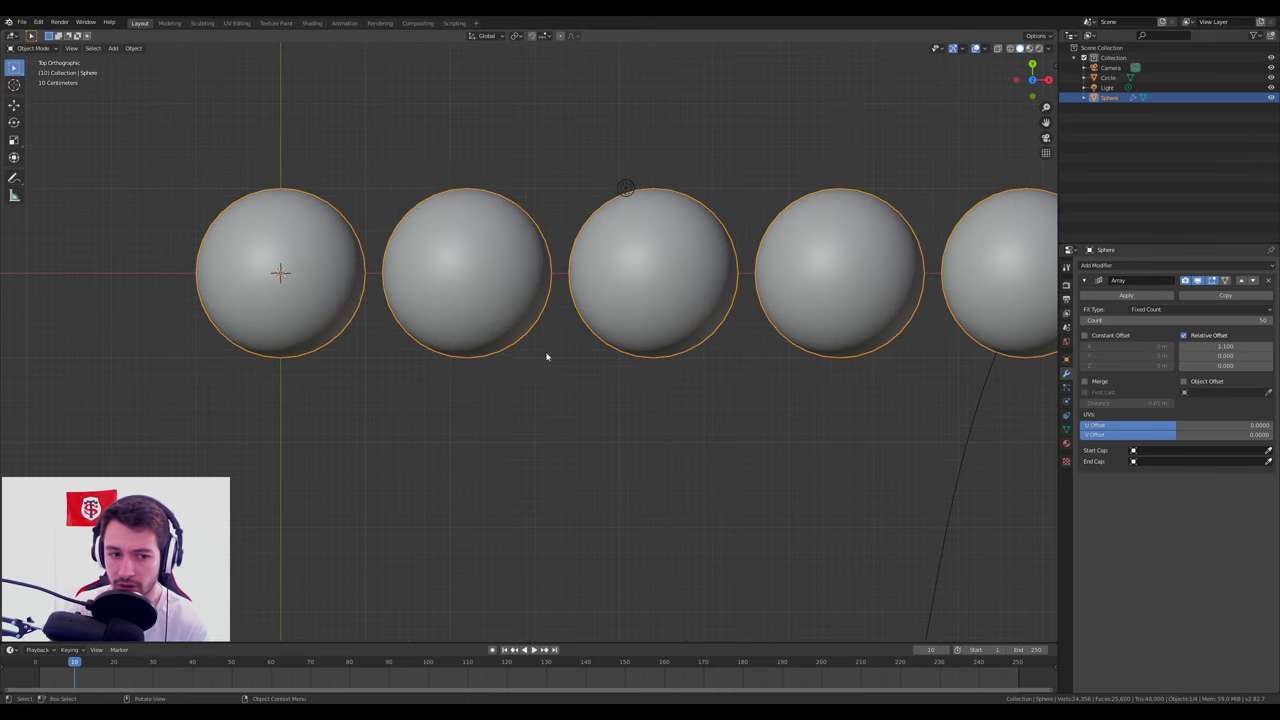
scroll(545, 329, "down", 4)
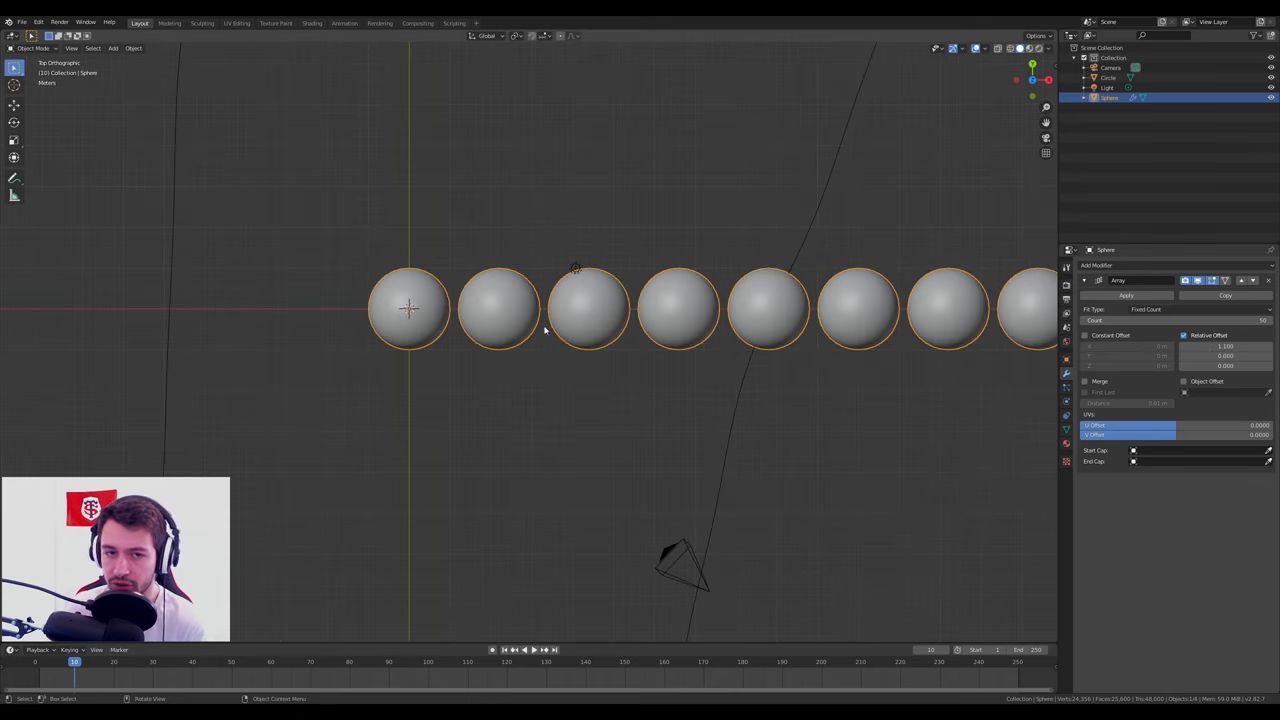
scroll(551, 329, "down", 6)
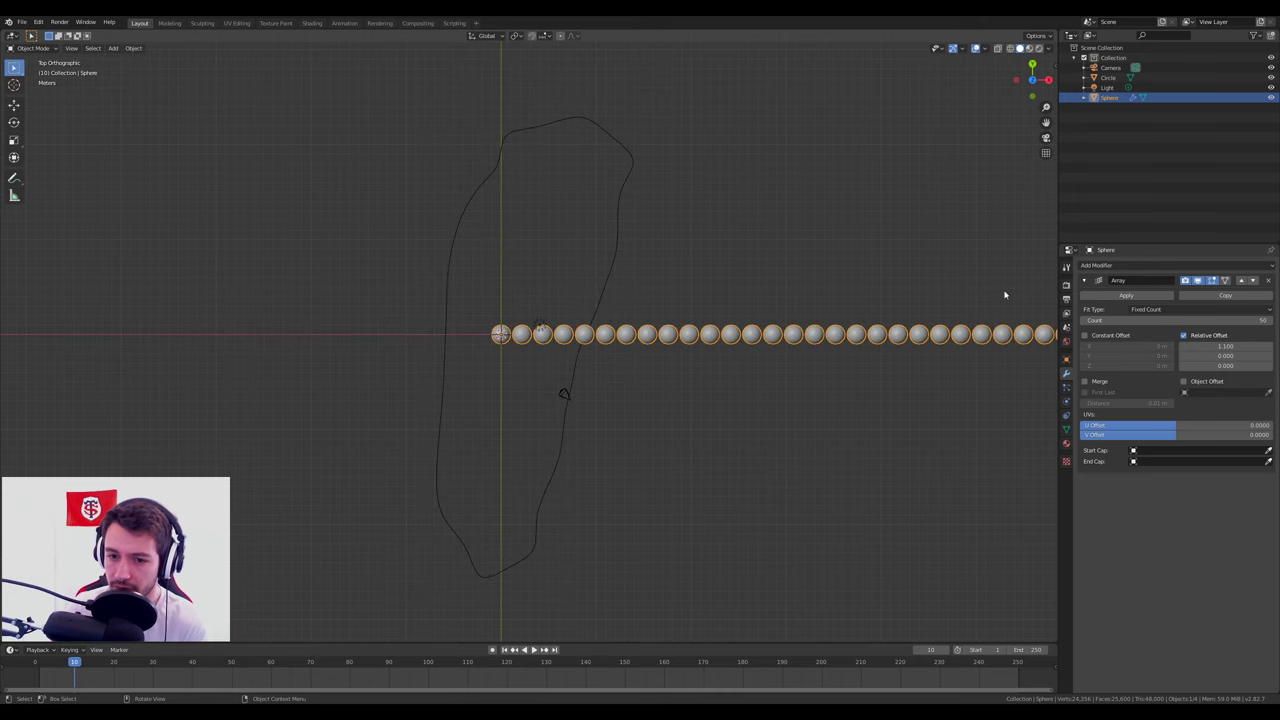
Add a Curve modifier below the Array, cancel the object eyedropper, and select the Circle.
left_click(1096, 265)
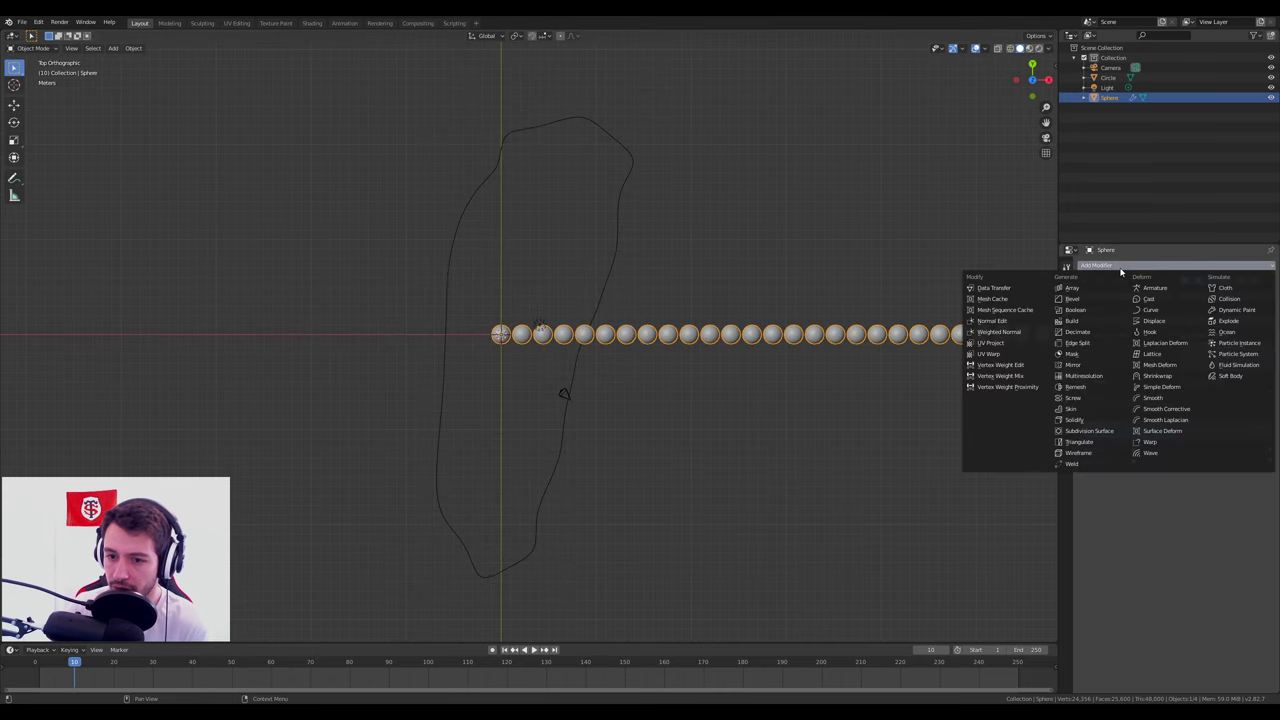
left_click(1152, 313)
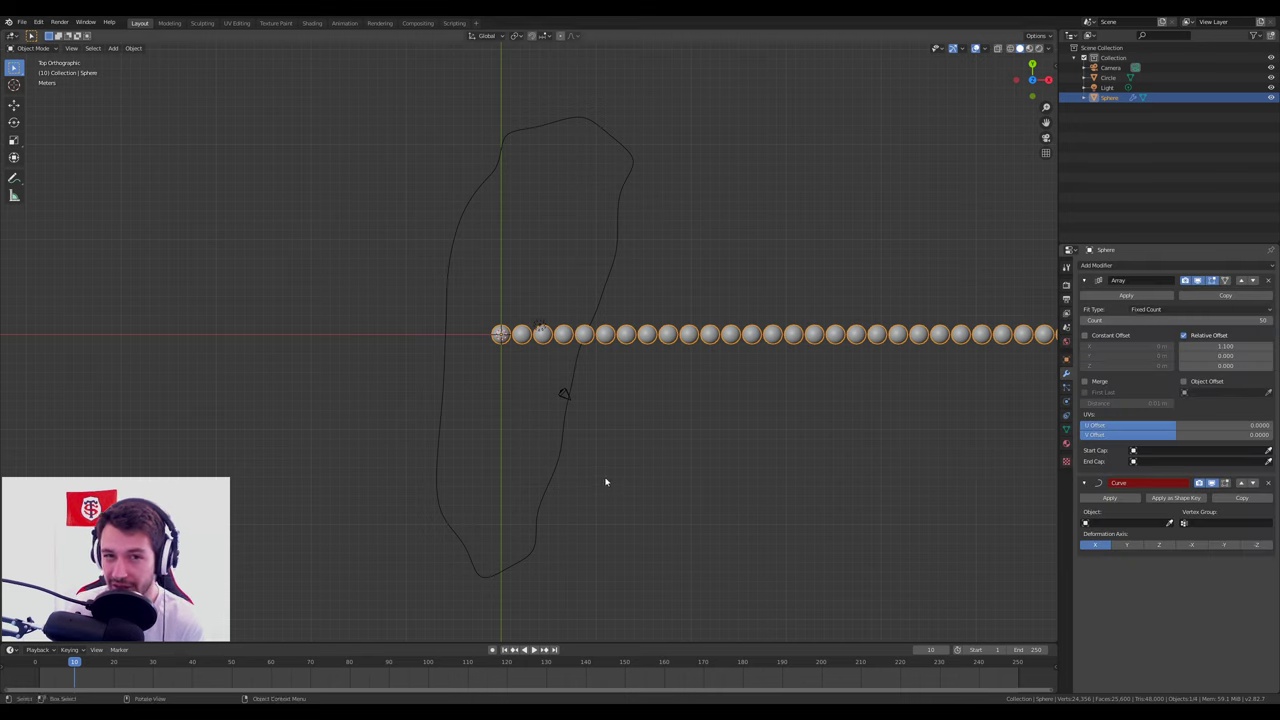
left_click(1170, 523)
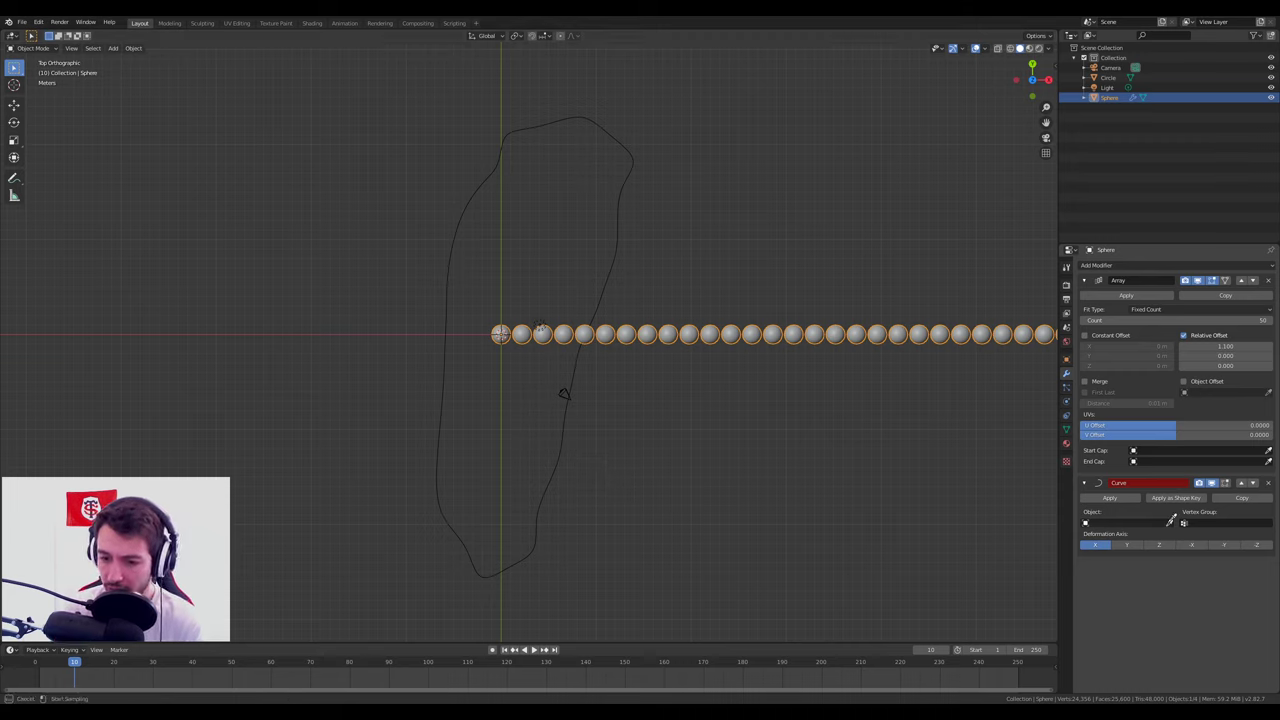
left_click(562, 443)
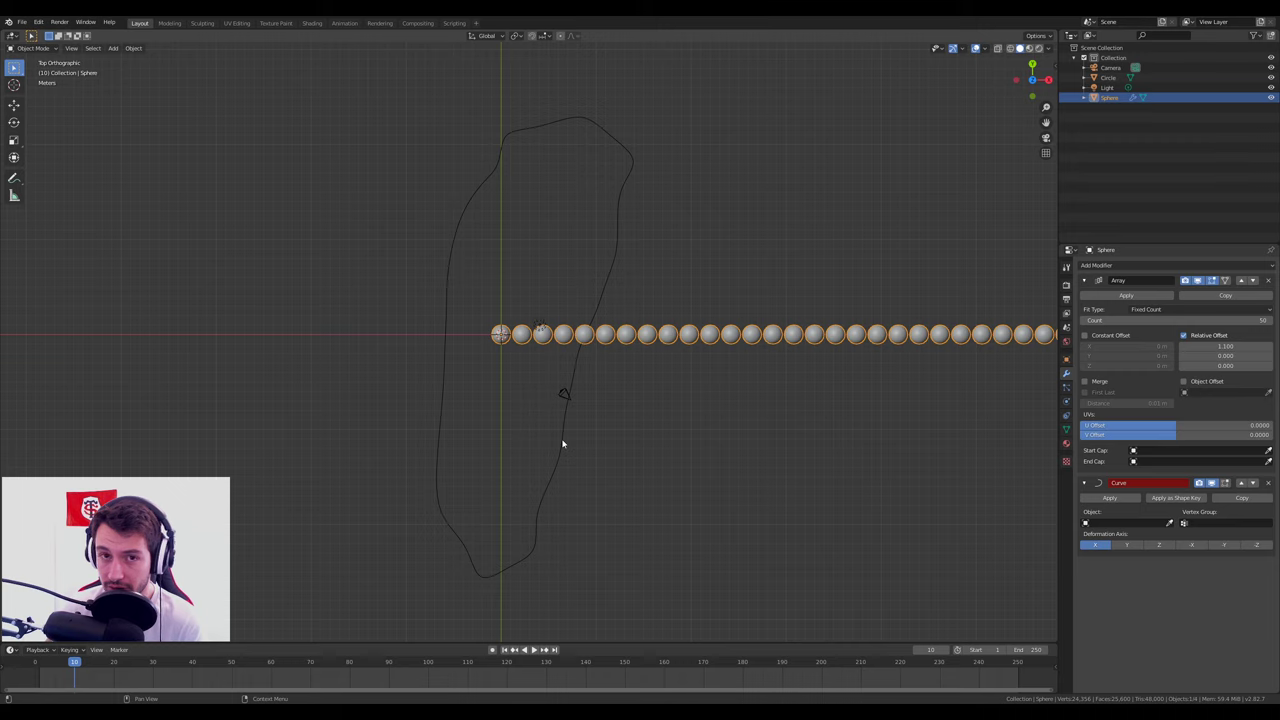
left_click(577, 336)
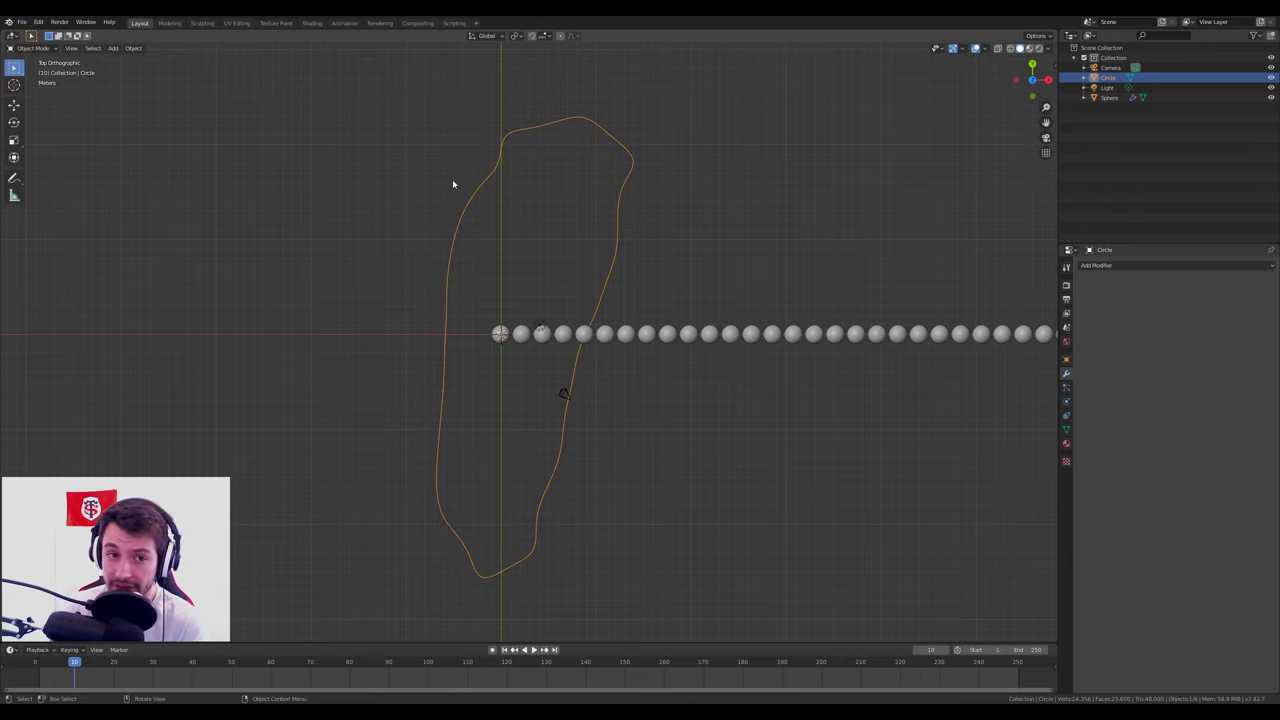
Convert the Circle mesh to a curve, inspect its points, then reselect the sphere chain.
left_click(133, 48)
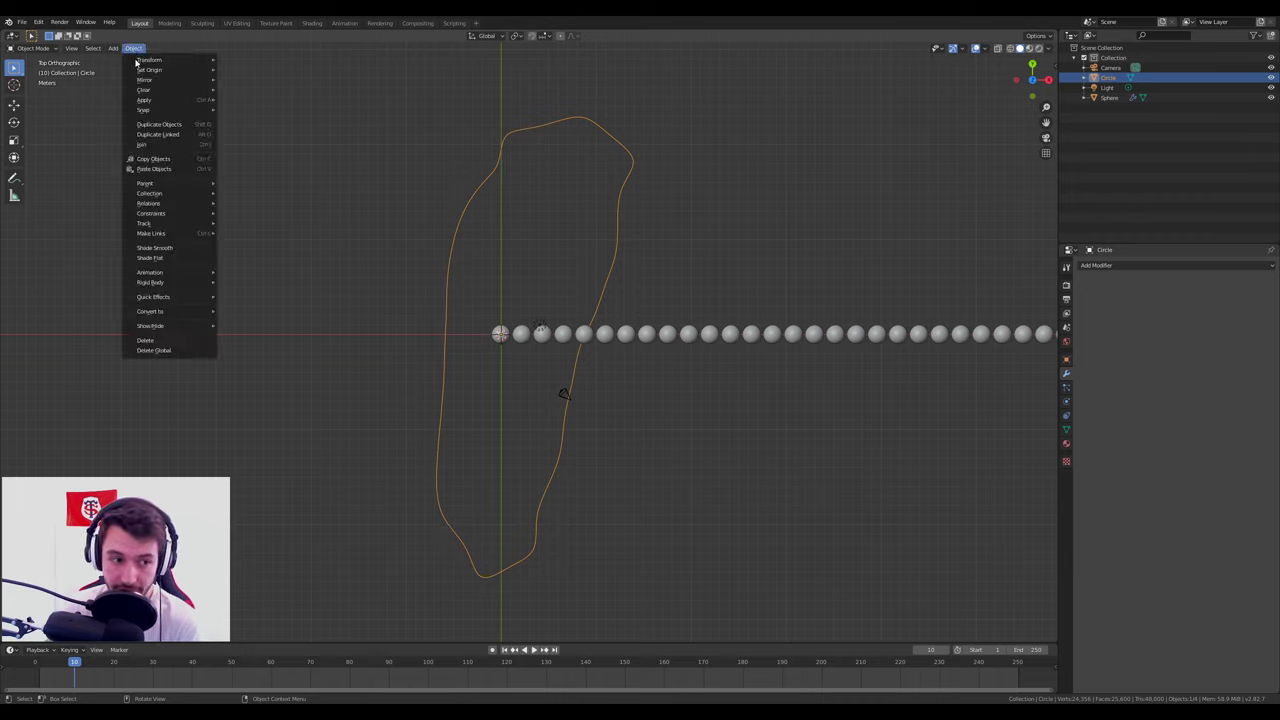
mouse_move(150, 311)
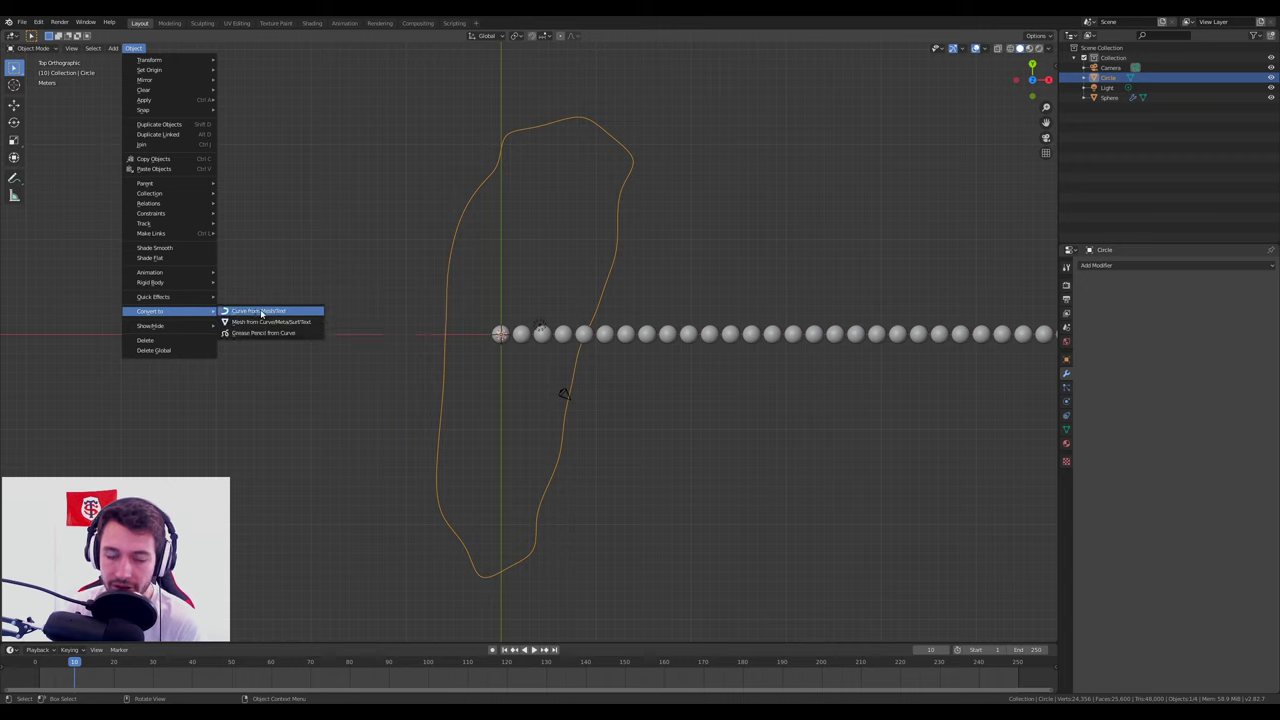
left_click(251, 315)
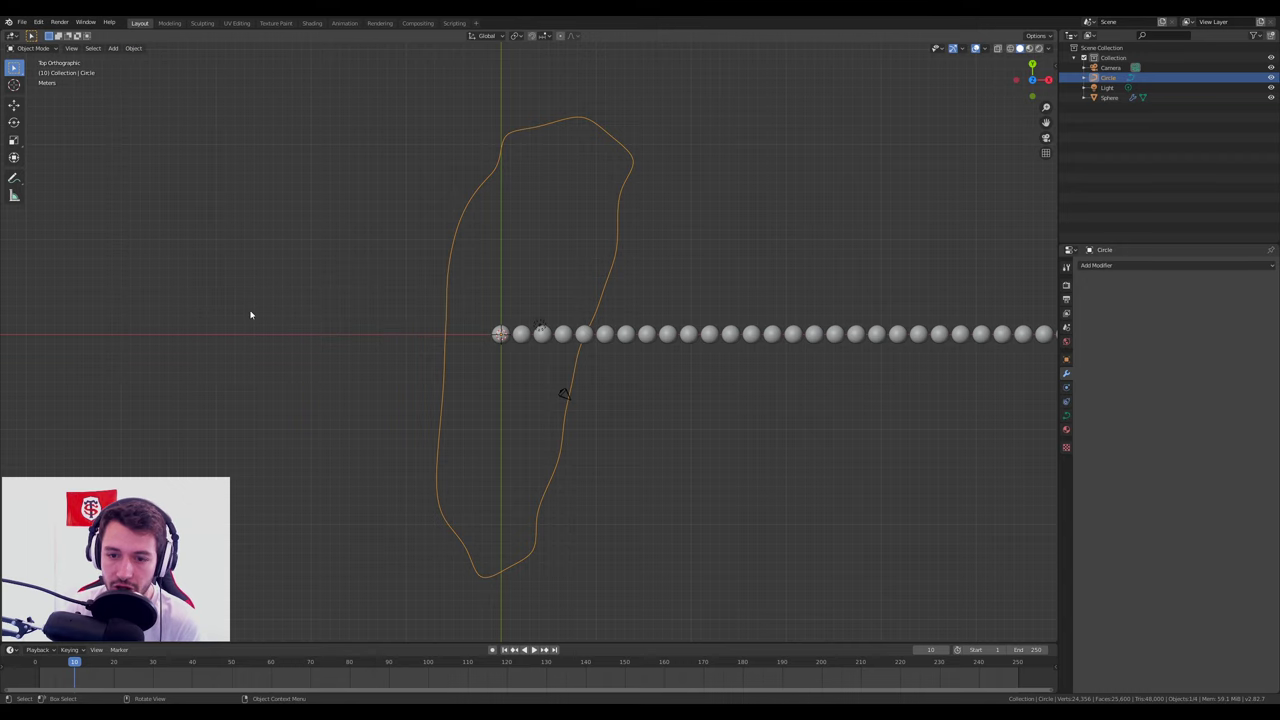
key("Tab")
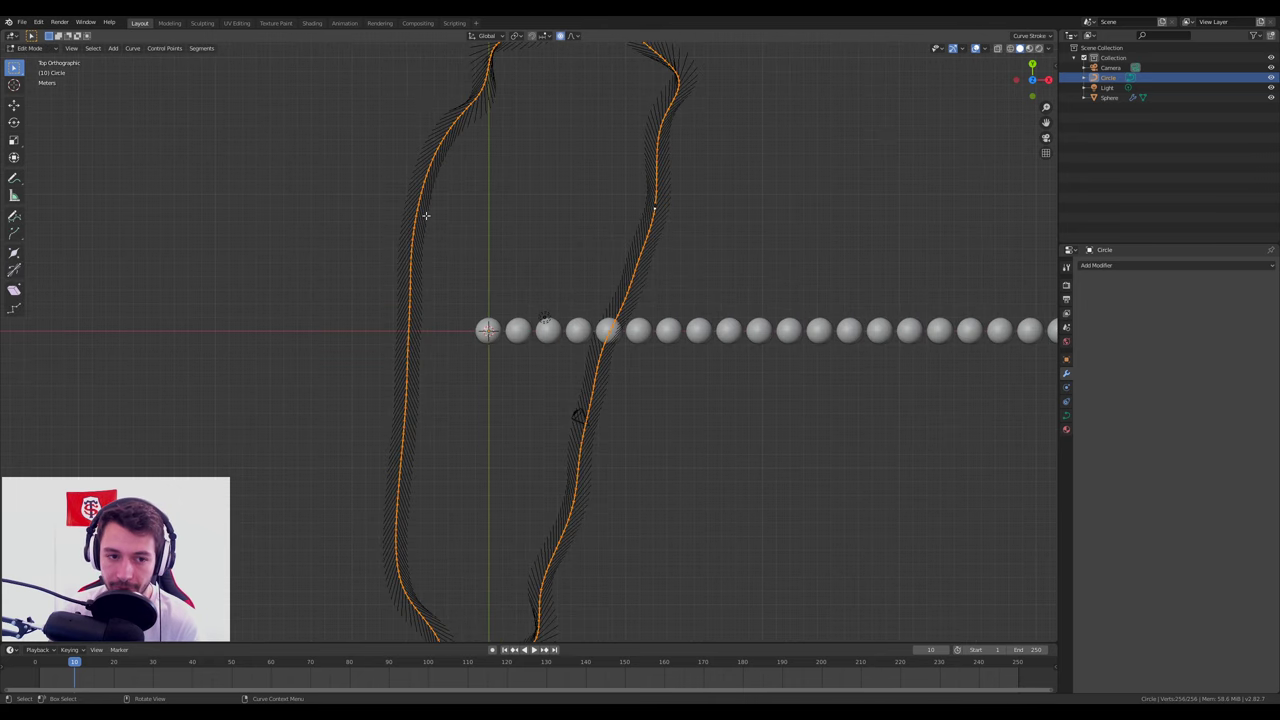
scroll(356, 276, "up", 7)
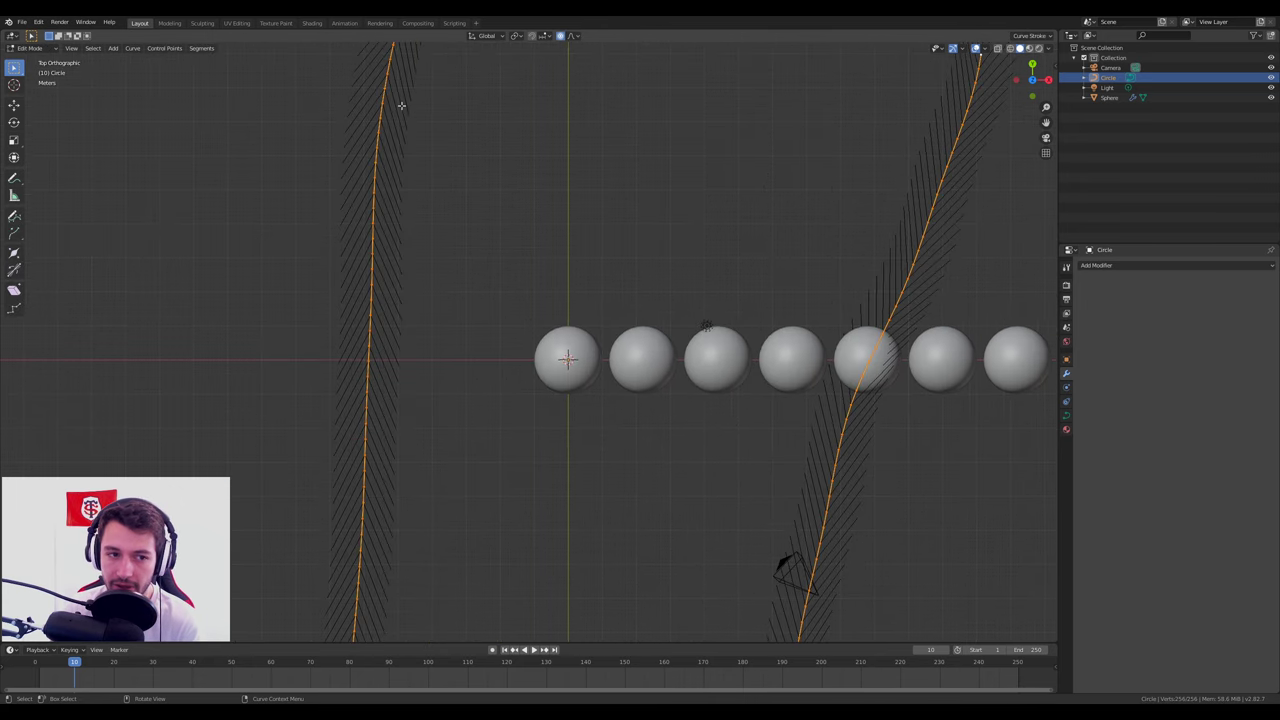
middle_click_drag(365, 150, 403, 371, "shift")
scroll(545, 249, "down", 4)
key("Tab")
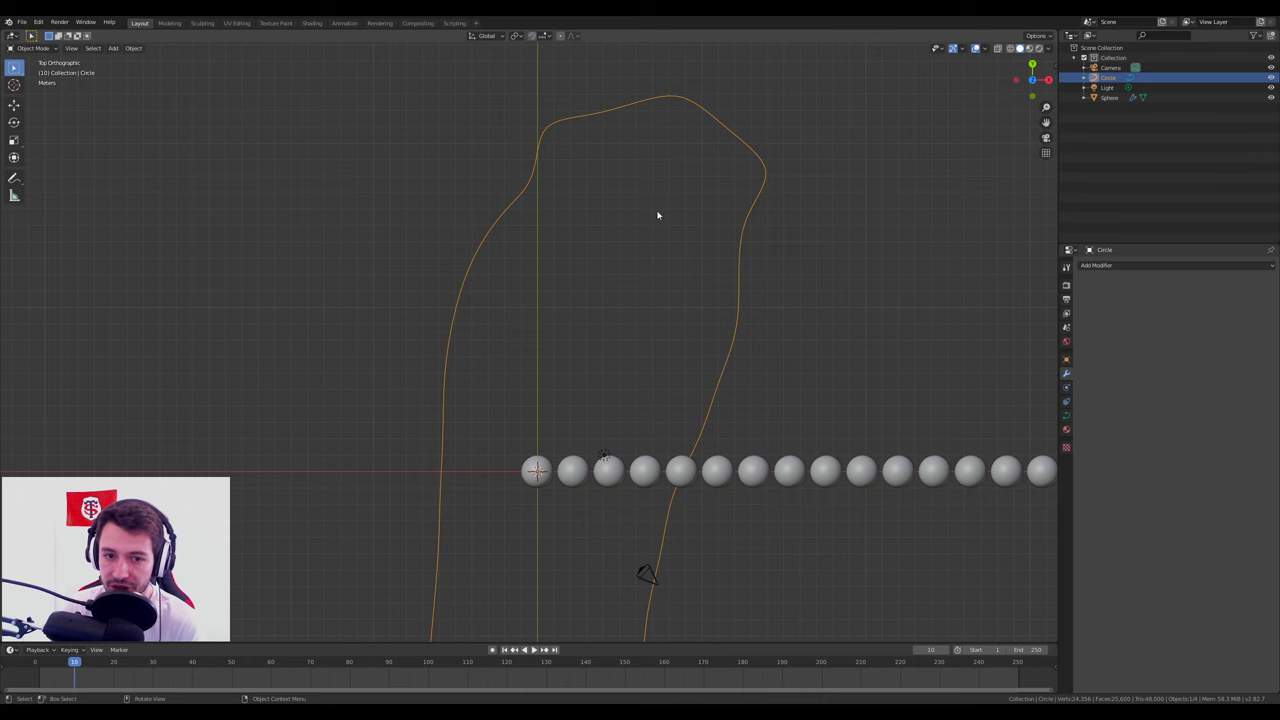
scroll(563, 331, "down", 4)
scroll(563, 333, "down", 2, "shift")
scroll(555, 345, "up", 3)
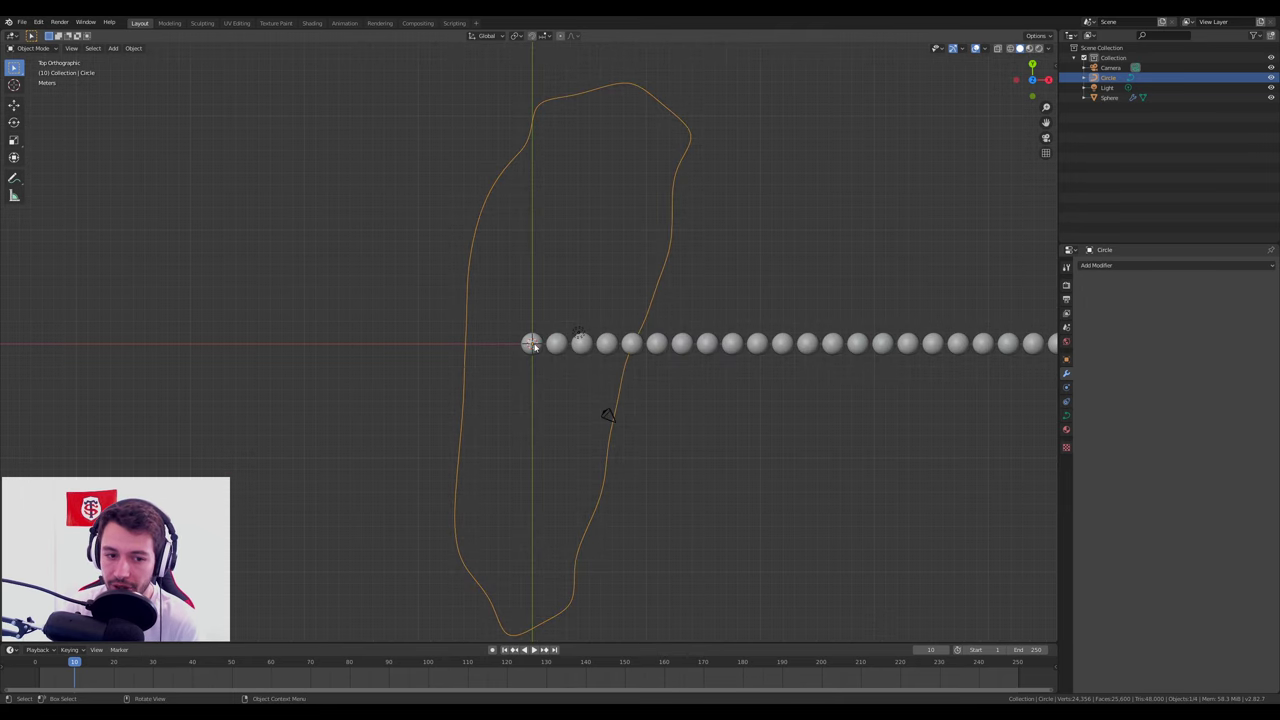
left_click(540, 332)
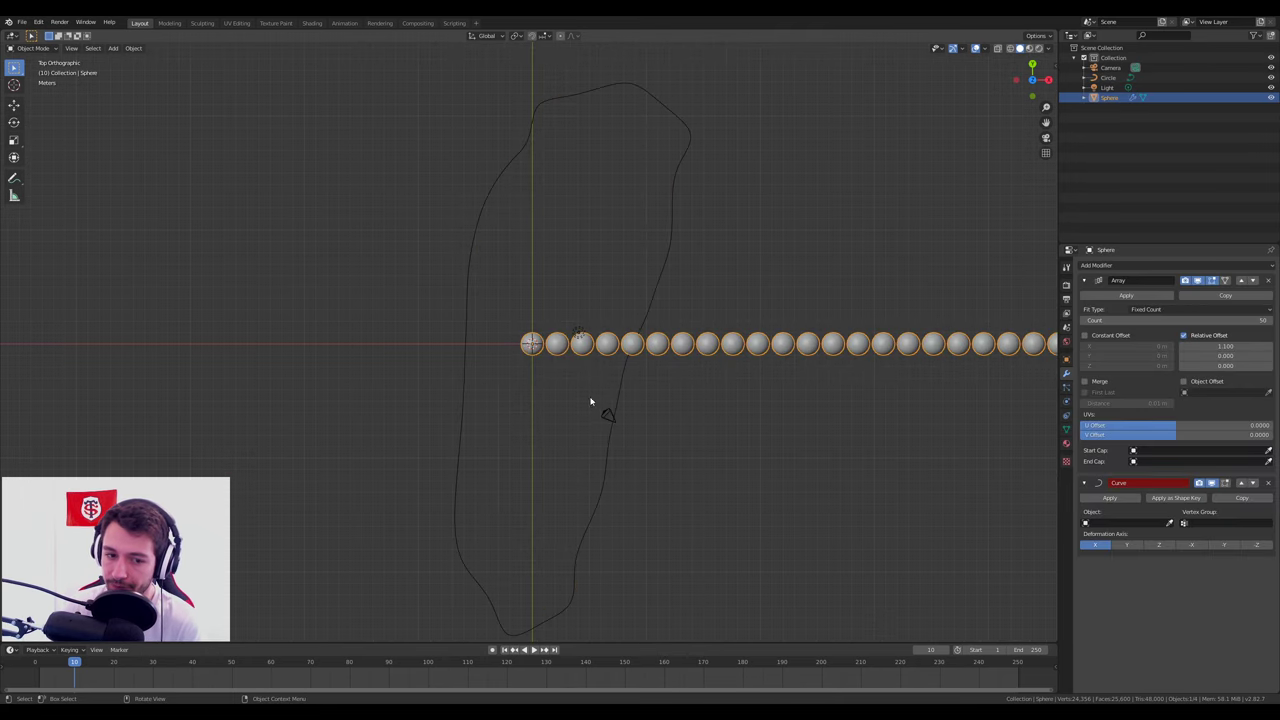
Set the Circle curve as the Curve modifier's object using the eyedropper.
left_click(1170, 523)
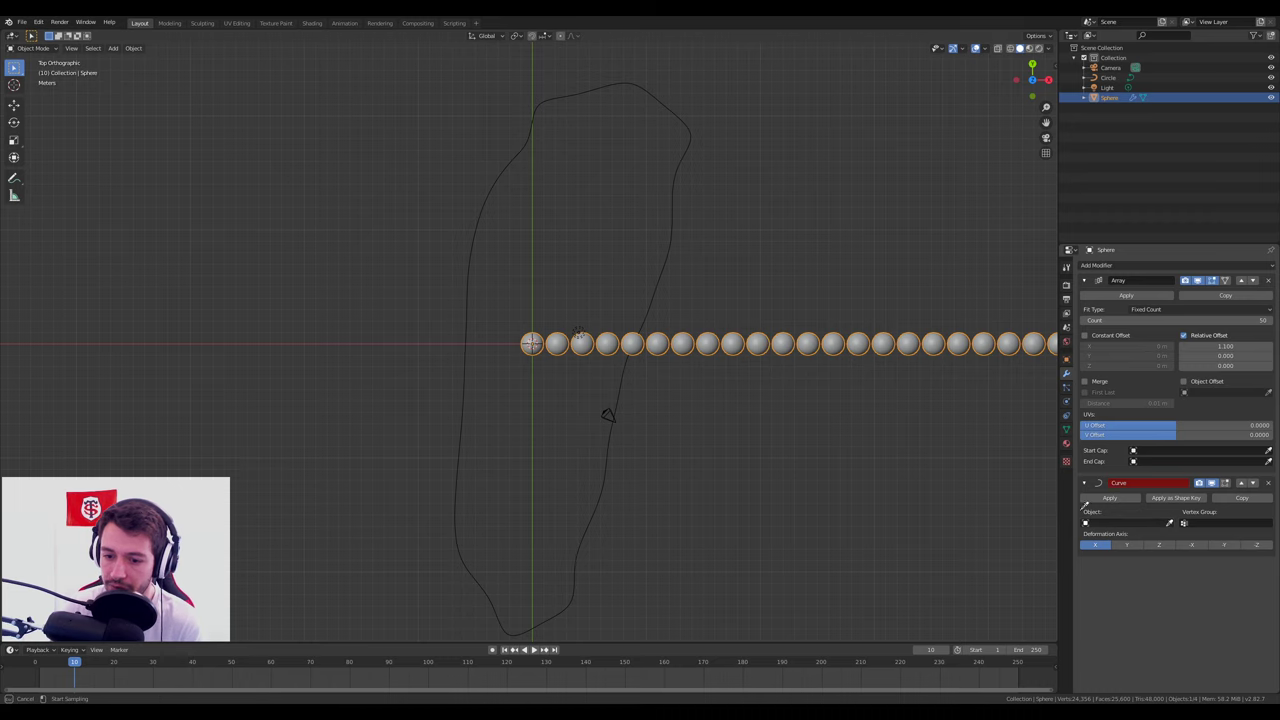
left_click(604, 474)
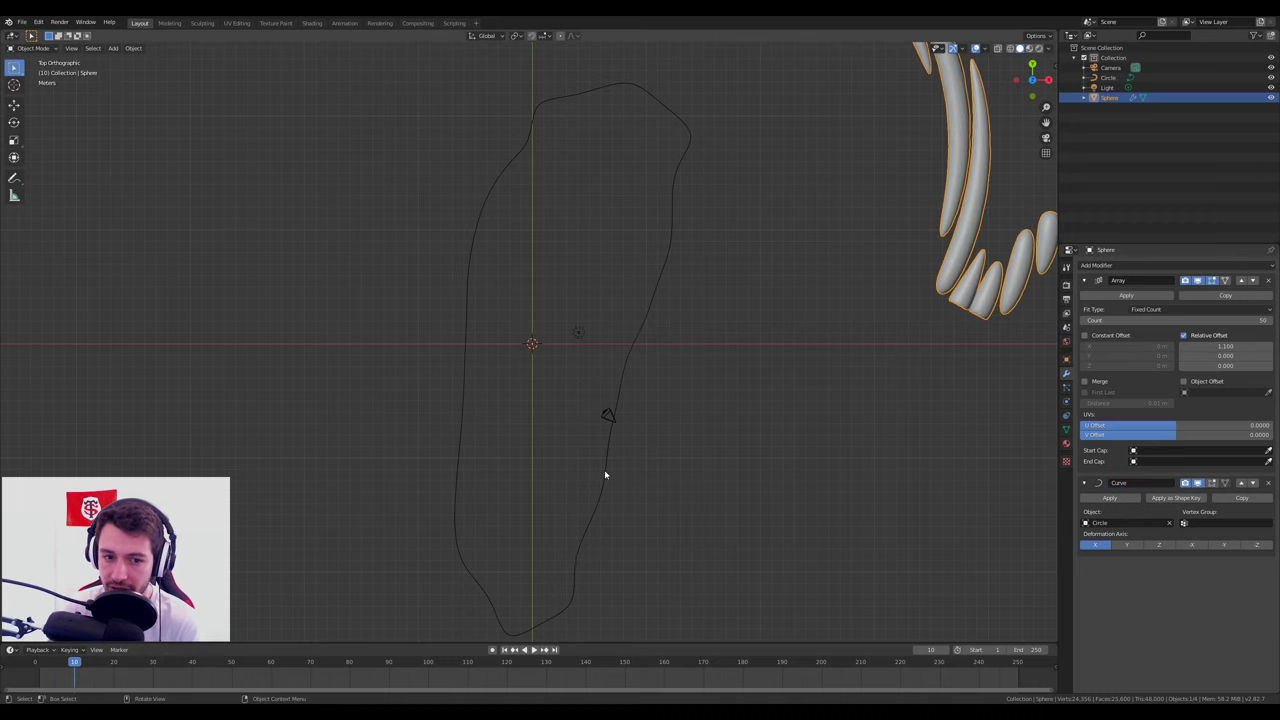
scroll(703, 379, "down", 4)
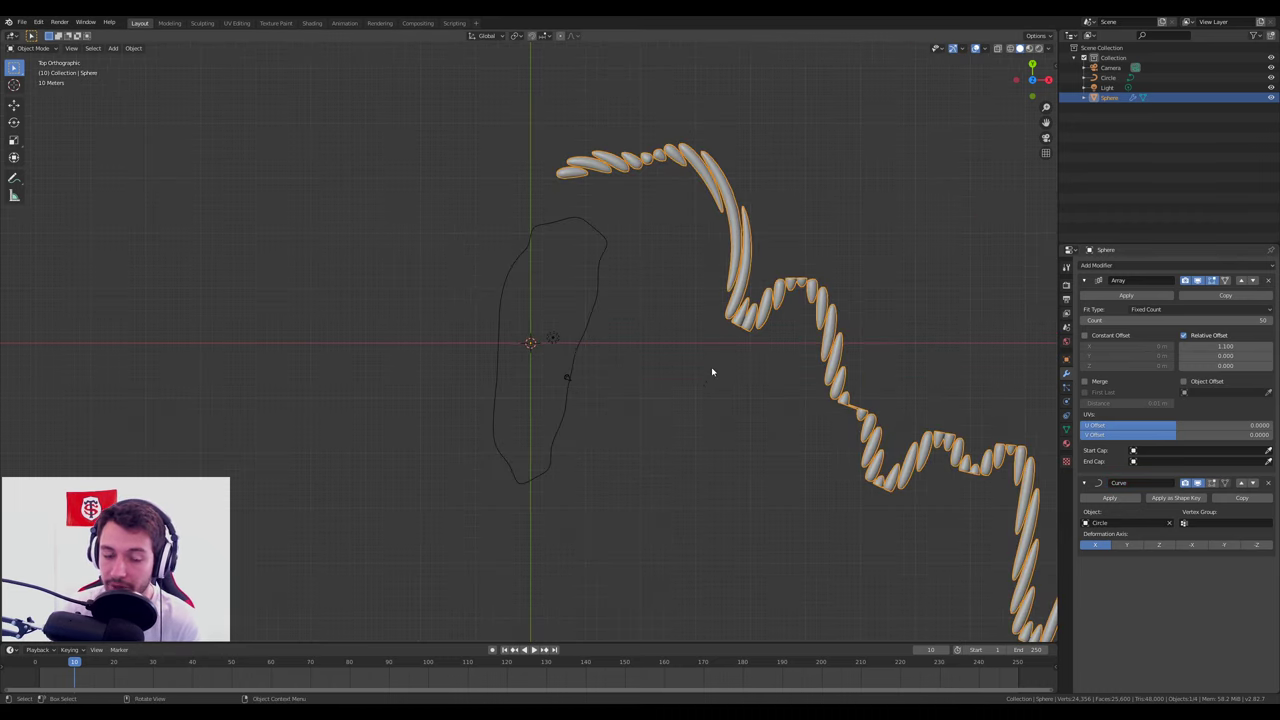
scroll(711, 368, "up", 3)
scroll(711, 368, "down", 3)
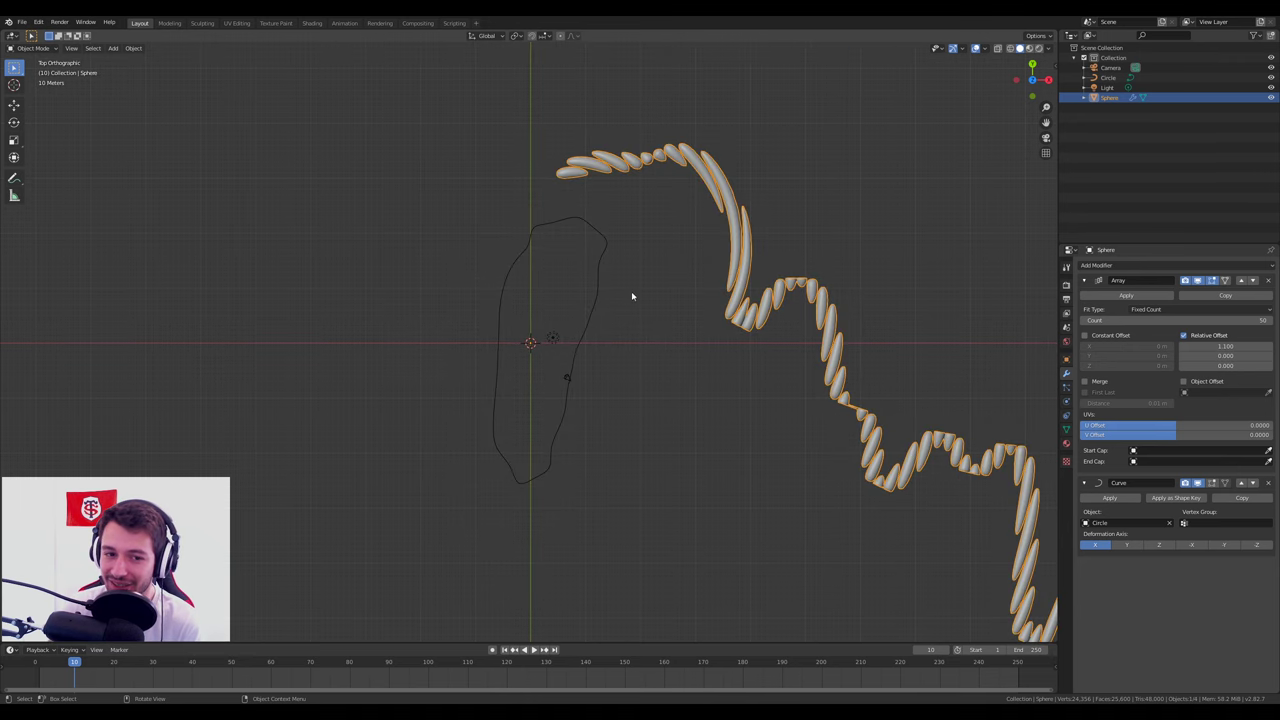
scroll(590, 198, "up", 2)
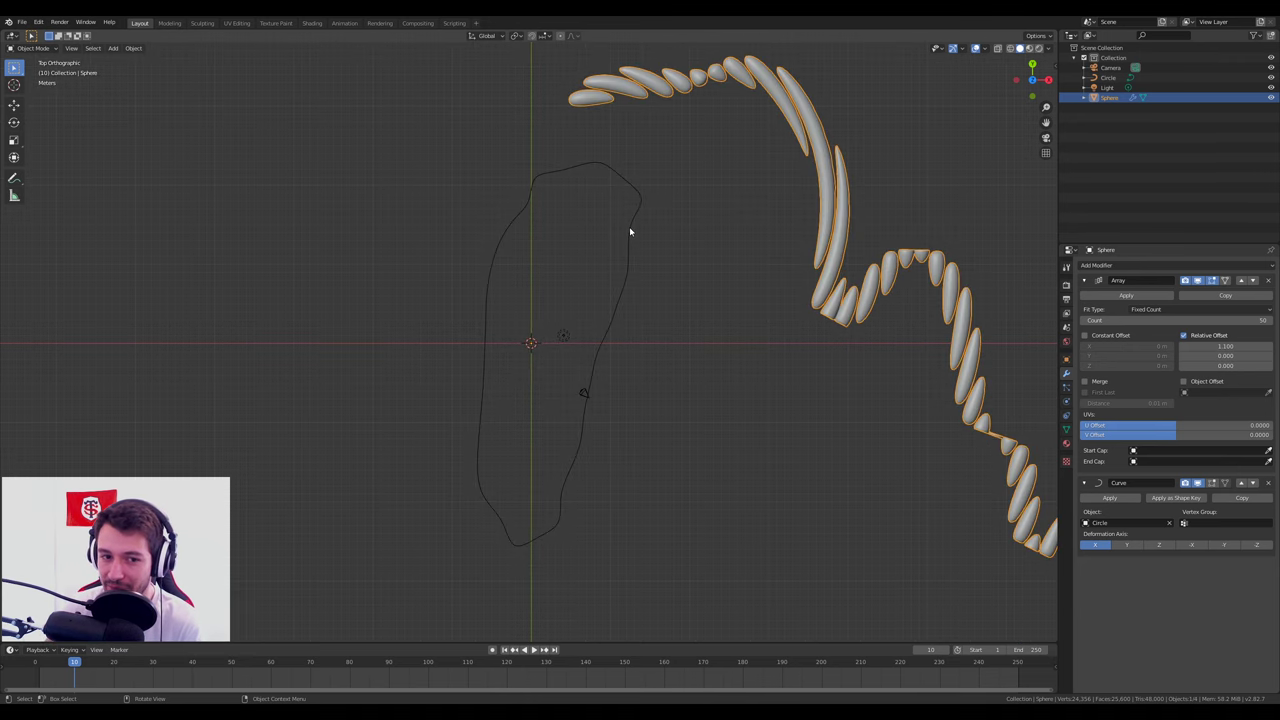
Apply the Circle curve's rotation and scale so the beads wrap the whole loop.
left_click(630, 232)
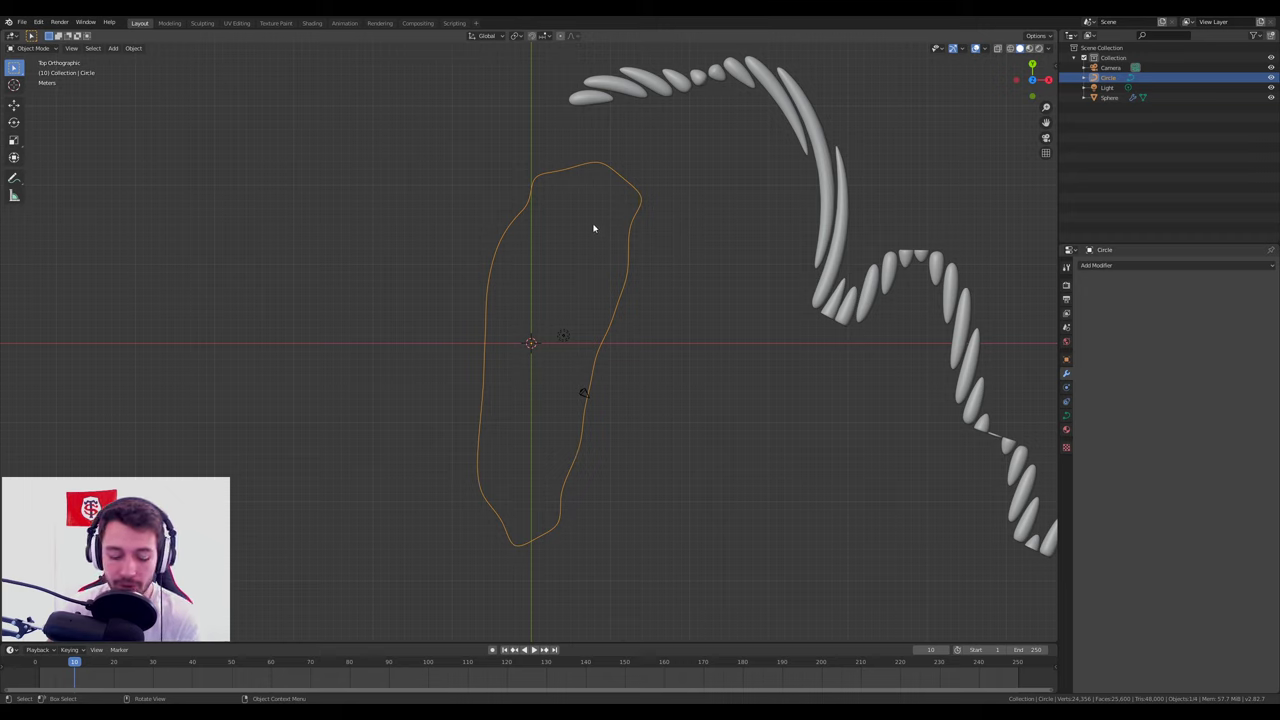
key("ctrl+a")
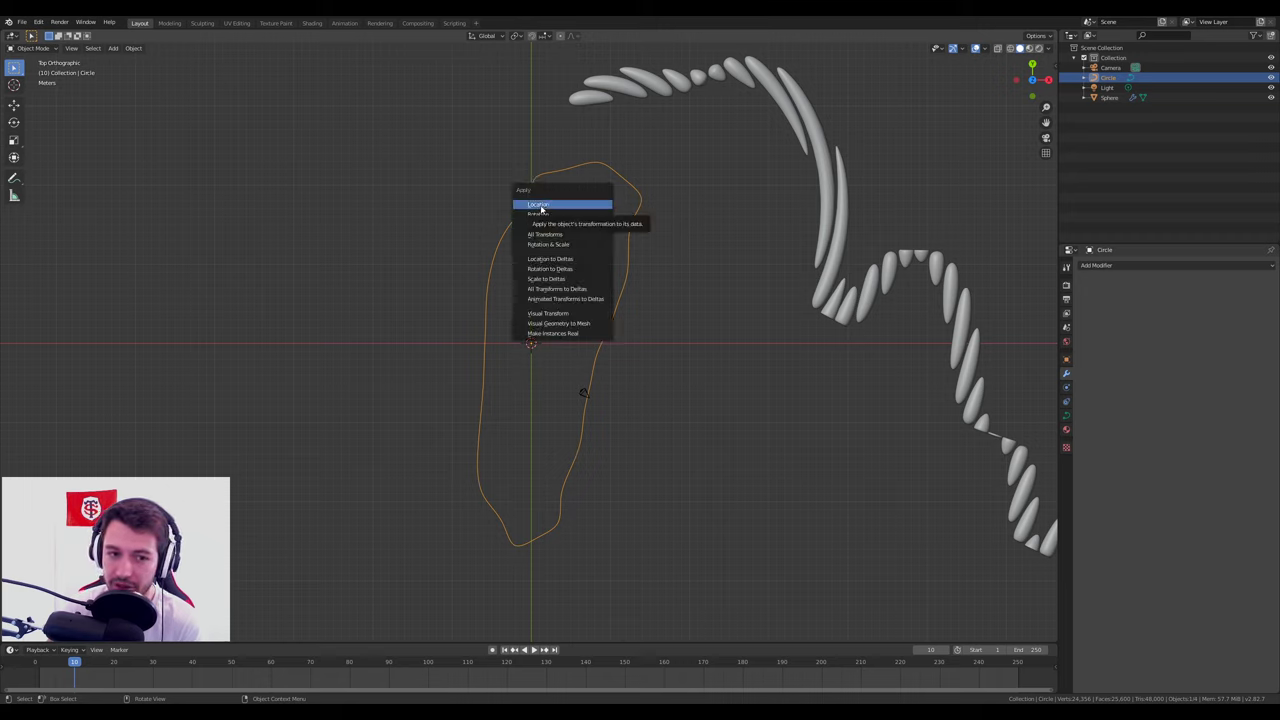
left_click(548, 214)
key("ctrl+a")
left_click(551, 215)
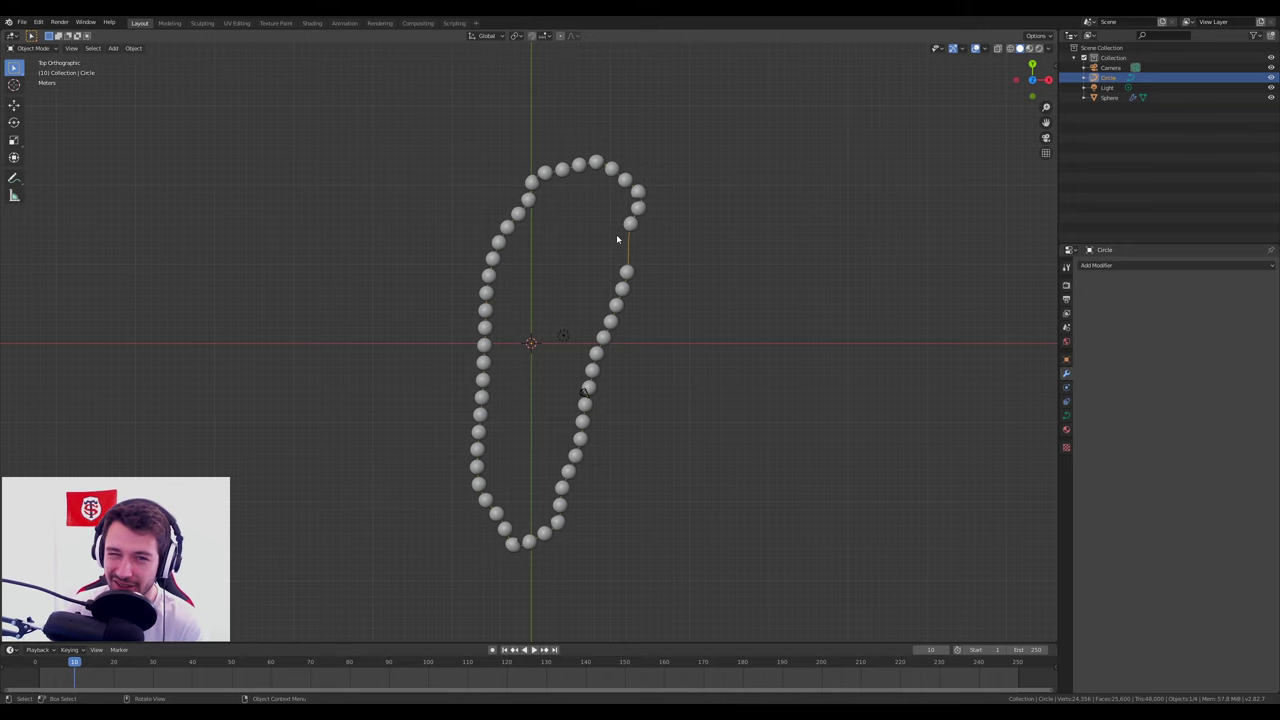
scroll(620, 244, "up", 4)
scroll(648, 230, "down", 4)
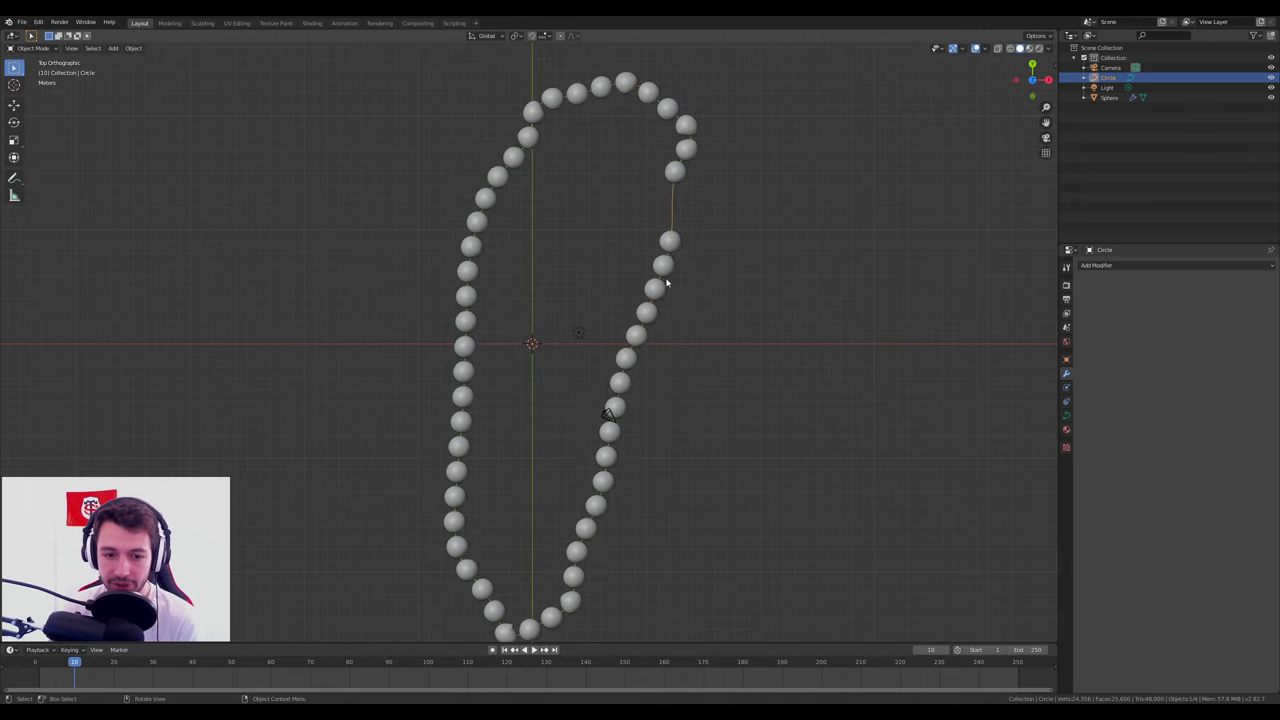
scroll(645, 243, "up", 1)
middle_click_drag(645, 243, 658, 295, "shift")
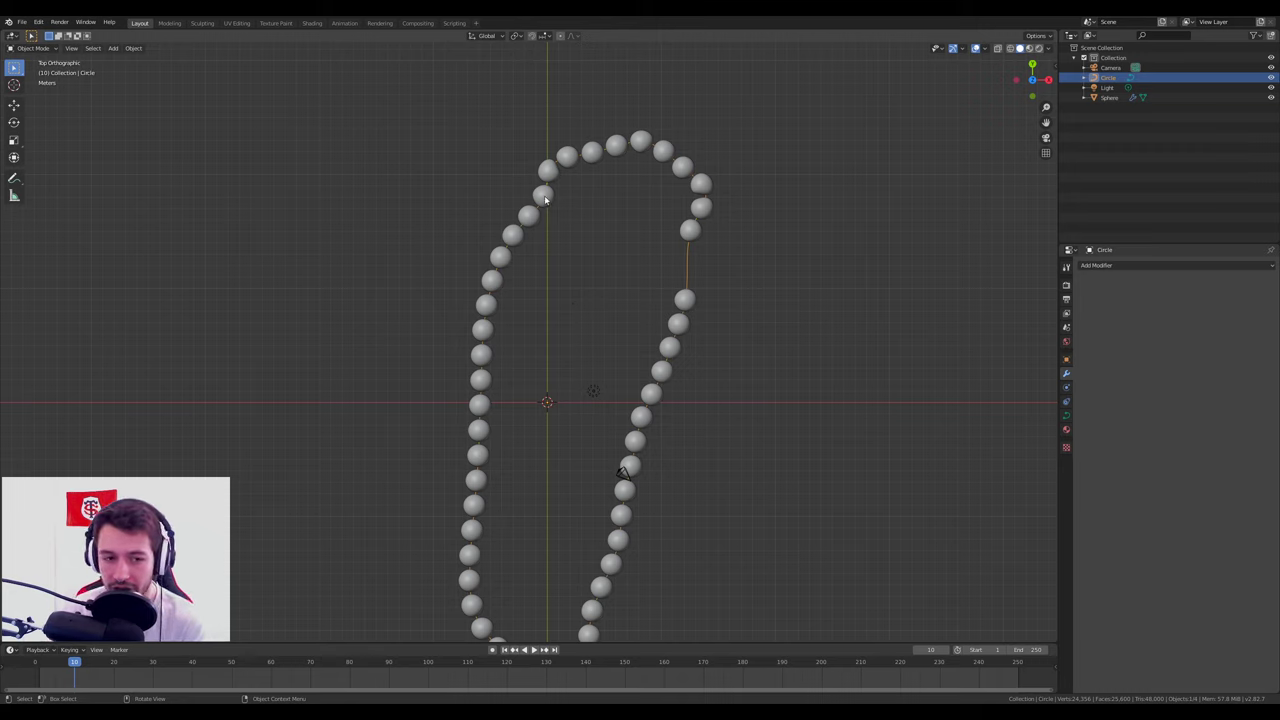
scroll(634, 115, "up", 4)
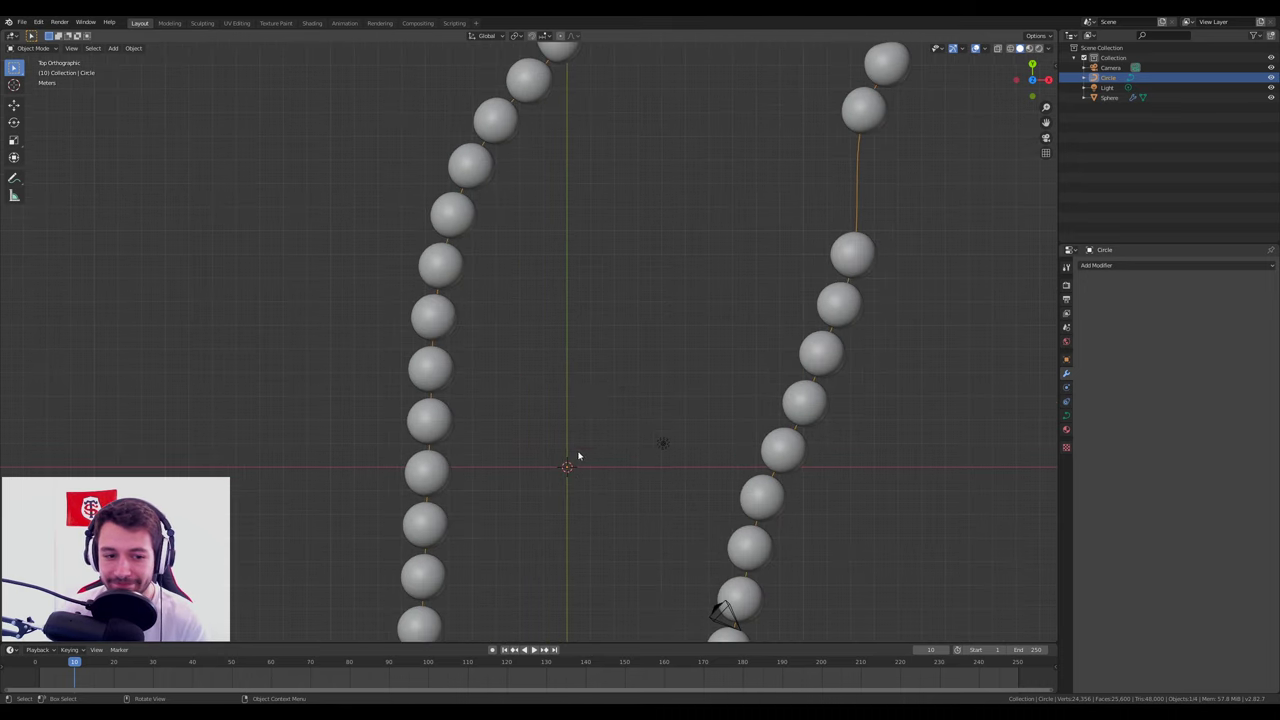
middle_click_drag(637, 131, 588, 364, "shift")
scroll(538, 214, "up", 2)
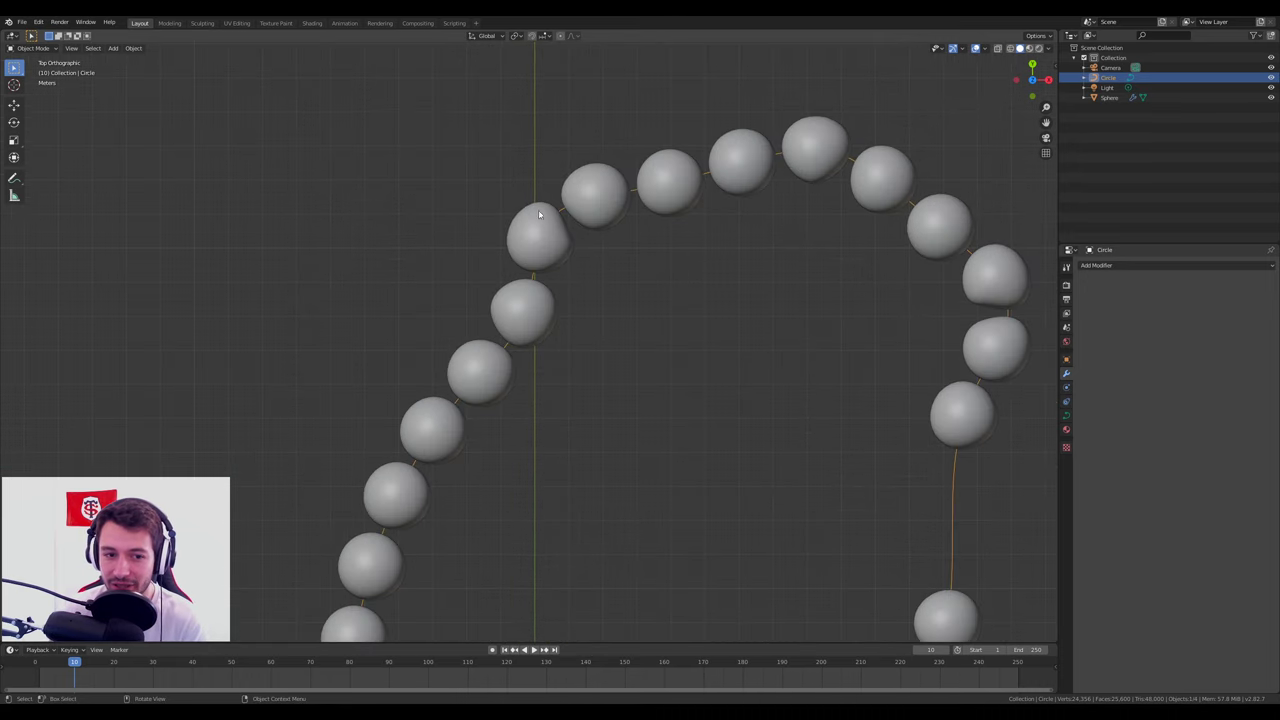
scroll(595, 258, "down", 1, "shift")
scroll(630, 285, "down", 1, "shift")
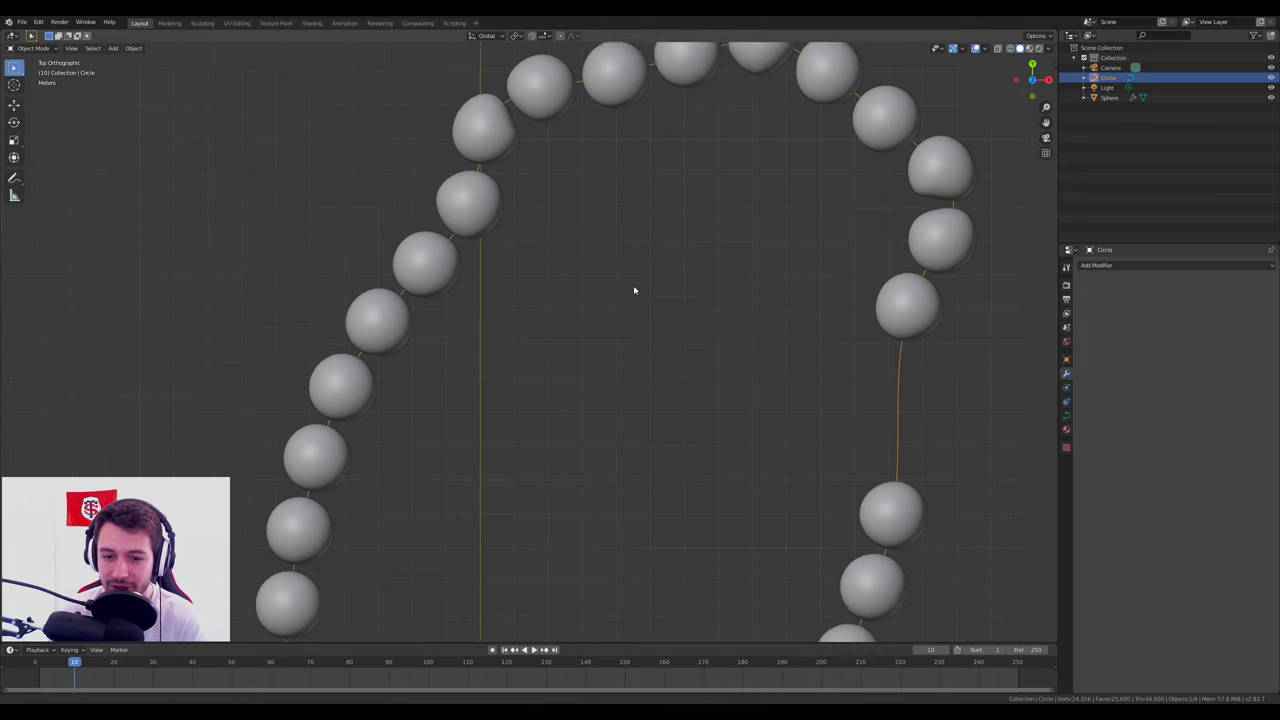
scroll(610, 350, "down", 3, "shift")
scroll(630, 470, "down", 3, "shift")
scroll(672, 540, "down", 2, "shift")
scroll(640, 590, "down", 3, "shift")
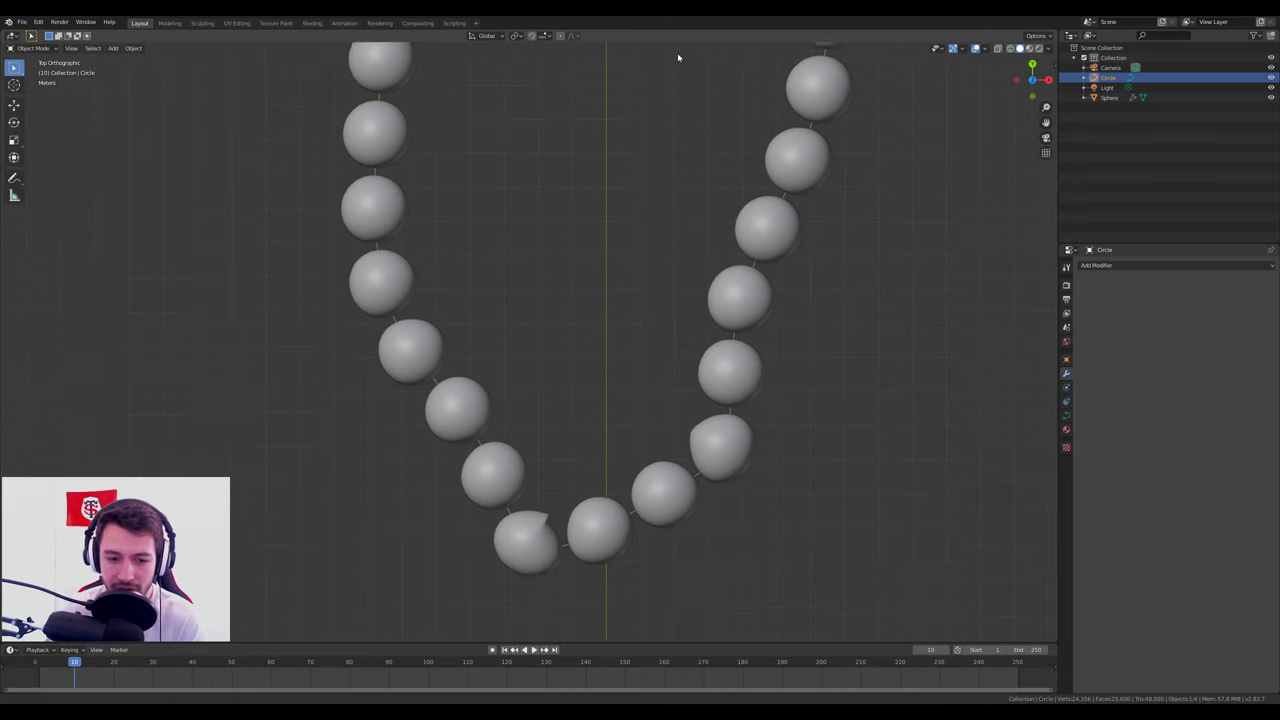
scroll(650, 630, "down", 1, "shift")
scroll(551, 449, "up", 1)
scroll(586, 380, "down", 2)
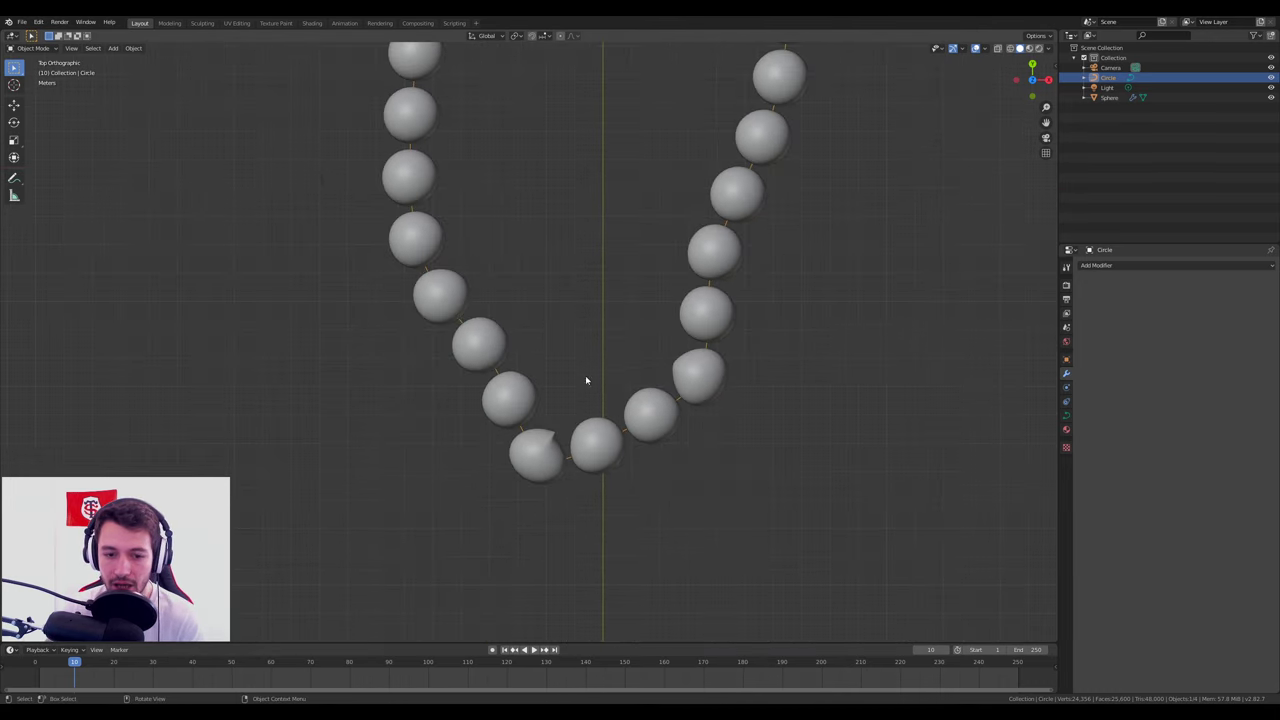
scroll(588, 280, "down", 2)
scroll(600, 195, "down", 1)
scroll(620, 210, "down", 2)
scroll(626, 217, "up", 2, "shift")
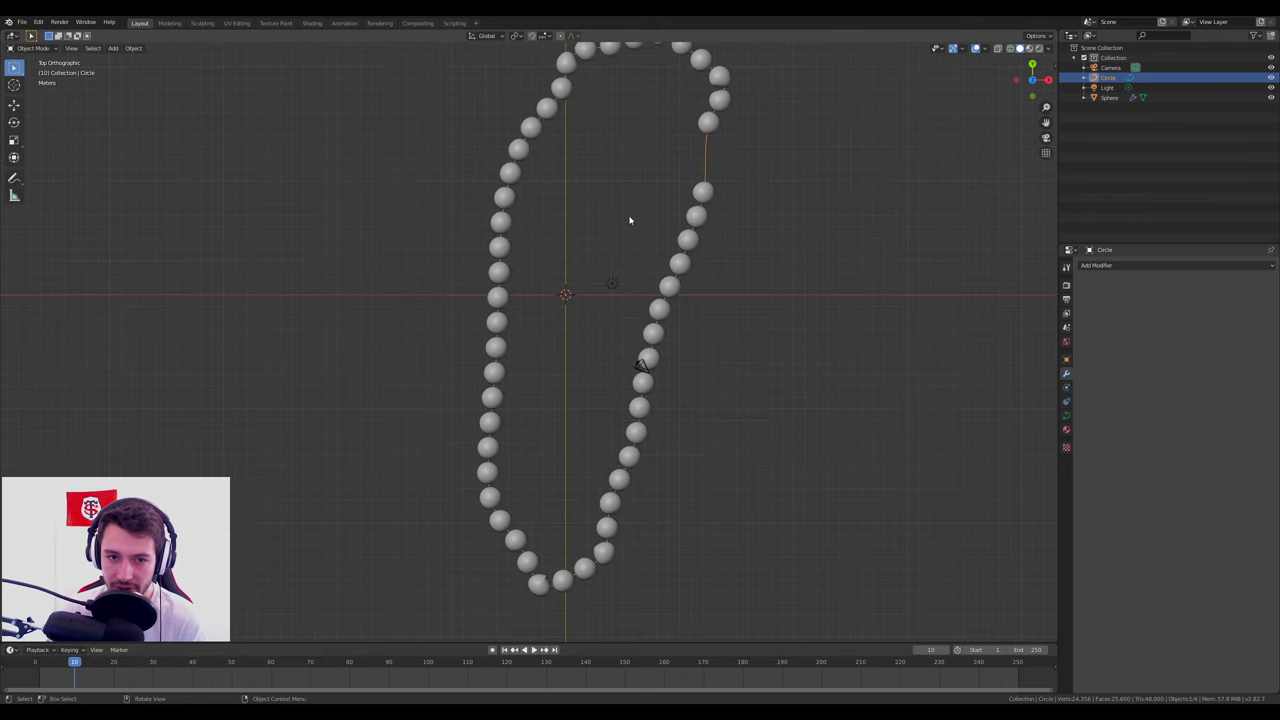
scroll(640, 235, "up", 2, "shift")
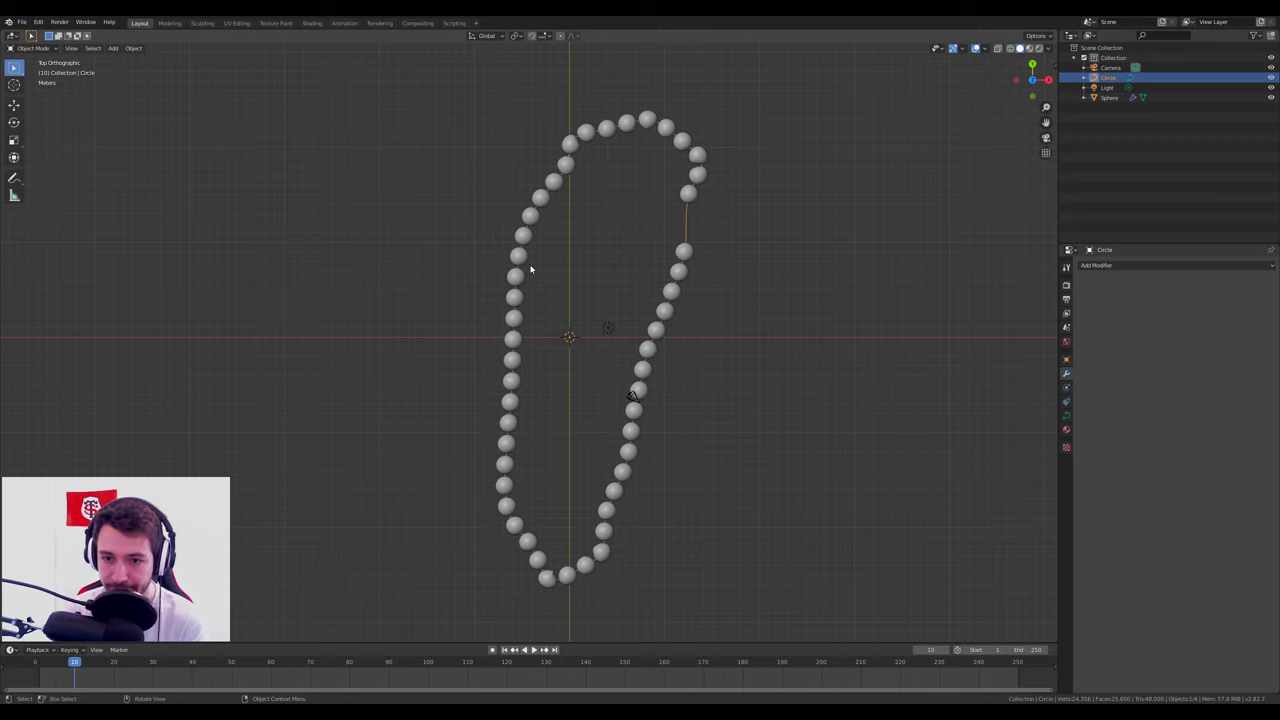
Delete the Array and Curve modifiers from the sphere, leaving a single bead.
left_click(664, 316)
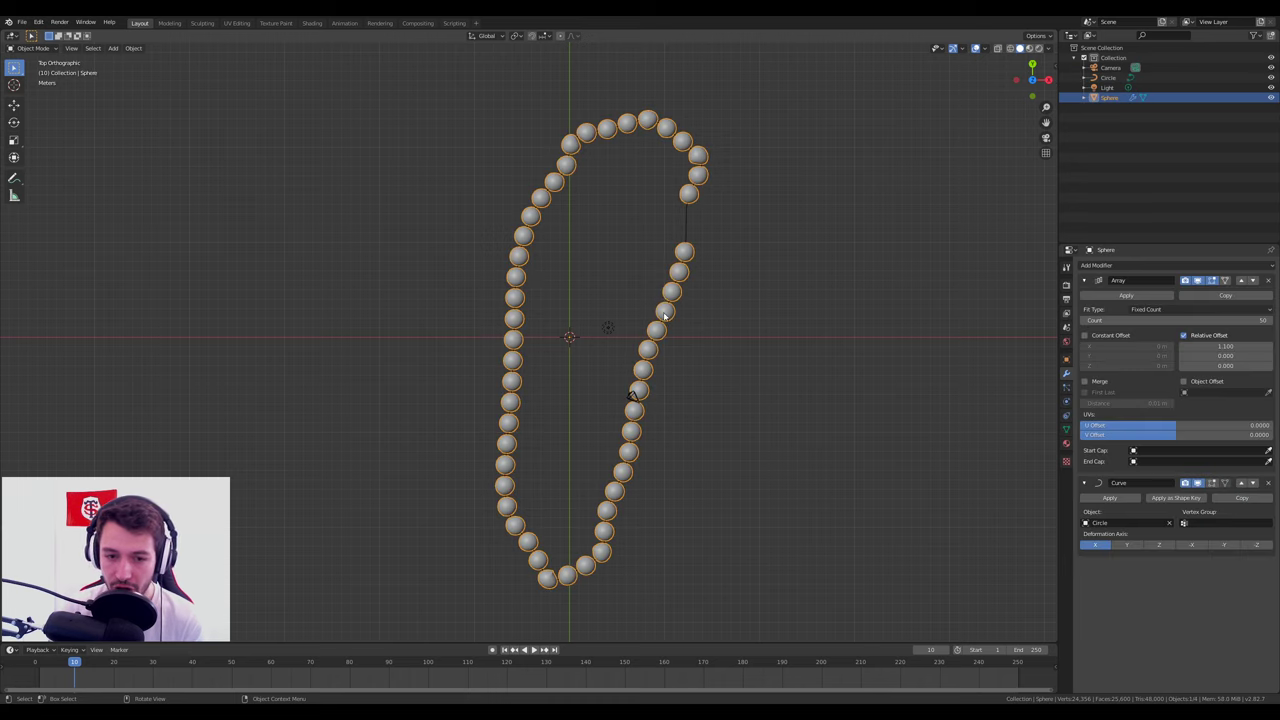
left_click(1268, 280)
left_click(1268, 280)
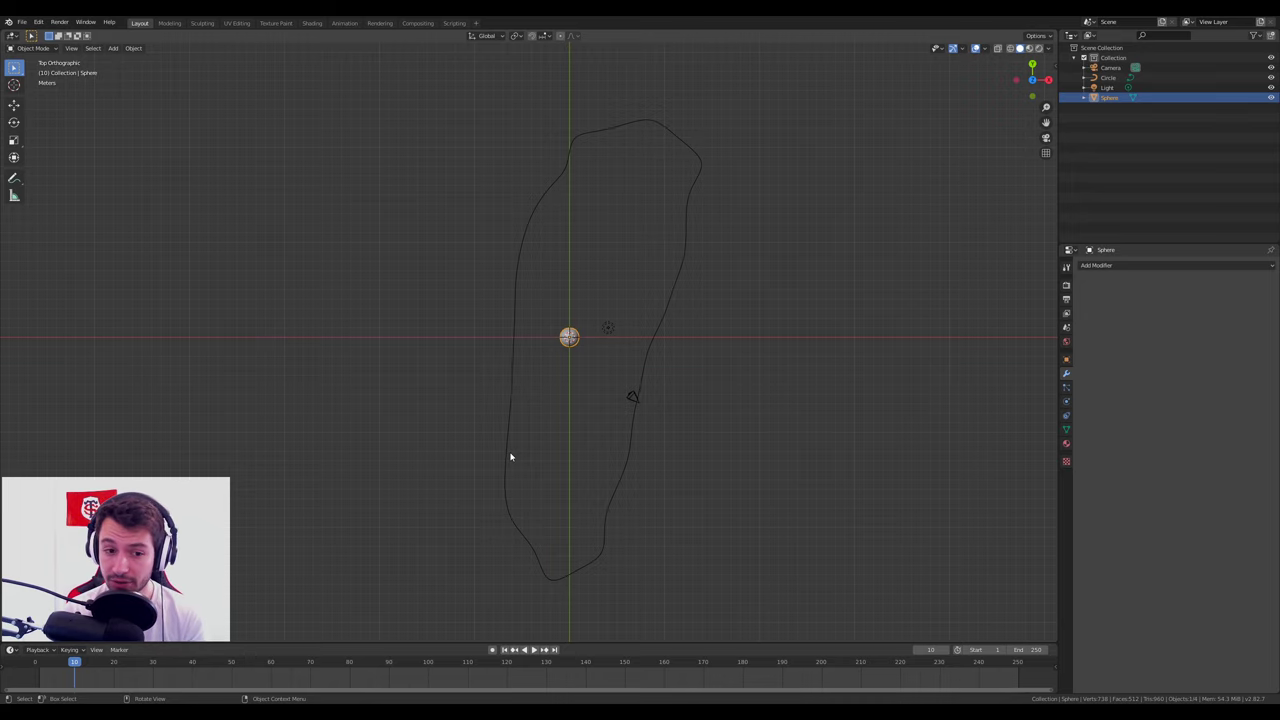
Add a new plane mesh and frame the whole scene.
scroll(620, 449, "up", 5)
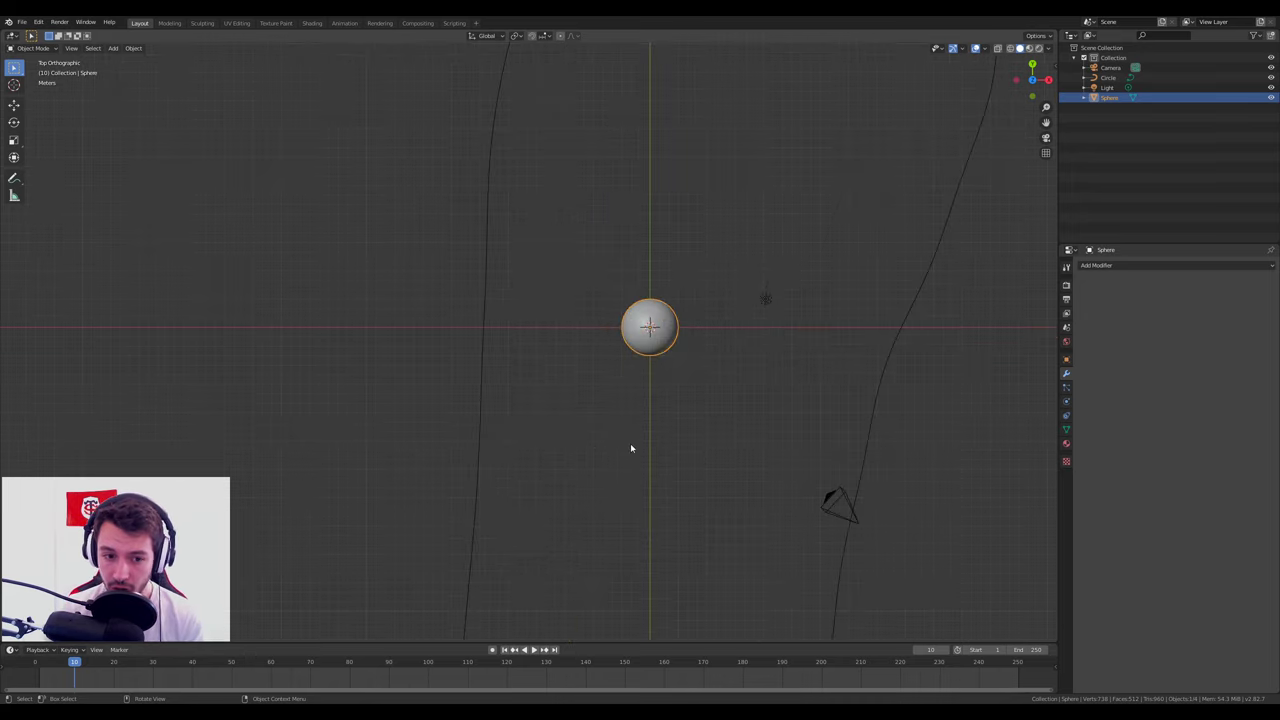
key("shift+a")
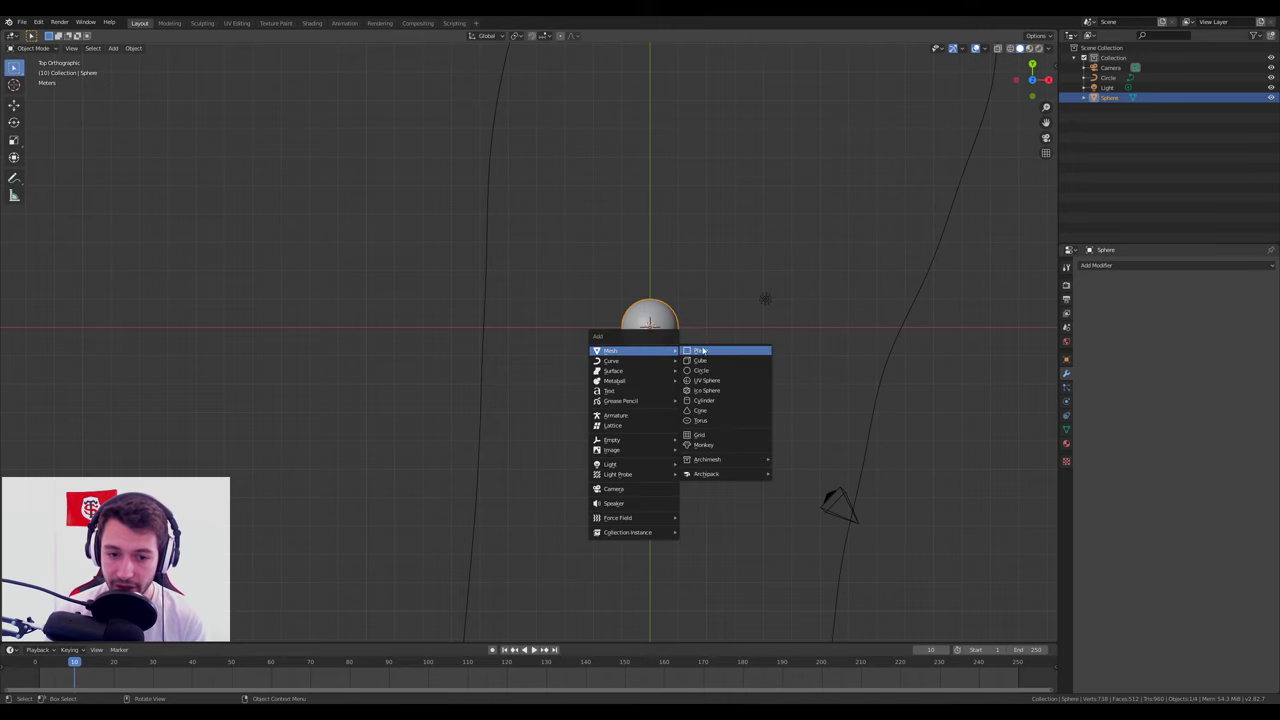
left_click(705, 350)
scroll(712, 343, "up", 3)
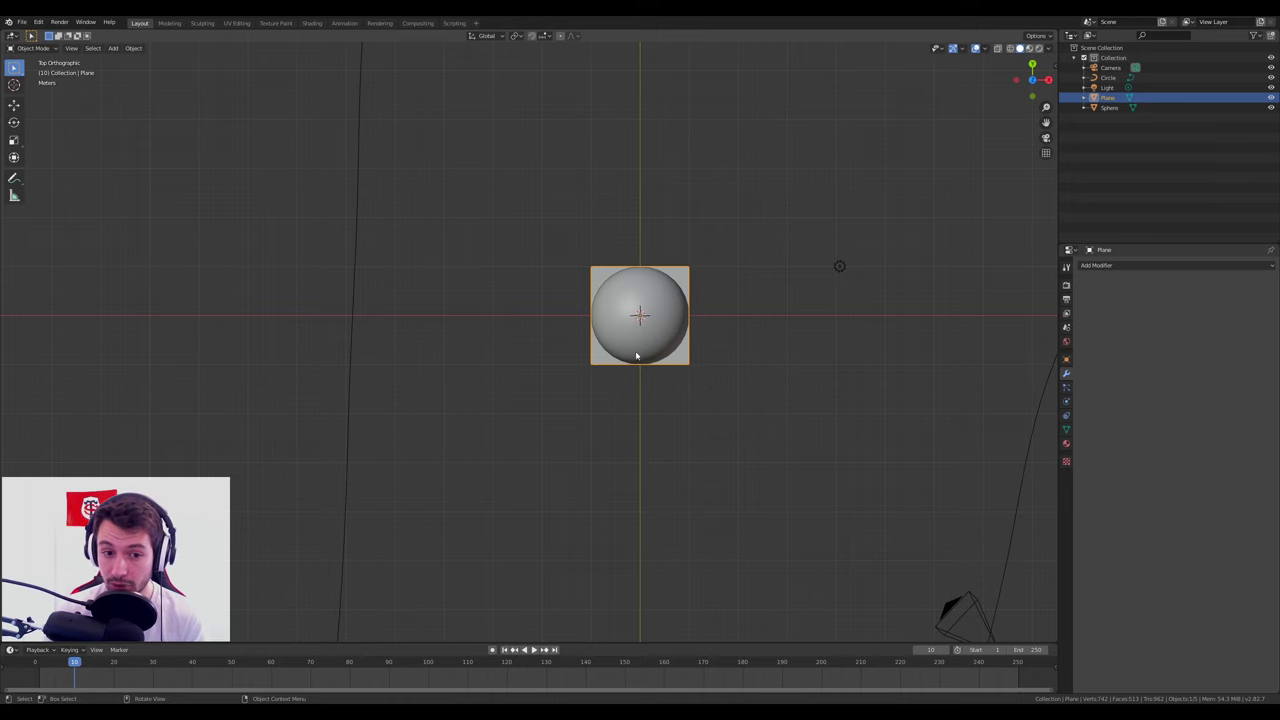
key("Home")
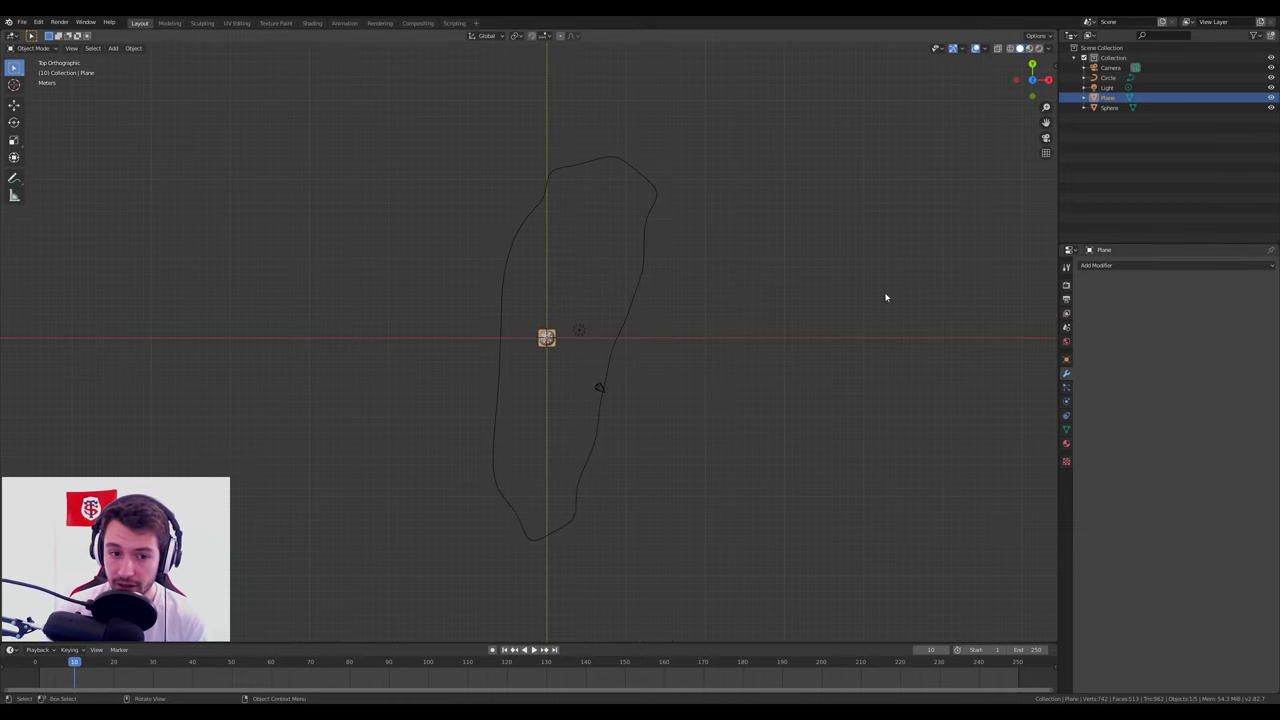
Give the plane Array and Curve modifiers bending it along the Circle, raising the count.
left_click(1102, 268)
left_click(1090, 288)
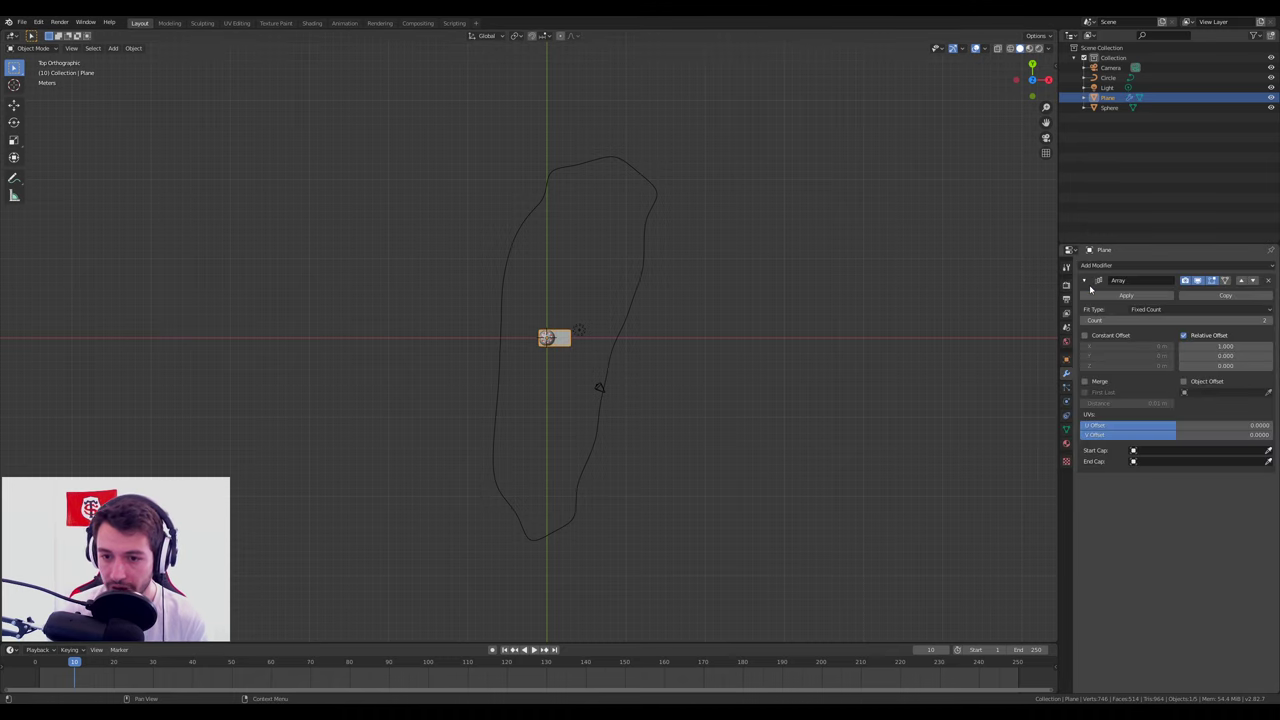
left_click(1108, 268)
left_click(1152, 310)
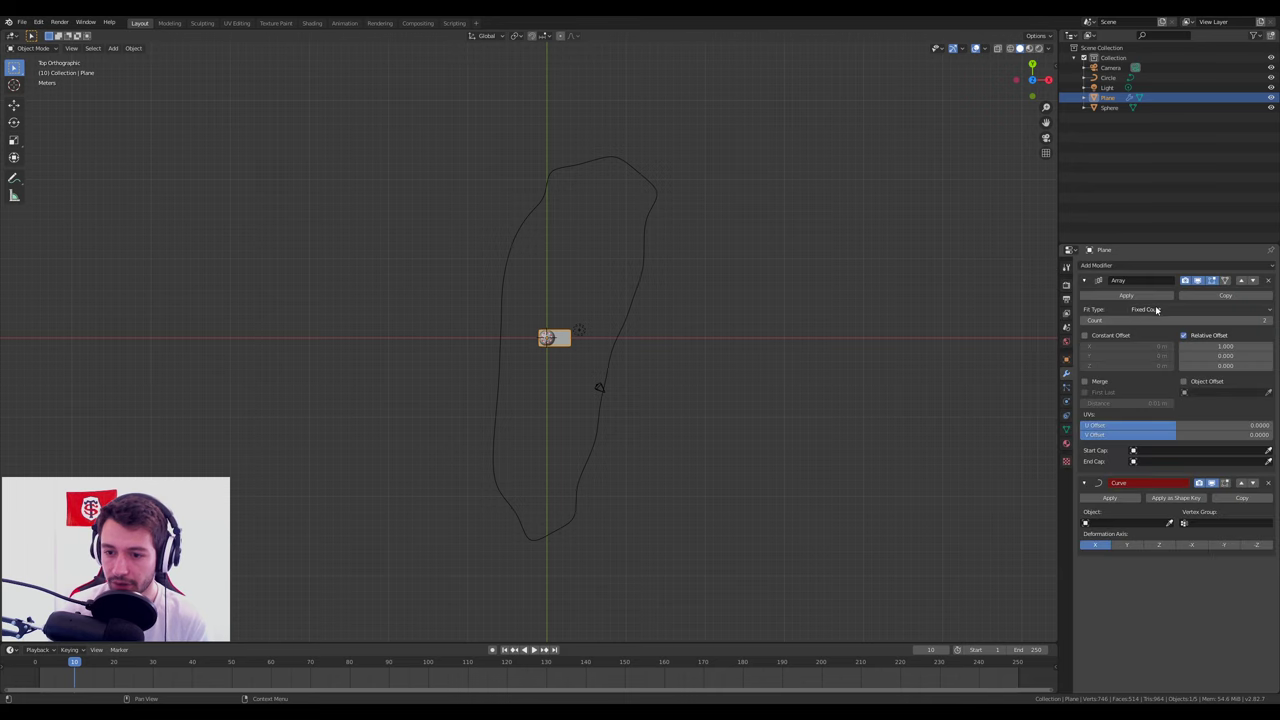
left_click(1170, 523)
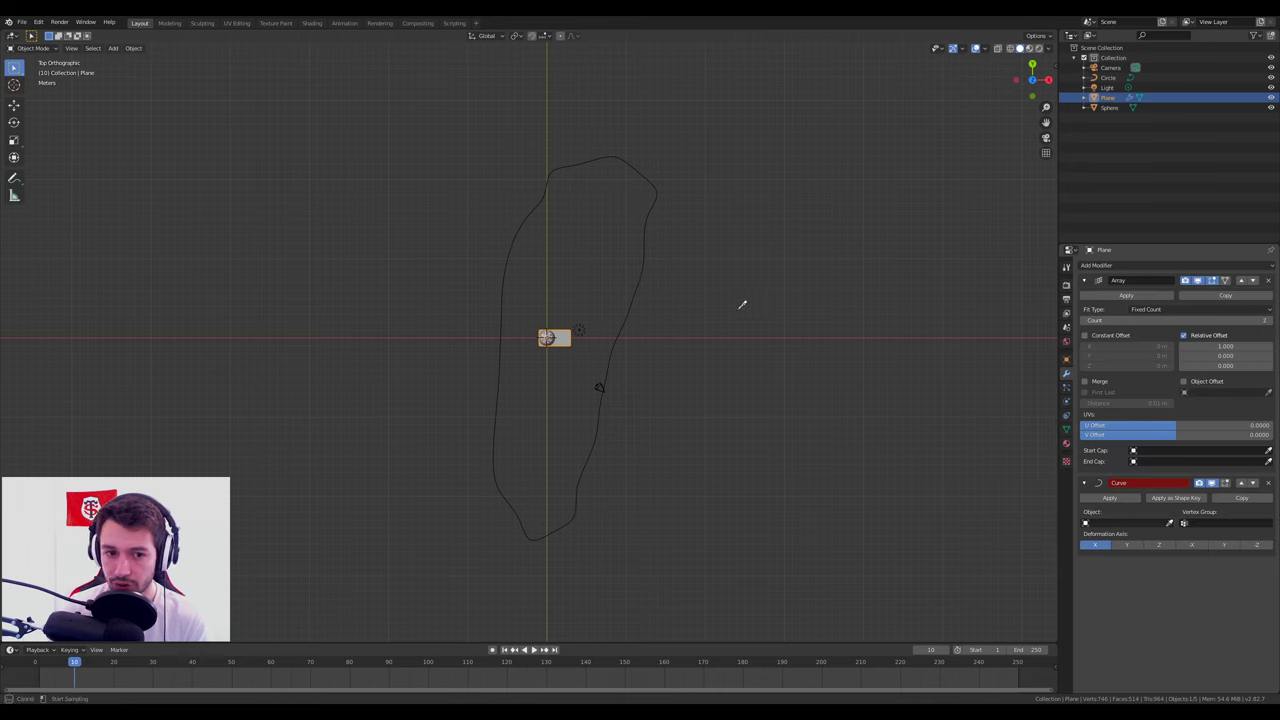
left_click(651, 232)
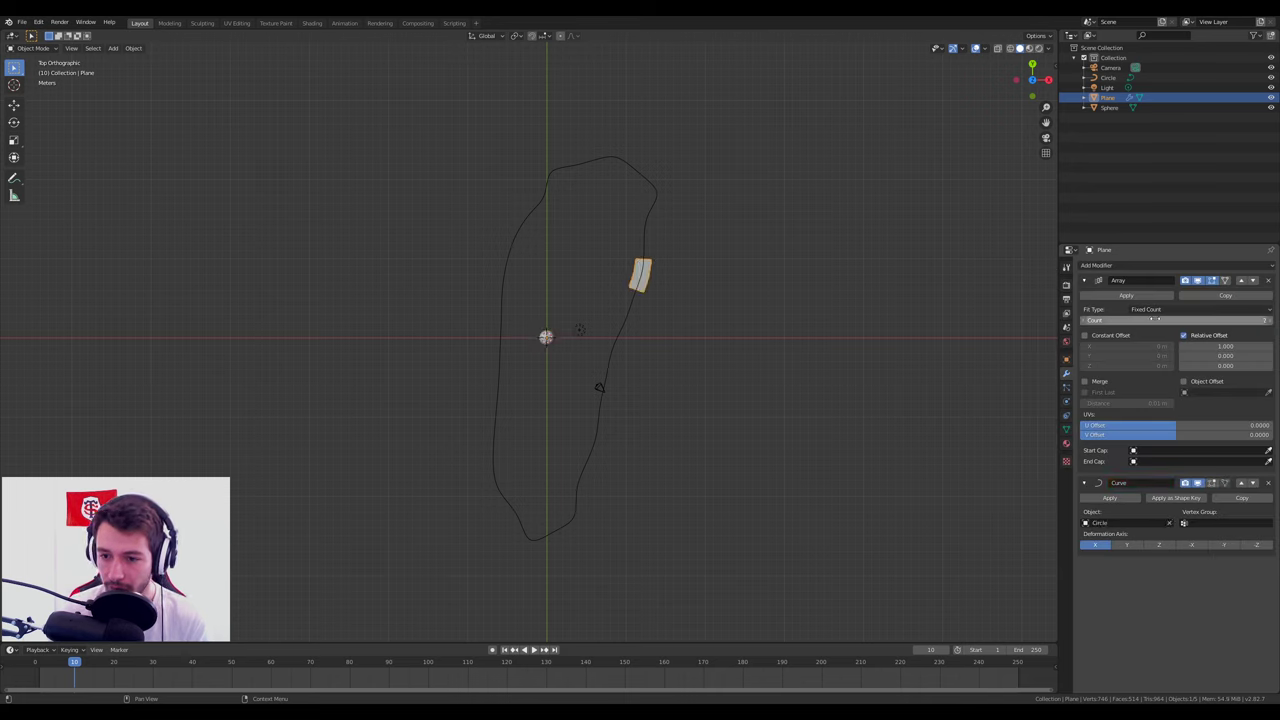
mouse_move(1180, 320)
left_mouse_down()
mouse_move(1265, 320)
mouse_move(1162, 324)
left_mouse_up()
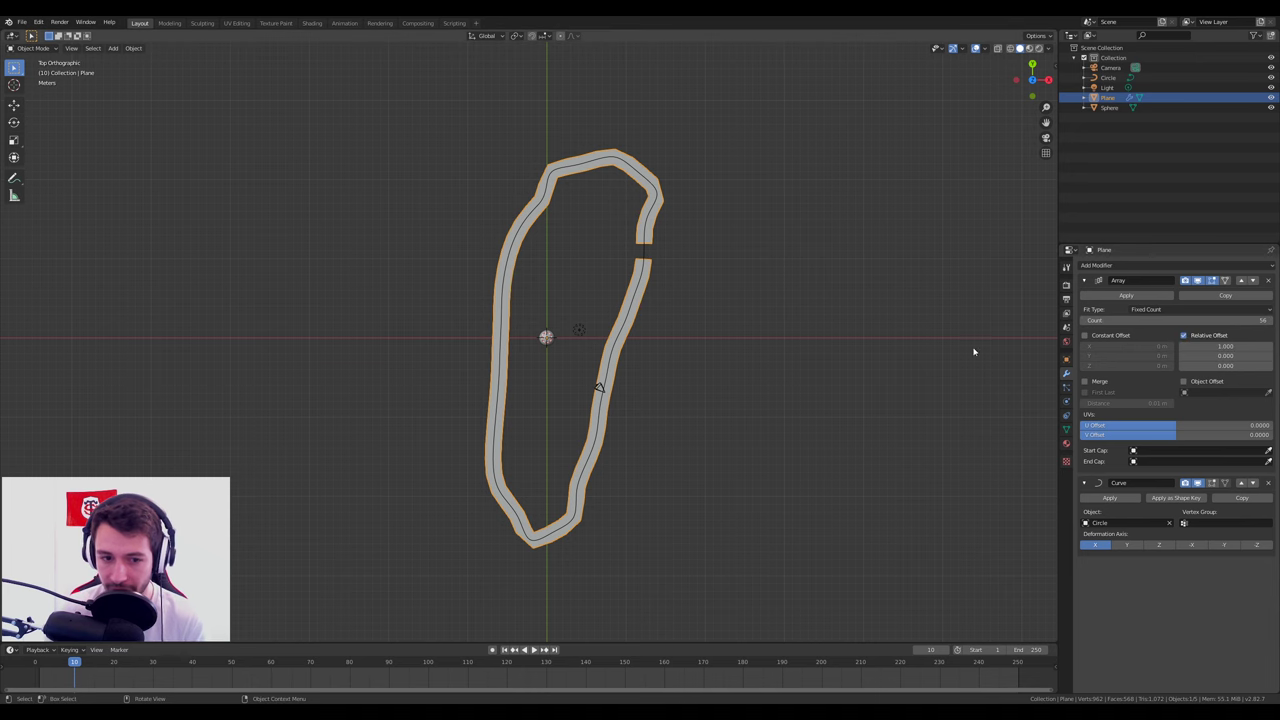
scroll(648, 417, "up", 3)
scroll(699, 365, "up", 3)
Check the plane mesh in Edit Mode, then select the sphere.
key("Tab")
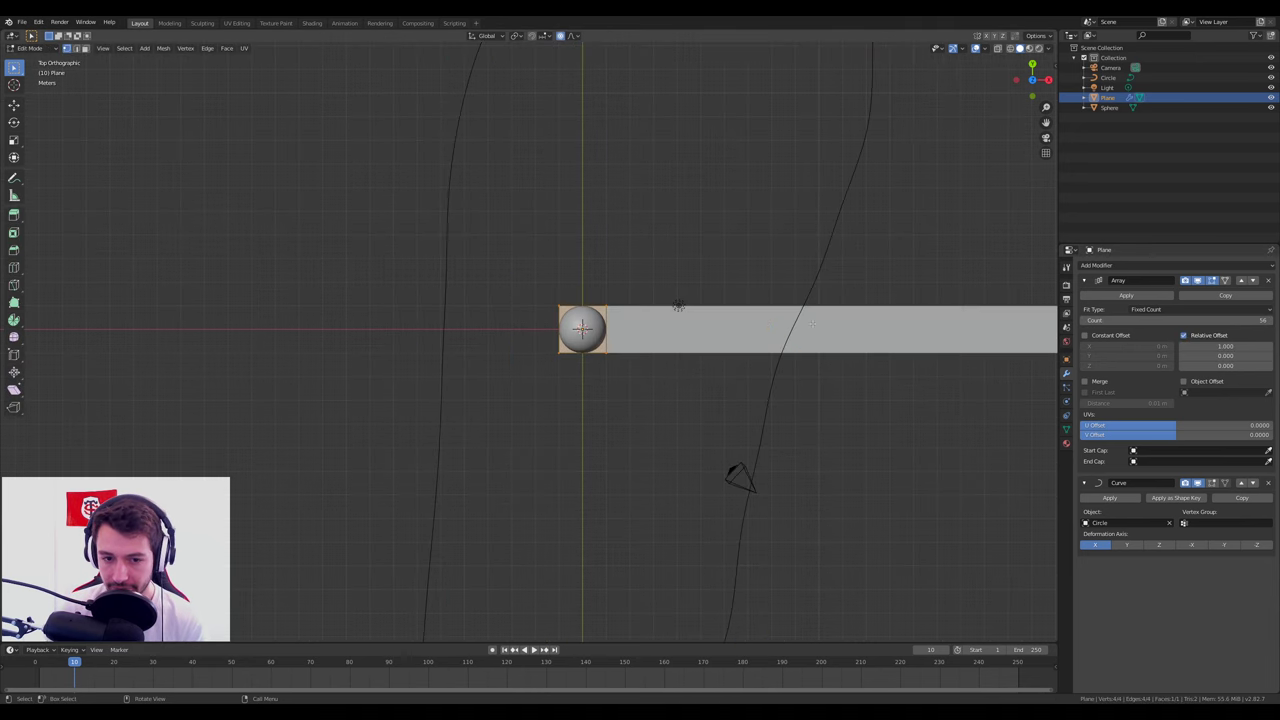
key("Tab")
key("Tab")
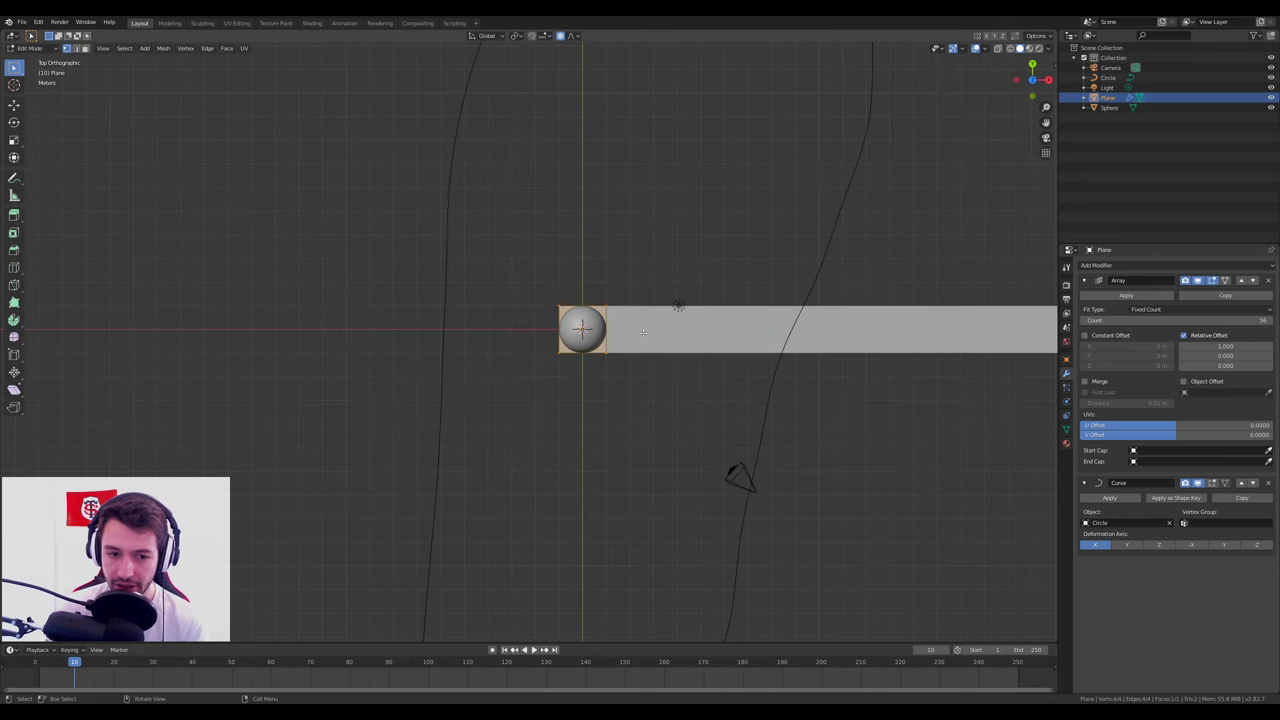
key("Tab")
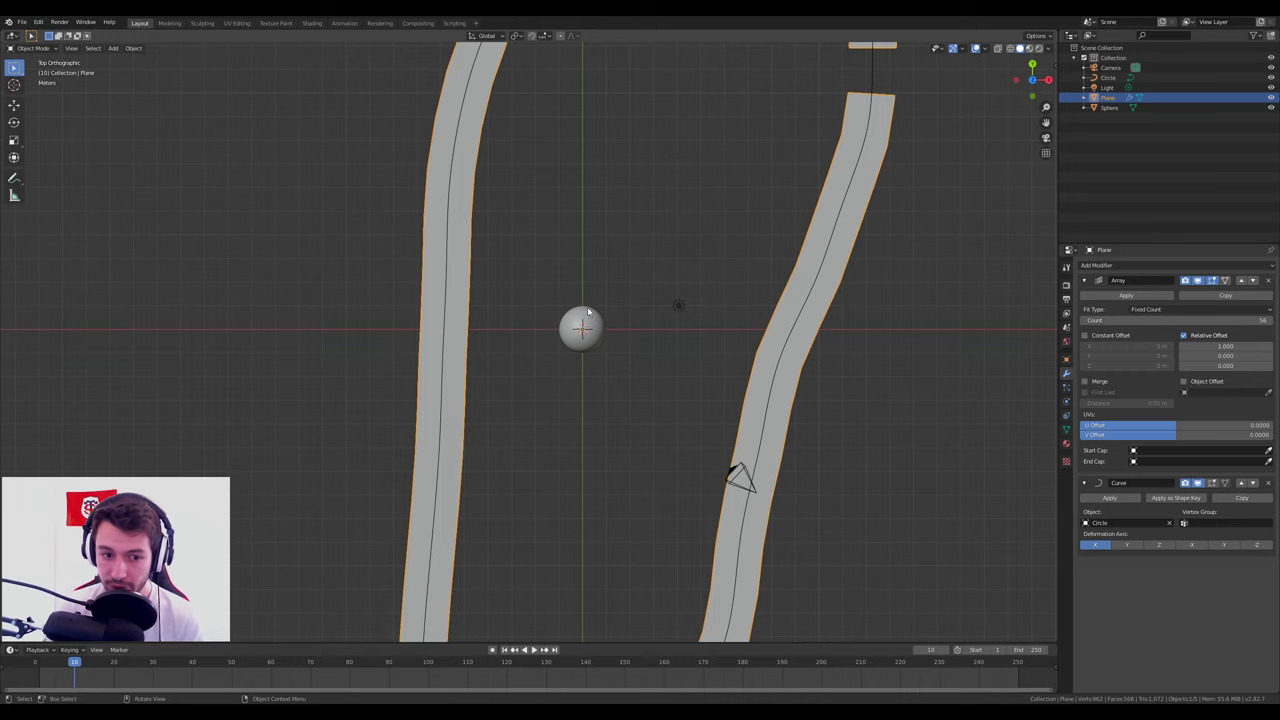
left_click(588, 313)
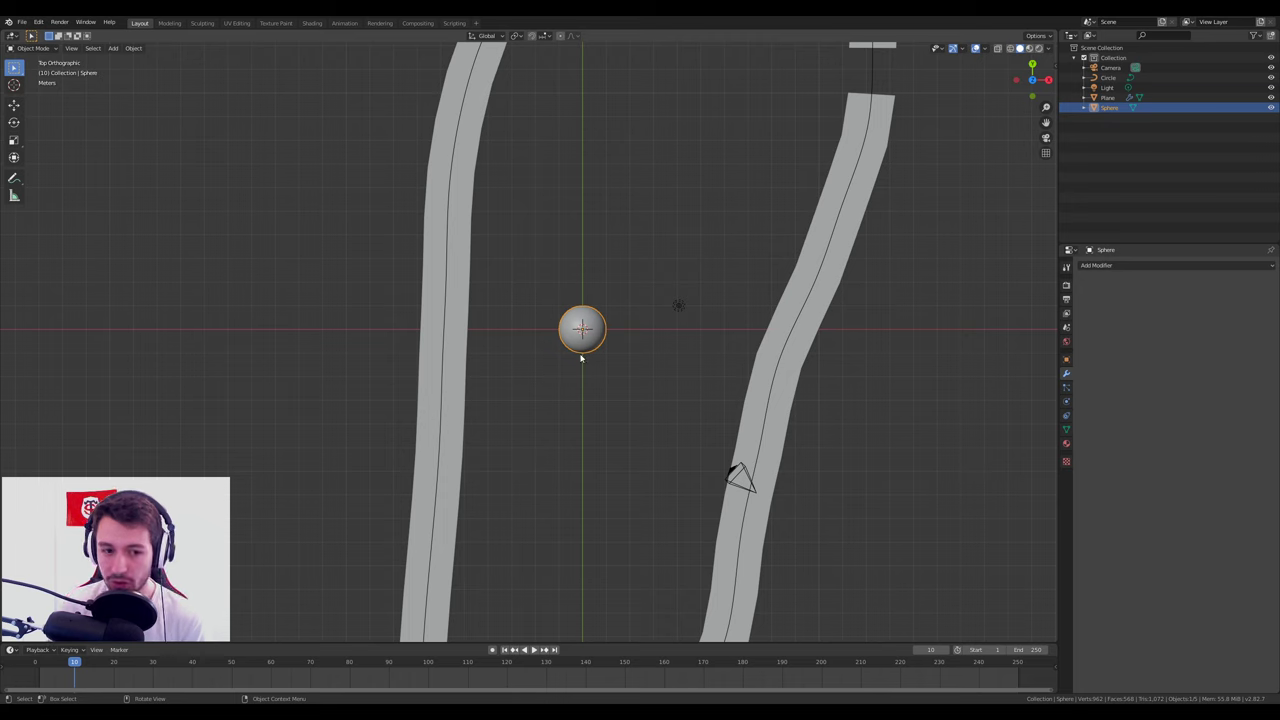
Parent the sphere to the plane strip using Ctrl+P > Object.
left_click(458, 317, "shift")
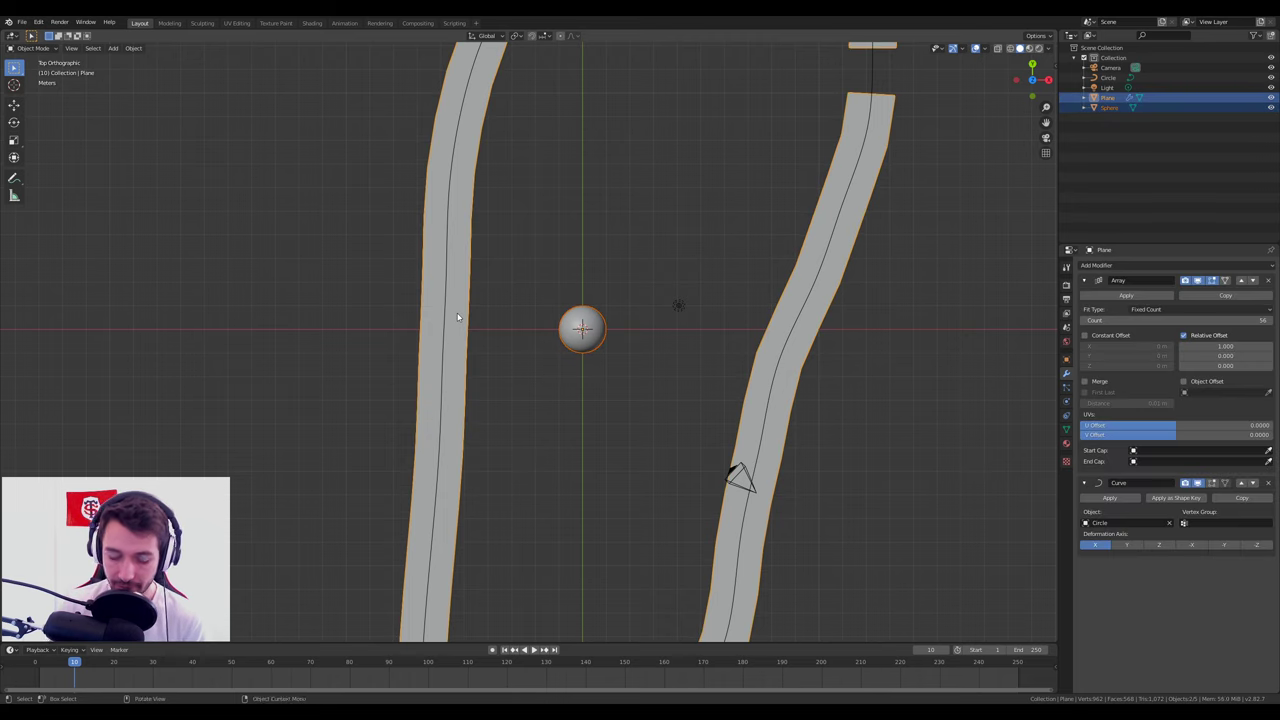
key("ctrl+p")
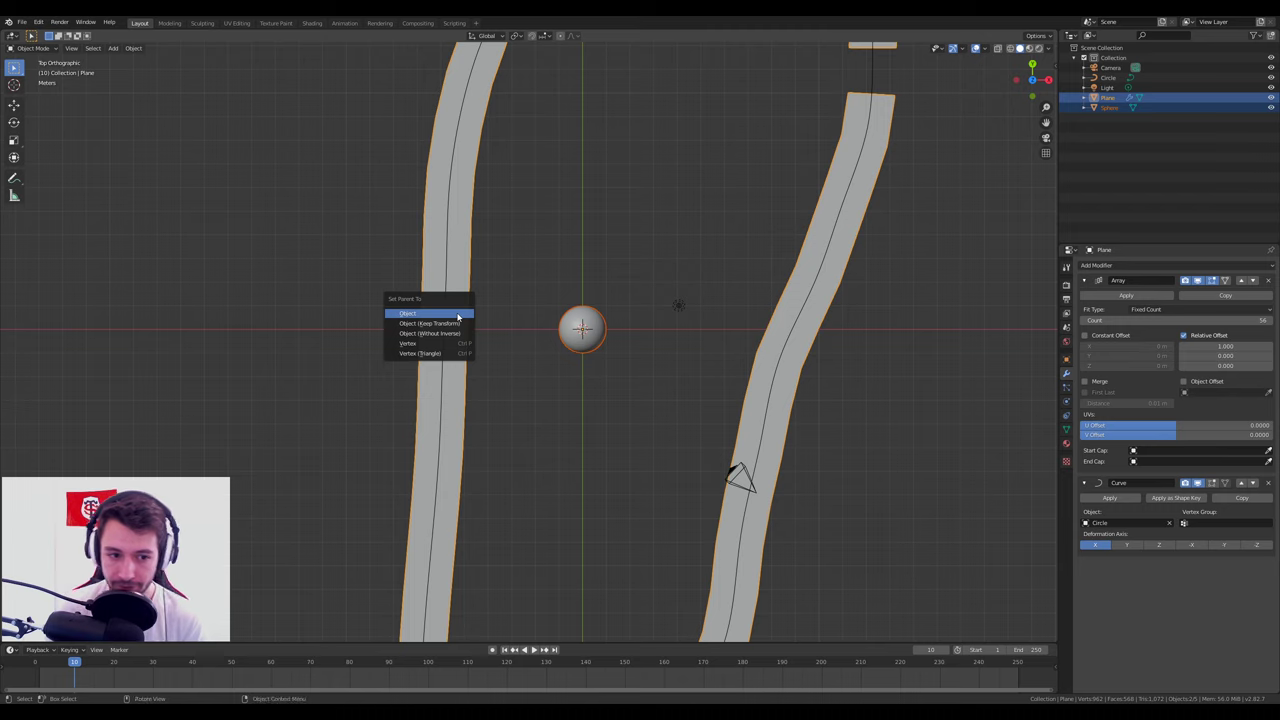
left_click(409, 316)
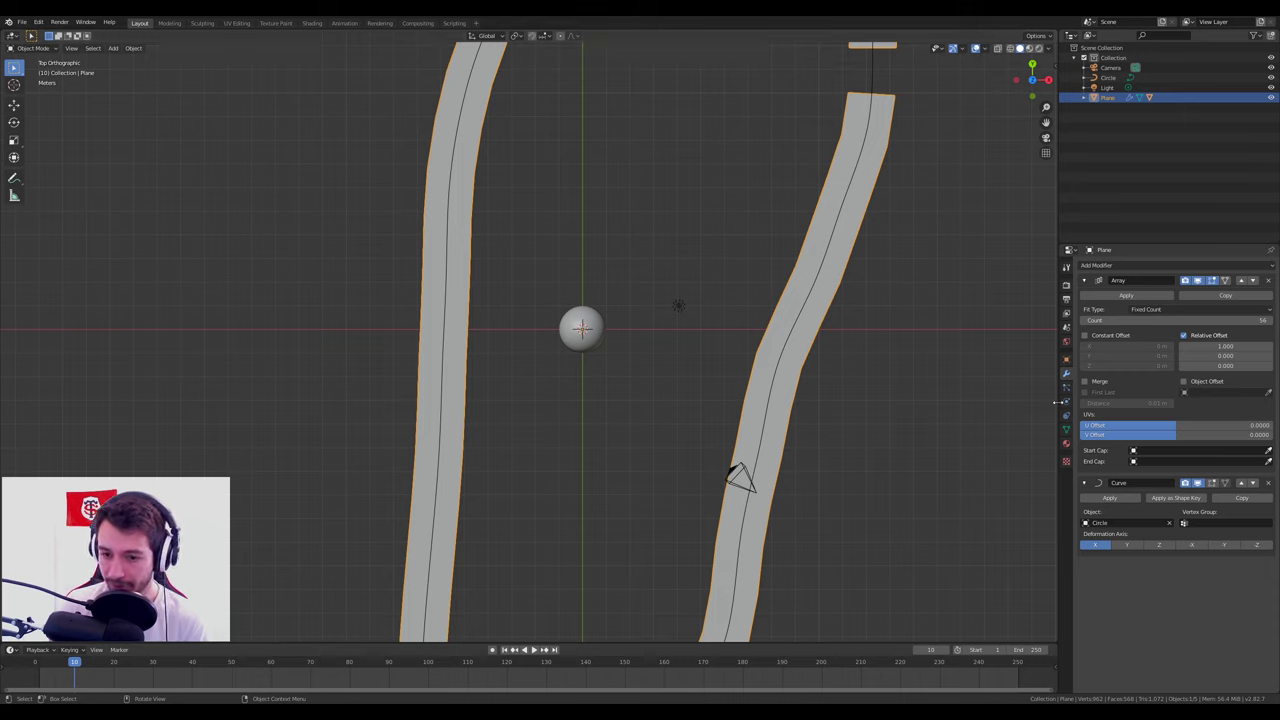
Set the plane's Instancing to Faces, briefly trying Verts first.
left_click(1066, 360)
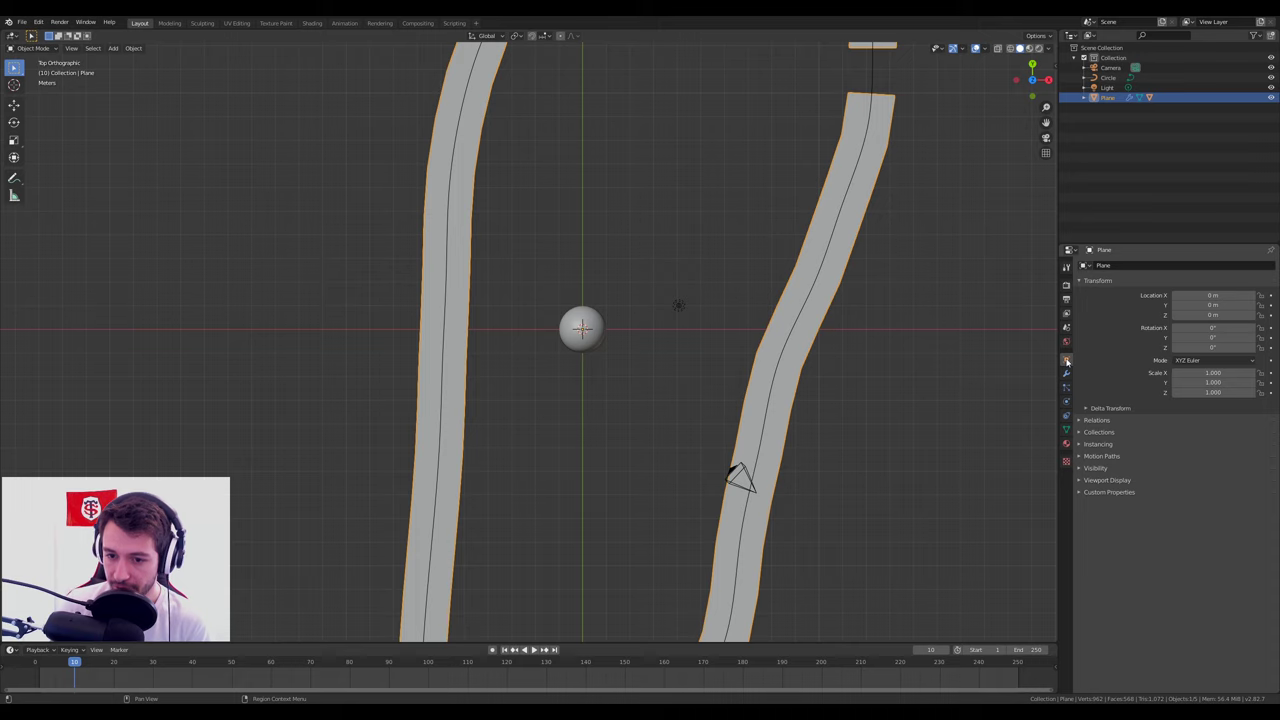
left_click(1079, 444)
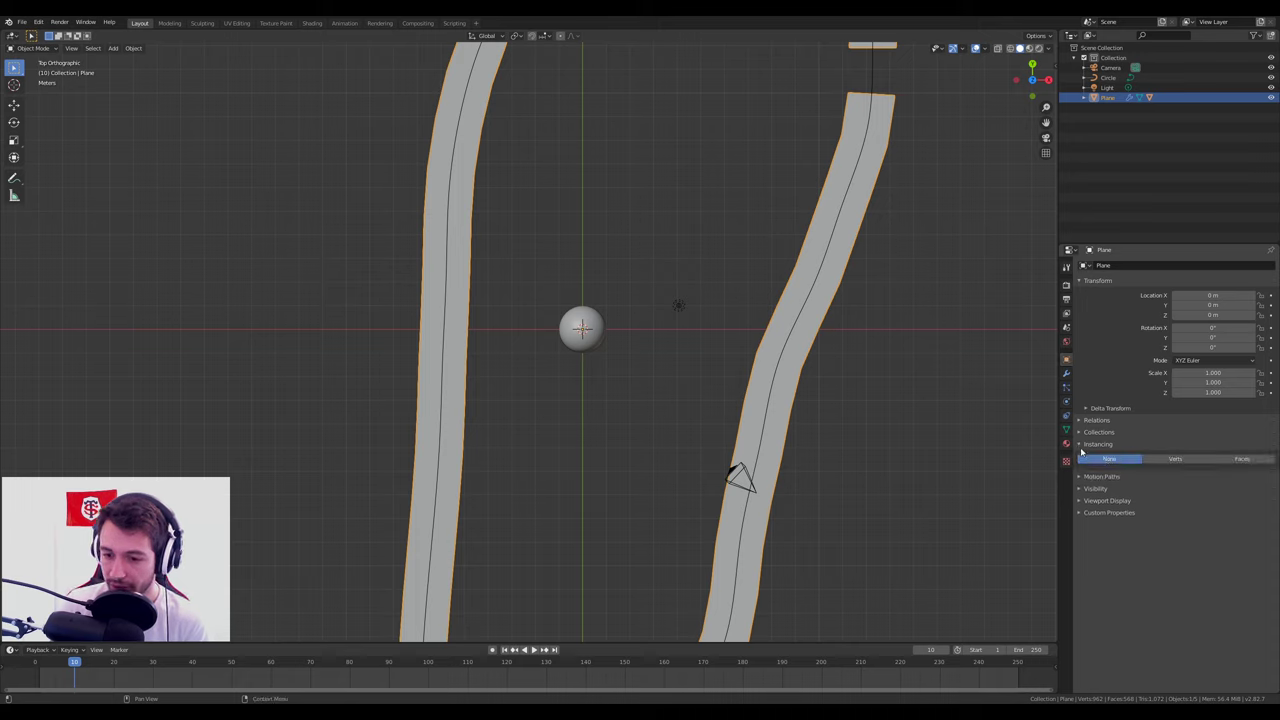
left_click(1242, 458)
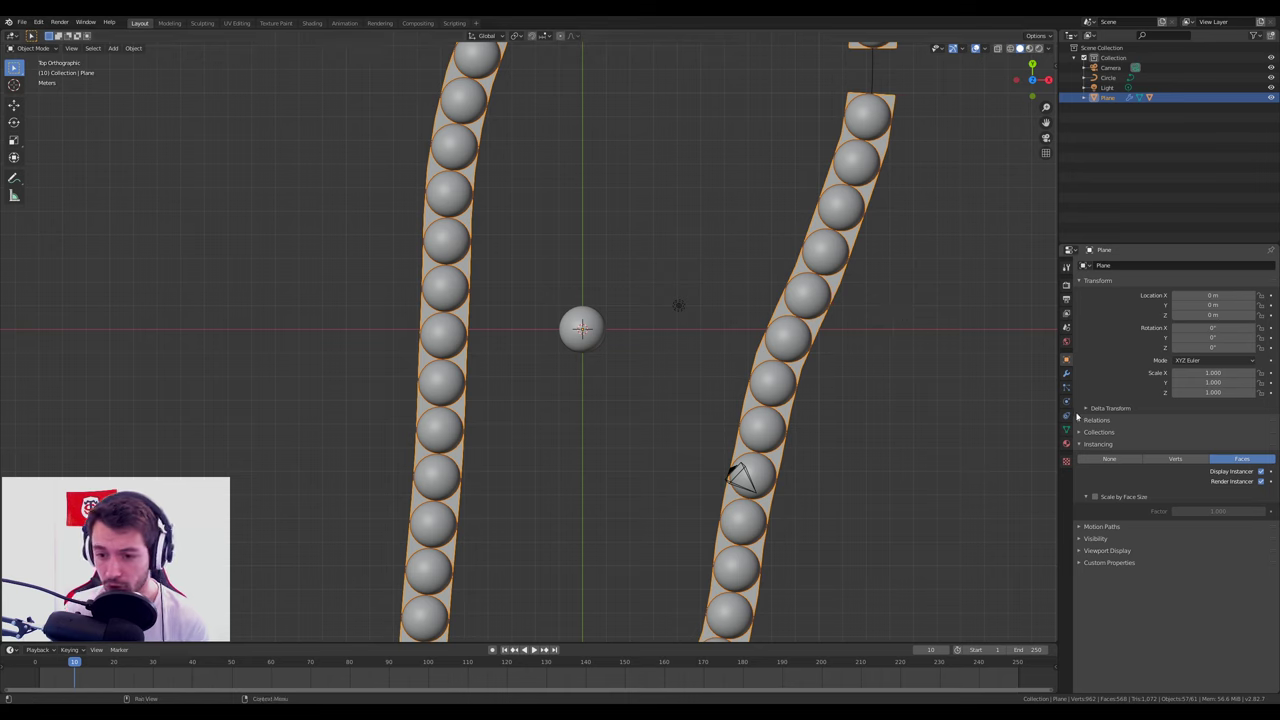
left_click(1179, 459)
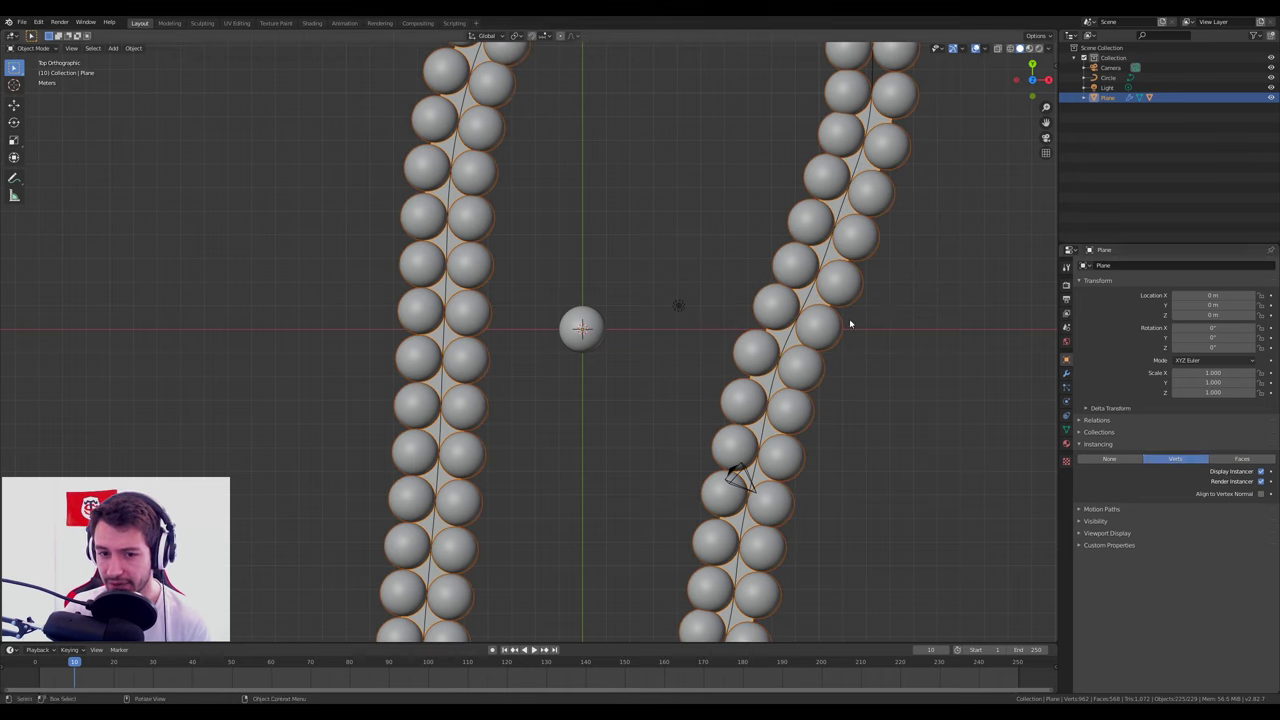
left_click(1228, 461)
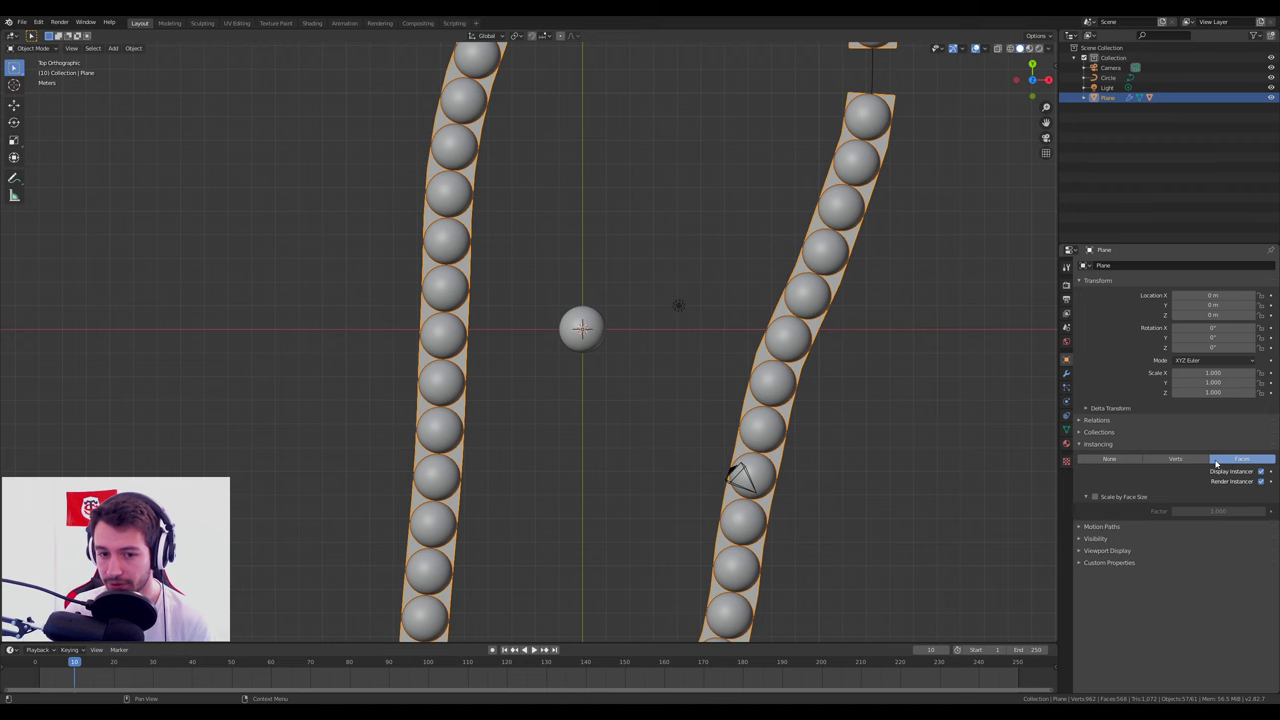
View the whole bead loop from the top and start scaling the strip down.
middle_click_drag(940, 440, 915, 460)
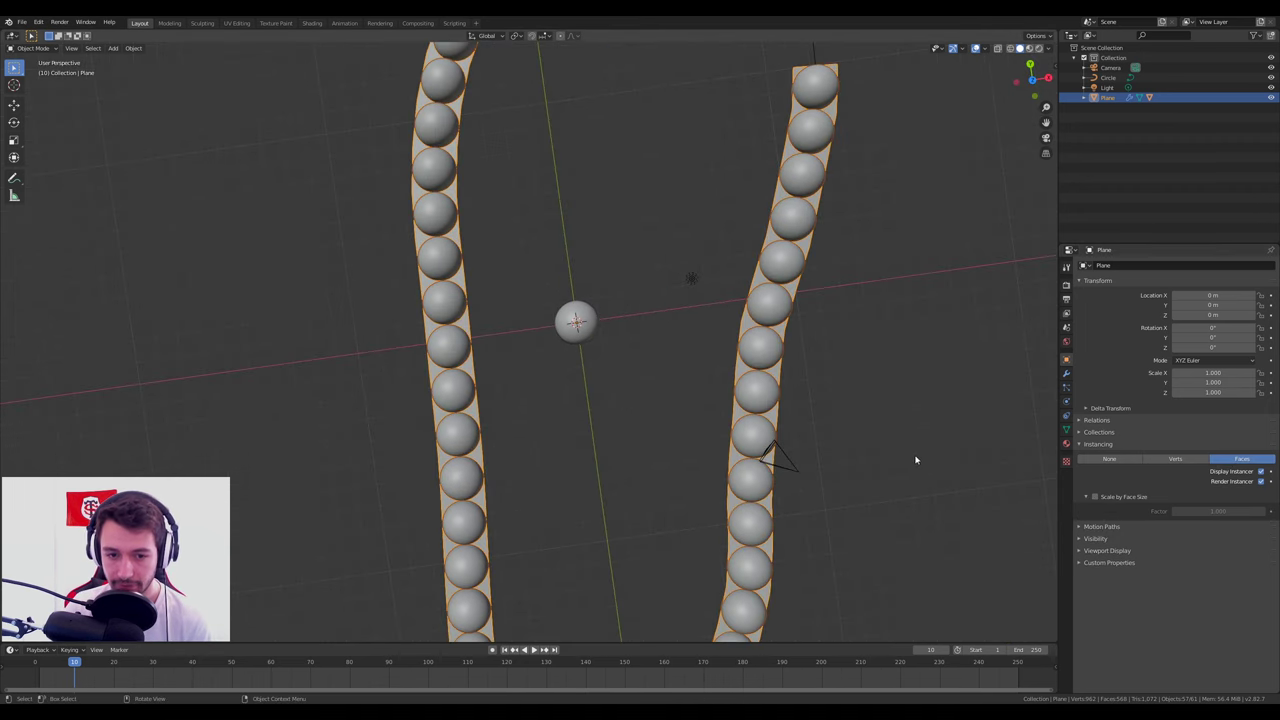
scroll(794, 414, "down", 5)
key("KP_7")
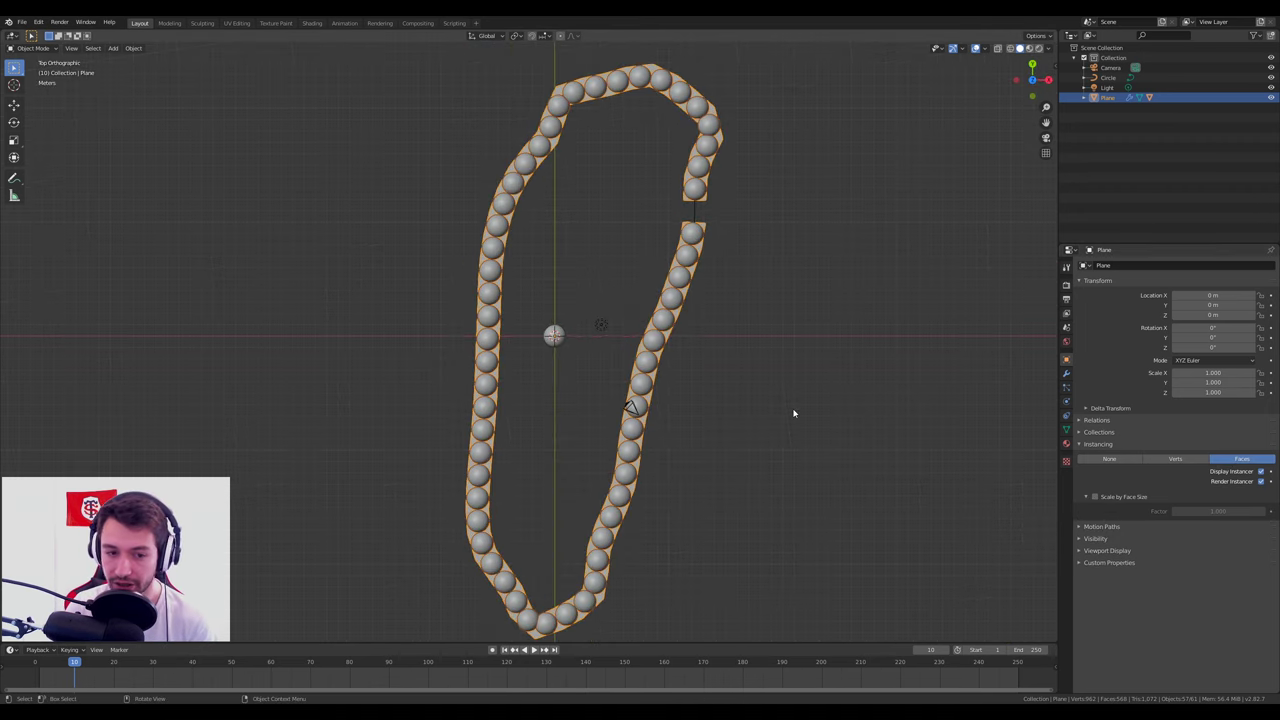
scroll(644, 412, "up", 8)
scroll(630, 410, "down", 3)
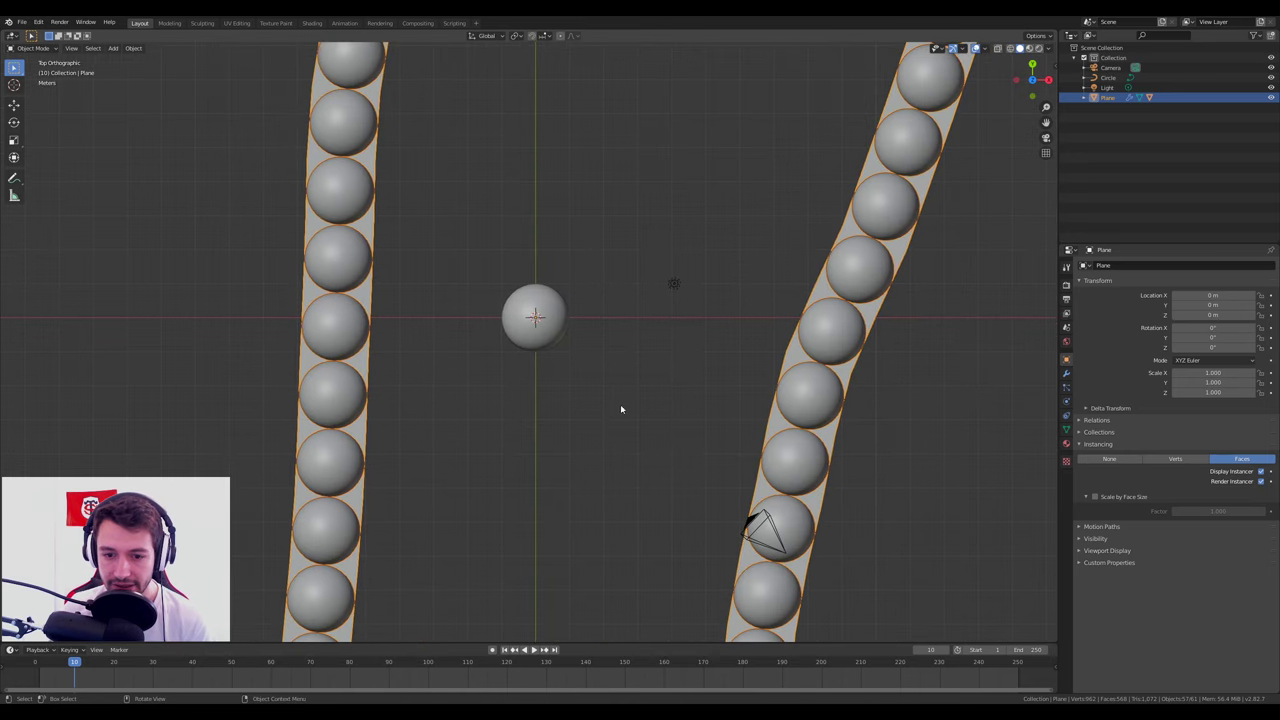
scroll(913, 140, "down", 4)
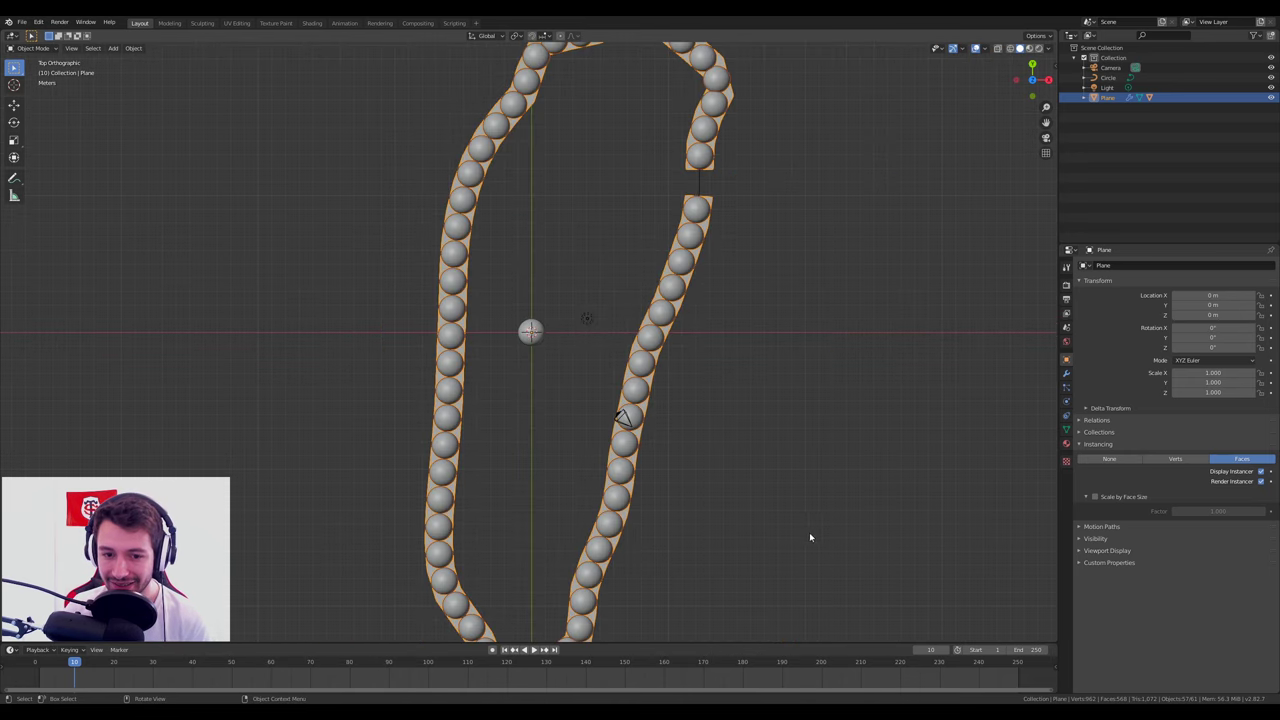
key("s")
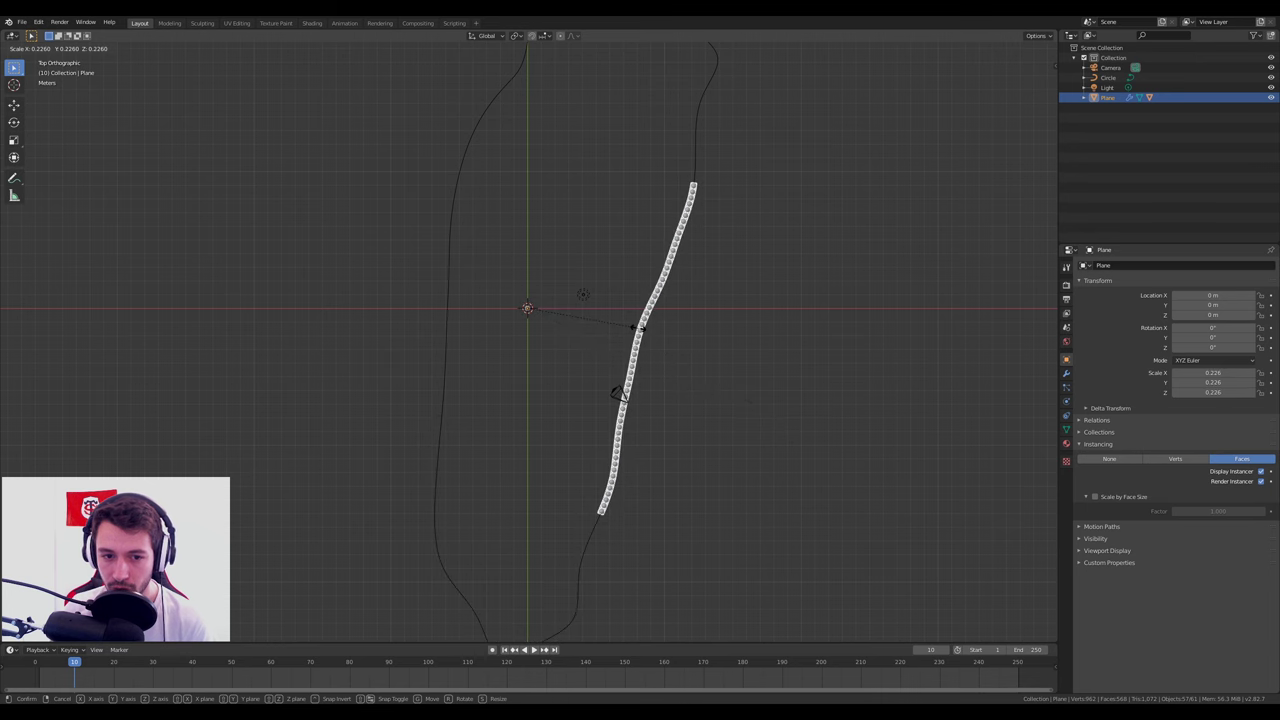
Raise the plane's Array modifier Count to 265 to close the chain gap.
left_click(802, 386)
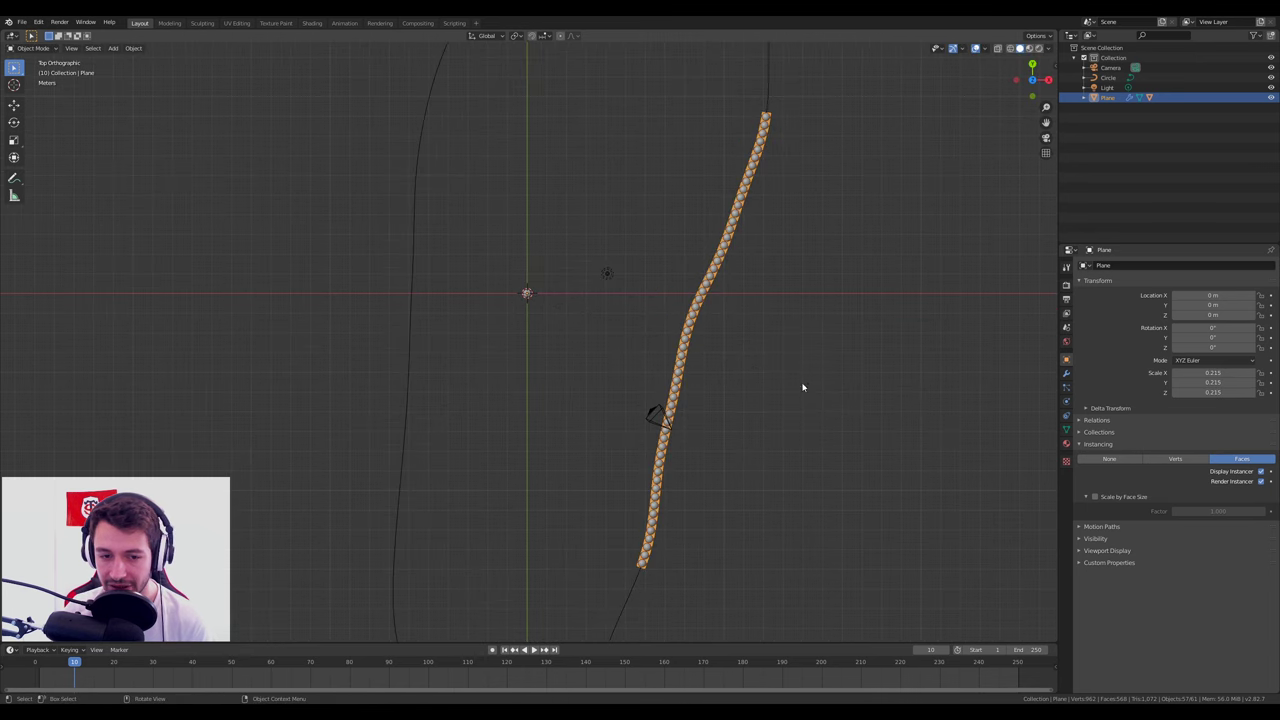
left_click(1066, 372)
left_click_drag(1200, 320, 1230, 320)
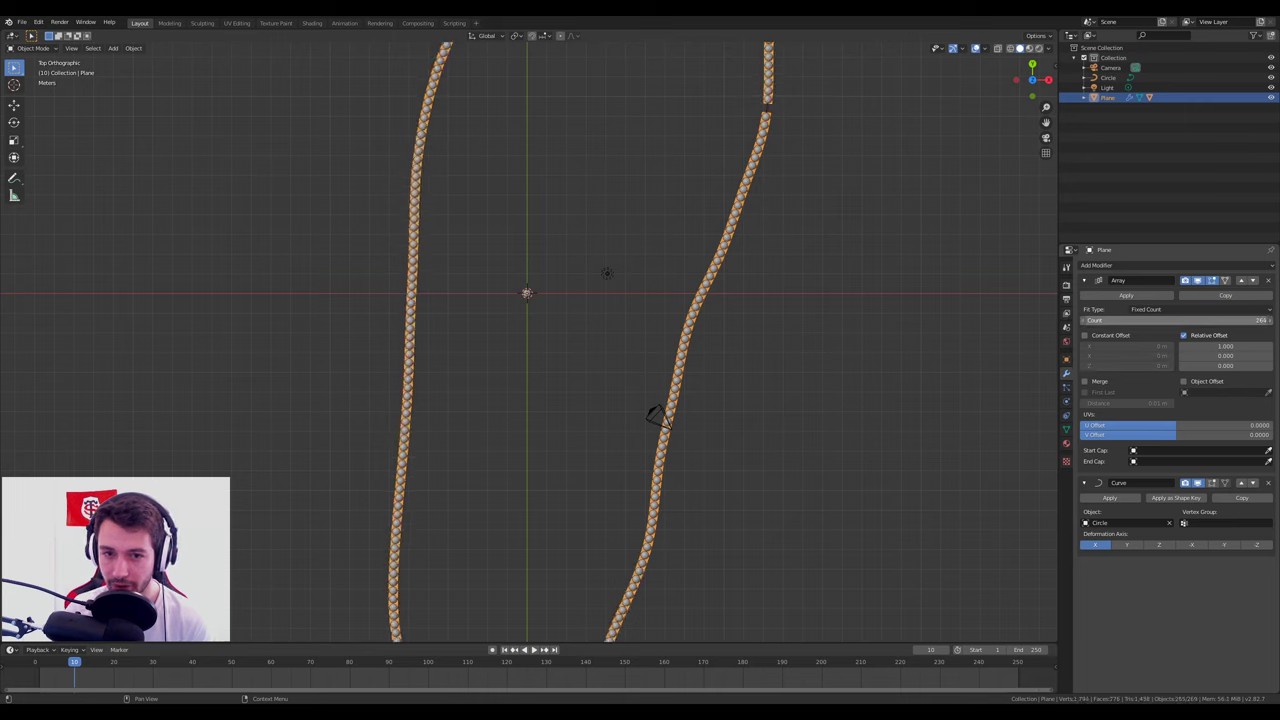
middle_click_drag(834, 100, 739, 263, "shift")
left_click_drag(1200, 320, 1192, 333)
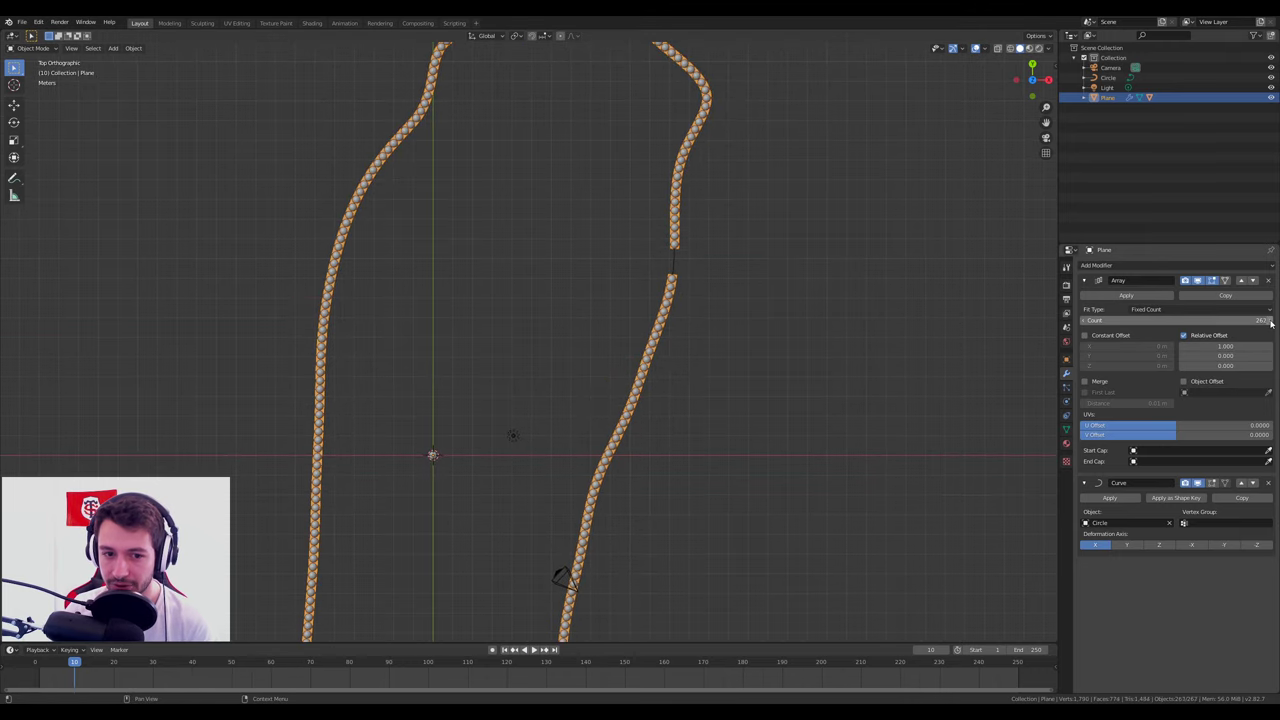
left_click_drag(1180, 320, 1230, 320)
Zoom in and start resizing the bead chain, then cancel without changing it.
scroll(870, 243, "up", 3)
scroll(870, 248, "up", 2)
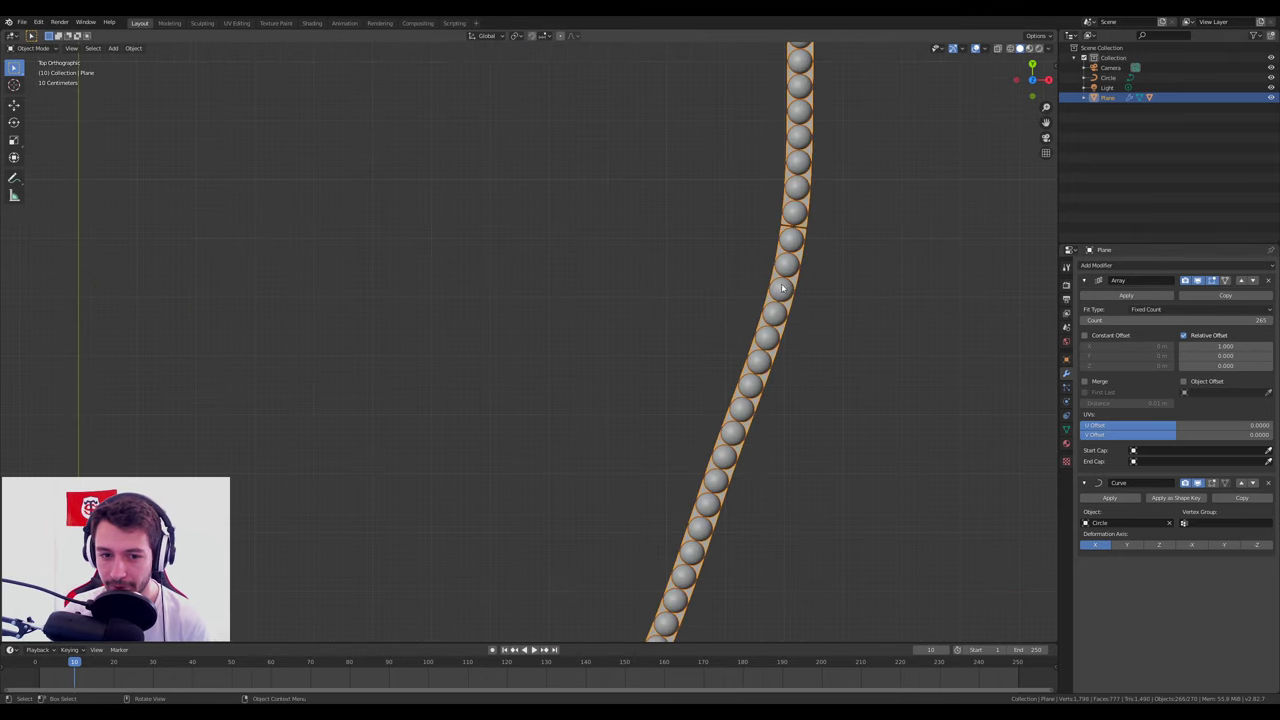
scroll(800, 300, "up", 2)
scroll(783, 326, "up", 2)
scroll(651, 274, "up", 2)
key("s")
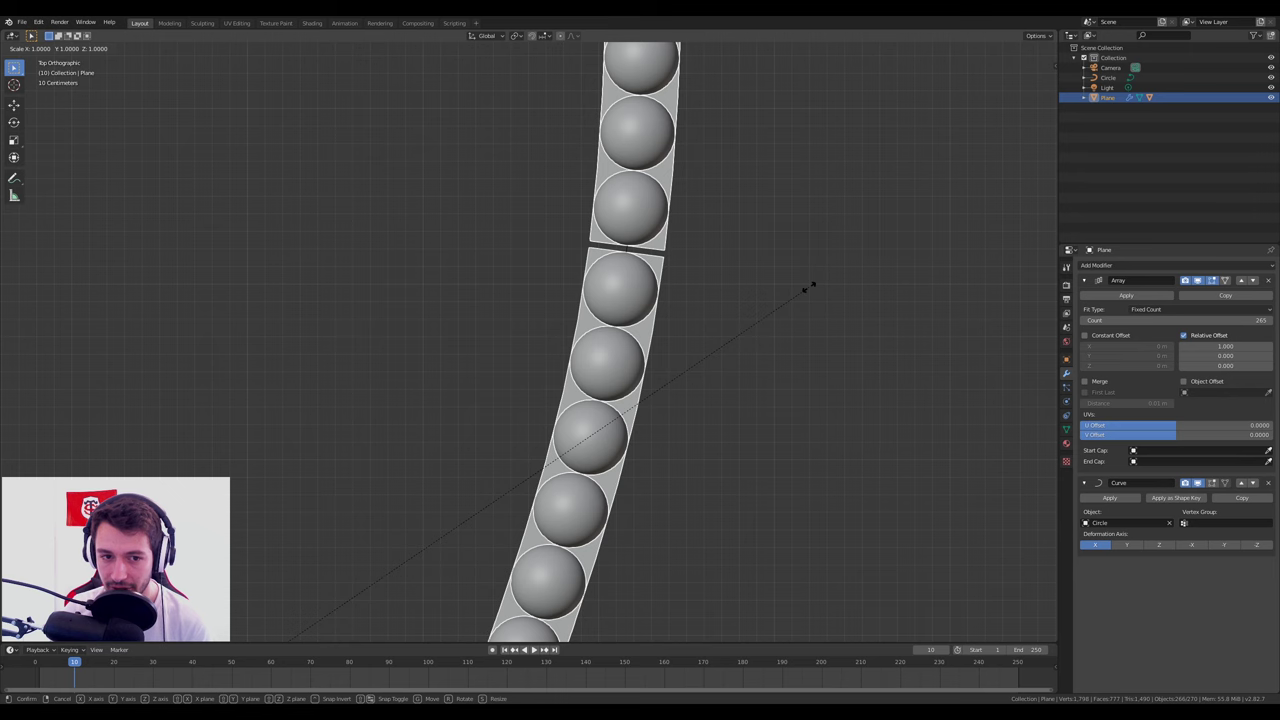
right_click(812, 286)
Select the original bead Sphere and scale it down to about 0.956.
scroll(677, 286, "down", 4)
mouse_move(397, 329)
middle_mouse_down("shift")
mouse_move(660, 257)
mouse_move(462, 296)
mouse_move(547, 425)
middle_mouse_up("shift")
left_click(487, 598)
middle_click_drag(537, 583, 543, 334, "shift")
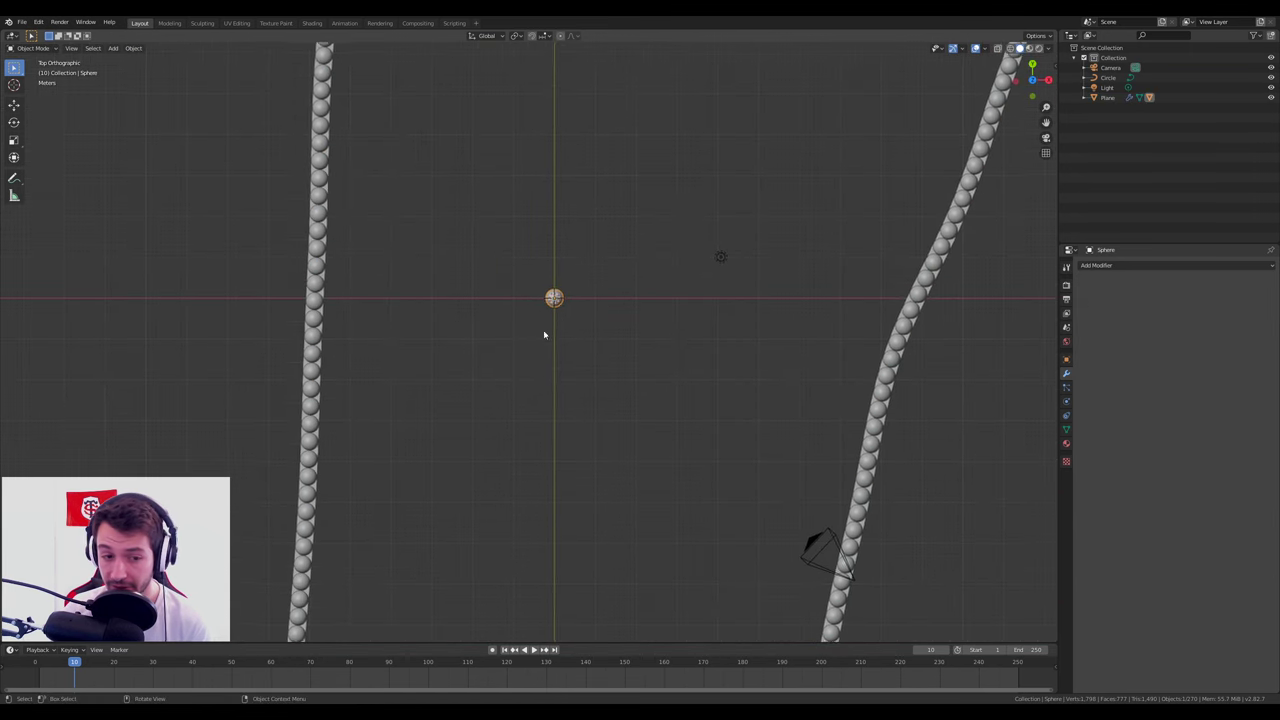
scroll(600, 313, "up", 4)
key("s")
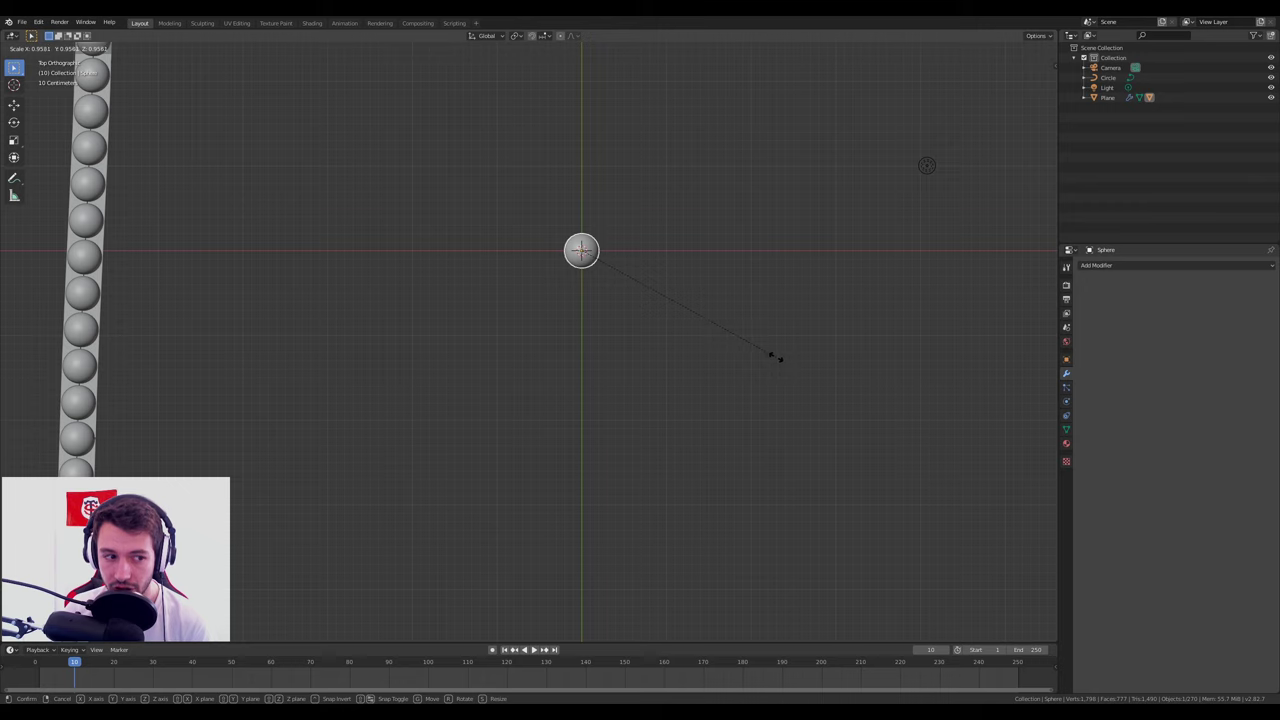
left_click(775, 357)
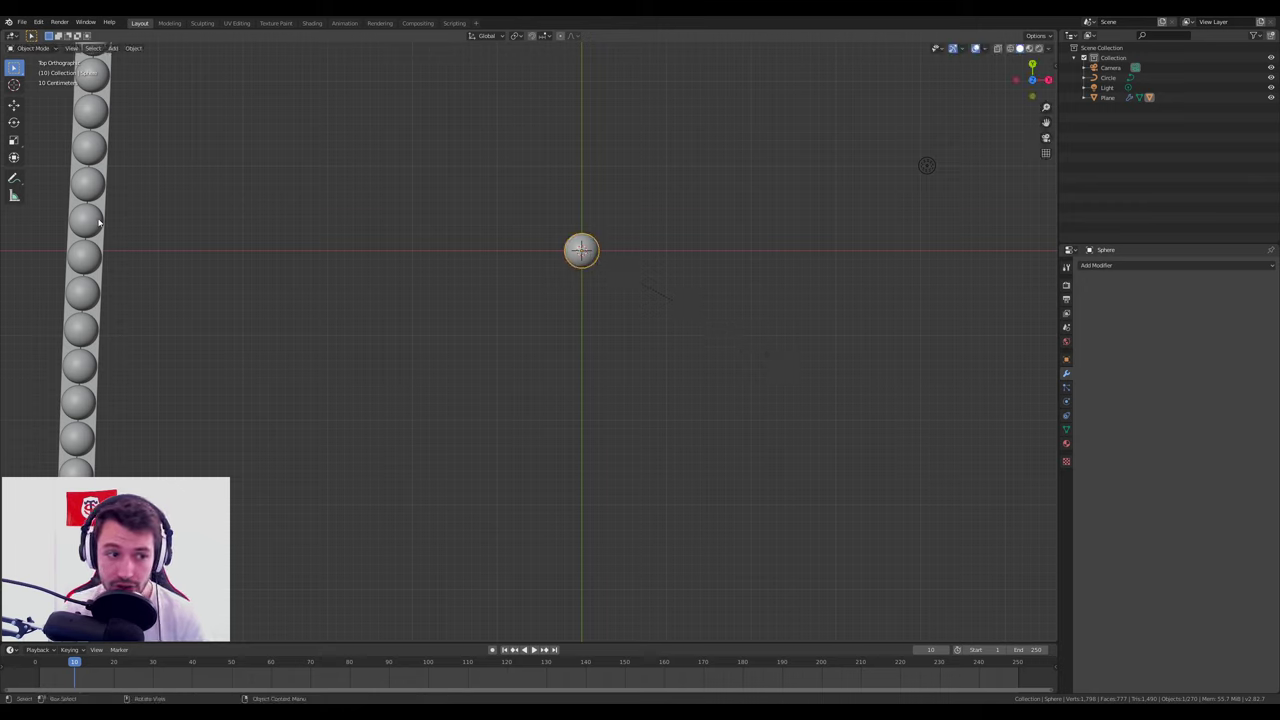
Inspect the chain's join and select the bead chain, cancelling another resize attempt.
middle_click_drag(757, 337, 300, 514, "shift")
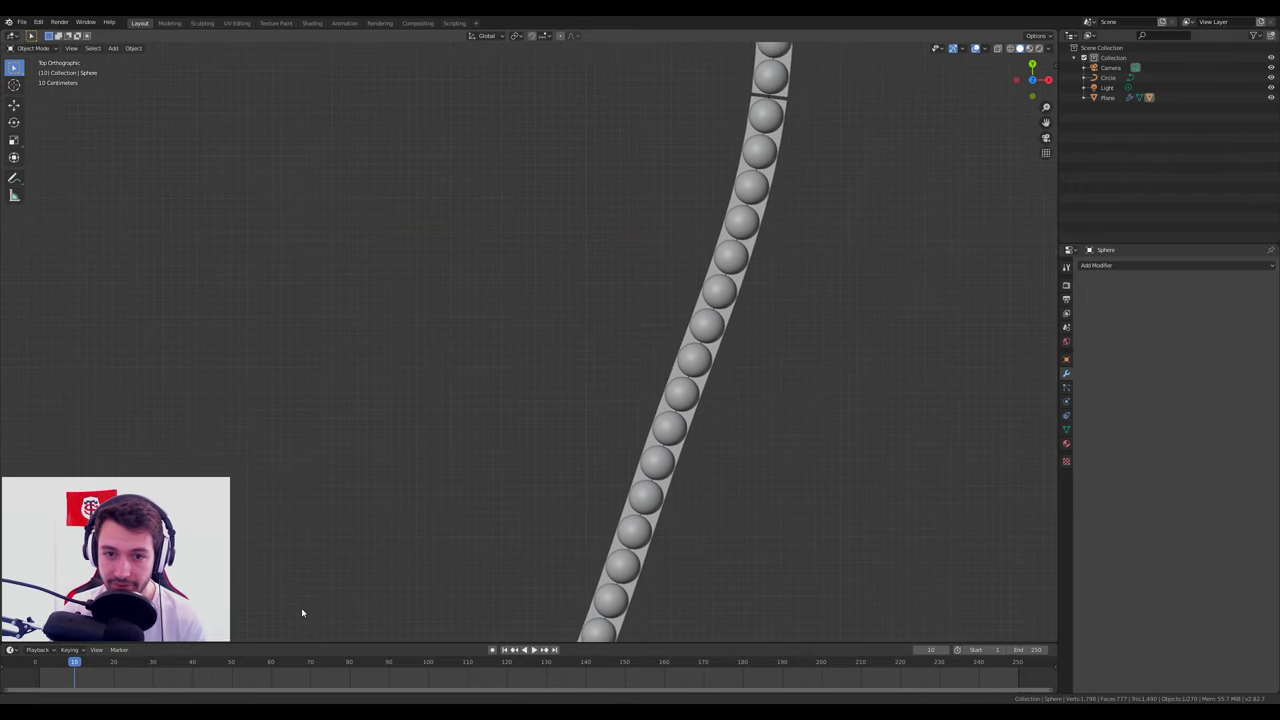
mouse_move(300, 607)
middle_mouse_down("shift")
mouse_move(624, 221)
mouse_move(748, 257)
middle_mouse_up("shift")
scroll(690, 292, "up", 2)
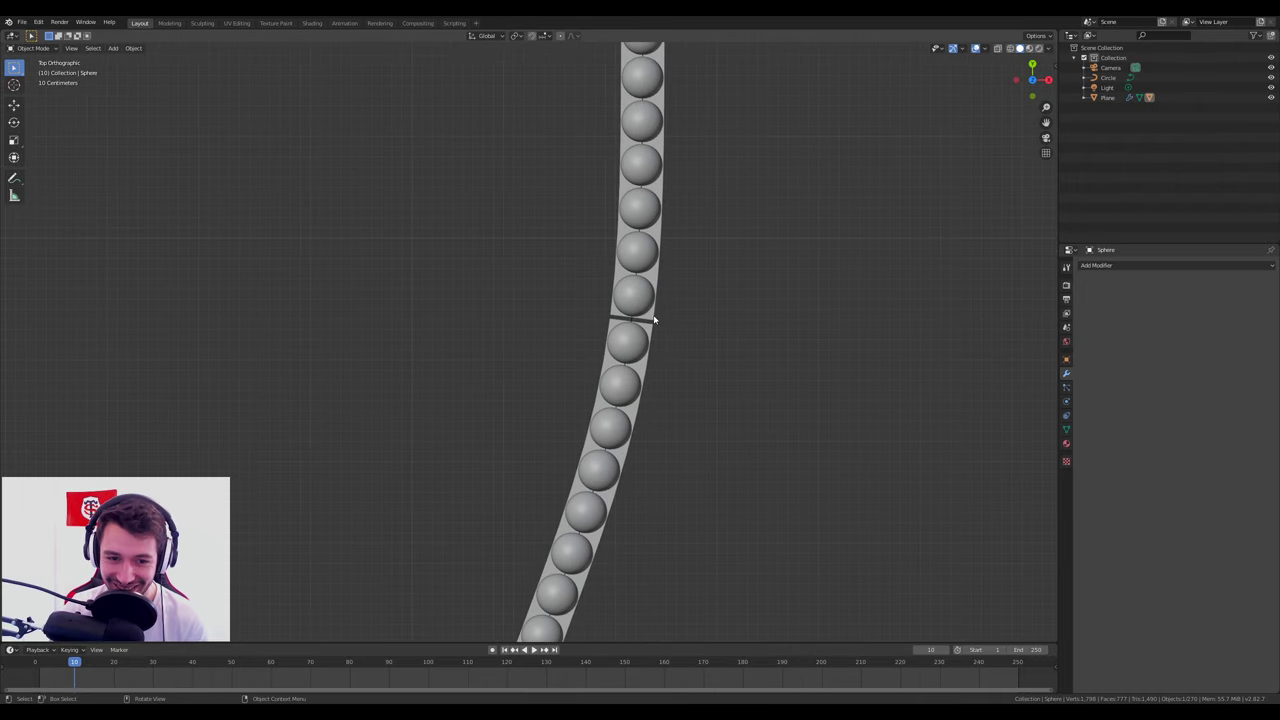
left_click(655, 319)
key("s")
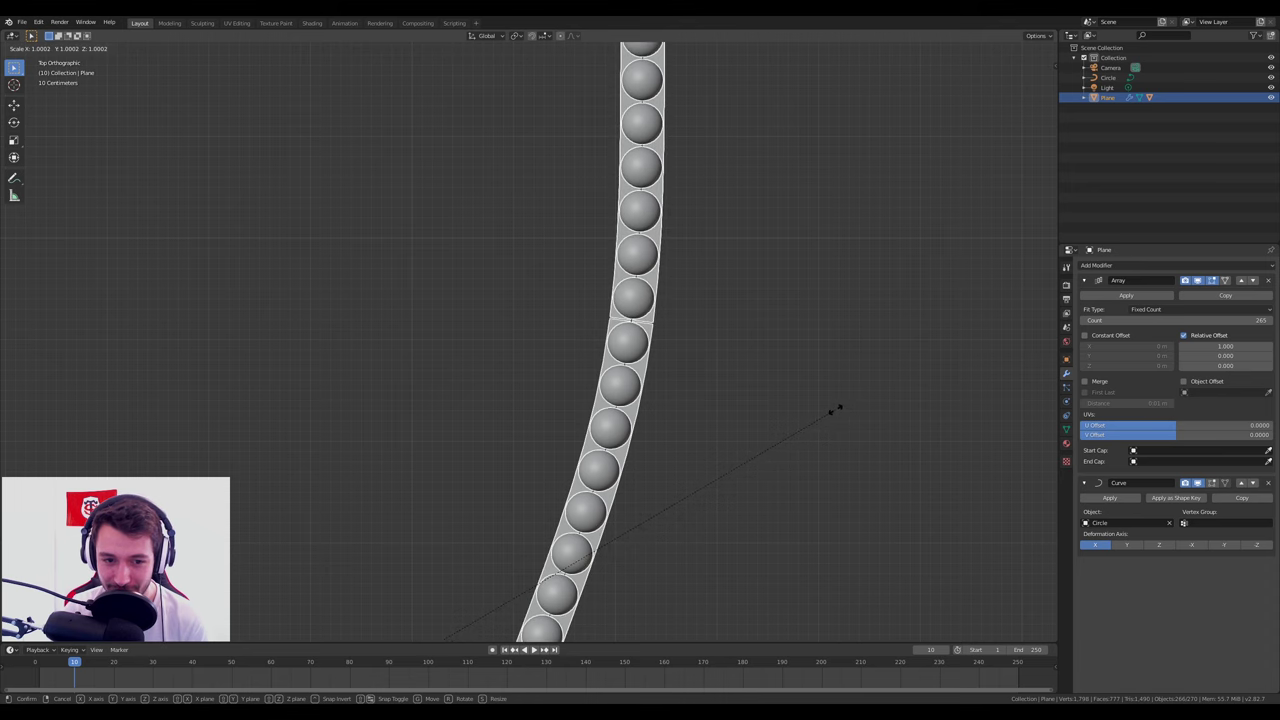
right_click(838, 408)
scroll(591, 363, "down", 3)
scroll(551, 374, "down", 2)
scroll(566, 275, "down", 1)
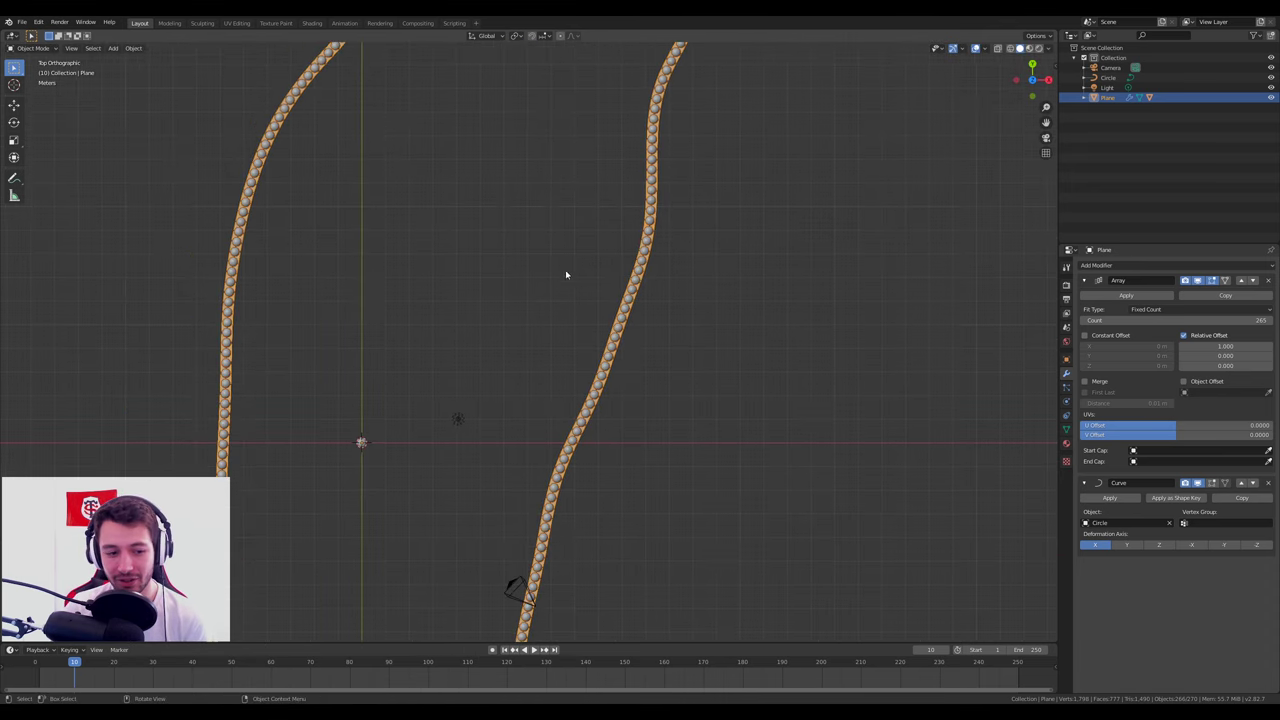
mouse_move(566, 275)
middle_mouse_down()
mouse_move(726, 354)
mouse_move(729, 314)
mouse_move(688, 313)
mouse_move(697, 360)
mouse_move(797, 400)
mouse_move(740, 349)
mouse_move(716, 375)
middle_mouse_up()
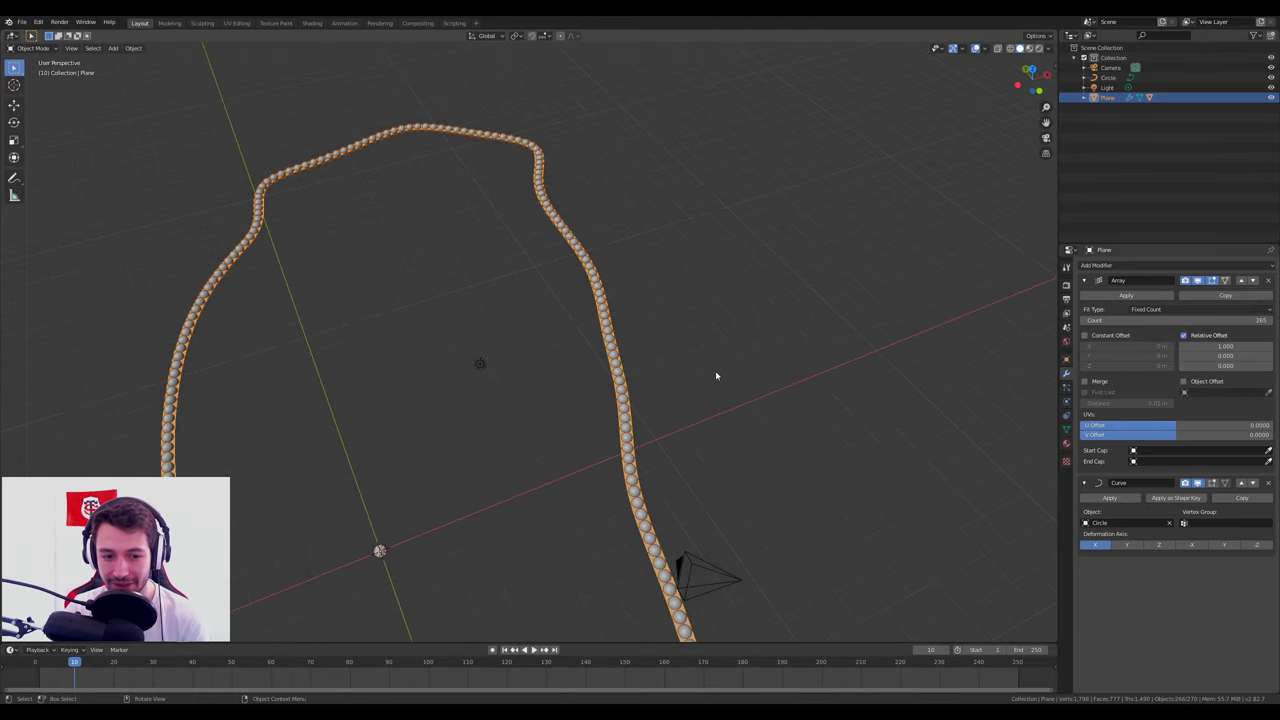
Orbit into User Perspective, reselect the Plane, and bring up the Ctrl+A Apply menu.
scroll(716, 375, "up", 2)
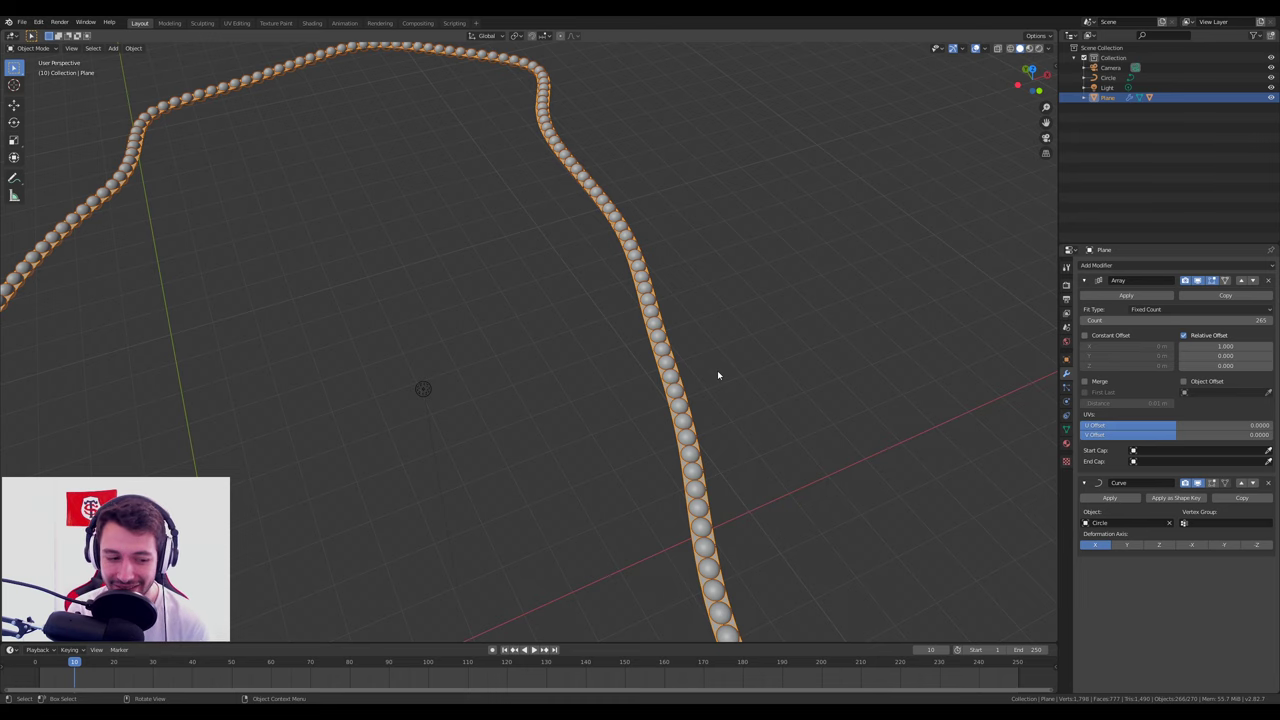
middle_click_drag(726, 498, 626, 266)
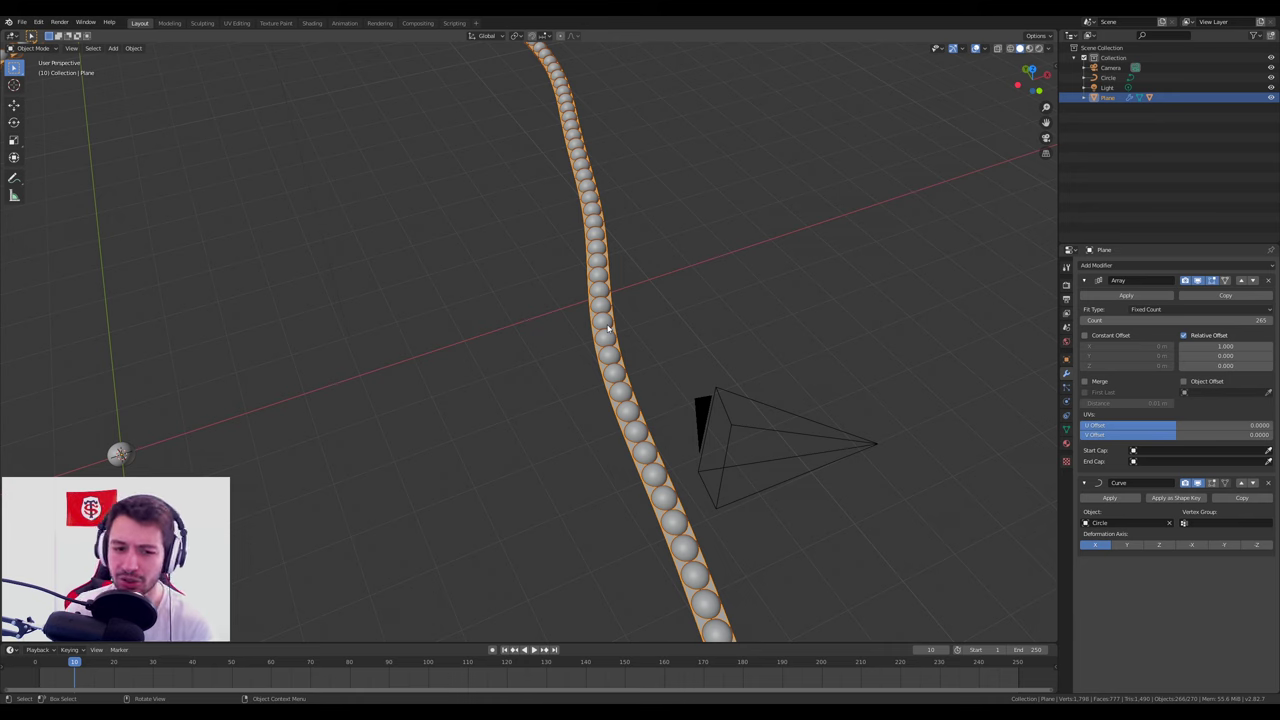
left_click(120, 455)
left_click(606, 290)
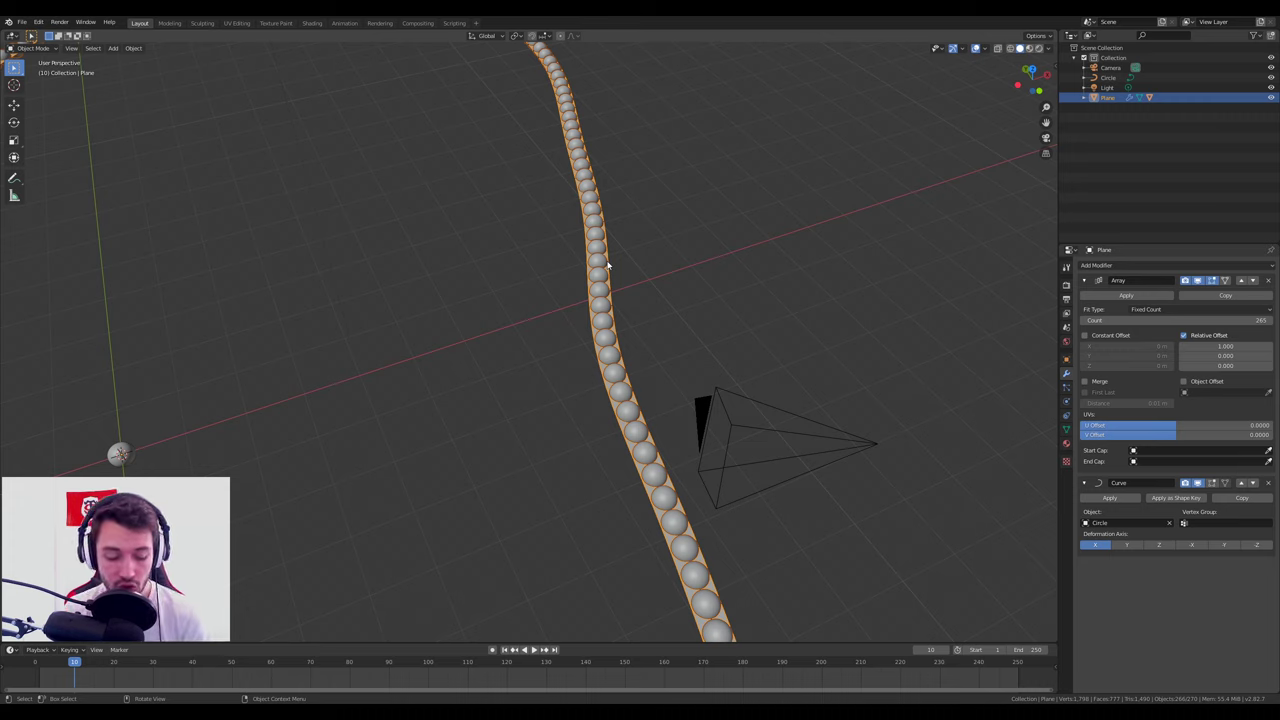
key("ctrl+a")
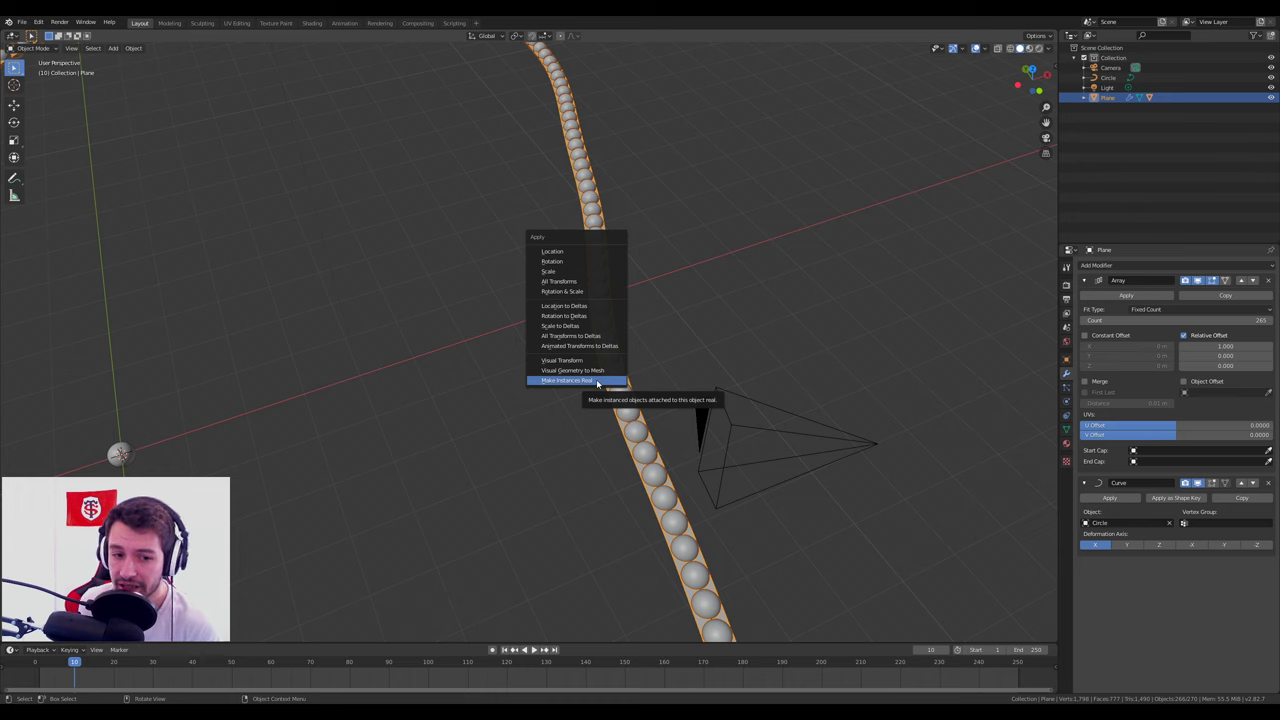
Apply Make Instances Real so each bead becomes a separate sphere, checking individual beads.
left_click(597, 383)
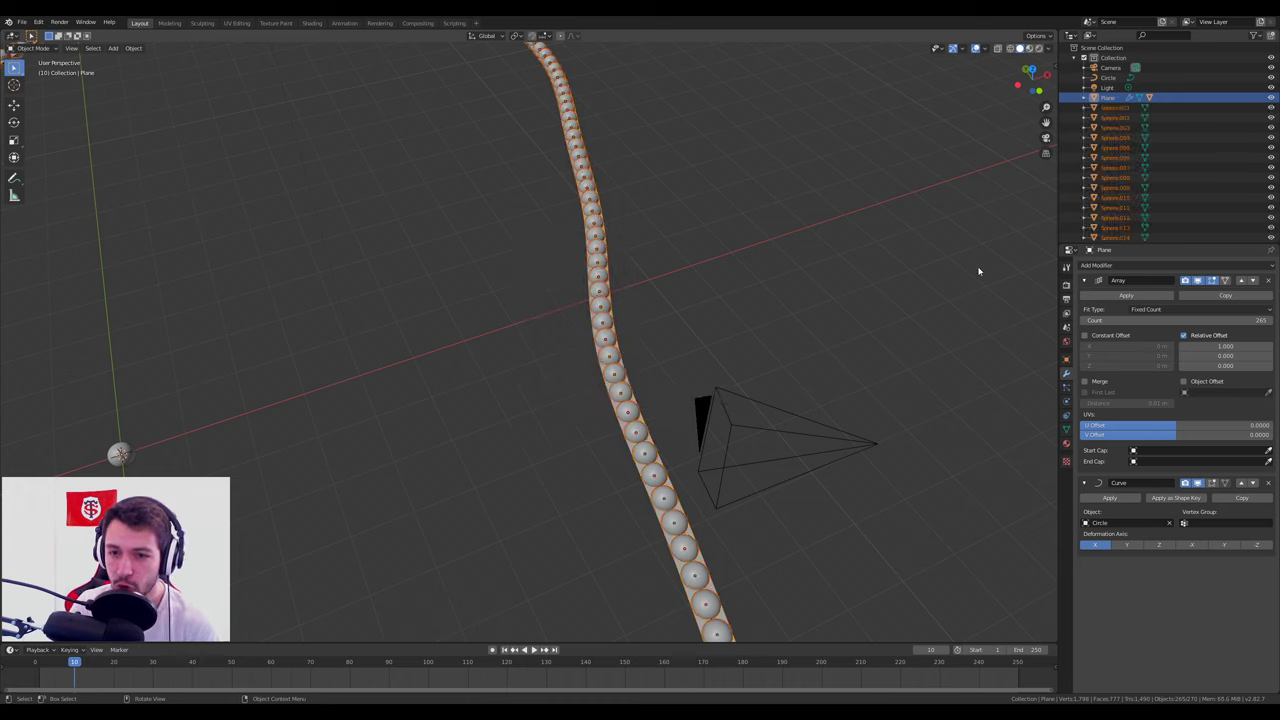
left_click(603, 305)
left_click(605, 293)
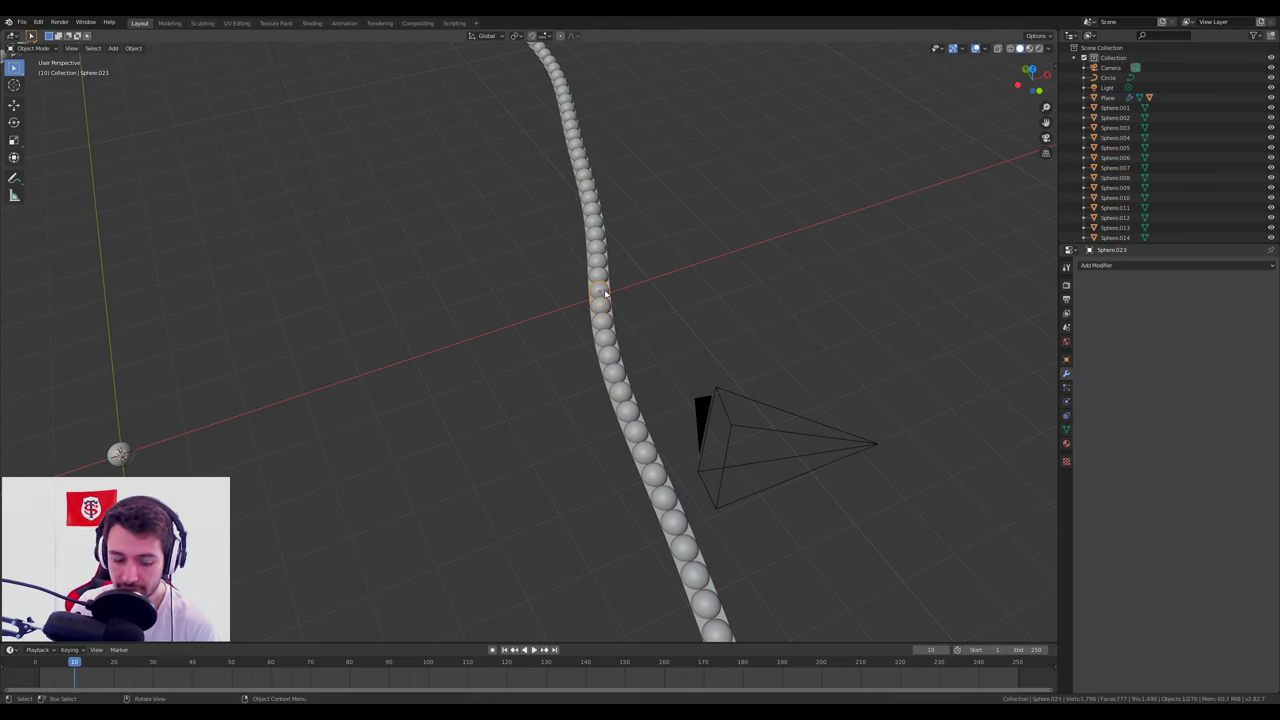
left_click(596, 222)
left_click(597, 233)
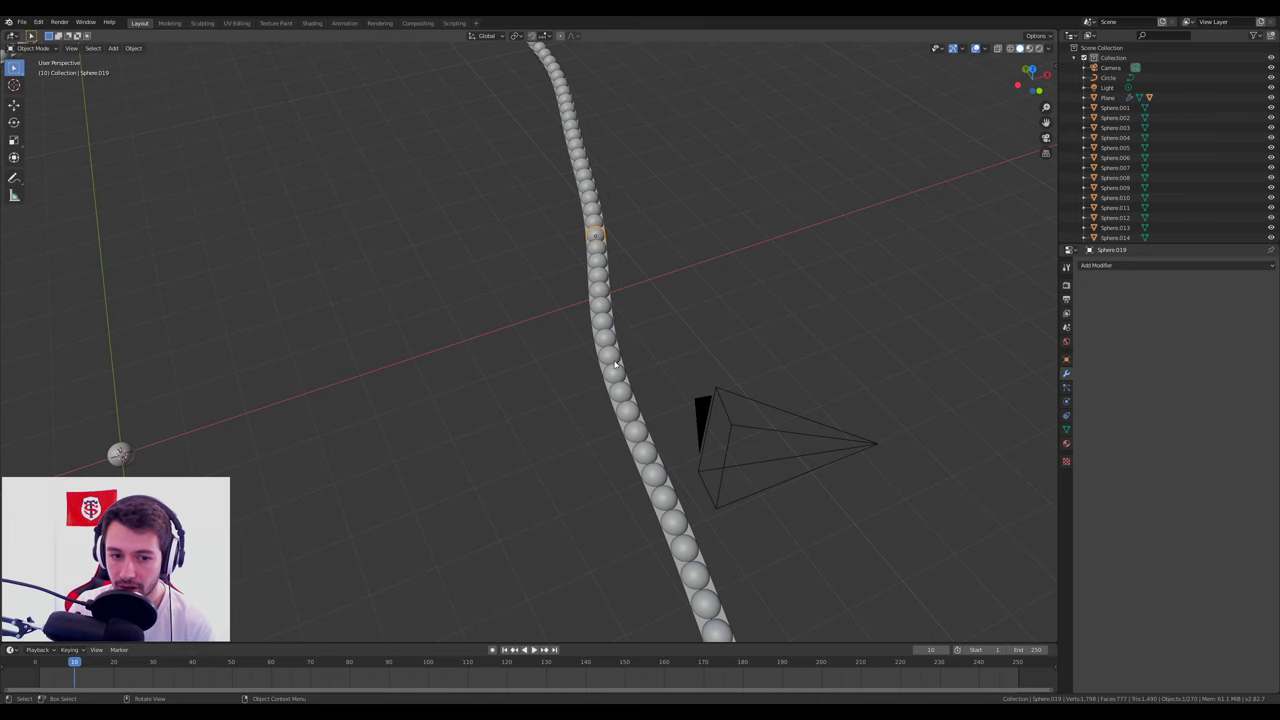
middle_click_drag(616, 363, 692, 320)
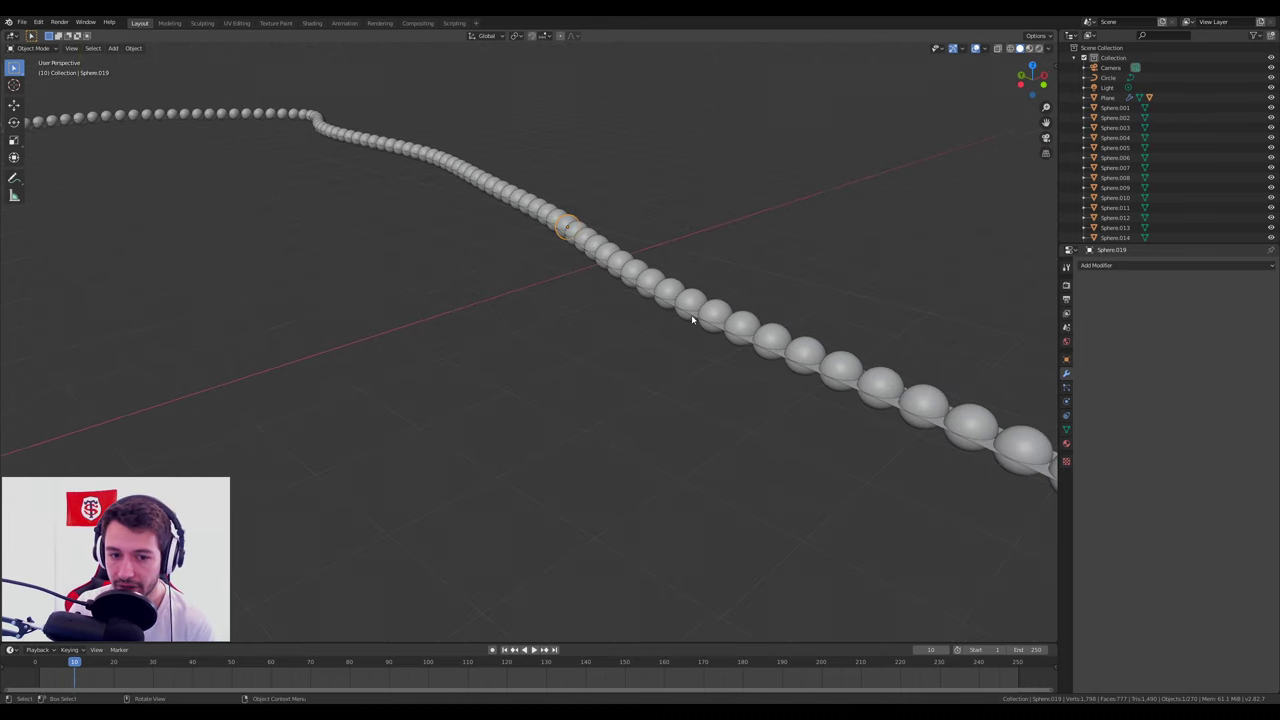
Delete the chain Plane and the original source Sphere.
left_click(692, 320)
mouse_move(692, 320)
middle_mouse_down()
mouse_move(620, 403)
mouse_move(657, 338)
middle_mouse_up()
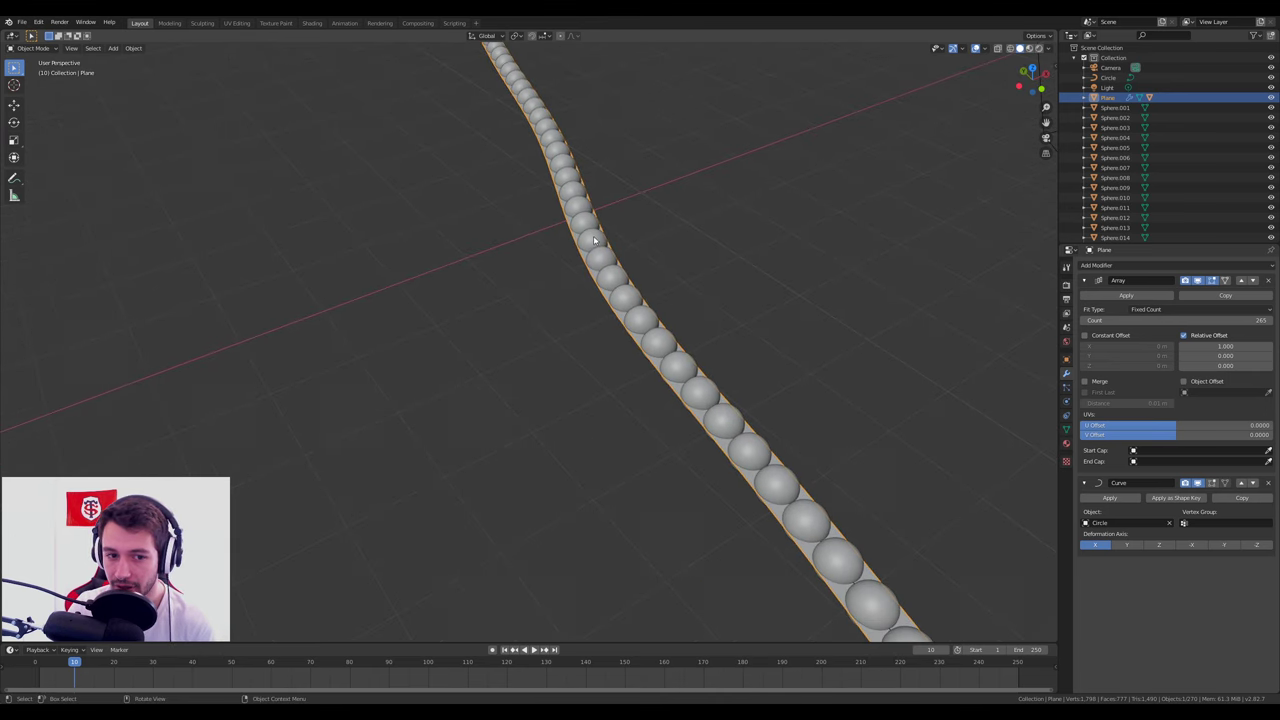
key("Delete")
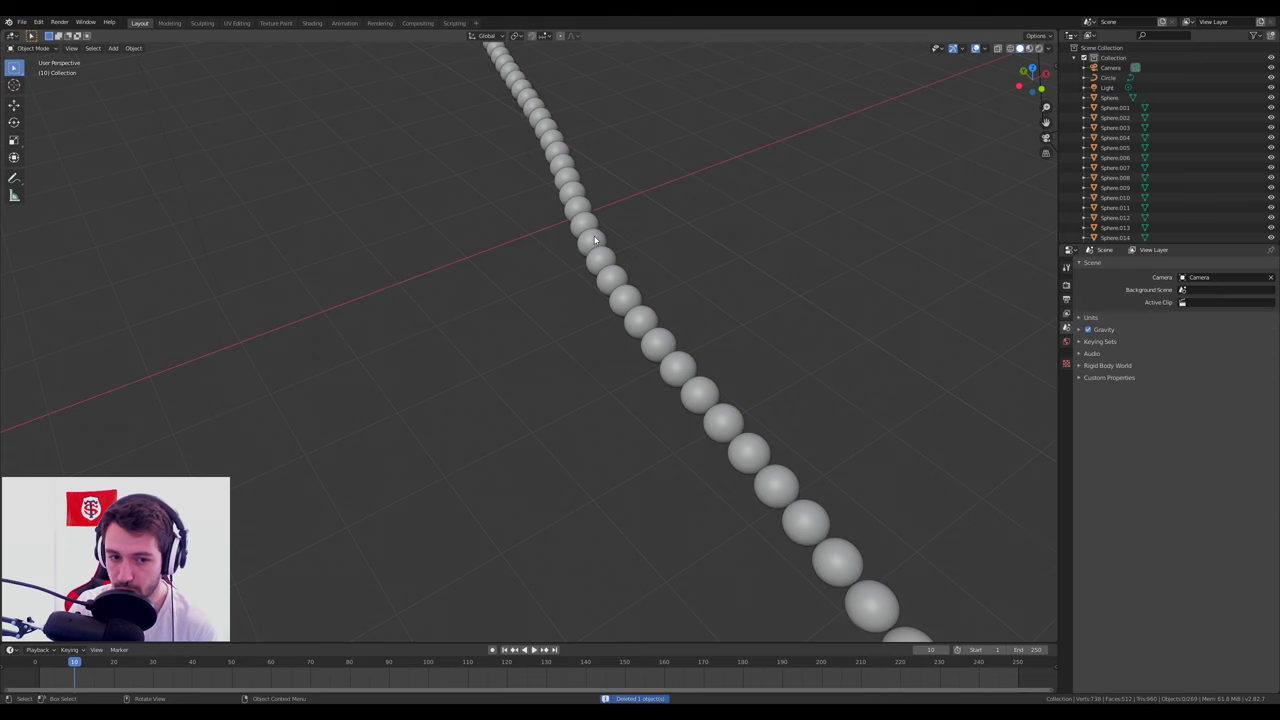
scroll(494, 329, "down", 4)
left_click(291, 388)
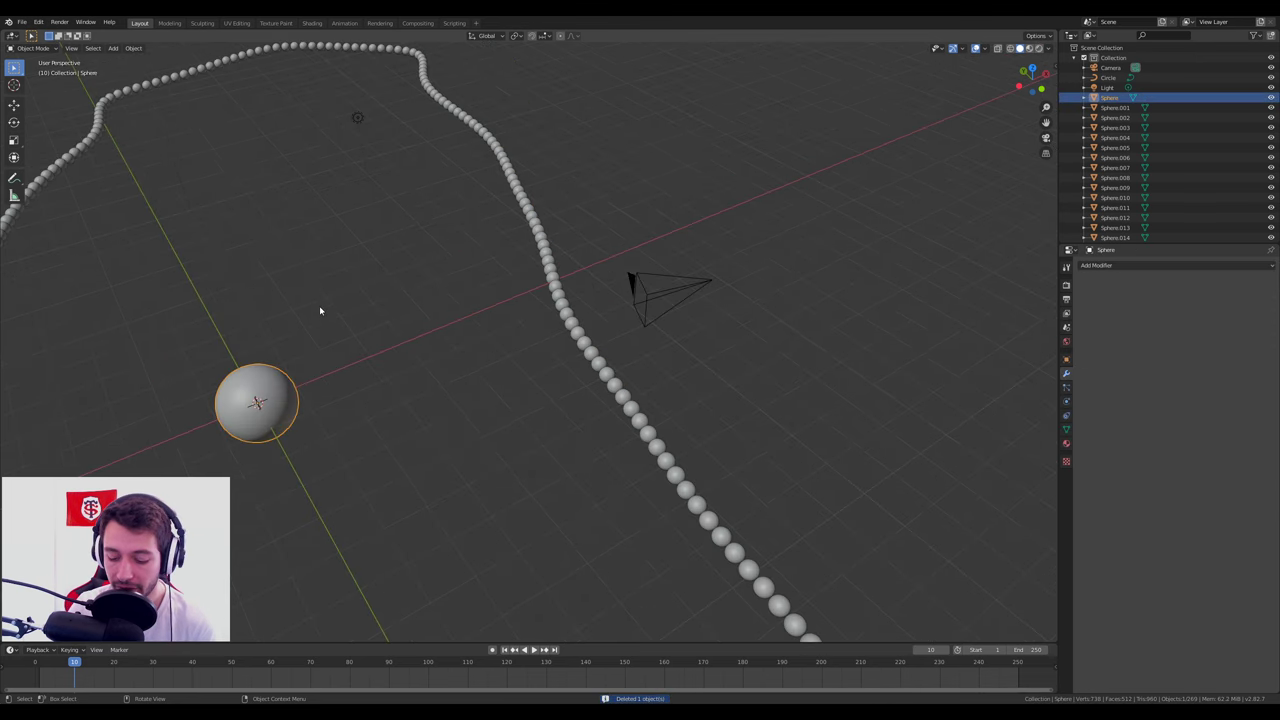
key("Delete")
mouse_move(489, 294)
middle_mouse_down()
mouse_move(543, 320)
mouse_move(650, 317)
middle_mouse_up()
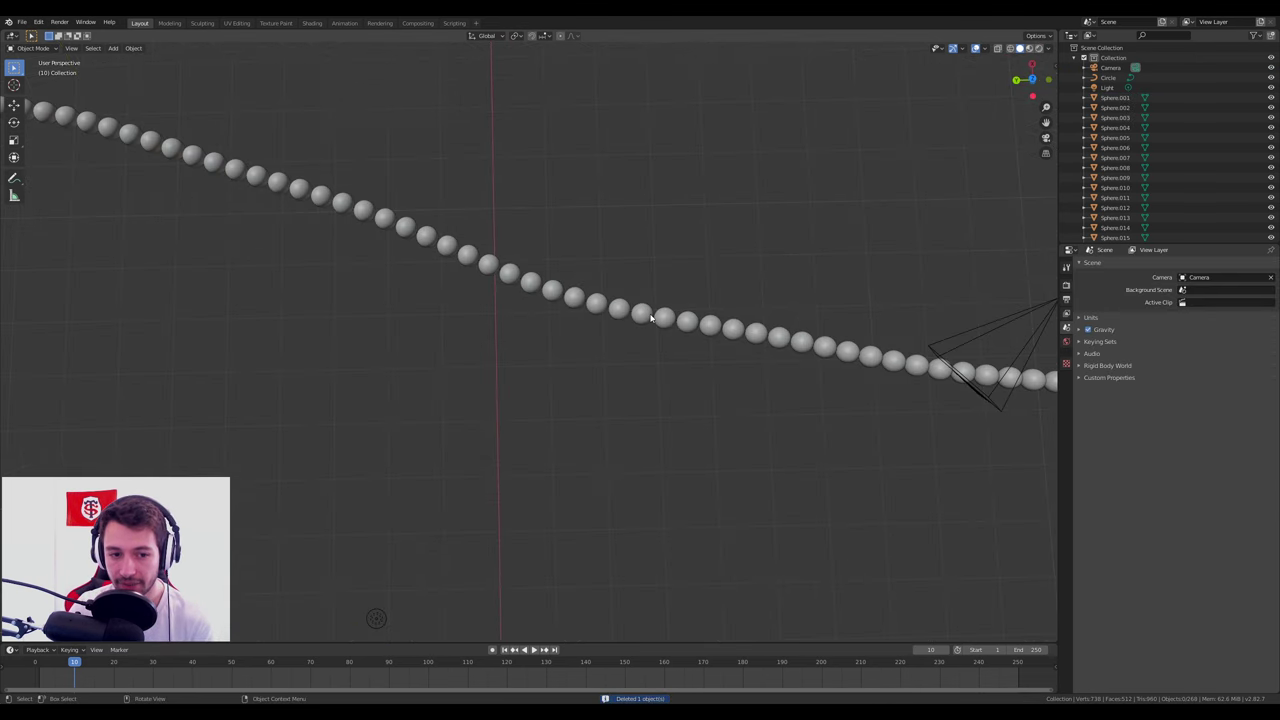
Select all the bead spheres and toggle into and out of Edit Mode.
scroll(650, 318, "up", 5)
scroll(580, 351, "up", 5)
middle_click_drag(580, 349, 607, 346)
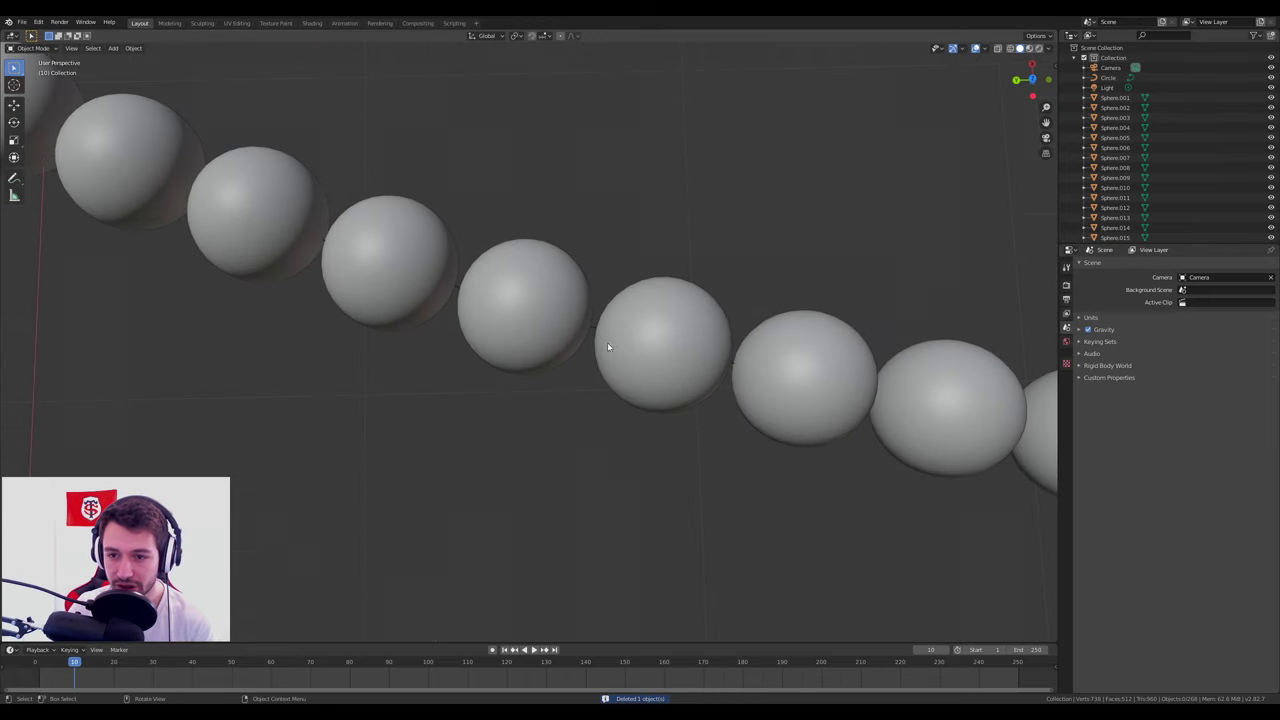
left_click(539, 310)
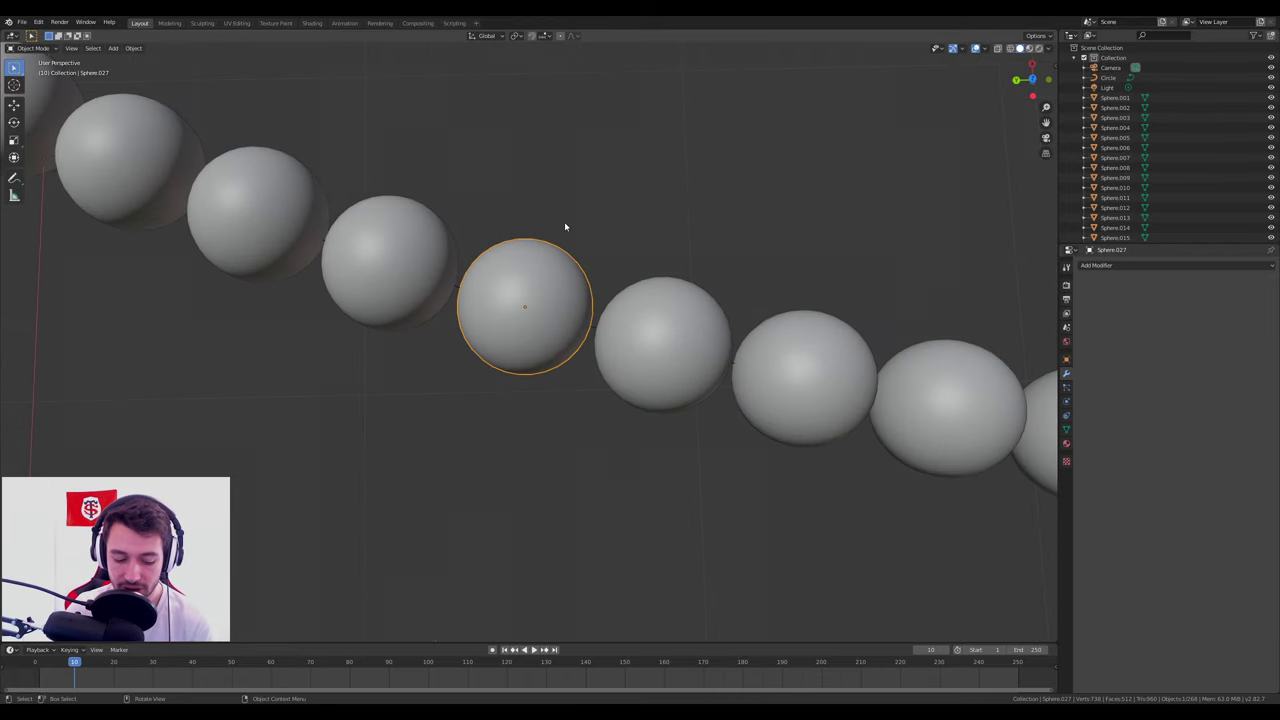
key("a")
key("Tab")
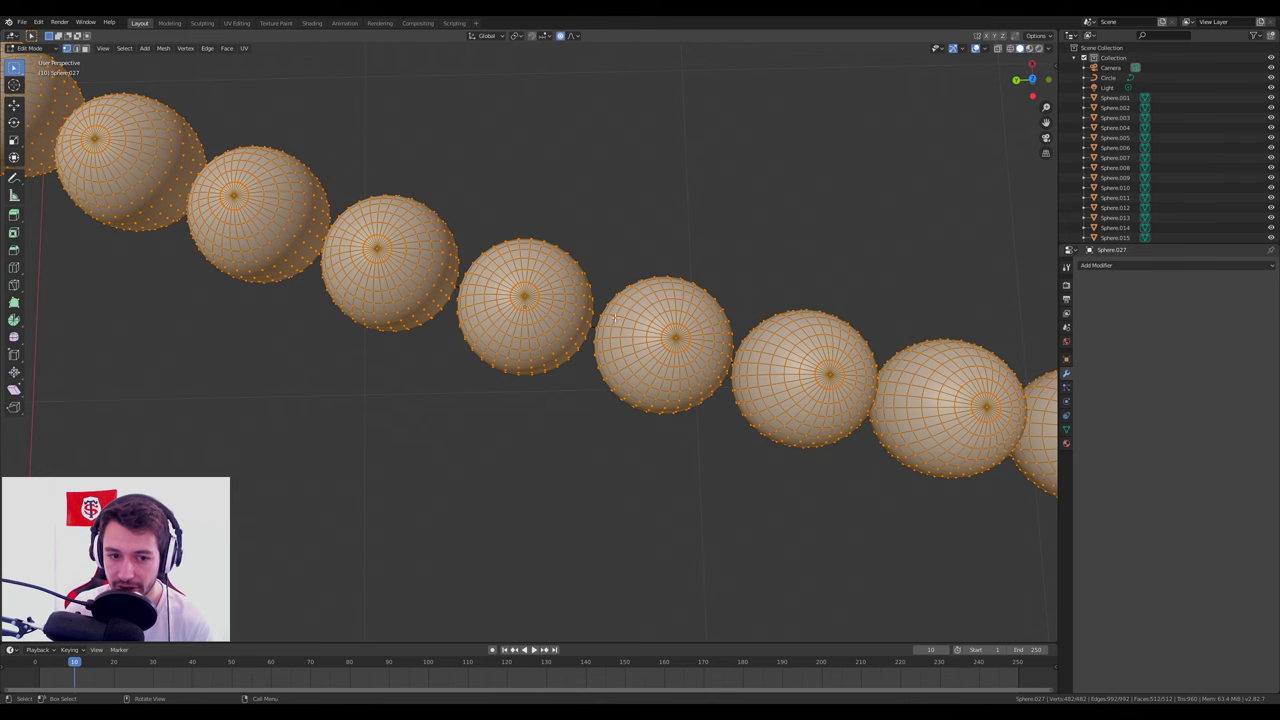
key("Tab")
Shrink all bead sphere meshes to about 0.8 in Edit Mode.
scroll(607, 316, "down", 7)
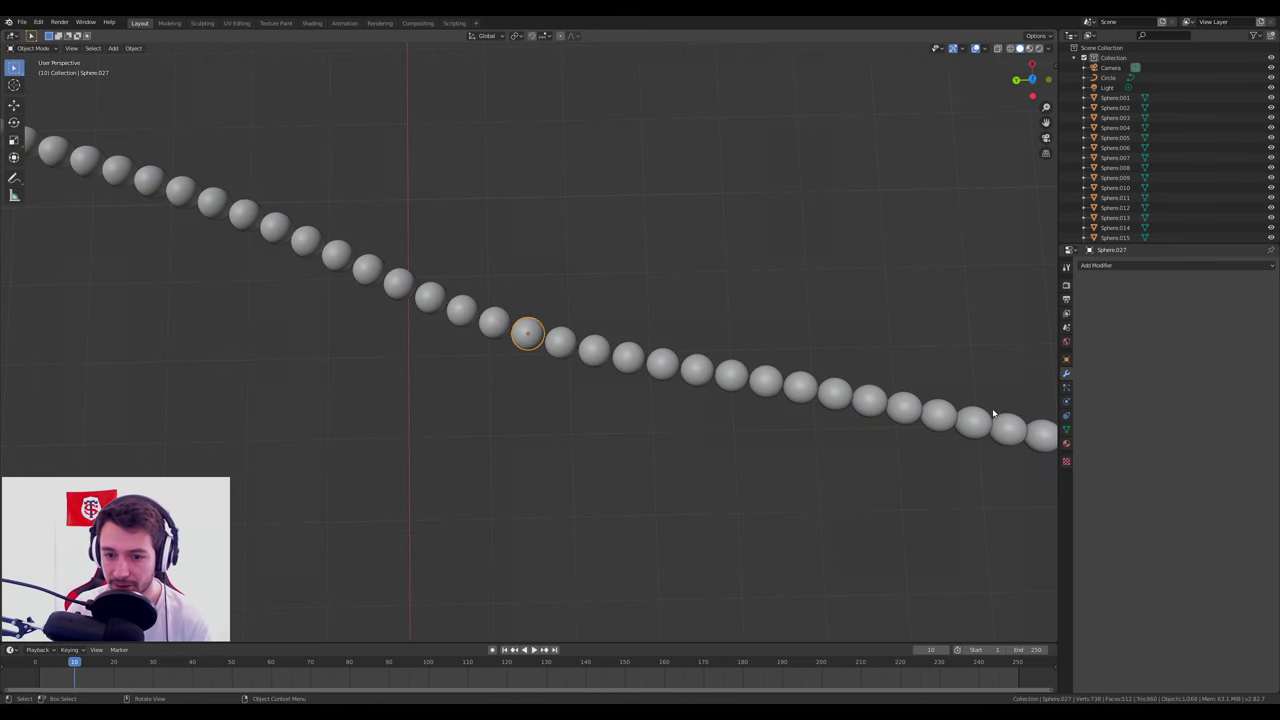
scroll(576, 384, "up", 3)
key("a")
key("Tab")
key("s")
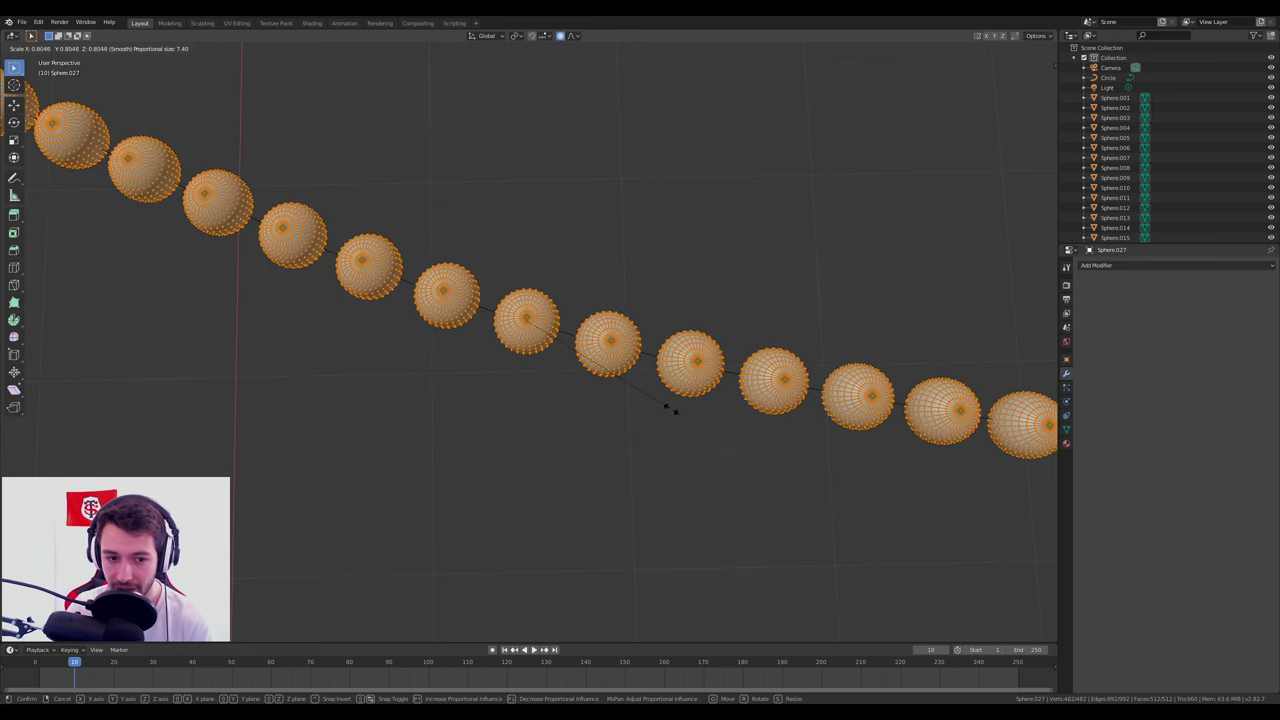
left_click(690, 405)
key("Tab")
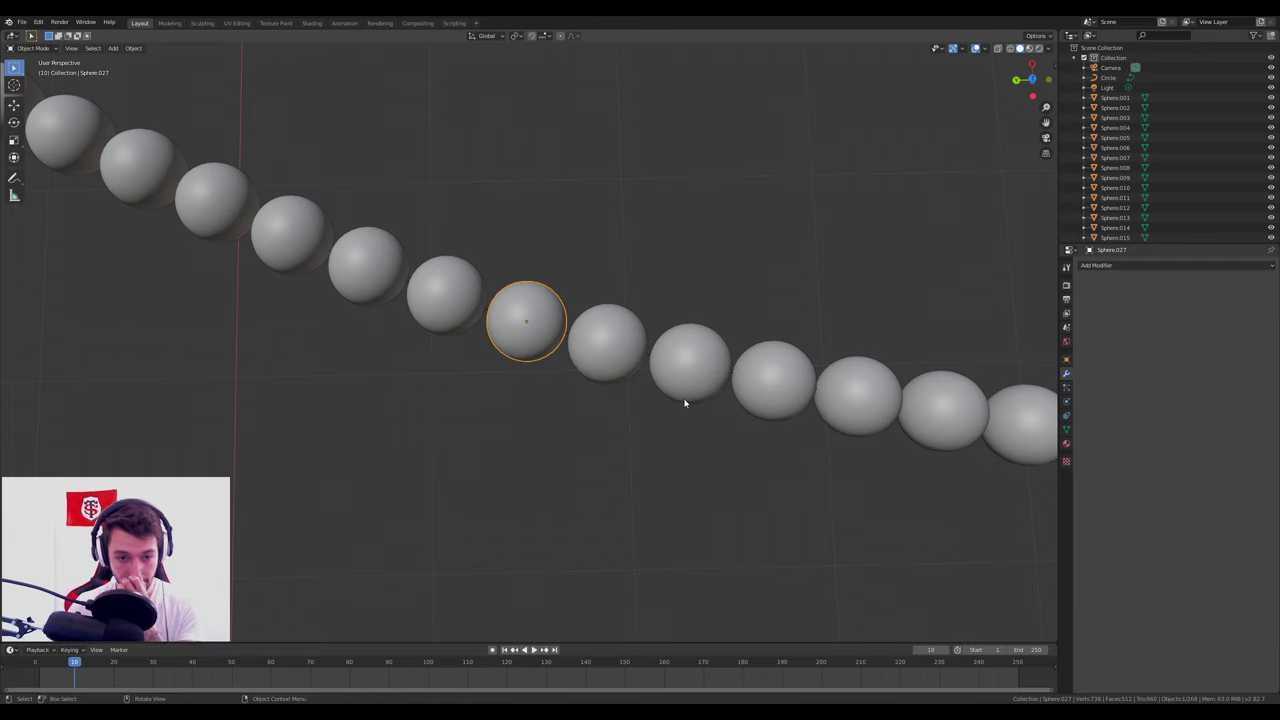
Zoom out and select the Circle path the beads follow.
scroll(692, 380, "up", 4)
scroll(692, 380, "up", 4)
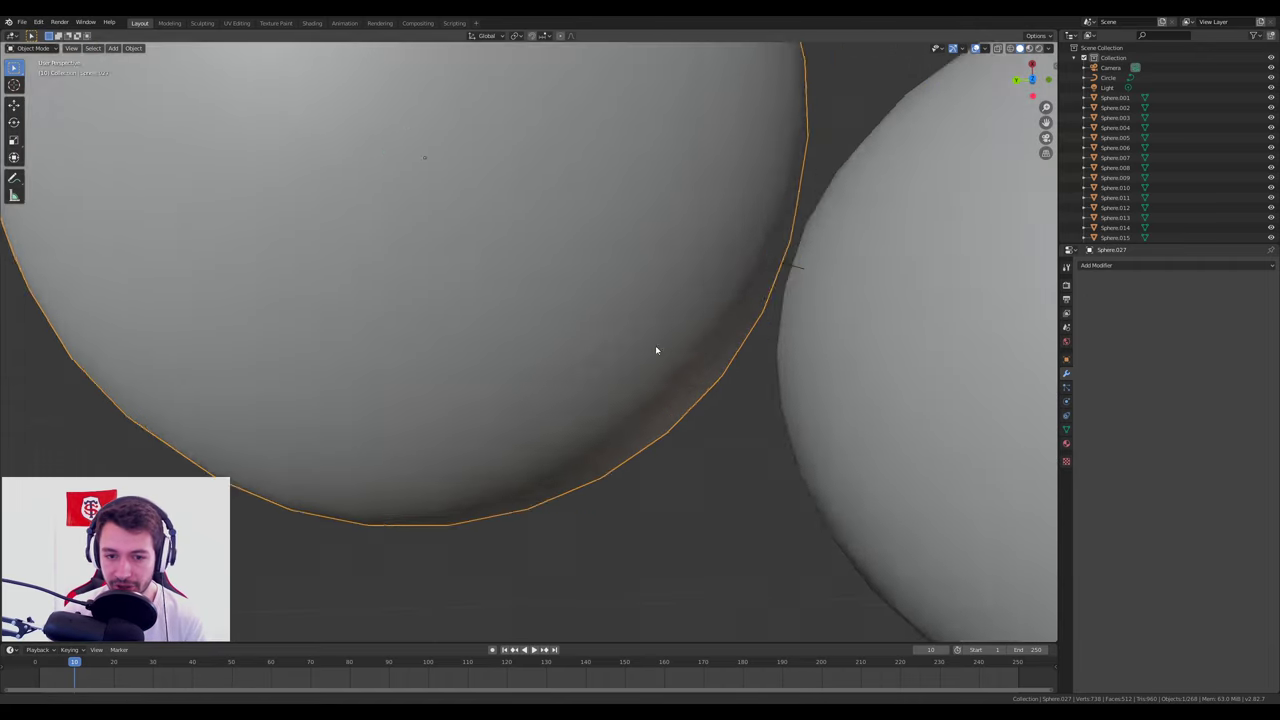
scroll(655, 345, "up", 3)
scroll(549, 300, "down", 4)
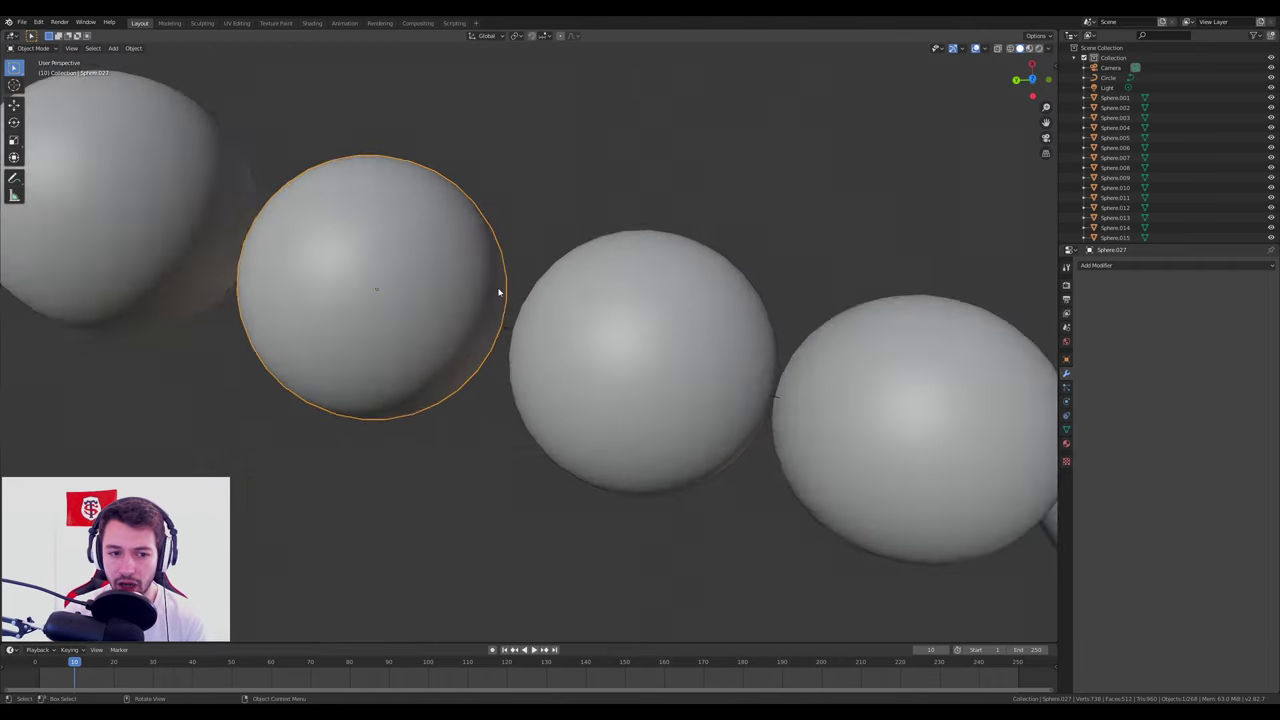
scroll(505, 290, "down", 3)
scroll(514, 300, "down", 3)
scroll(575, 433, "up", 3)
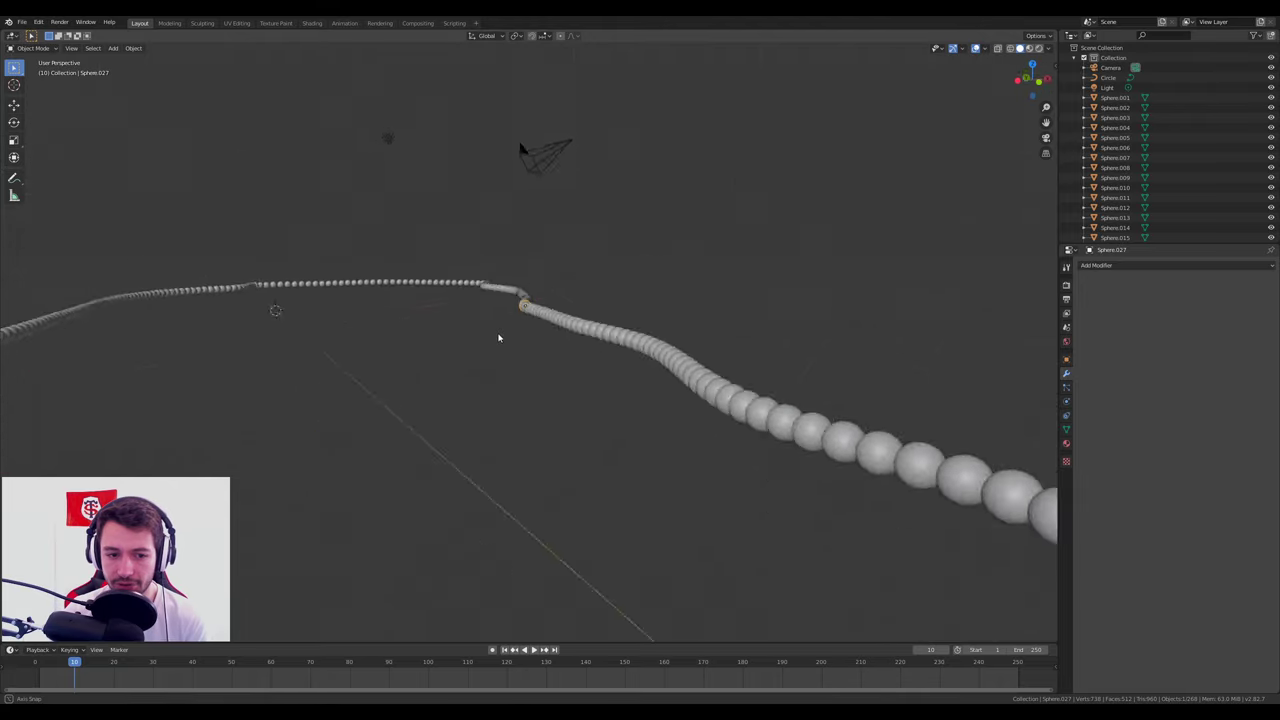
scroll(500, 337, "up", 3)
scroll(600, 360, "up", 3)
scroll(600, 340, "down", 1)
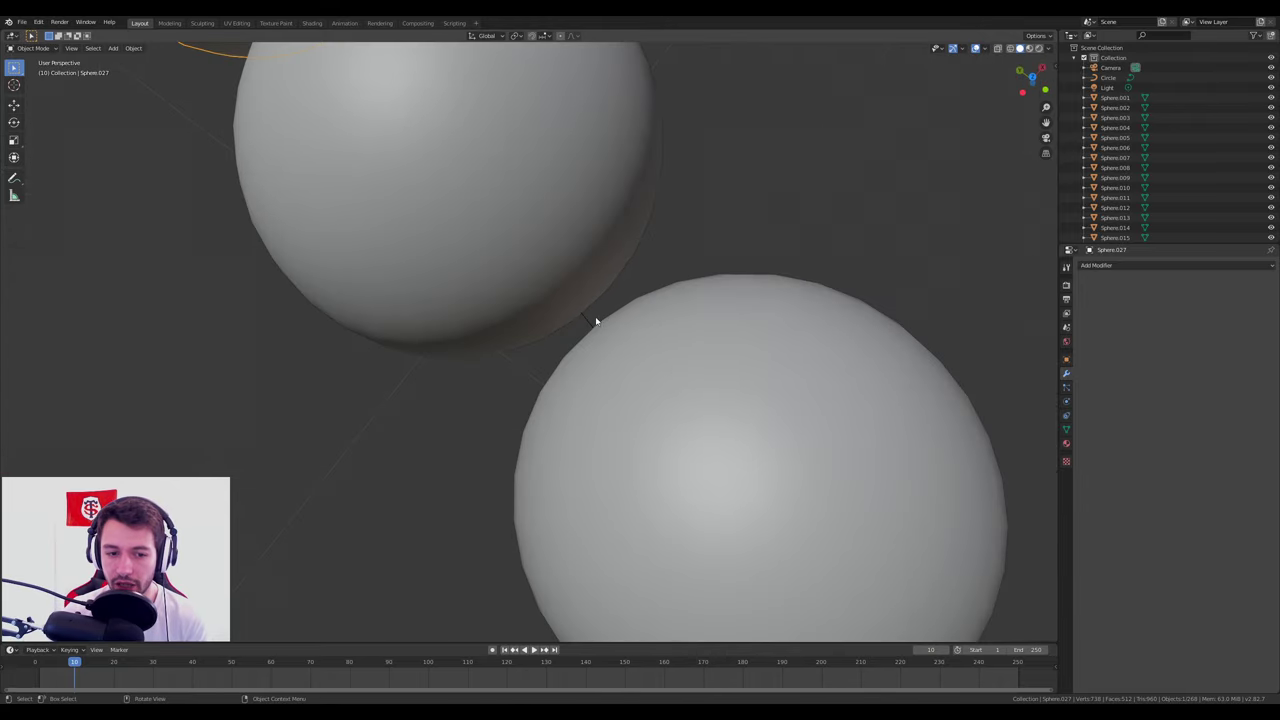
left_click(590, 320)
scroll(590, 323, "down", 8)
scroll(590, 323, "down", 4)
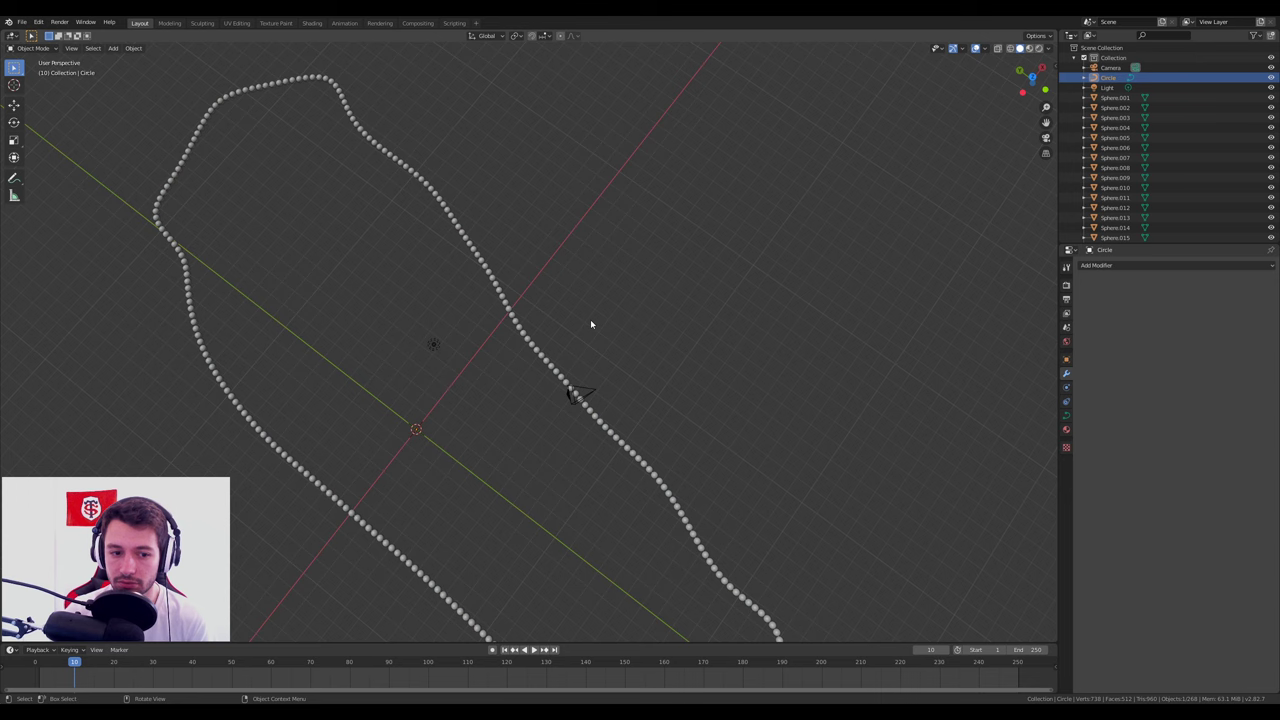
Add a Bezier Circle at the origin and scale it down to about 0.32.
key("shift+a")
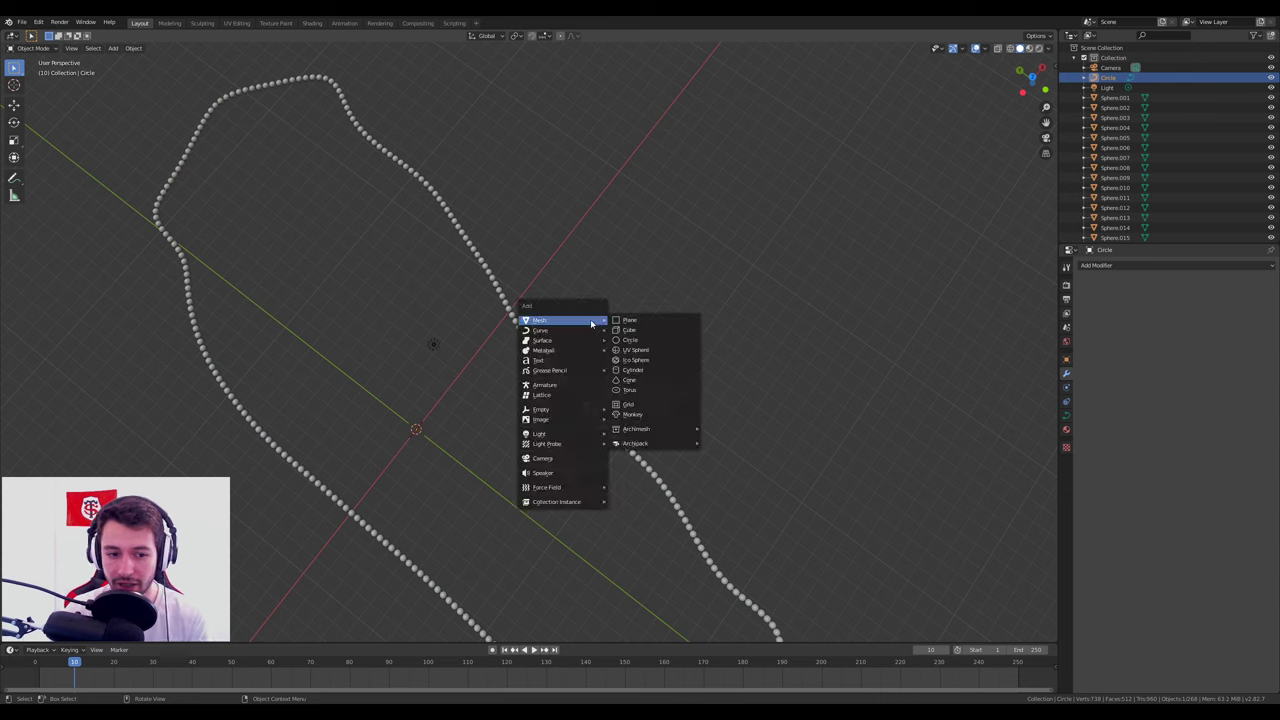
mouse_move(541, 330)
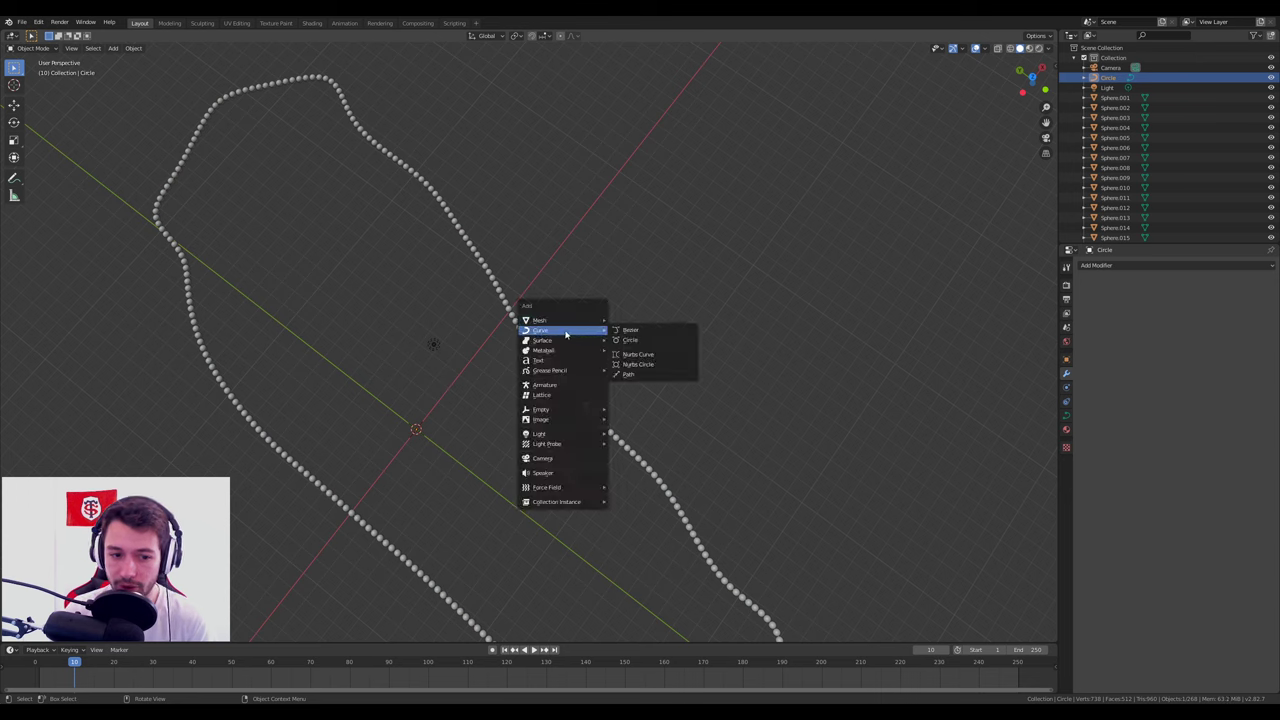
left_click(630, 340)
scroll(495, 505, "up", 2)
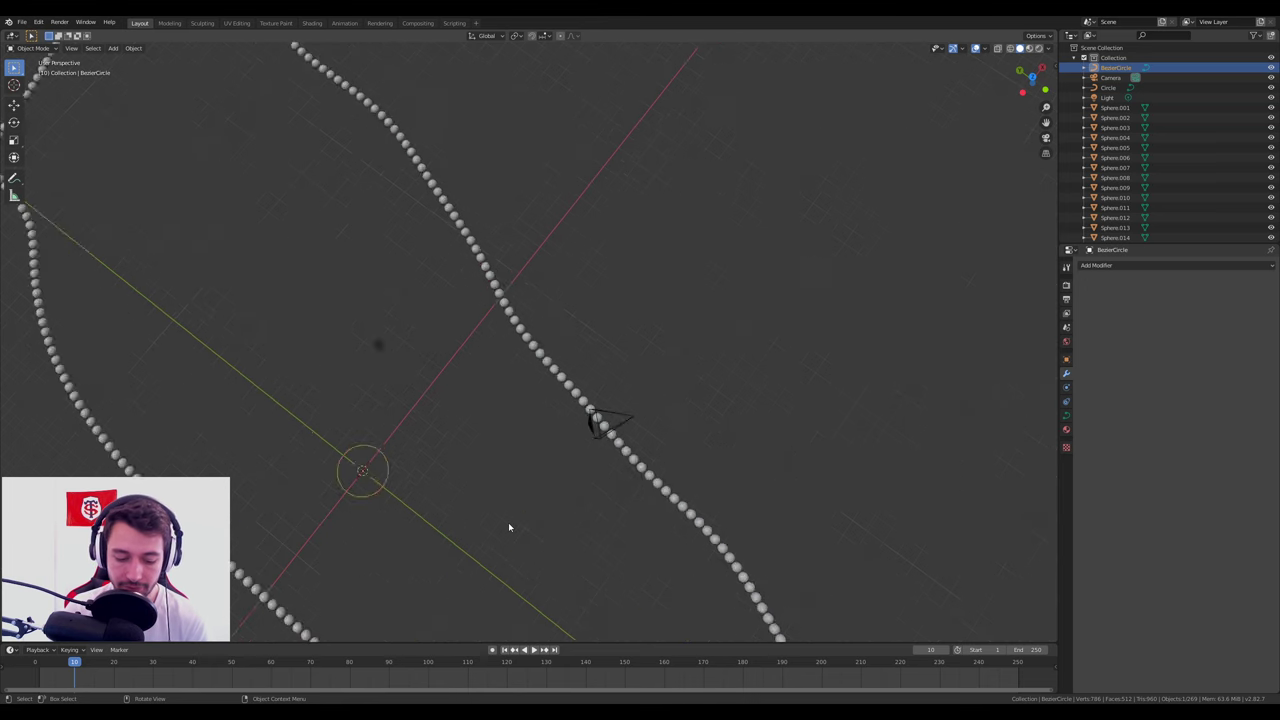
scroll(508, 527, "up", 2)
key("s")
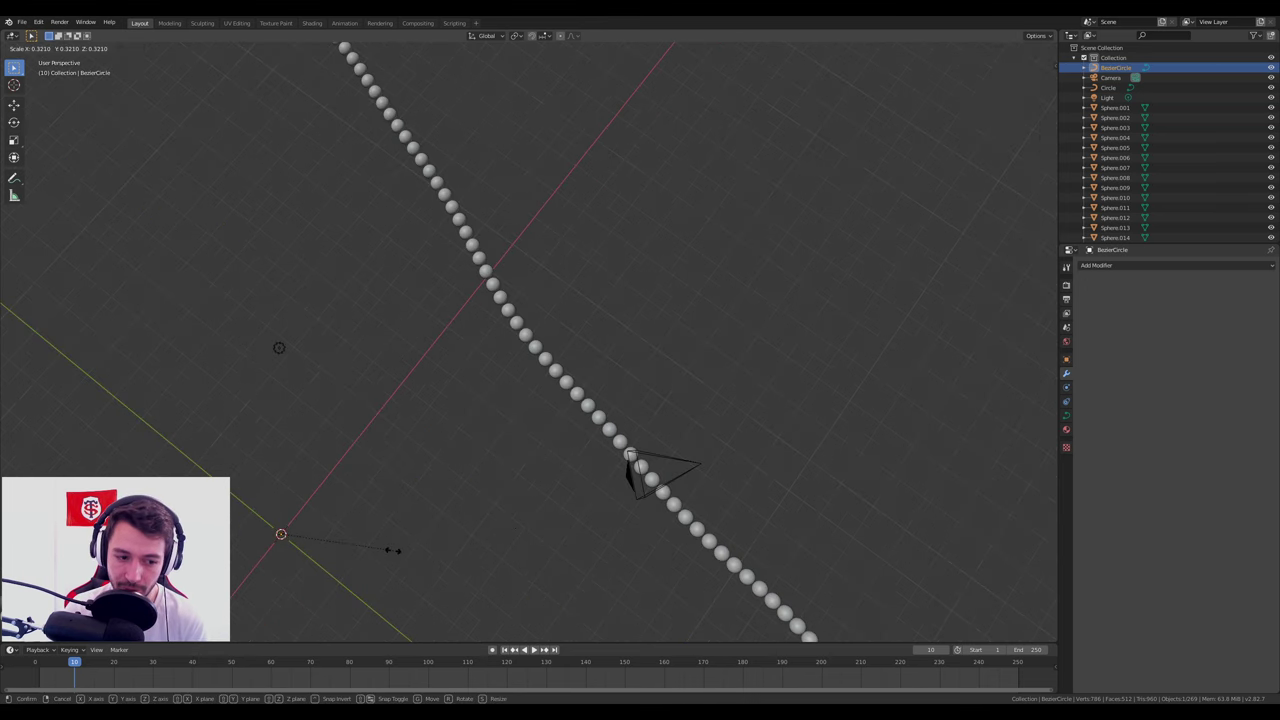
left_click(393, 550)
Reselect the Circle path and show its Object Data curve settings.
scroll(608, 308, "up", 3)
scroll(608, 308, "up", 3)
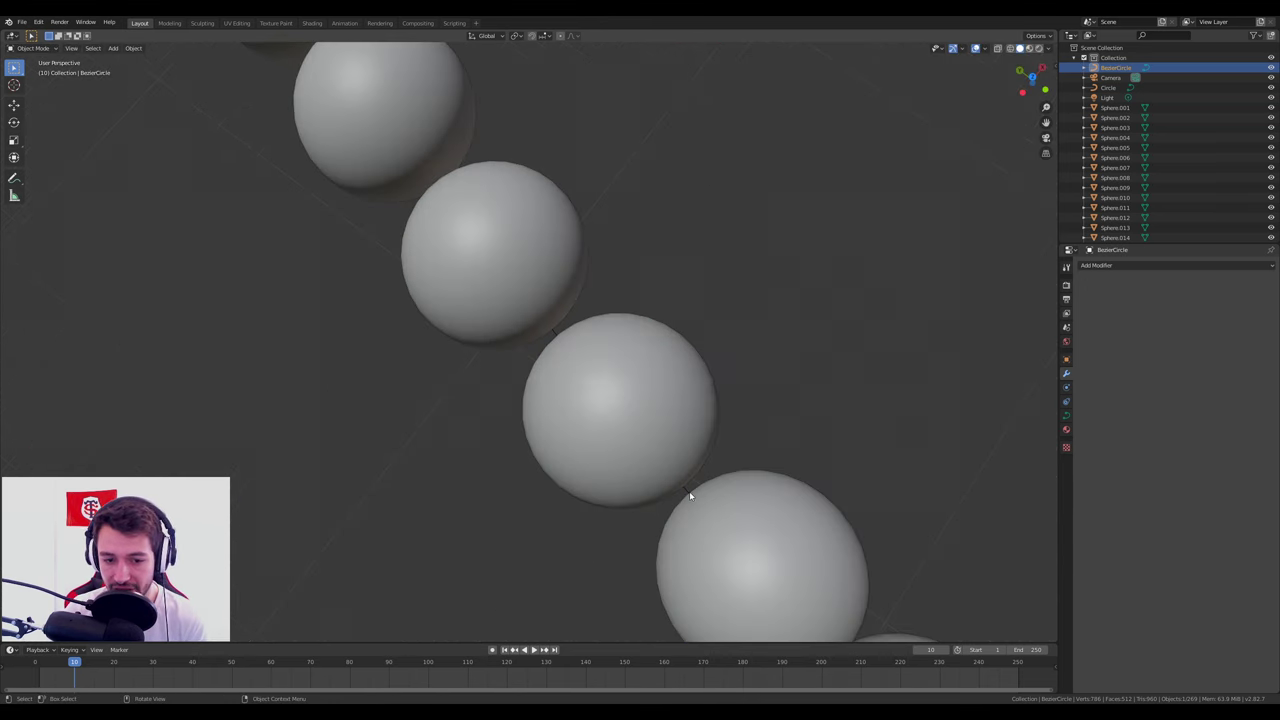
left_click(689, 494)
scroll(520, 515, "down", 8)
scroll(488, 523, "down", 5)
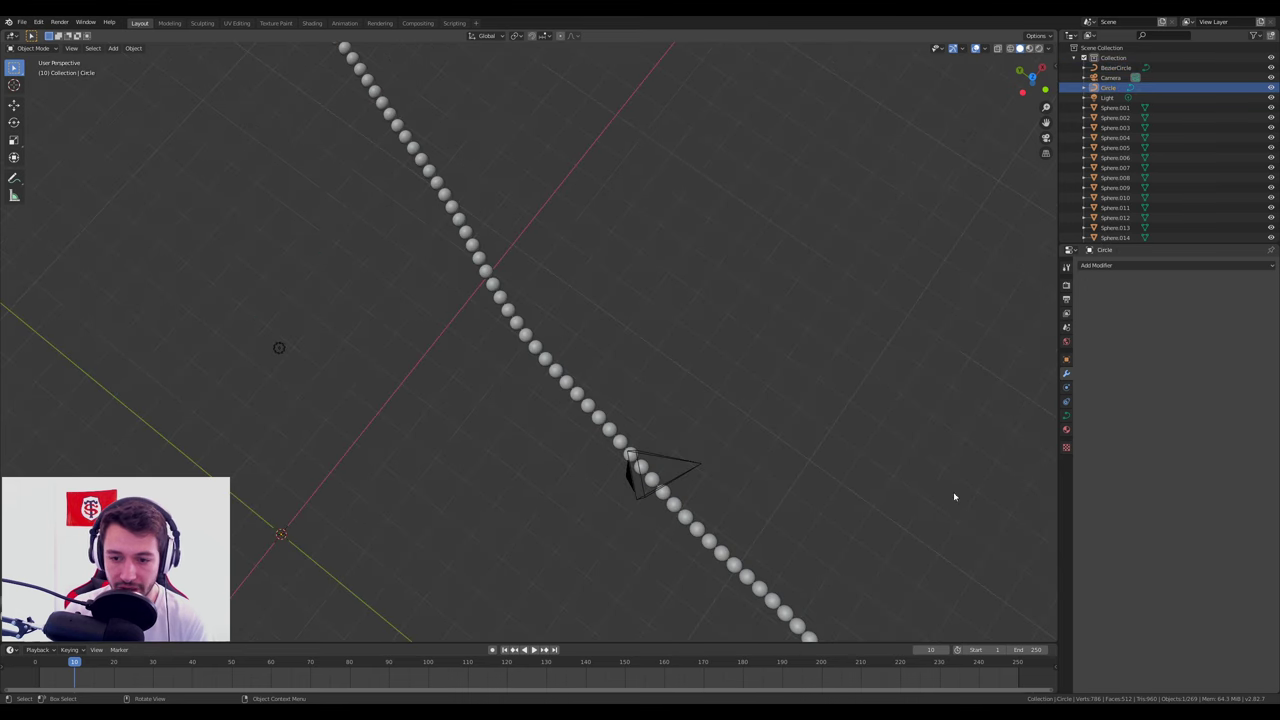
left_click(1065, 416)
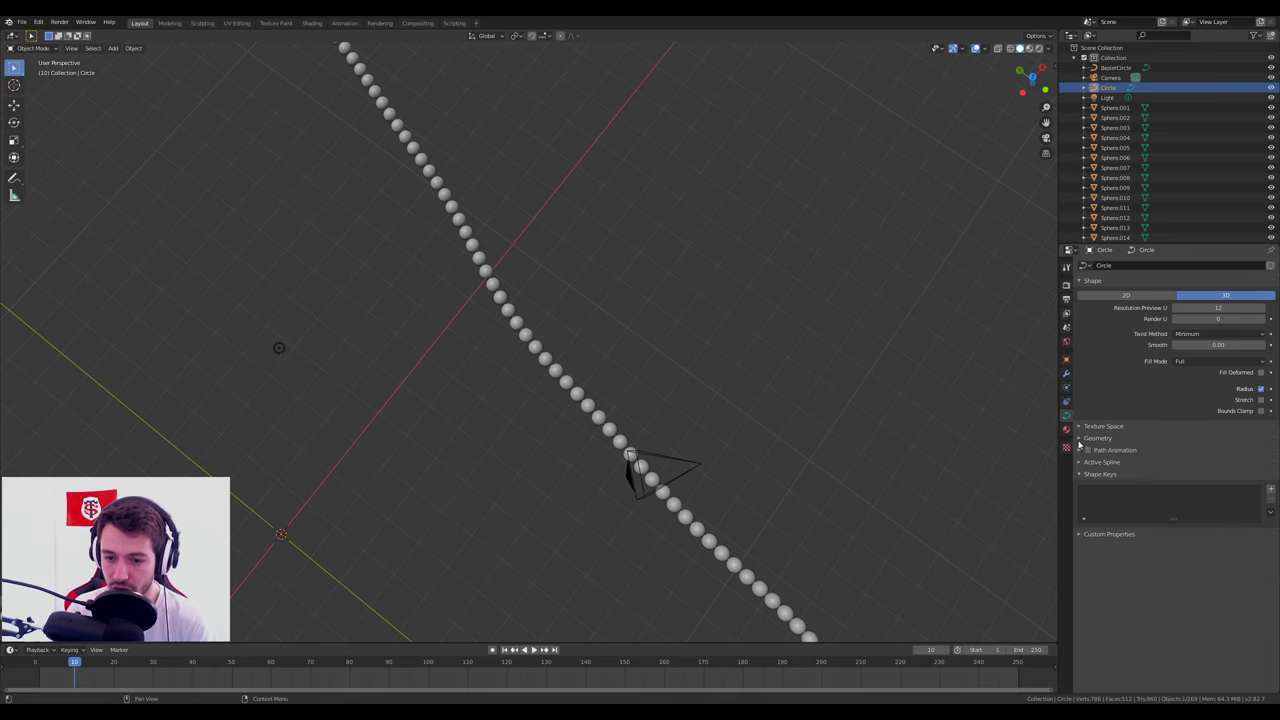
Set the Circle's Geometry Bevel Object to BezierCircle with the eyedropper, then select BezierCircle.
left_click(1080, 439)
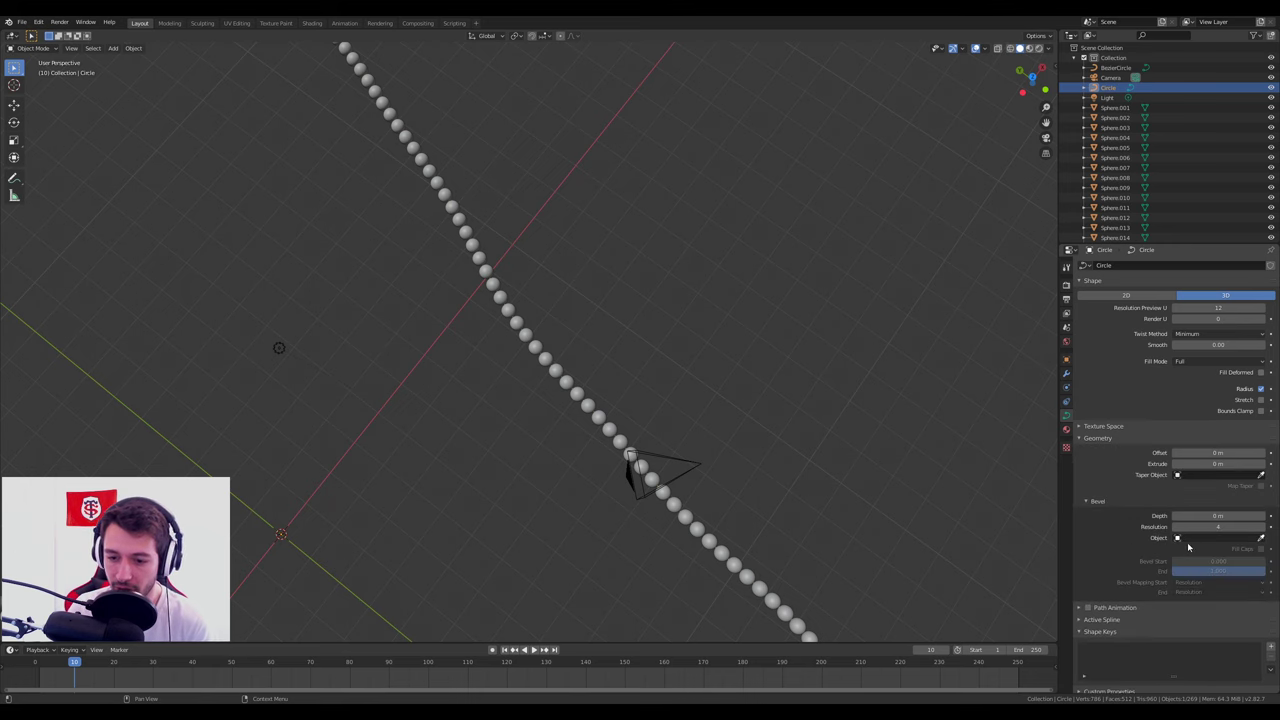
key("KP_Decimal")
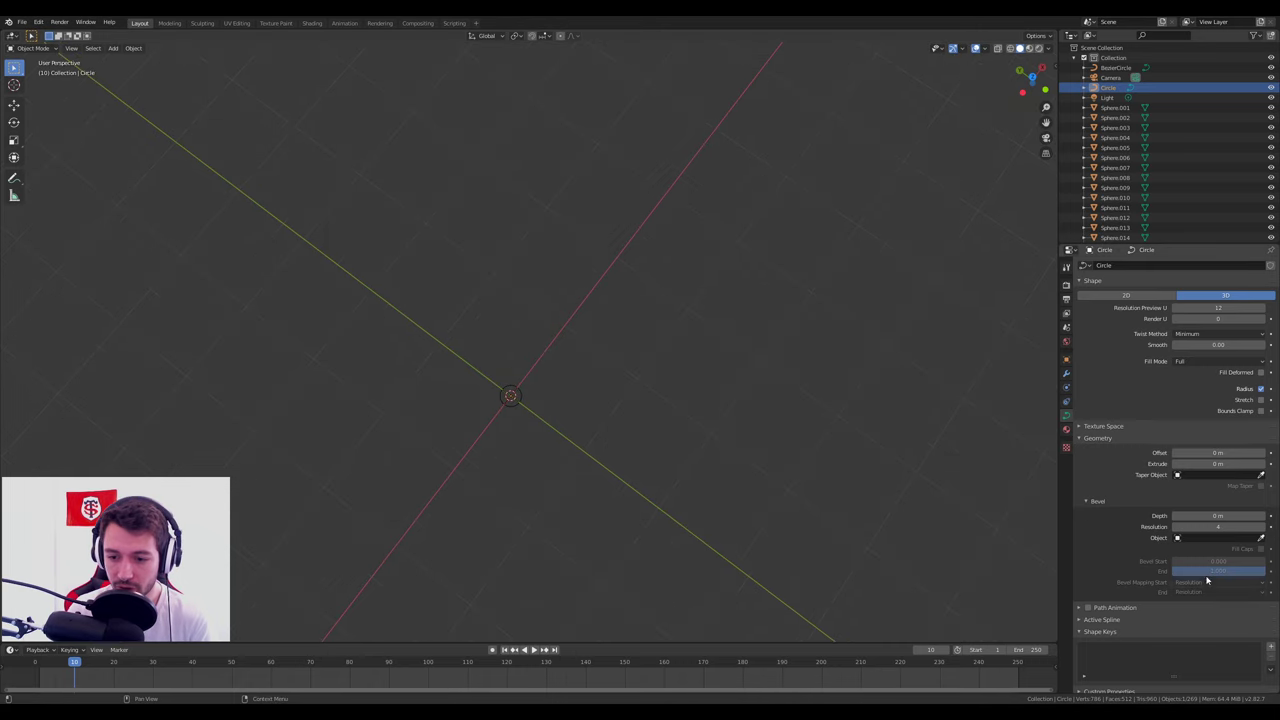
left_click(1261, 537)
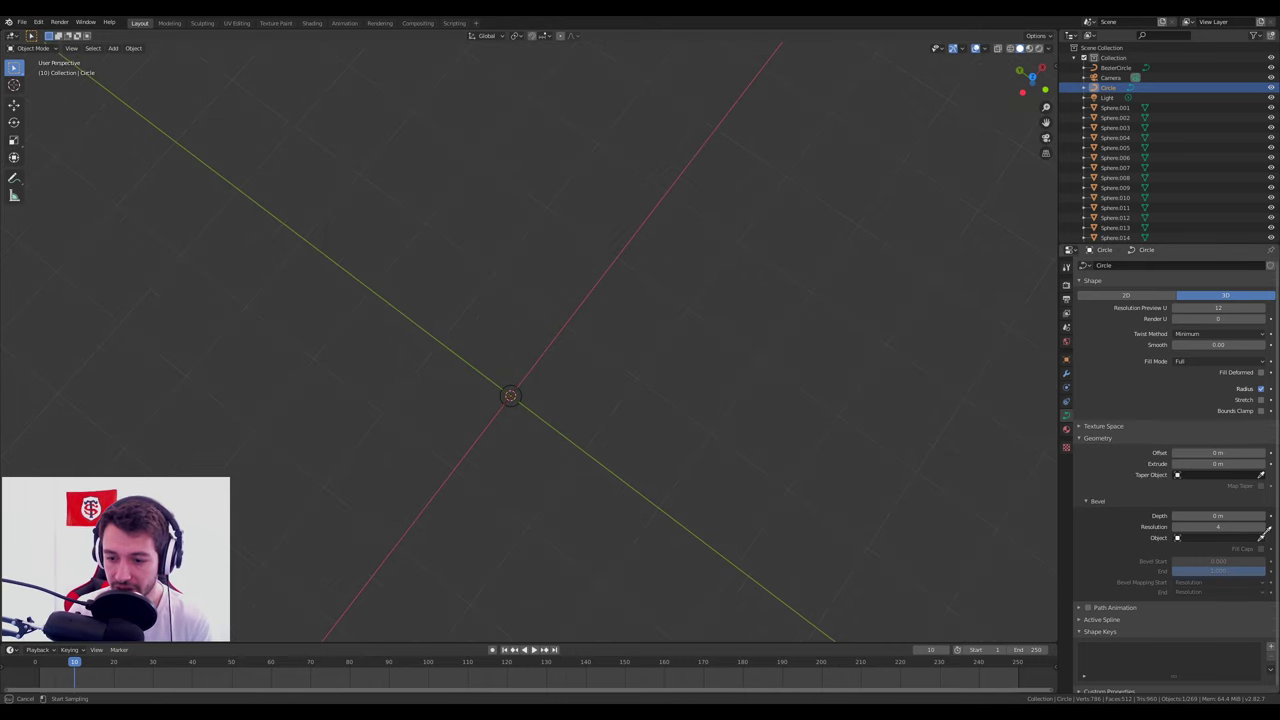
left_click(510, 392)
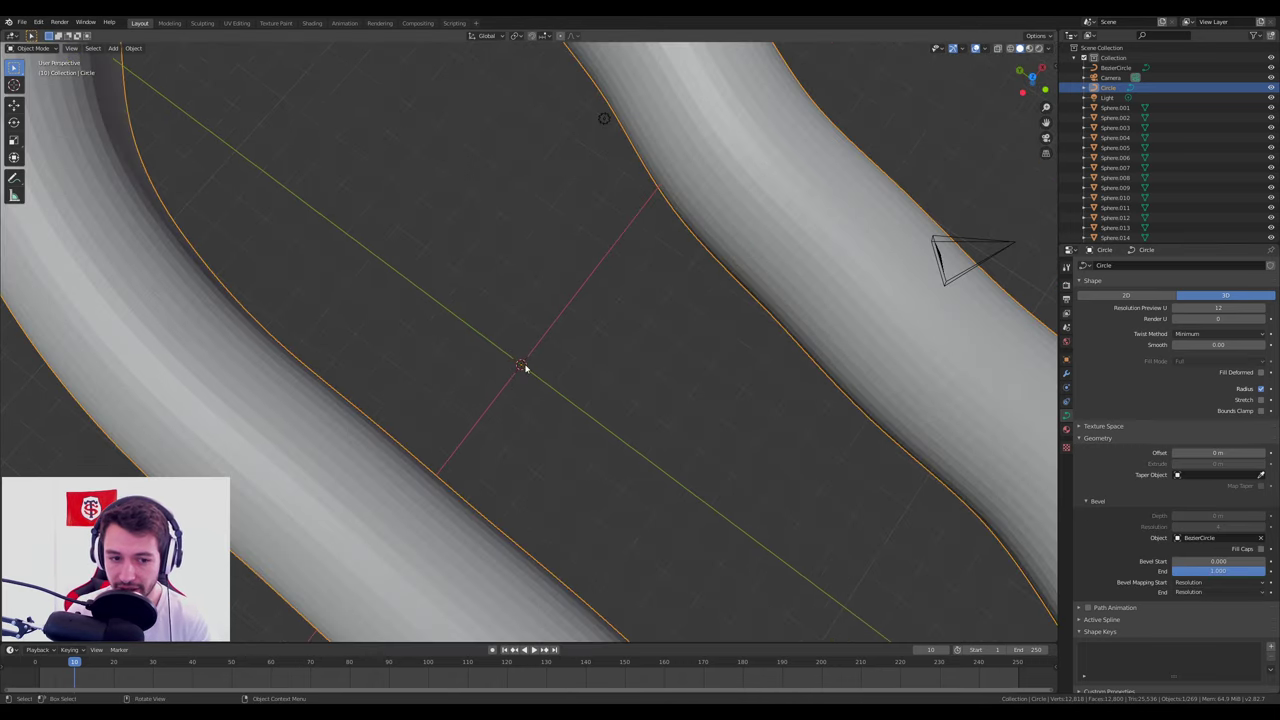
left_click(524, 365)
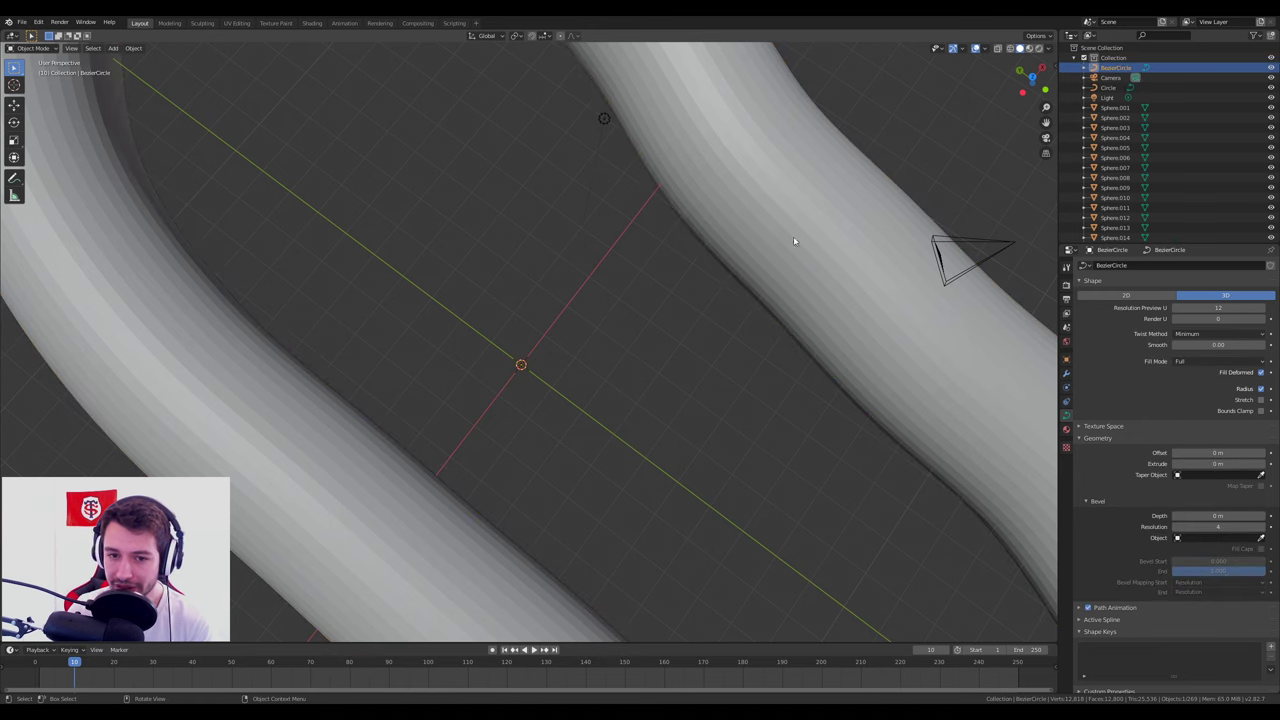
Scale the BezierCircle profile down so the tube becomes a thin cord.
key("s")
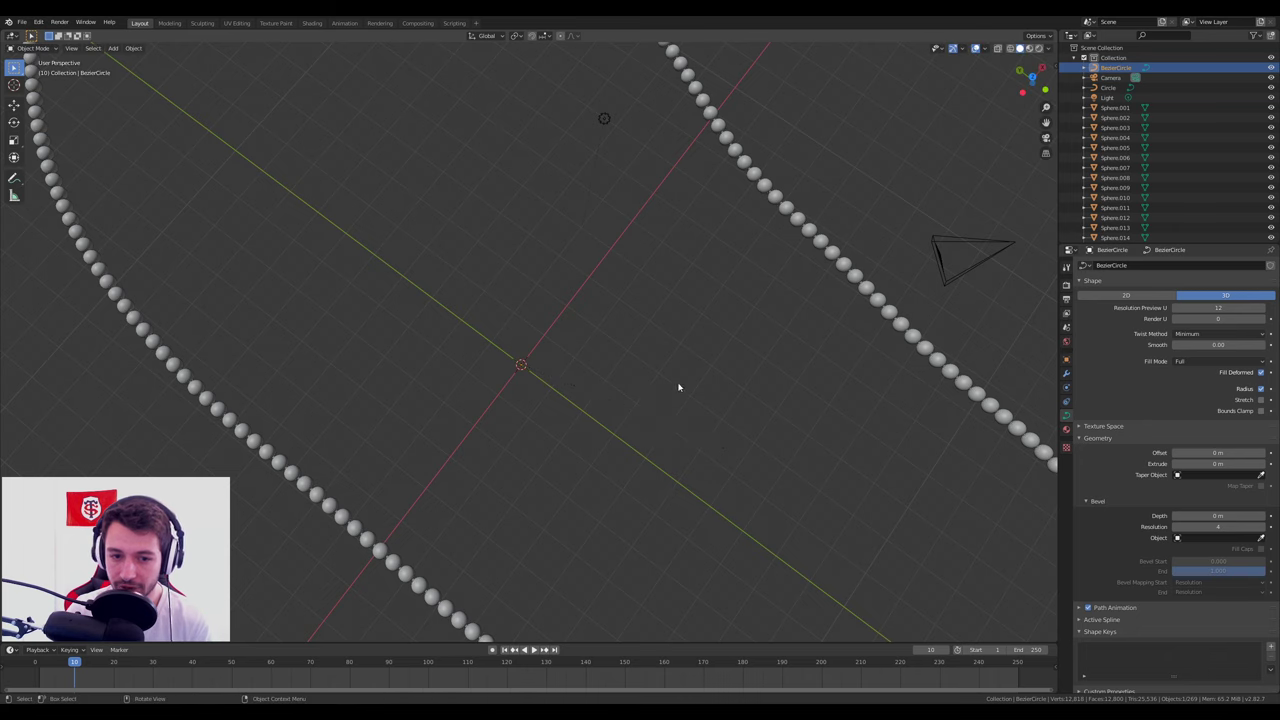
scroll(680, 388, "up", 3)
scroll(634, 357, "up", 2)
scroll(628, 362, "up", 2)
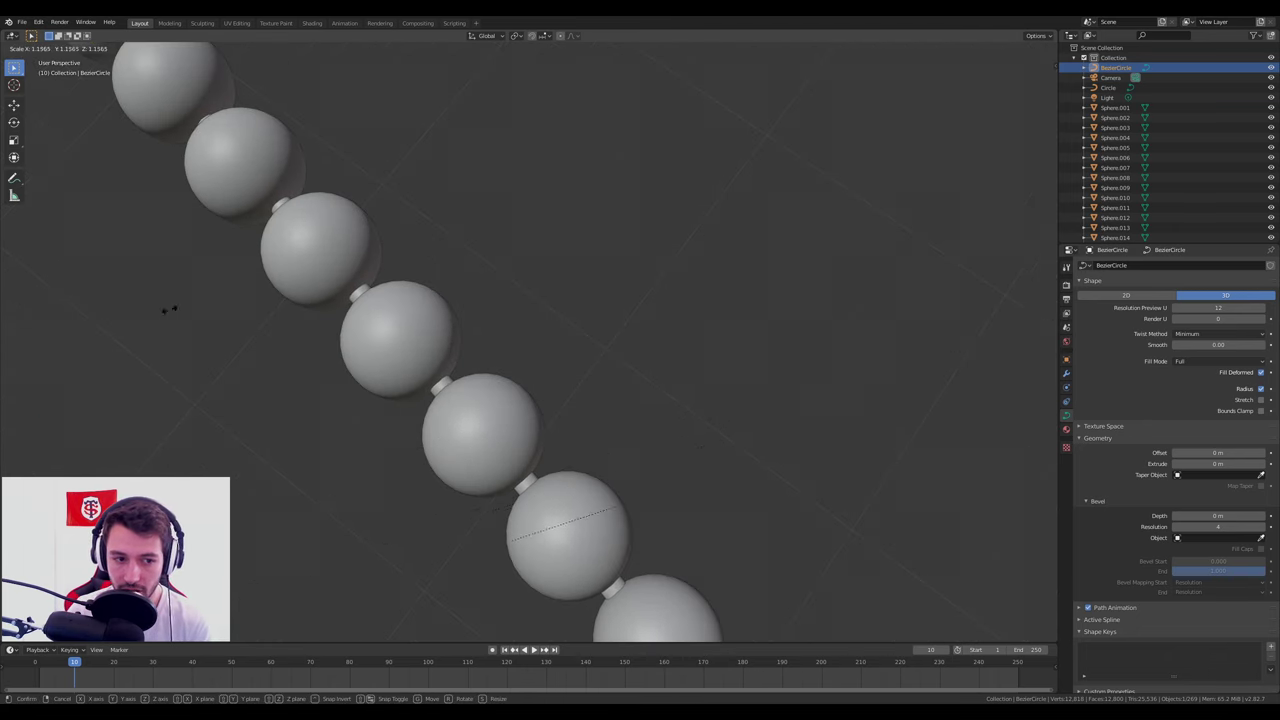
left_click(886, 451)
scroll(488, 462, "down", 5)
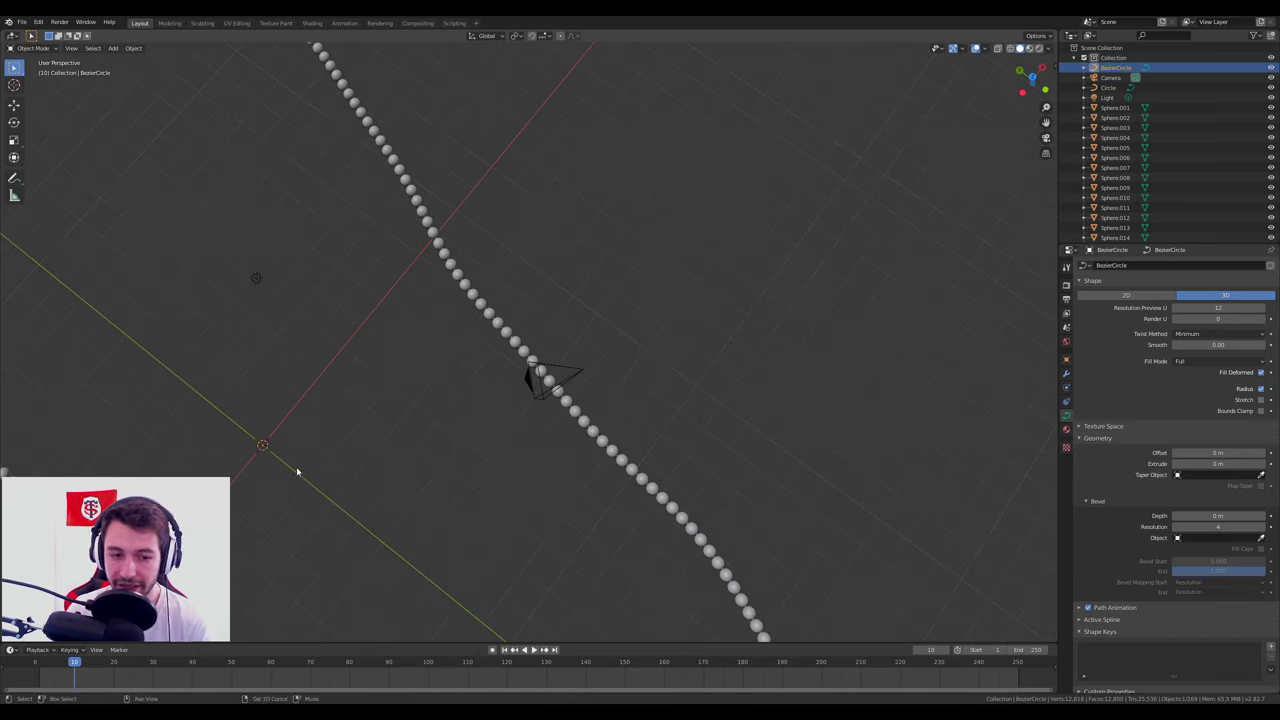
scroll(477, 334, "up", 1)
scroll(457, 366, "up", 5)
scroll(460, 380, "up", 2)
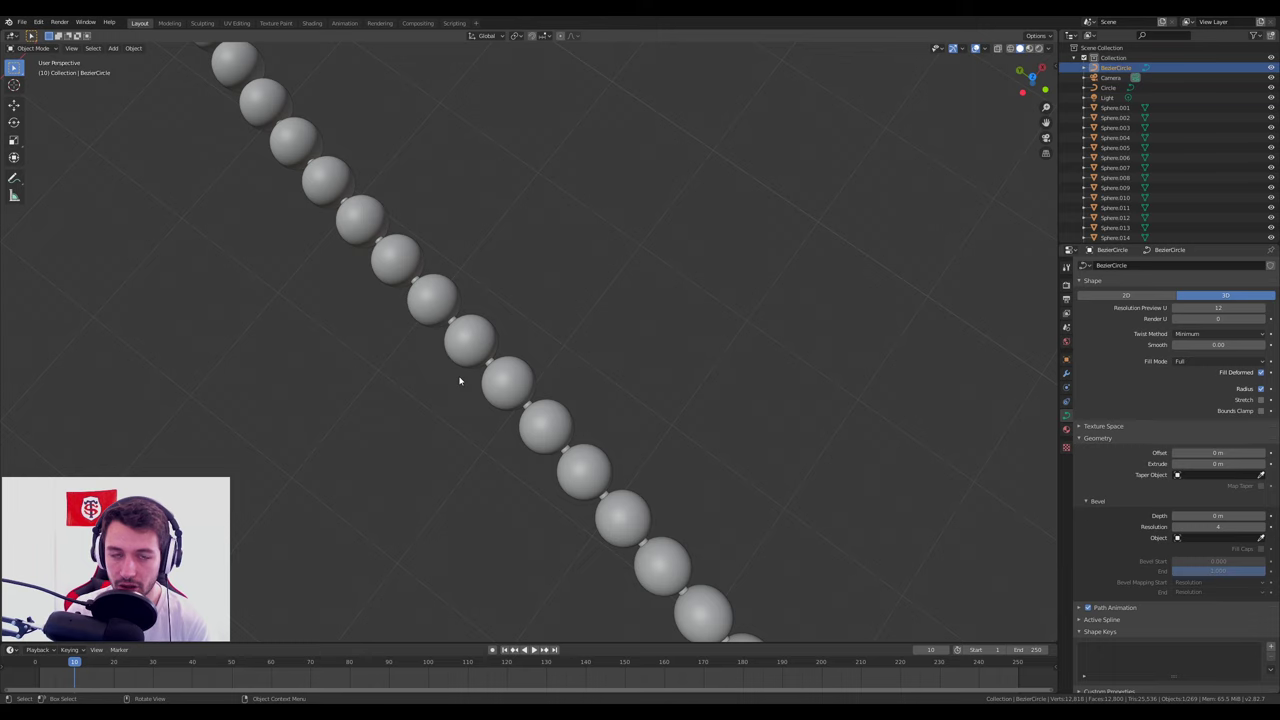
scroll(460, 380, "up", 3)
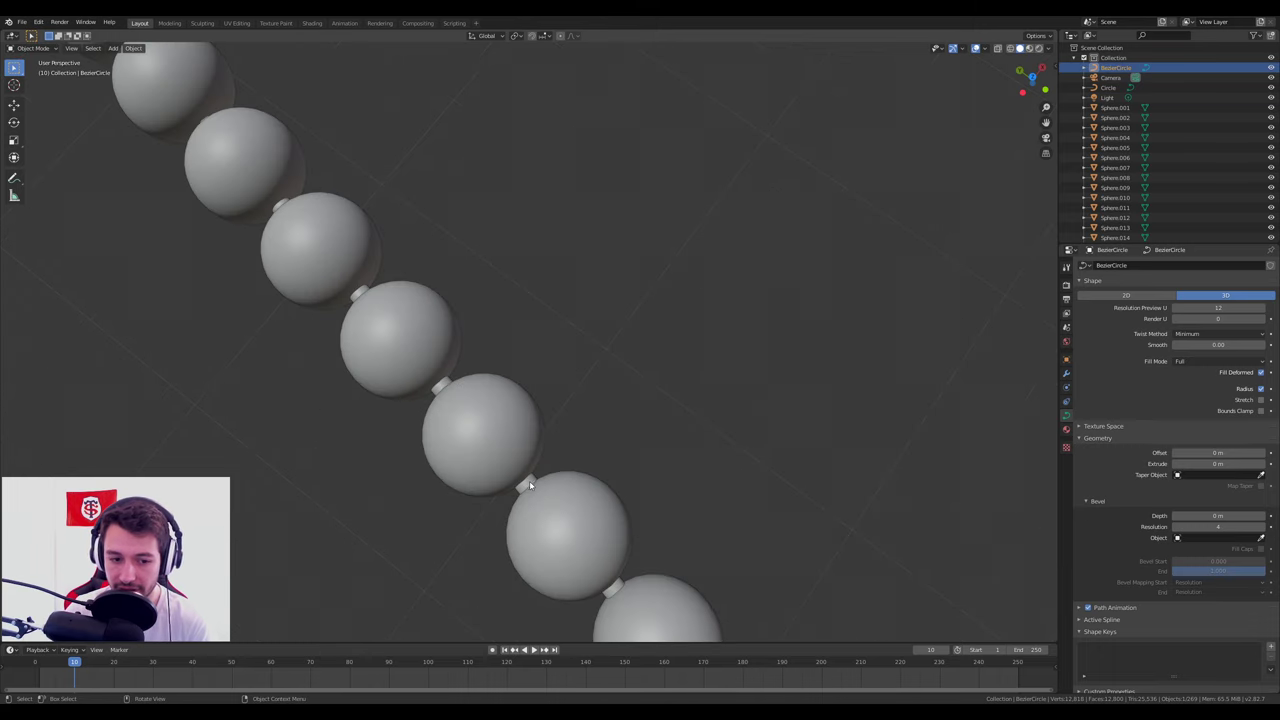
Select the Circle path and inspect its points in Edit Mode before returning to Object Mode.
left_click(550, 511)
scroll(548, 500, "up", 2)
scroll(545, 488, "up", 2)
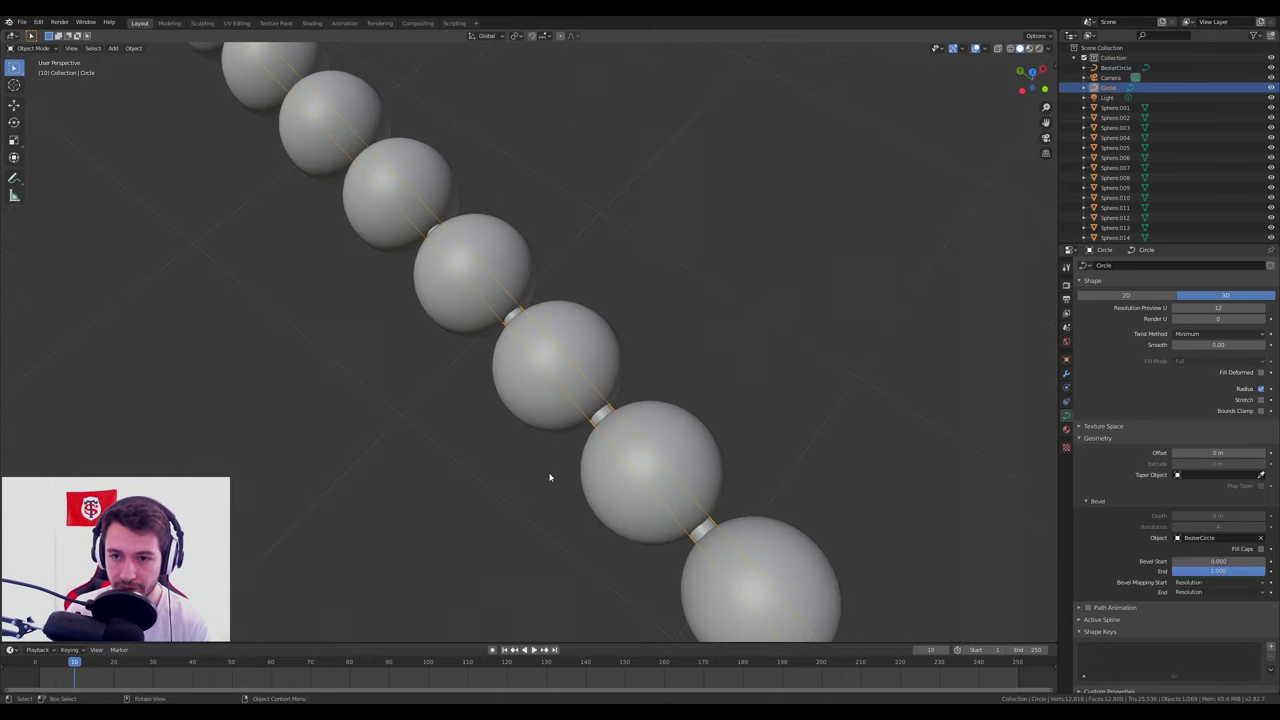
scroll(551, 466, "down", 2)
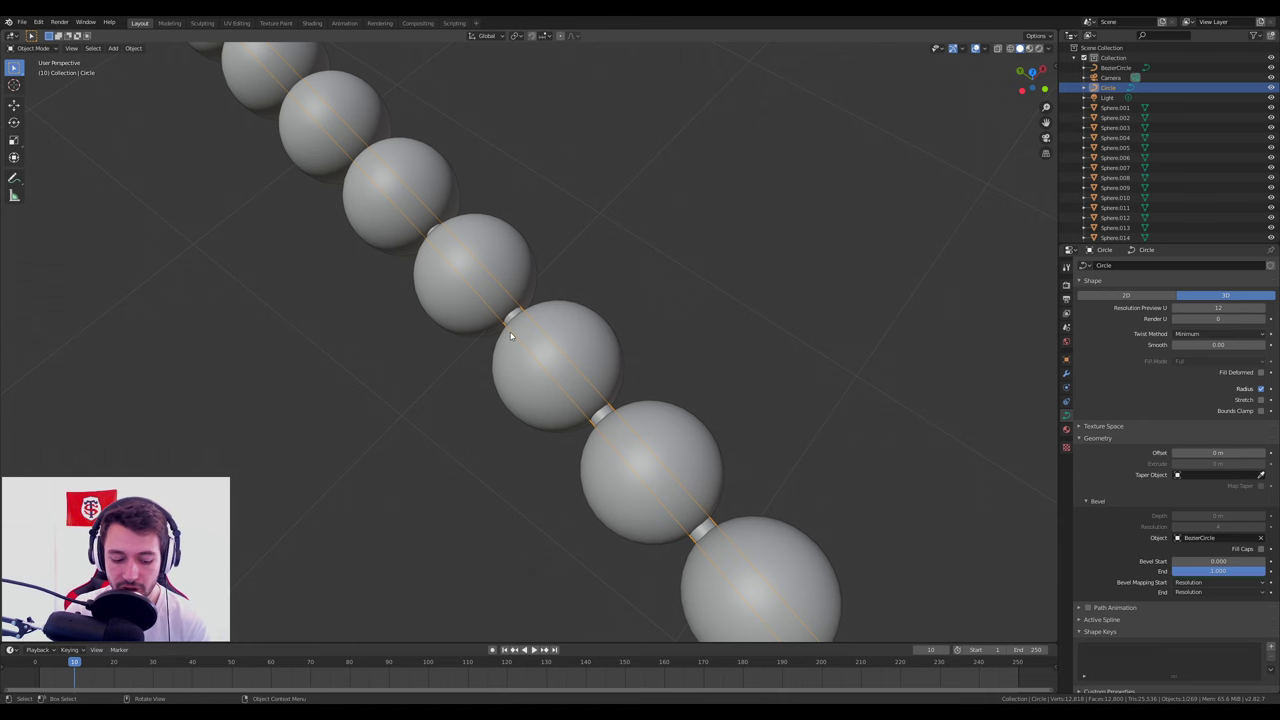
key("Tab")
scroll(525, 374, "down", 3)
scroll(525, 374, "down", 3)
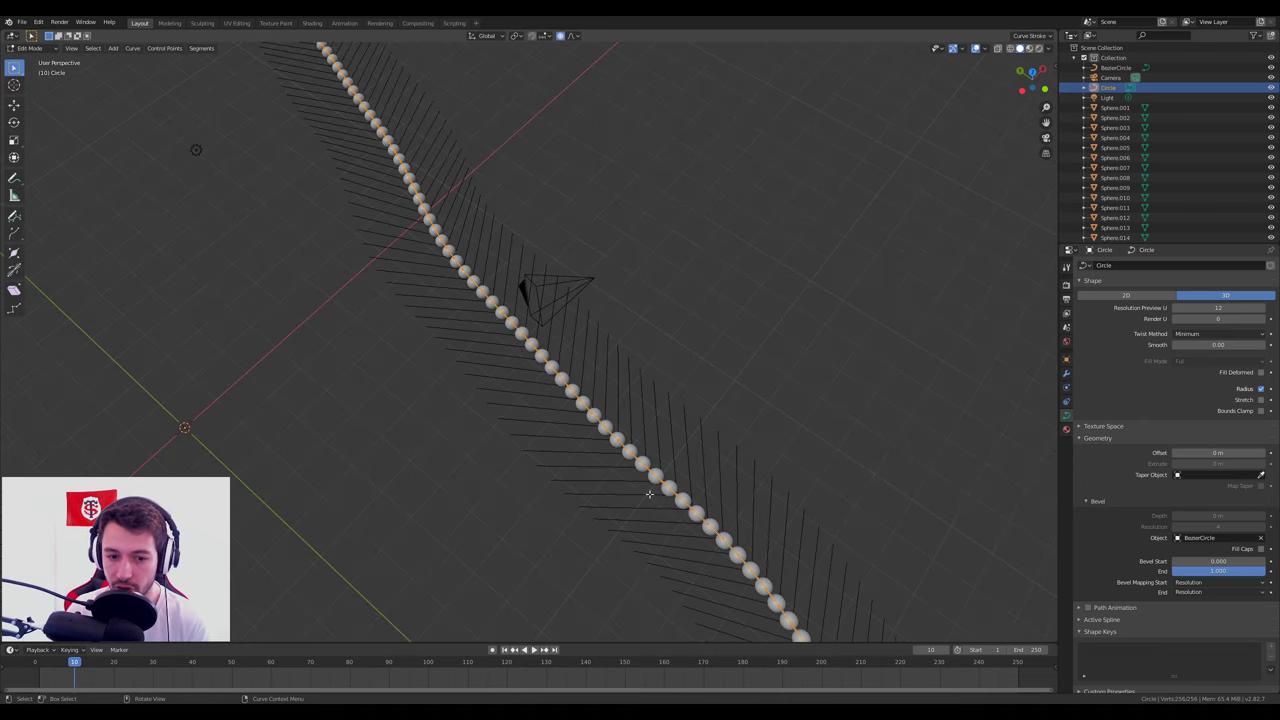
scroll(649, 494, "up", 4)
scroll(496, 295, "up", 5)
key("Tab")
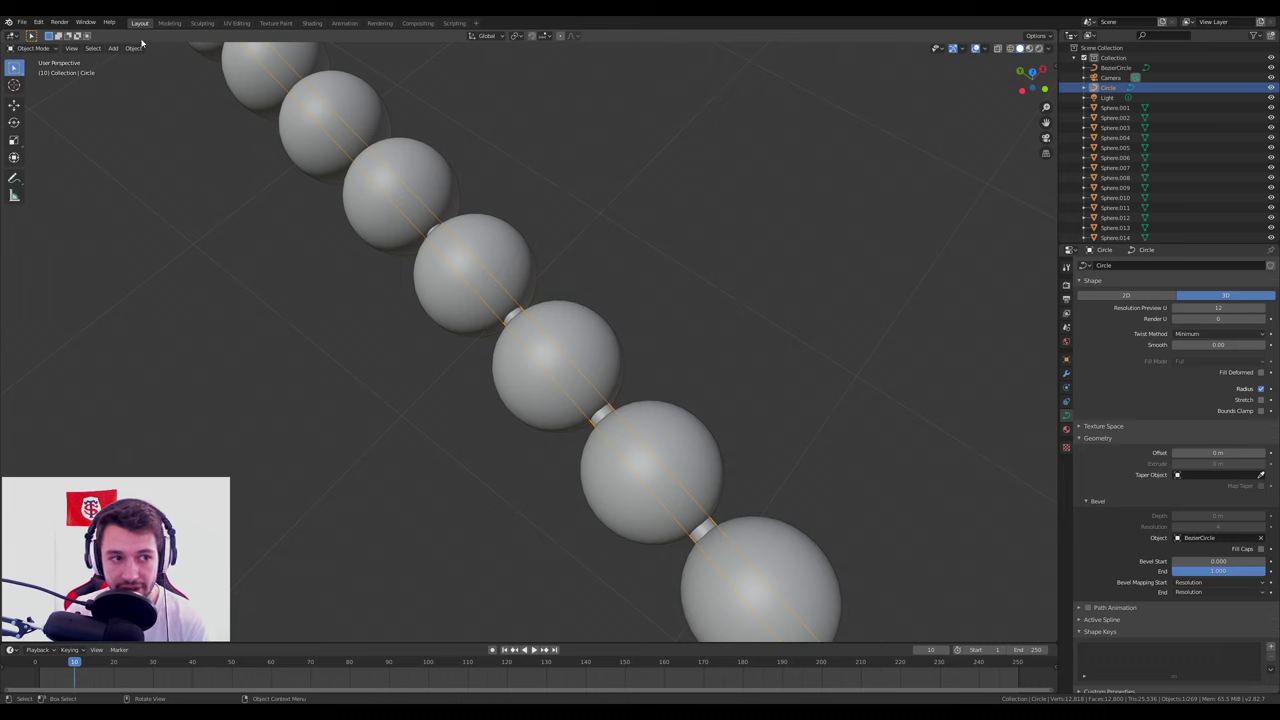
Convert the Circle path to a mesh via Mesh from Curve, then select BezierCircle in the Outliner.
left_click(135, 48)
mouse_move(165, 311)
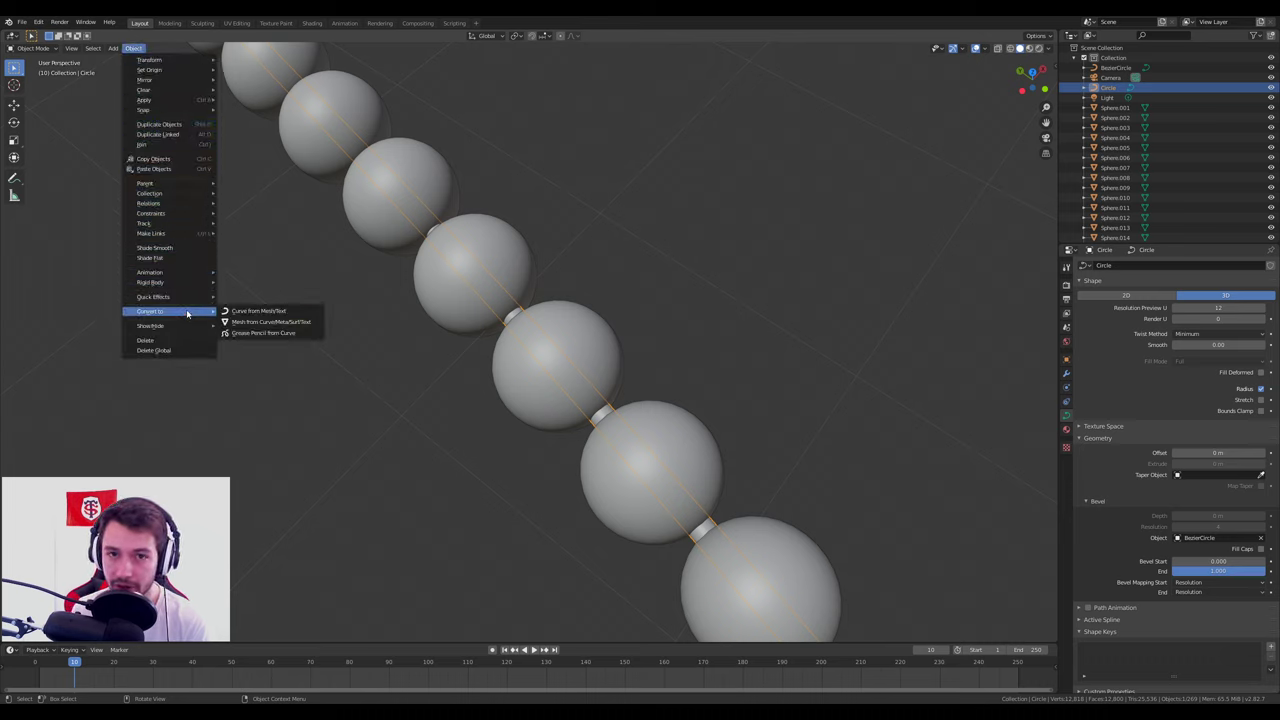
left_click(257, 324)
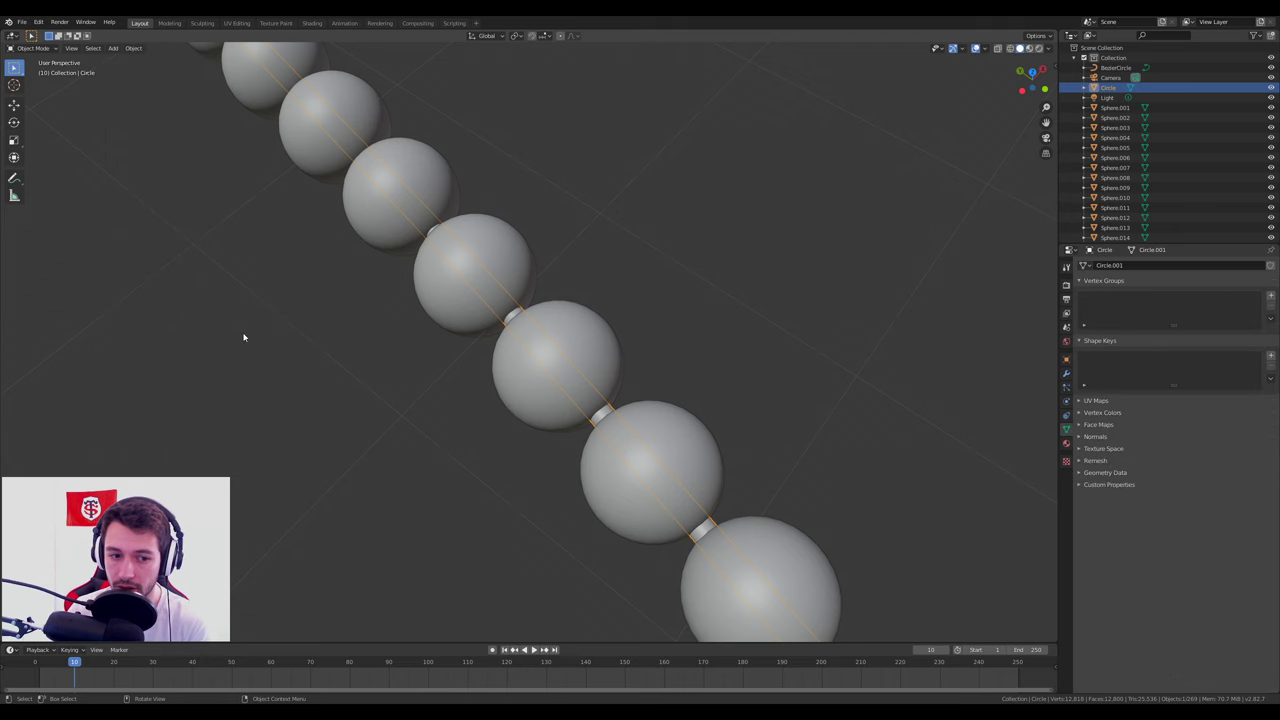
scroll(245, 340, "down", 5)
mouse_move(251, 343)
middle_mouse_down()
mouse_move(229, 389)
mouse_move(646, 357)
mouse_move(829, 277)
mouse_move(594, 423)
middle_mouse_up()
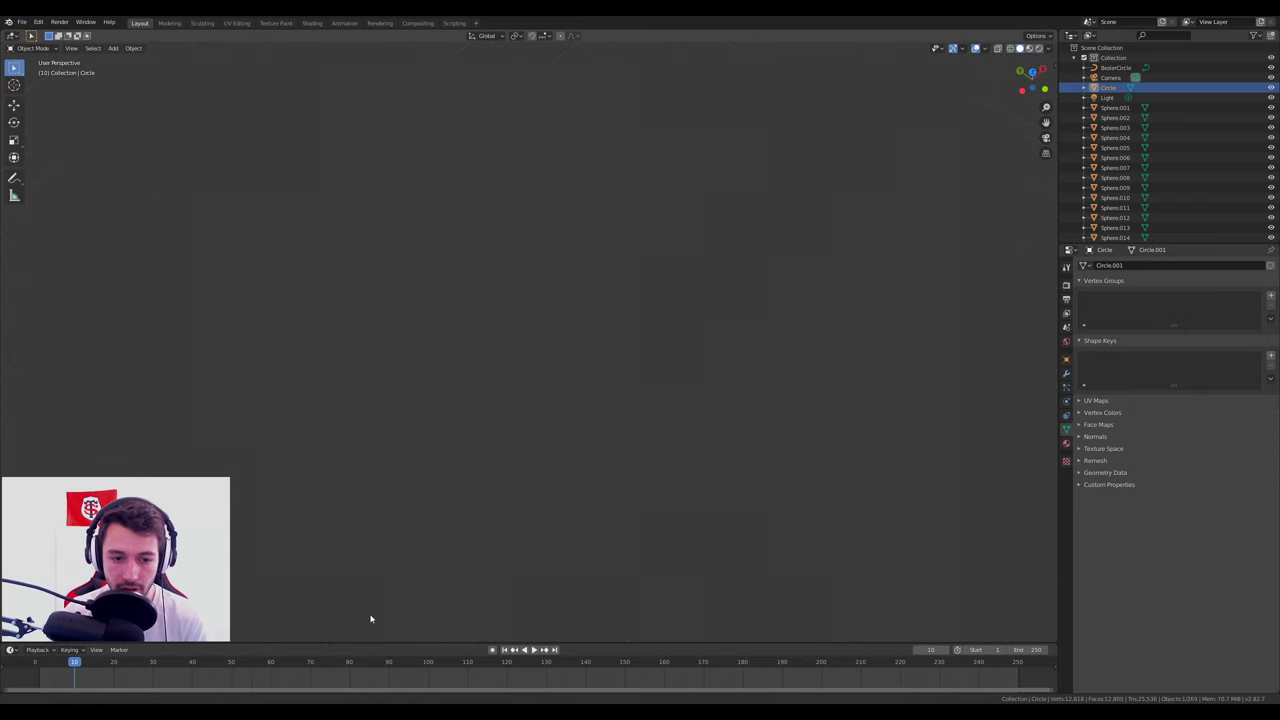
mouse_move(403, 300)
middle_mouse_down()
mouse_move(420, 340)
mouse_move(600, 280)
middle_mouse_up()
left_click(1110, 68)
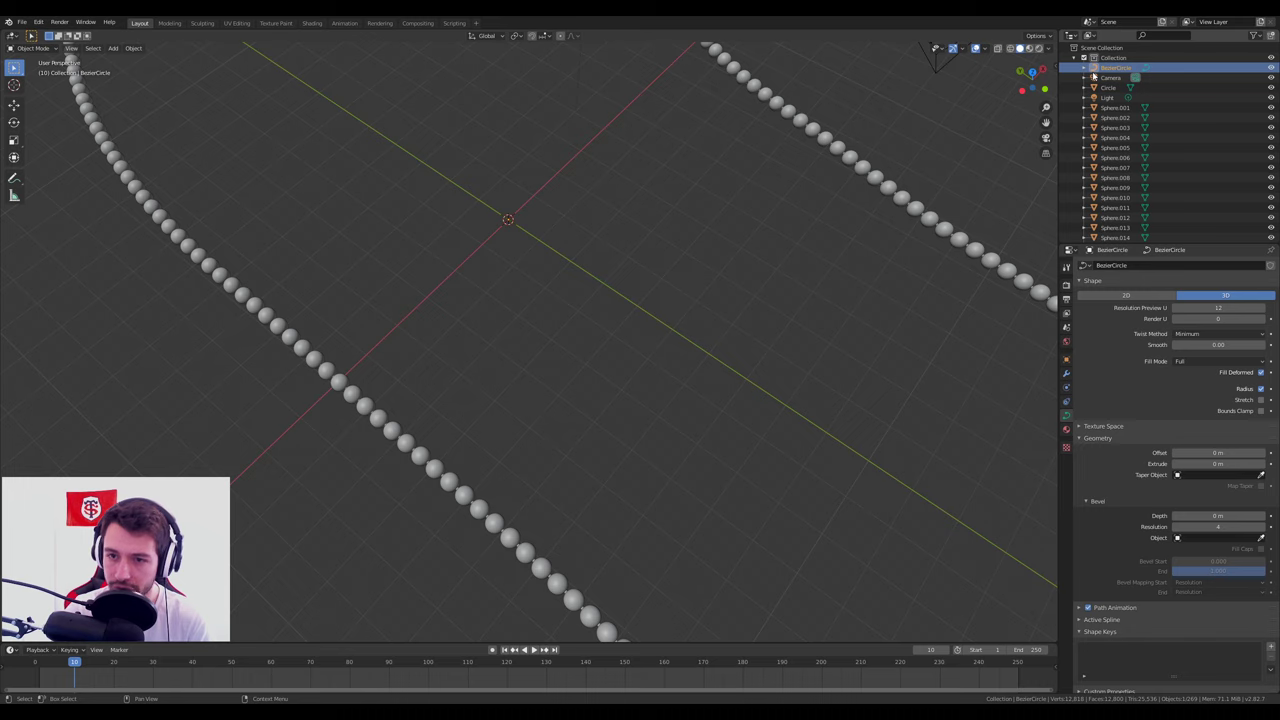
Delete the BezierCircle in local view, then return to the full scene in Top view.
key("KP_Divide")
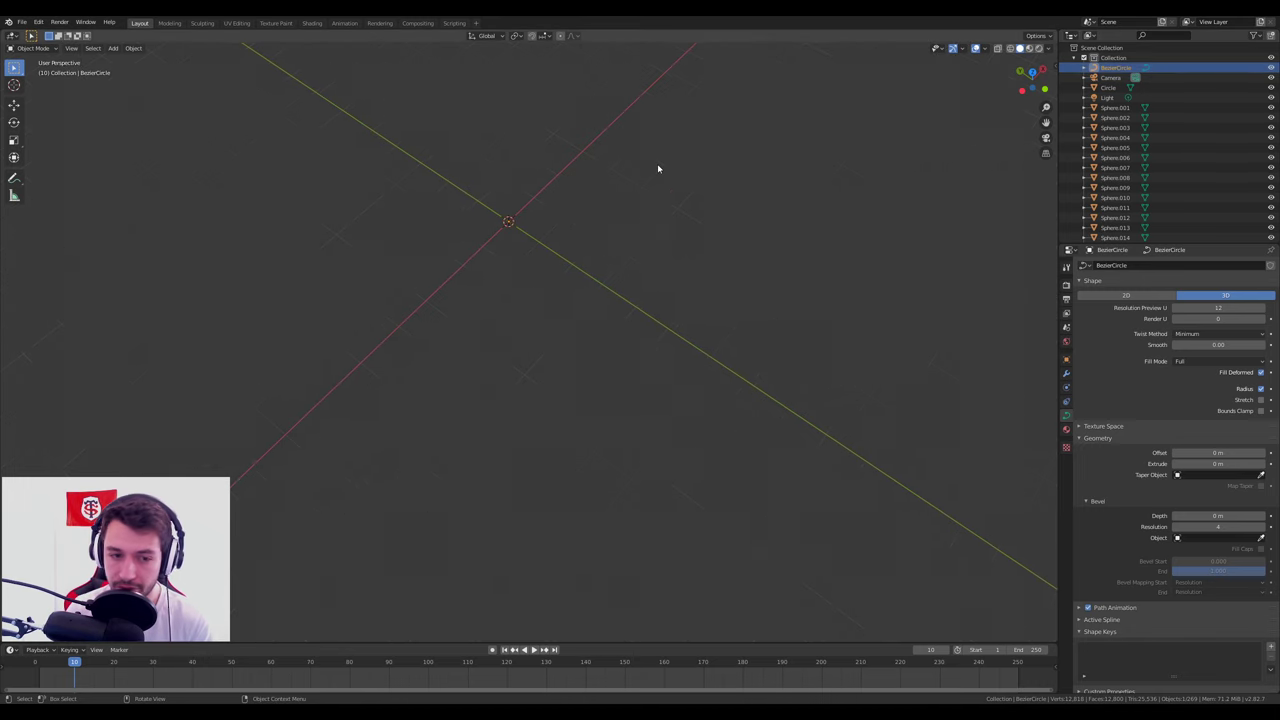
key("Delete")
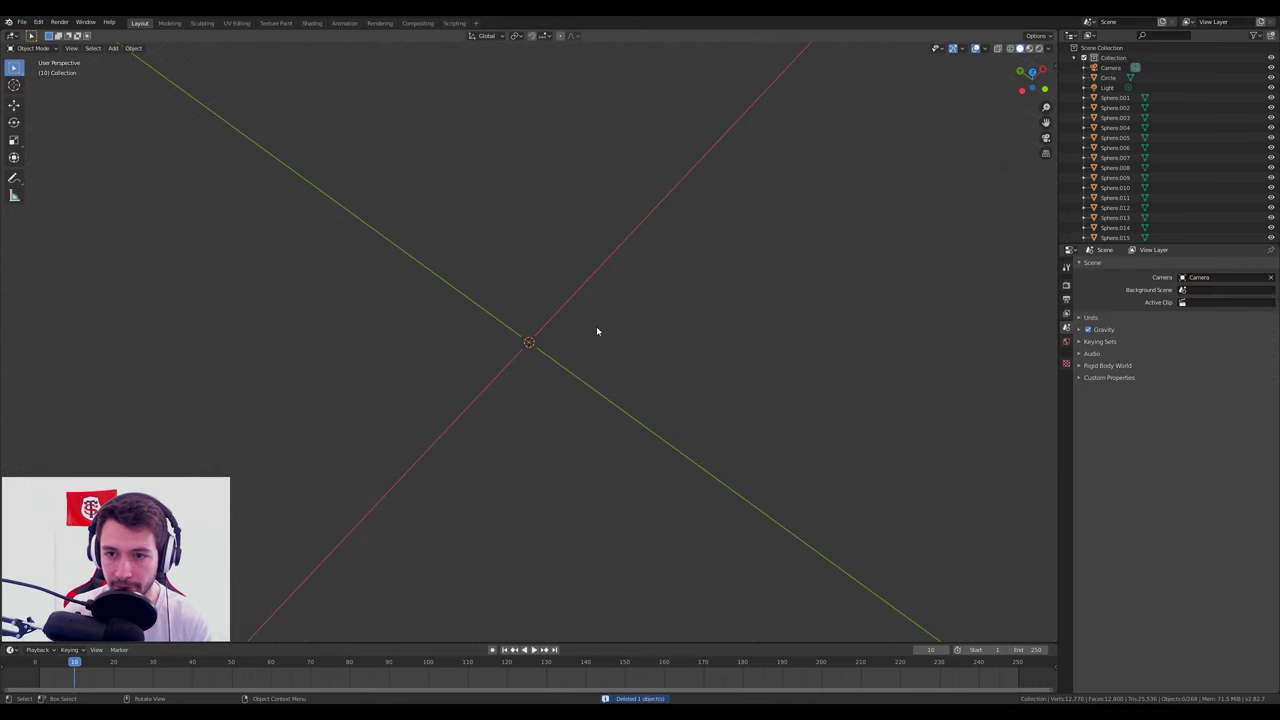
key("KP_Divide")
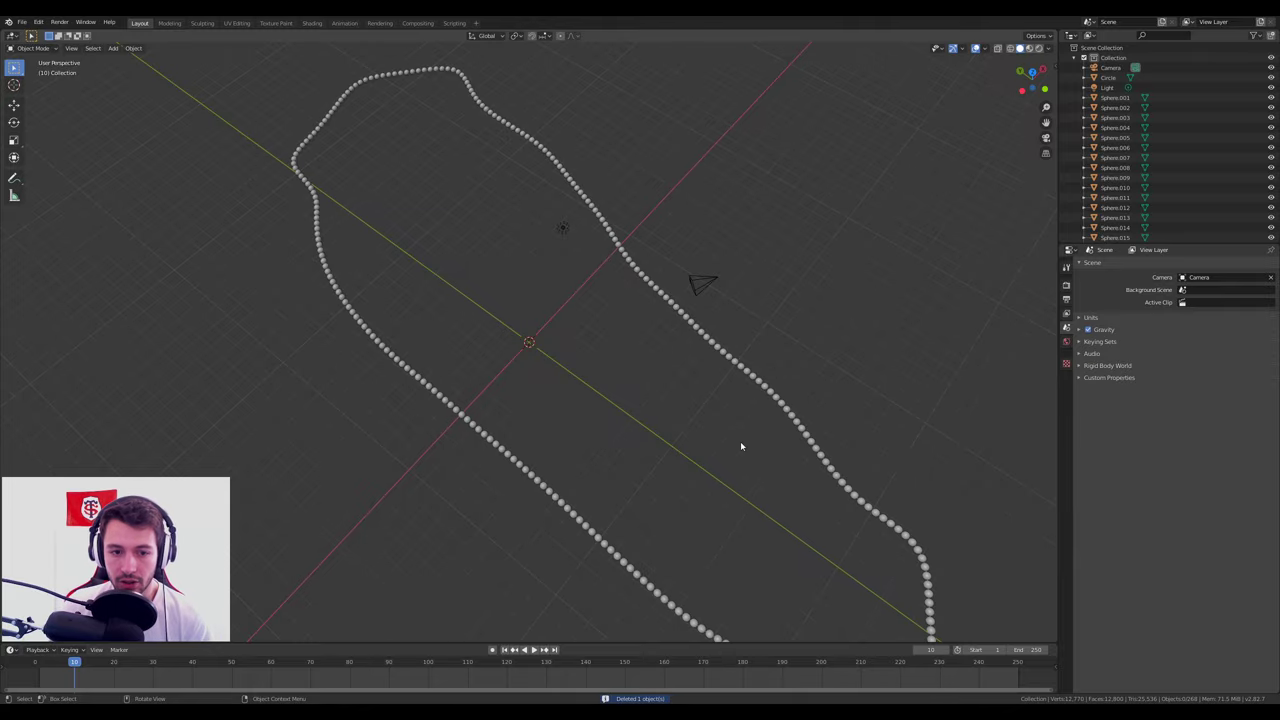
mouse_move(740, 441)
middle_mouse_down()
mouse_move(733, 366)
mouse_move(774, 443)
mouse_move(671, 389)
mouse_move(757, 409)
mouse_move(694, 403)
middle_mouse_up()
mouse_move(672, 412)
middle_mouse_down()
mouse_move(680, 400)
mouse_move(628, 463)
mouse_move(597, 423)
mouse_move(601, 468)
mouse_move(579, 341)
middle_mouse_up()
key("KP_7")
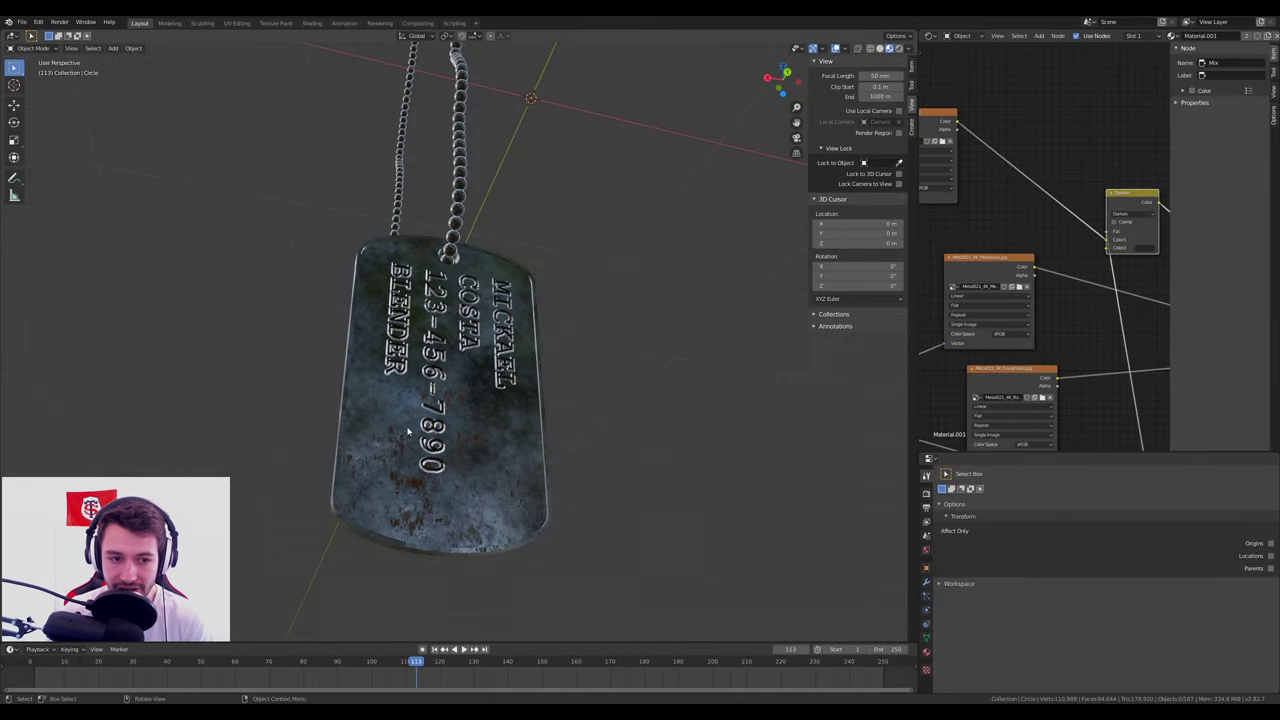
Select the dog tag and orbit until it faces the viewer head-on.
left_click(470, 440)
middle_click_drag(470, 440, 481, 460)
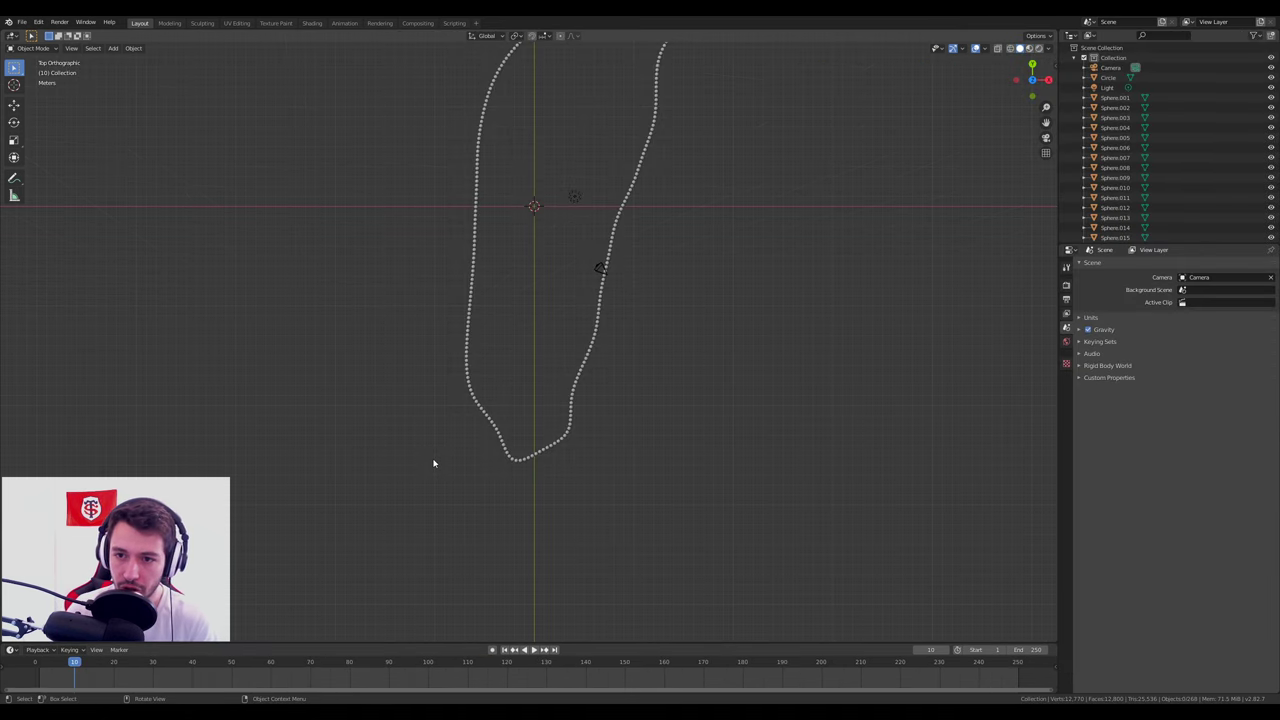
Zoom in closer on the bead chain in the top orthographic view.
scroll(464, 400, "up", 2)
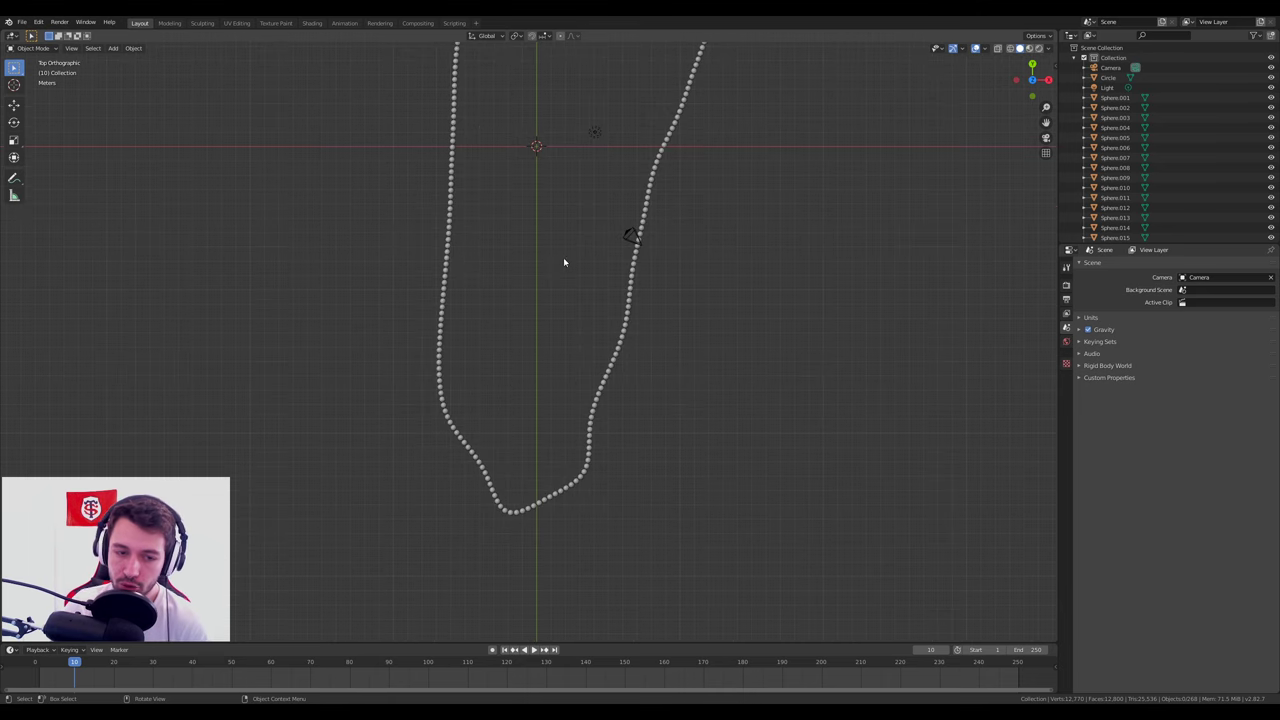
scroll(540, 330, "up", 1)
scroll(581, 374, "up", 2)
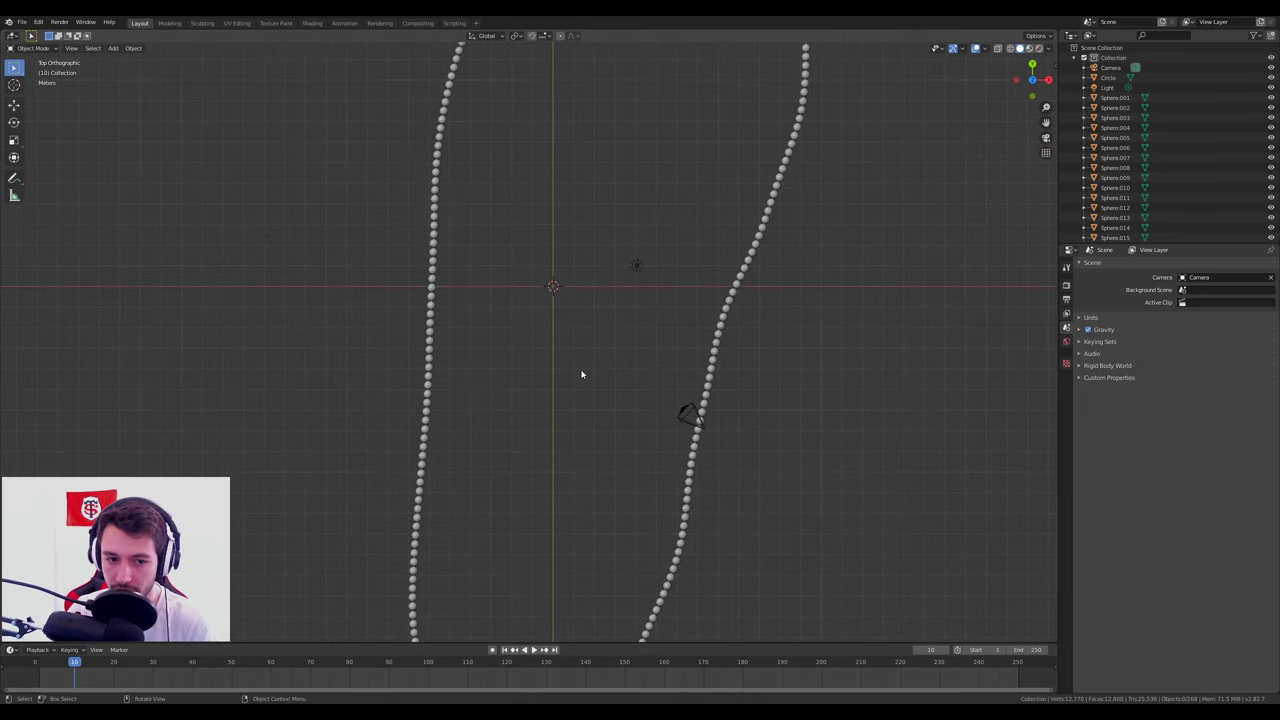
scroll(581, 374, "up", 3)
scroll(540, 443, "up", 2)
scroll(540, 443, "down", 3)
Add a circle mesh and delete the vertices of its right half.
key("shift+a")
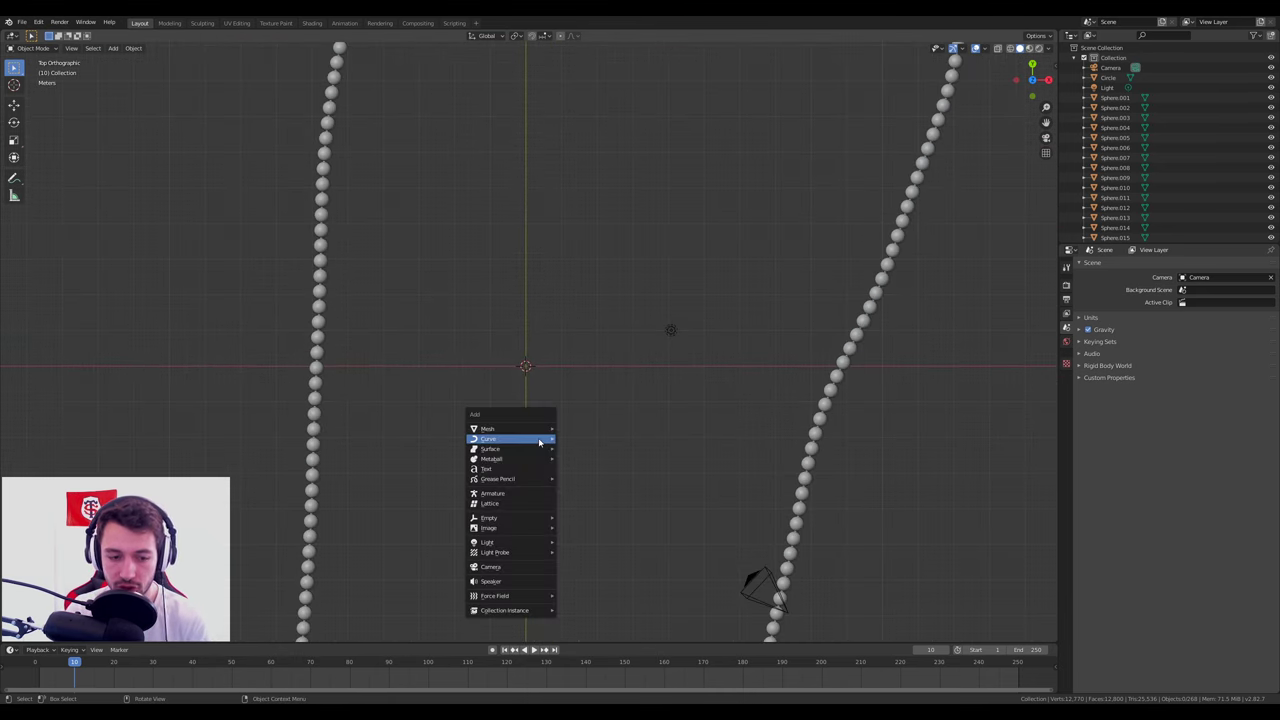
mouse_move(510, 428)
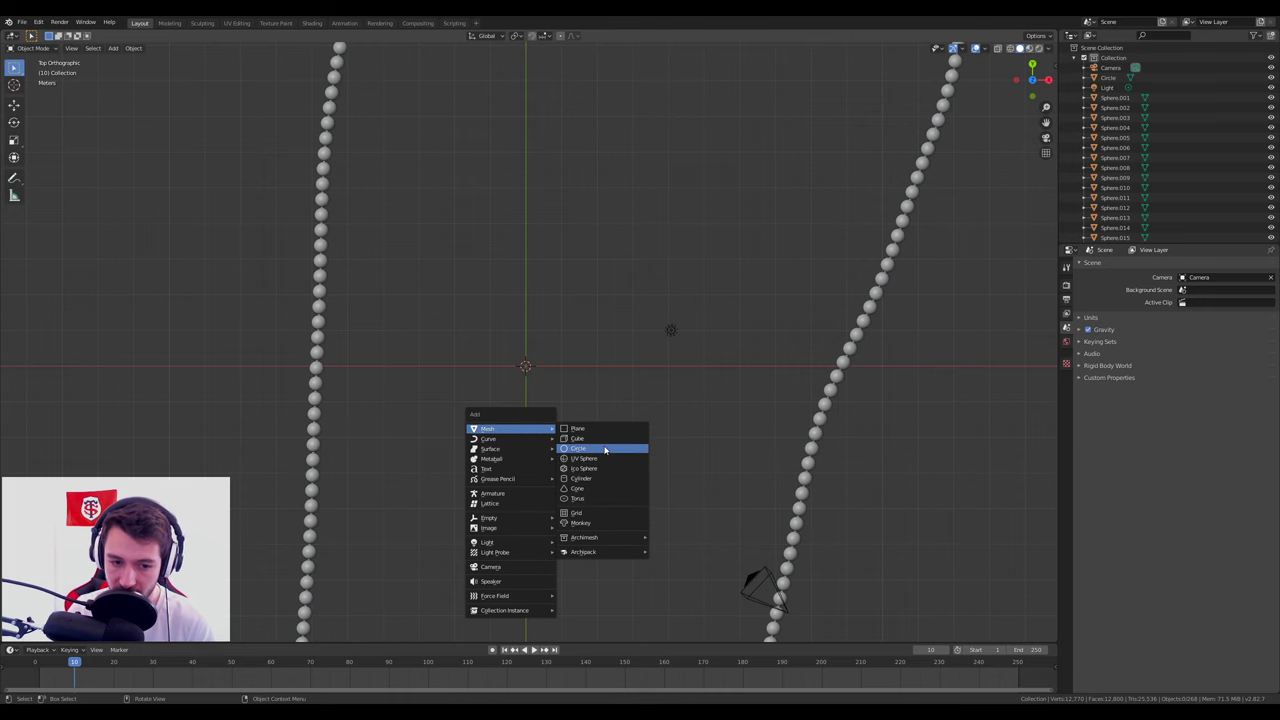
left_click(604, 450)
key("Tab")
scroll(603, 449, "up", 4)
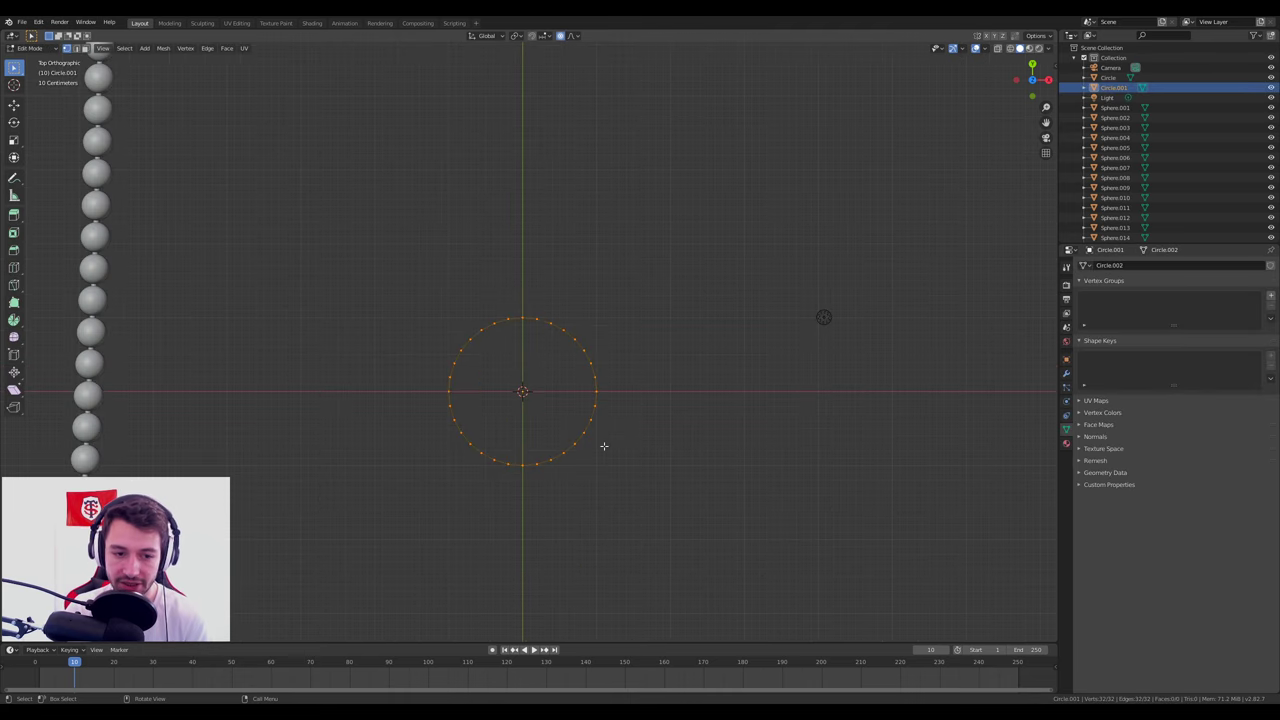
scroll(594, 440, "up", 5)
scroll(594, 440, "down", 3)
key("alt+a")
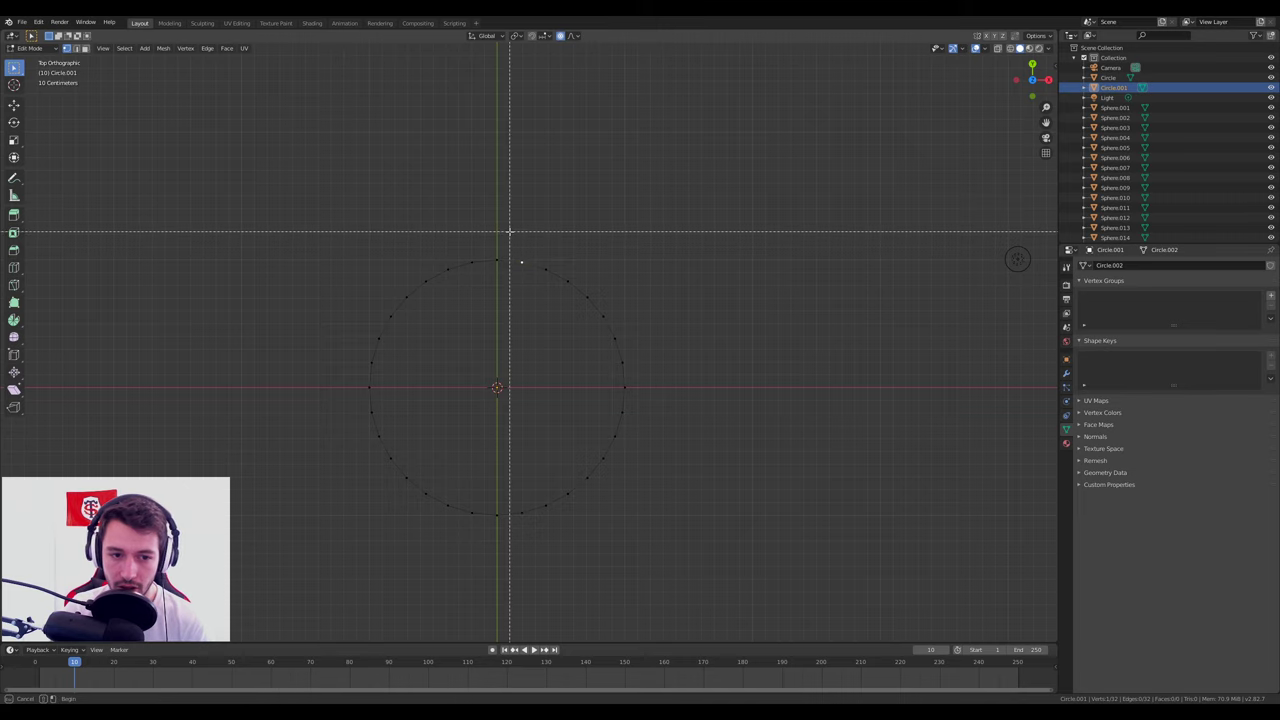
left_click_drag(509, 231, 732, 545)
key("x")
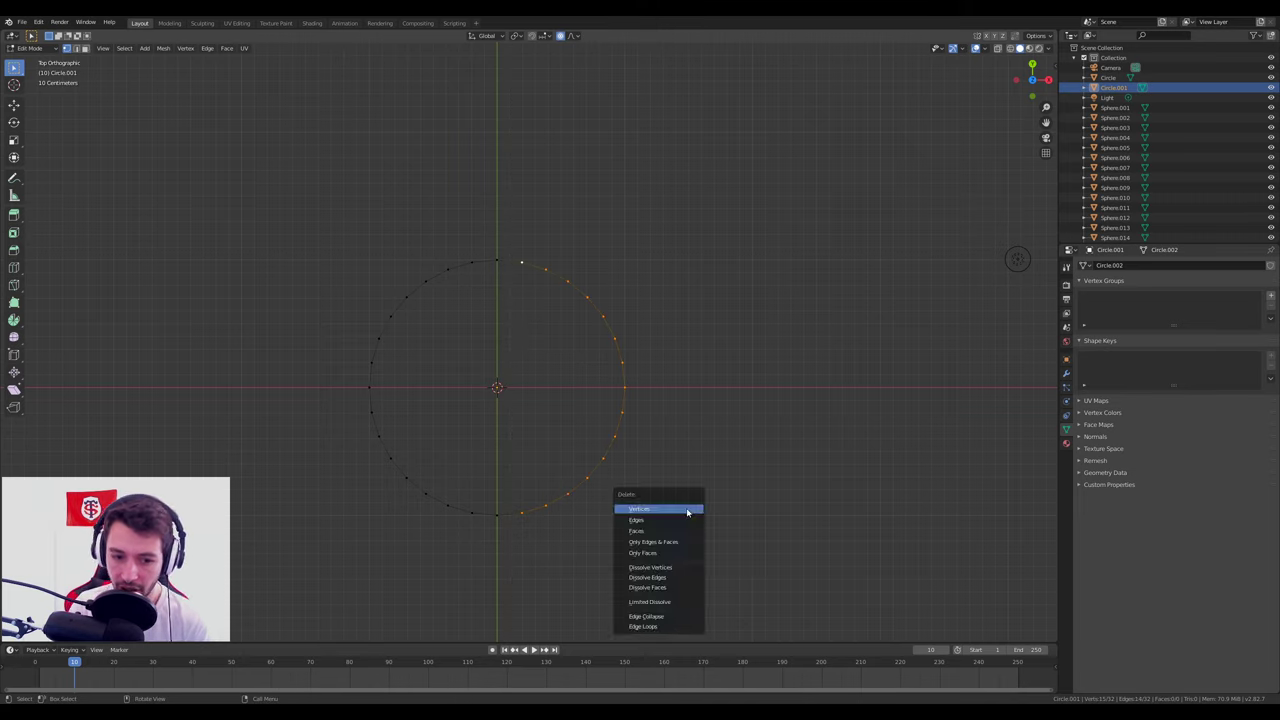
left_click(686, 509)
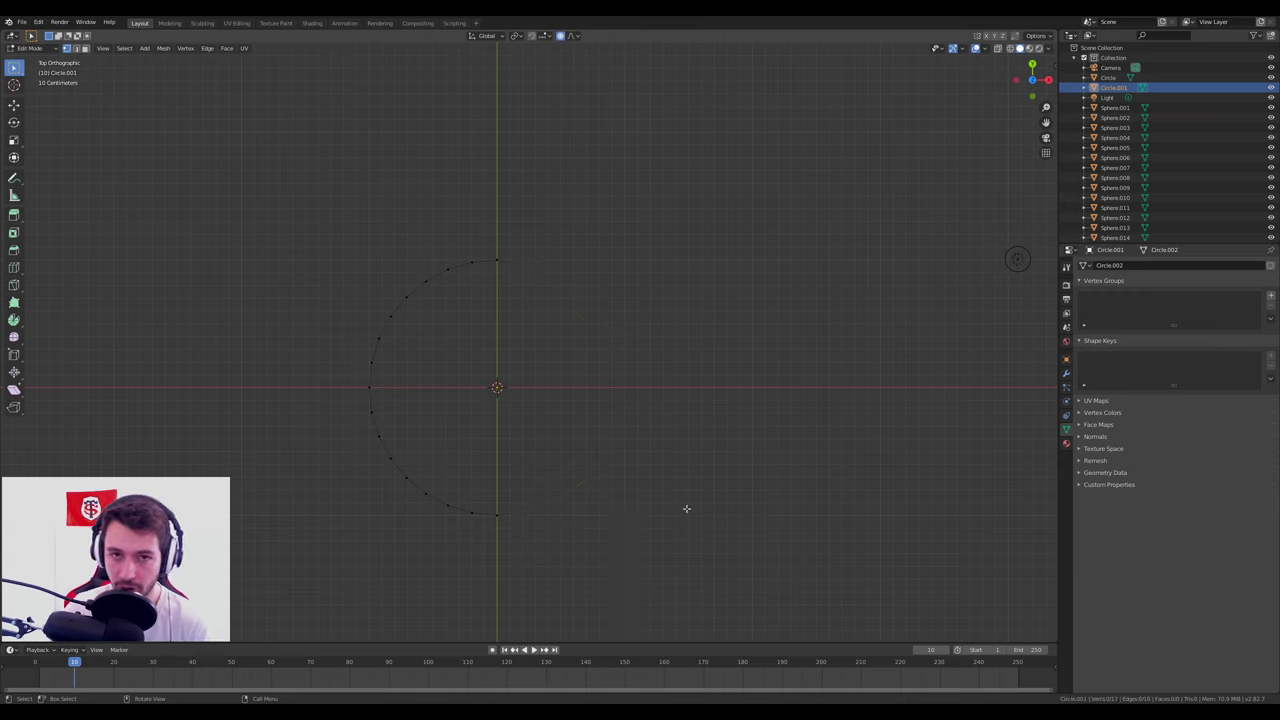
Scale the remaining left arc narrower along the X axis.
key("Tab")
key("Tab")
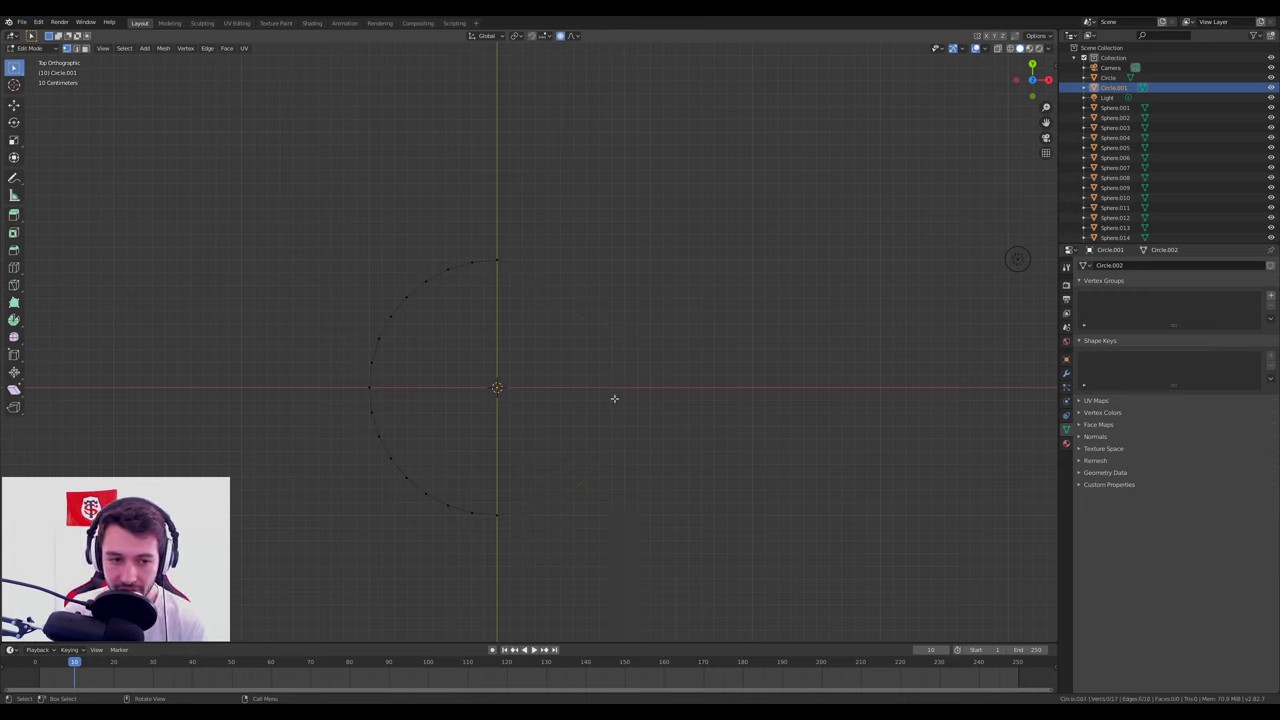
key("a")
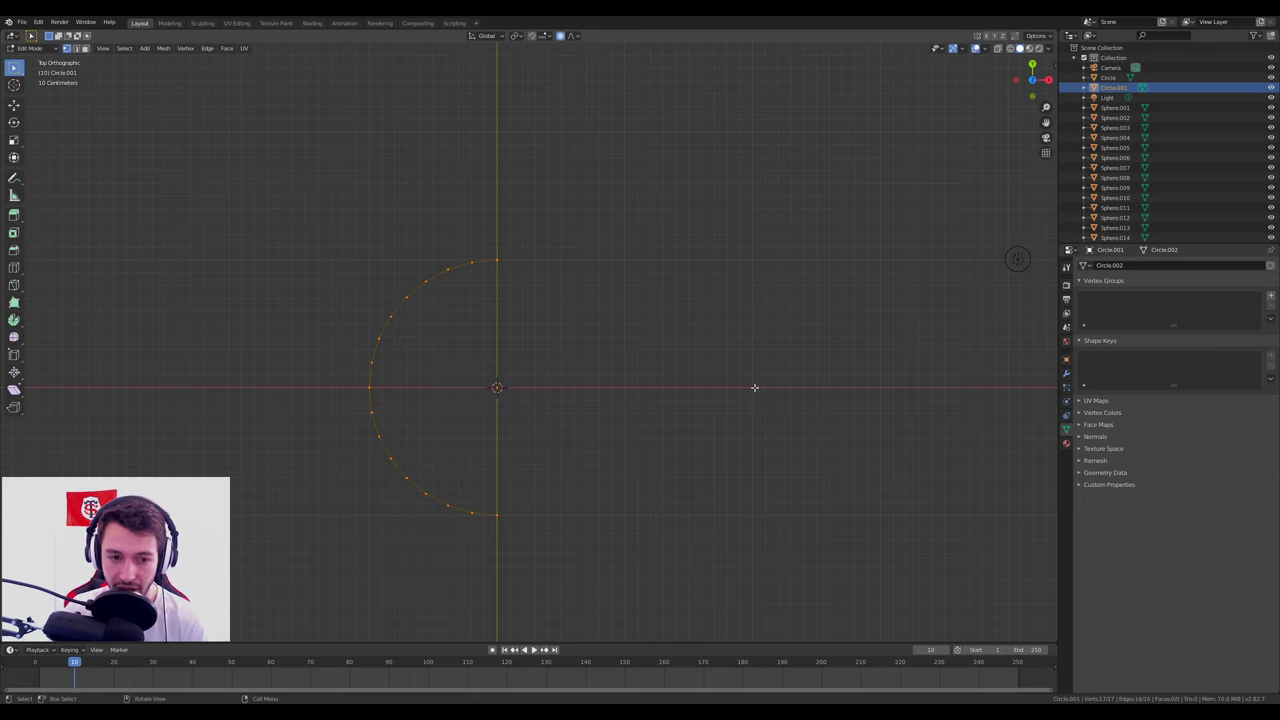
key("s")
key("x")
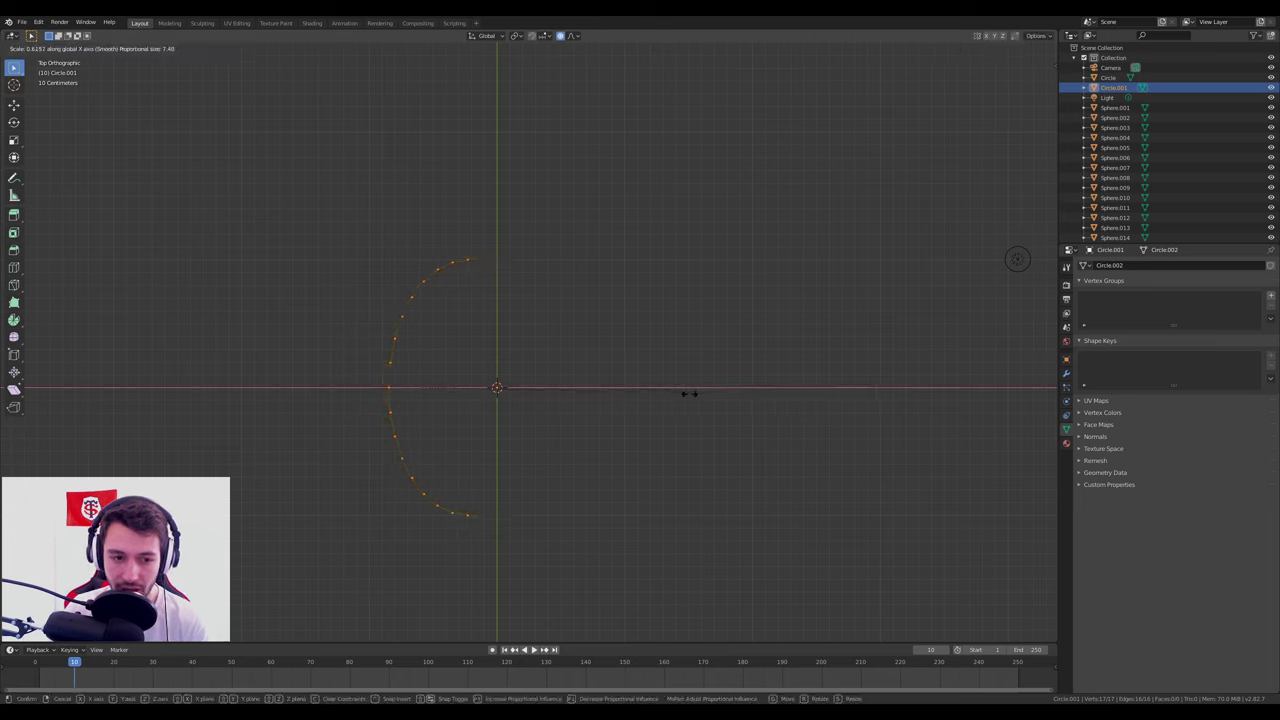
left_click(610, 394)
key("Tab")
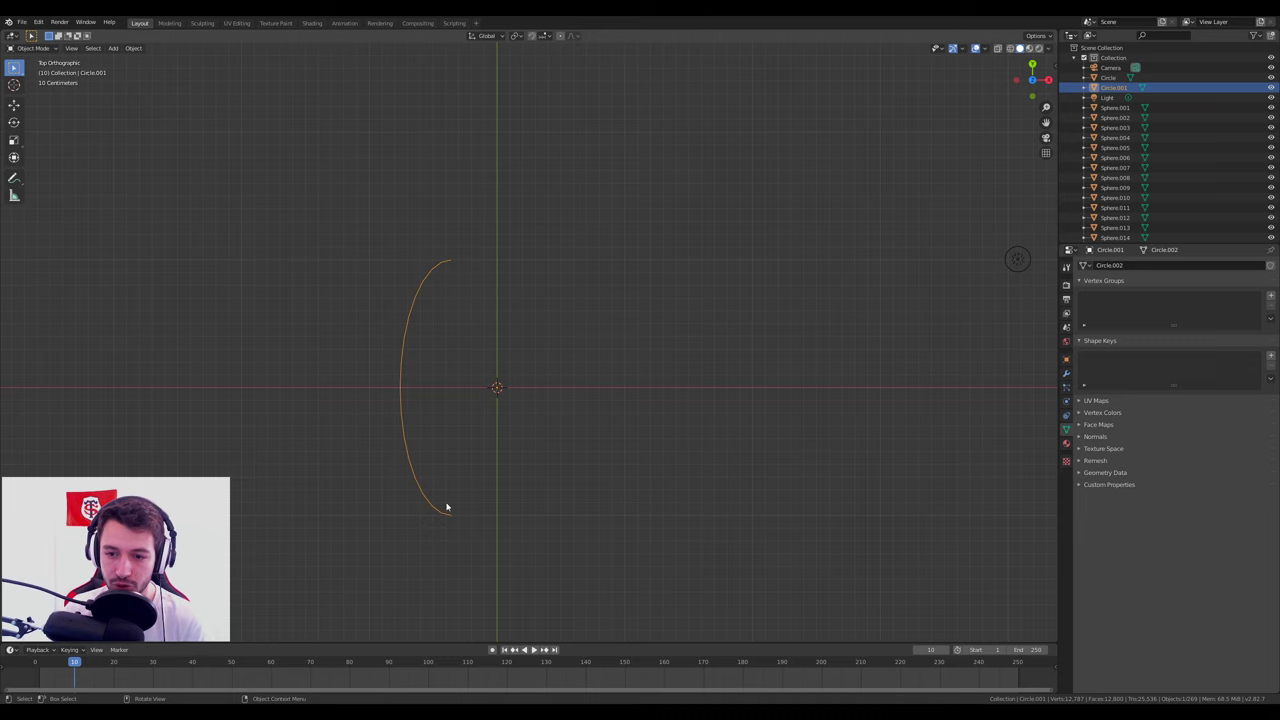
Move the arc 1 m left along X and extrude its top and bottom ends 1.5 m along X.
scroll(389, 457, "down", 2)
type("gx")
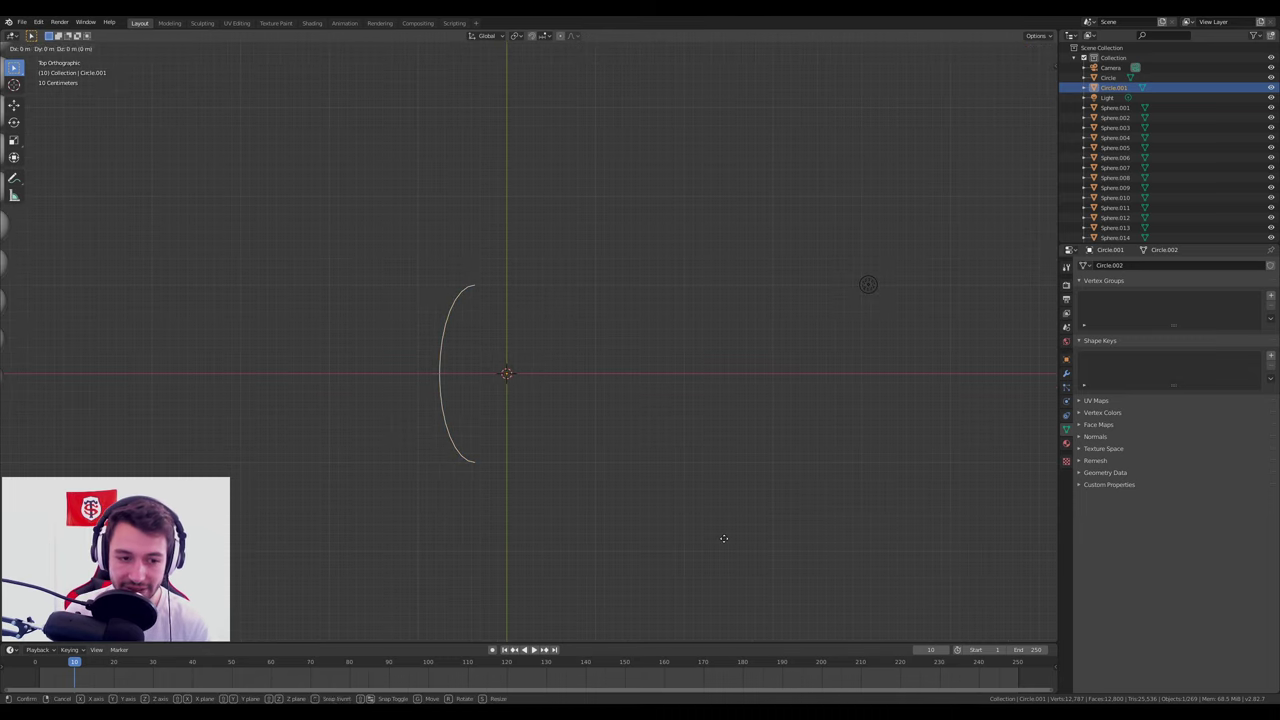
type("-1")
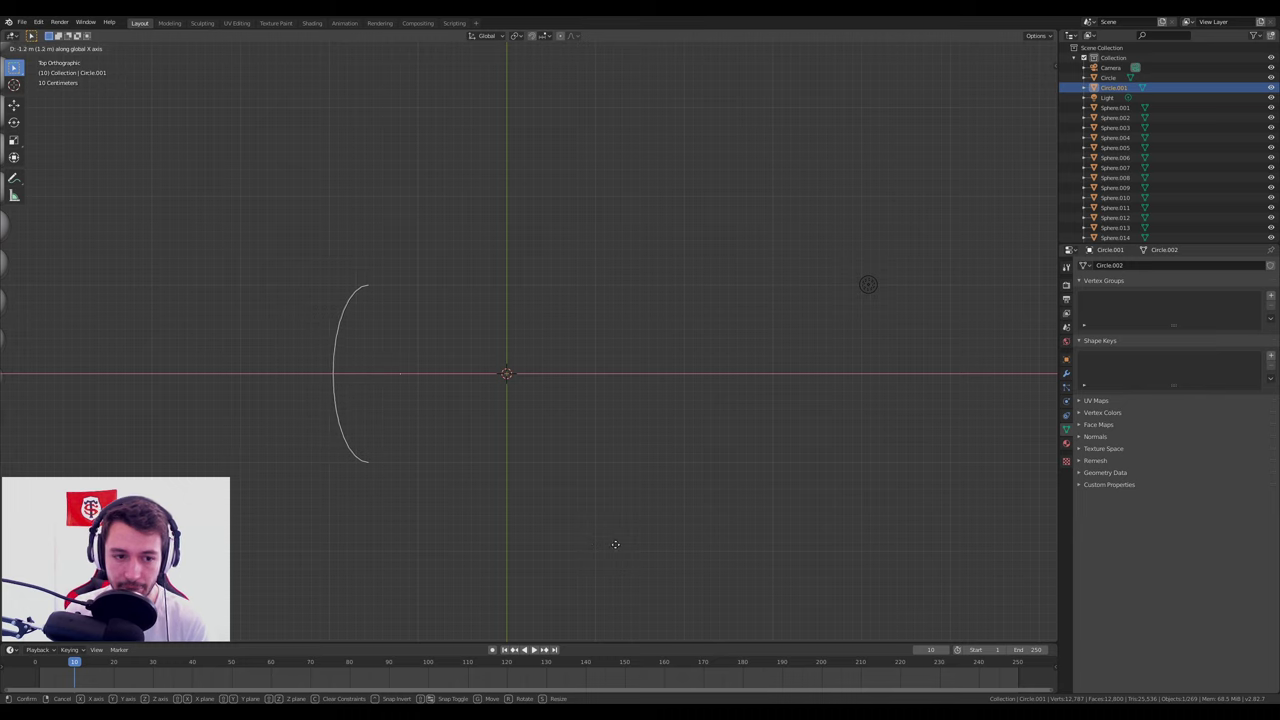
left_click(615, 544)
key("Tab")
left_click(369, 285)
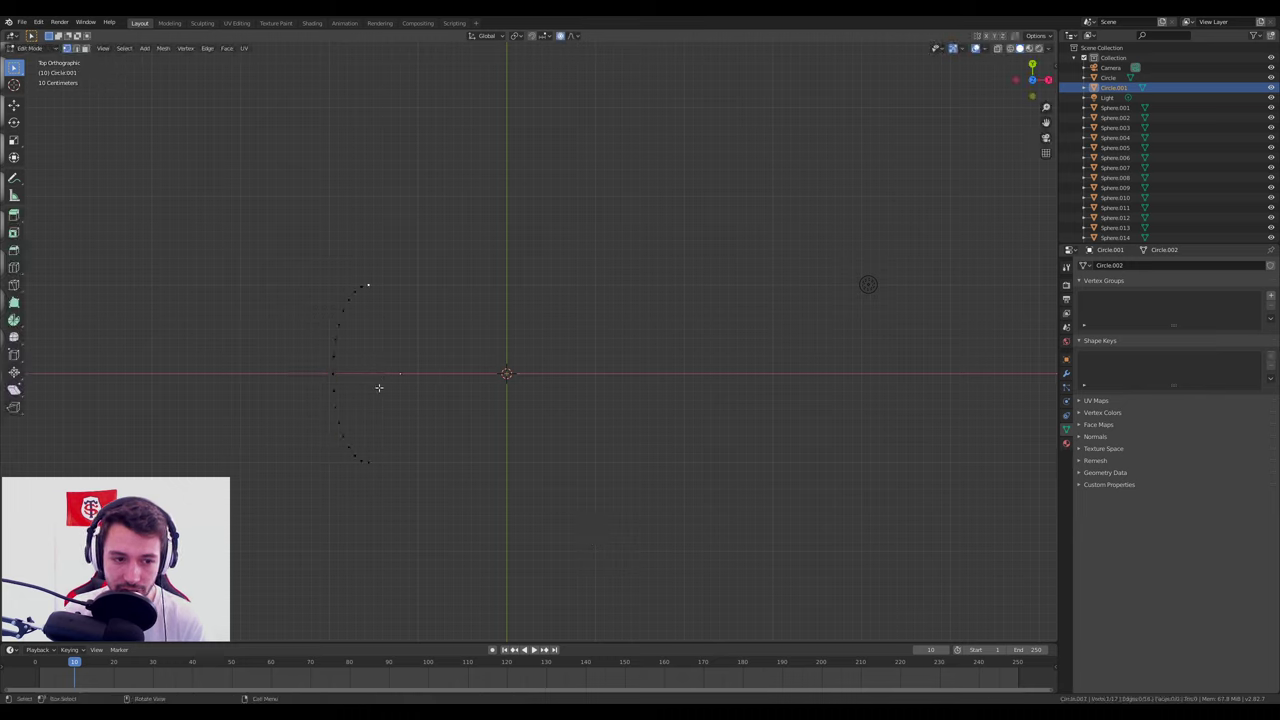
left_click(369, 461, "shift")
type("ex1.5")
key("Return")
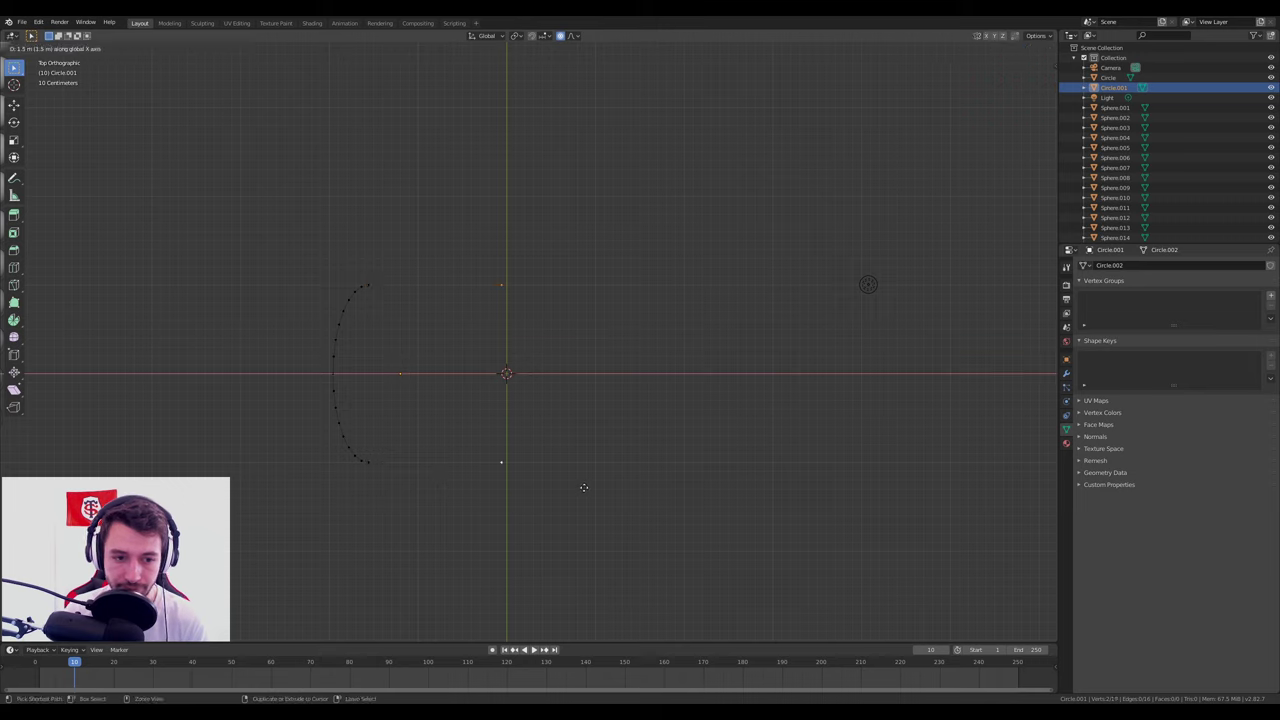
key("Return")
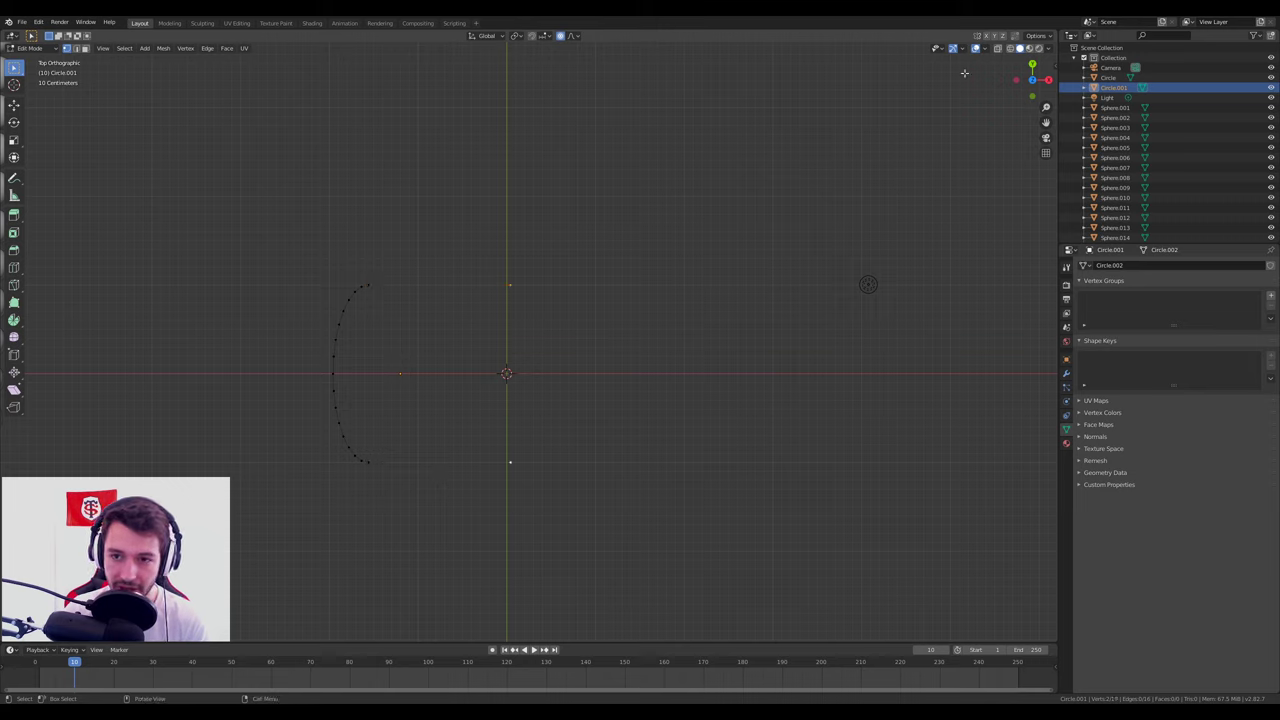
Set the extended ends' global Median X to 0 so they meet the centre line.
left_click(1054, 67)
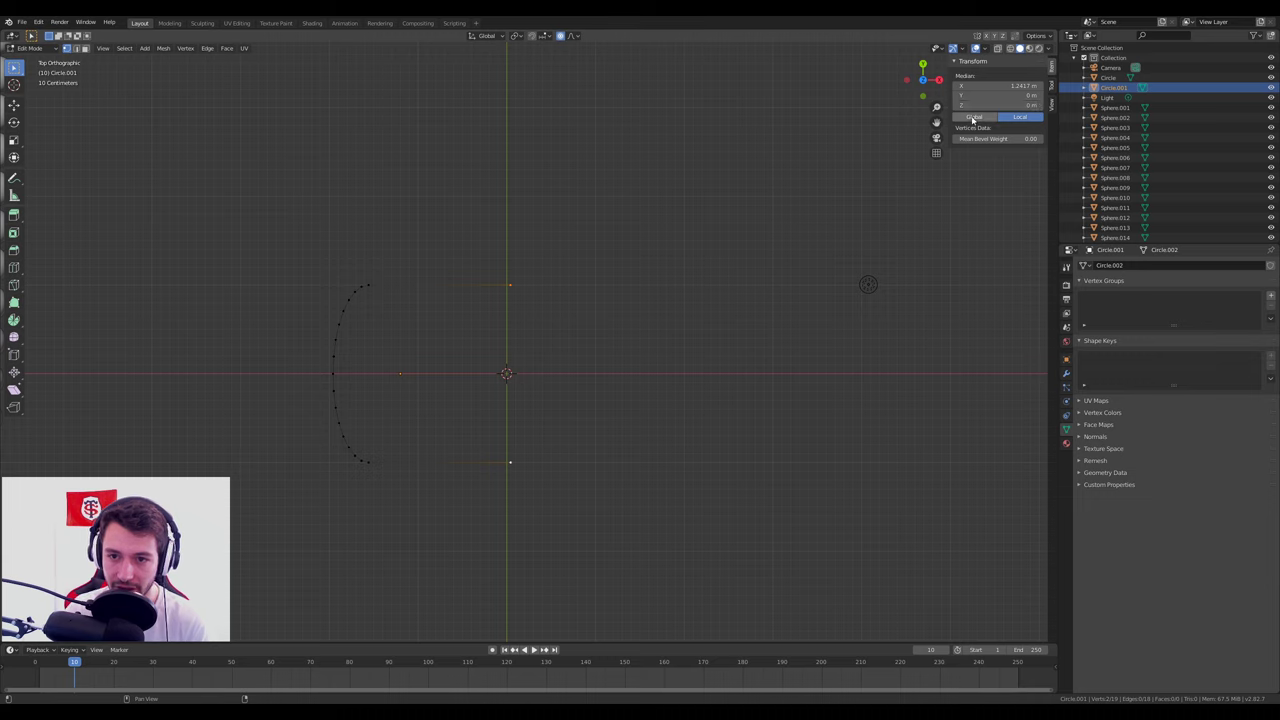
left_click(973, 117)
left_click(990, 86)
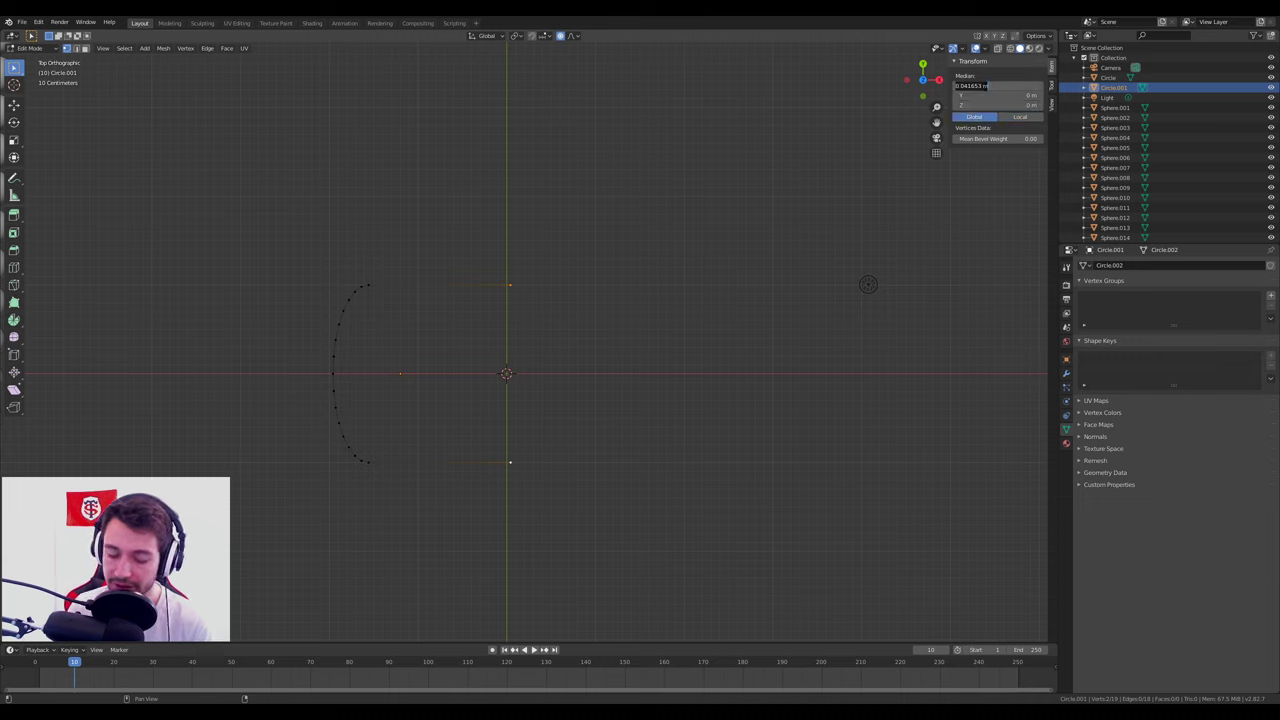
type("0")
key("Return")
key("Tab")
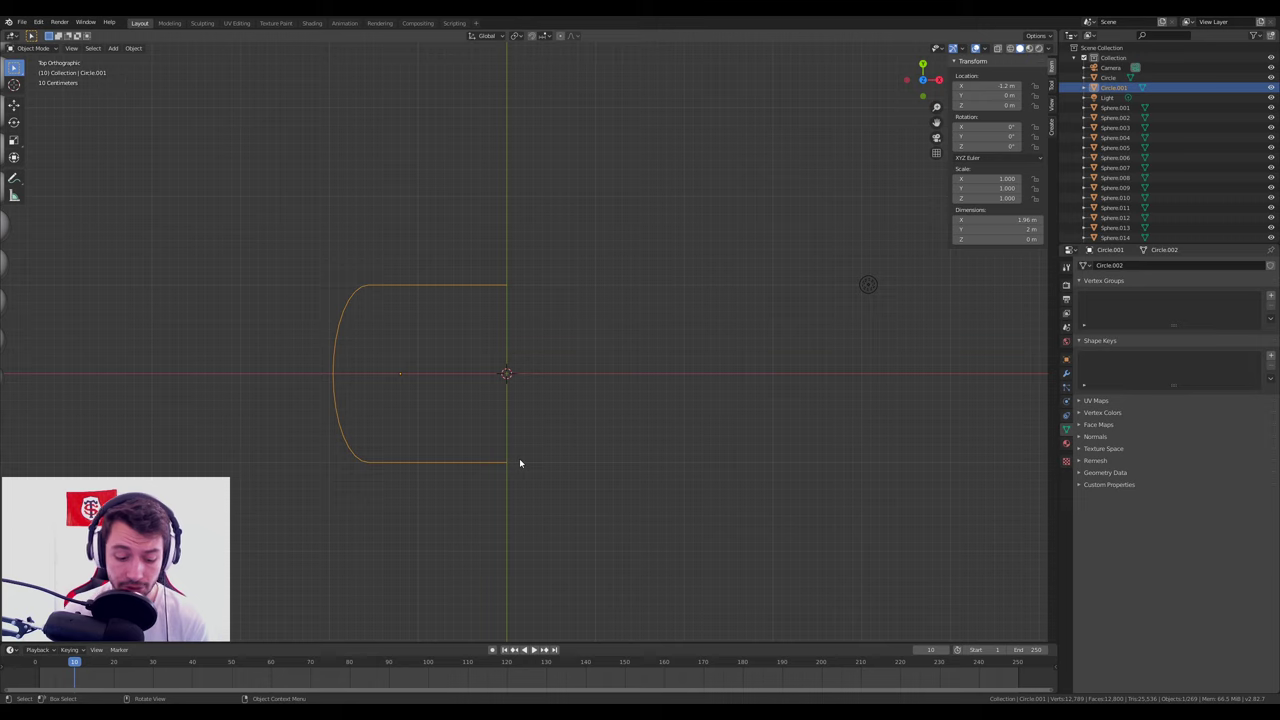
Add a Plain Axes empty and apply a Mirror modifier on Circle.001 across it.
key("shift+a")
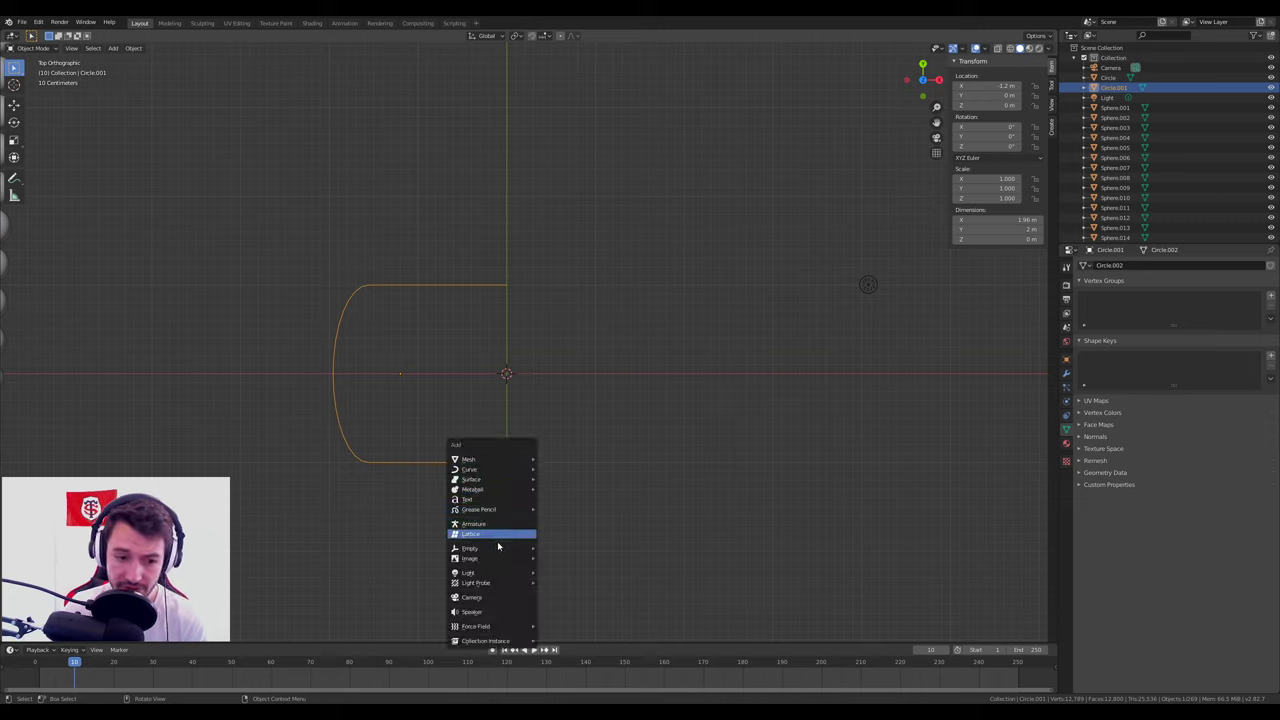
left_click(560, 548)
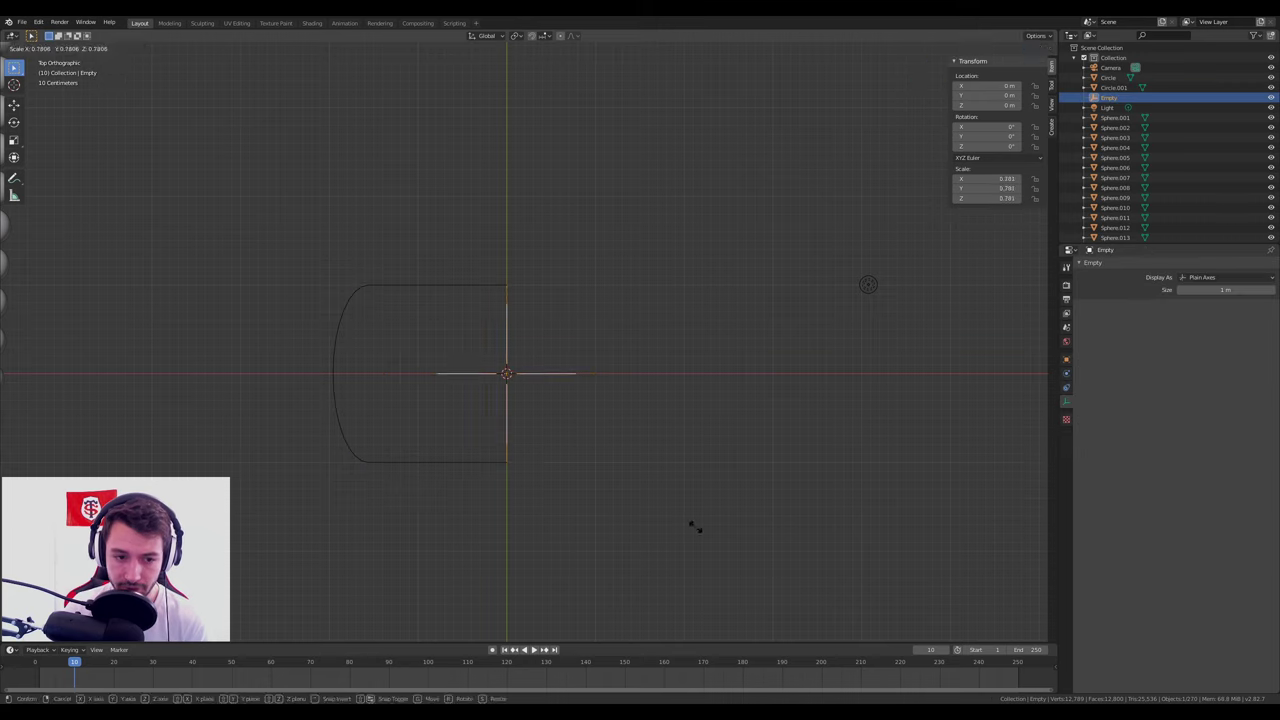
left_click(474, 288)
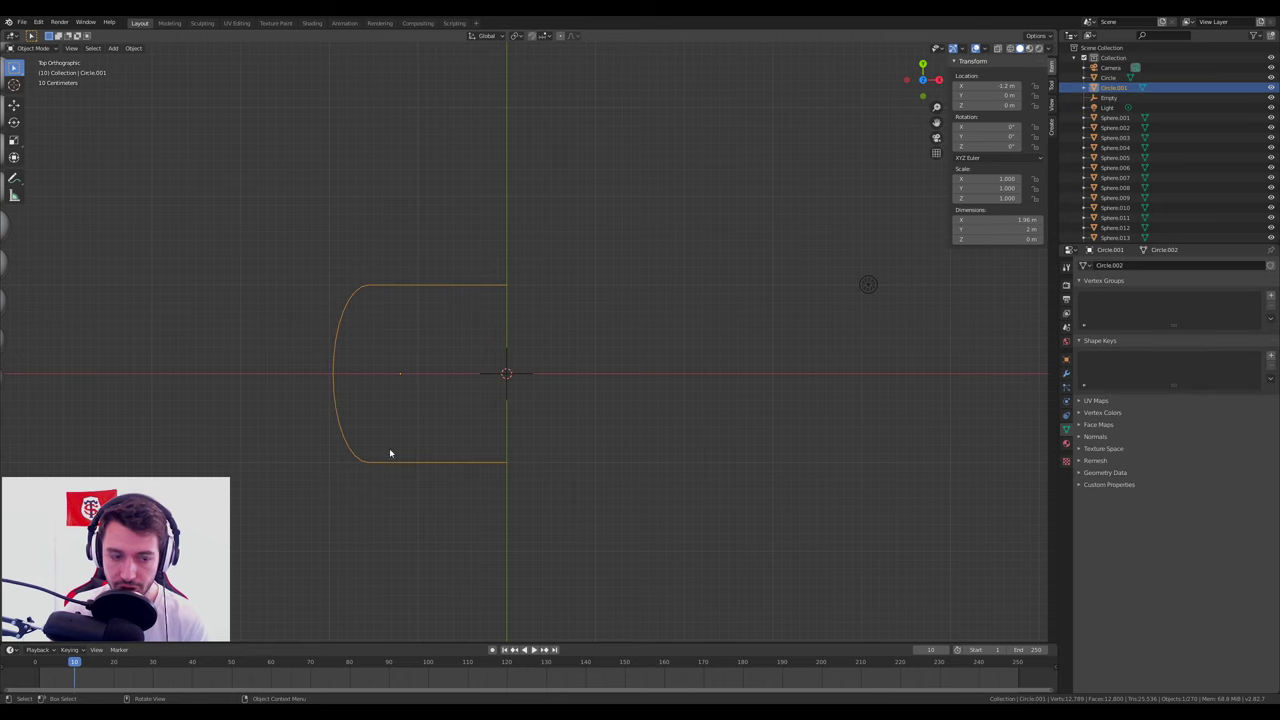
left_click(1066, 373)
left_click(1114, 264)
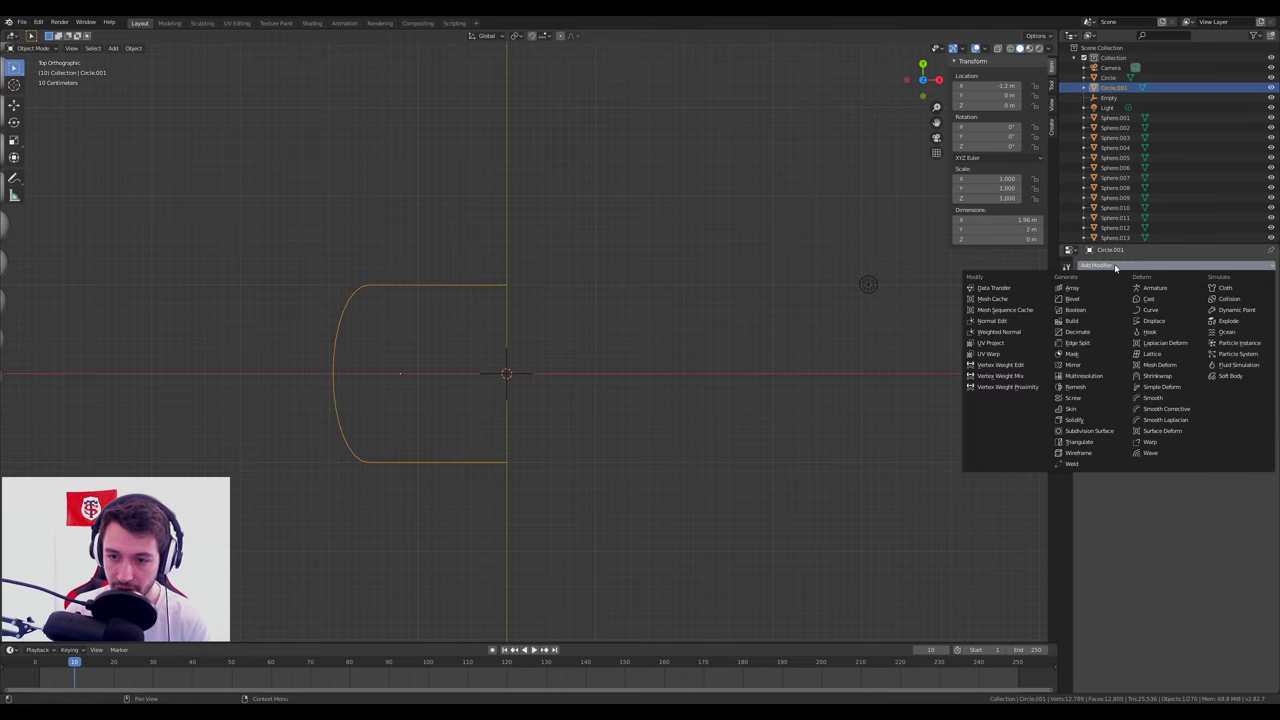
left_click(1080, 365)
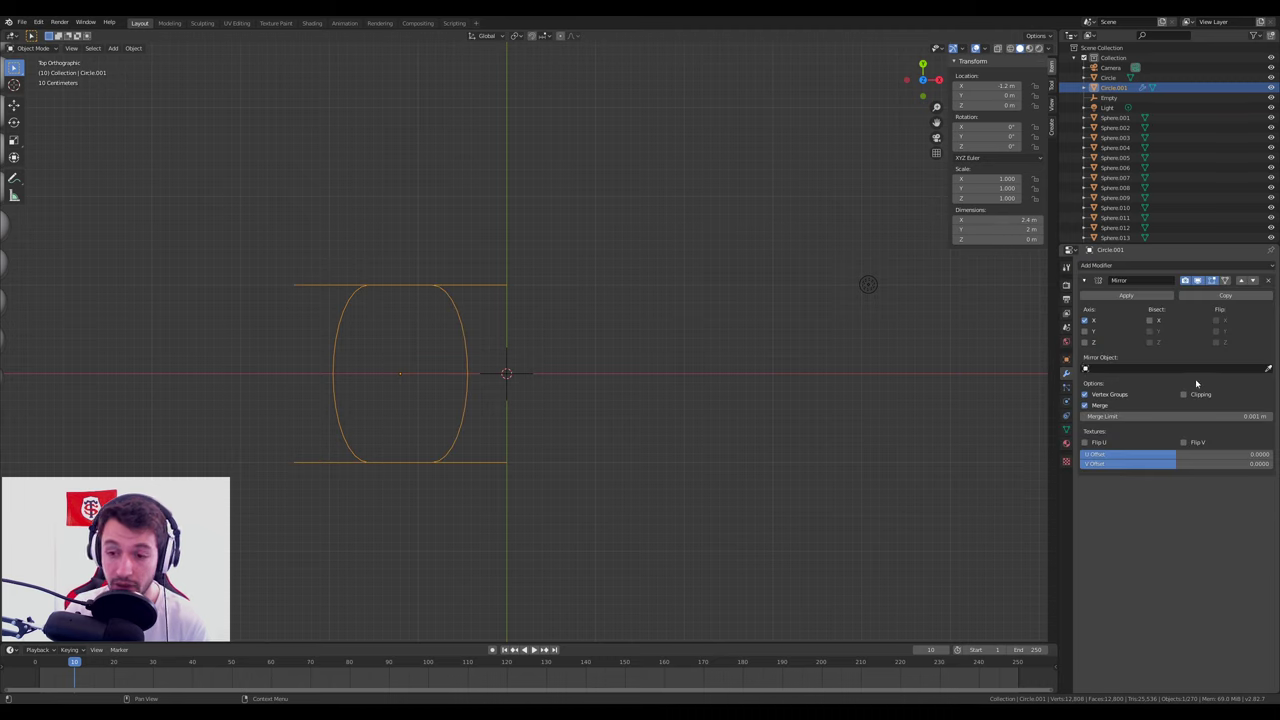
left_click(1269, 367)
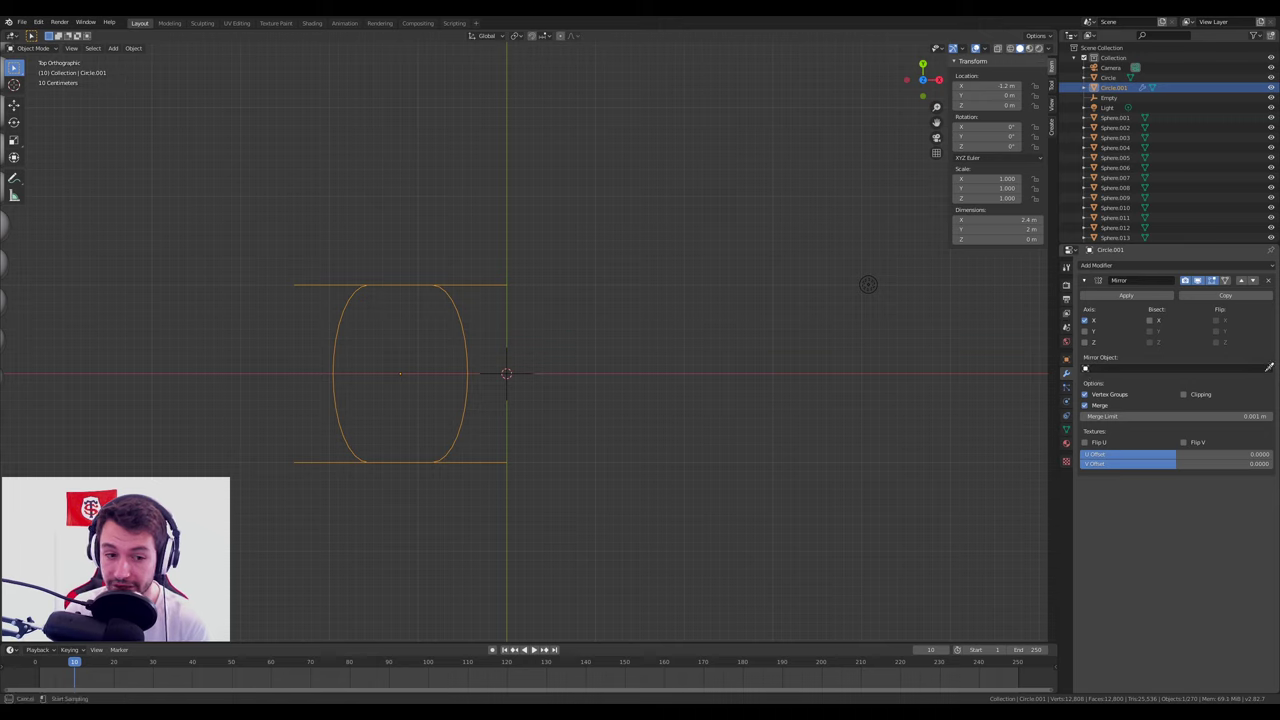
left_click(508, 374)
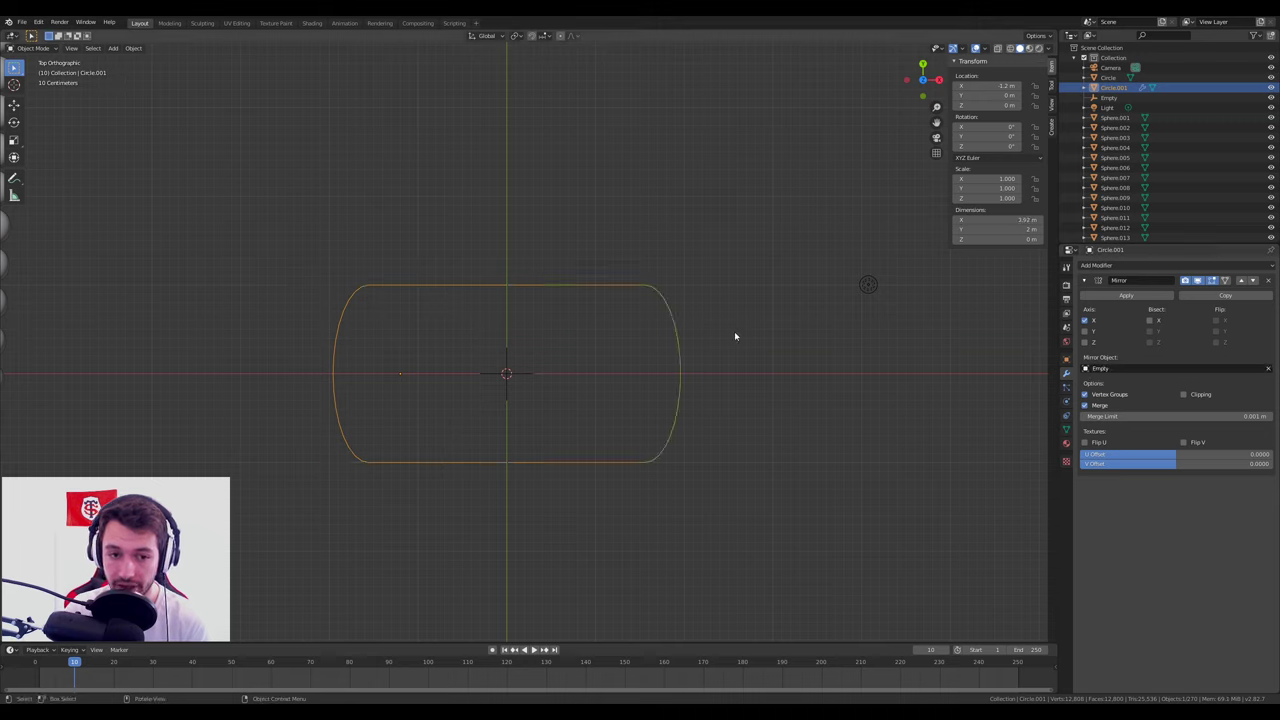
left_click(1126, 296)
Delete the Empty and frame the tag outline Circle.001 in the view.
left_click(508, 374)
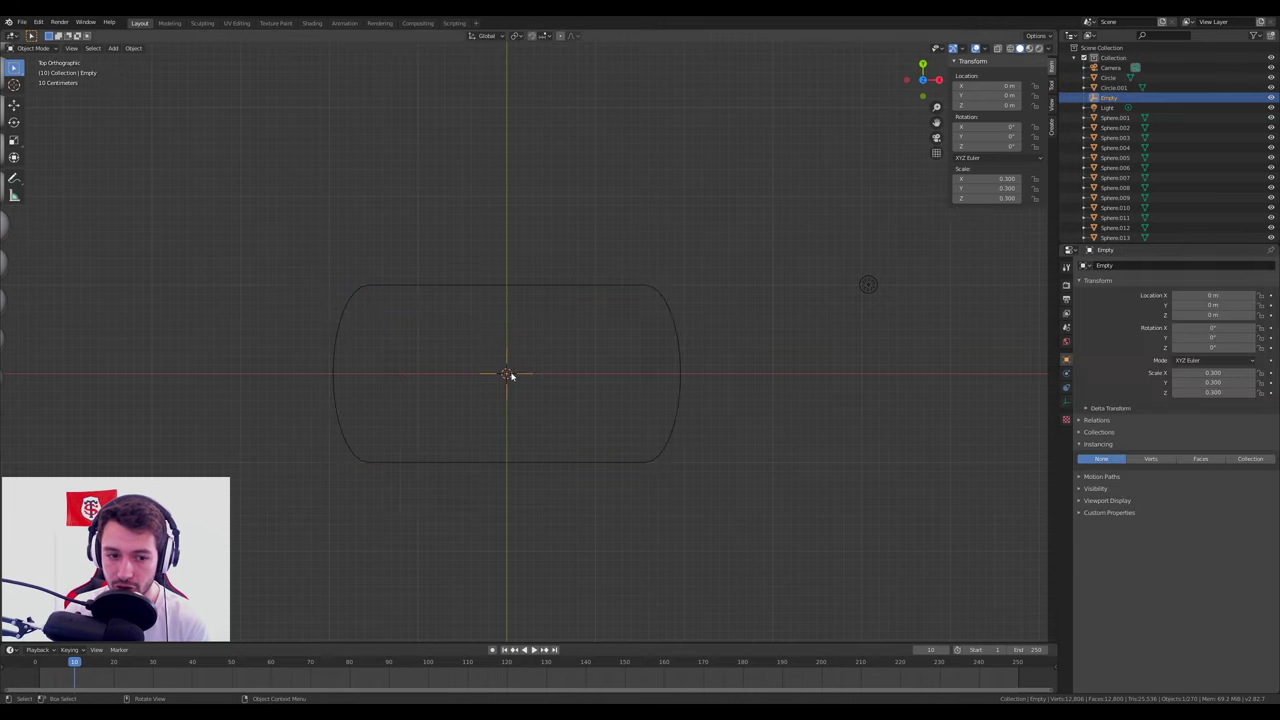
key("Delete")
mouse_move(508, 374)
middle_mouse_down()
mouse_move(560, 354)
mouse_move(587, 390)
mouse_move(637, 366)
mouse_move(580, 274)
mouse_move(700, 351)
mouse_move(701, 339)
middle_mouse_up()
scroll(587, 390, "down", 4)
left_click(581, 268)
key("KP_Decimal")
Fill the outline with a face and extrude it into a thick plate.
key("Tab")
mouse_move(569, 317)
middle_mouse_down()
mouse_move(614, 366)
mouse_move(596, 395)
middle_mouse_up()
key("a")
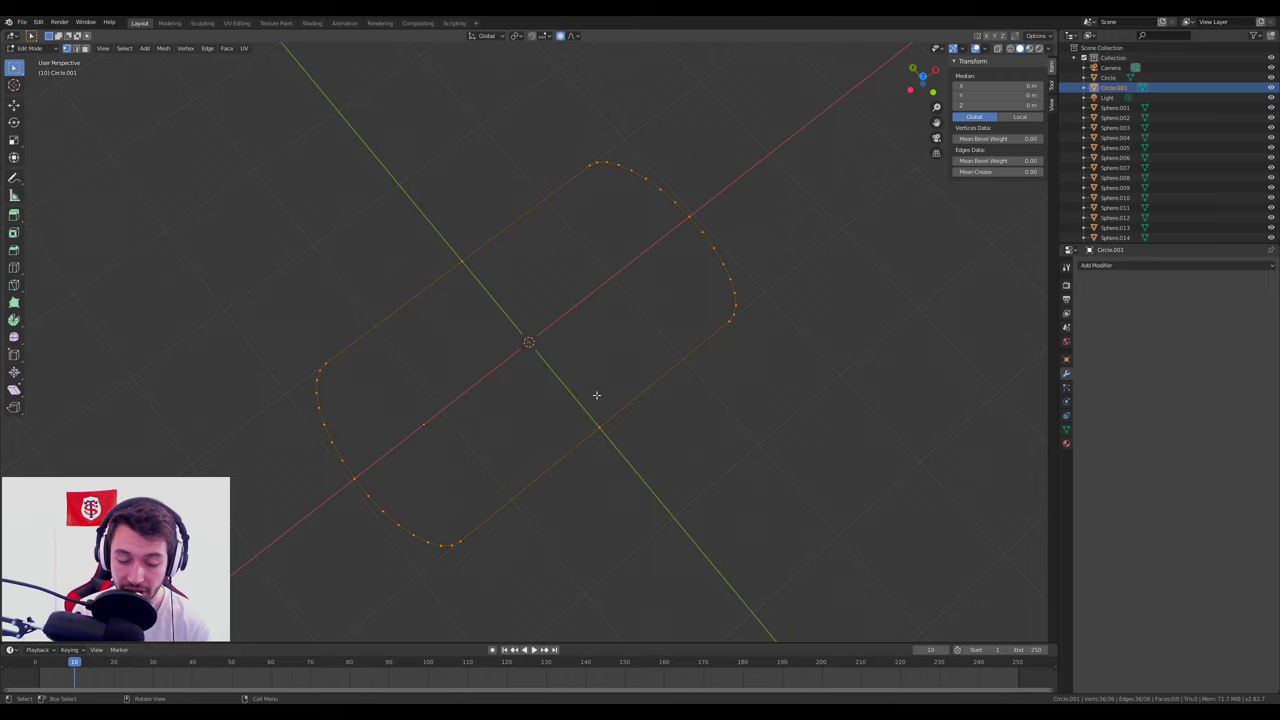
key("f")
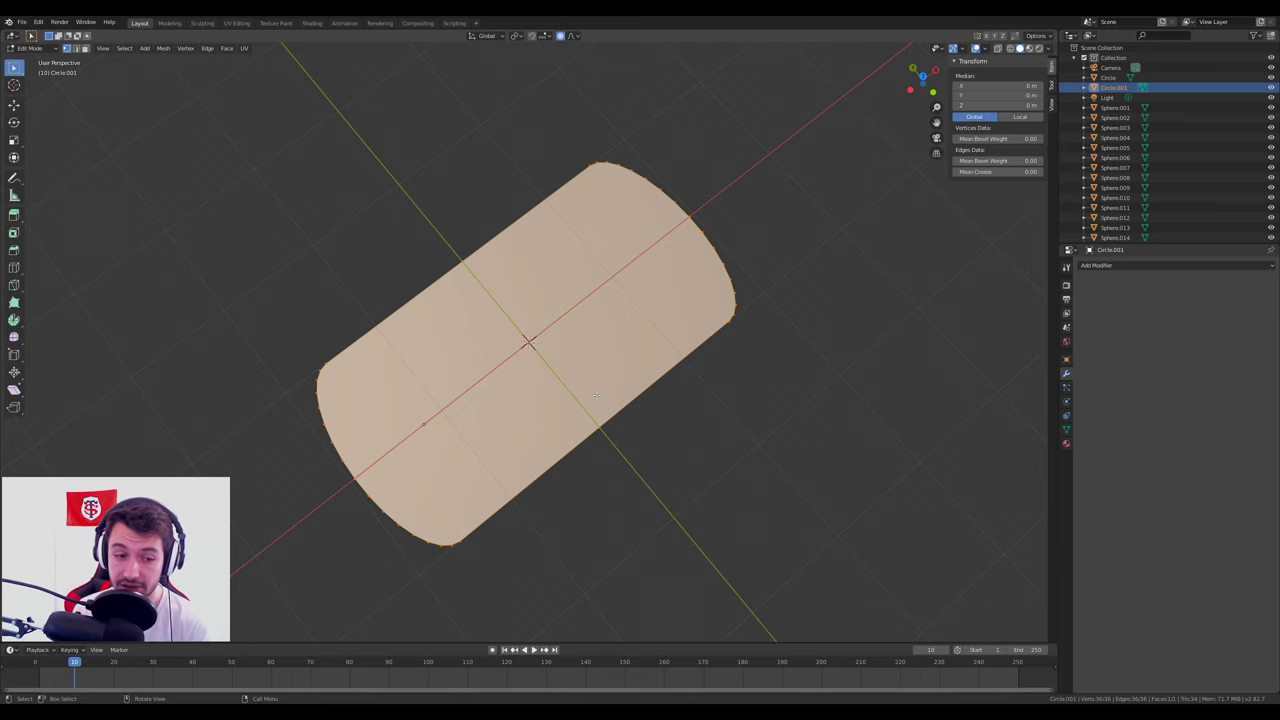
mouse_move(596, 396)
middle_mouse_down()
mouse_move(614, 363)
mouse_move(586, 290)
mouse_move(590, 431)
mouse_move(603, 414)
middle_mouse_up()
key("e")
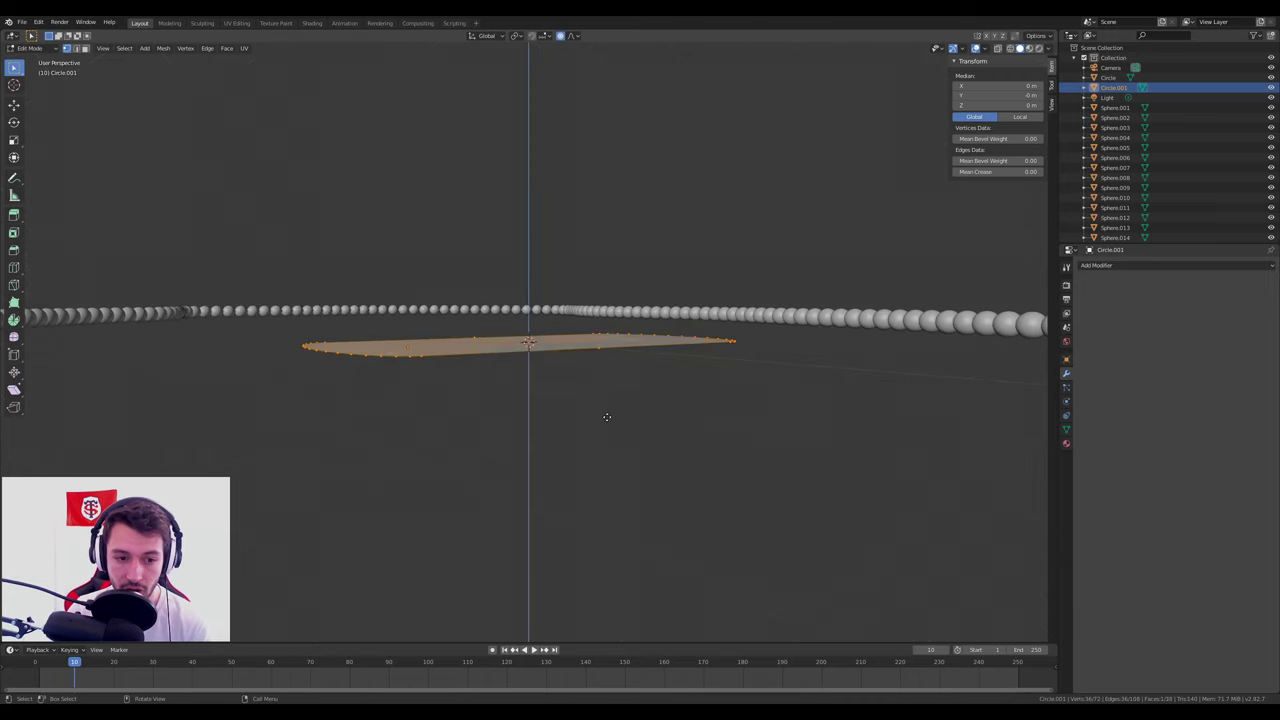
left_click(612, 414)
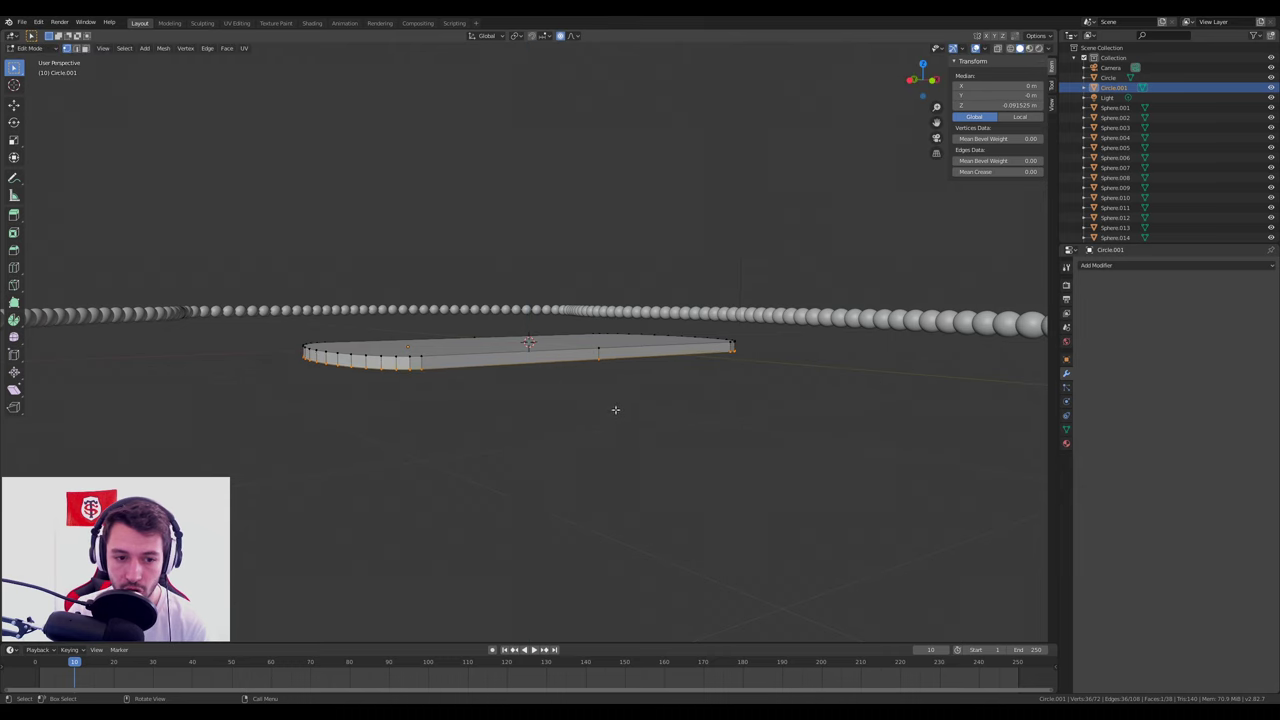
middle_click_drag(614, 409, 588, 439)
Inset the plate's top face to form a rim and shift the inset face along Z.
left_click(84, 48)
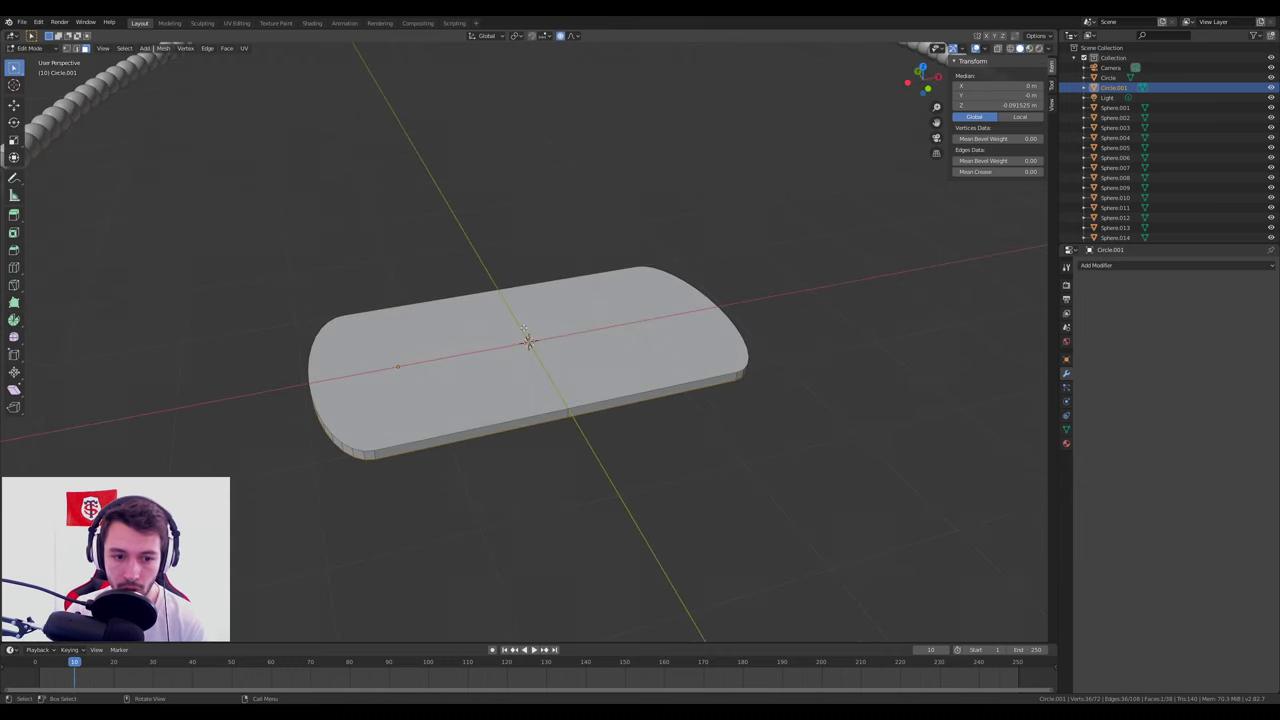
left_click(600, 380)
middle_click_drag(600, 380, 603, 421)
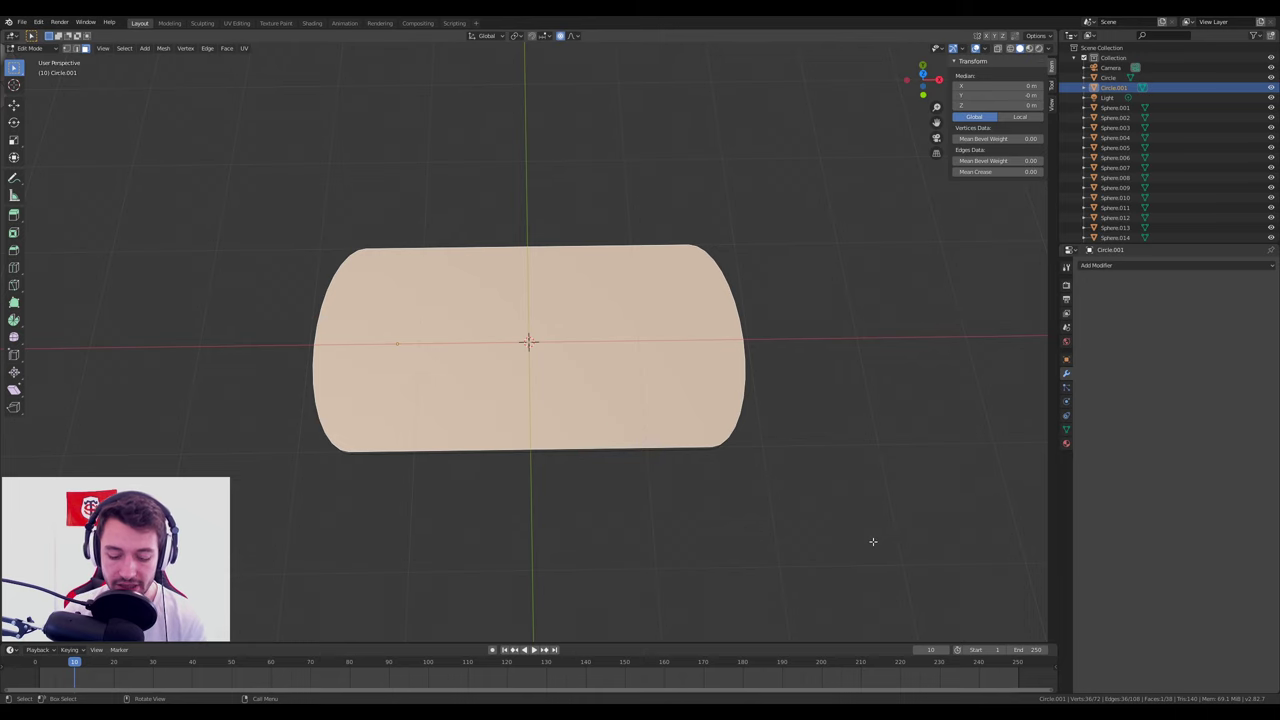
key("i")
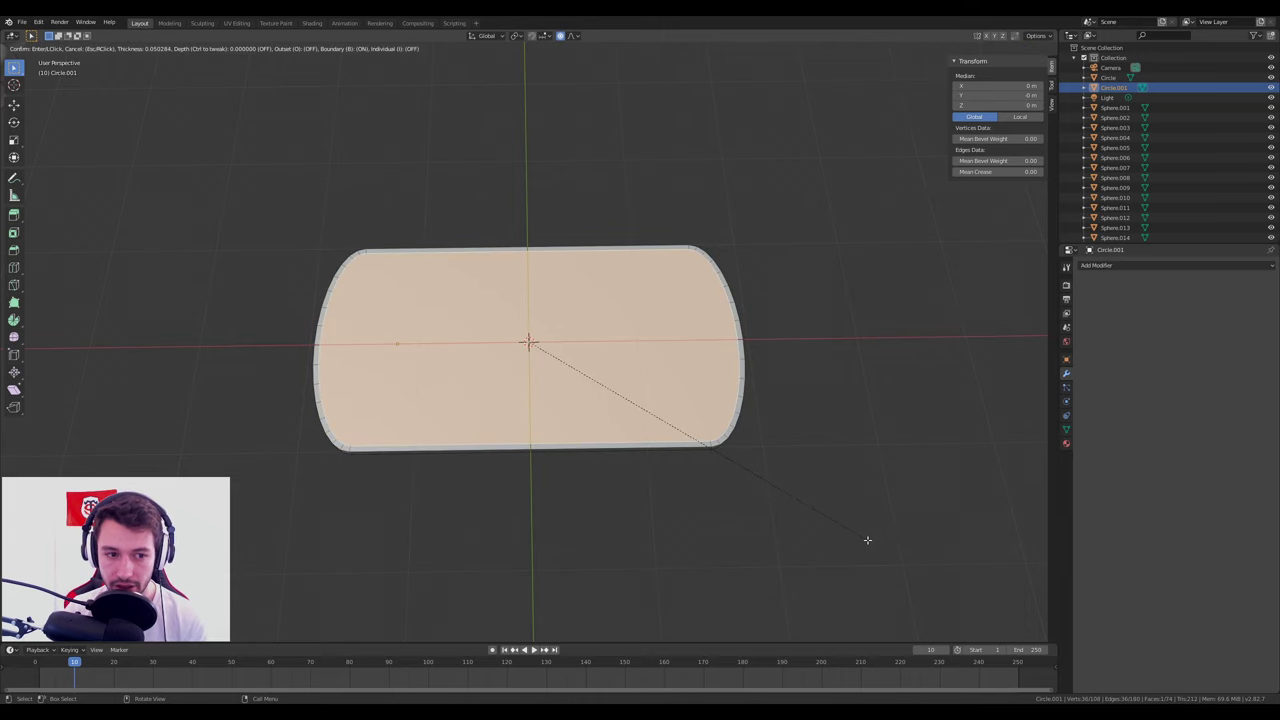
left_click(866, 540)
mouse_move(760, 503)
middle_mouse_down()
mouse_move(711, 457)
mouse_move(751, 466)
mouse_move(726, 464)
middle_mouse_up()
scroll(726, 464, "up", 1)
scroll(410, 306, "up", 2)
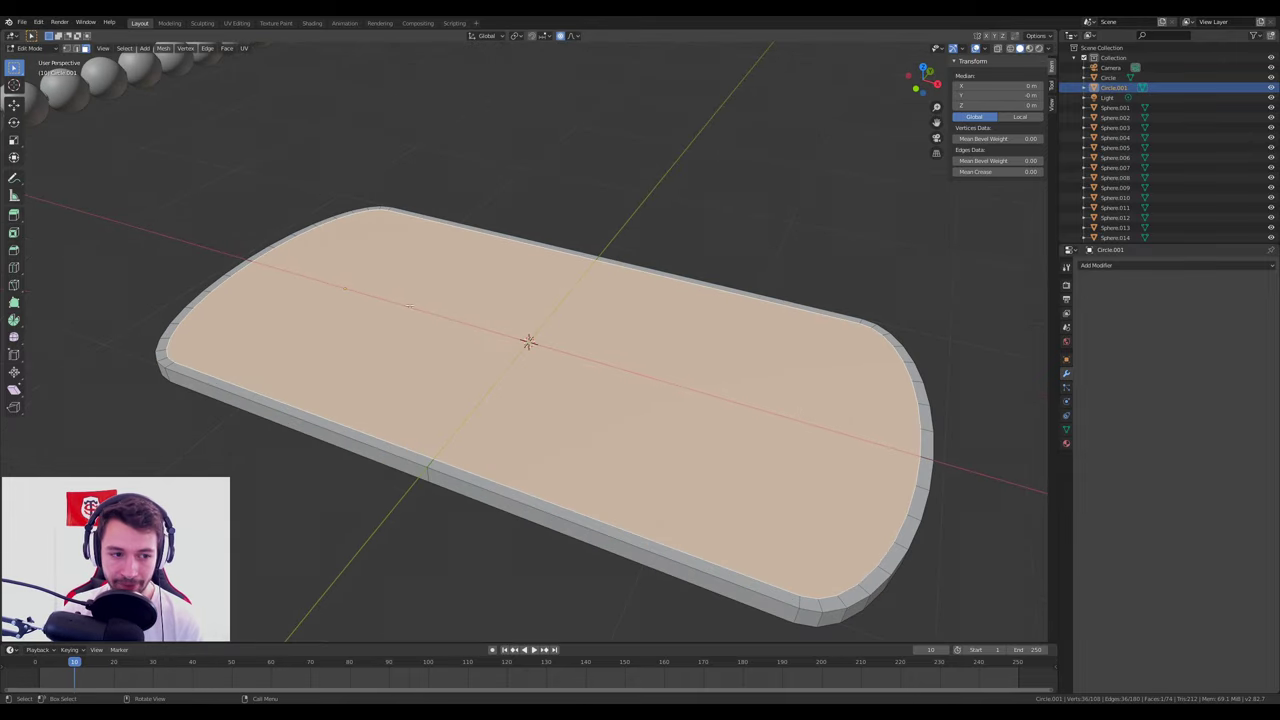
key("g")
key("z")
key("z")
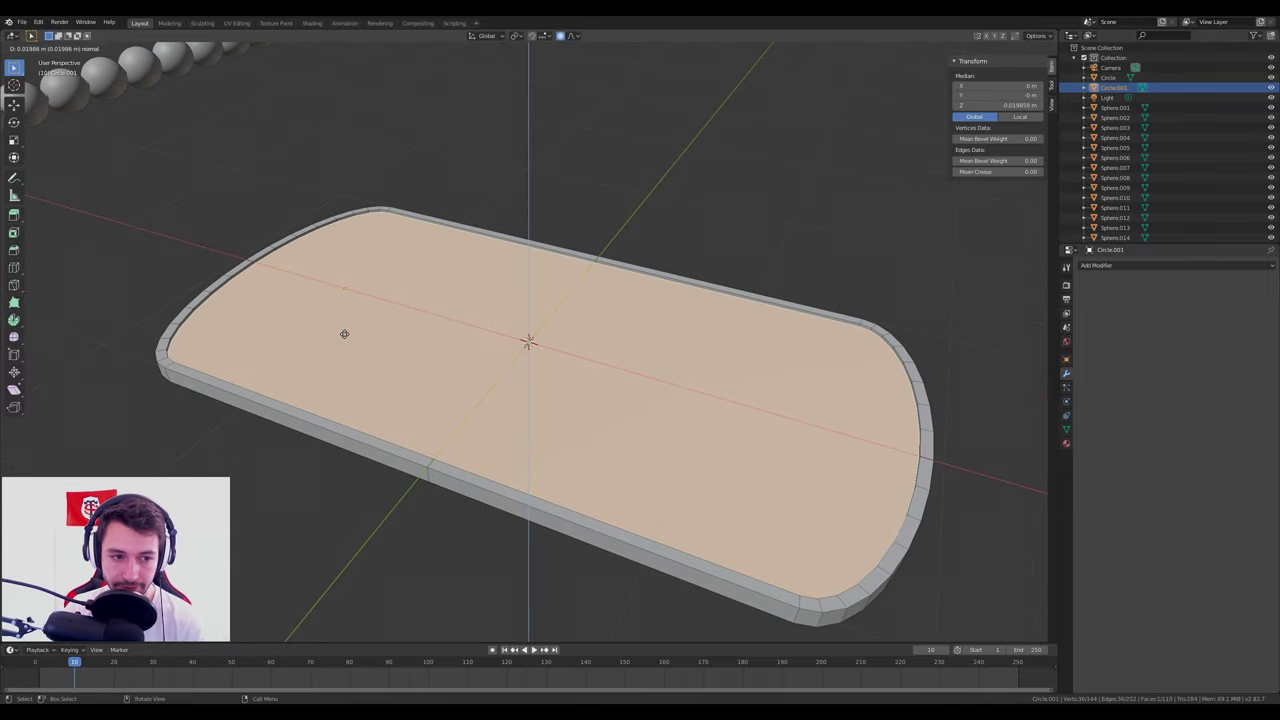
left_click(348, 334)
Give the plate smooth shading and add an Edge Split modifier.
key("Tab")
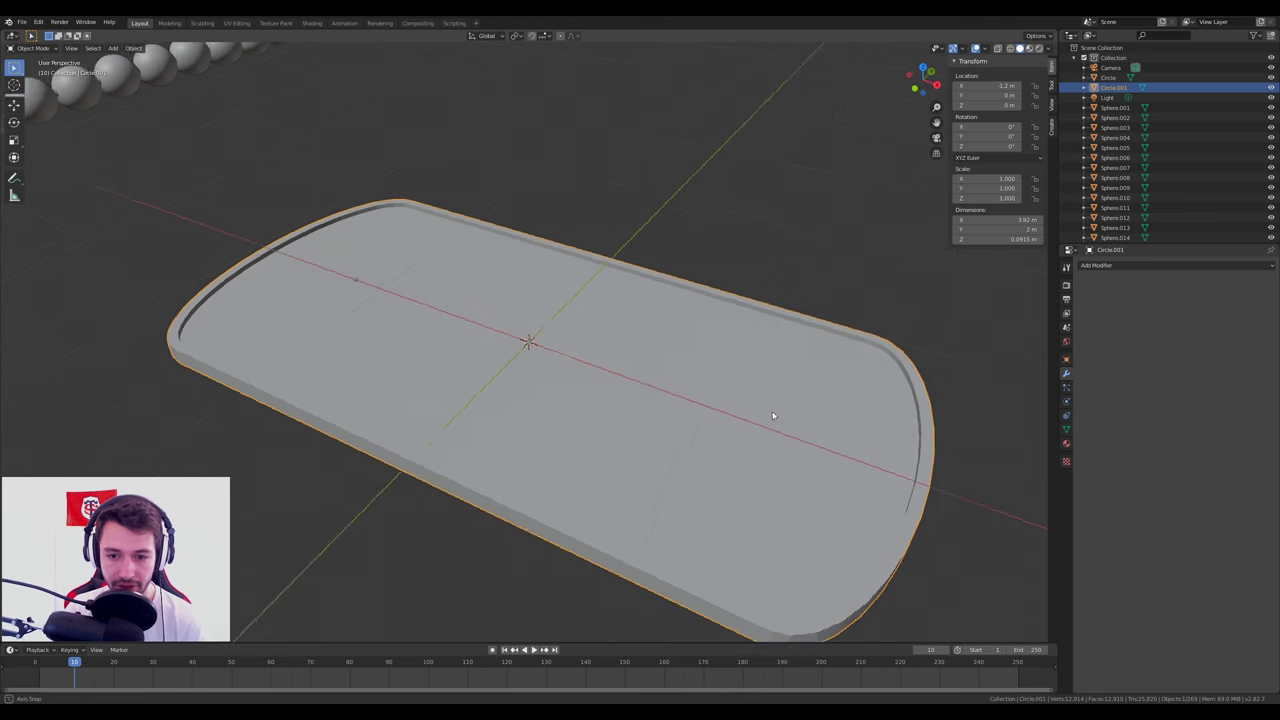
mouse_move(771, 420)
middle_mouse_down()
mouse_move(747, 395)
mouse_move(386, 209)
middle_mouse_up()
right_click(431, 305)
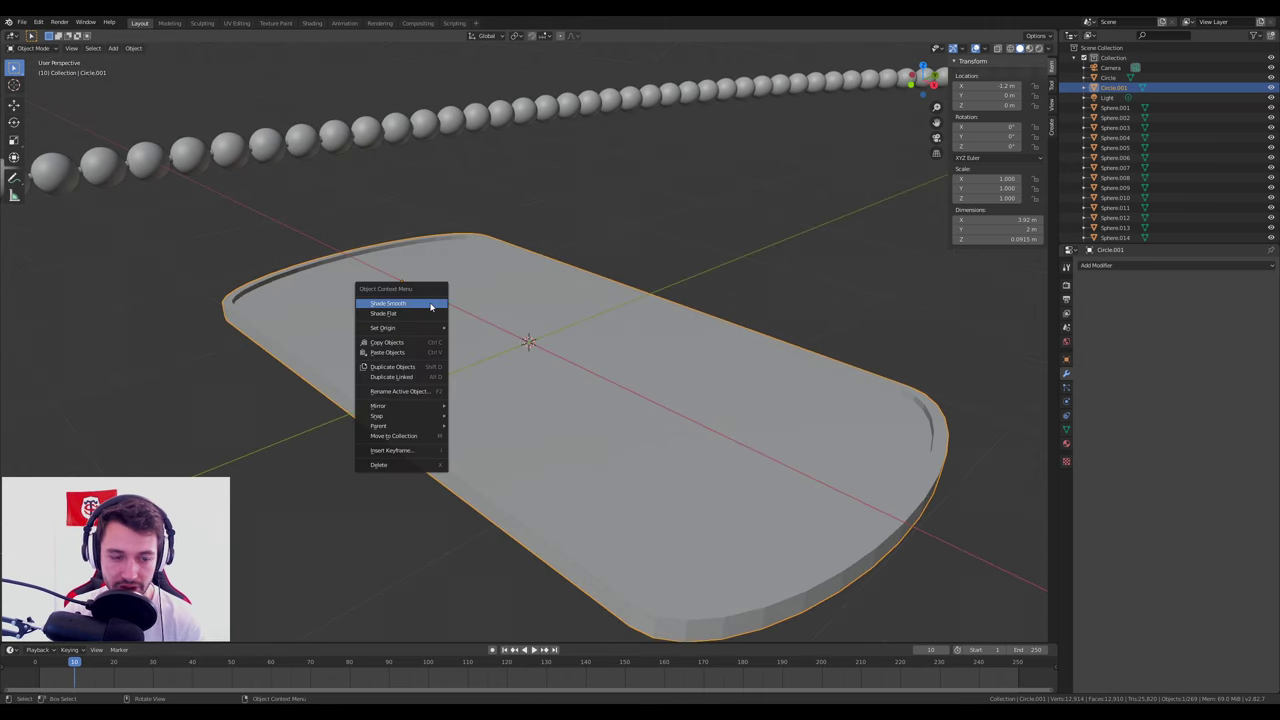
left_click(431, 305)
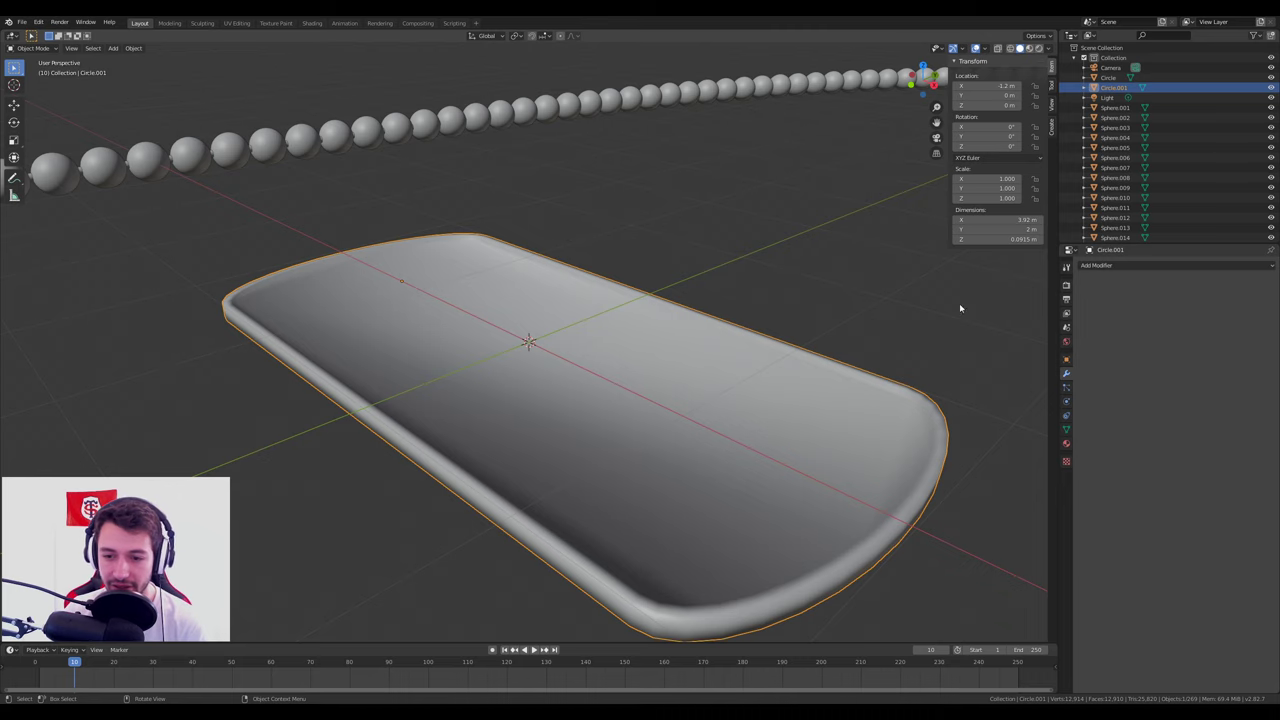
left_click(1104, 266)
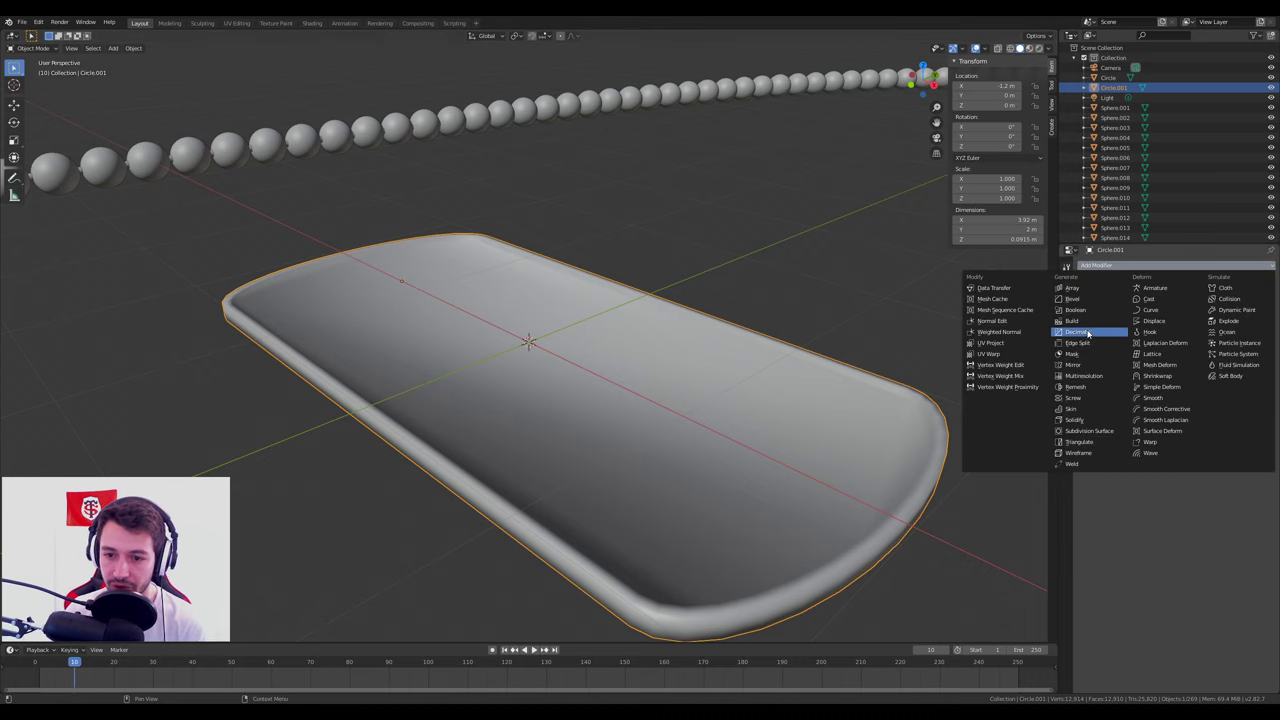
left_click(1085, 333)
Lower the plate's bottom face along Z, making the plate 0.161 m thick.
mouse_move(535, 349)
middle_mouse_down()
mouse_move(561, 385)
mouse_move(466, 334)
mouse_move(331, 309)
mouse_move(513, 345)
mouse_move(522, 307)
middle_mouse_up()
key("Tab")
left_click(603, 297)
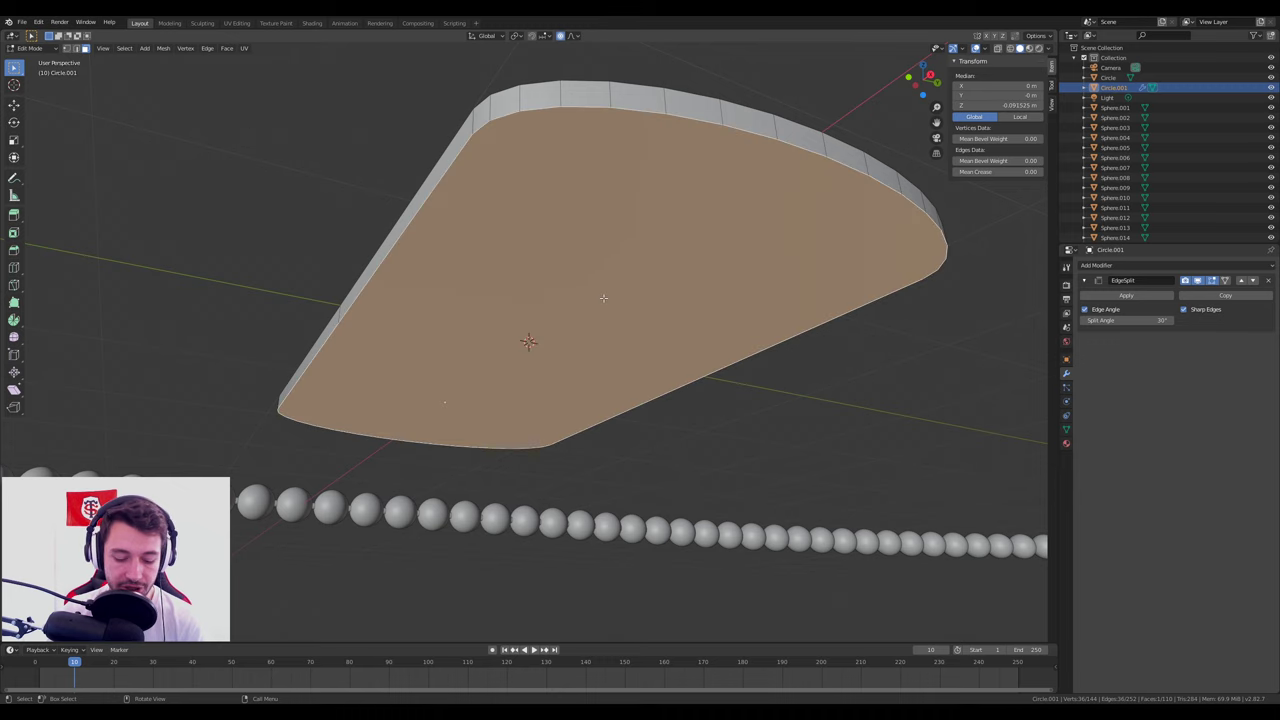
key("g")
key("z")
left_click(613, 312)
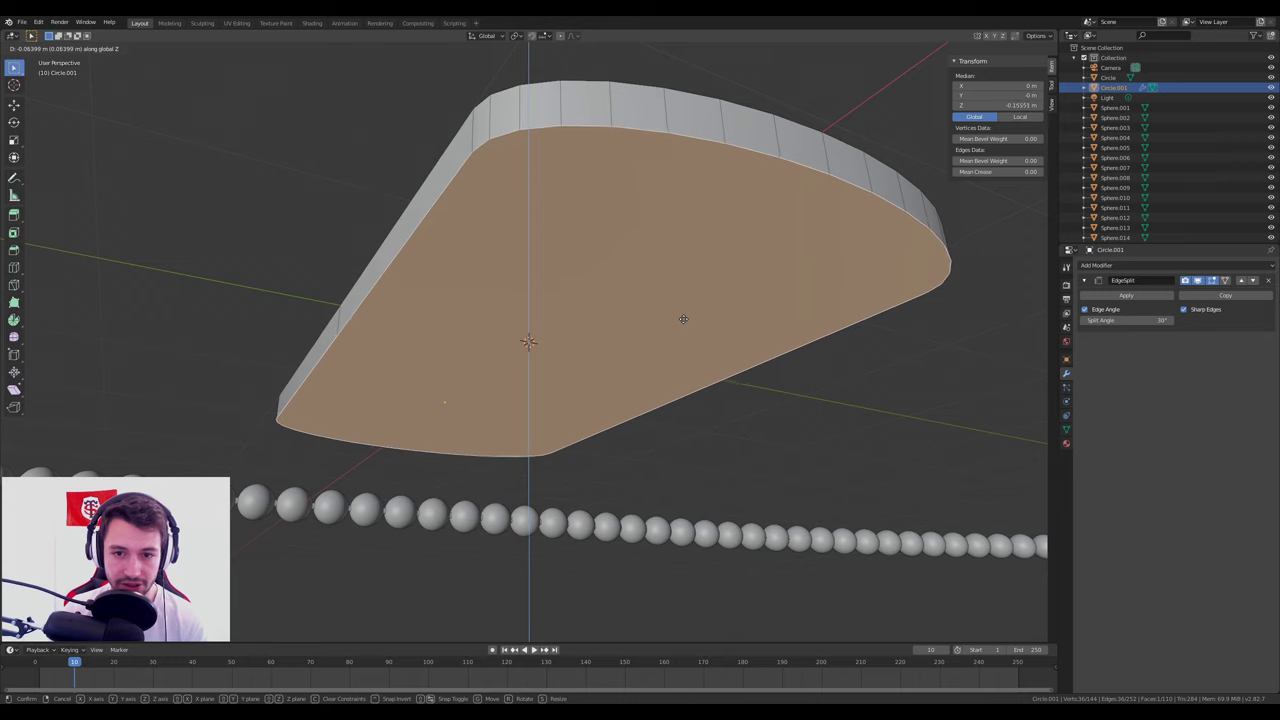
mouse_move(694, 289)
middle_mouse_down()
mouse_move(673, 340)
mouse_move(757, 420)
mouse_move(754, 374)
middle_mouse_up()
key("Tab")
scroll(673, 338, "down", 2)
scroll(754, 374, "down", 3)
scroll(755, 377, "down", 3)
scroll(755, 377, "up", 4)
scroll(440, 320, "up", 5)
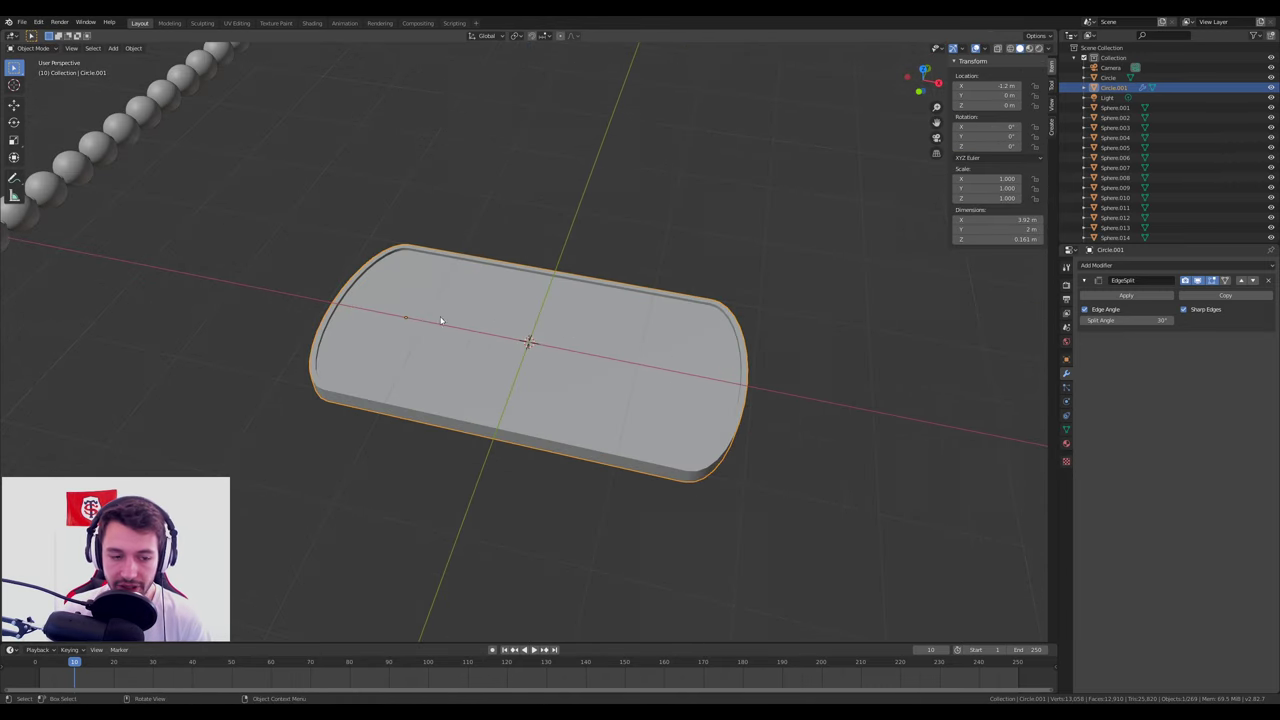
scroll(385, 315, "down", 8)
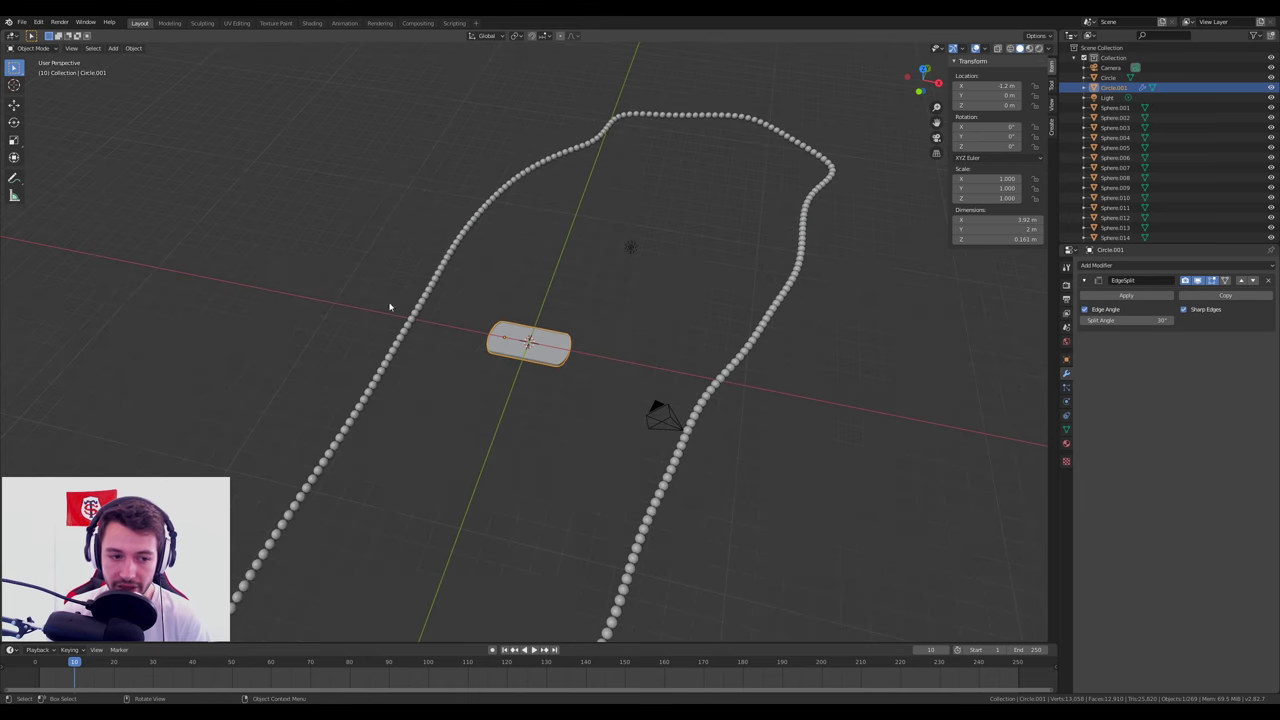
scroll(305, 472, "up", 4)
scroll(455, 359, "up", 6)
scroll(314, 277, "up", 6)
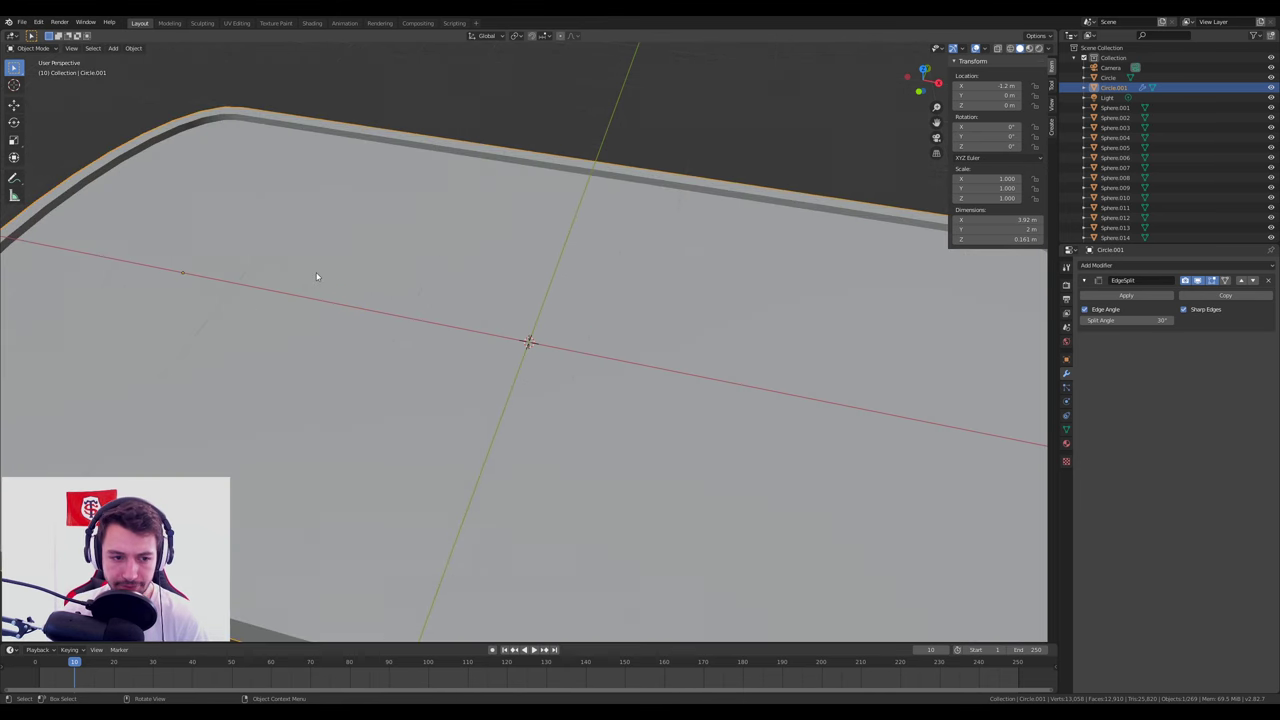
scroll(315, 305, "down", 6)
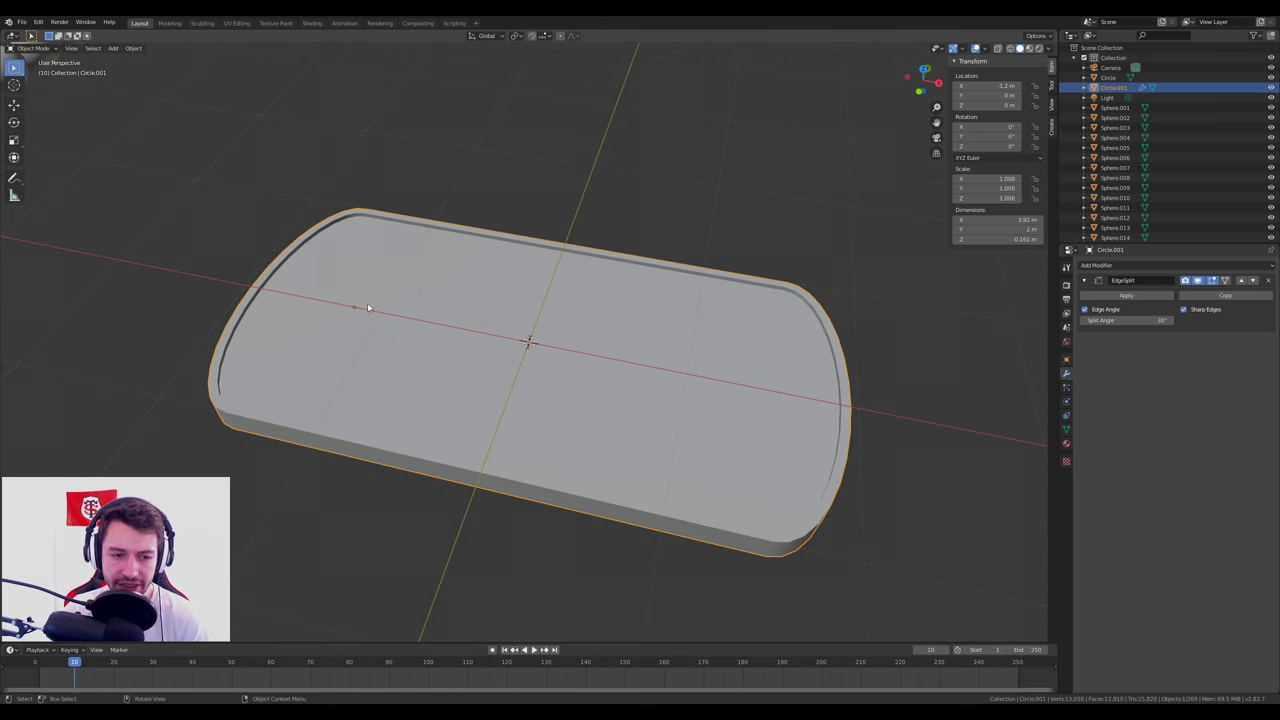
Set the plate's origin to its geometry centre, placing it at Z 0.047719 m.
key("s")
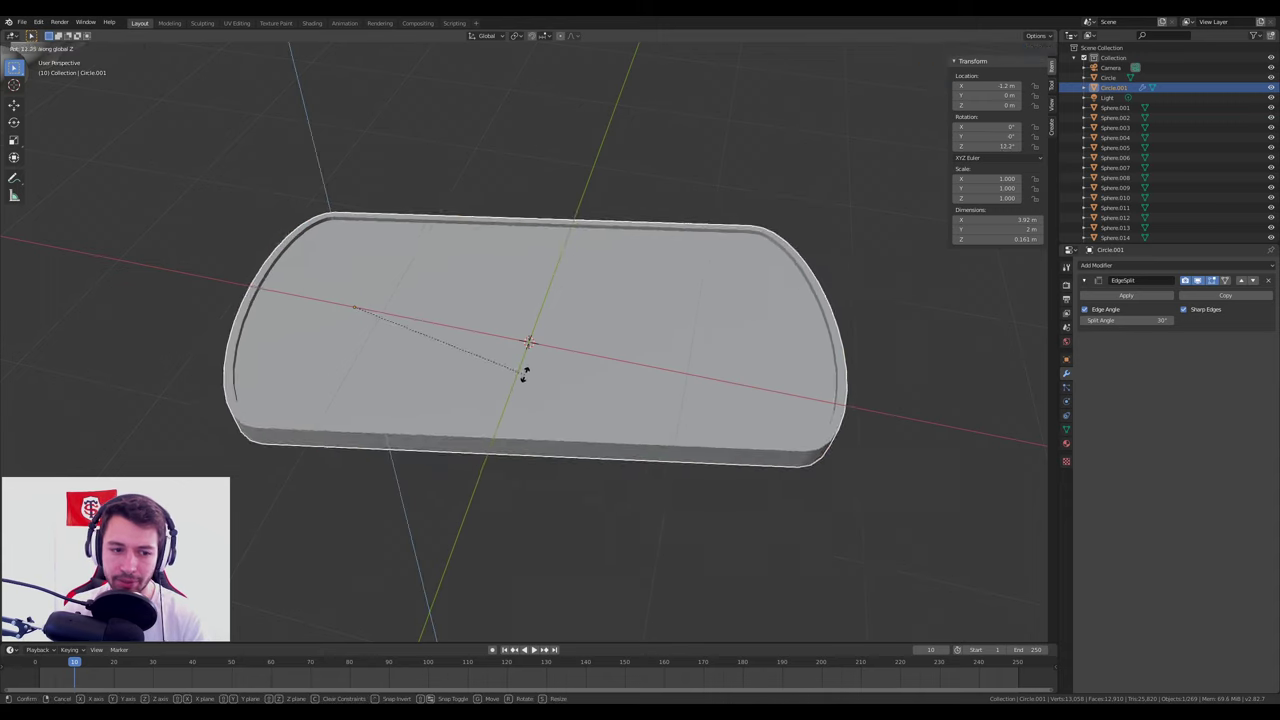
key("Escape")
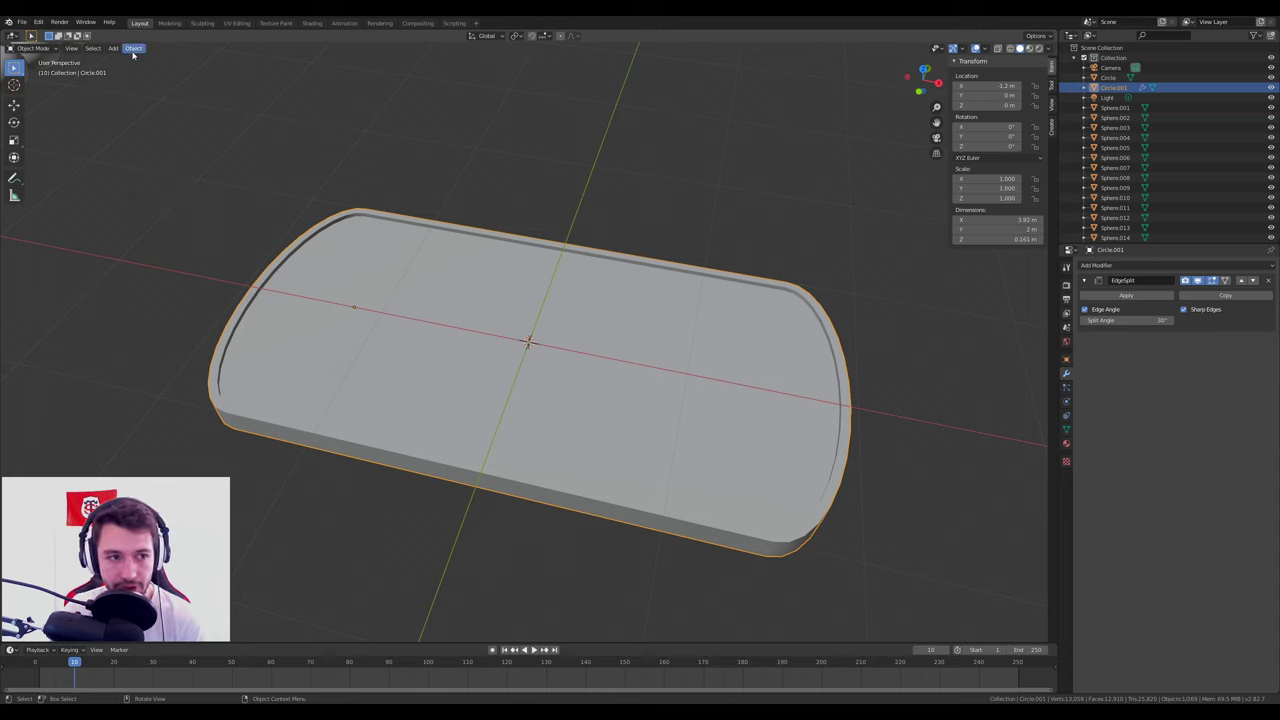
left_click(133, 50)
mouse_move(150, 70)
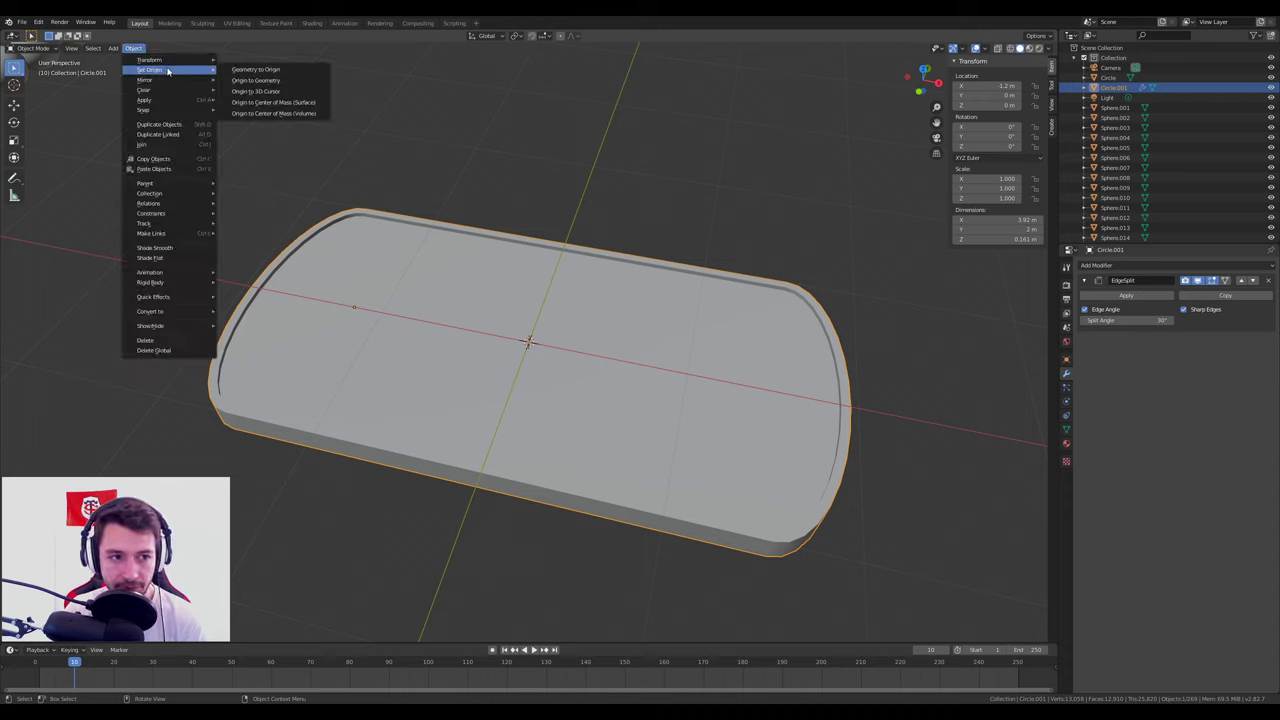
left_click(260, 81)
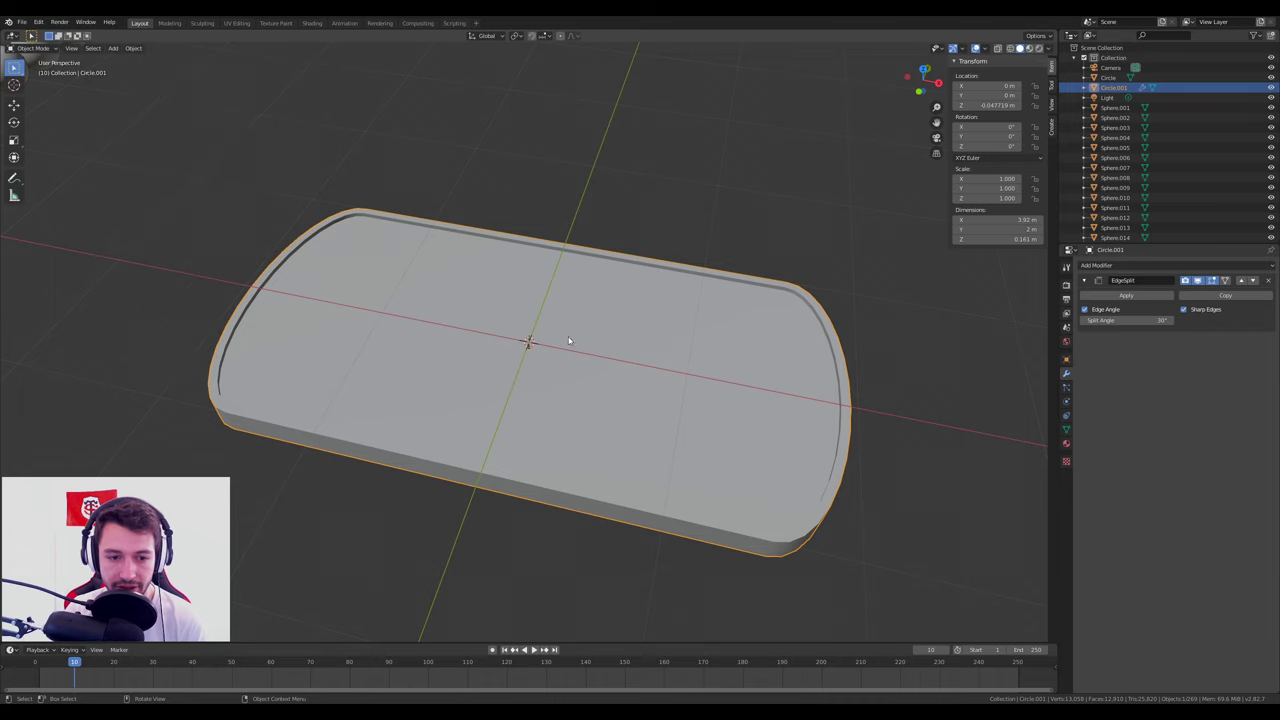
In top orthographic view, scale the tag plate up to 2.1.
key("r")
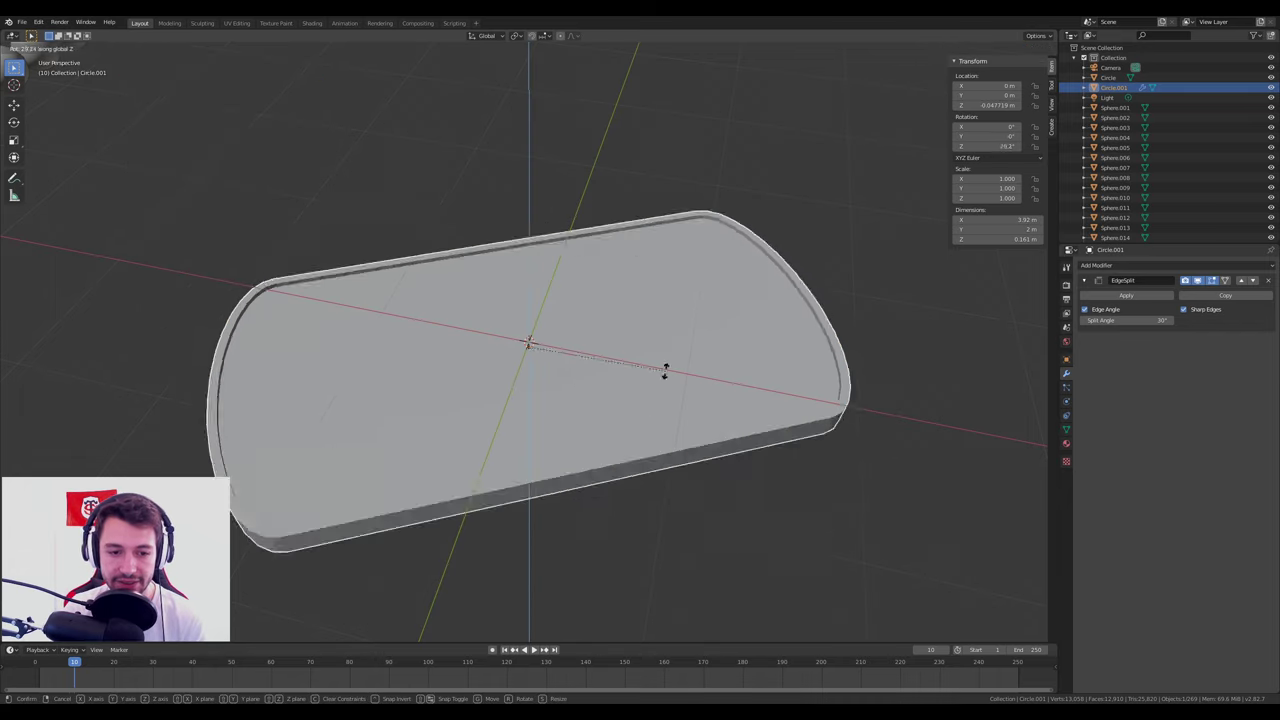
key("Escape")
scroll(636, 400, "down", 4)
scroll(636, 400, "down", 10)
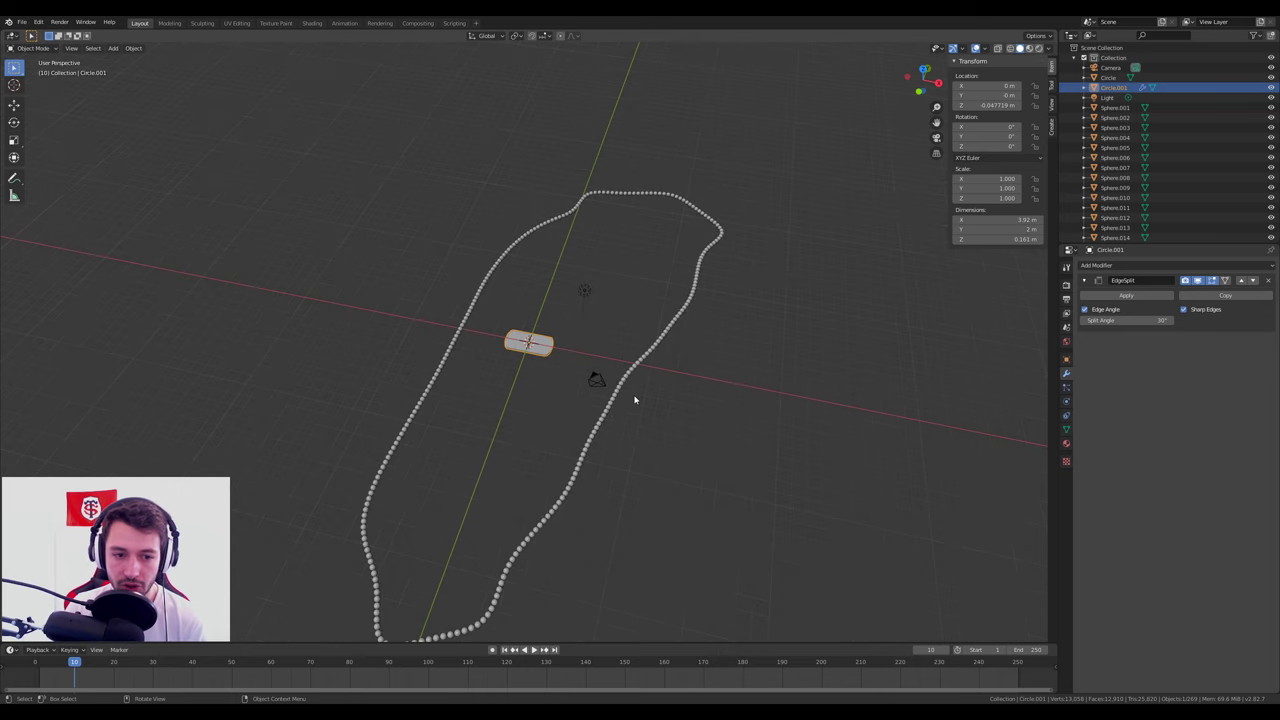
key("KP_7")
scroll(517, 420, "up", 1)
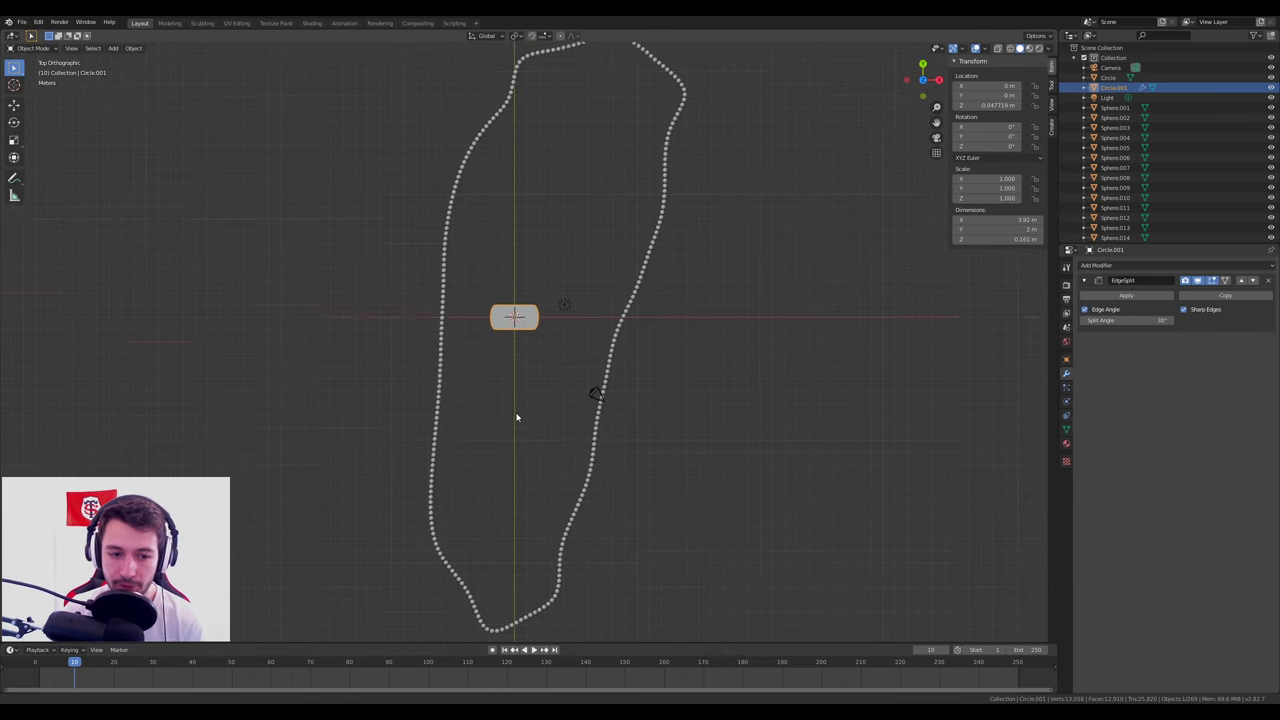
scroll(540, 380, "up", 2)
key("s")
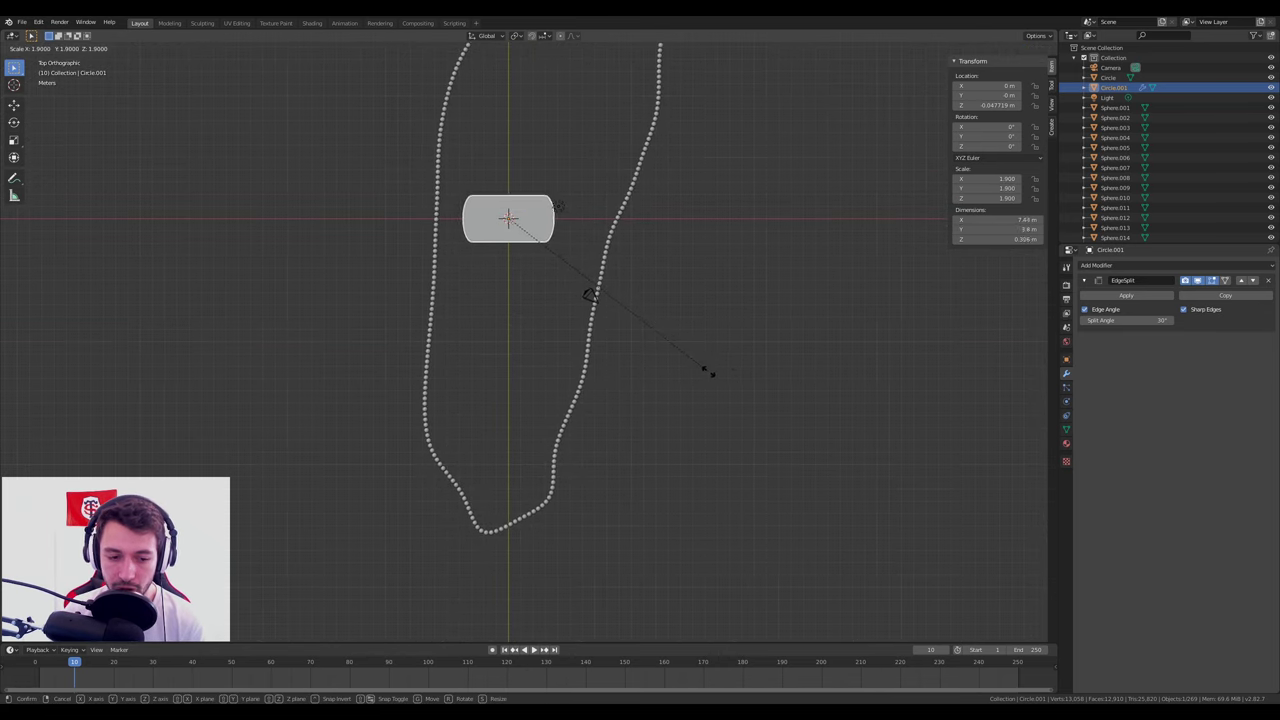
left_click(692, 377)
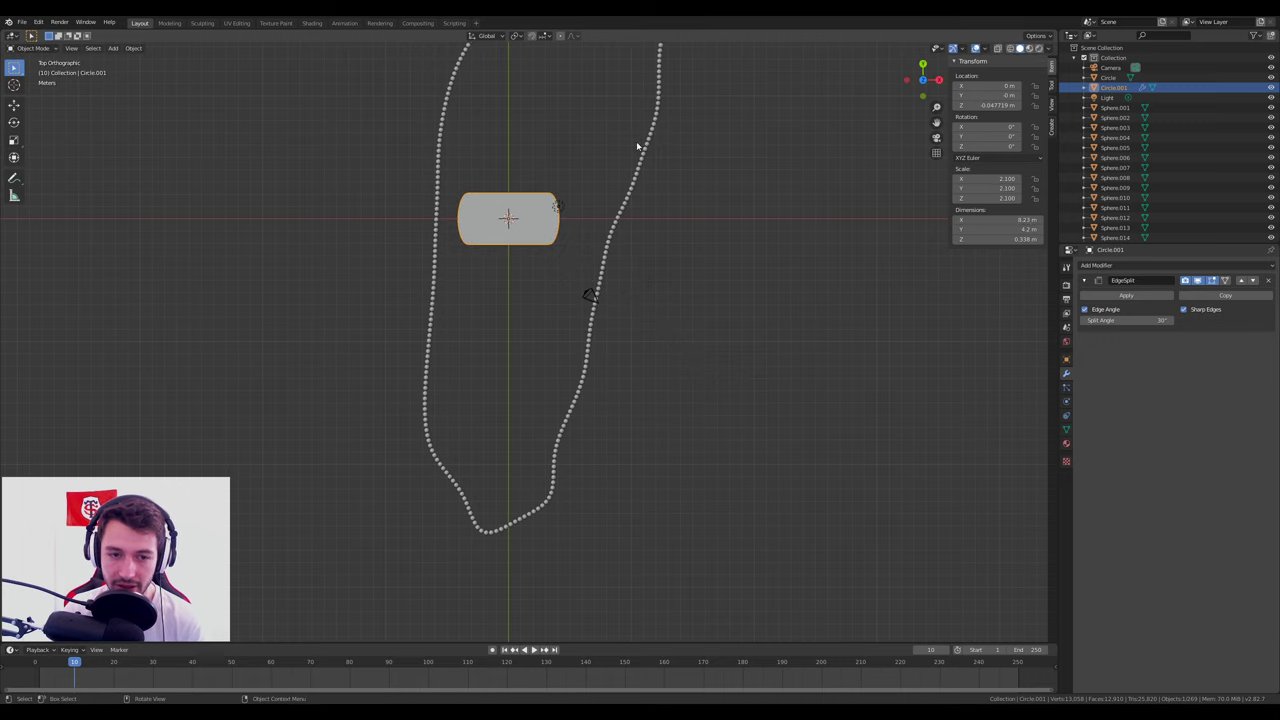
Move the plate toward the chain's bottom and rotate it -90° on Z to hang upright.
key("g")
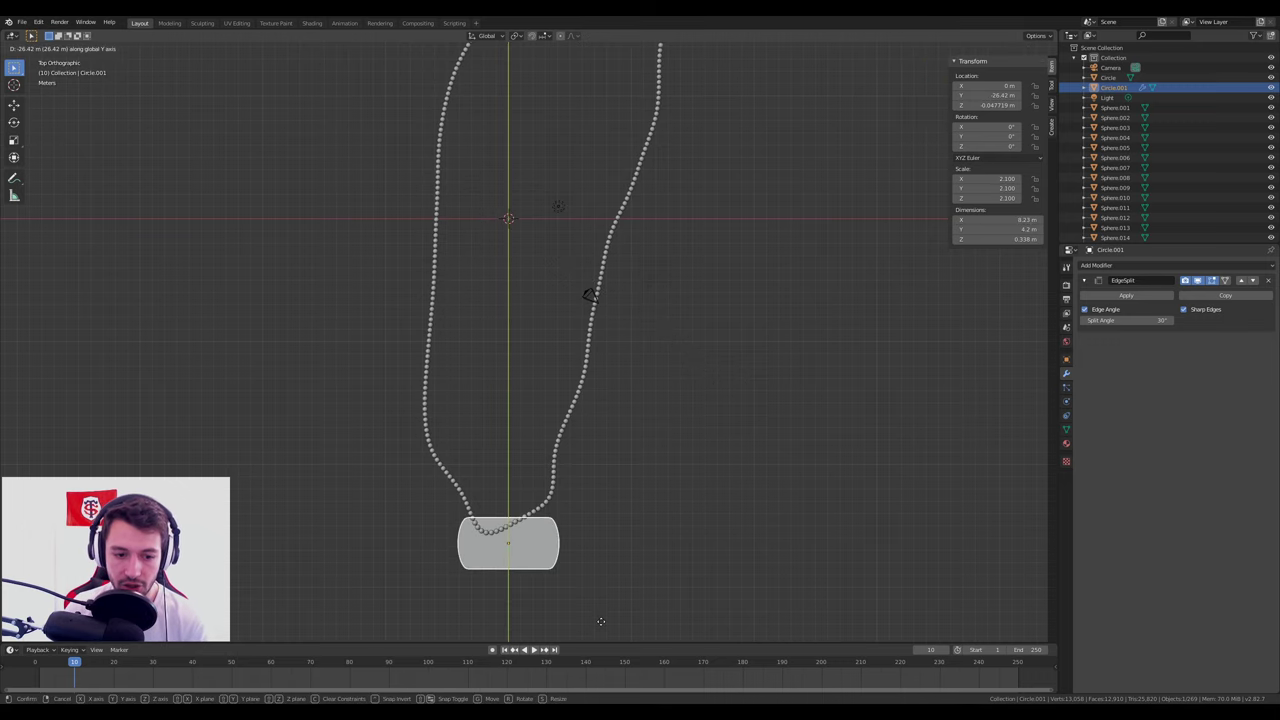
left_click(591, 583)
middle_click_drag(591, 583, 613, 443, "shift")
key("r")
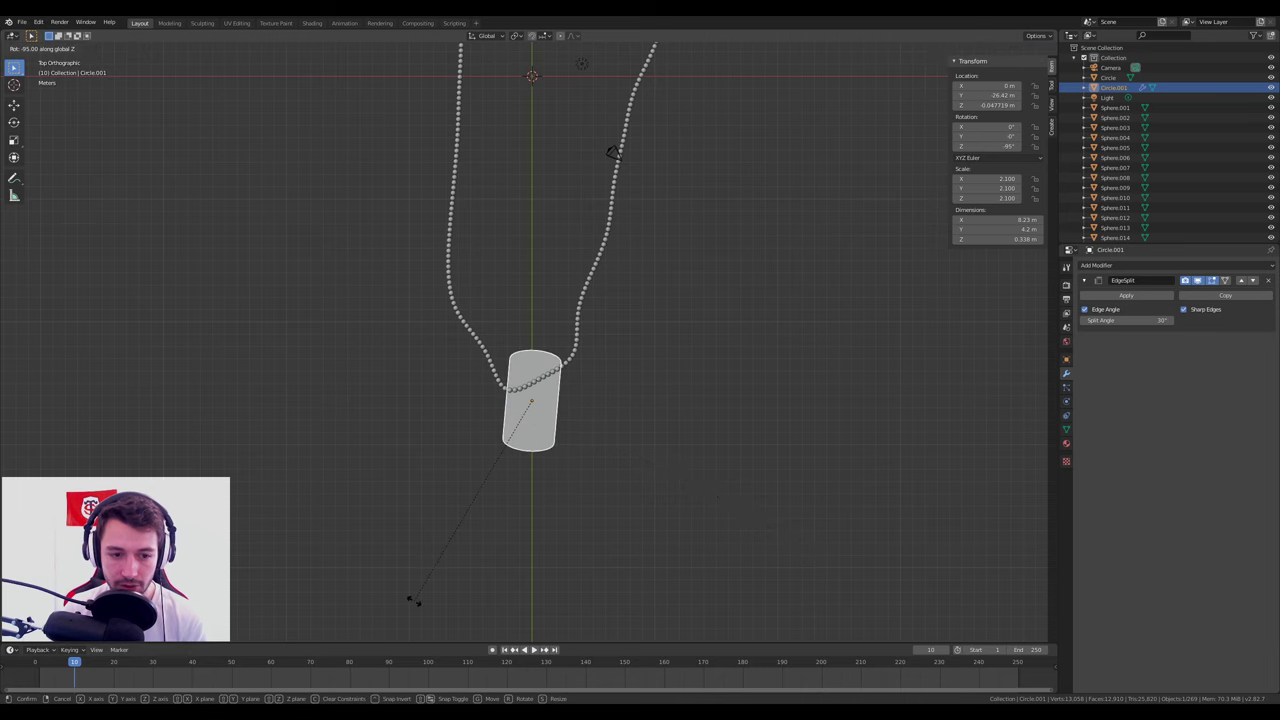
left_click(427, 609)
middle_click_drag(546, 509, 559, 371, "shift")
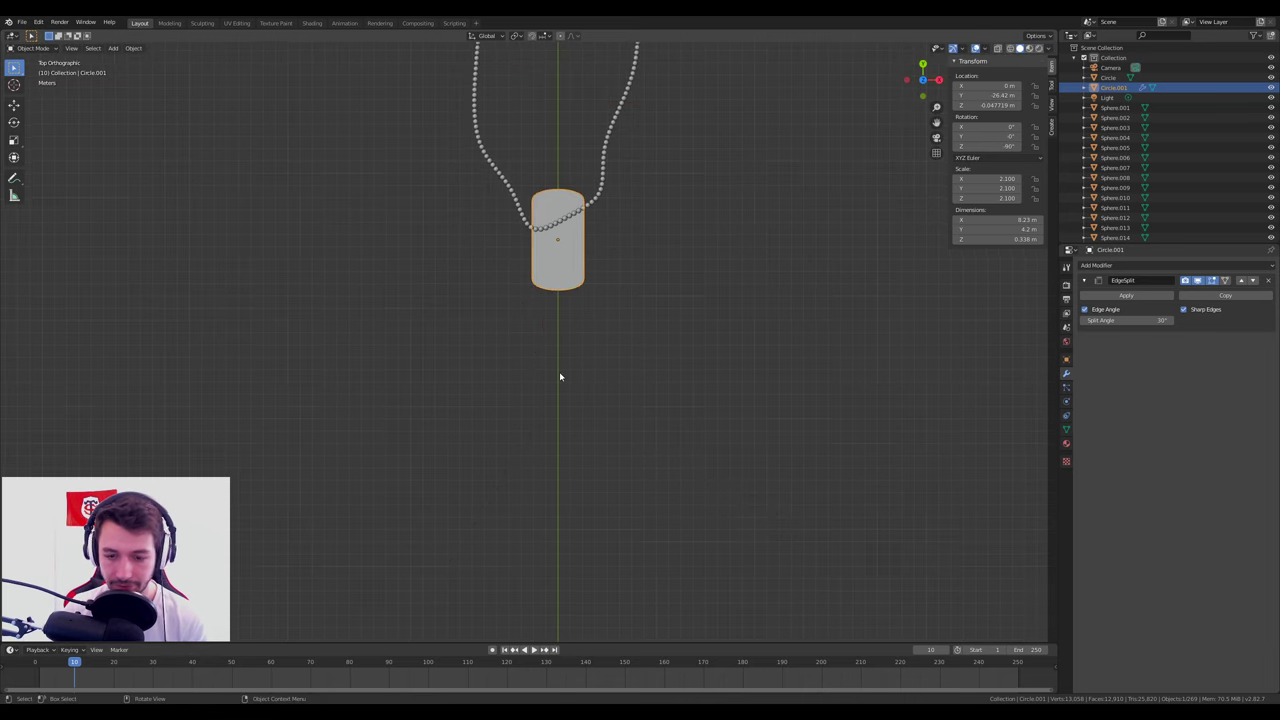
key("KP_3")
Slide the tag along Y to -28.587 m so the chain rests across its top.
key("r")
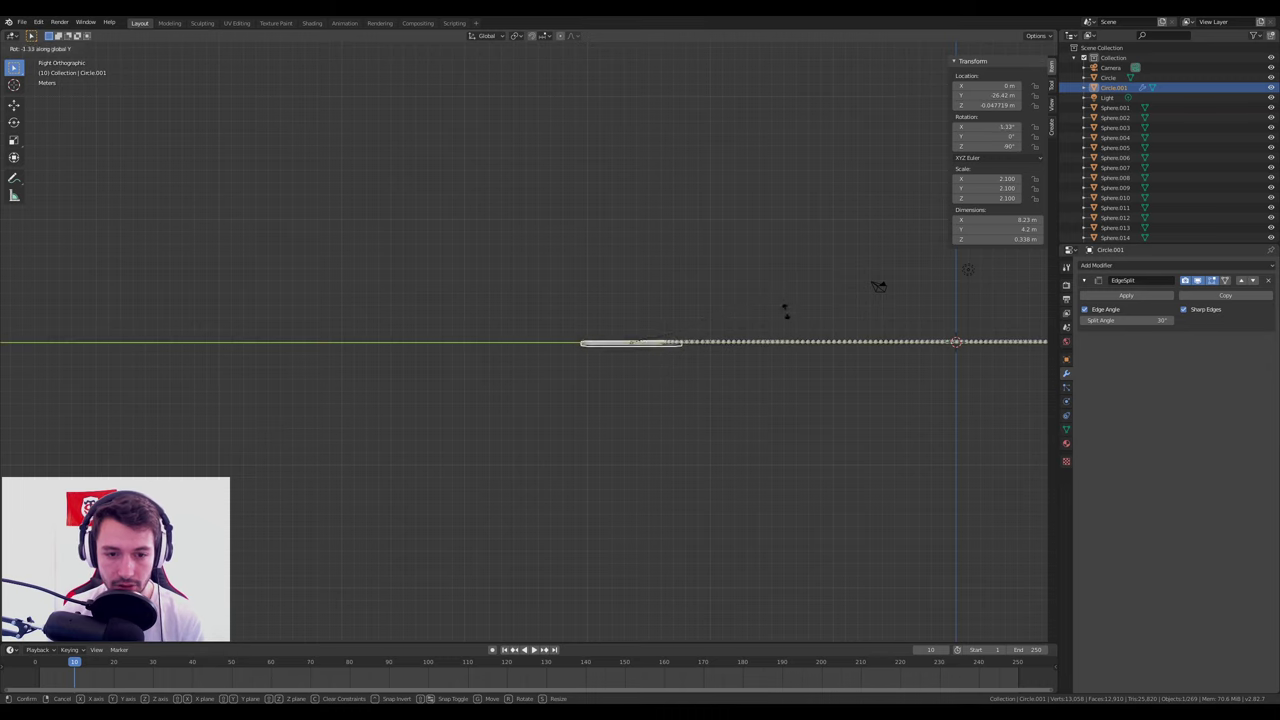
right_click(634, 477)
middle_click_drag(634, 477, 591, 434)
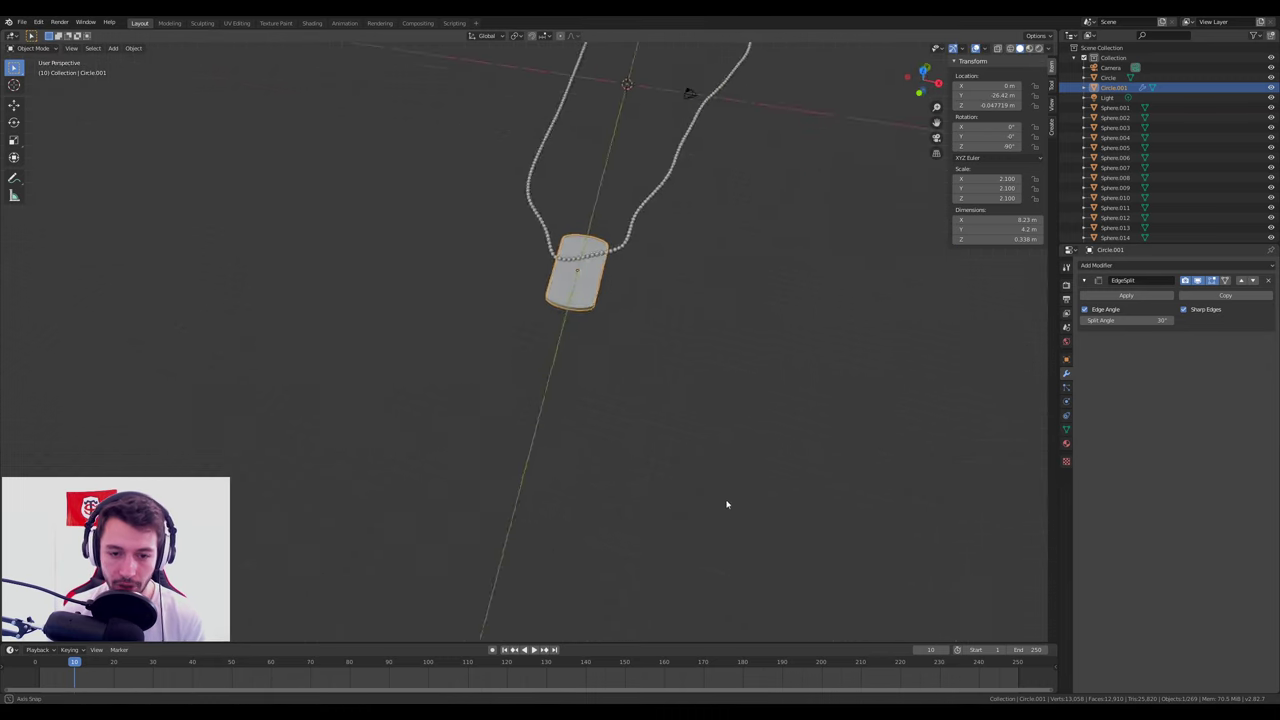
key("KP_7")
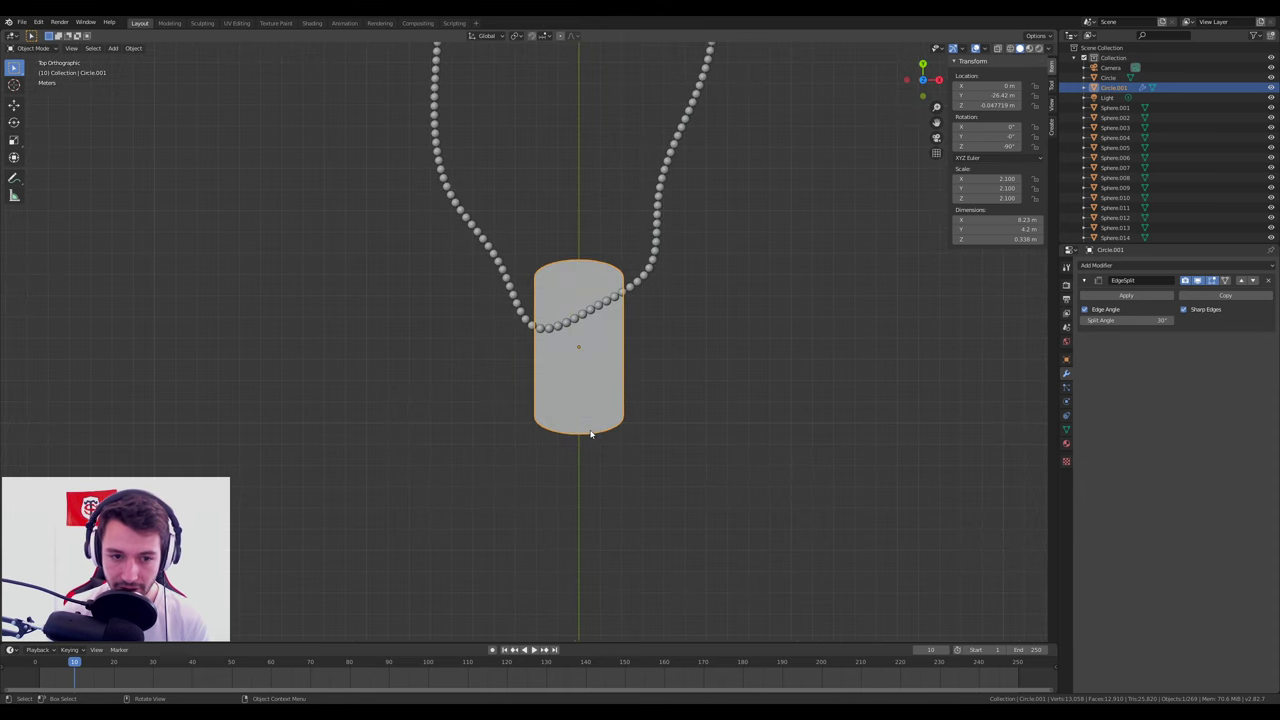
key("g")
key("y")
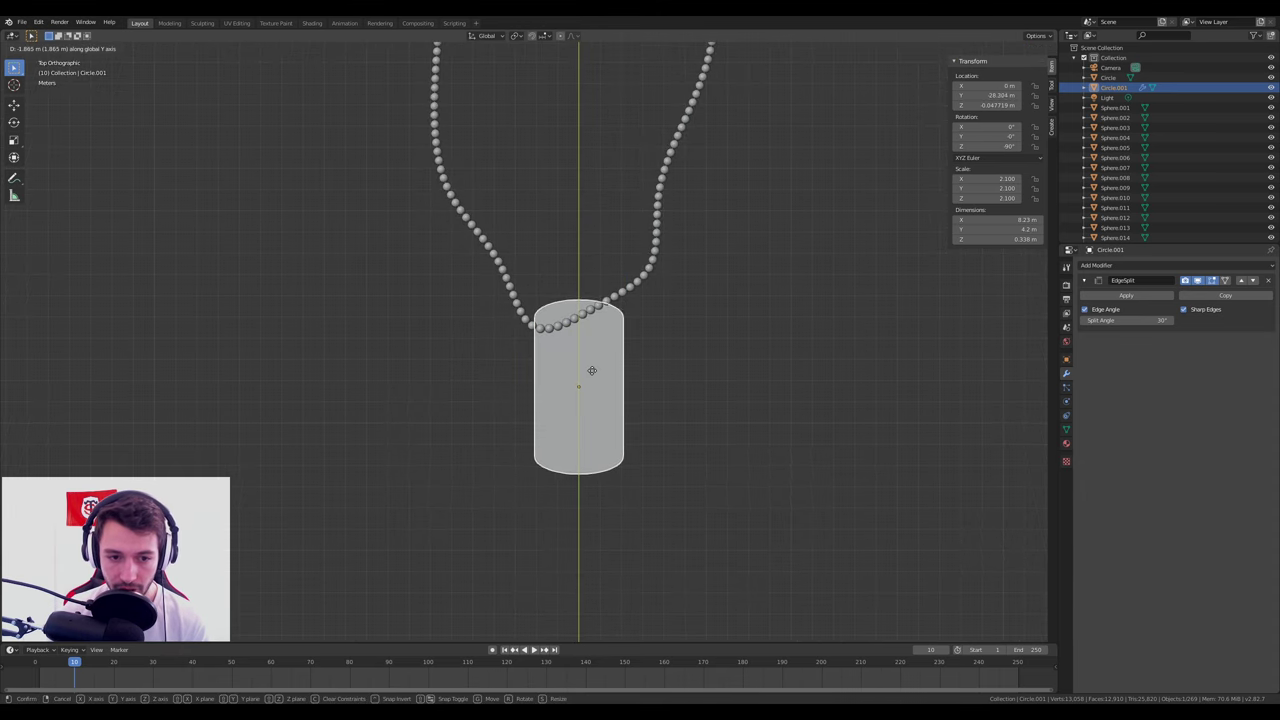
left_click(590, 372)
scroll(510, 340, "up", 3)
middle_click_drag(510, 340, 477, 321, "shift")
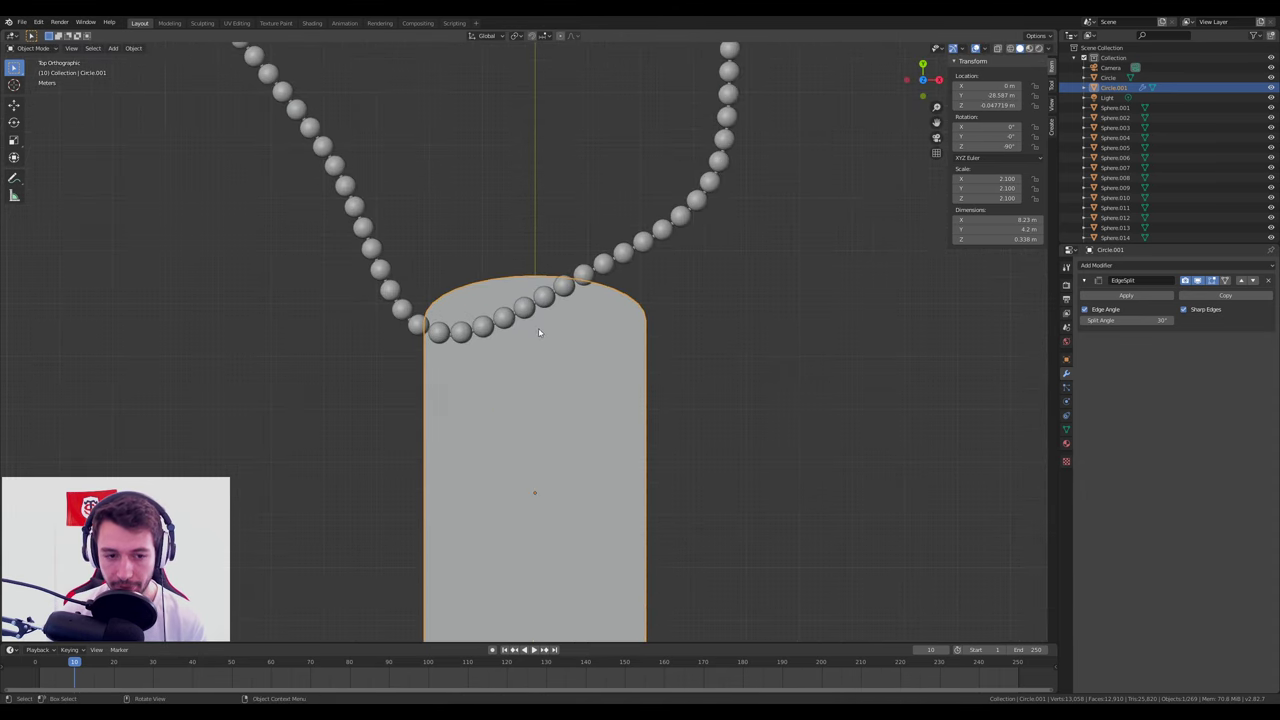
scroll(464, 320, "up", 2)
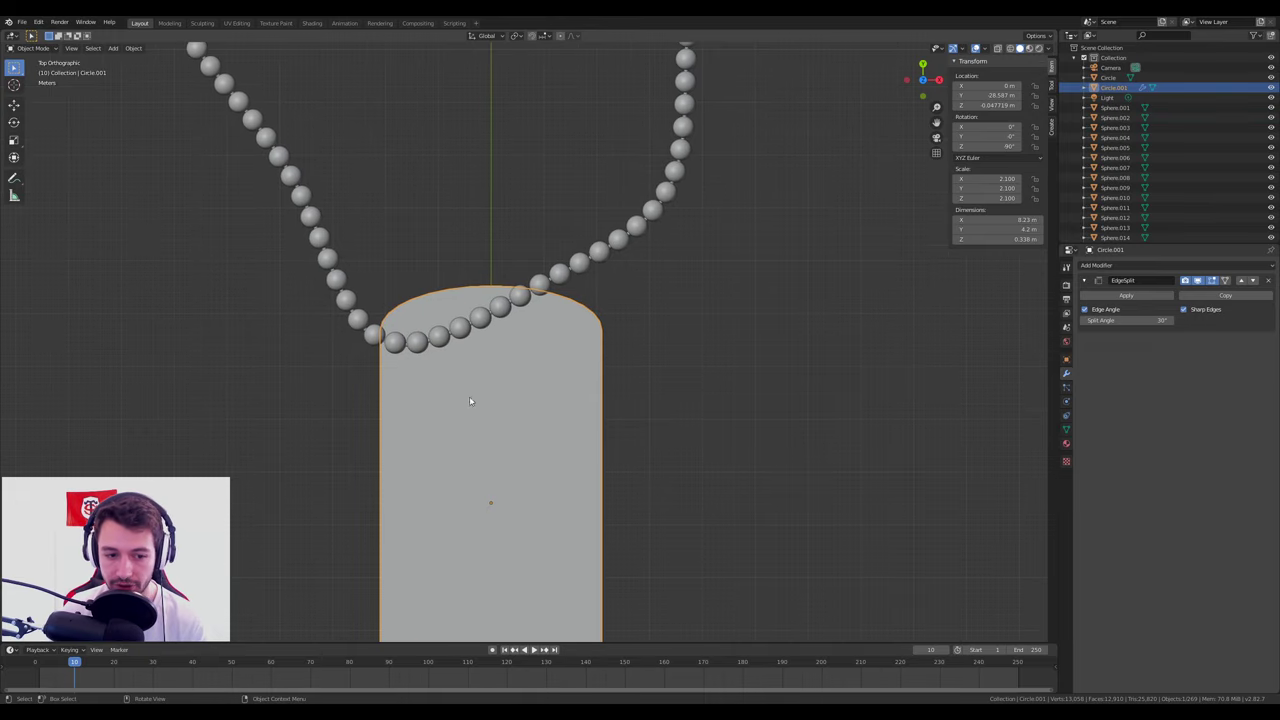
scroll(470, 400, "down", 3)
Add a cylinder and move it along Y onto the top of the dog tag.
scroll(470, 380, "up", 2)
key("shift+a")
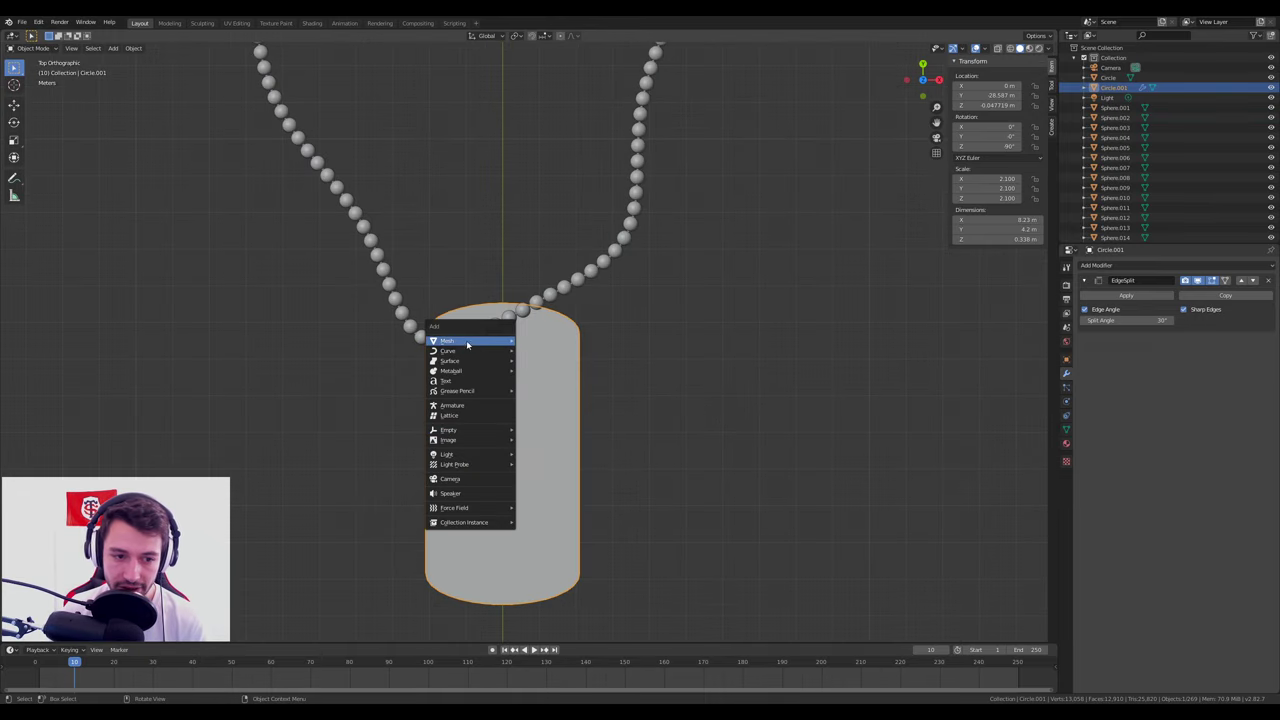
left_click(563, 387)
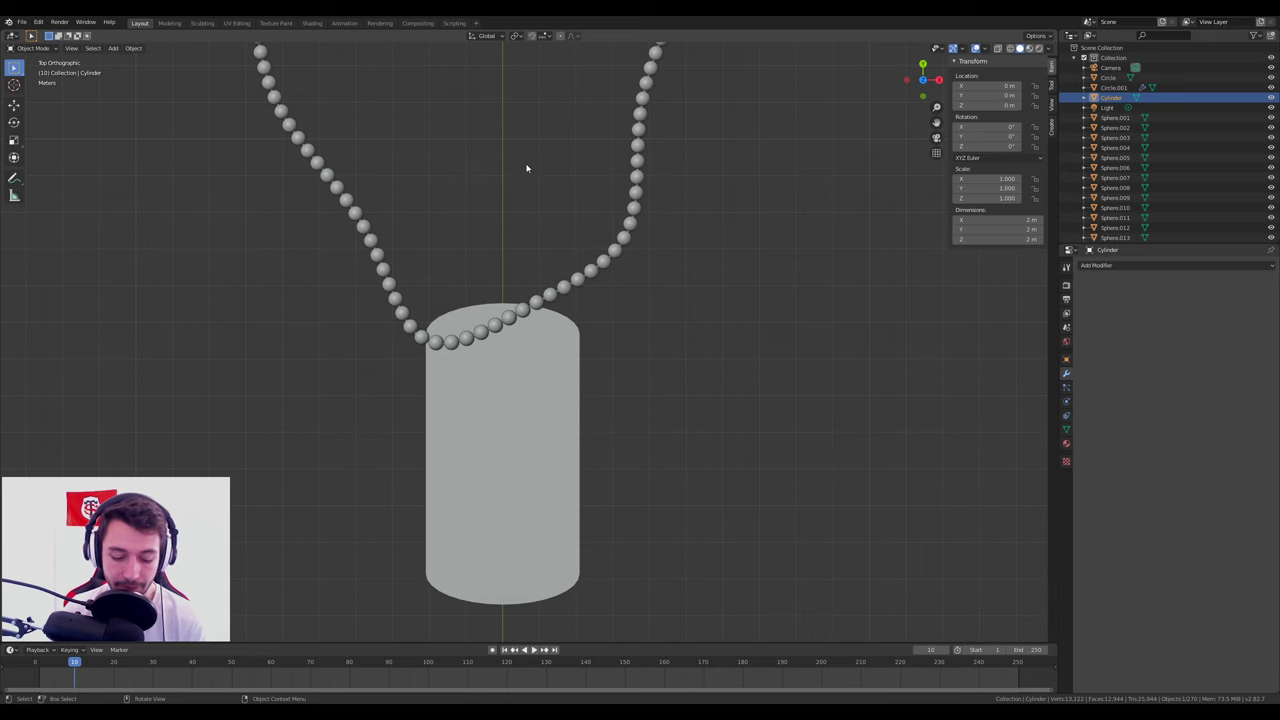
scroll(527, 173, "down", 4)
scroll(545, 180, "up", 3)
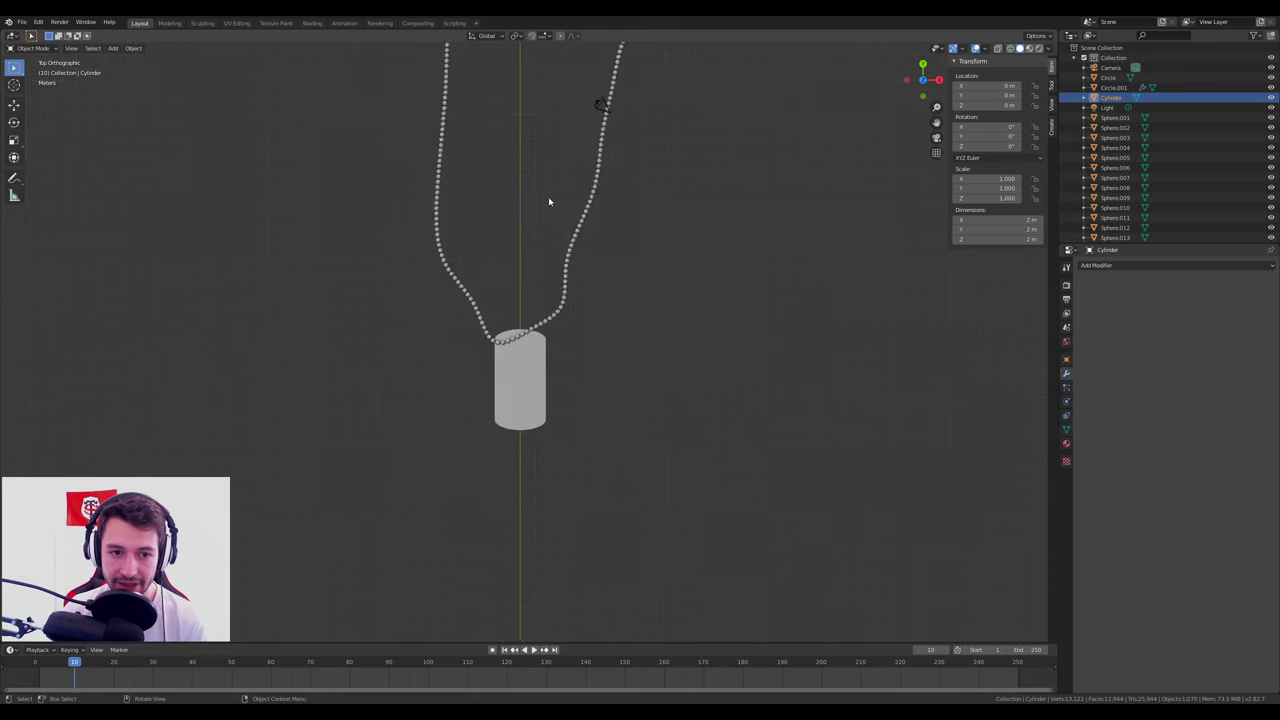
scroll(545, 180, "up", 4)
key("g")
key("y")
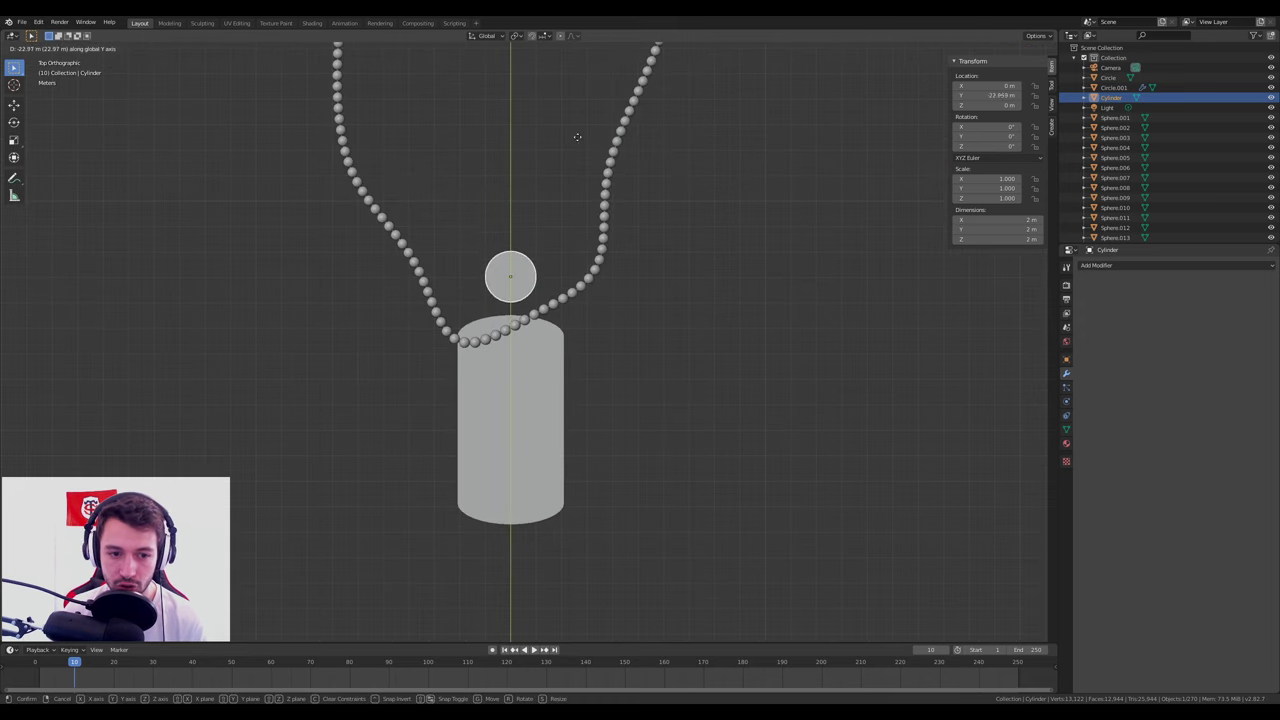
left_click(575, 205)
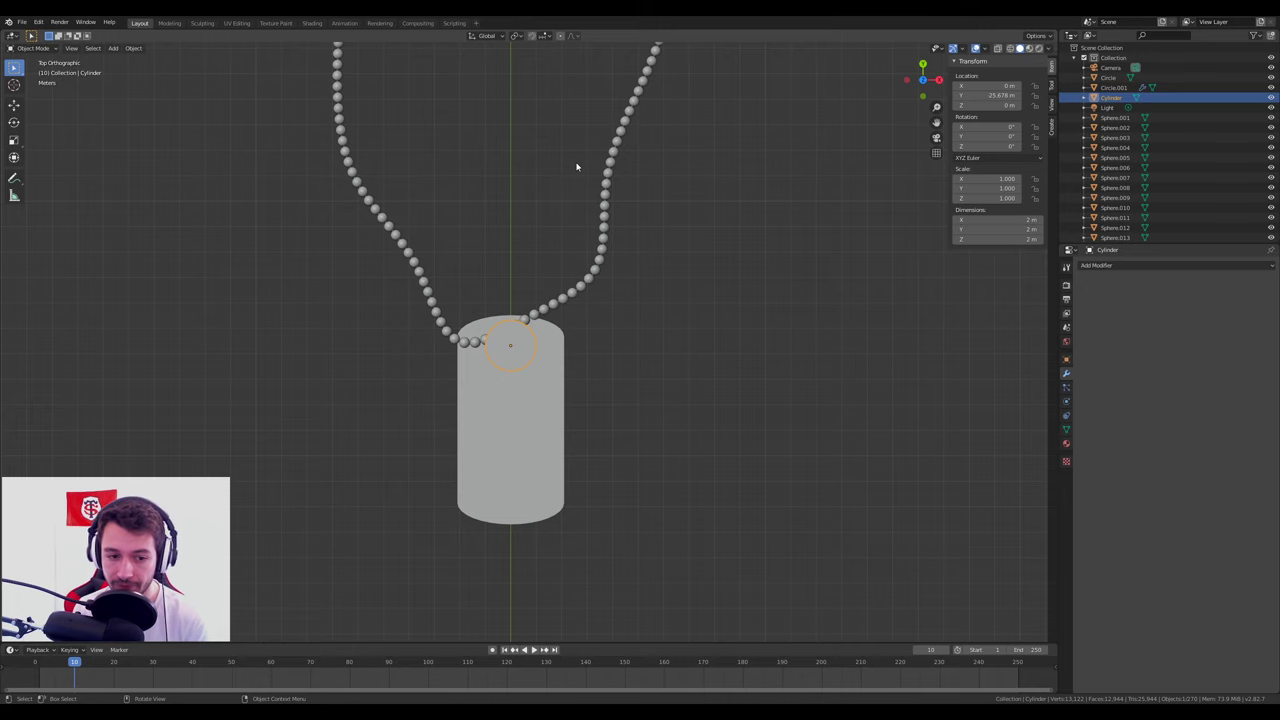
Scale the cylinder down to 0.358.
key("KP_1")
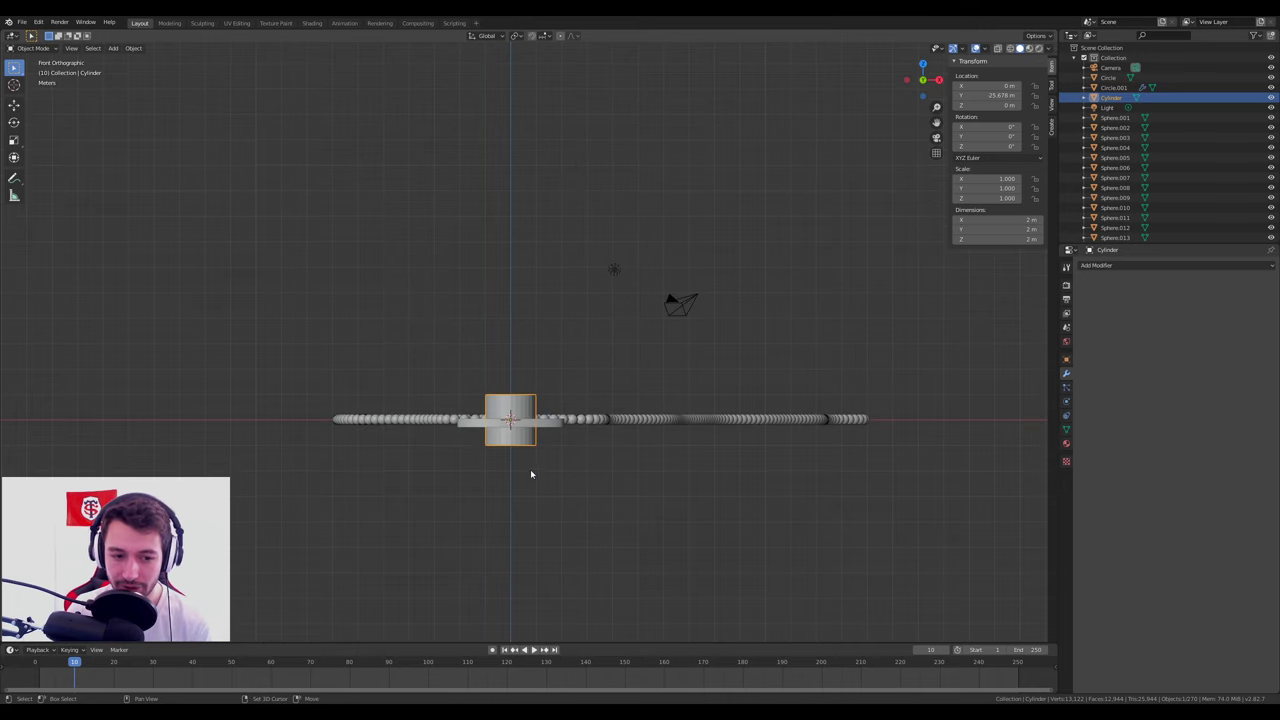
scroll(531, 474, "up", 4)
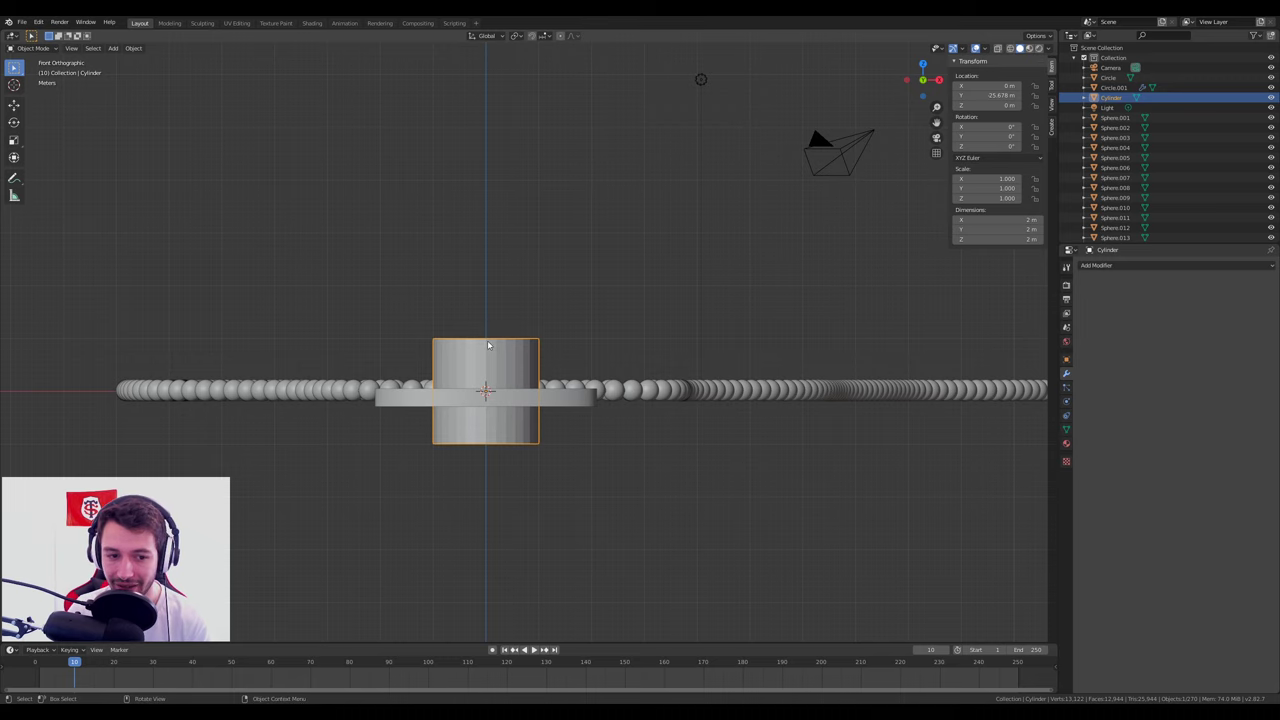
middle_click_drag(473, 431, 560, 380)
key("s")
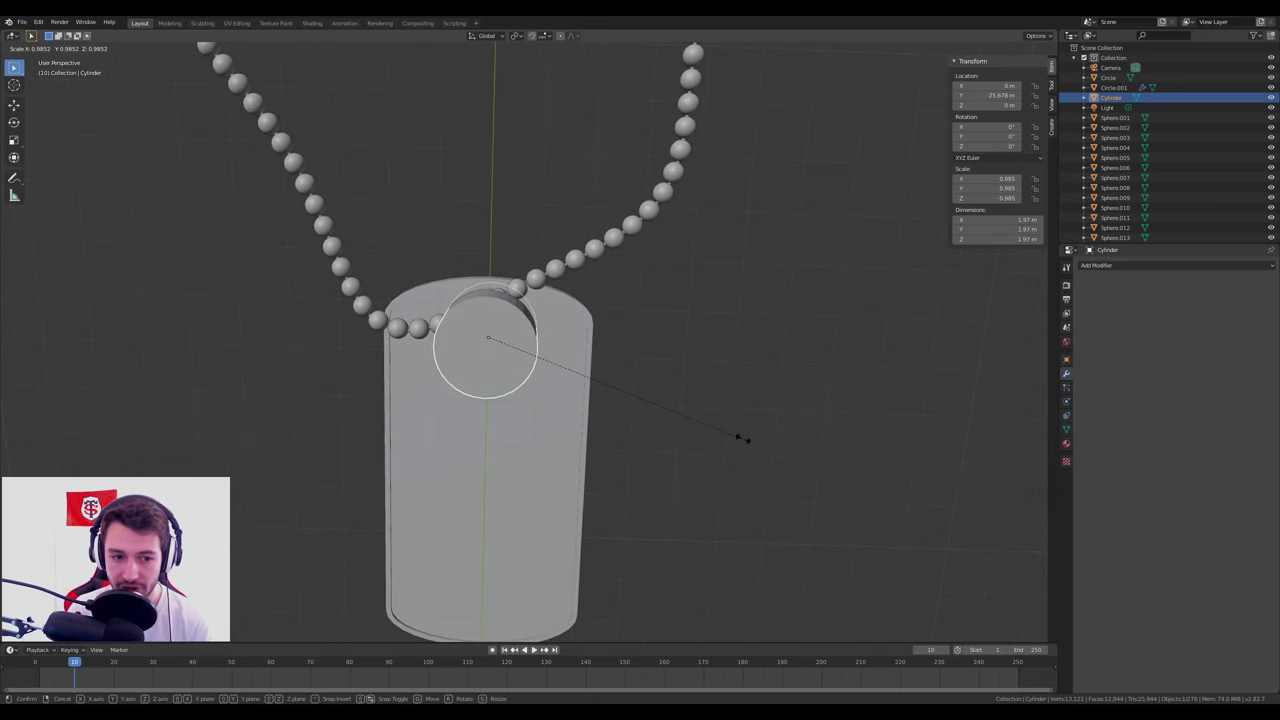
left_click(551, 376)
key("KP_7")
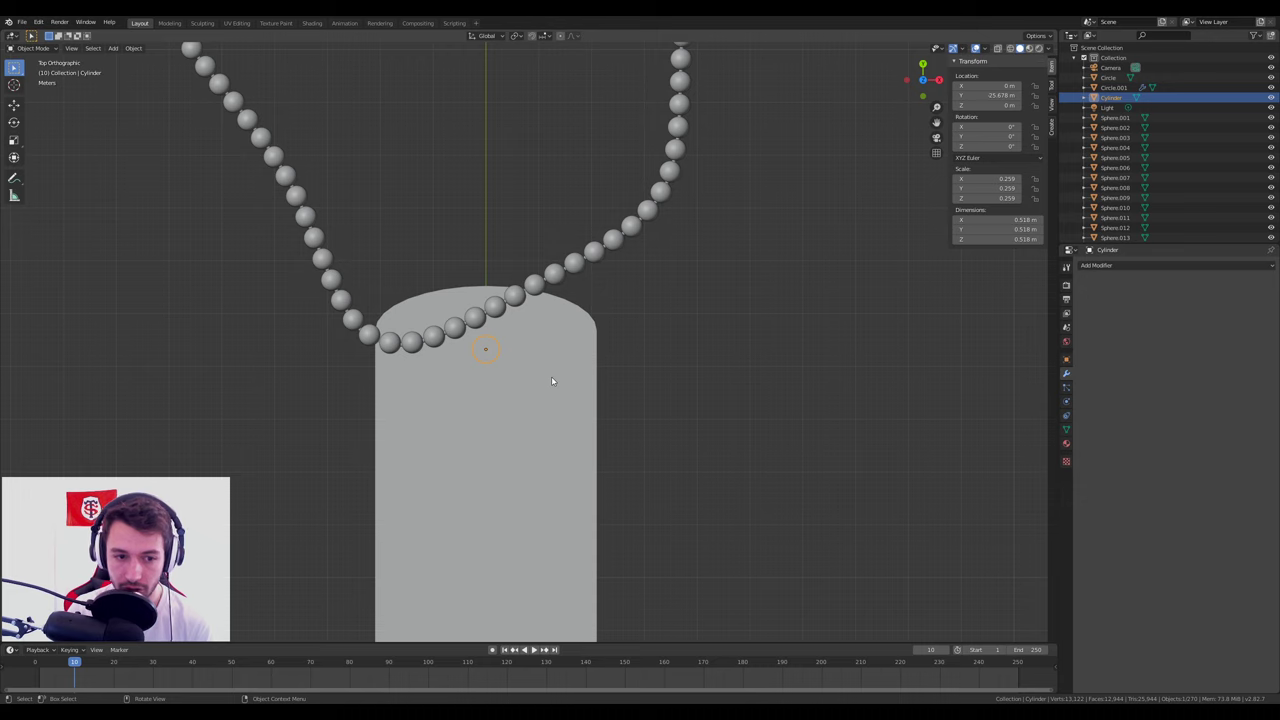
key("s")
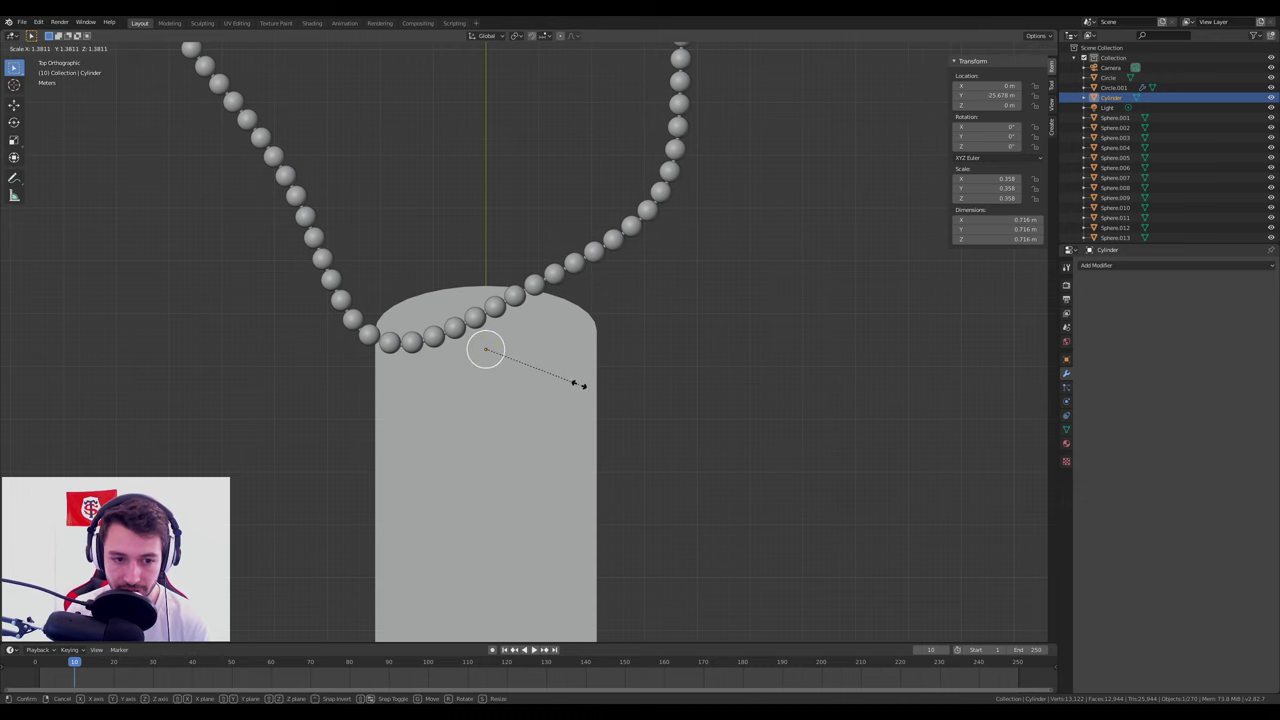
left_click(585, 382)
mouse_move(585, 382)
middle_mouse_down()
mouse_move(611, 369)
mouse_move(675, 278)
middle_mouse_up()
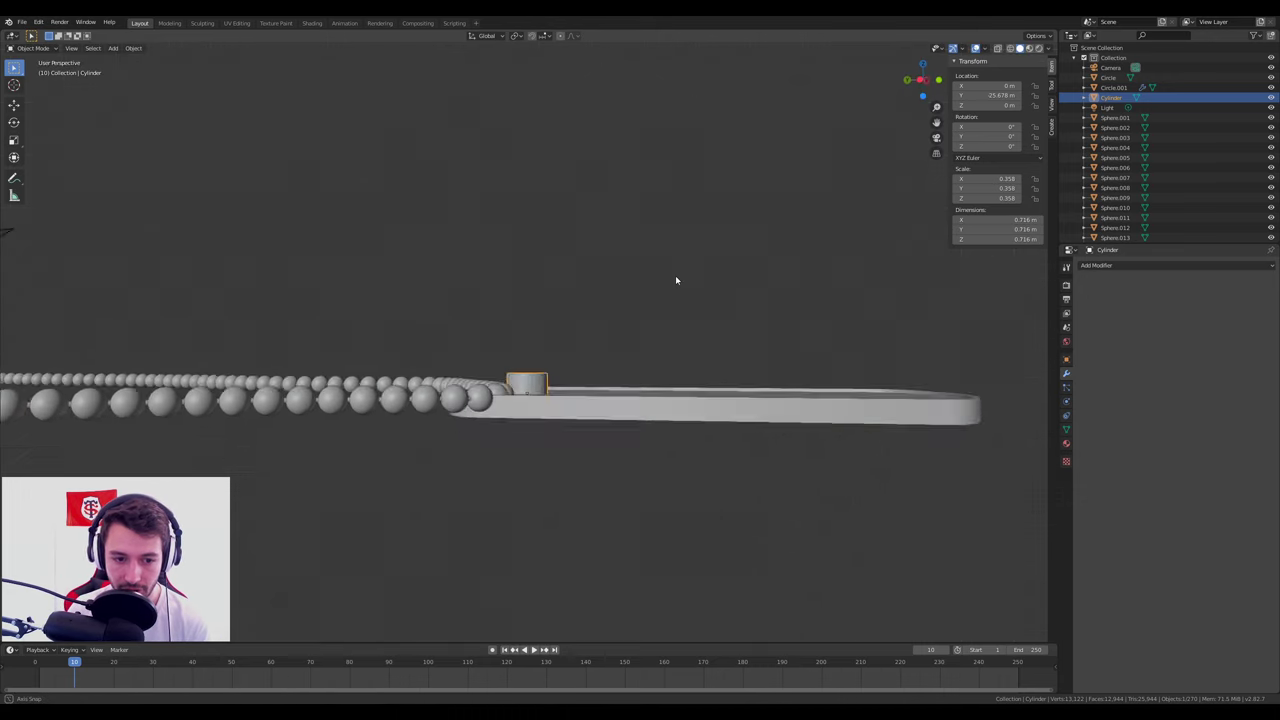
Lower the cylinder into the plate, slide it to Y -25.366 m under the chain, and select the tag.
key("g")
key("z")
left_click(613, 335)
mouse_move(613, 335)
middle_mouse_down()
mouse_move(621, 366)
mouse_move(514, 432)
mouse_move(515, 495)
mouse_move(519, 468)
middle_mouse_up()
key("KP_7")
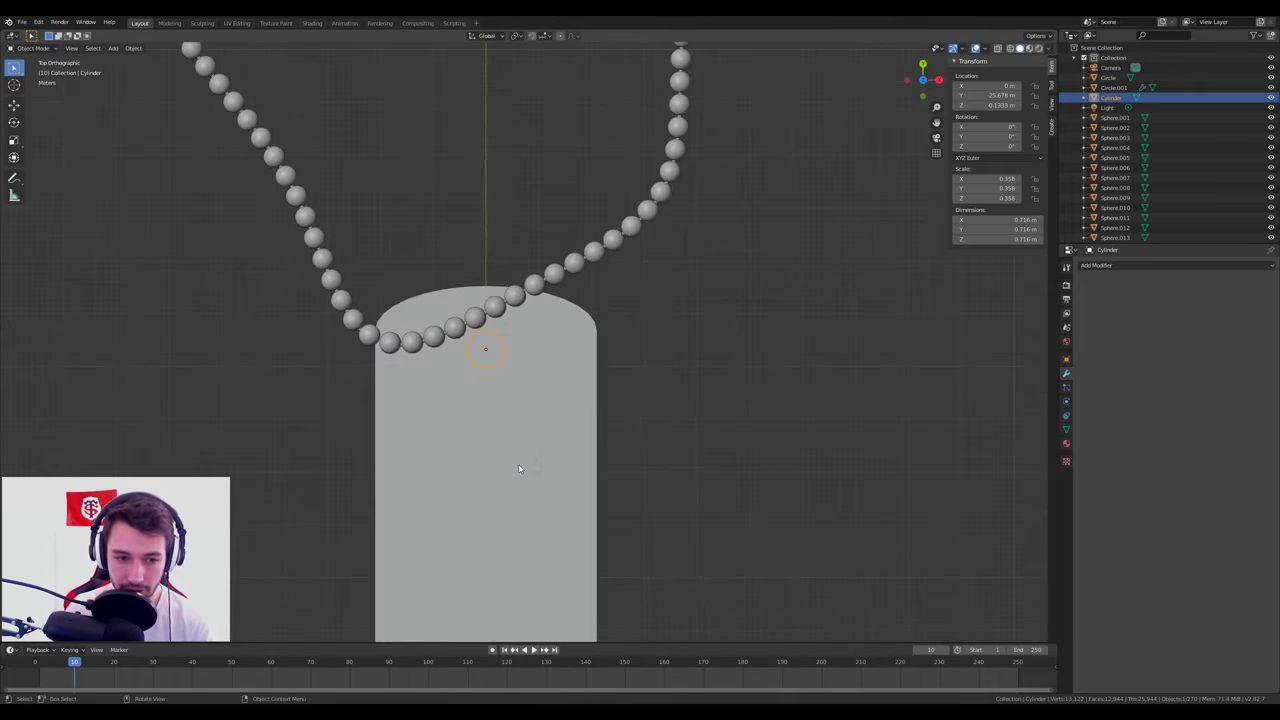
key("g")
key("z")
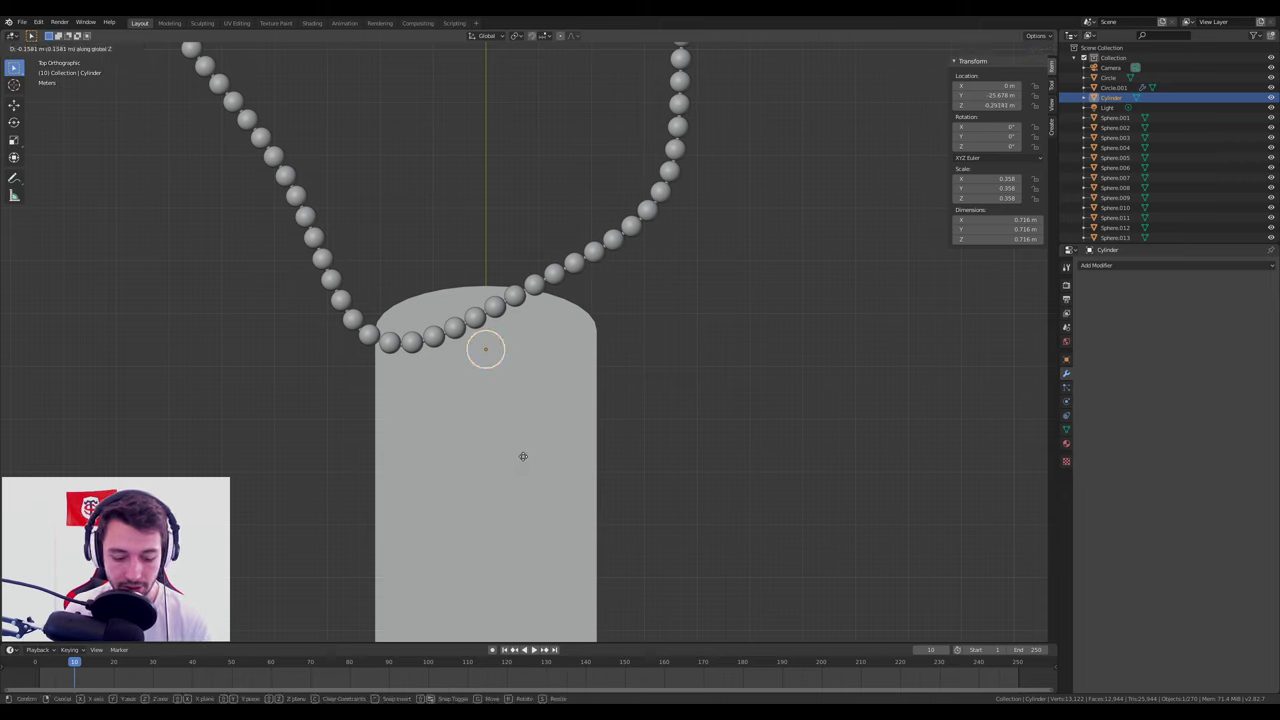
key("x")
key("y")
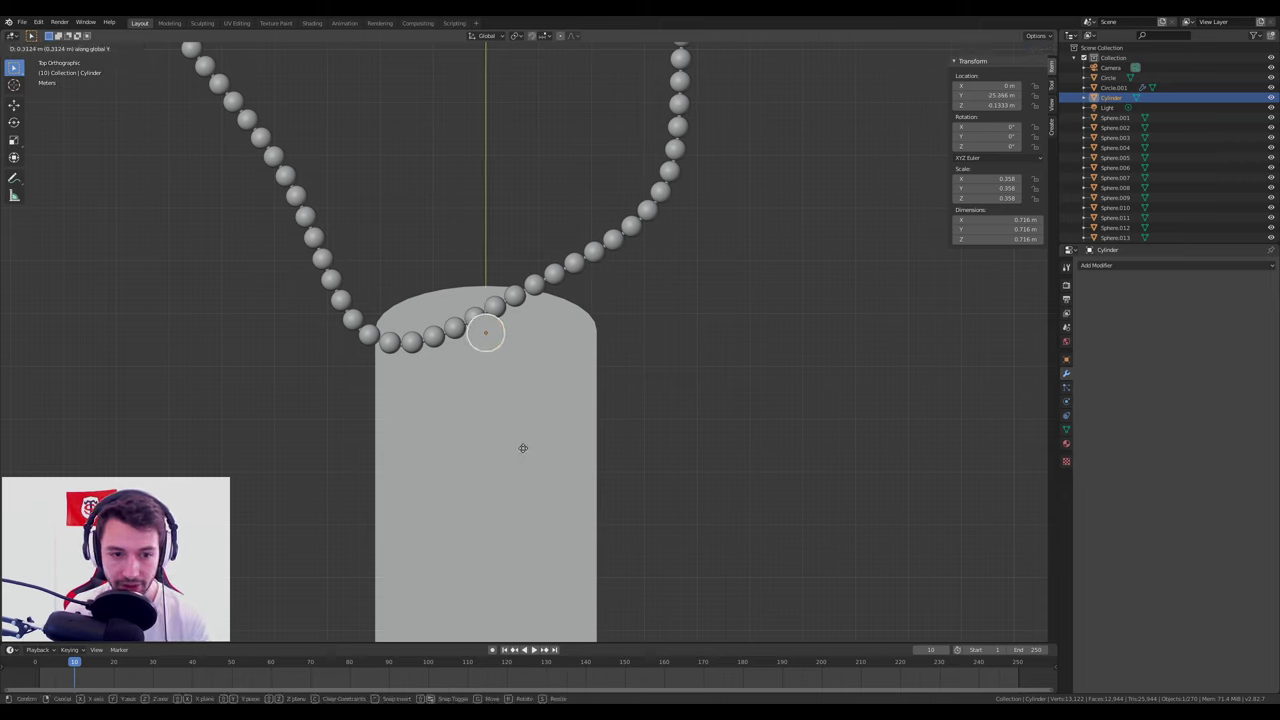
left_click(523, 447)
middle_click_drag(523, 447, 601, 372)
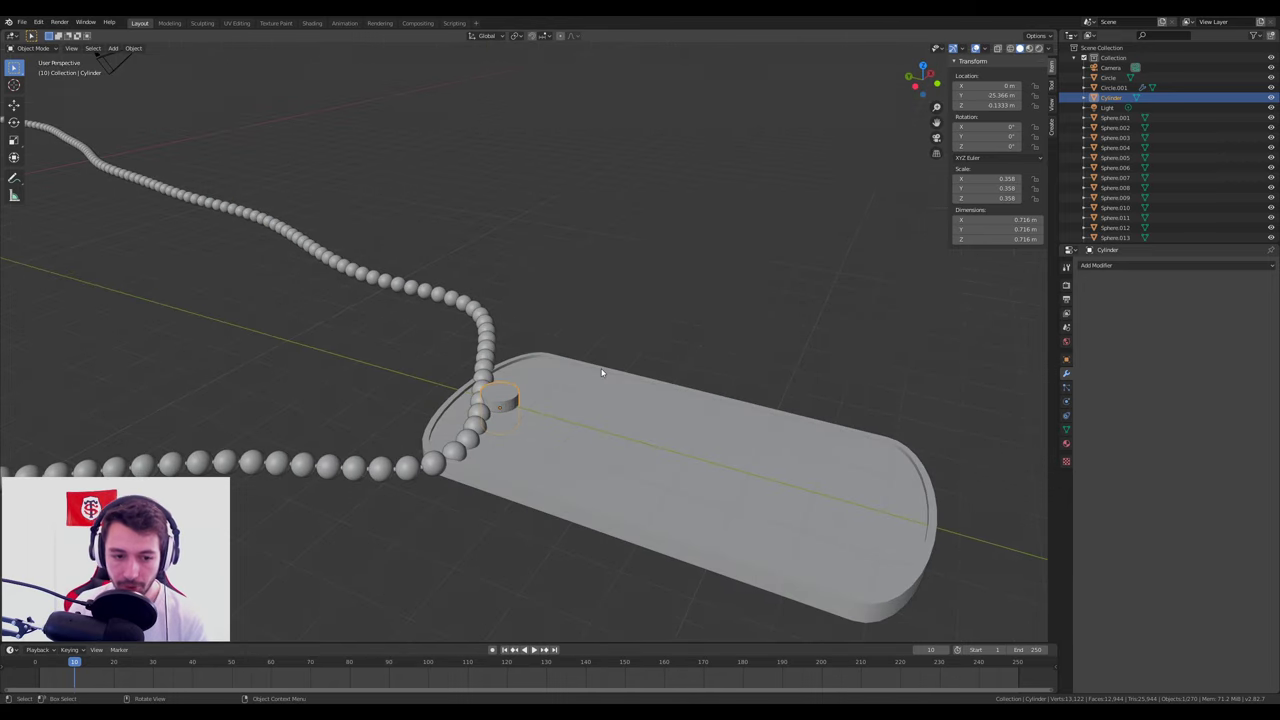
left_click(575, 437)
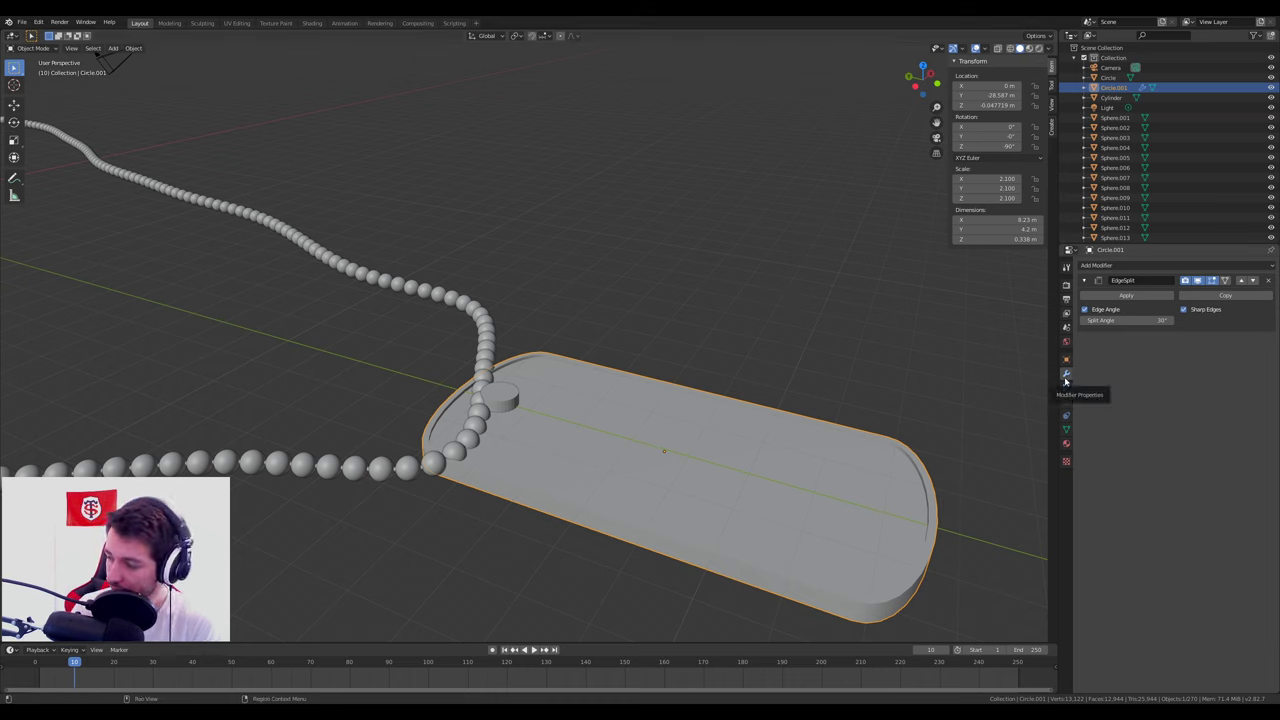
Add a Boolean modifier below the plate's EdgeSplit and open its Operation choices.
left_click(1118, 266)
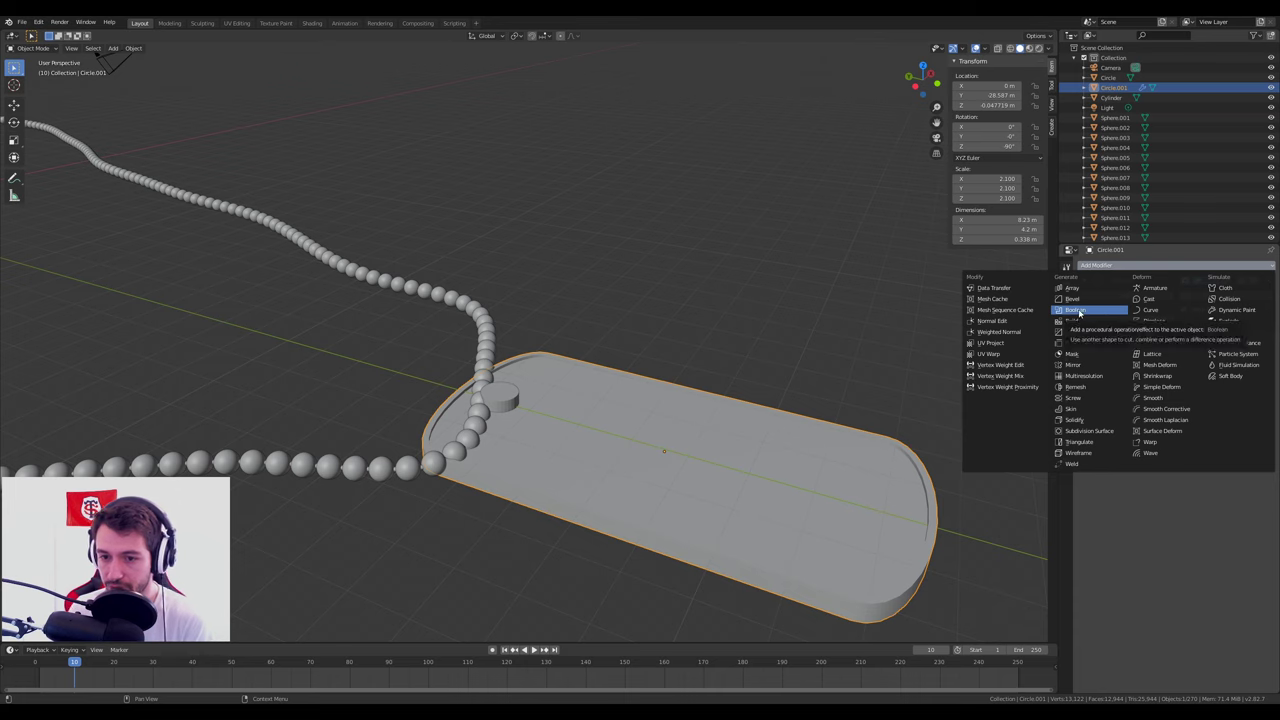
left_click(1079, 312)
left_click(1160, 383)
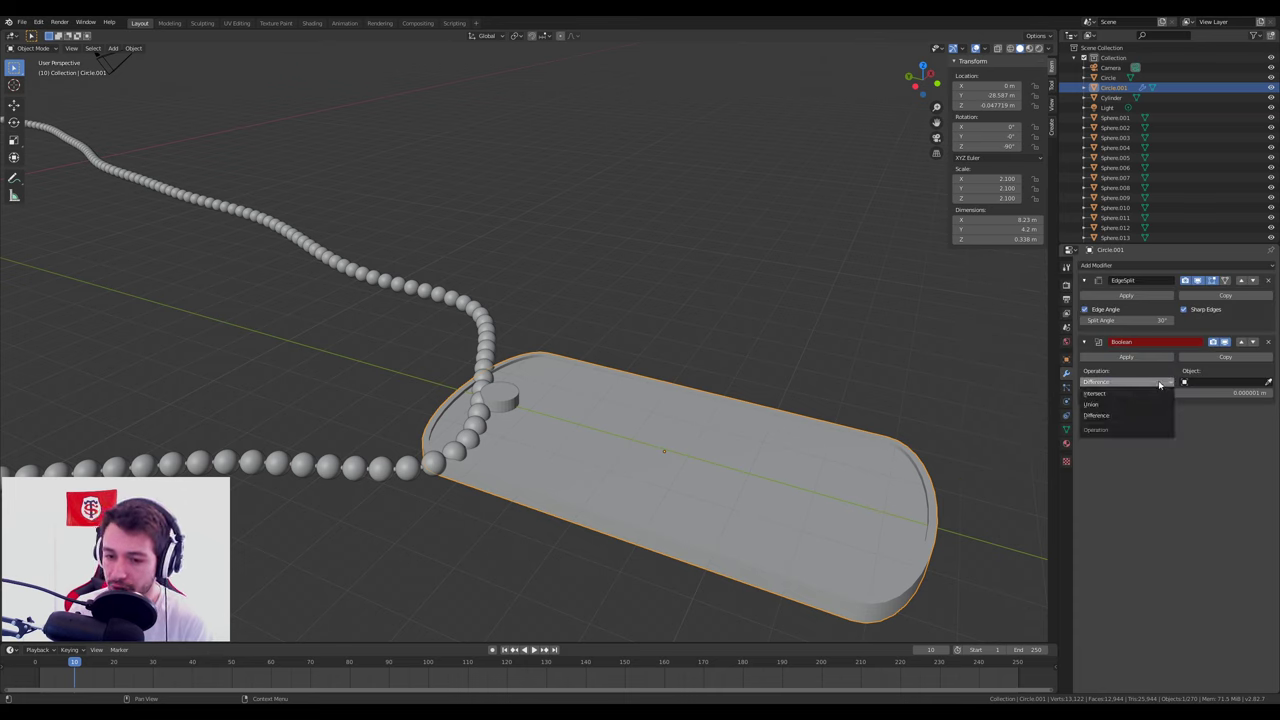
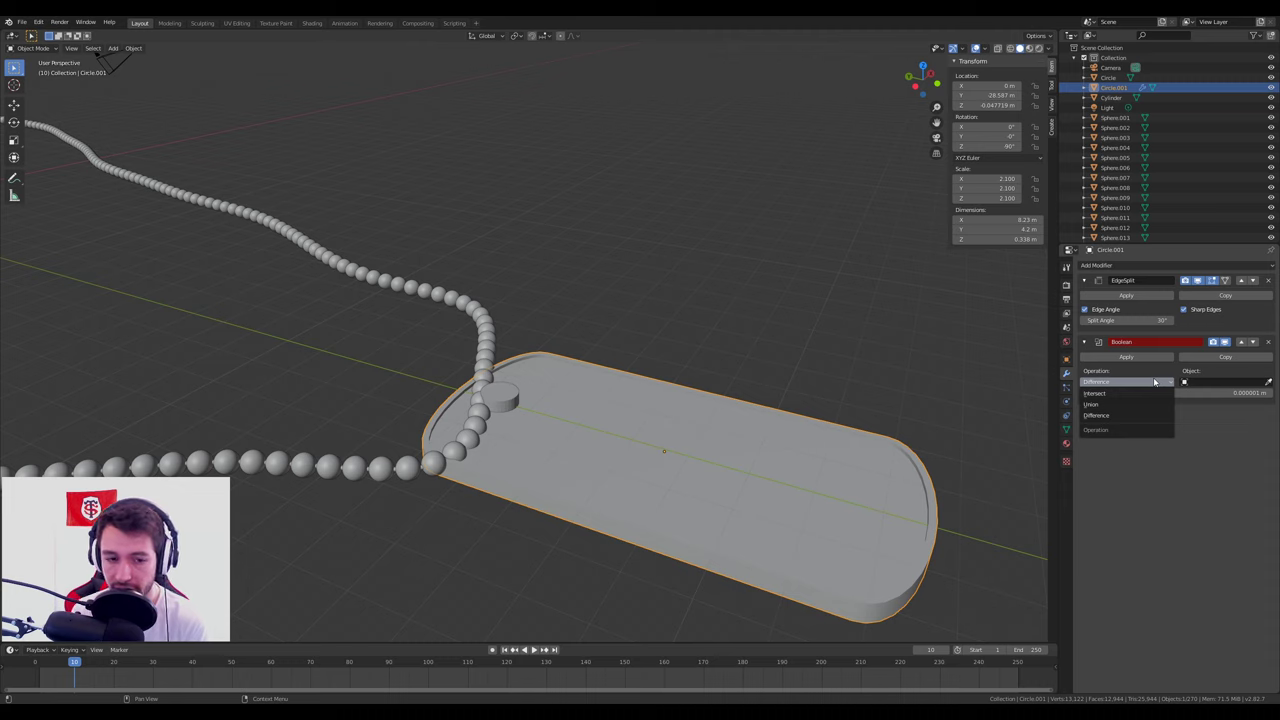
Set the tag's Boolean modifier to Difference with the Cylinder as the cutting object.
left_click(1117, 415)
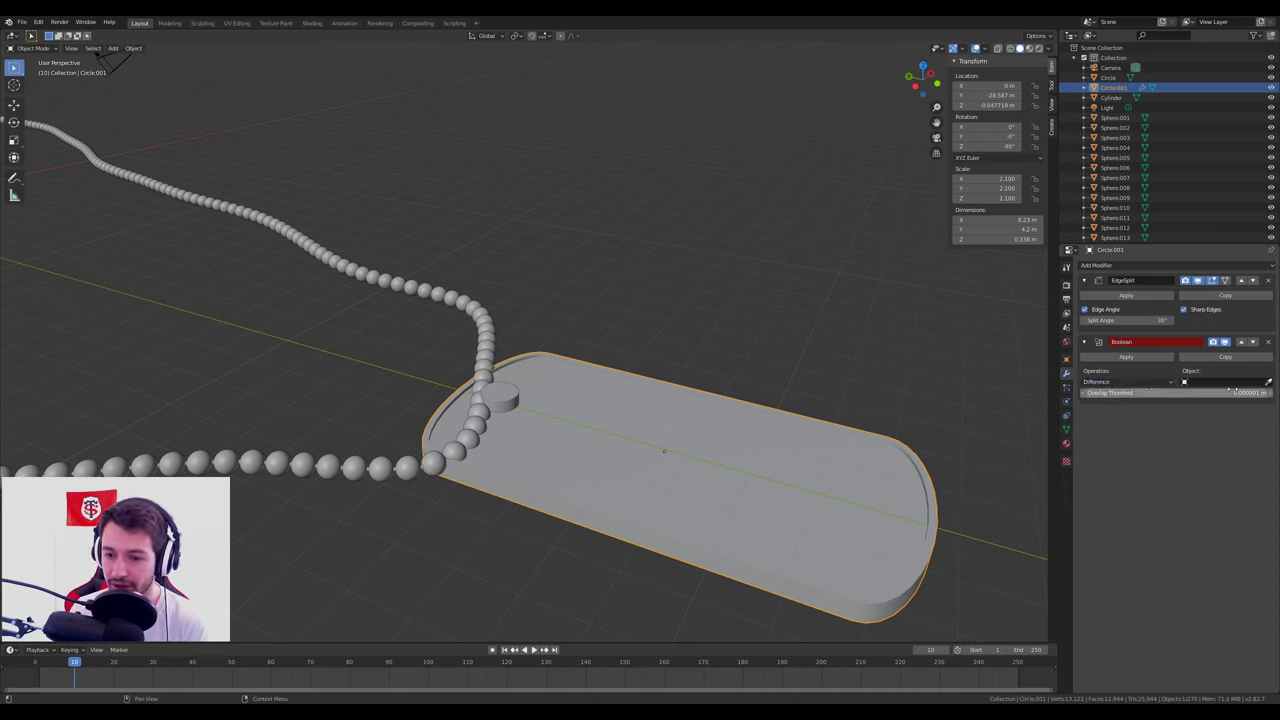
left_click(1268, 382)
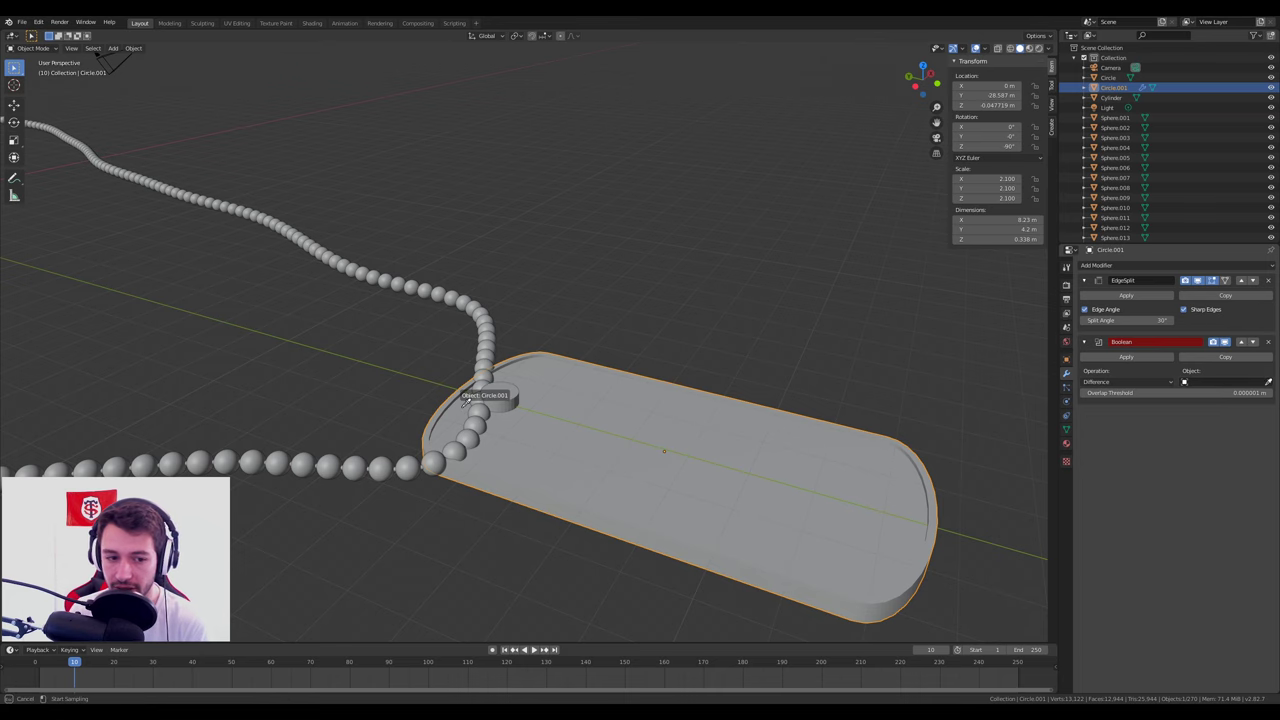
left_click(504, 398)
middle_click_drag(504, 398, 586, 434)
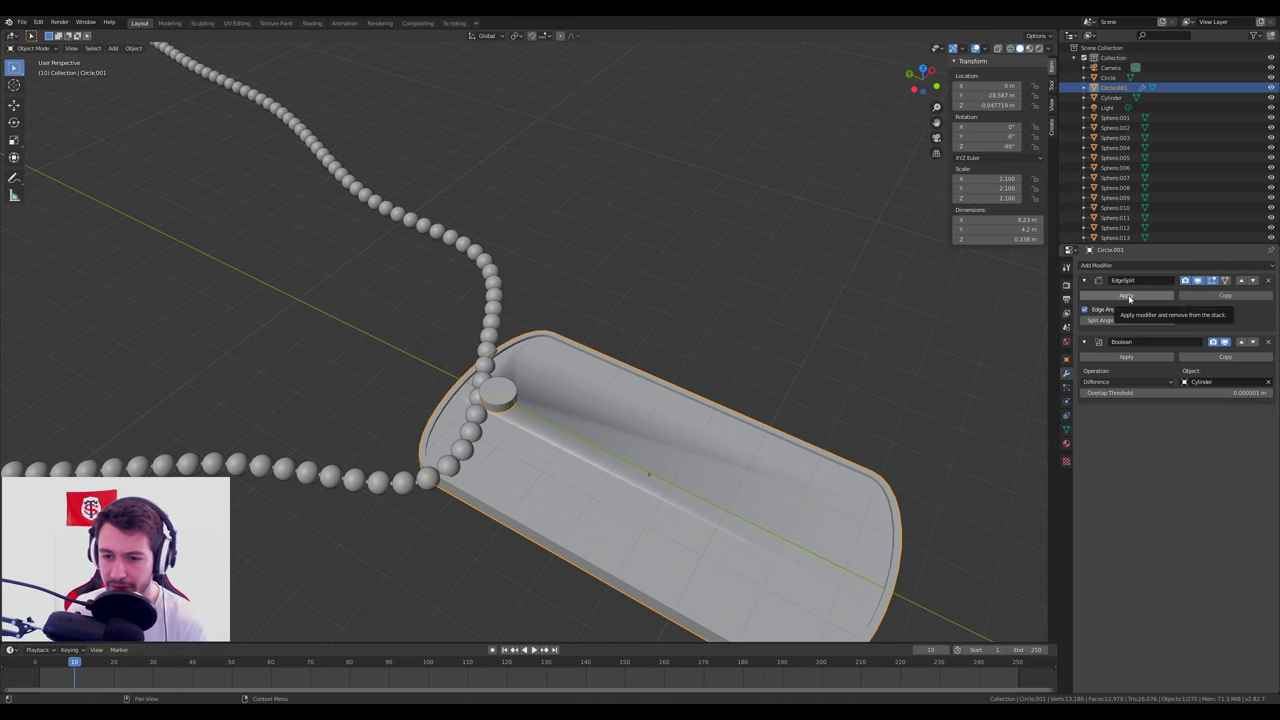
Apply the Boolean modifier and delete the cutter cylinder, leaving the chain hole.
left_click(1126, 357)
scroll(643, 446, "up", 3)
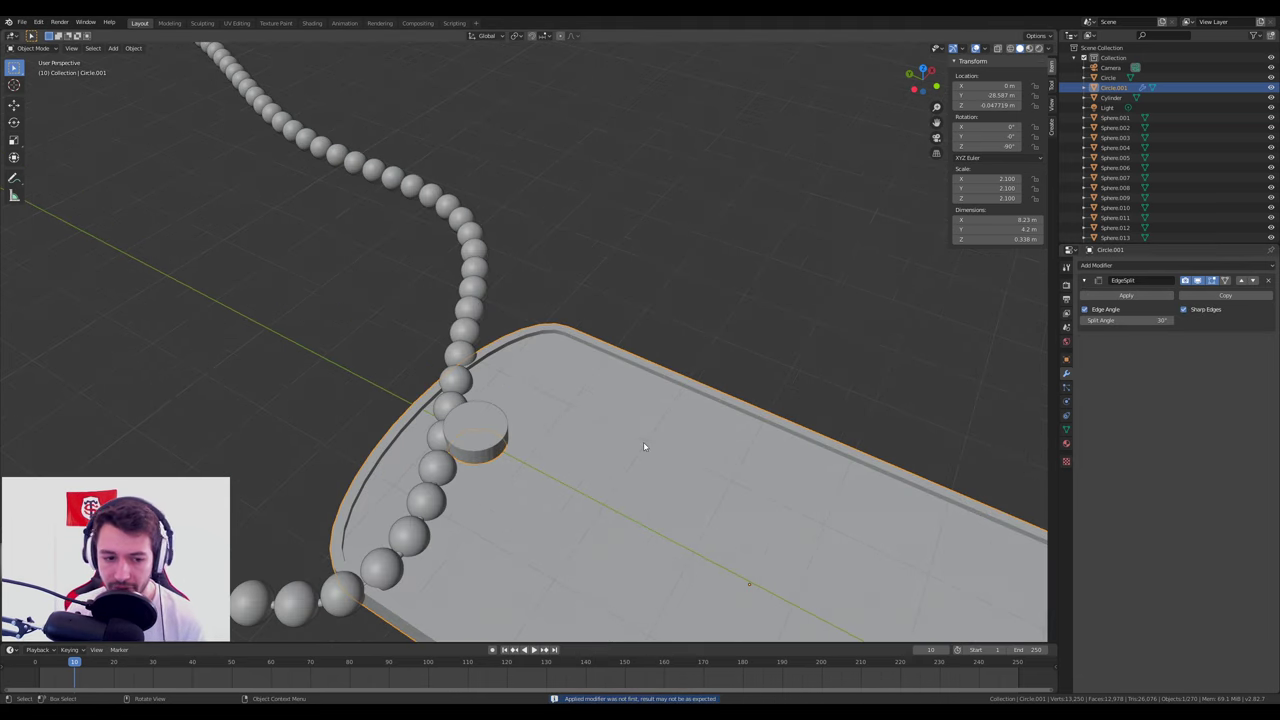
scroll(643, 446, "down", 2)
left_click(494, 415)
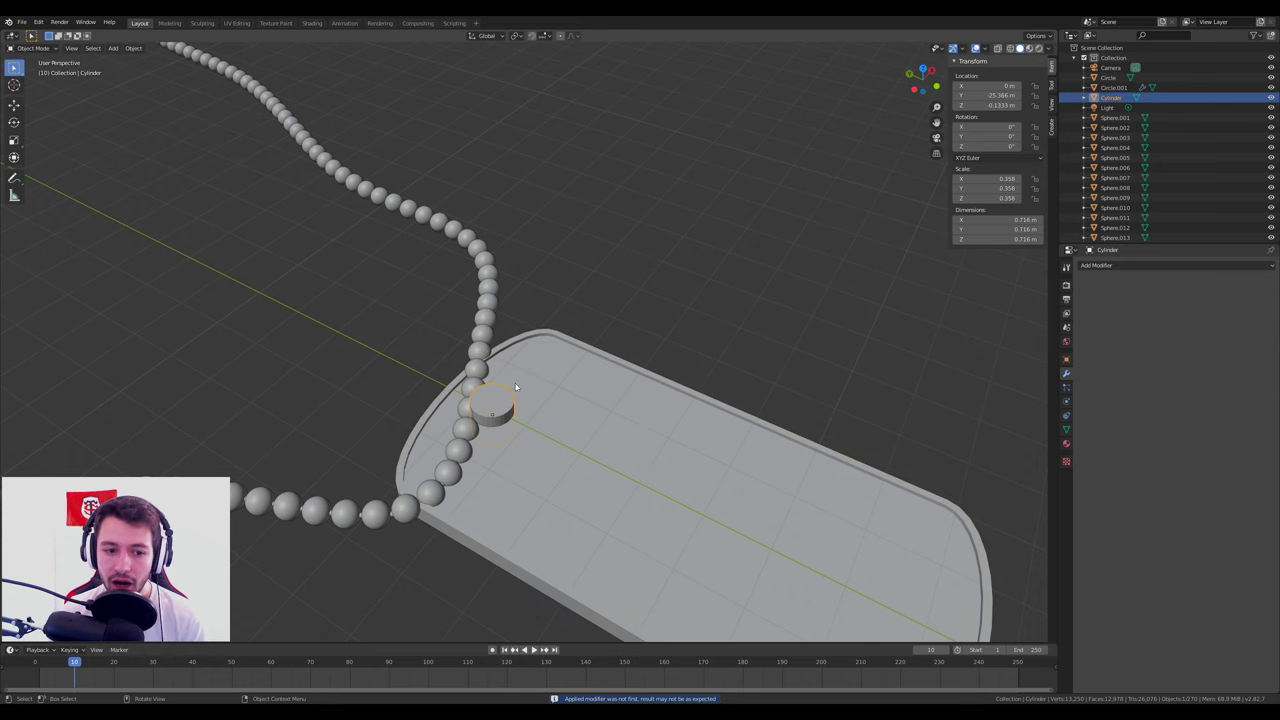
mouse_move(542, 468)
middle_mouse_down()
mouse_move(580, 380)
mouse_move(545, 480)
mouse_move(520, 497)
middle_mouse_up()
key("Delete")
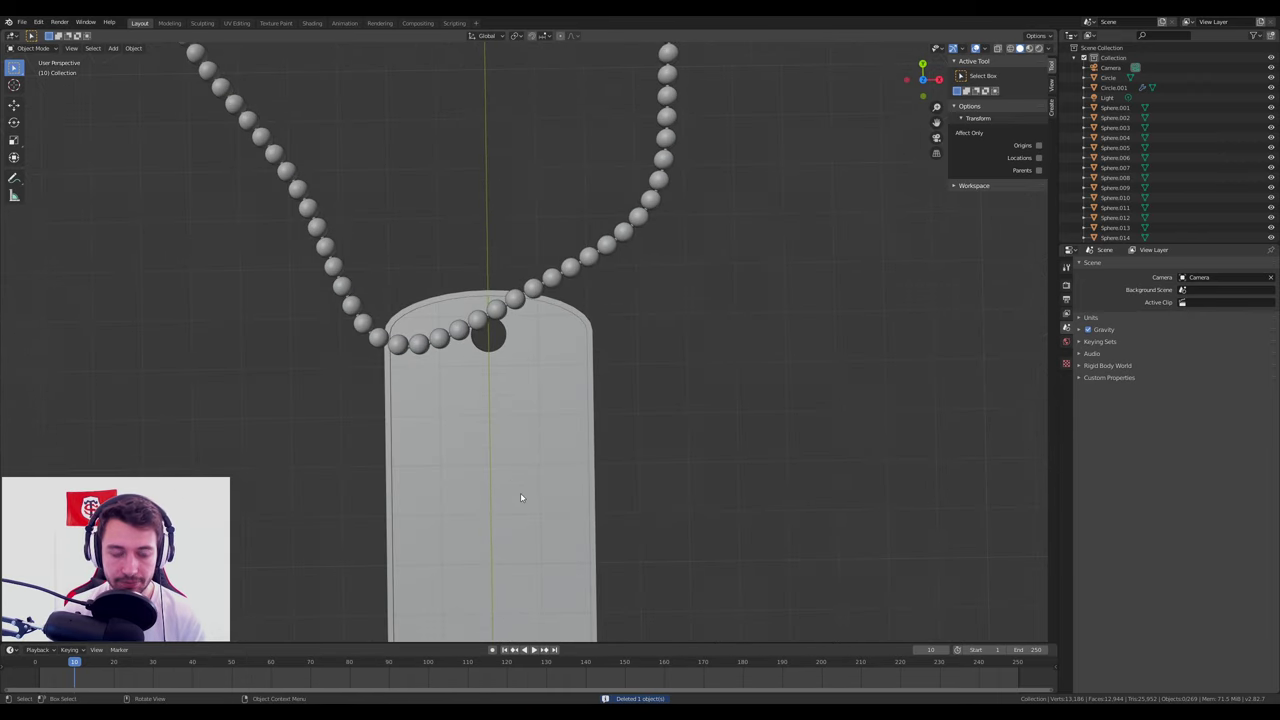
Undo the cut and scale the cylinder narrower to 0.283, keeping its height.
left_click(520, 497)
key("ctrl+z")
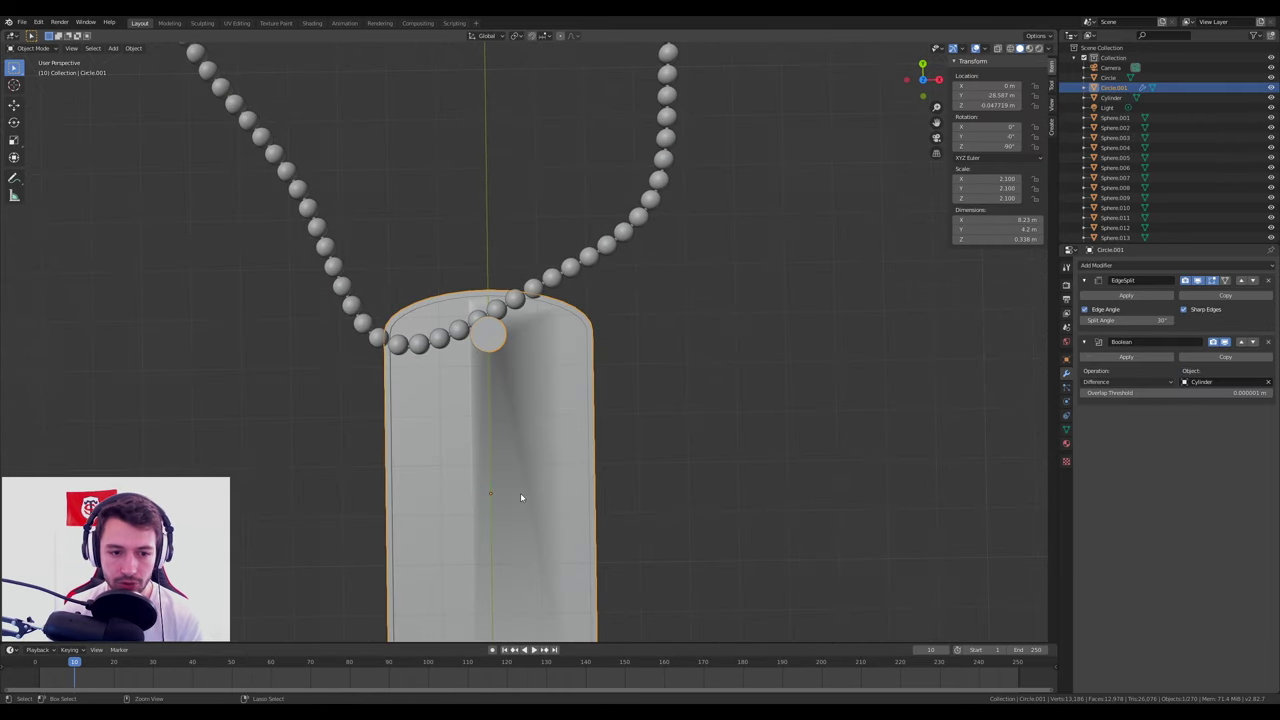
left_click(488, 337)
key("s")
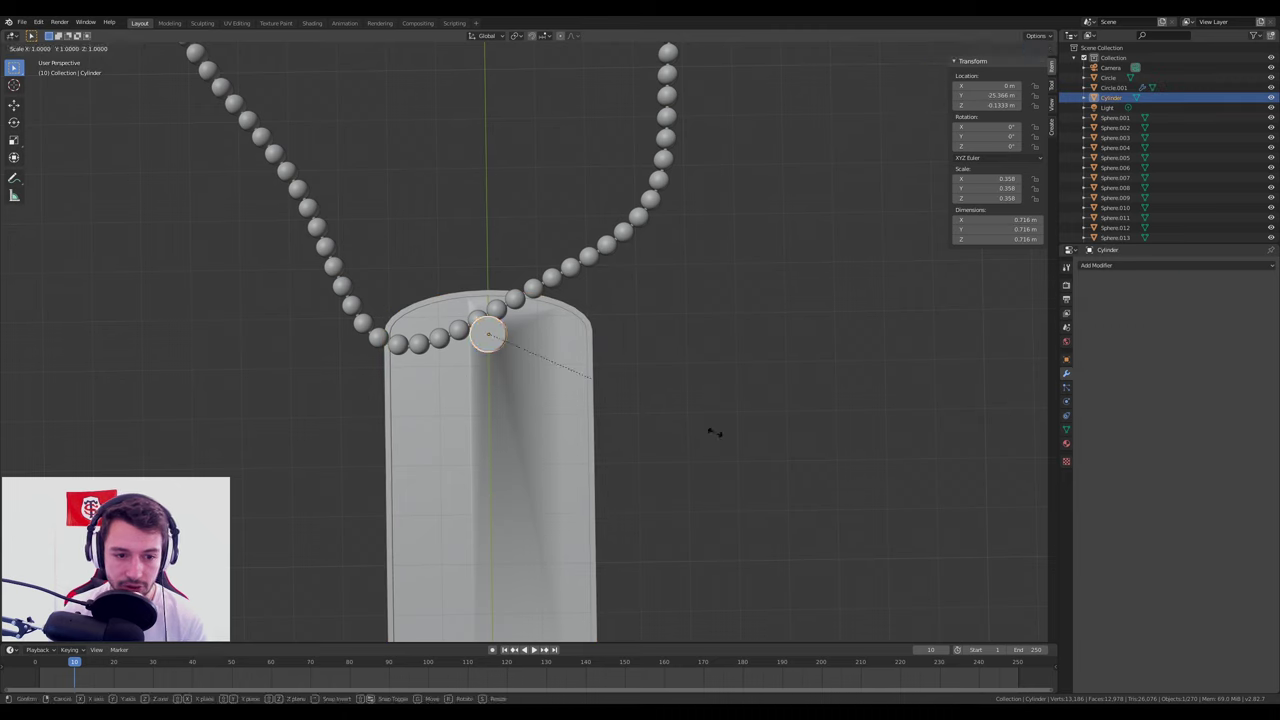
key("shift+z")
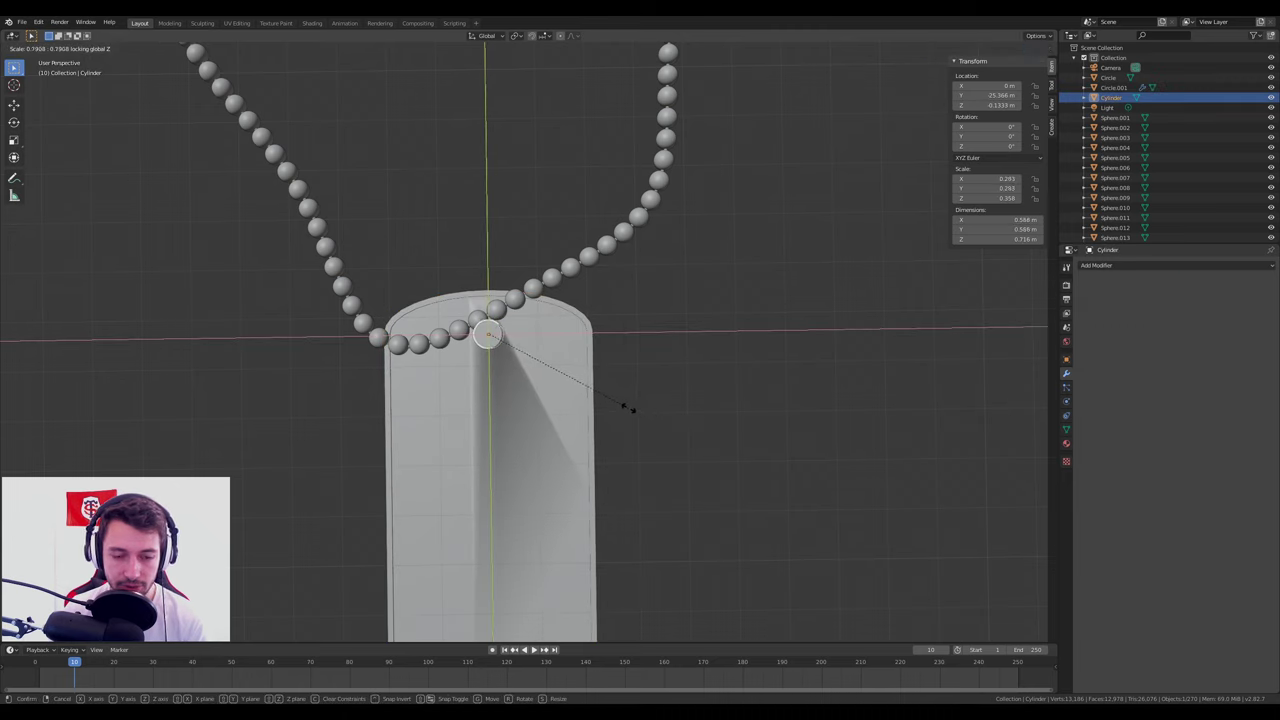
left_click(632, 409)
Apply the Boolean on the tag for the smaller hole and delete the cylinder.
left_click(555, 384)
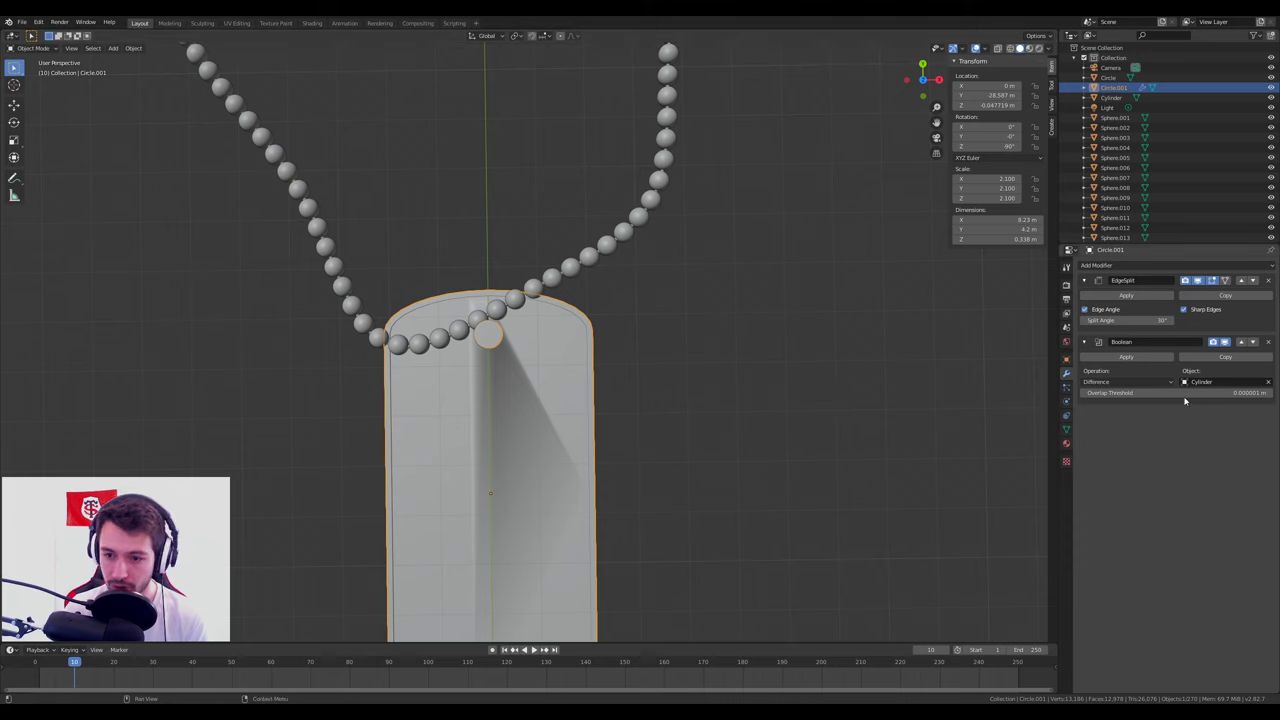
left_click(1143, 358)
left_click(491, 348)
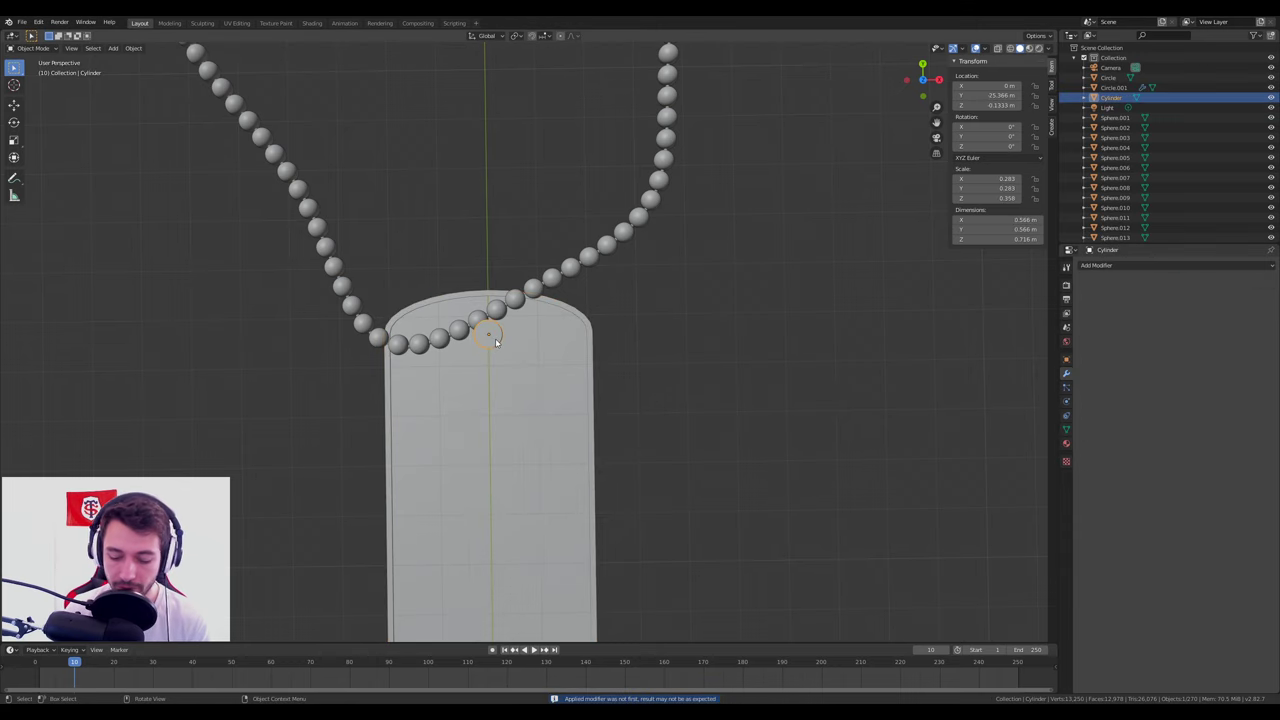
key("Delete")
mouse_move(497, 373)
middle_mouse_down()
mouse_move(542, 277)
mouse_move(493, 371)
mouse_move(480, 321)
mouse_move(486, 423)
middle_mouse_up()
scroll(514, 366, "up", 3)
middle_click_drag(514, 366, 502, 348)
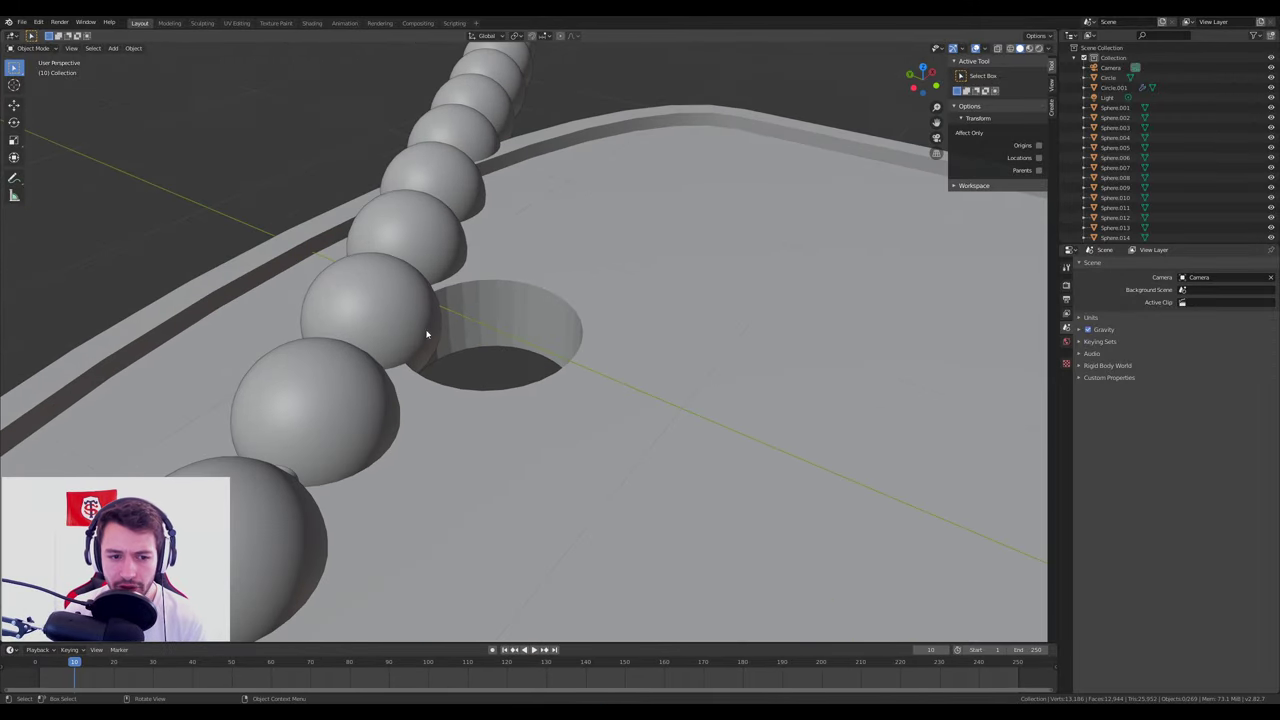
Apply Shade Smooth to the dog tag.
left_click(590, 314)
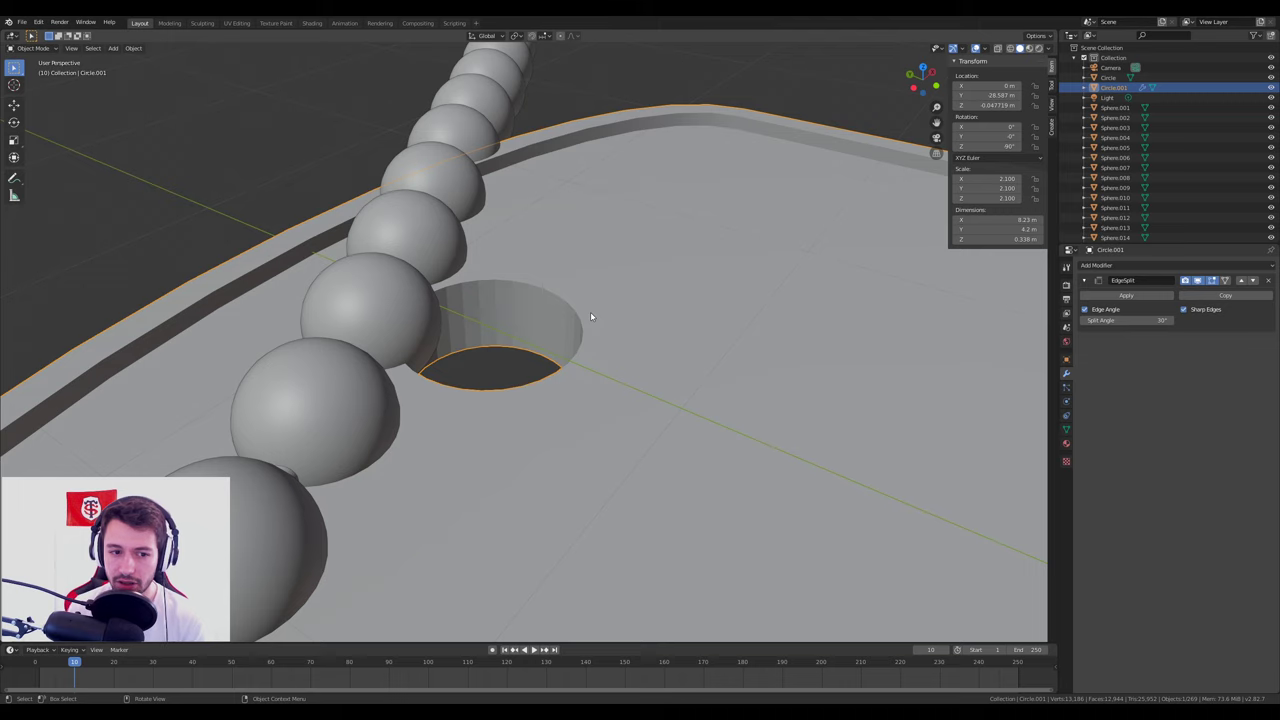
right_click(481, 291)
left_click(454, 289)
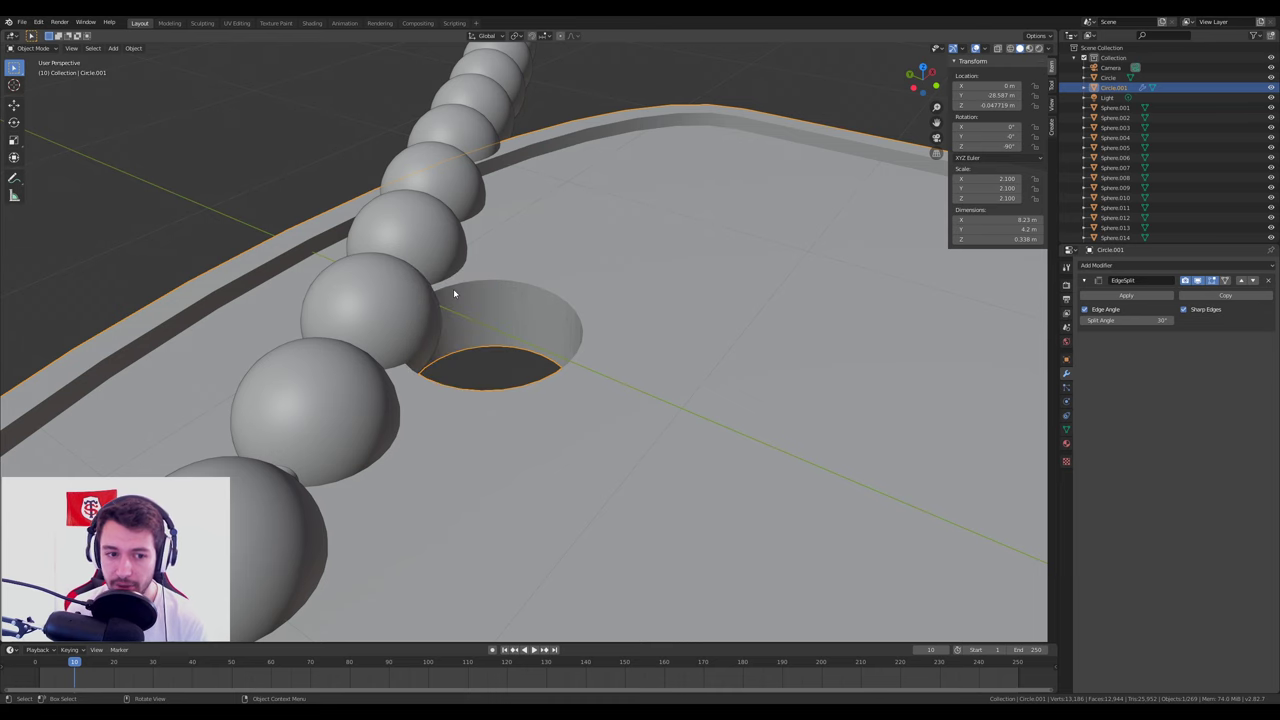
scroll(592, 340, "down", 5)
scroll(586, 350, "down", 3)
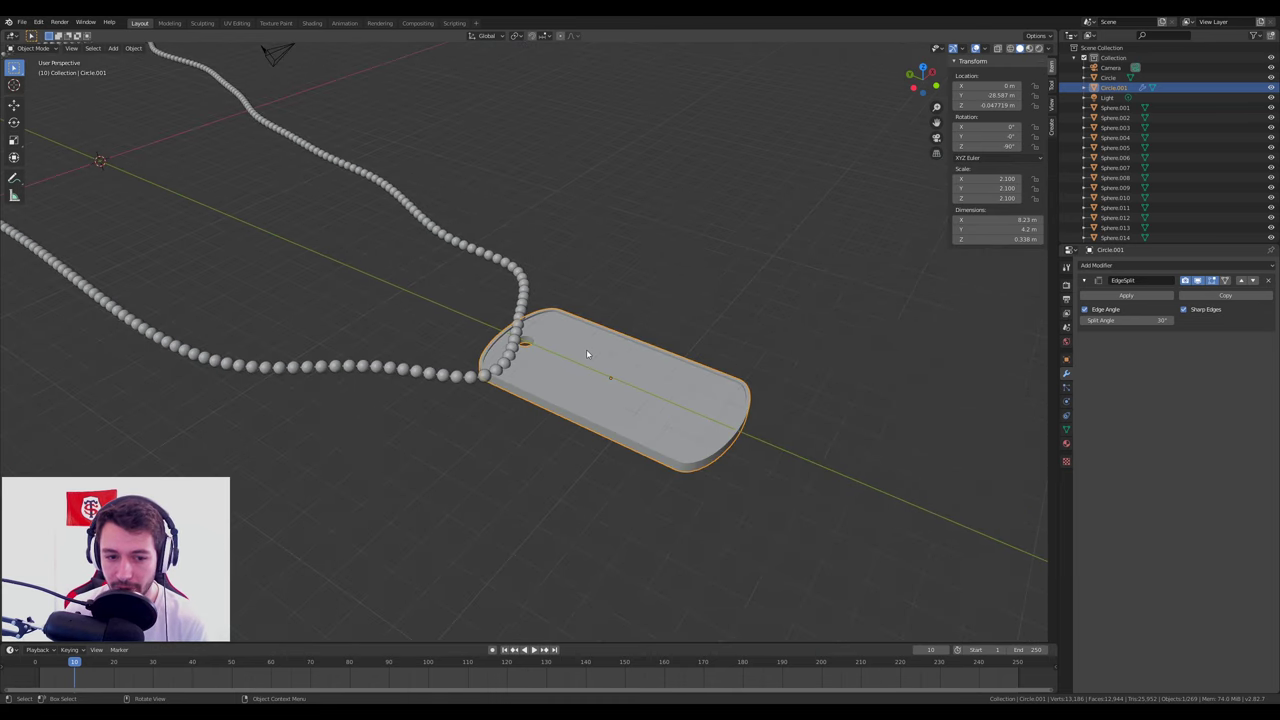
Rotate the tag 90° upright from the front view and move it under the chain's lowest point.
key("KP_1")
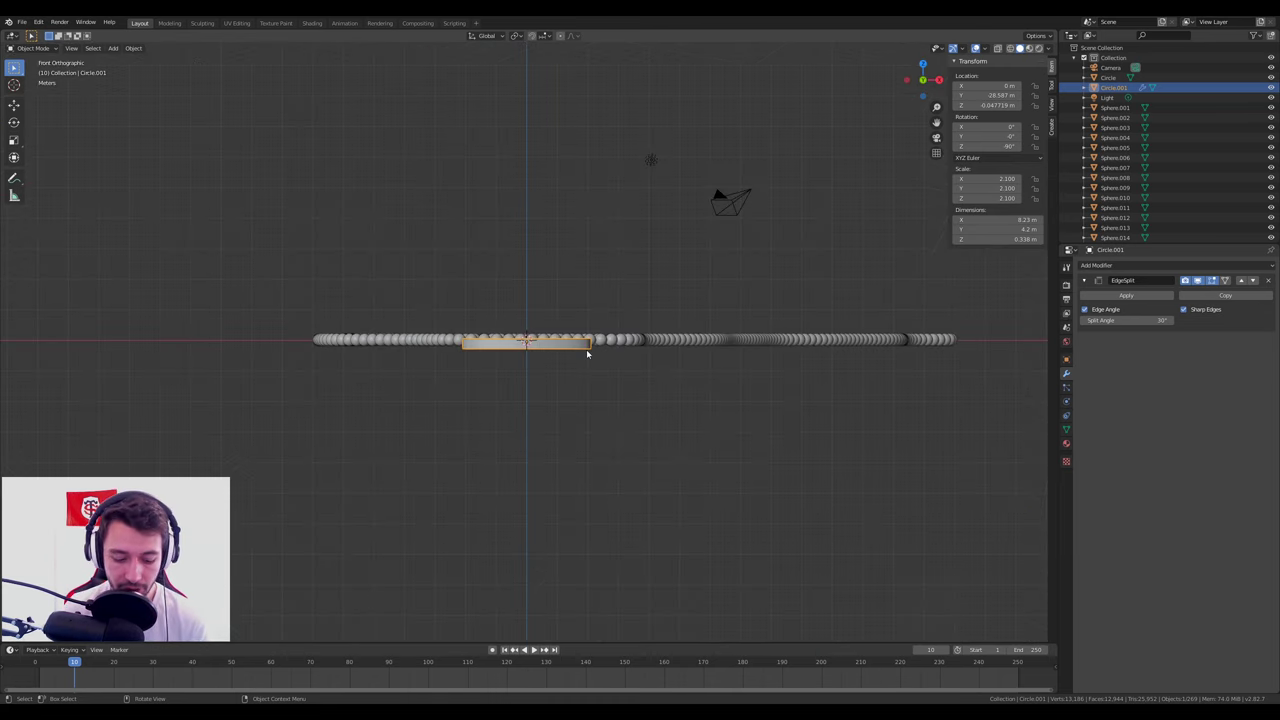
key("r")
left_click(558, 433)
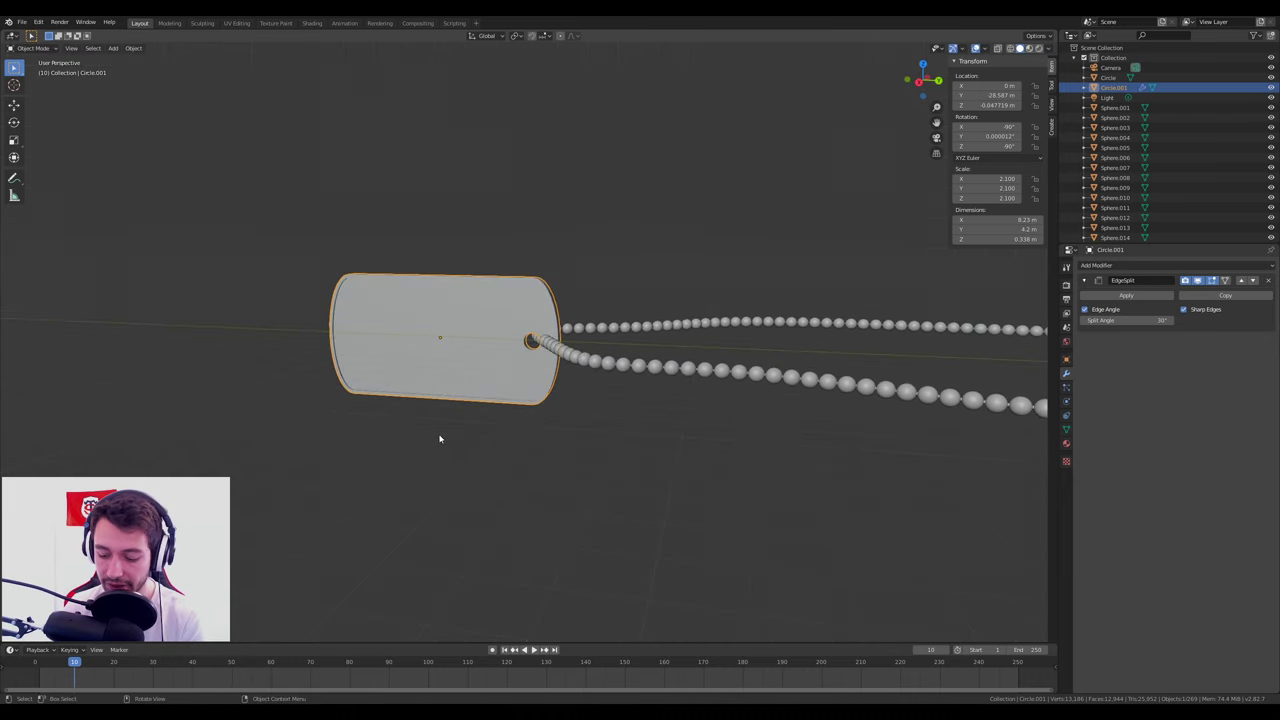
key("KP_7")
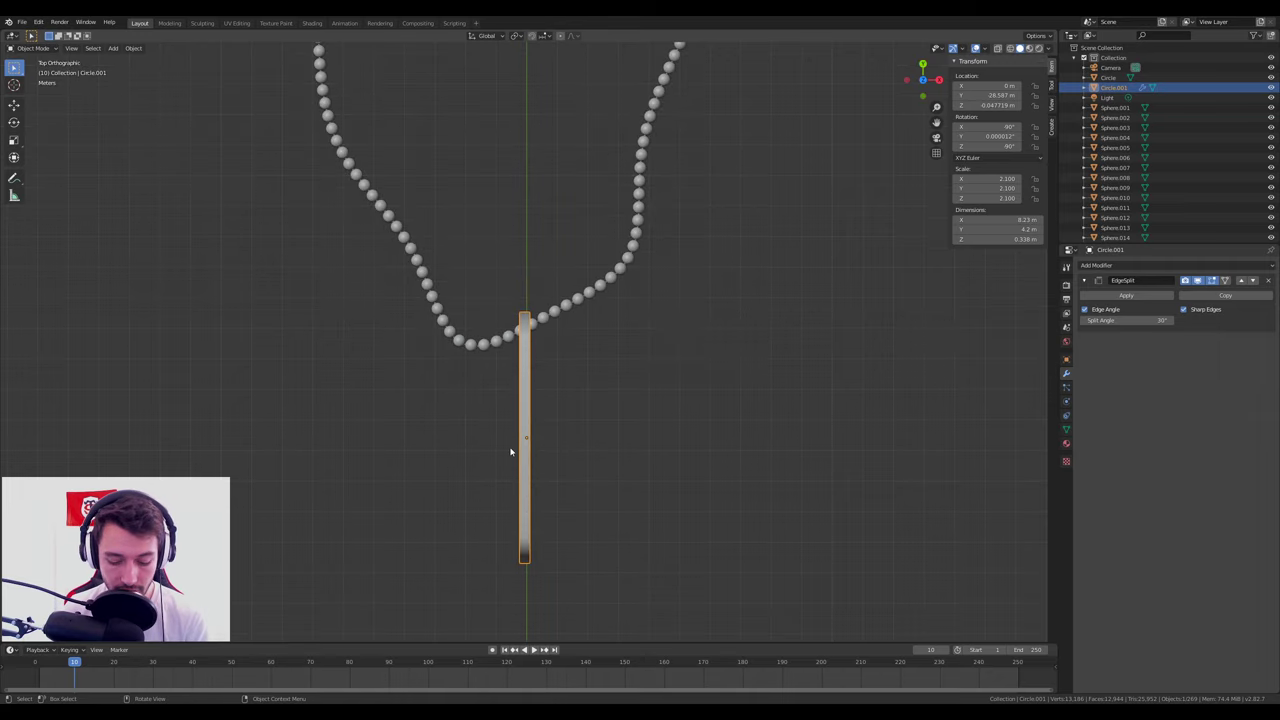
key("g")
left_click(463, 465)
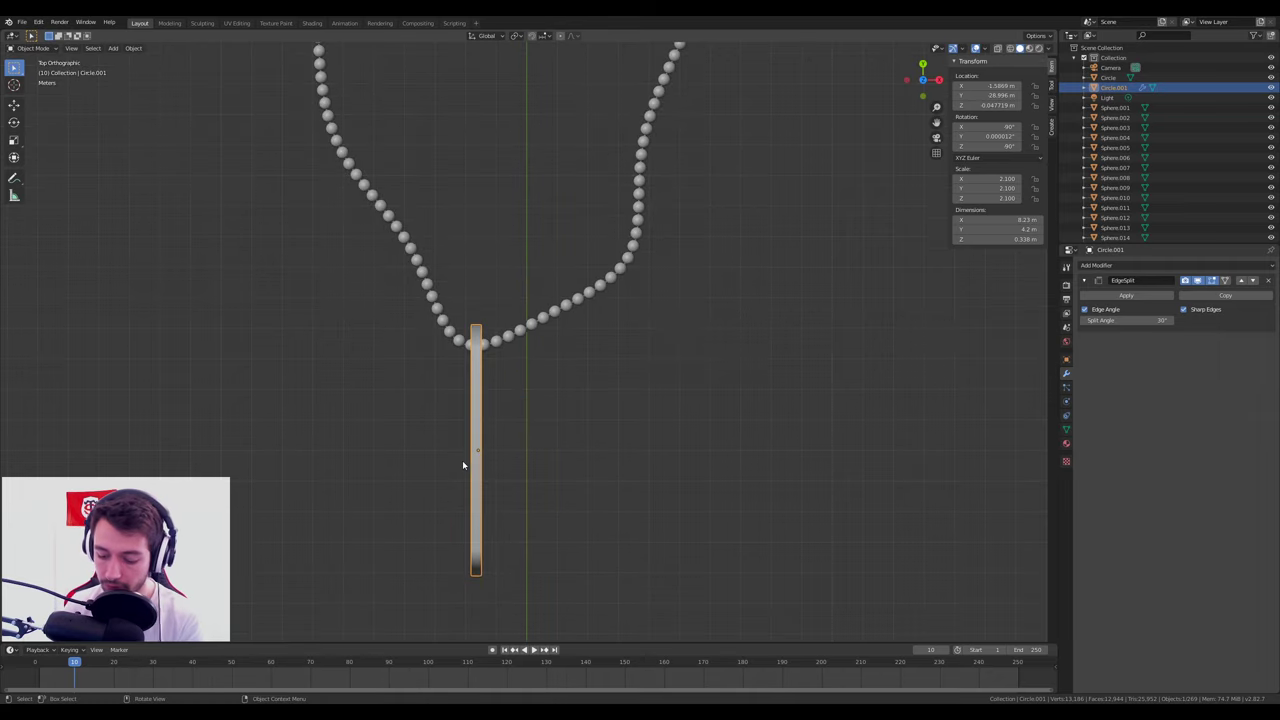
From the side view, move the tag so its hole lines up with the chain.
key("KP_3")
scroll(465, 463, "up", 3)
scroll(463, 430, "up", 3)
key("g")
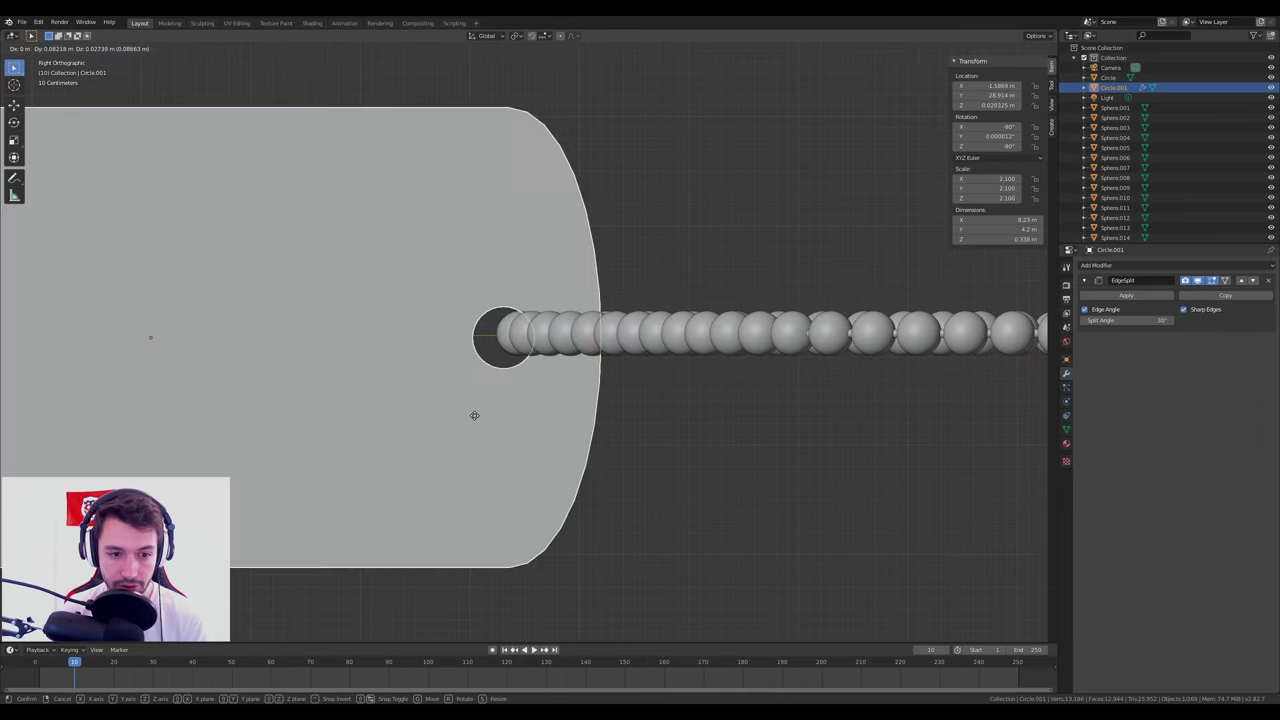
left_click(484, 410)
mouse_move(484, 410)
middle_mouse_down()
mouse_move(487, 470)
mouse_move(500, 449)
mouse_move(666, 443)
middle_mouse_up()
Keep the tag at its original size and enter Edit Mode on its mesh.
key("s")
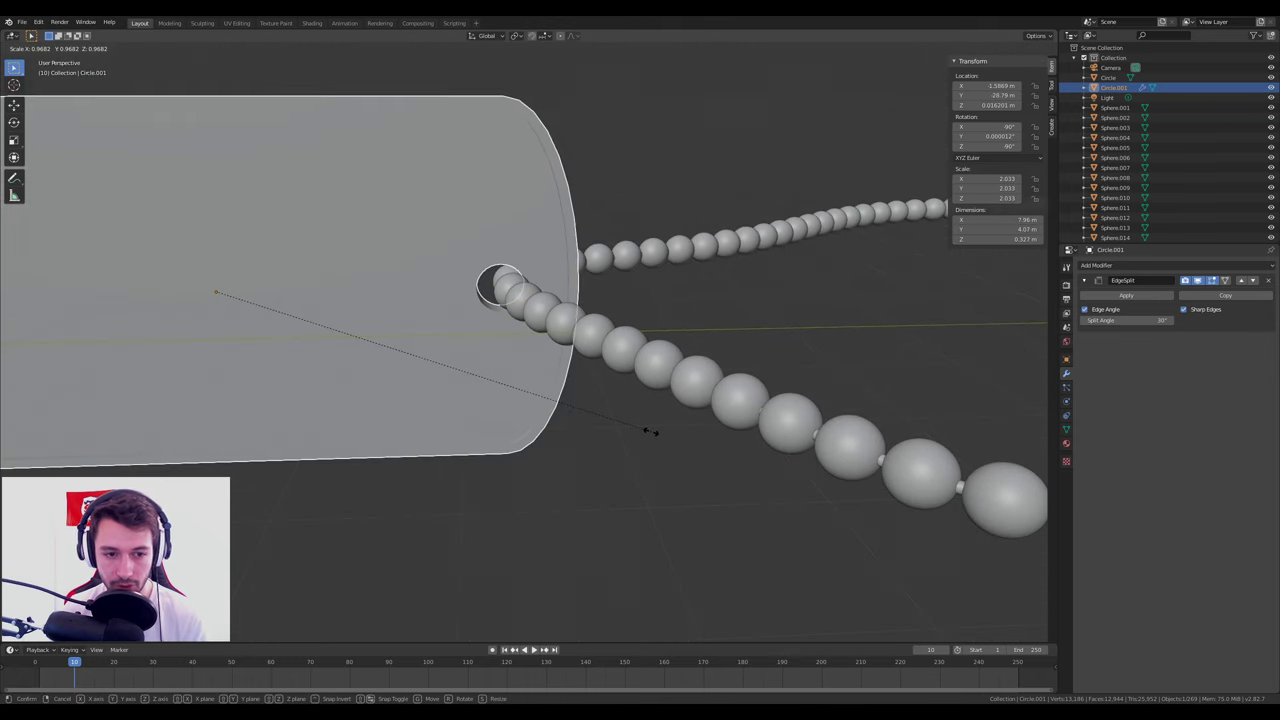
left_click(615, 422)
middle_click_drag(539, 373, 590, 417, "shift")
key("r")
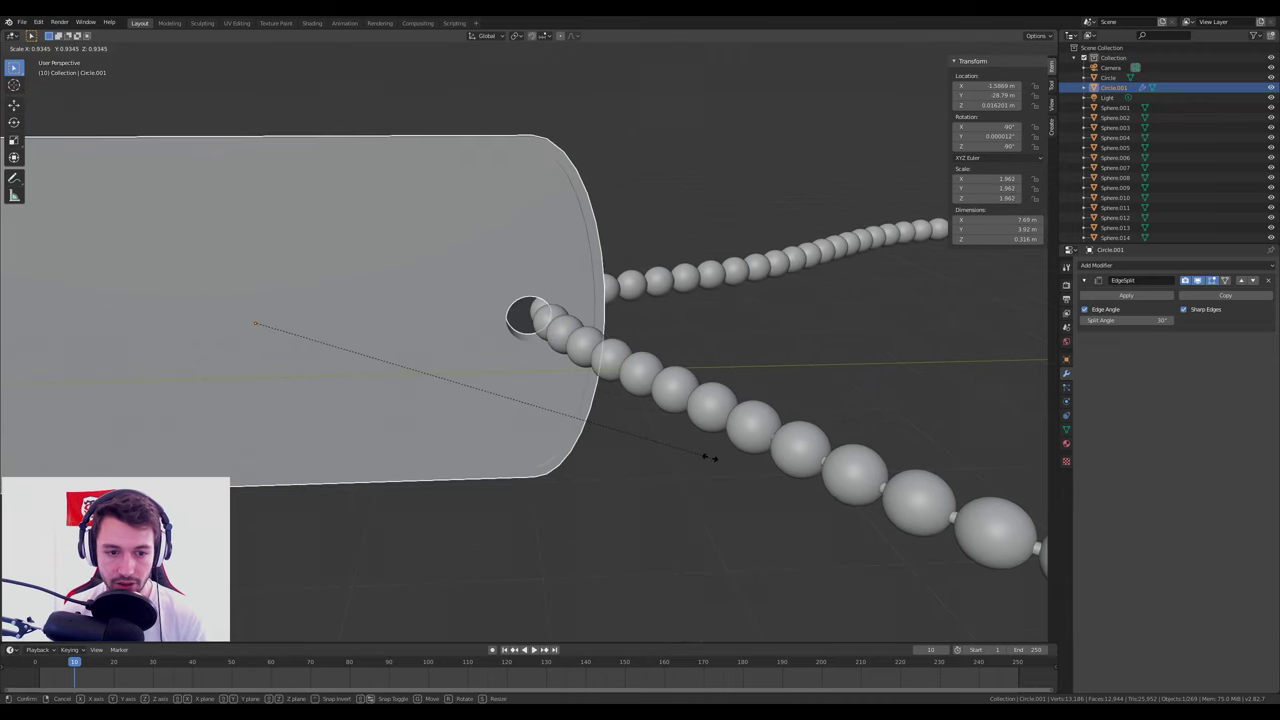
key("Escape")
mouse_move(708, 457)
middle_mouse_down()
mouse_move(545, 290)
mouse_move(503, 323)
mouse_move(654, 230)
mouse_move(413, 370)
middle_mouse_up()
key("Tab")
scroll(488, 348, "up", 2)
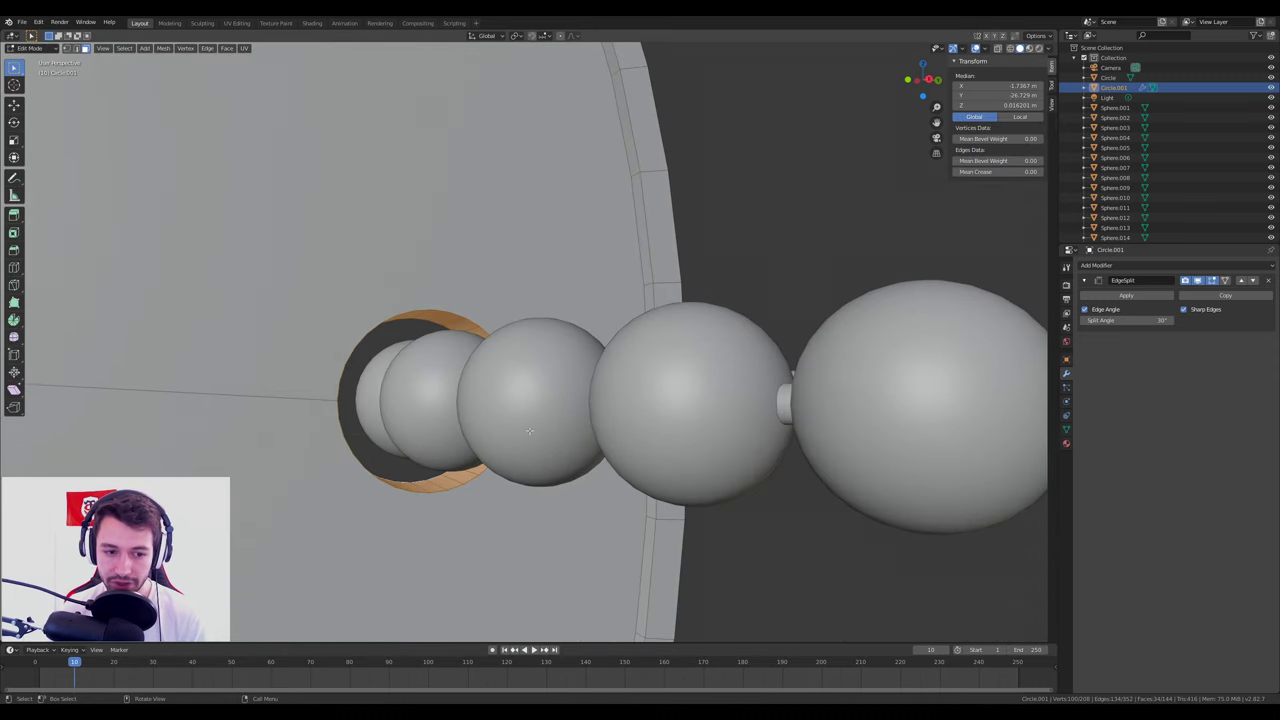
Shrink the selected ring around the hole, then inspect the whole tag.
scroll(529, 430, "down", 2)
middle_click_drag(529, 430, 685, 437)
scroll(620, 434, "down", 2)
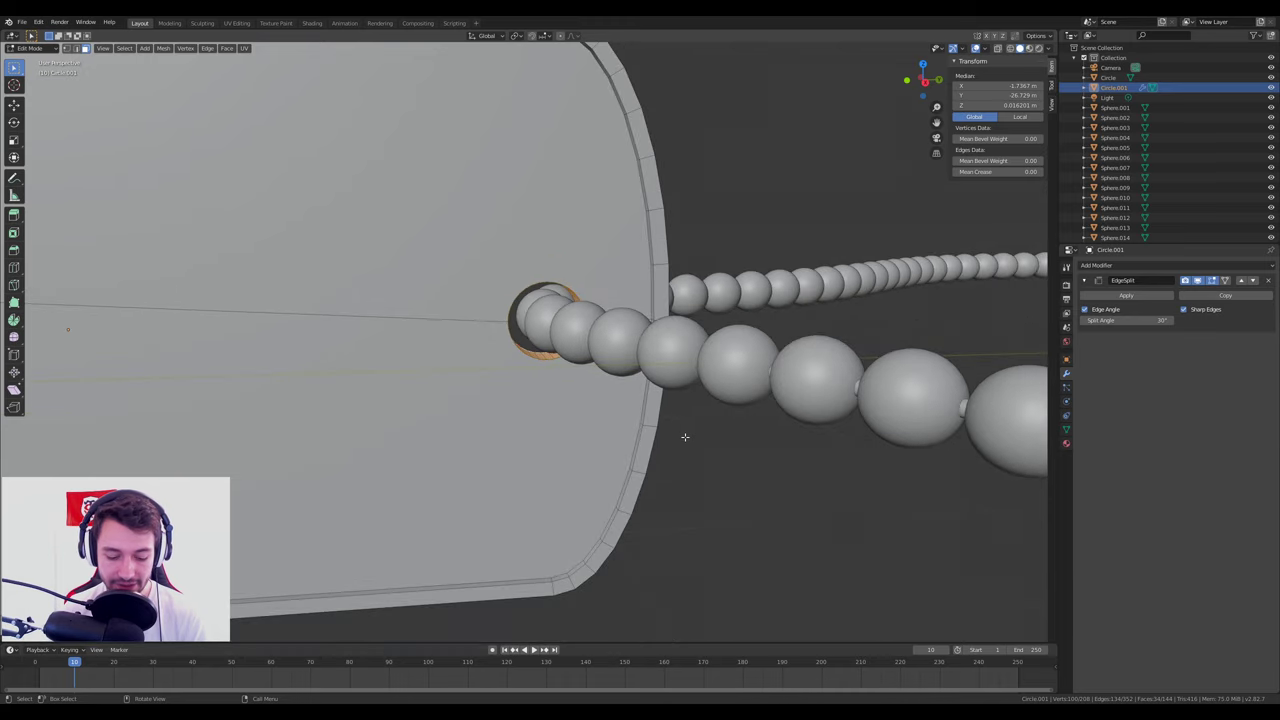
key("s")
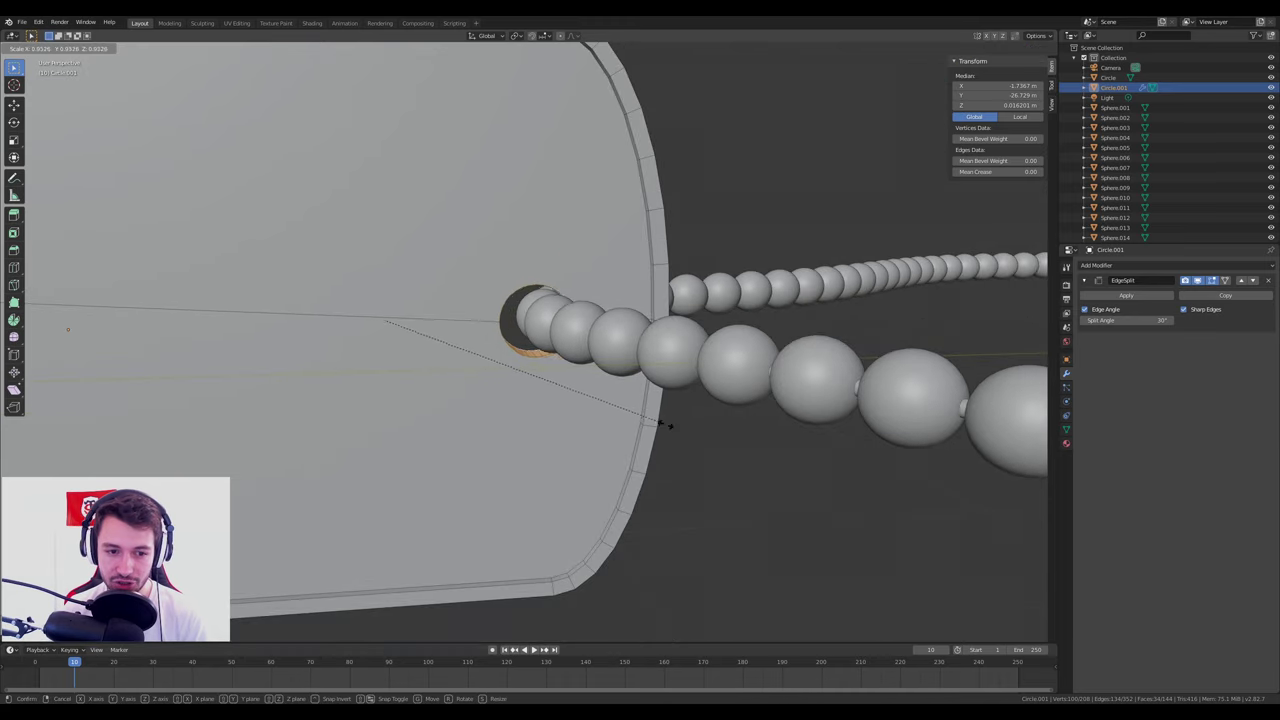
left_click(677, 420)
middle_click_drag(677, 420, 228, 353)
scroll(228, 353, "down", 2)
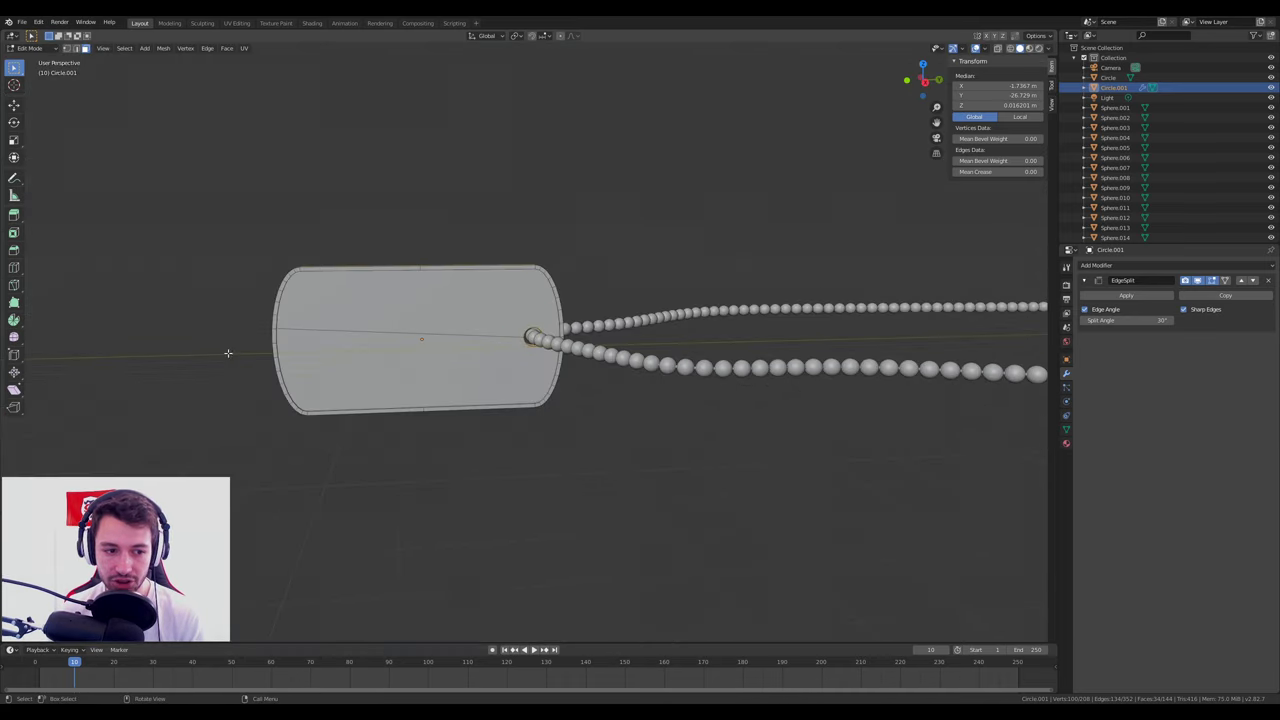
scroll(573, 318, "up", 6)
scroll(519, 283, "up", 2)
middle_click_drag(519, 283, 560, 300)
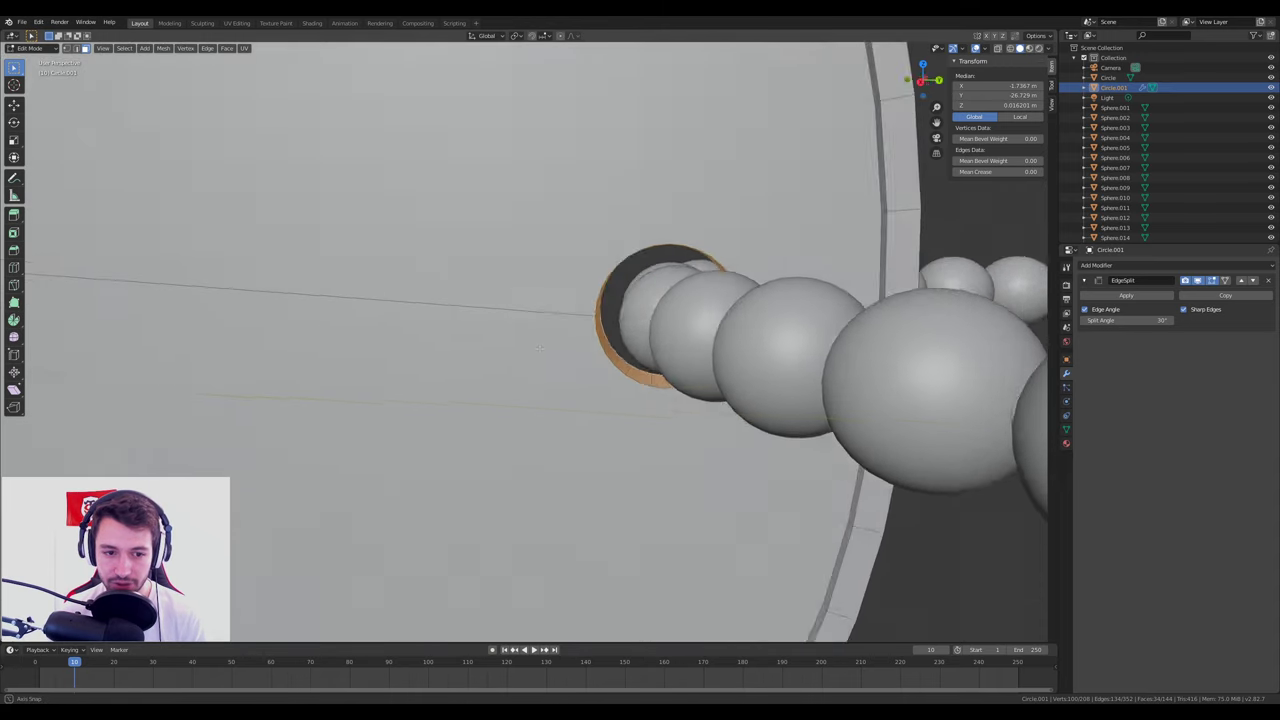
scroll(560, 300, "down", 4)
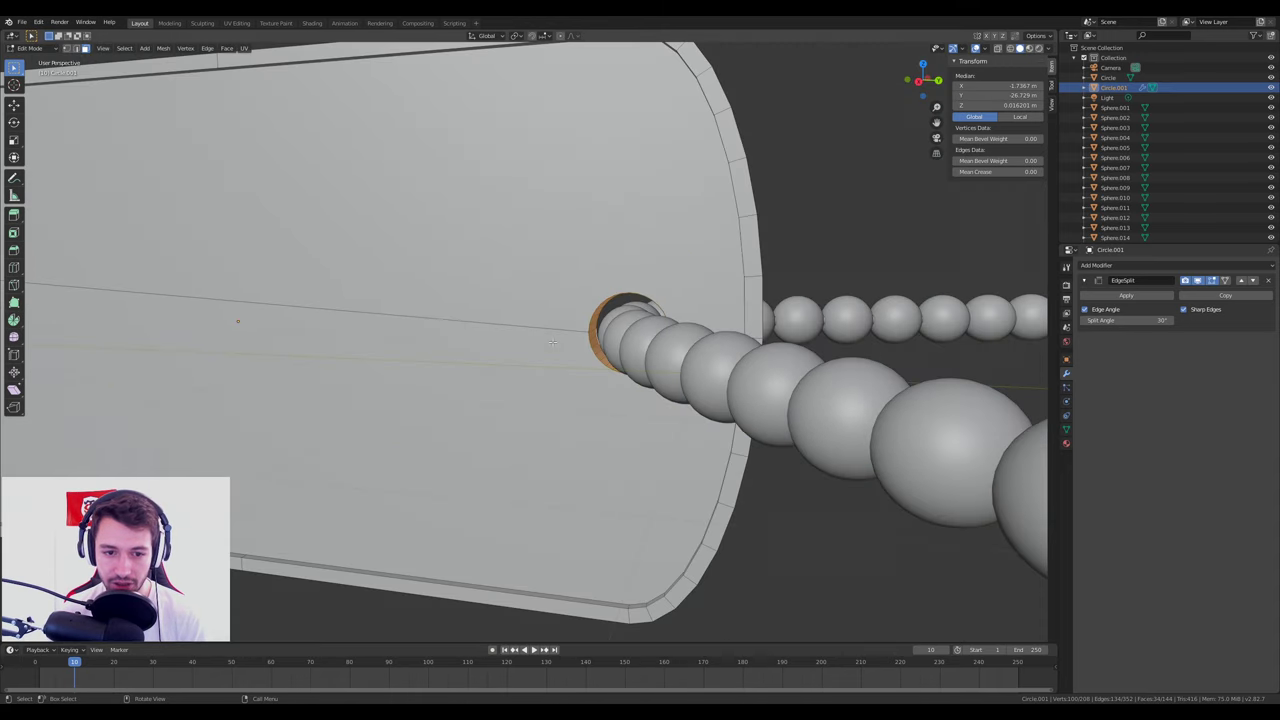
Set the pivot point to Median Point and reselect the hole's edge loop.
left_click(516, 36)
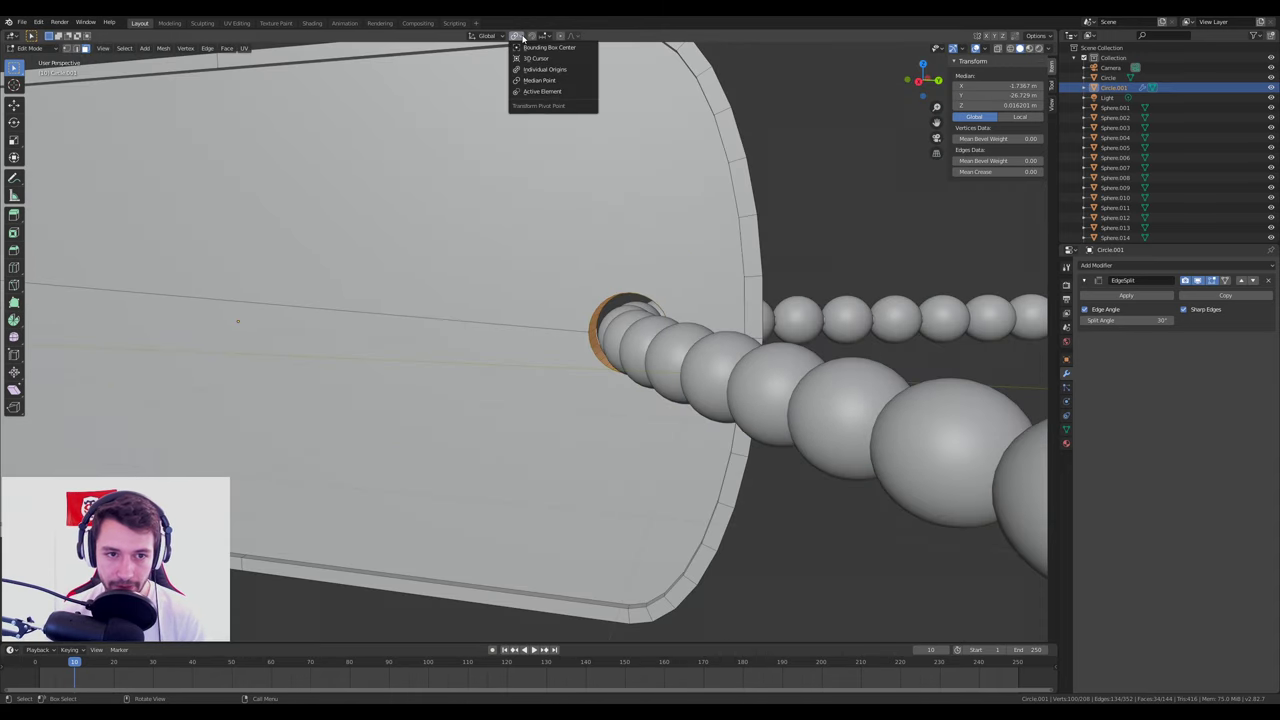
left_click(564, 80)
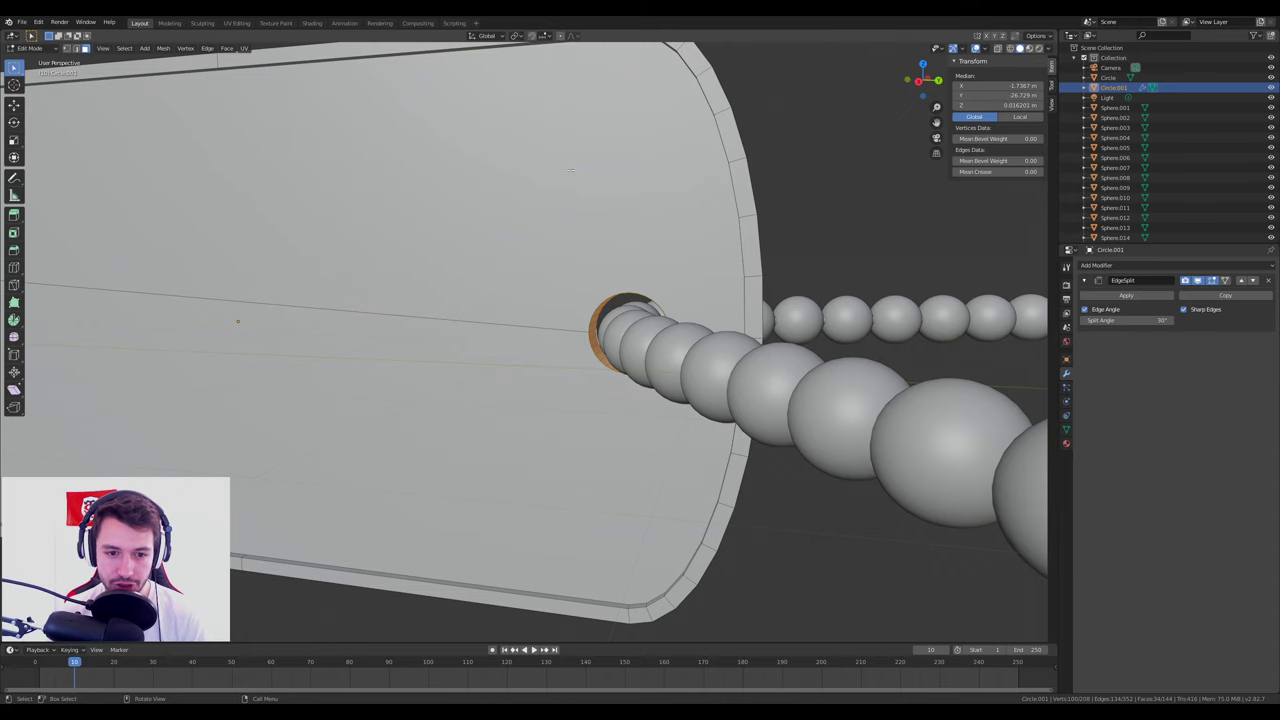
left_click(592, 327)
mouse_move(592, 327)
middle_mouse_down()
mouse_move(450, 325)
mouse_move(490, 320)
middle_mouse_up()
left_click(571, 319, "alt")
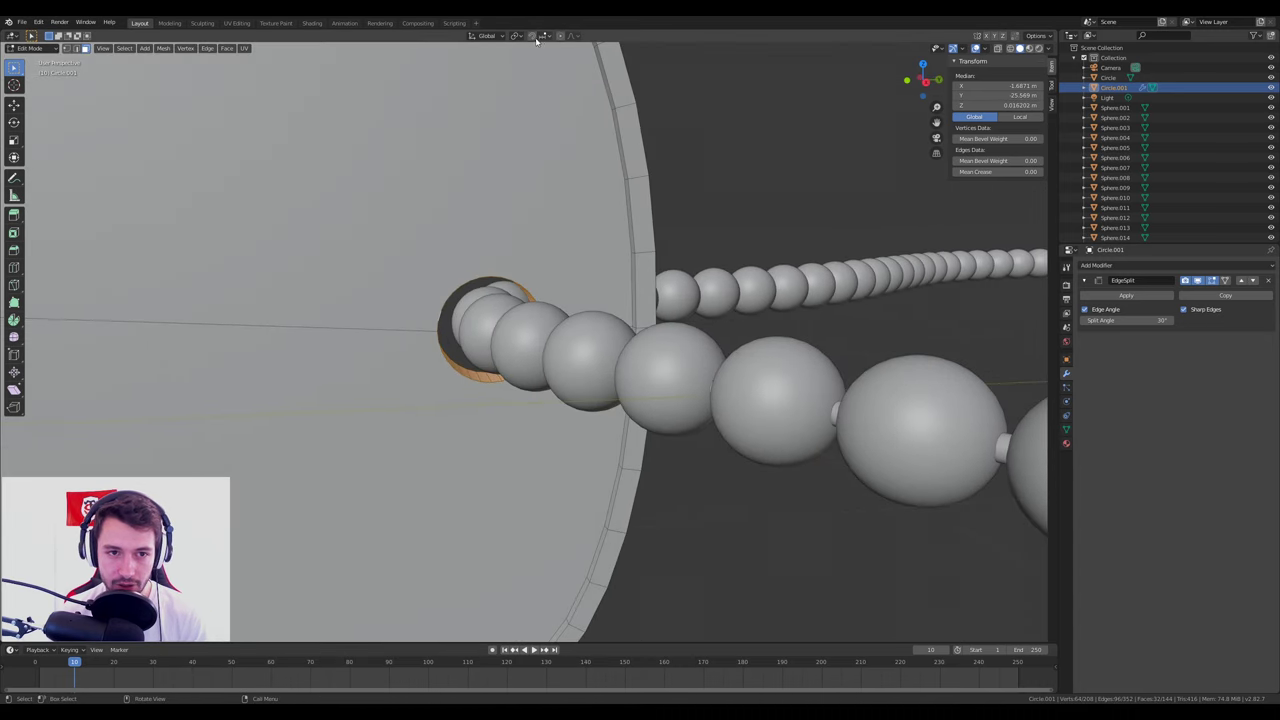
left_click(520, 38)
left_click(540, 80)
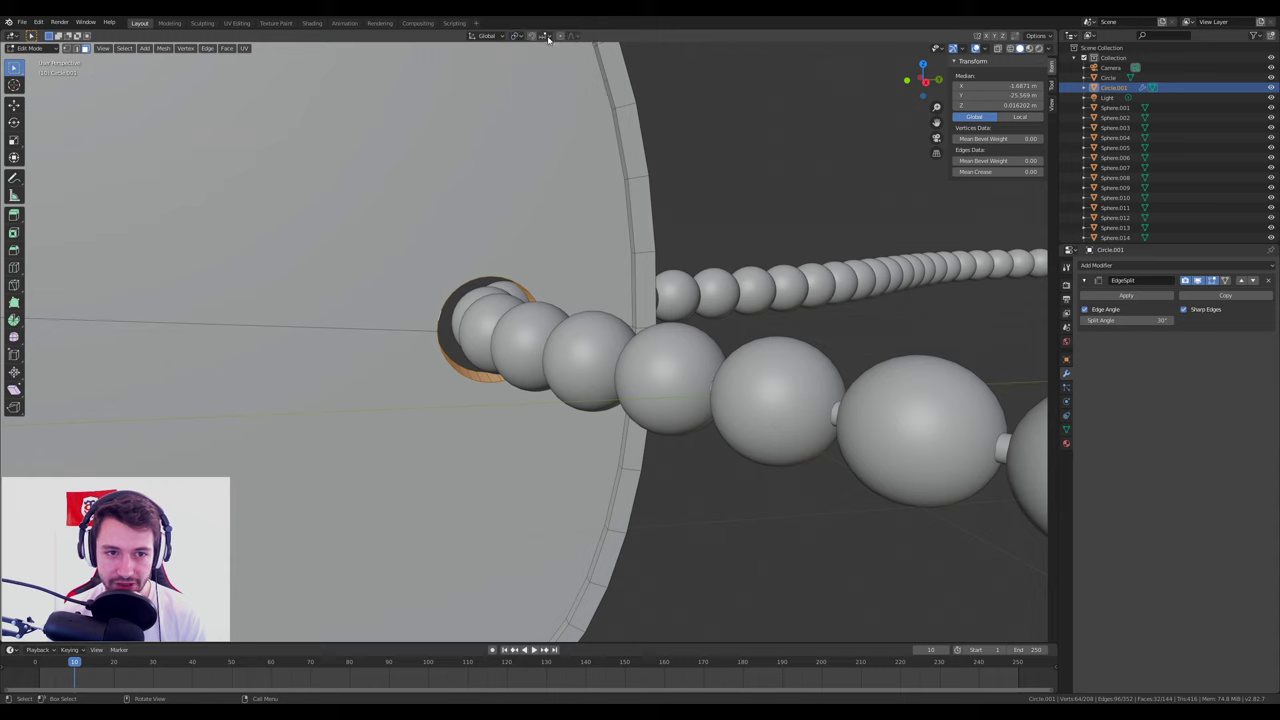
left_click(519, 38)
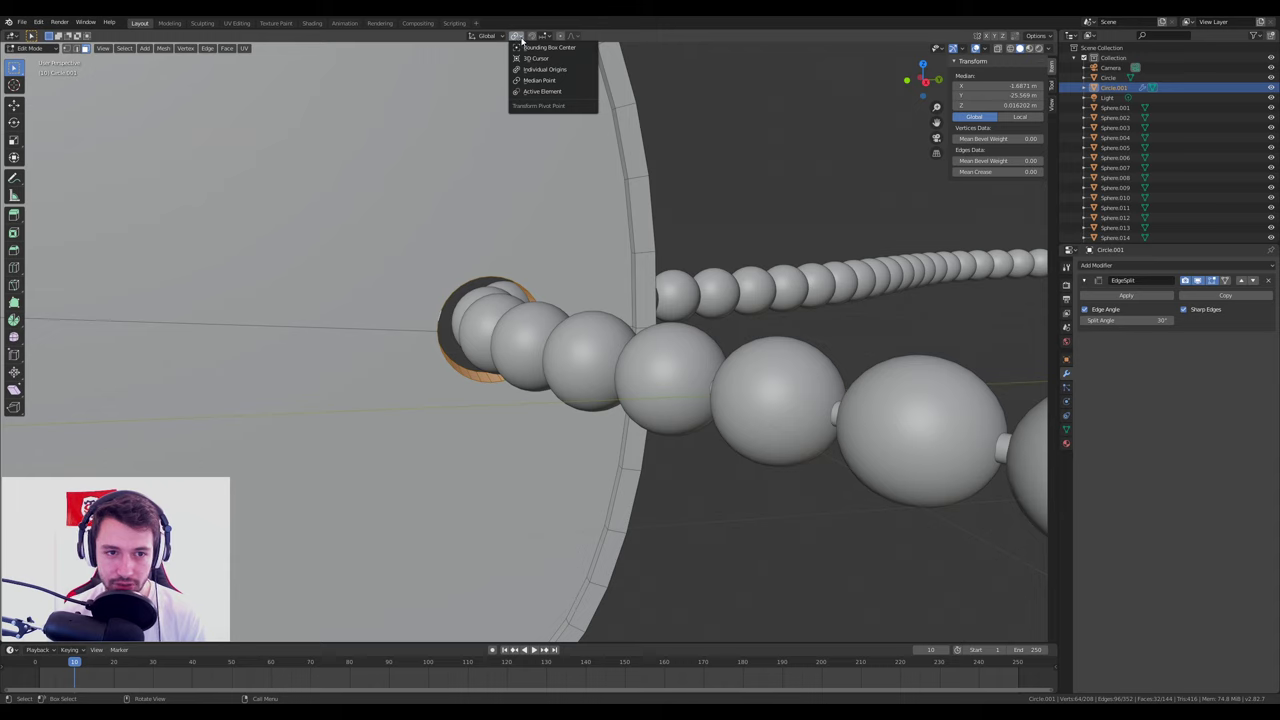
left_click(545, 69)
key("Tab")
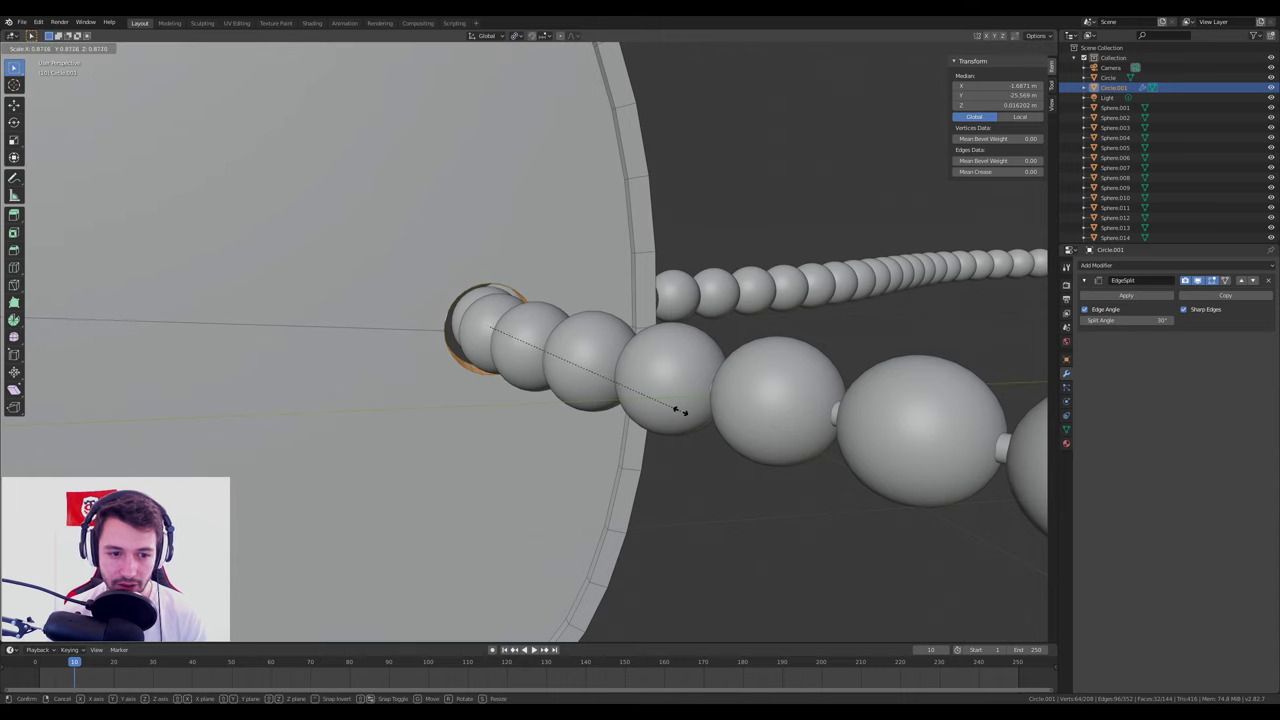
key("Tab")
Scale the hole with the X axis locked (Shift+X) to fit the chain, then return to Object Mode.
scroll(682, 412, "down", 5)
mouse_move(668, 428)
middle_mouse_down()
mouse_move(527, 405)
mouse_move(638, 358)
middle_mouse_up()
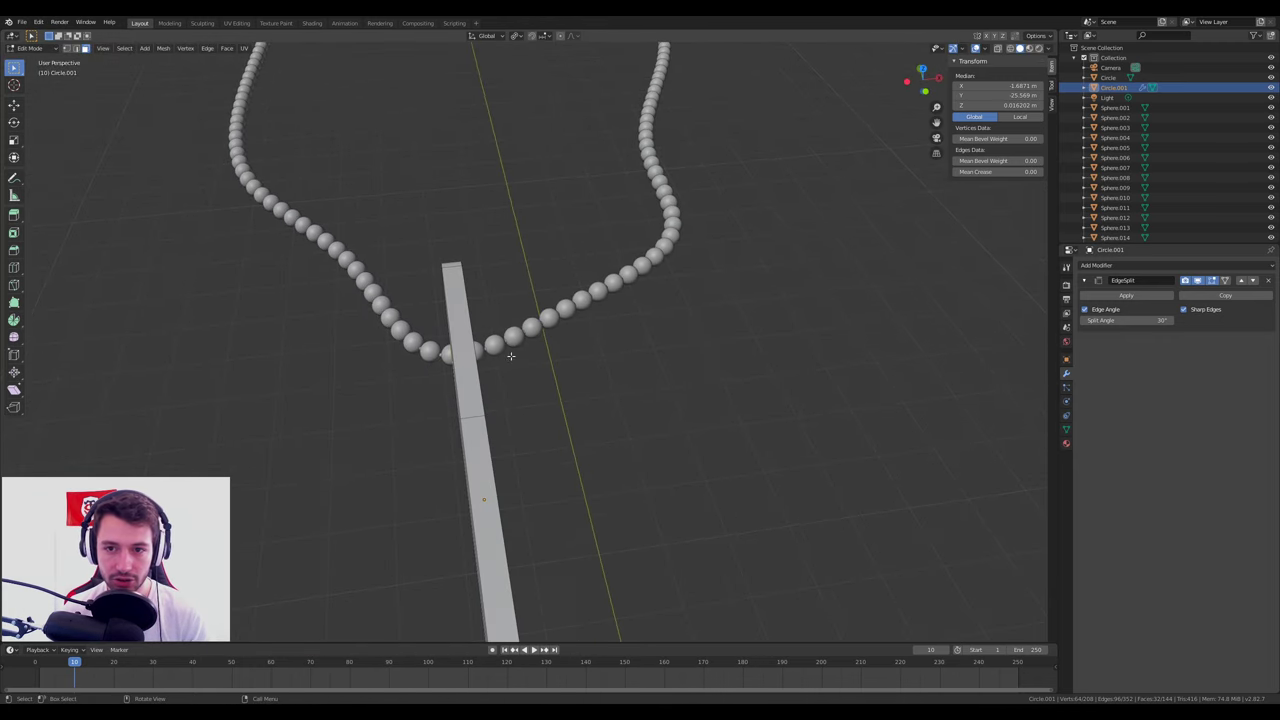
key("KP_Decimal")
key("s")
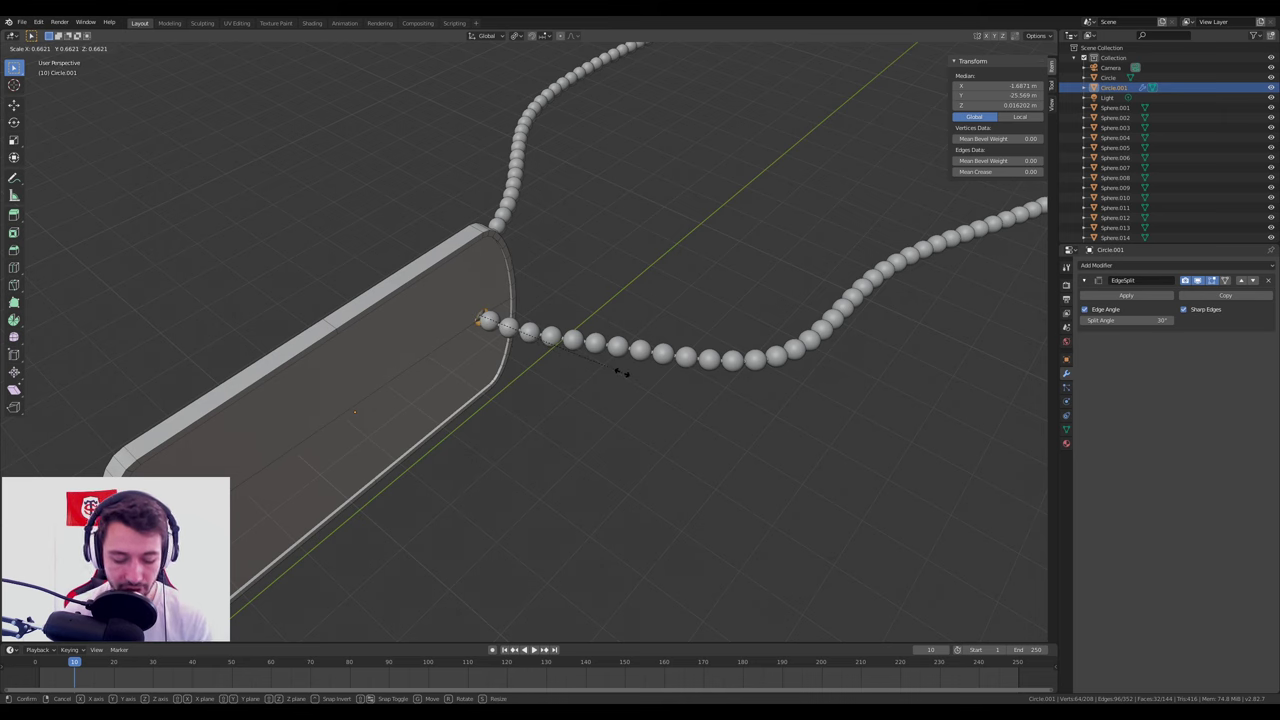
key("shift+x")
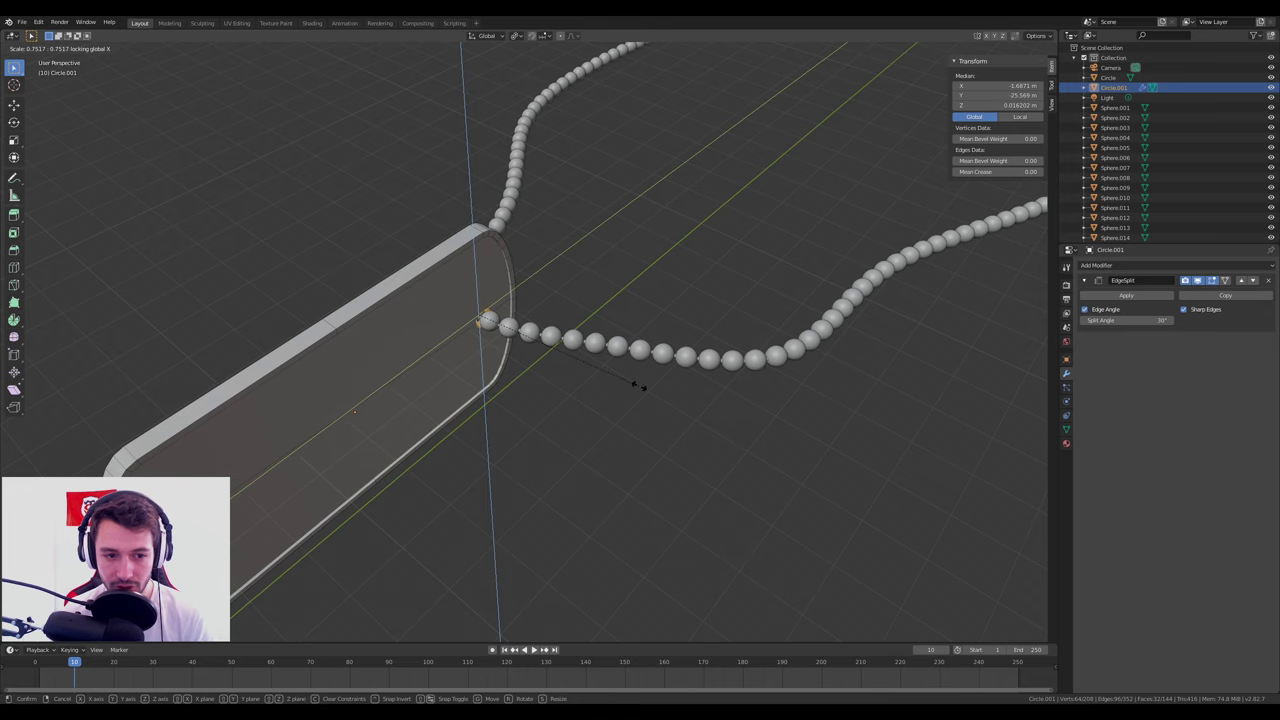
left_click(634, 388)
mouse_move(634, 388)
middle_mouse_down()
mouse_move(538, 298)
mouse_move(634, 397)
mouse_move(811, 412)
mouse_move(619, 429)
mouse_move(539, 375)
middle_mouse_up()
key("Tab")
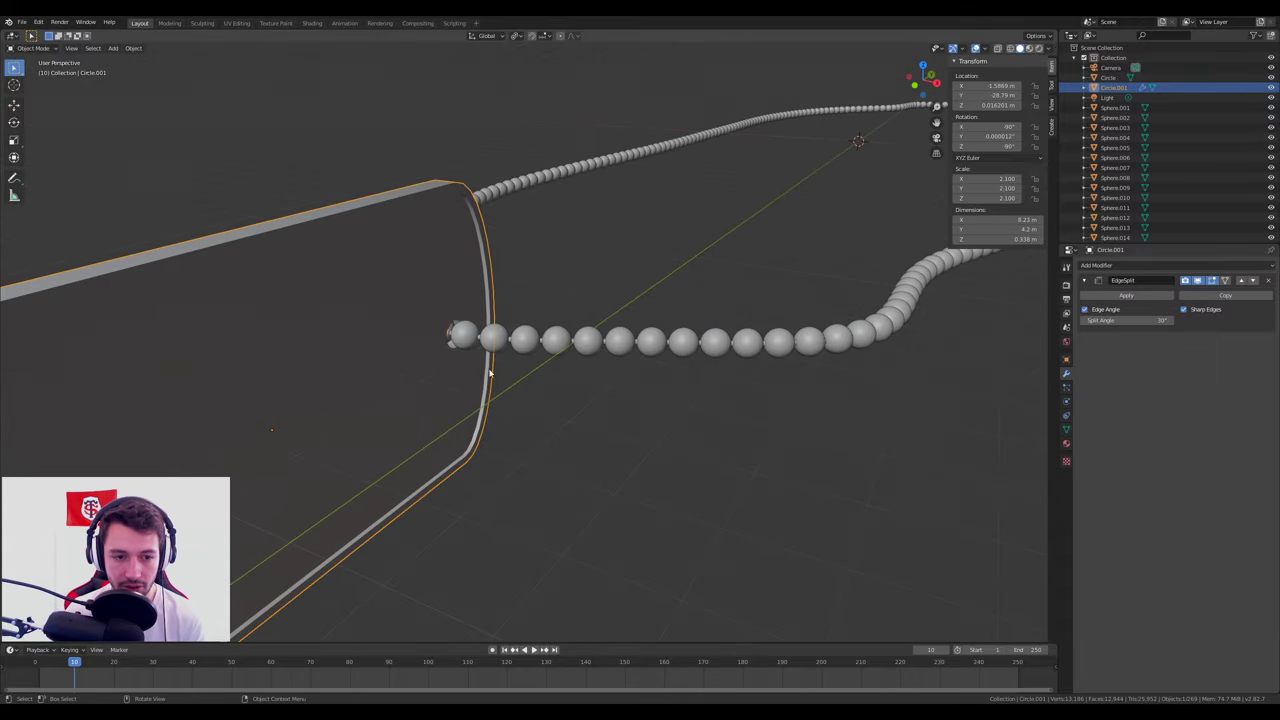
Rotate the dog tag a few degrees to a -77.3° X rotation, then view from the top.
key("r")
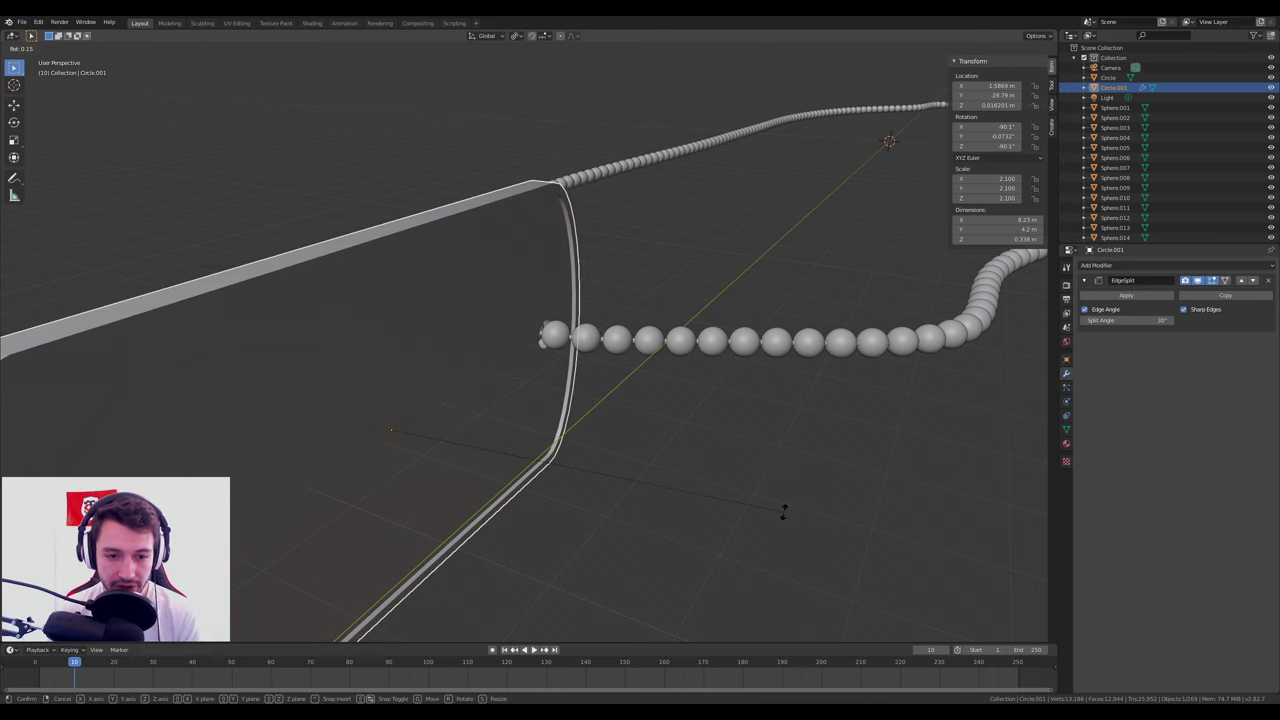
key("x")
key("y")
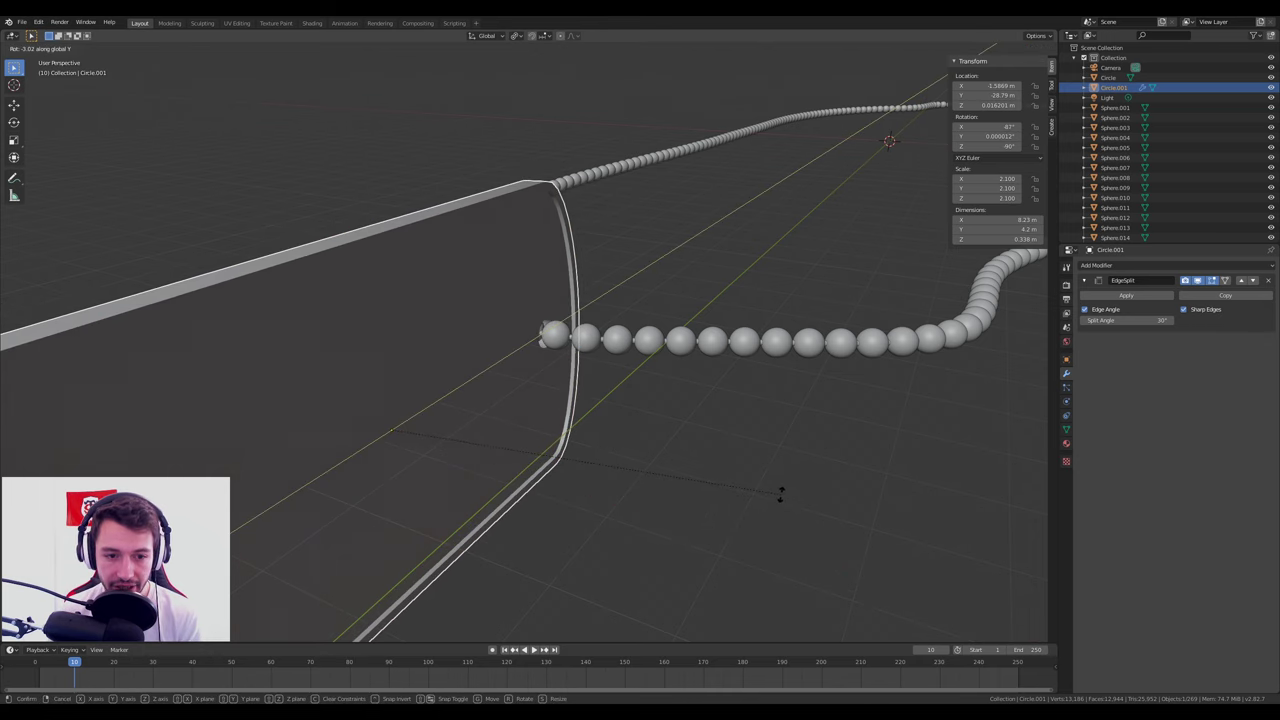
left_click(727, 434)
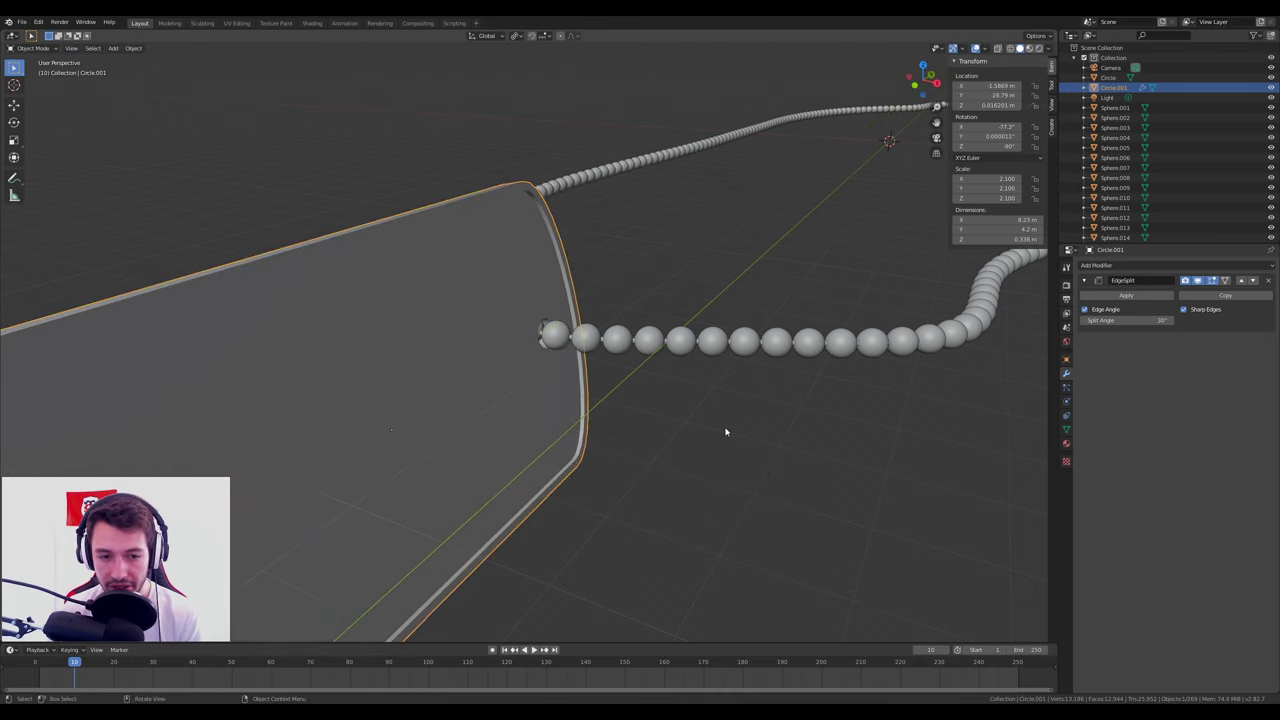
mouse_move(726, 431)
middle_mouse_down()
mouse_move(645, 400)
mouse_move(660, 434)
mouse_move(657, 372)
mouse_move(769, 406)
mouse_move(660, 390)
mouse_move(646, 400)
mouse_move(667, 417)
mouse_move(740, 408)
mouse_move(698, 356)
middle_mouse_up()
key("KP_7")
scroll(698, 356, "down", 3)
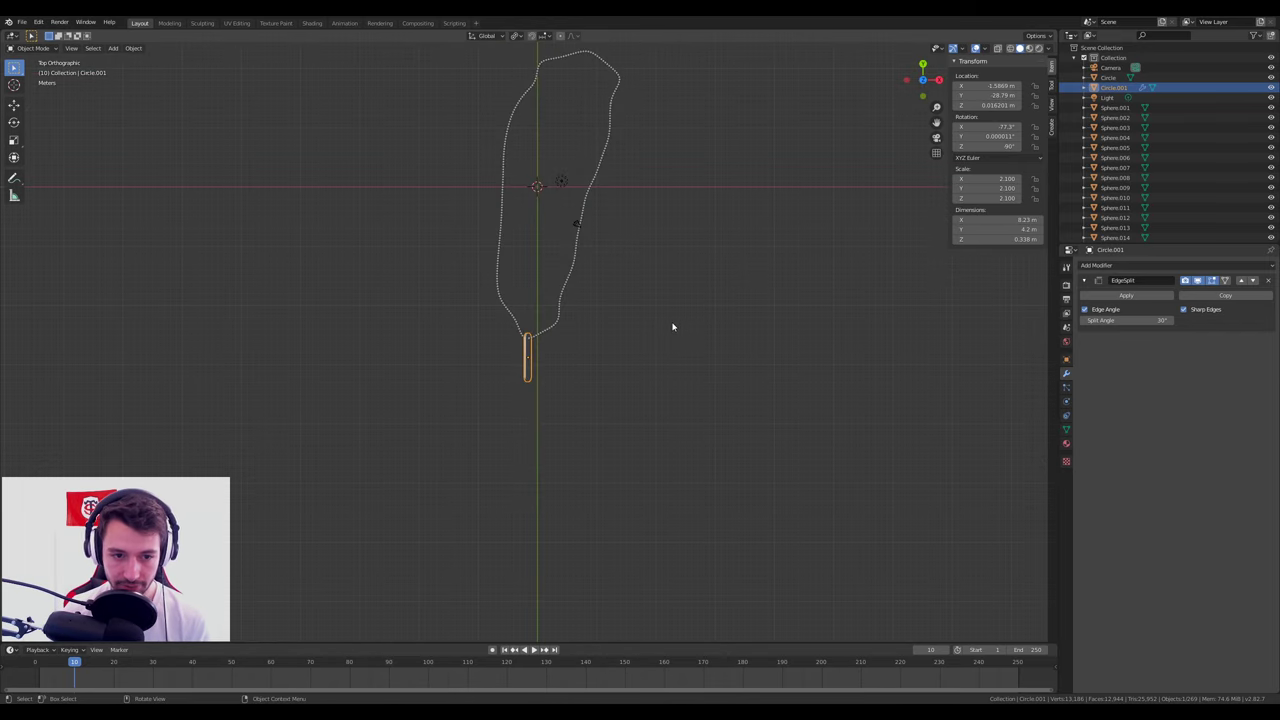
In solid shading, select the tag and chain, deselecting the light and camera.
key("z")
middle_click_drag(613, 287, 622, 351, "shift")
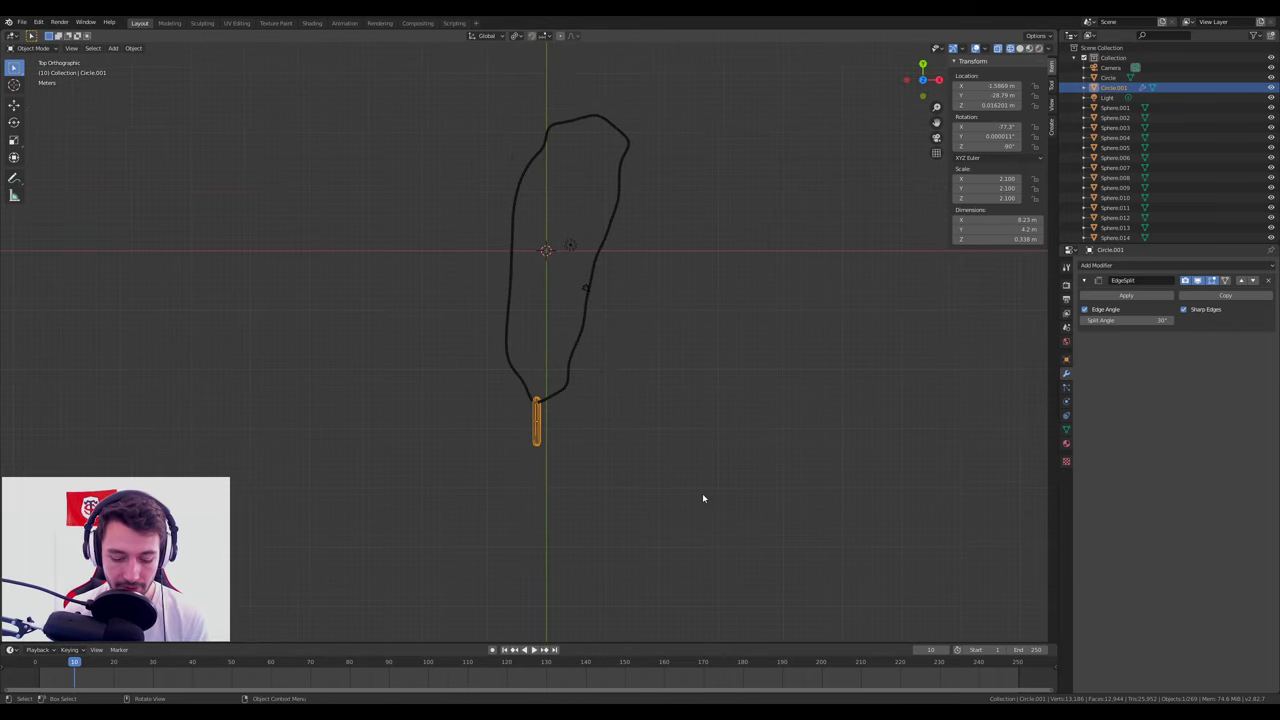
left_click_drag(782, 540, 657, 357)
key("a")
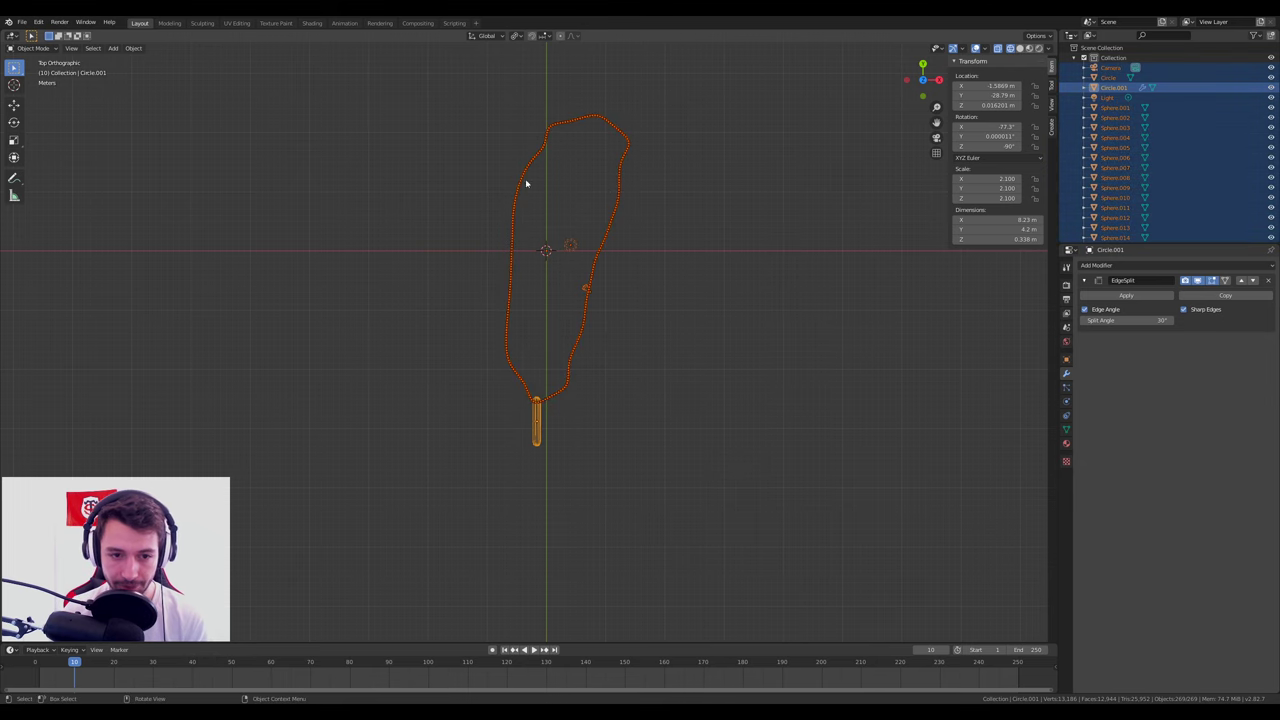
scroll(649, 257, "up", 2)
scroll(568, 287, "up", 2)
key("b")
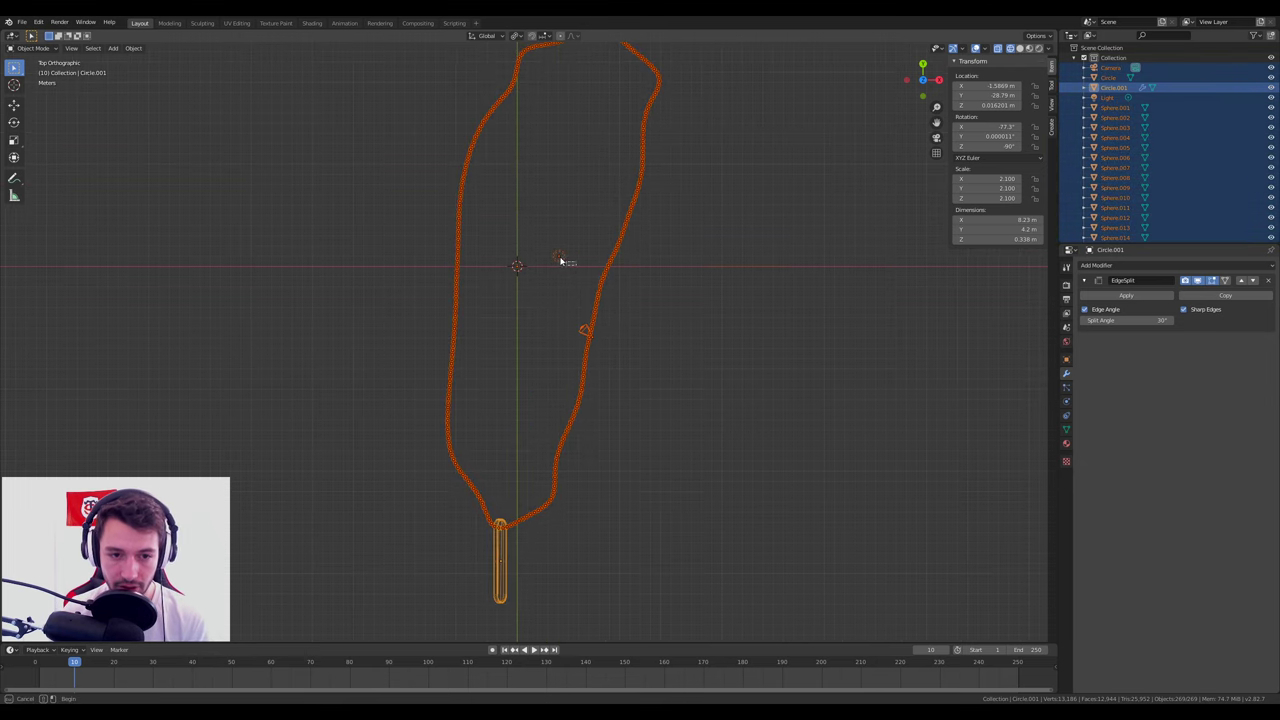
middle_click_drag(576, 265, 542, 245)
key("b")
middle_click(583, 330)
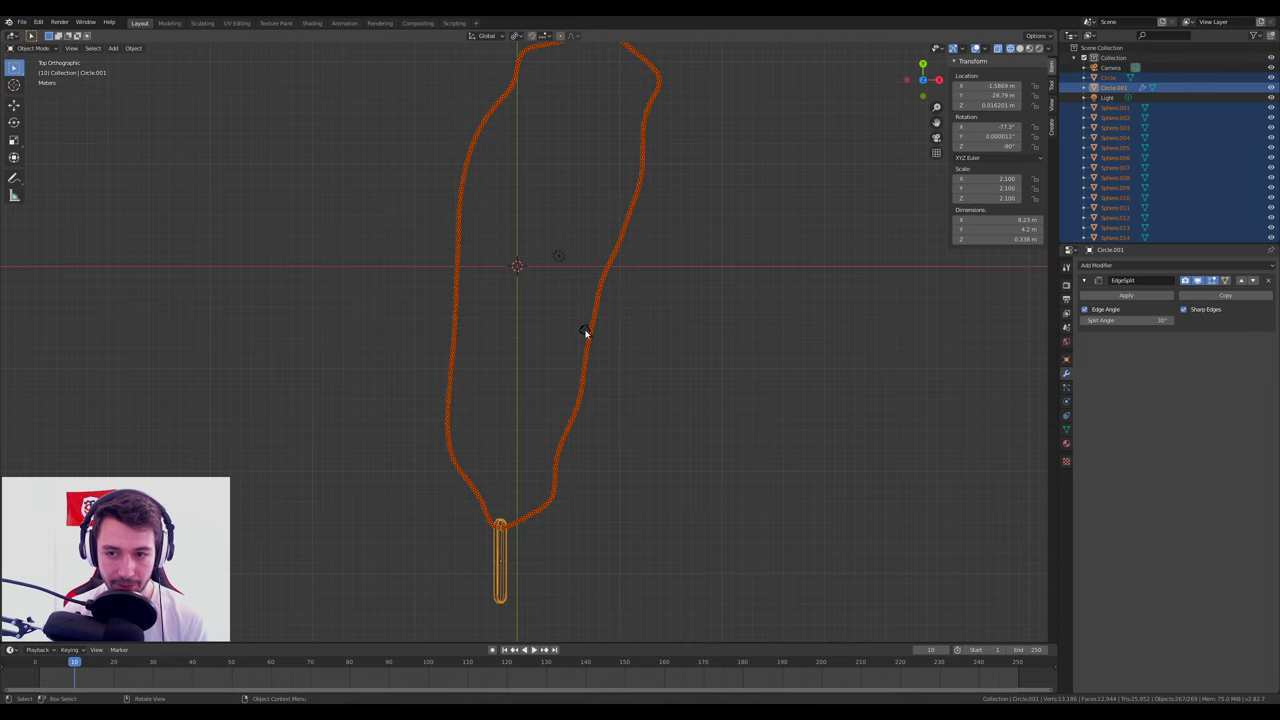
scroll(707, 438, "up", 3)
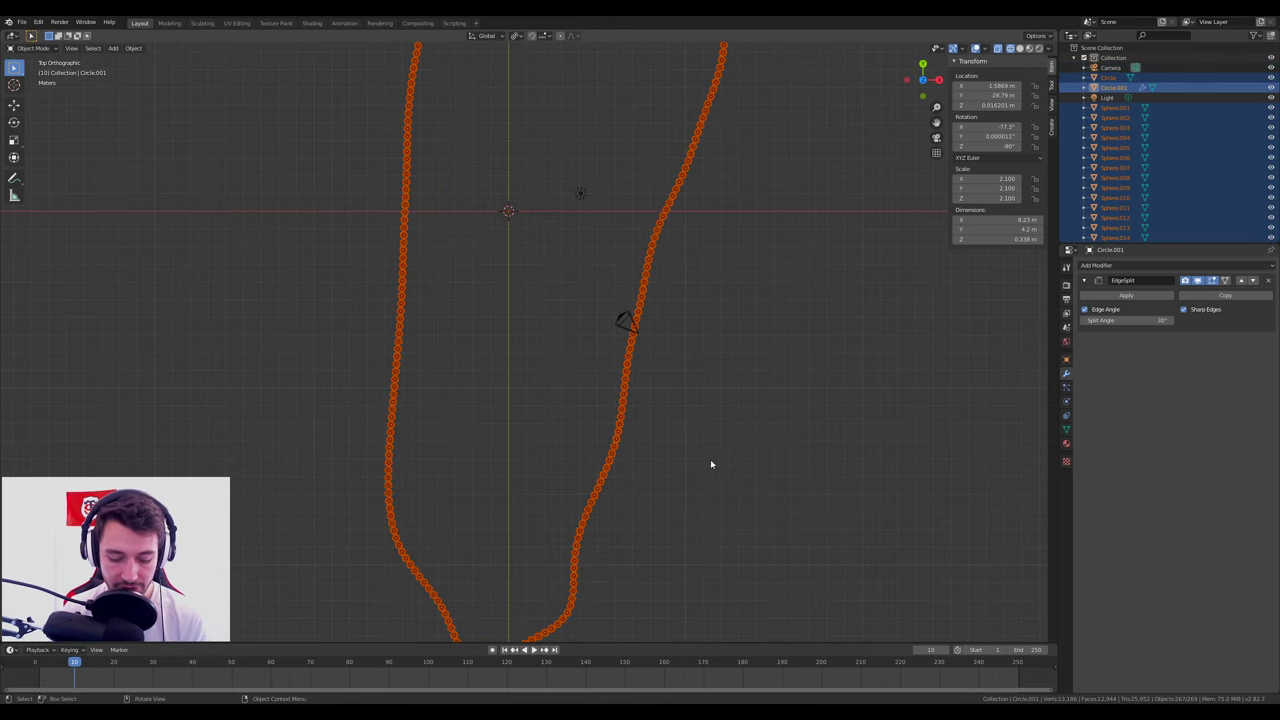
scroll(711, 464, "down", 2)
scroll(690, 442, "down", 1)
Scale the tag and chain down together around the Median Point pivot.
key("s")
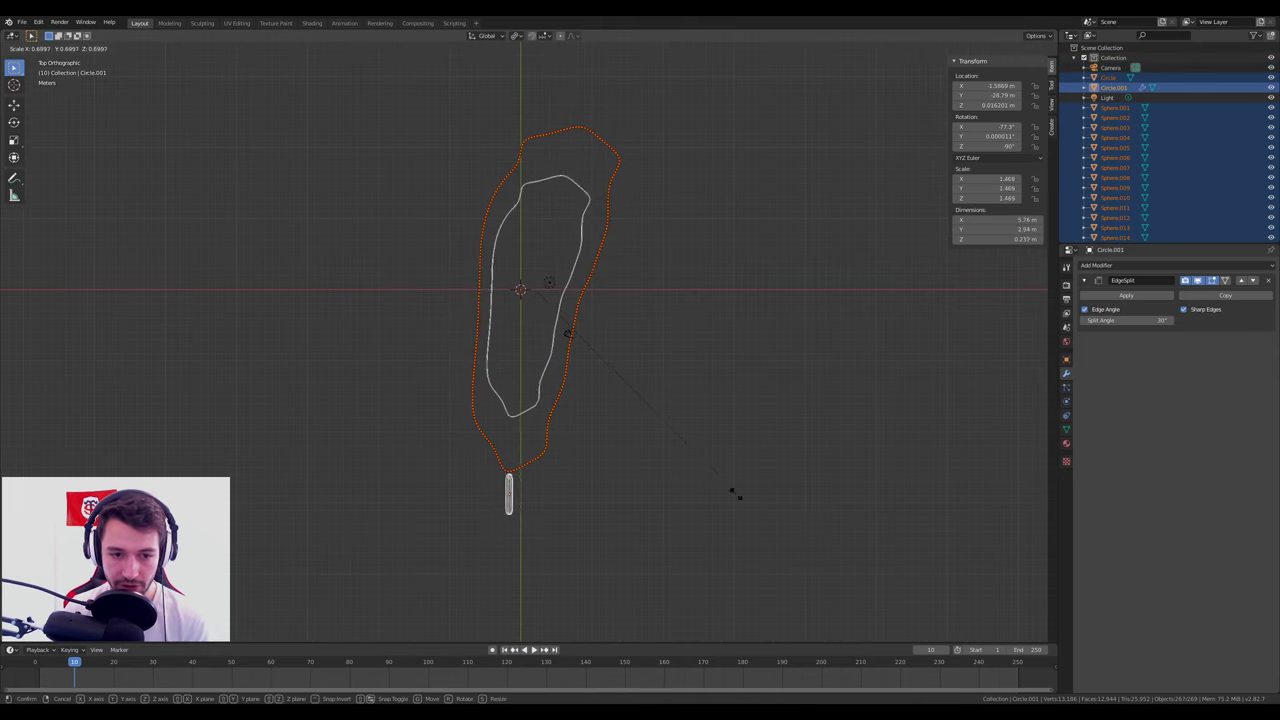
key("Escape")
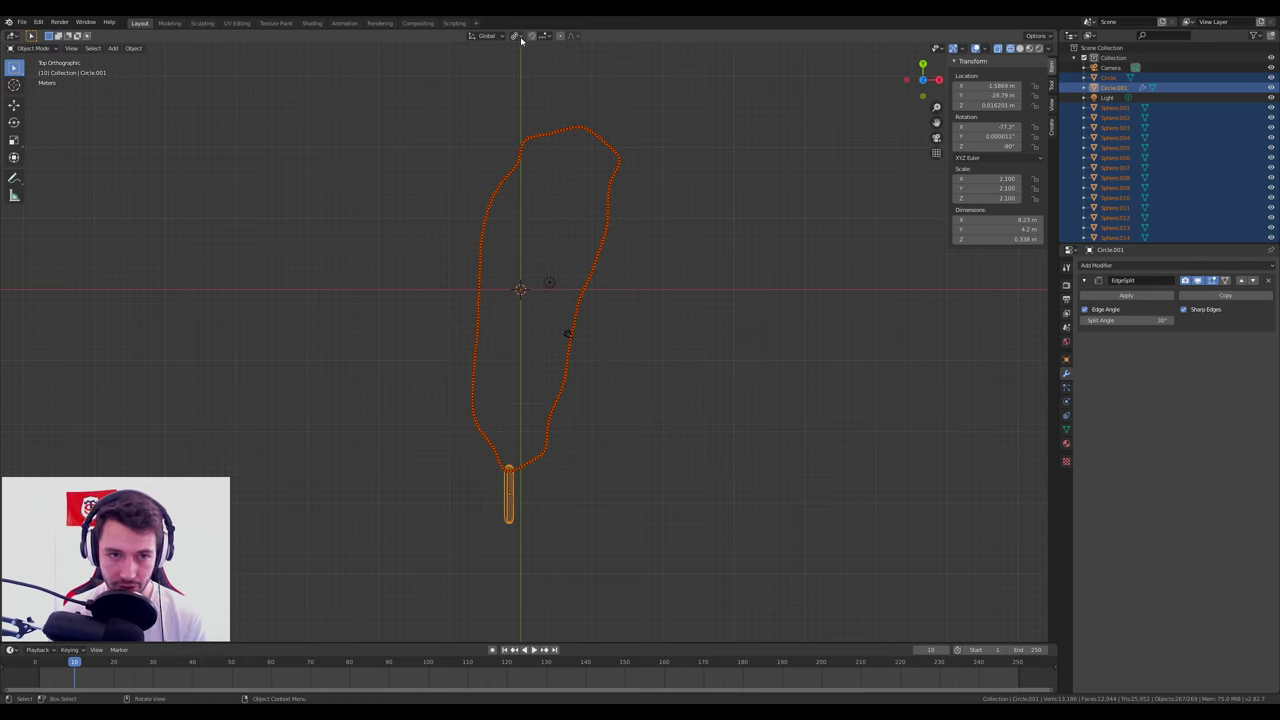
left_click(515, 36)
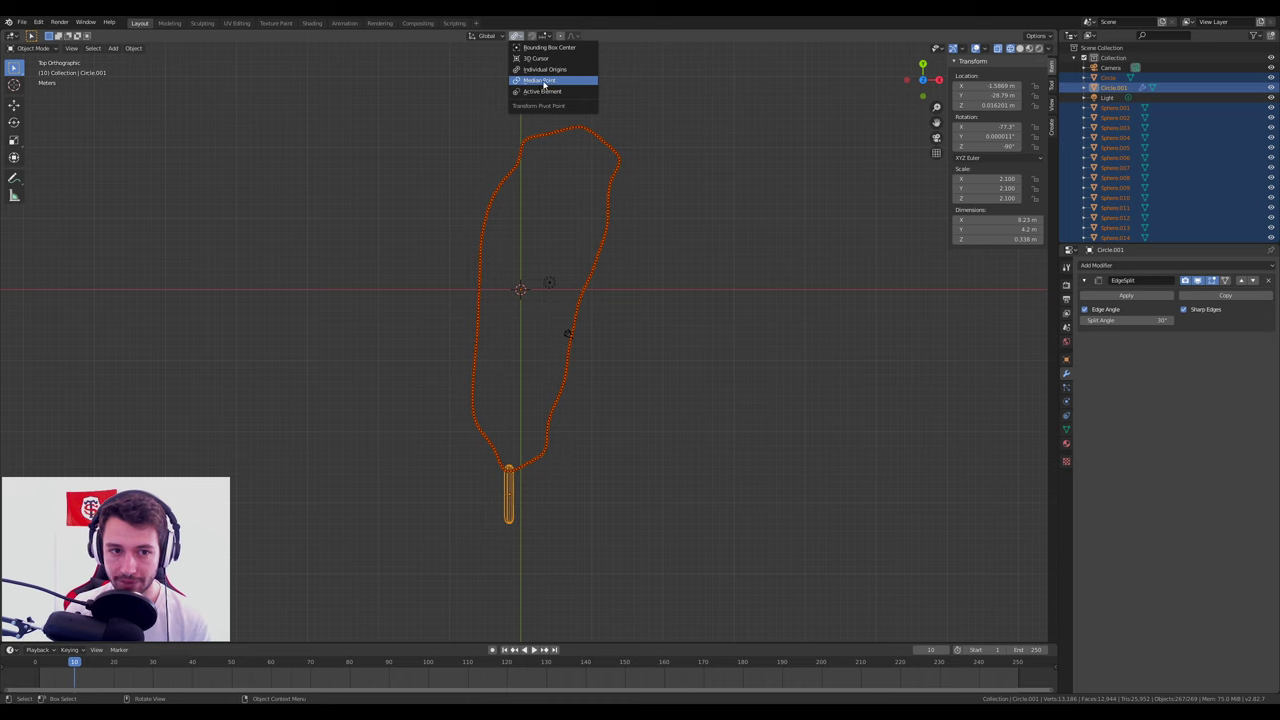
left_click(540, 80)
key("s")
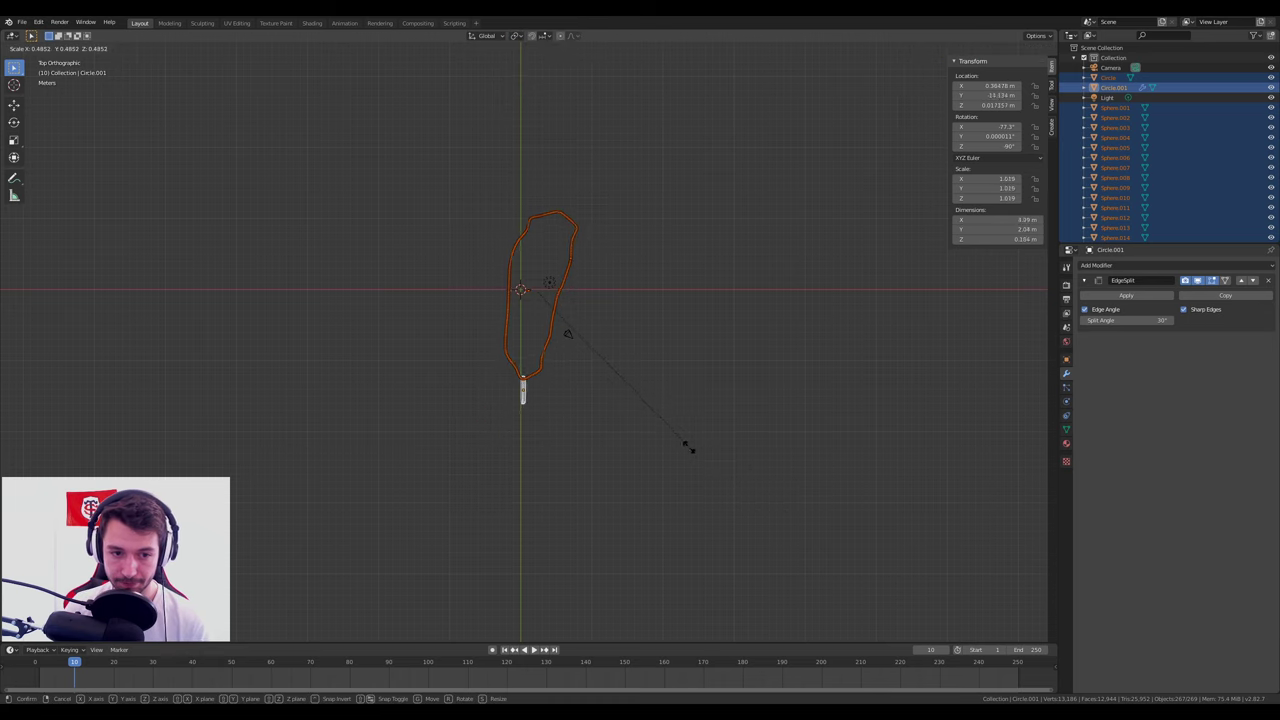
left_click(585, 263)
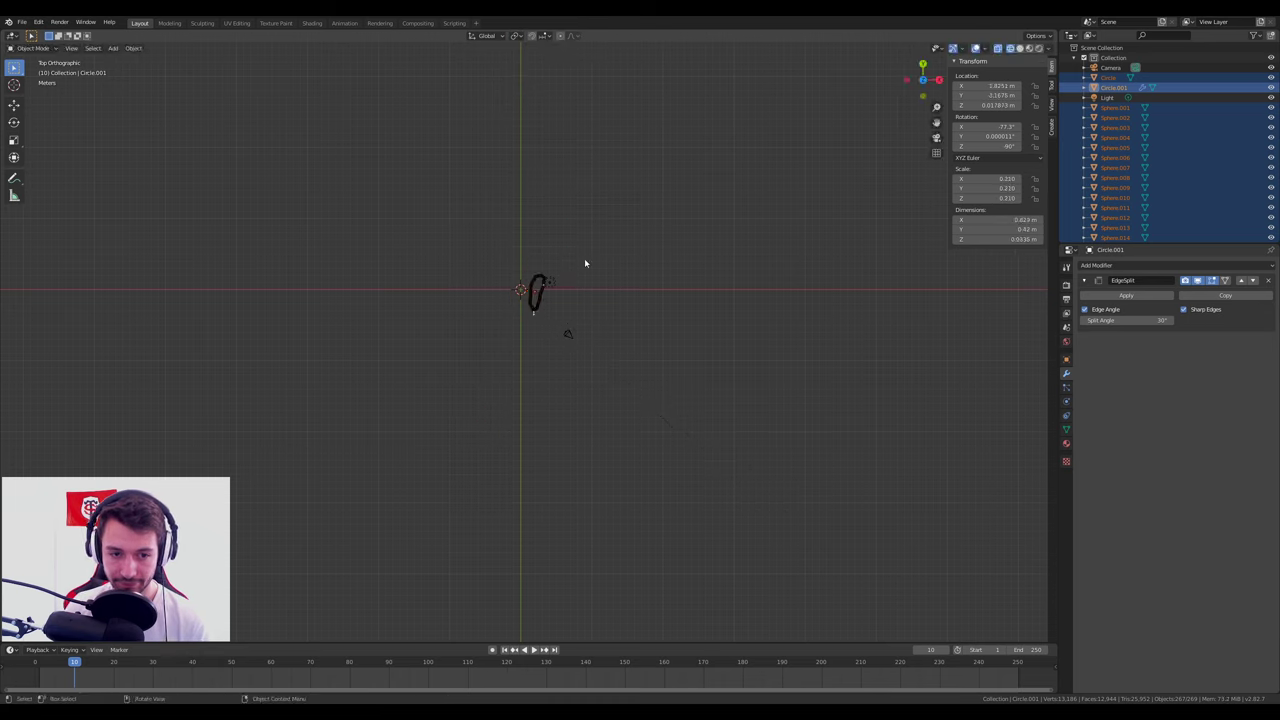
key("KP_Decimal")
mouse_move(624, 311)
middle_mouse_down()
mouse_move(611, 229)
mouse_move(611, 274)
mouse_move(587, 287)
mouse_move(577, 254)
middle_mouse_up()
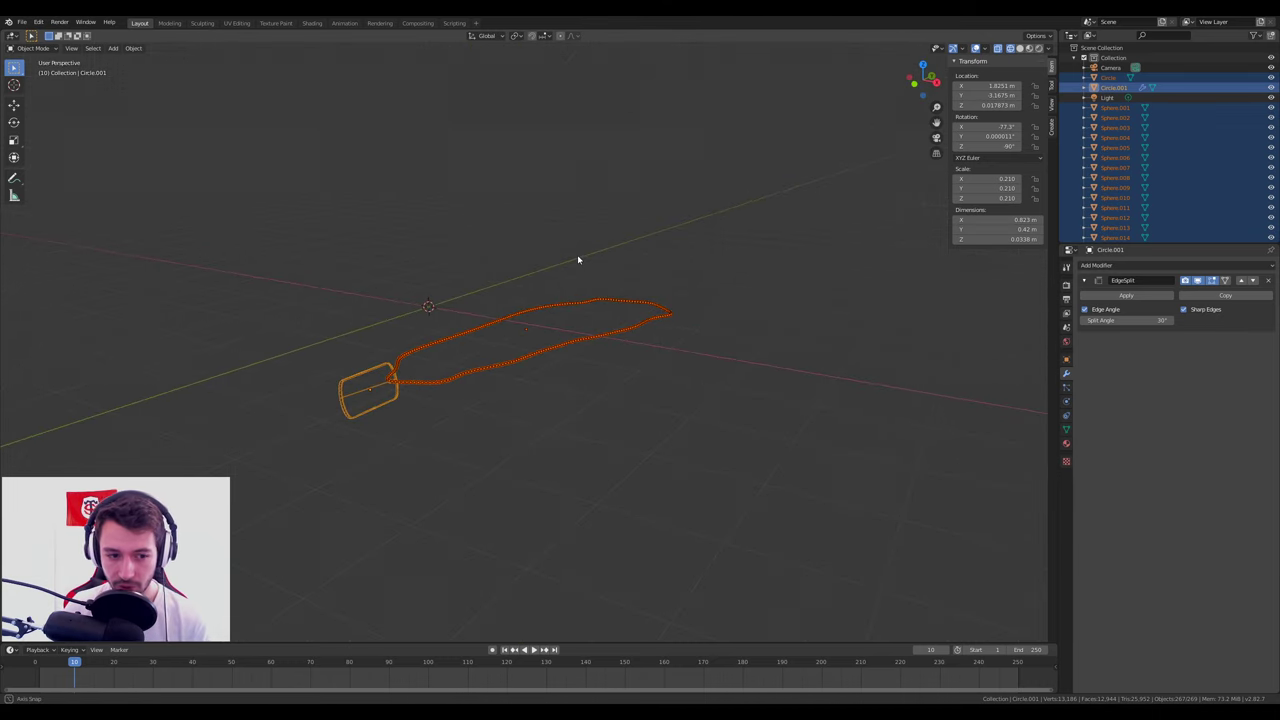
Rotate the tag and chain upright on X from the front view and move them near the origin.
key("KP_1")
key("r")
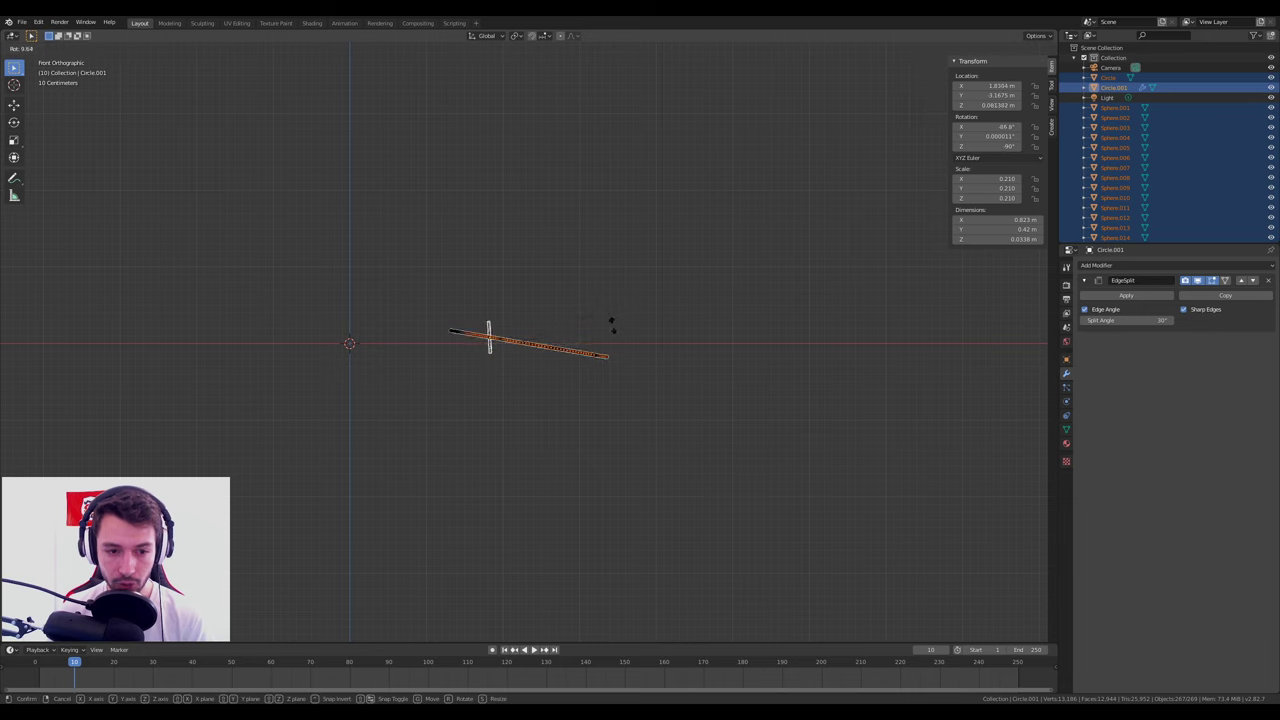
key("x")
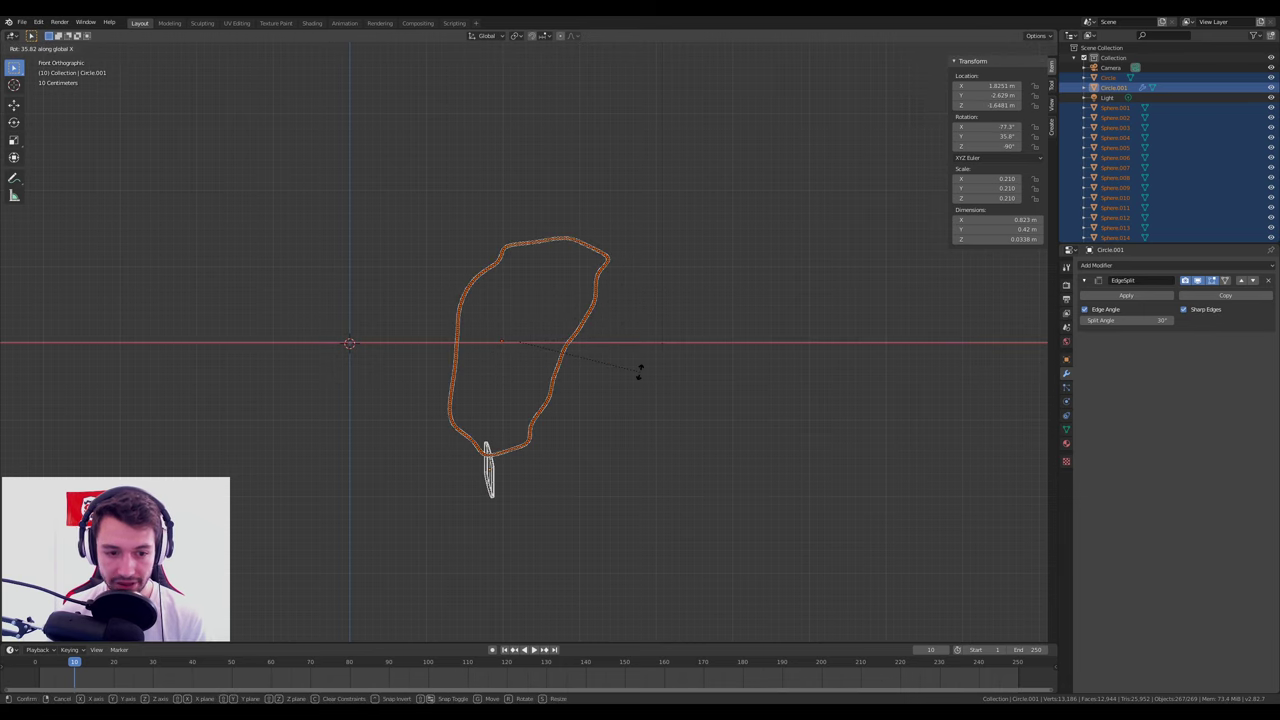
type("90")
left_click(641, 376)
scroll(640, 372, "down", 7)
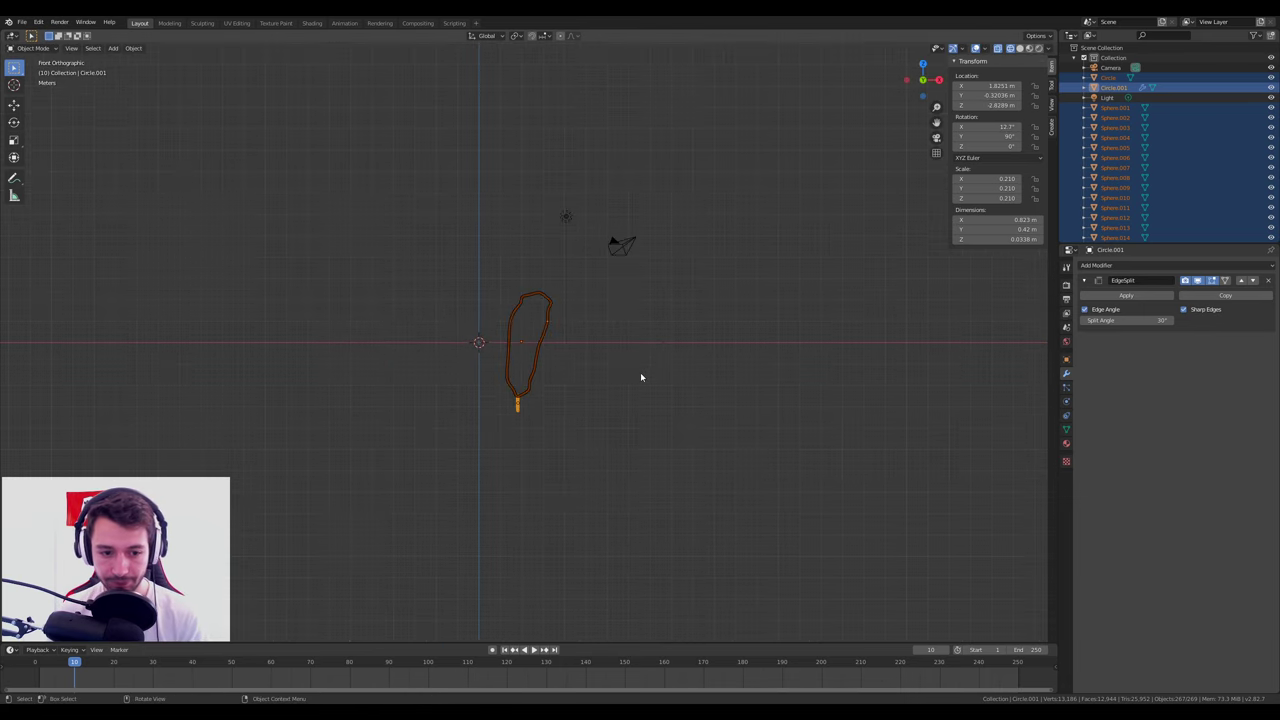
key("g")
left_click(603, 327)
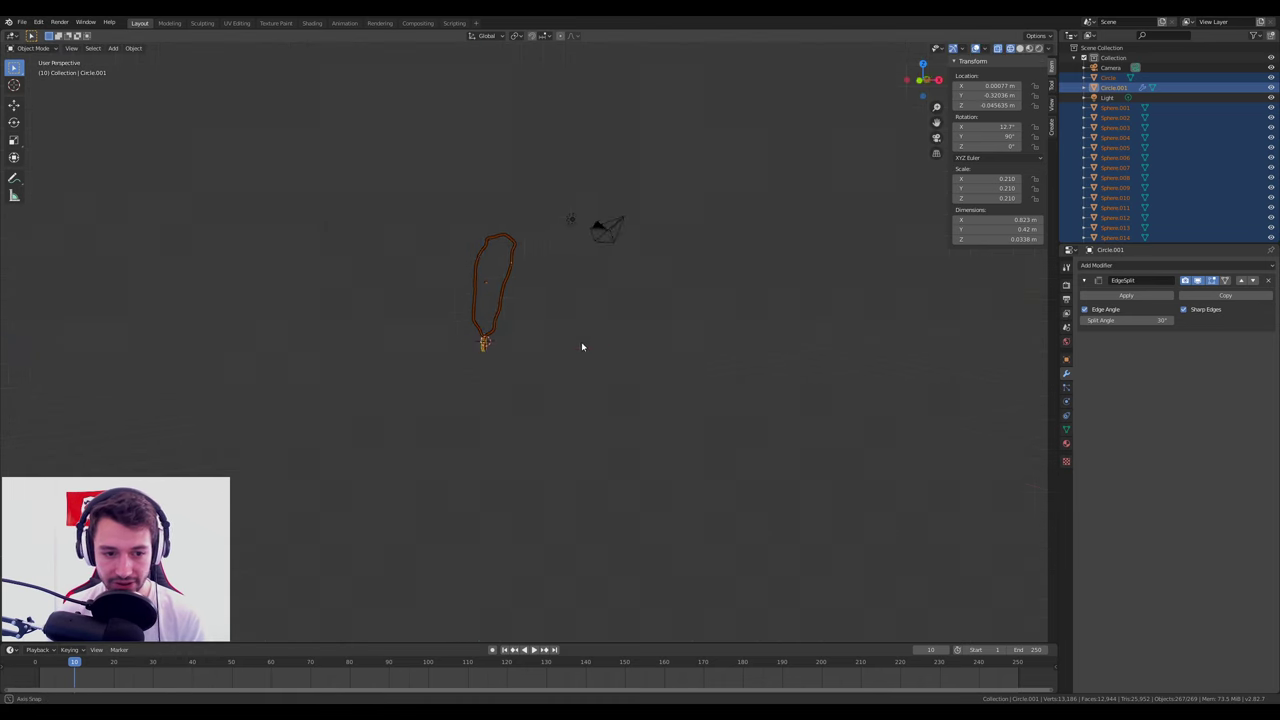
middle_click_drag(581, 341, 512, 350)
In camera view with solid shading, enable Lock Camera to View and orbit to frame the tag close up.
key("KP_0")
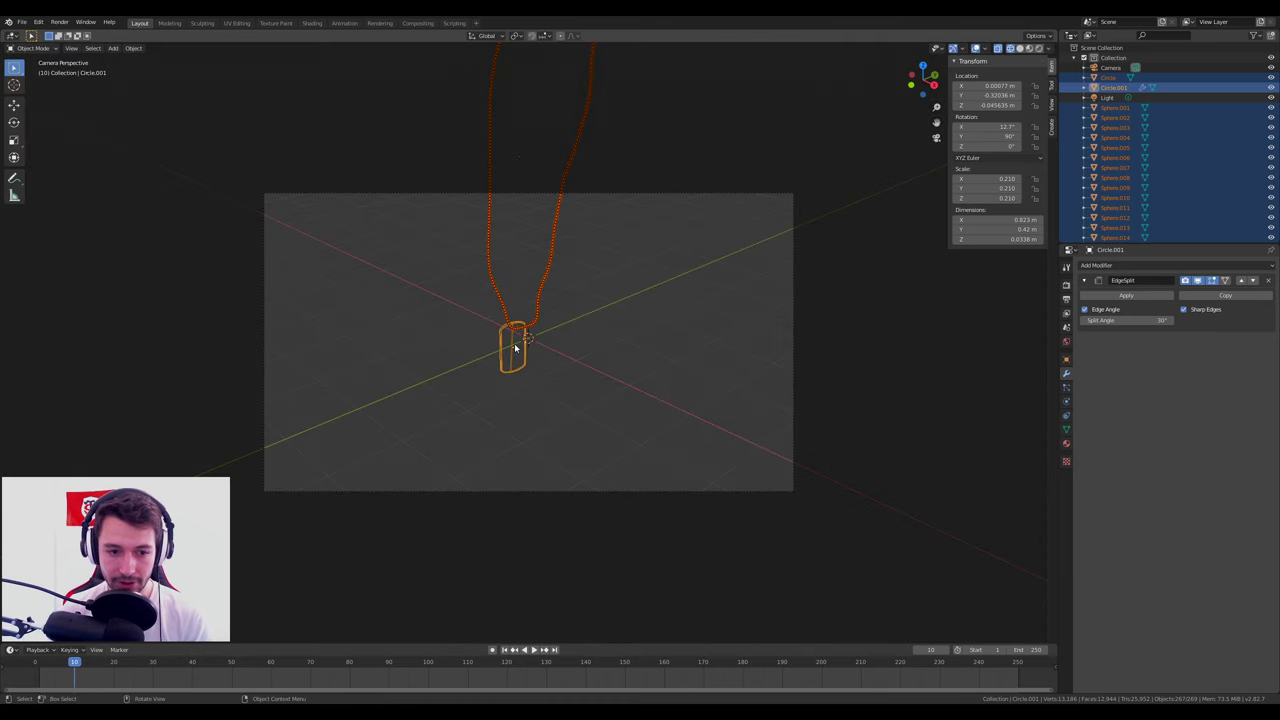
key("z")
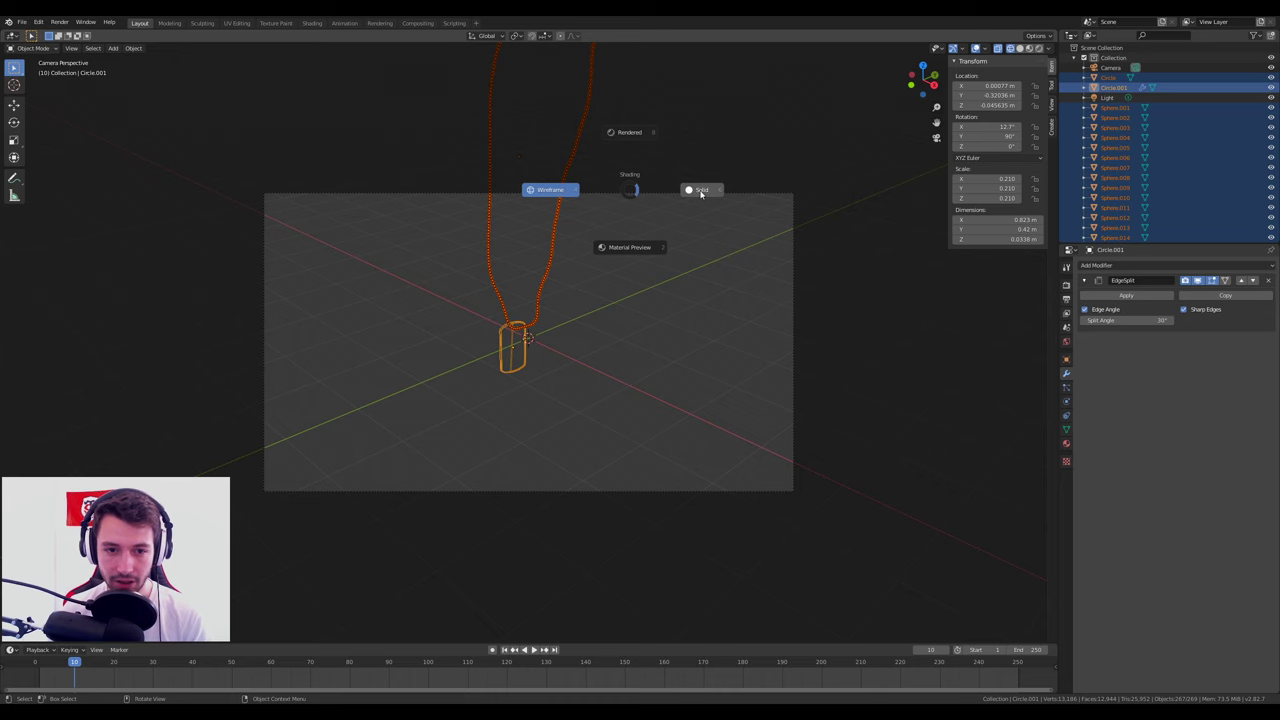
left_click(1040, 52)
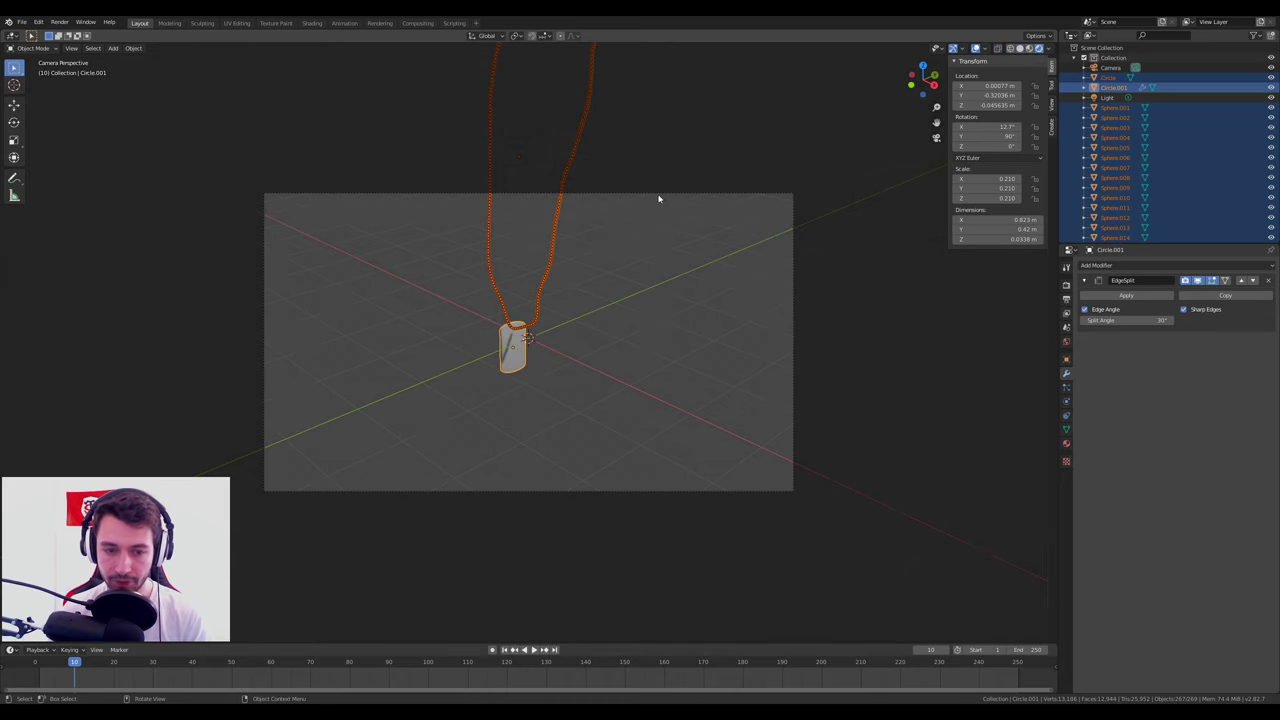
left_click(703, 200)
left_click(1051, 104)
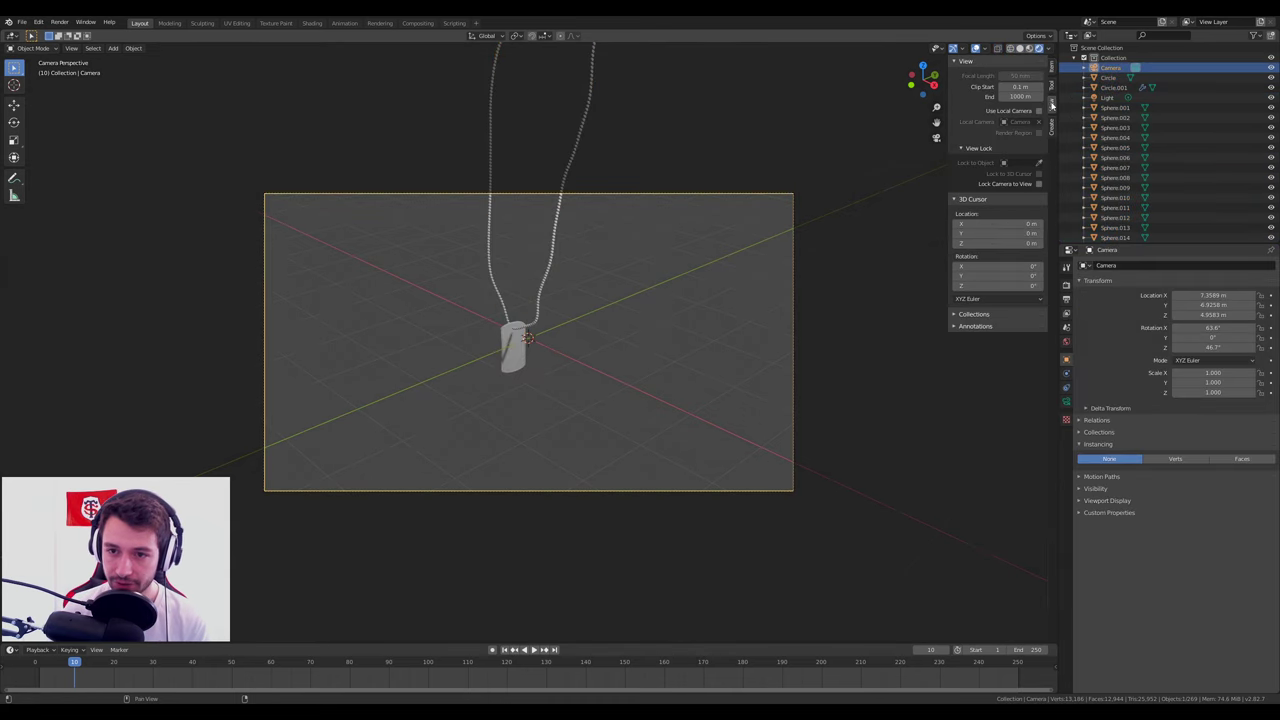
left_click(1038, 185)
mouse_move(671, 314)
middle_mouse_down()
mouse_move(709, 296)
mouse_move(544, 346)
mouse_move(751, 340)
mouse_move(601, 329)
mouse_move(614, 354)
mouse_move(575, 380)
mouse_move(583, 358)
middle_mouse_up()
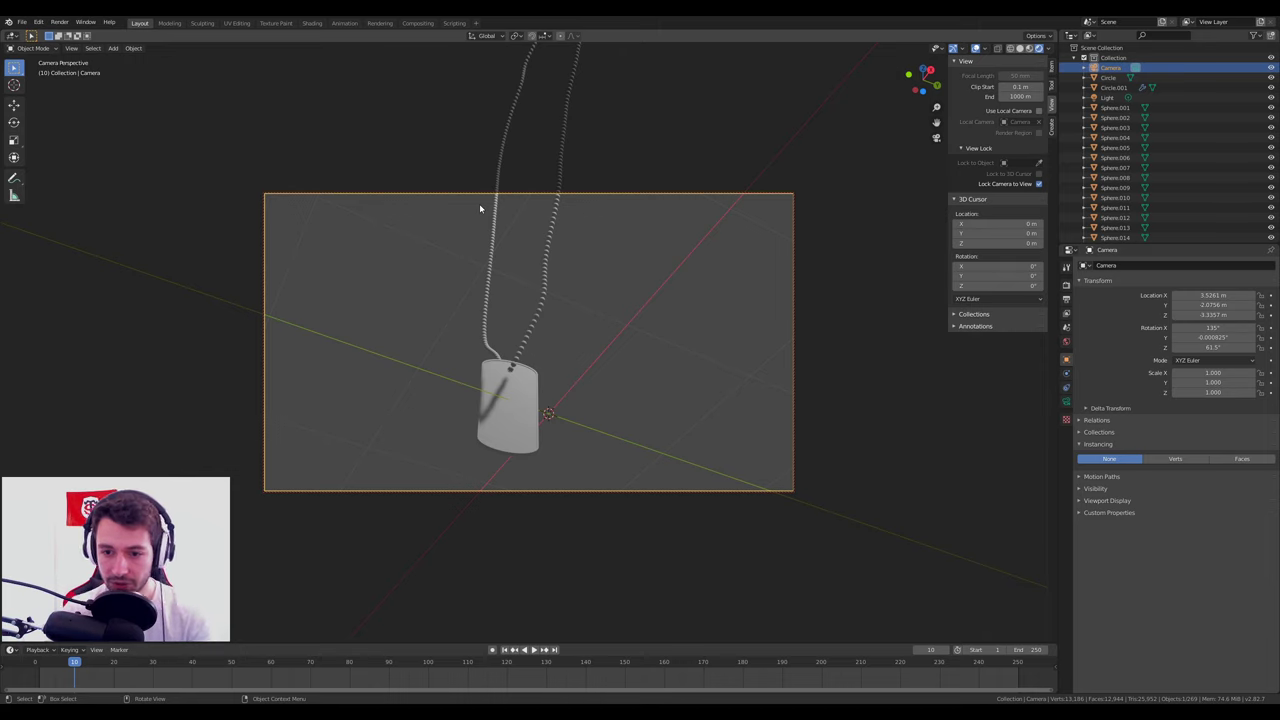
Set the output resolution to 1080 × 1920 px.
left_click(1066, 287)
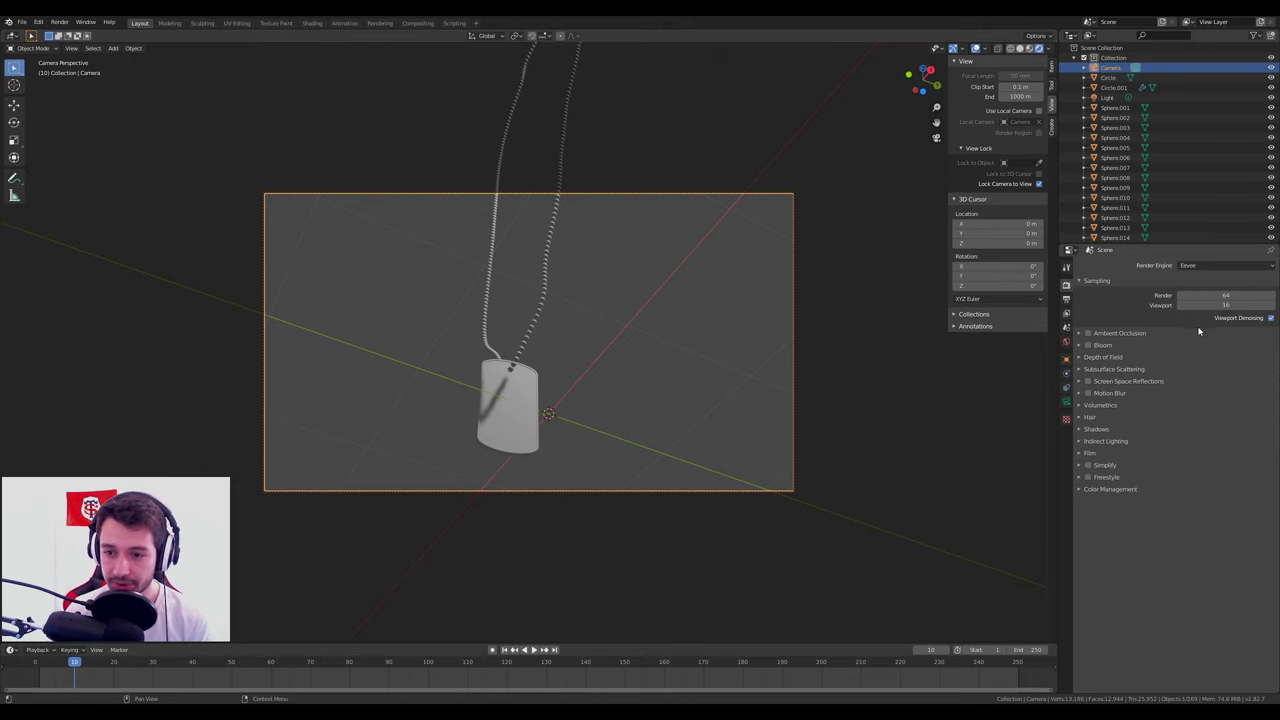
left_click(1066, 300)
left_click(1190, 277)
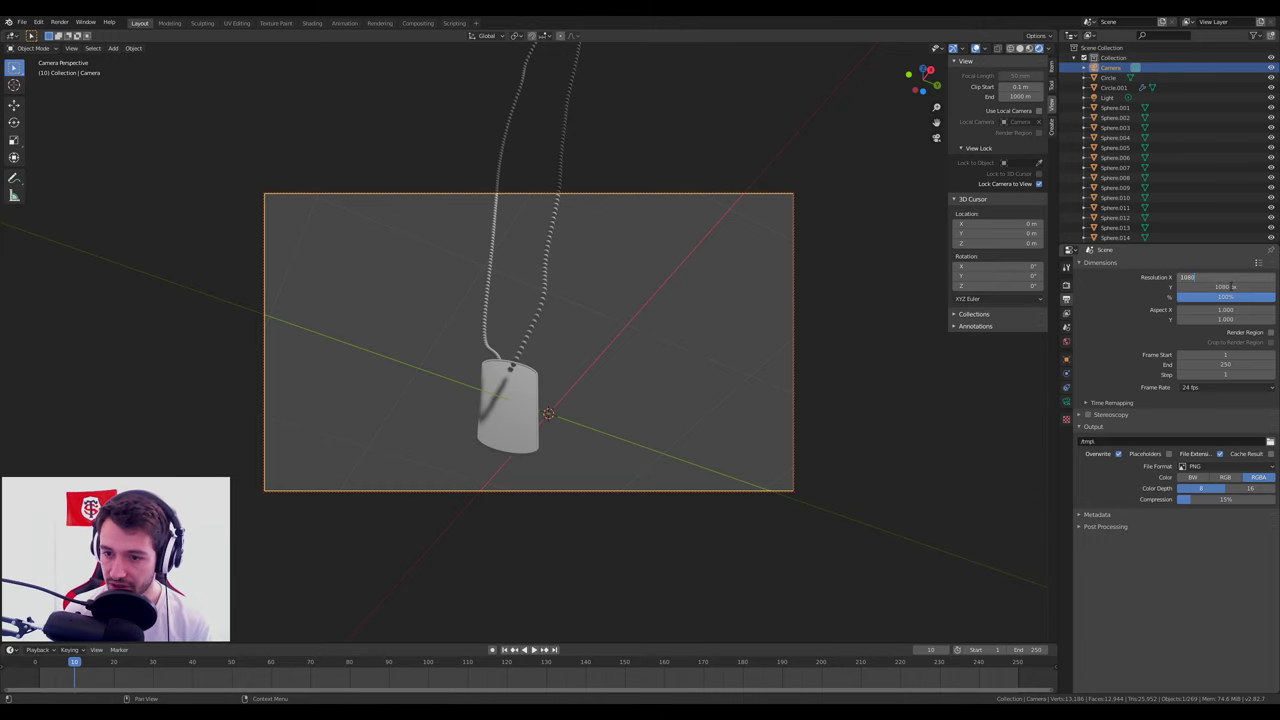
left_click(1231, 287)
type("1920")
key("Return")
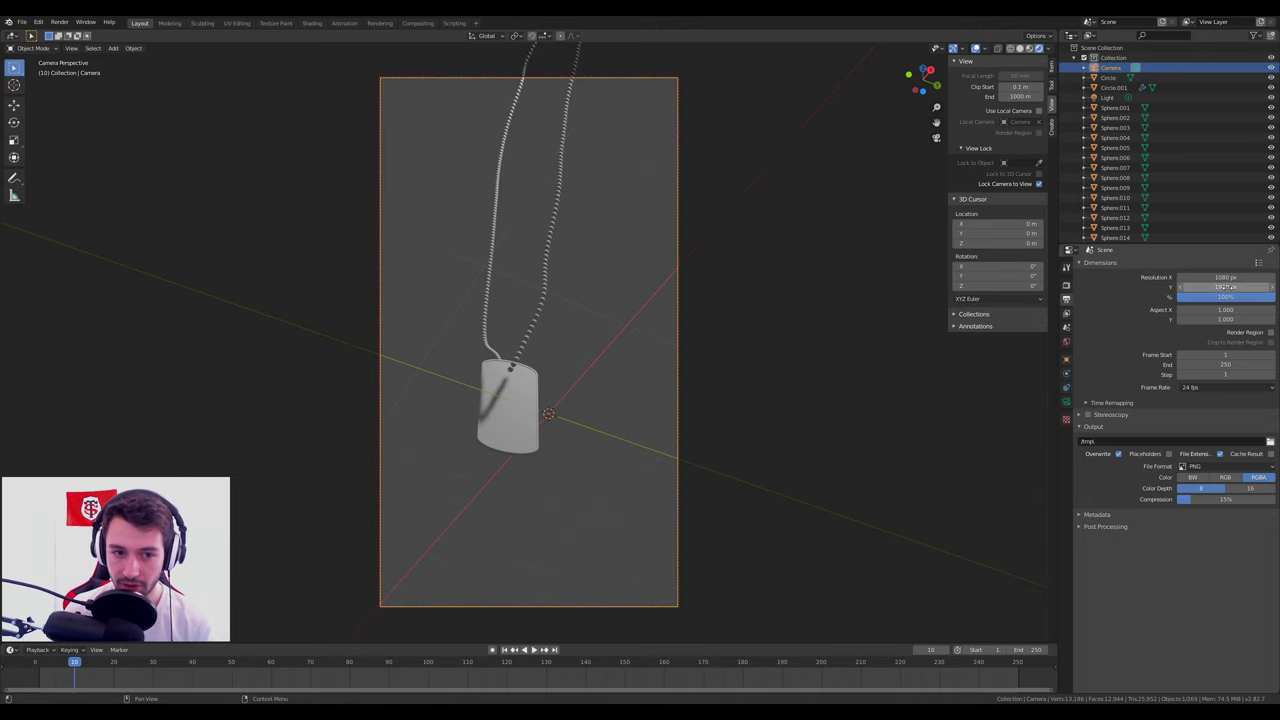
Reframe the camera on the tag in the lower half, then turn off Lock Camera to View.
key("g")
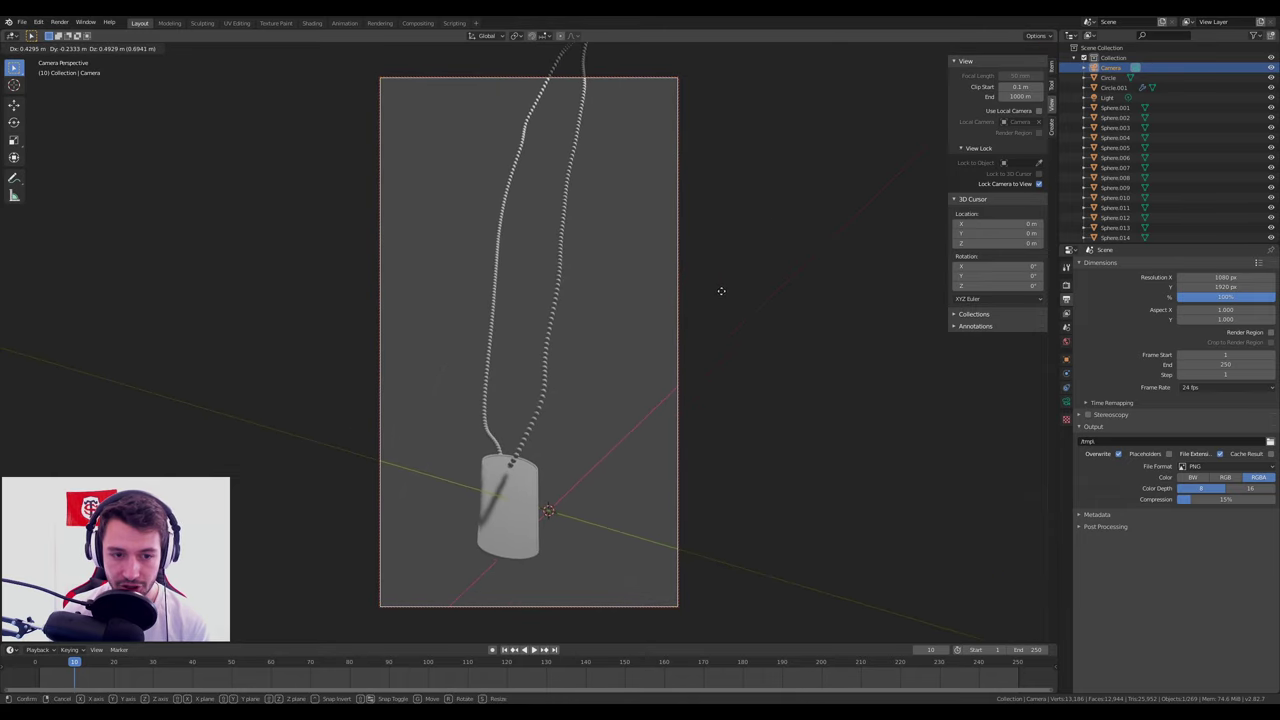
left_click(722, 292)
mouse_move(722, 291)
middle_mouse_down()
mouse_move(717, 369)
mouse_move(691, 417)
mouse_move(708, 277)
mouse_move(698, 286)
mouse_move(714, 306)
middle_mouse_up()
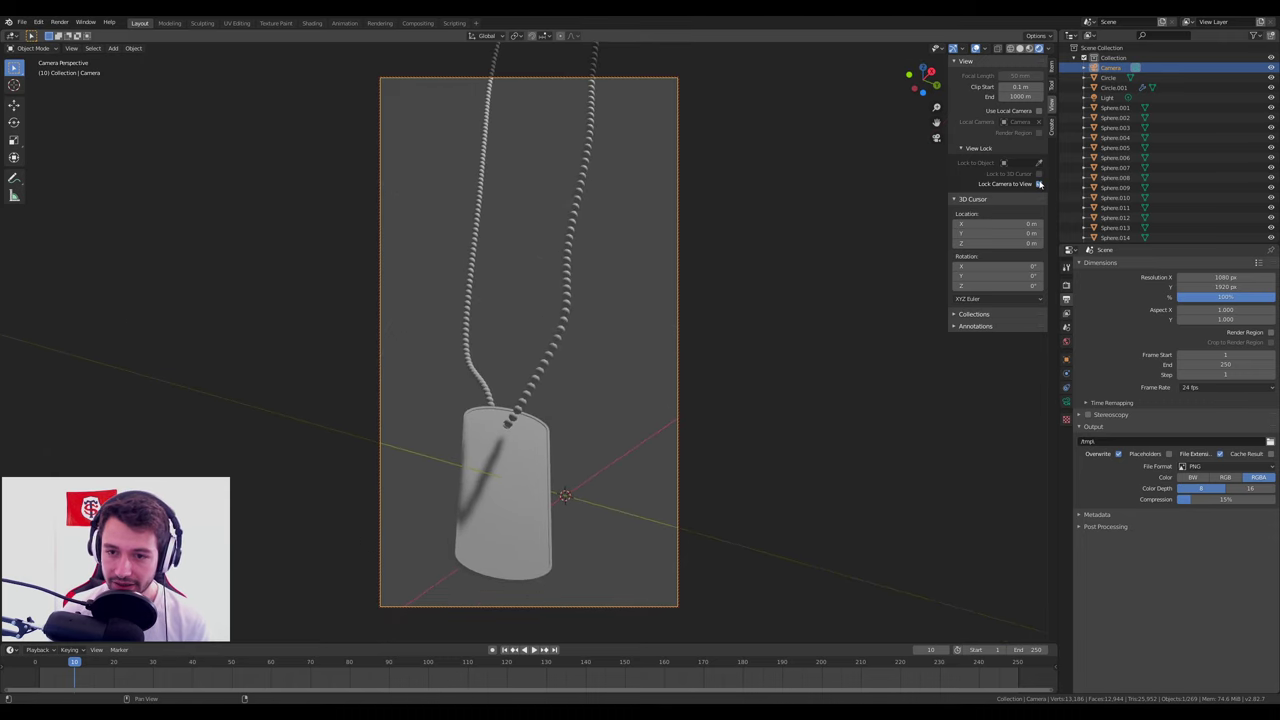
left_click(1039, 184)
key("ctrl+s")
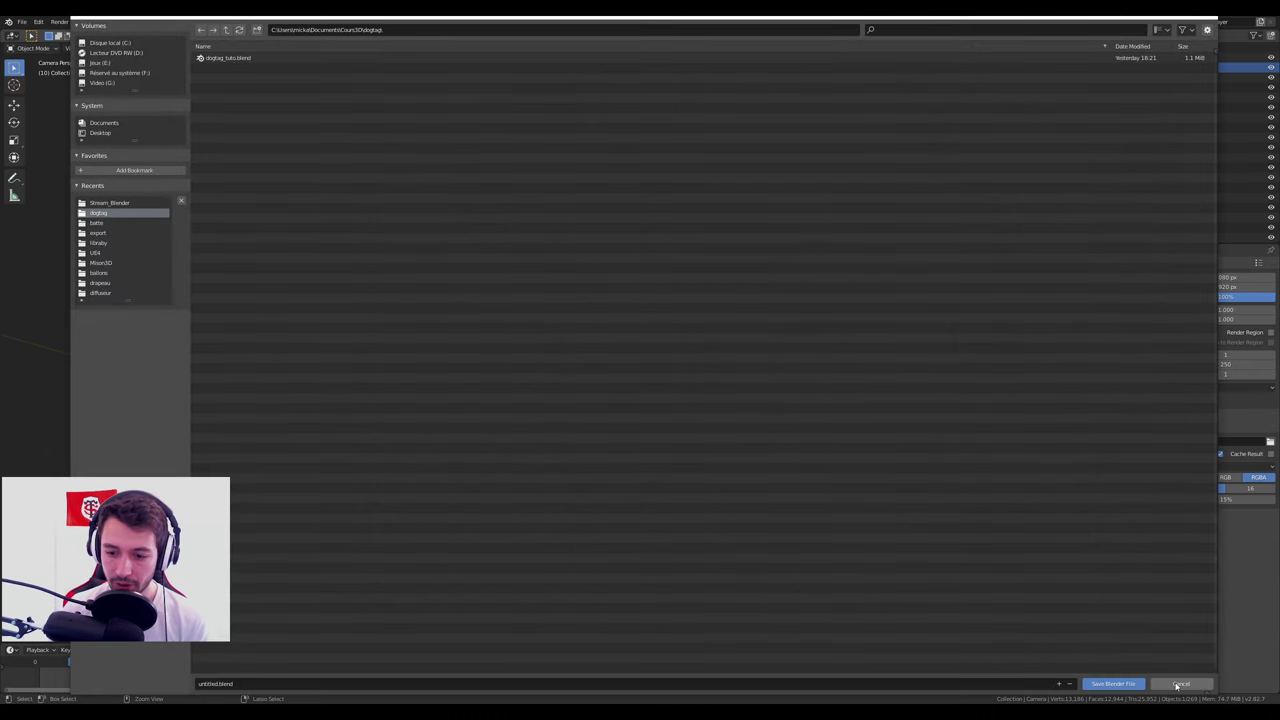
left_click(1182, 684)
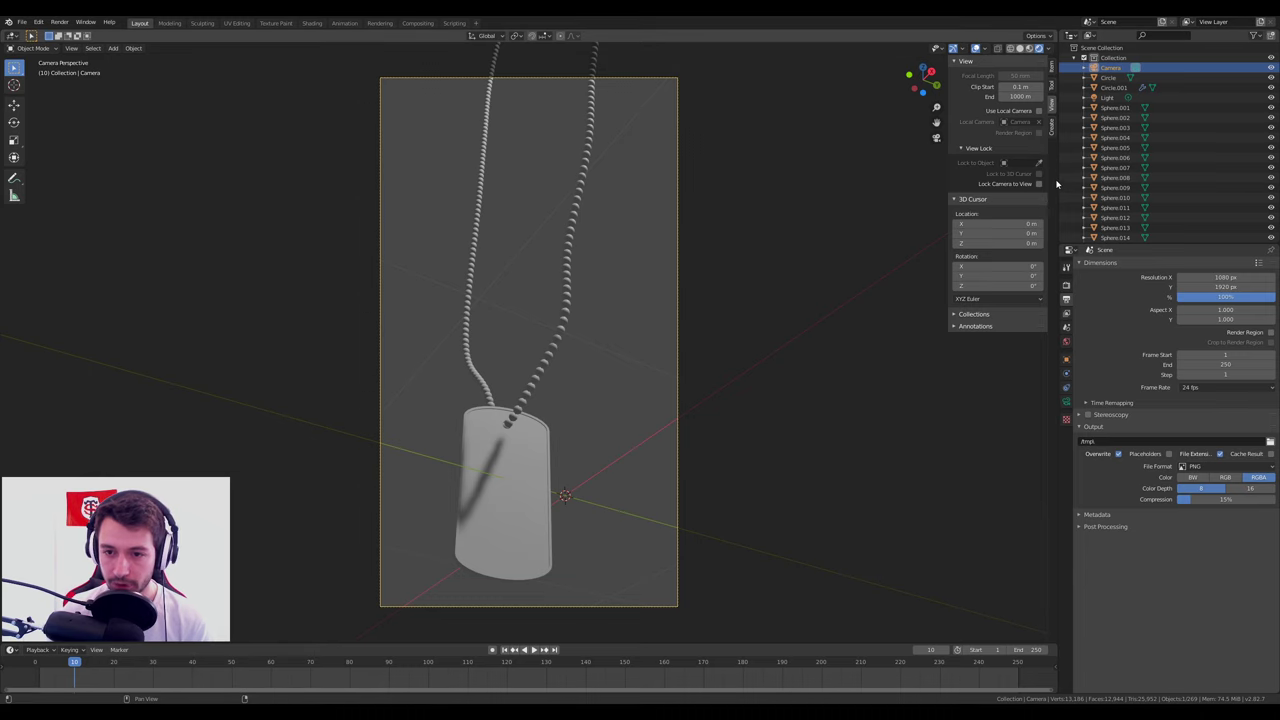
left_click_drag(1062, 180, 850, 180)
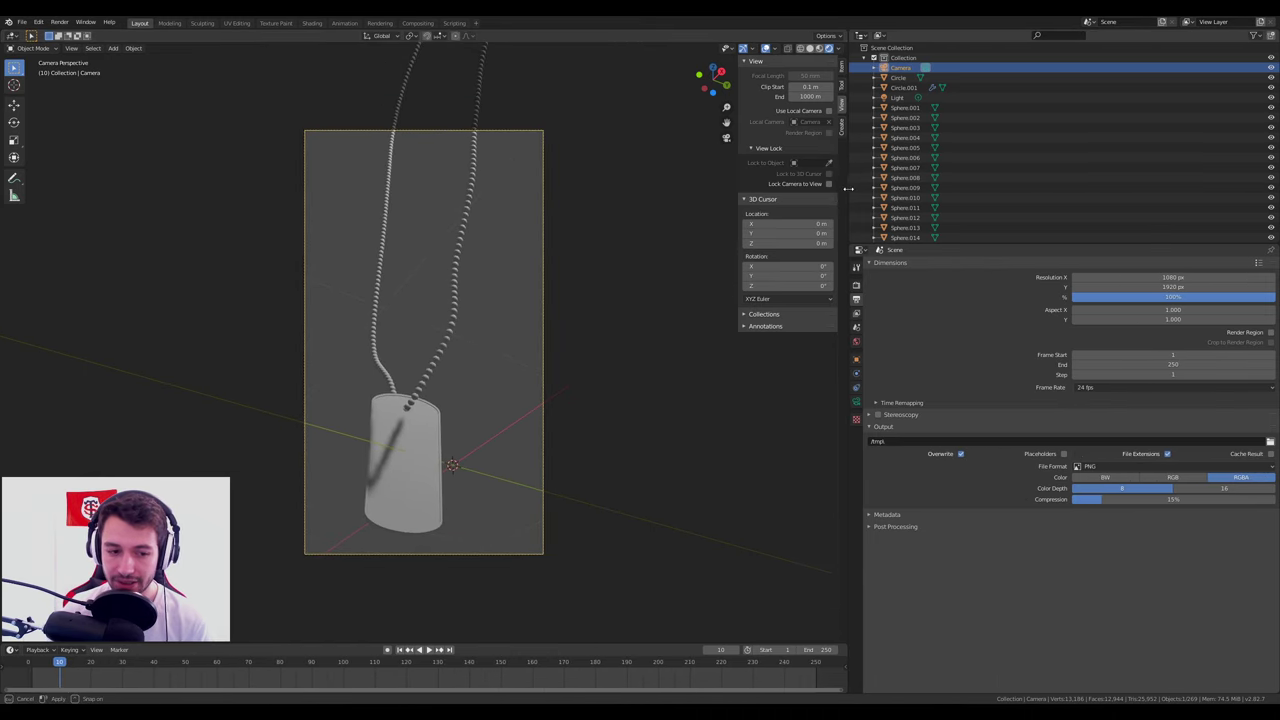
Add a new material to the dog tag (Circle.001) and rename it metal_global.
left_click(390, 482)
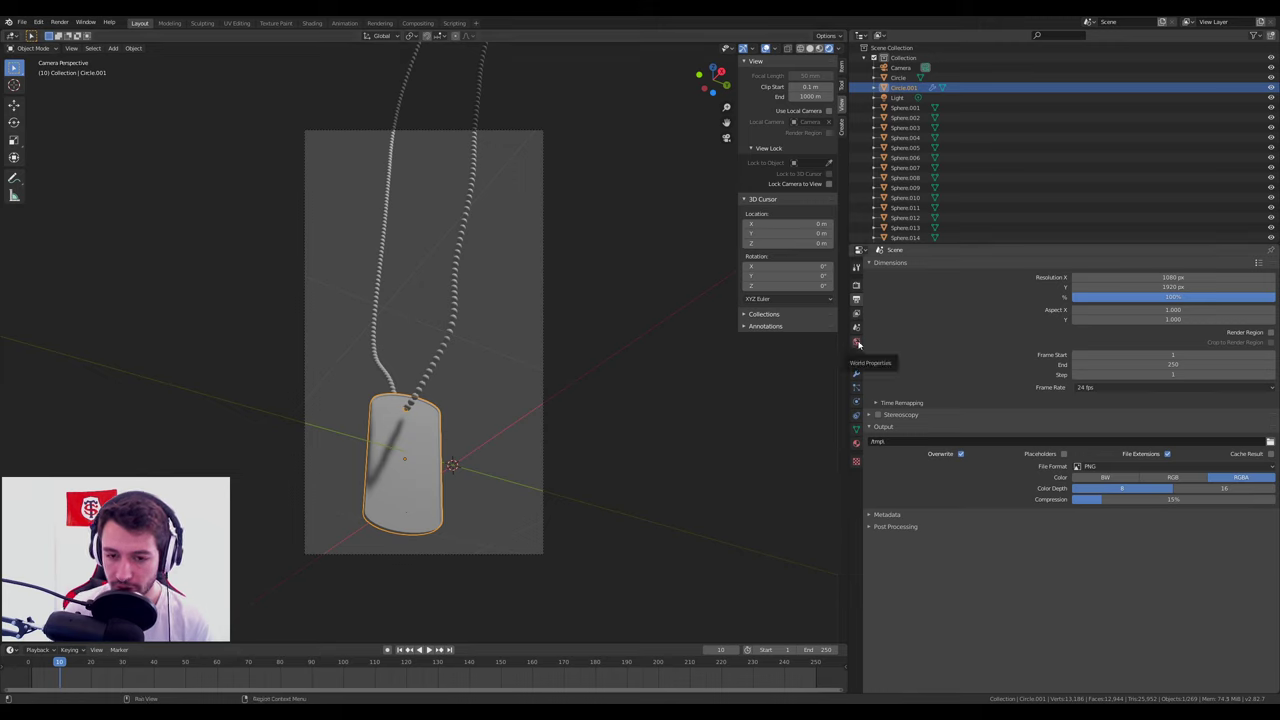
left_click(856, 443)
left_click(953, 308)
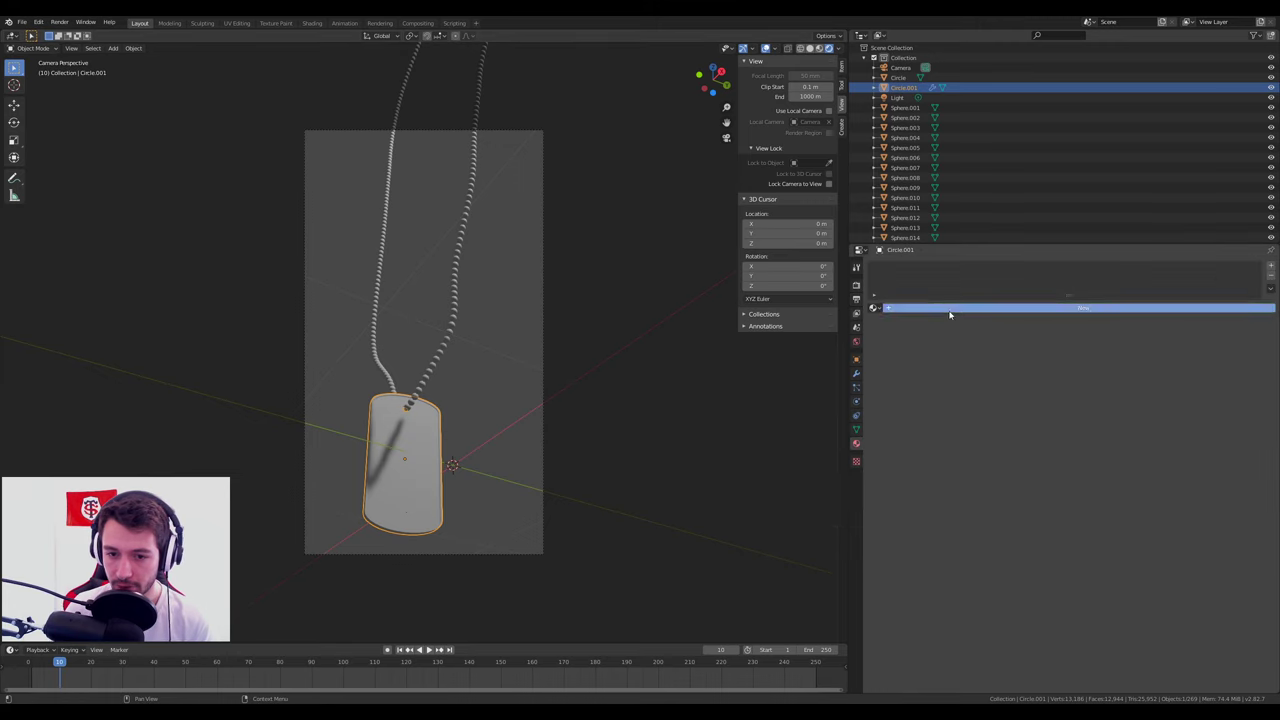
double_click(940, 308)
type("metal_plaque")
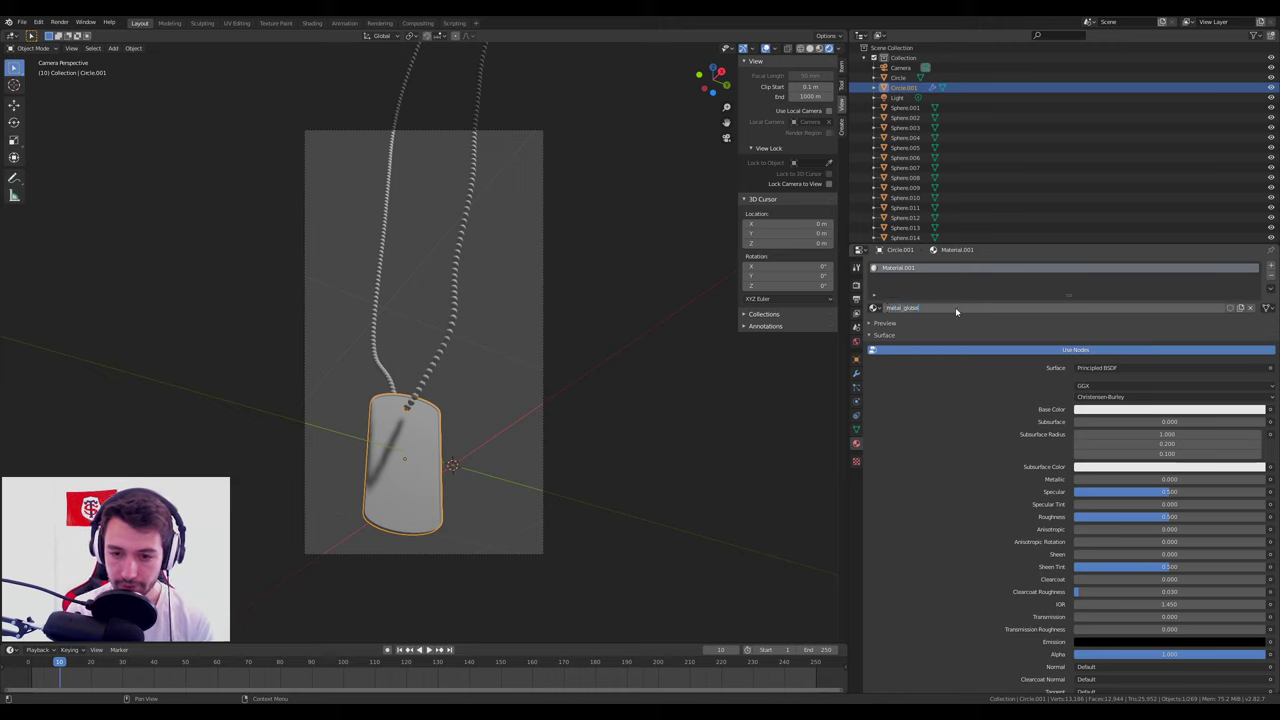
key("Return")
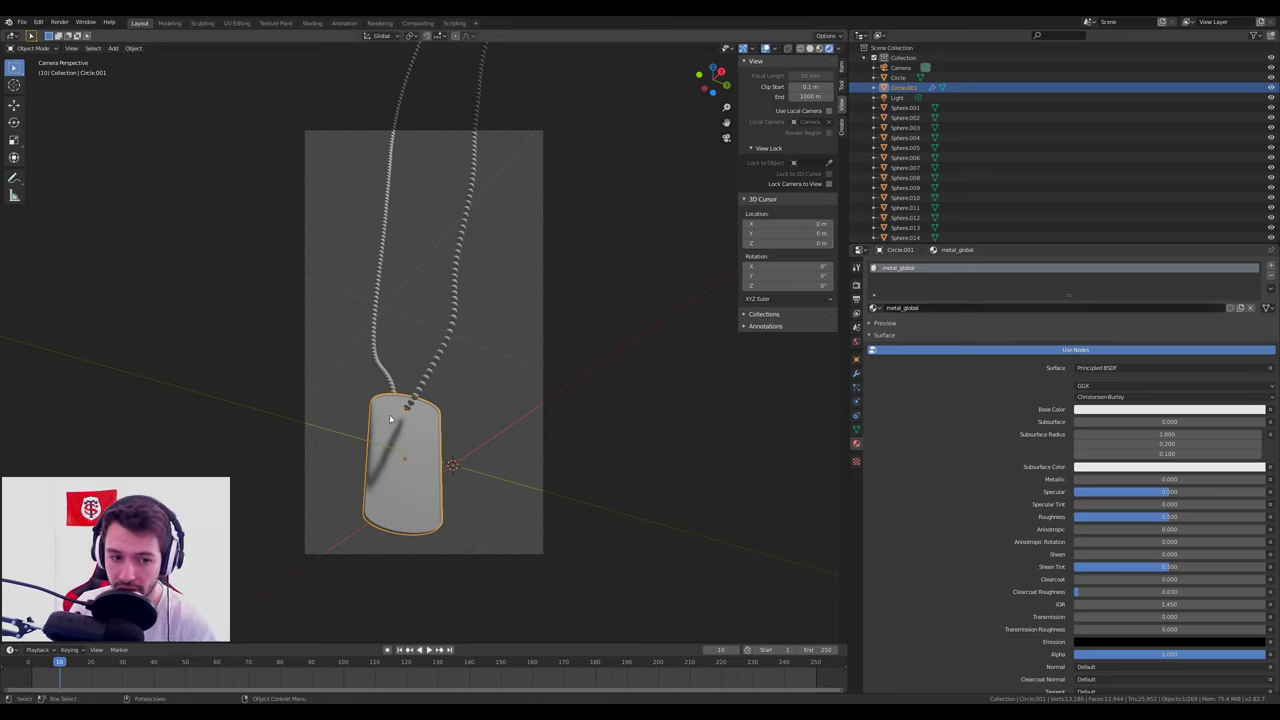
left_click(859, 37)
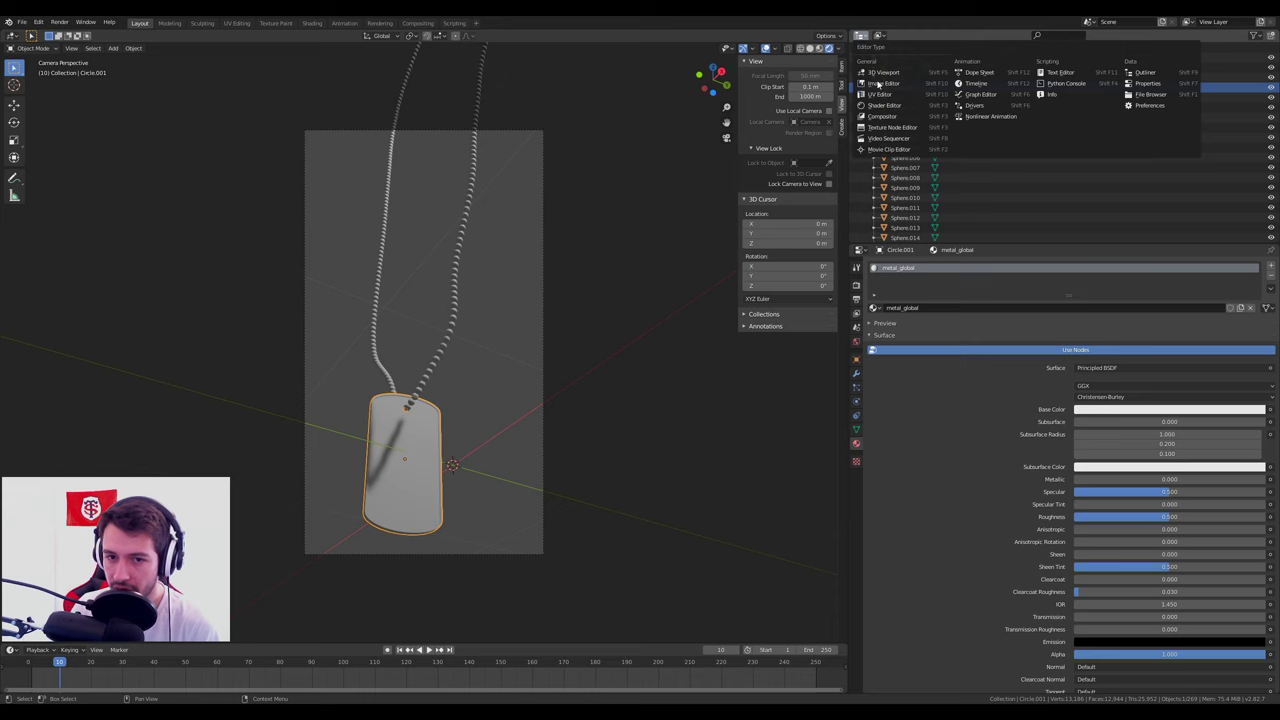
Turn the Outliner into a Shader Editor, enlarge the area and frame metal_global's nodes.
left_click(884, 105)
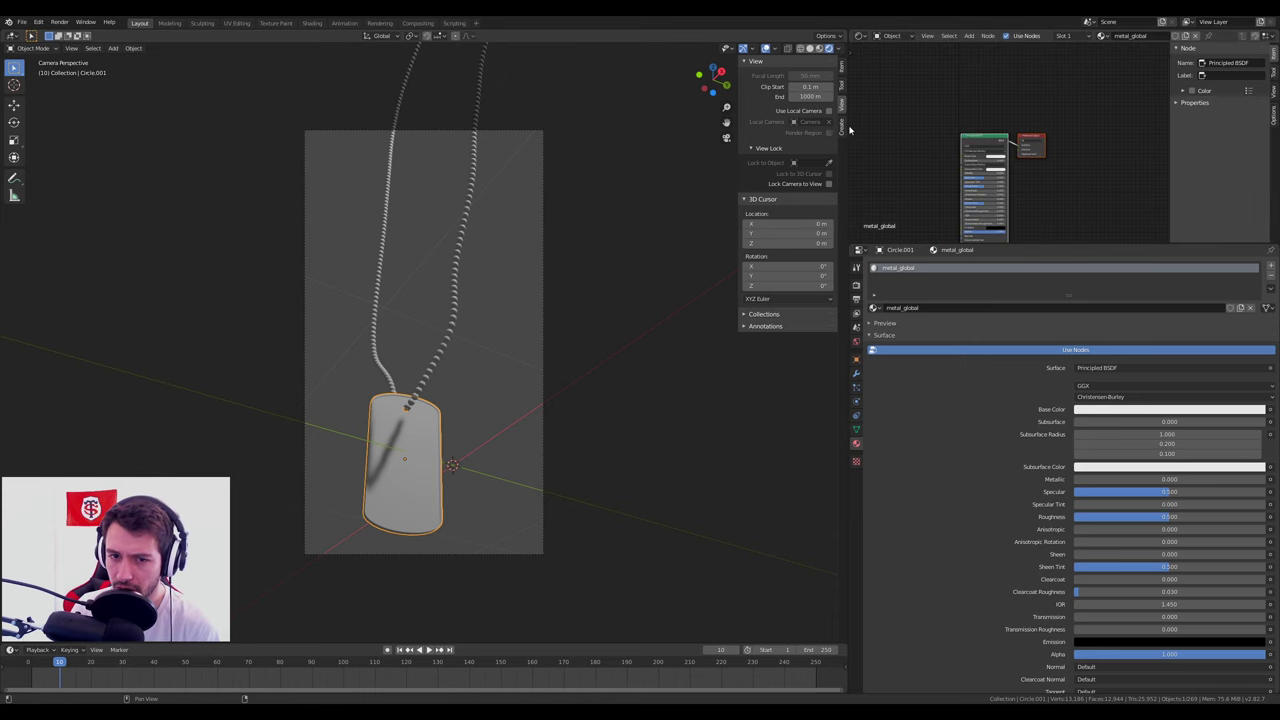
left_click_drag(849, 130, 699, 130)
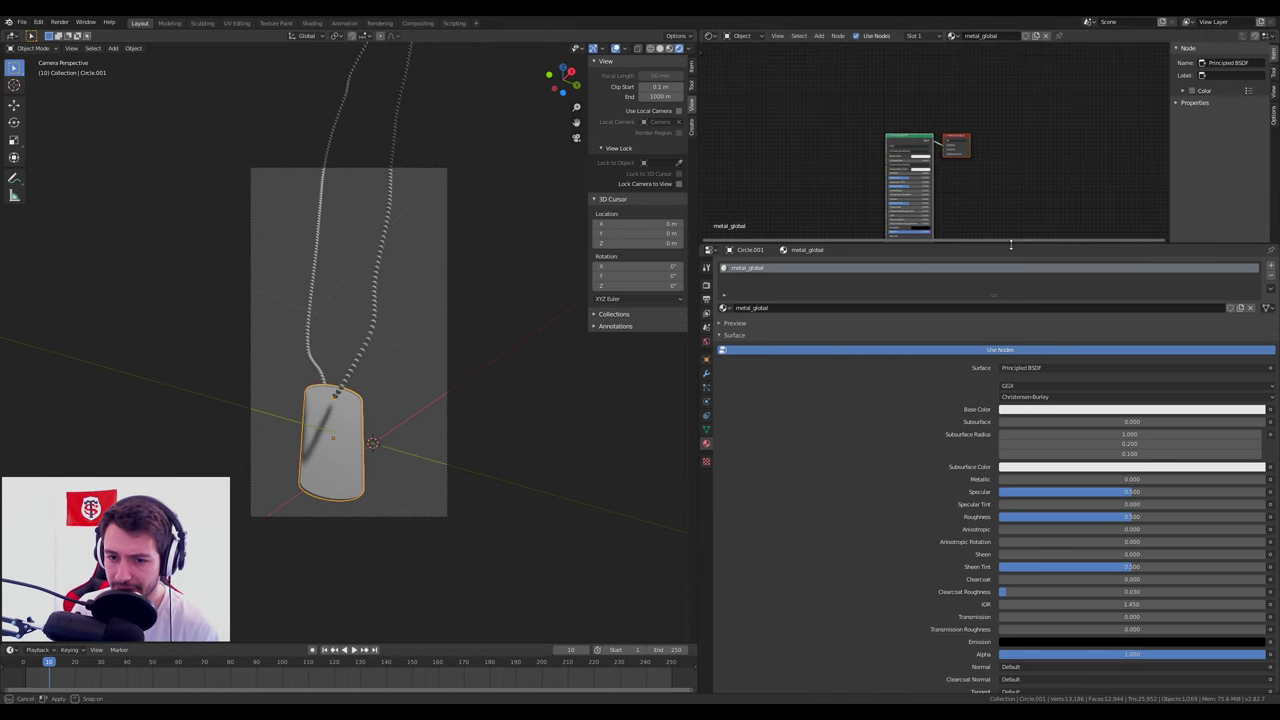
left_click_drag(1010, 243, 1010, 479)
scroll(922, 375, "up", 5)
middle_click_drag(922, 375, 1027, 258)
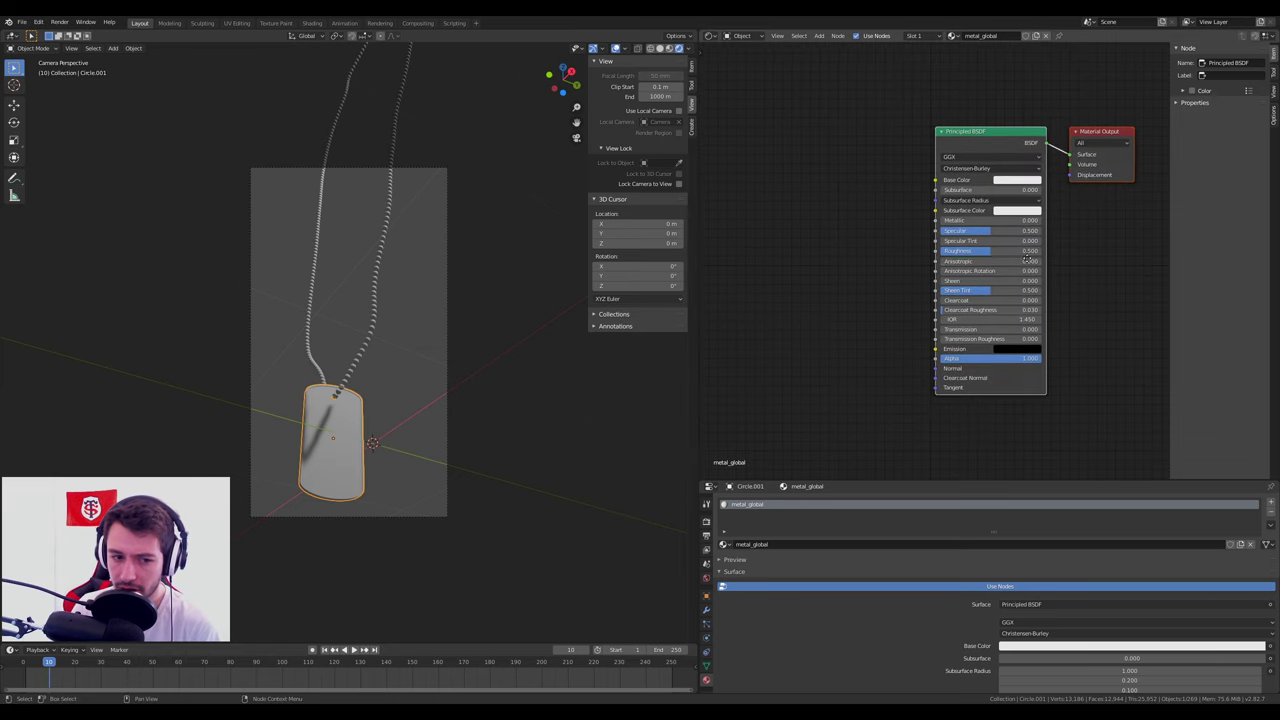
scroll(894, 294, "down", 1)
middle_click_drag(894, 294, 920, 300)
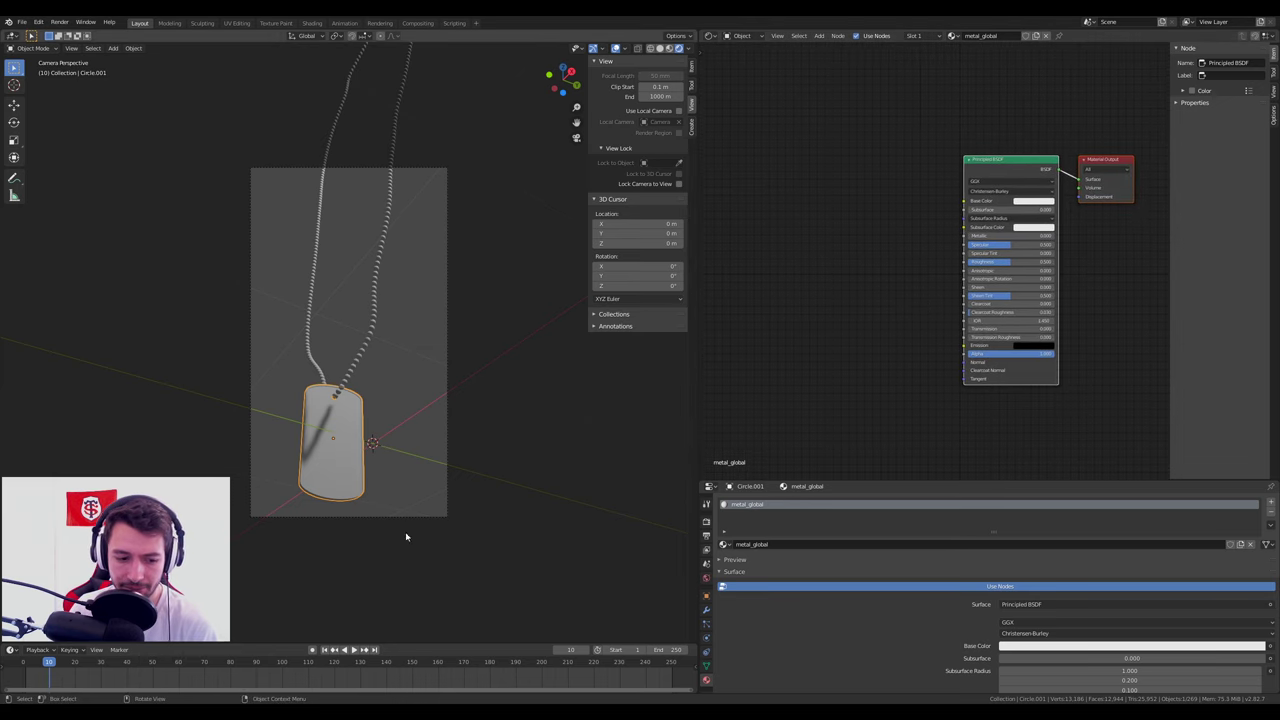
left_click(210, 668)
Add the Metal021_4K Color, Metalness, Roughness and Normal JPGs as image texture nodes.
left_click(114, 108)
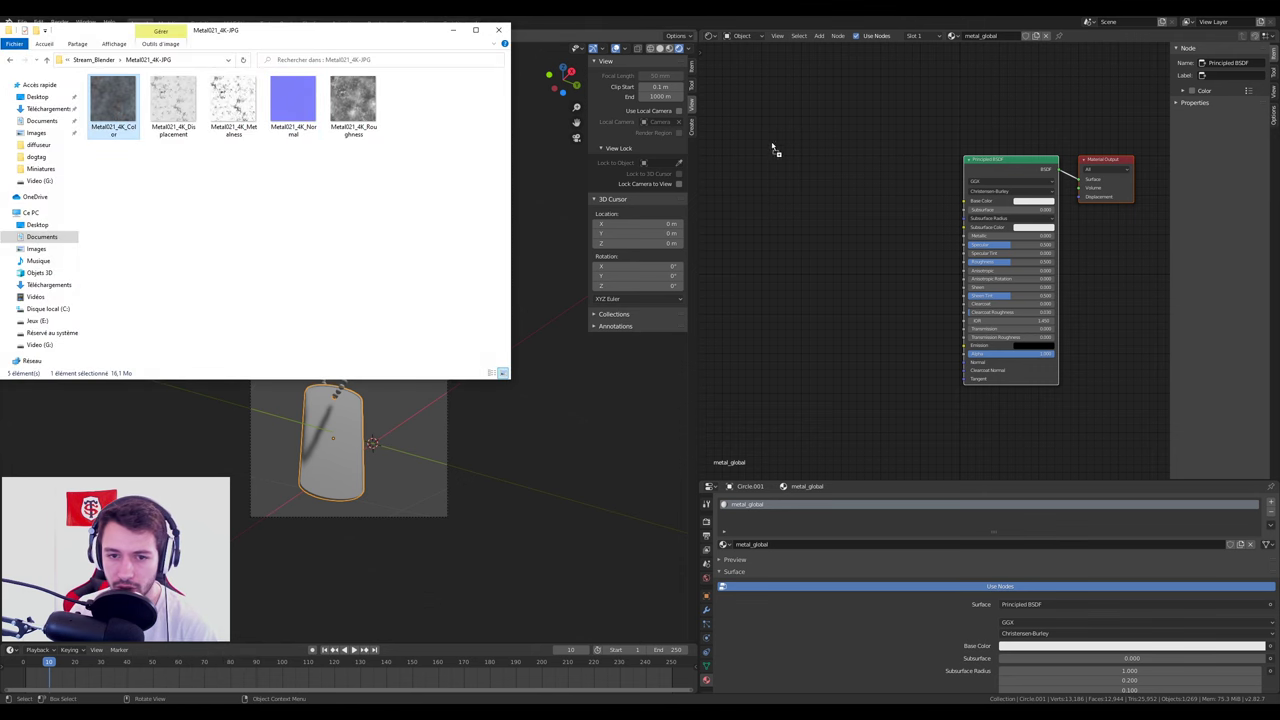
left_click_drag(772, 148, 745, 116)
left_click(233, 104)
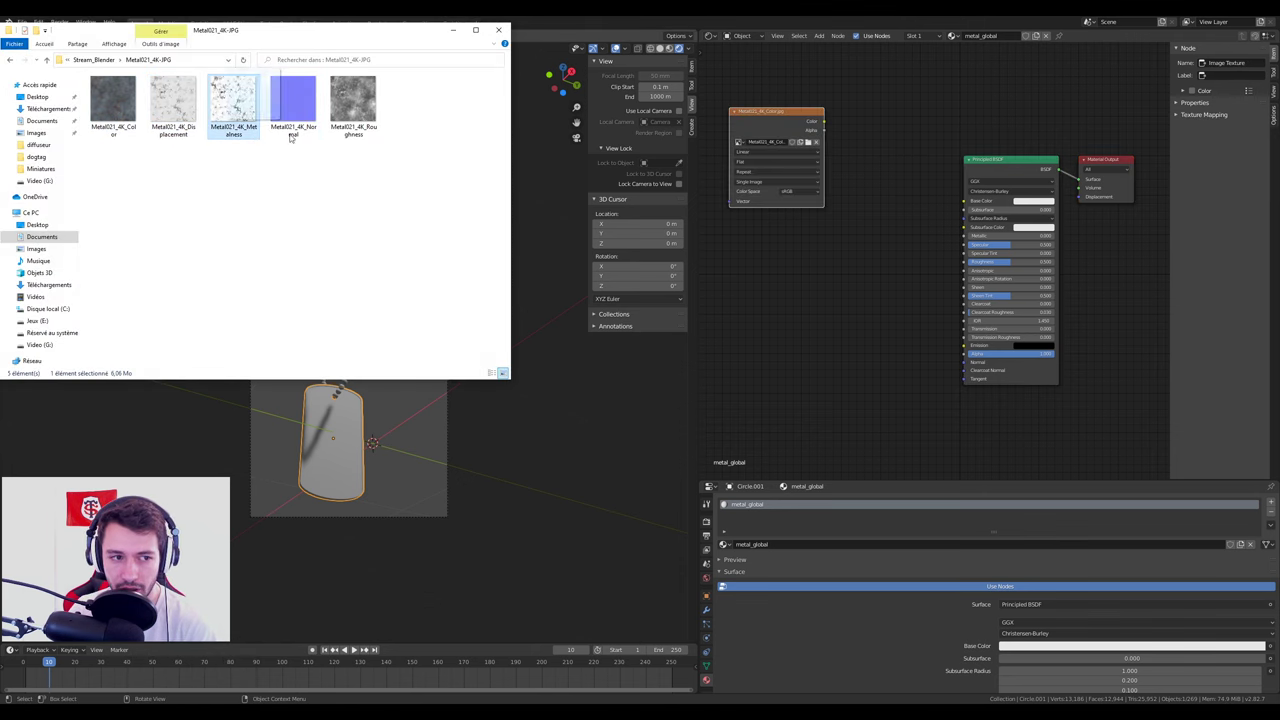
left_click_drag(240, 100, 749, 263)
left_click(362, 110)
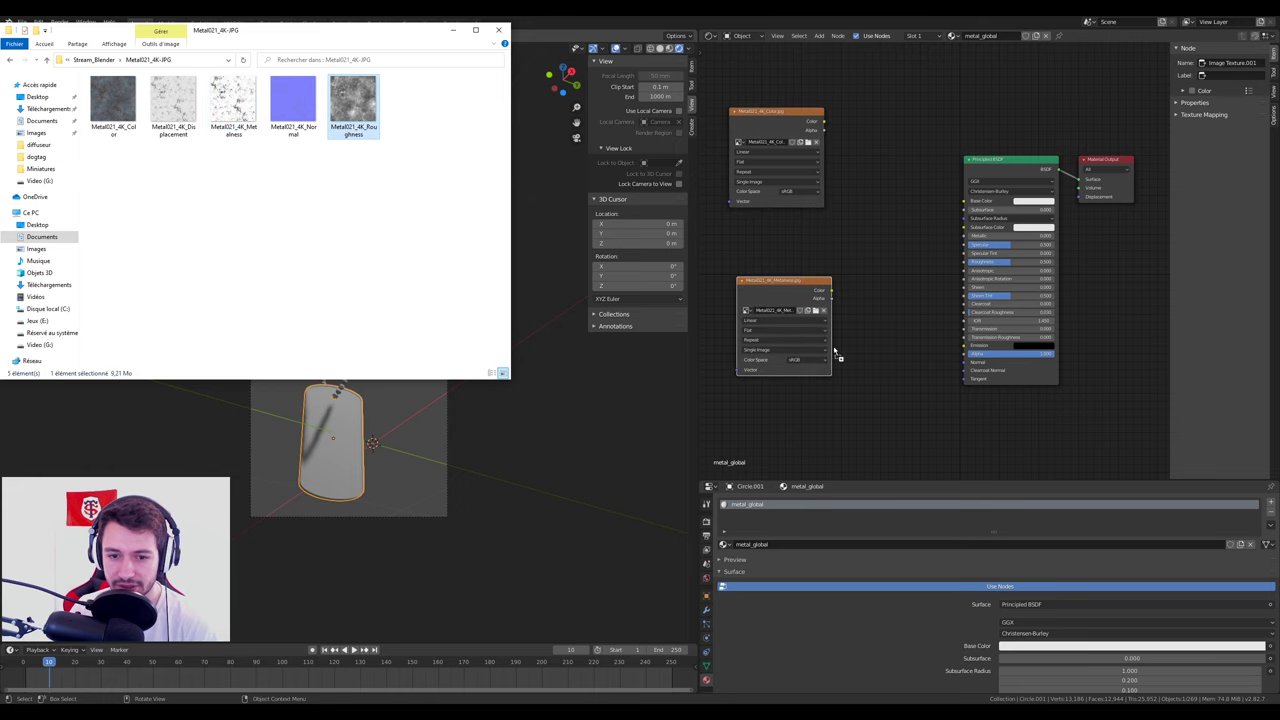
left_click_drag(835, 352, 848, 354)
left_click_drag(293, 100, 778, 436)
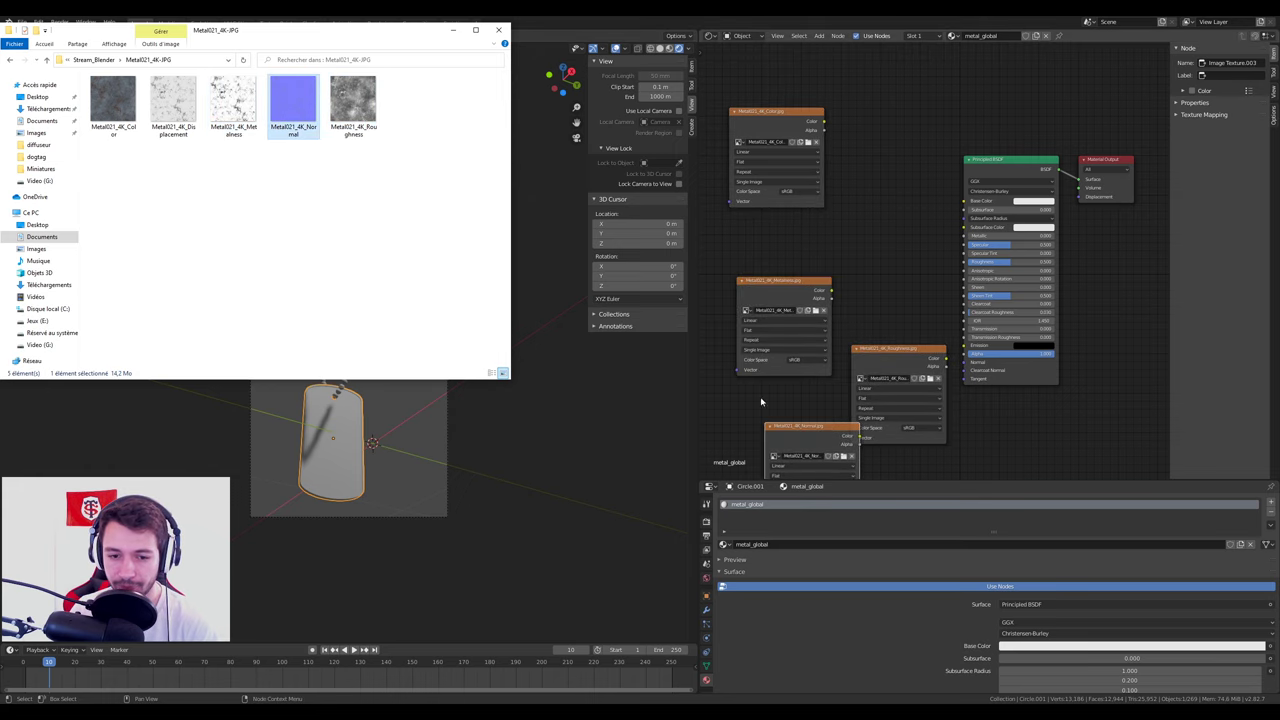
Stack the metalness and roughness texture nodes below the colour texture node.
left_click(813, 281)
left_click_drag(783, 311, 762, 260)
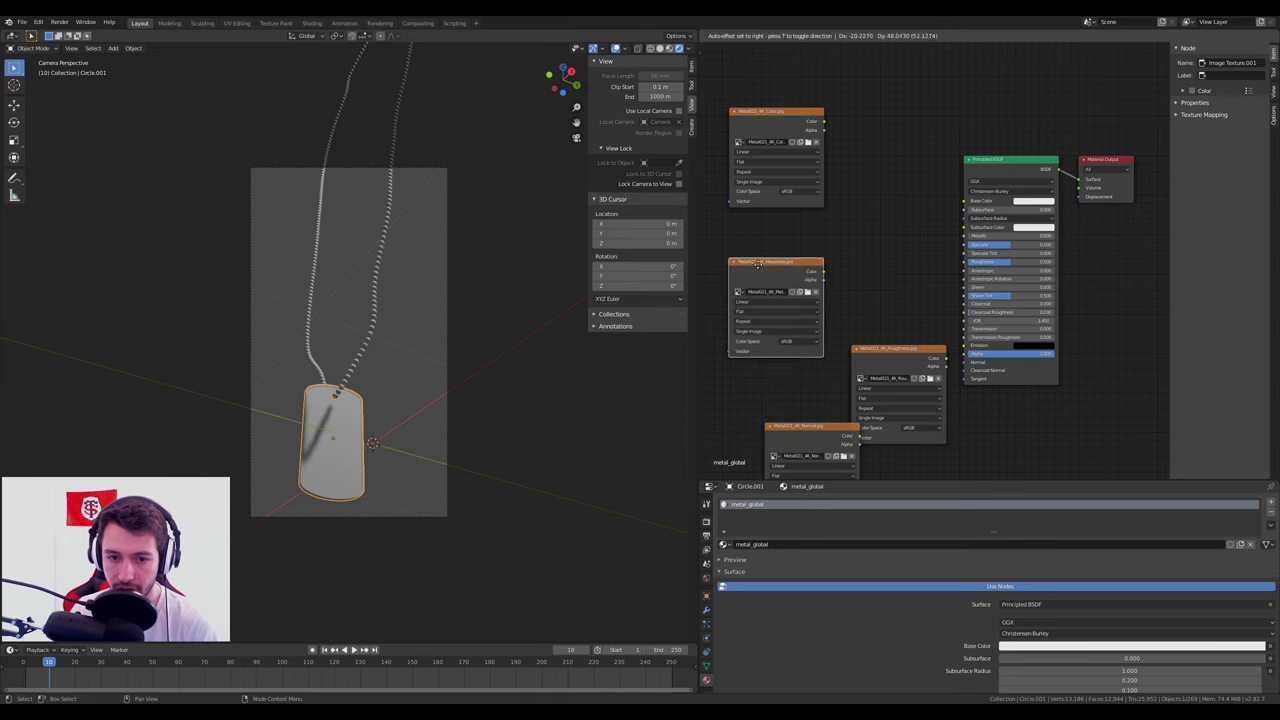
left_click_drag(896, 359, 744, 352)
middle_click_drag(744, 352, 804, 157)
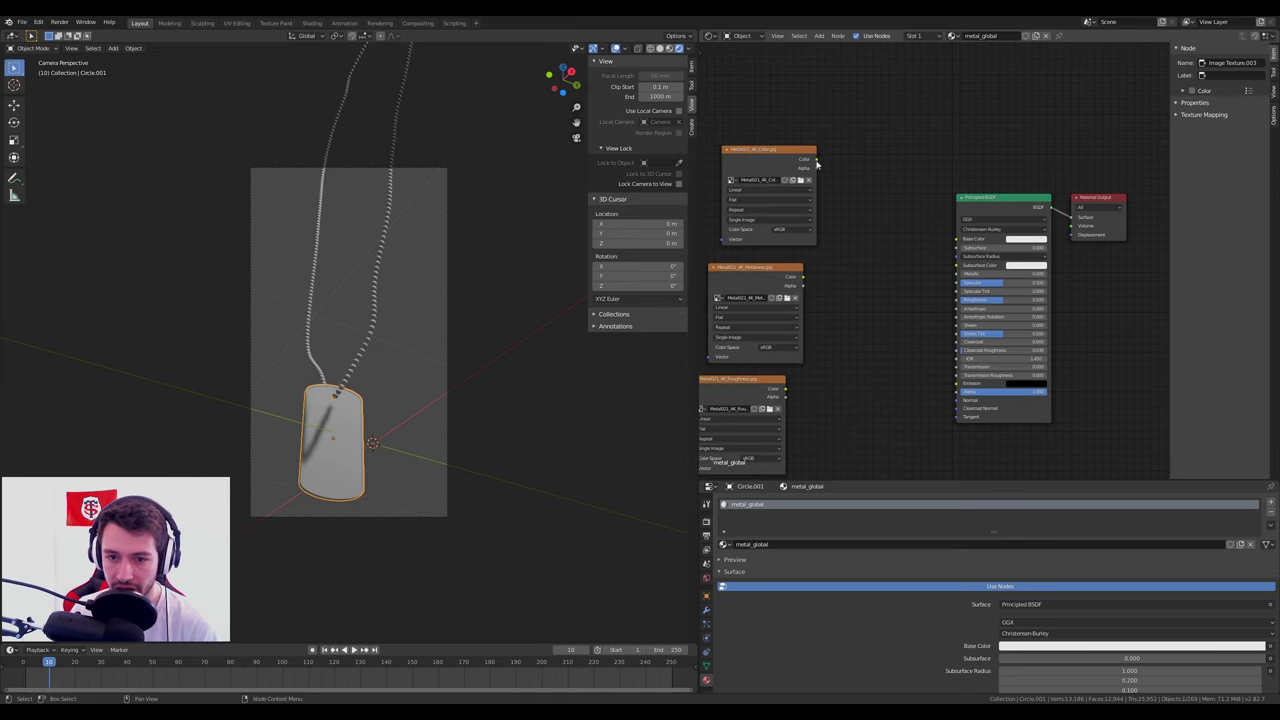
Link Color→Base Color, Metalness→Metallic, Roughness→Roughness, and place the normal texture node.
left_click_drag(815, 160, 957, 239)
middle_click_drag(925, 250, 982, 183)
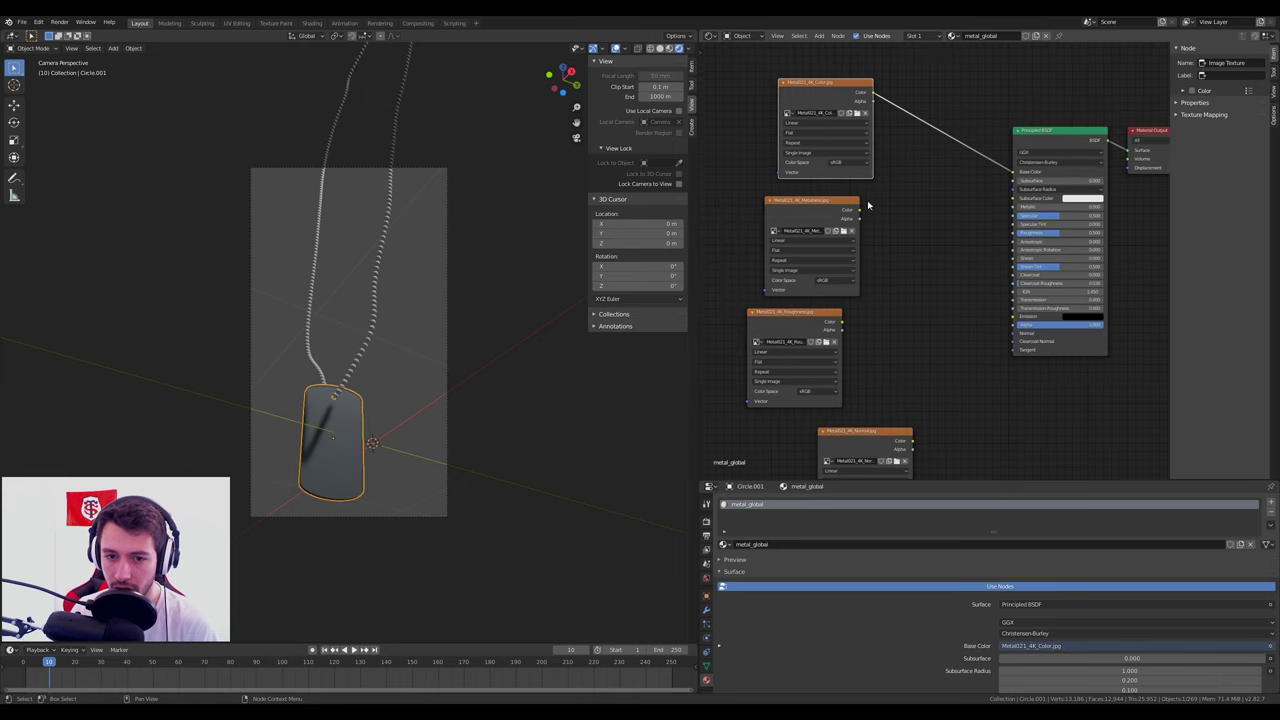
left_click_drag(857, 210, 1014, 208)
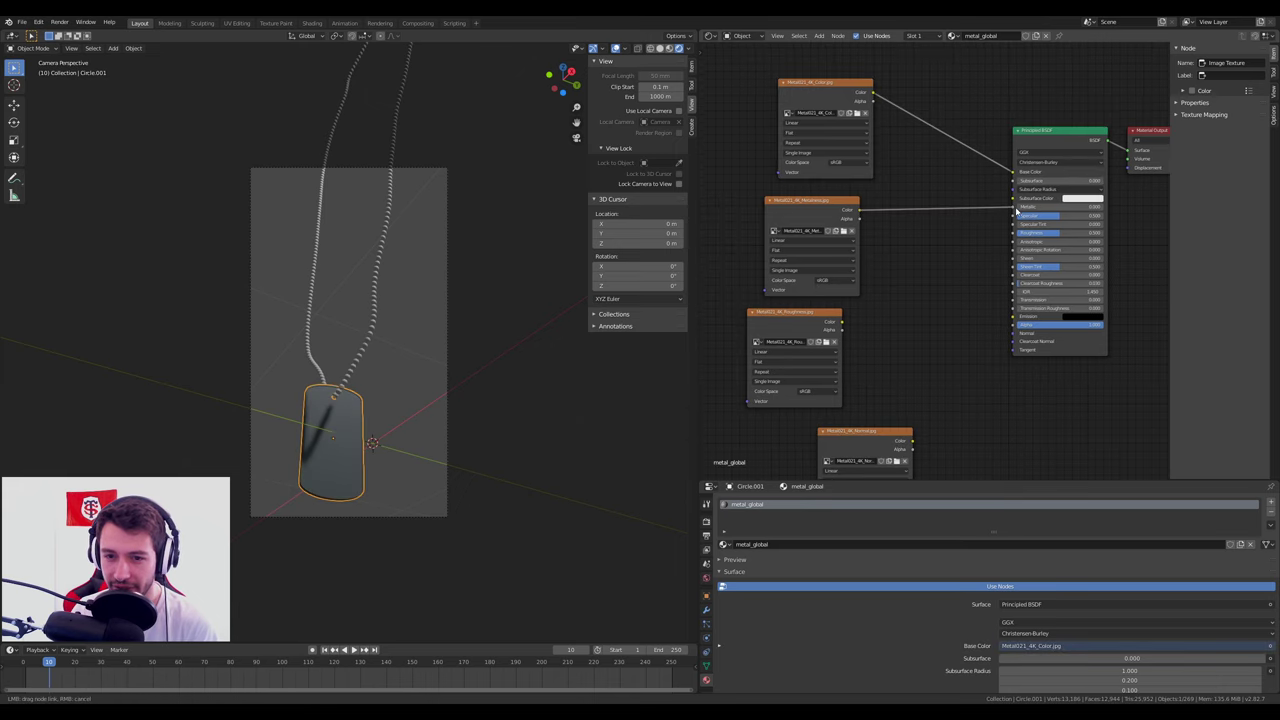
left_click_drag(841, 321, 1014, 233)
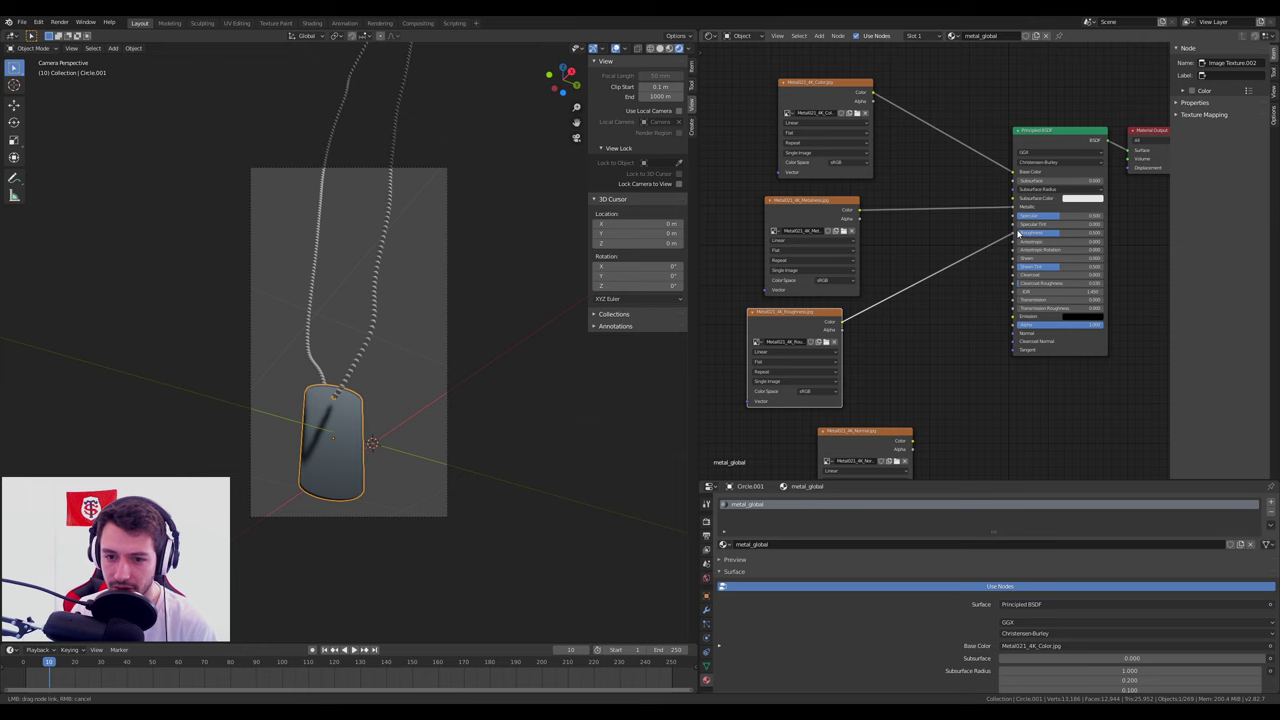
middle_click_drag(910, 442, 880, 328)
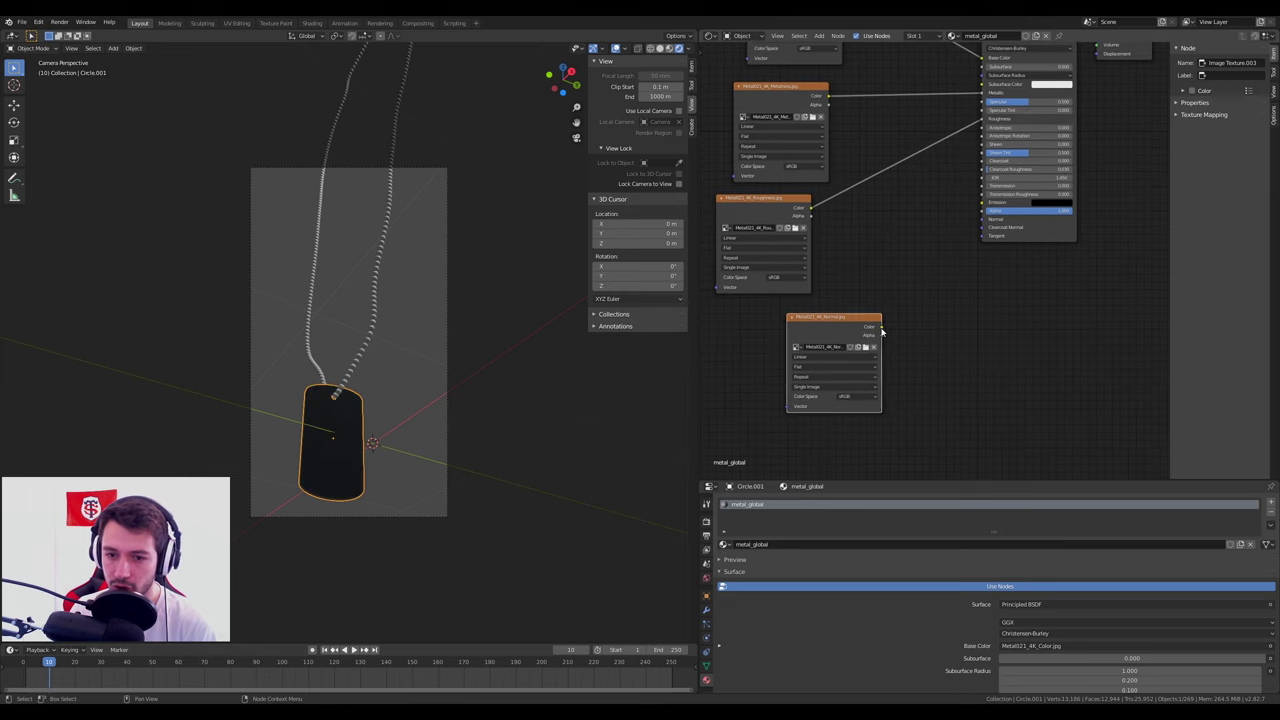
mouse_move(880, 336)
left_mouse_down()
mouse_move(891, 340)
mouse_move(806, 360)
mouse_move(803, 323)
left_mouse_up()
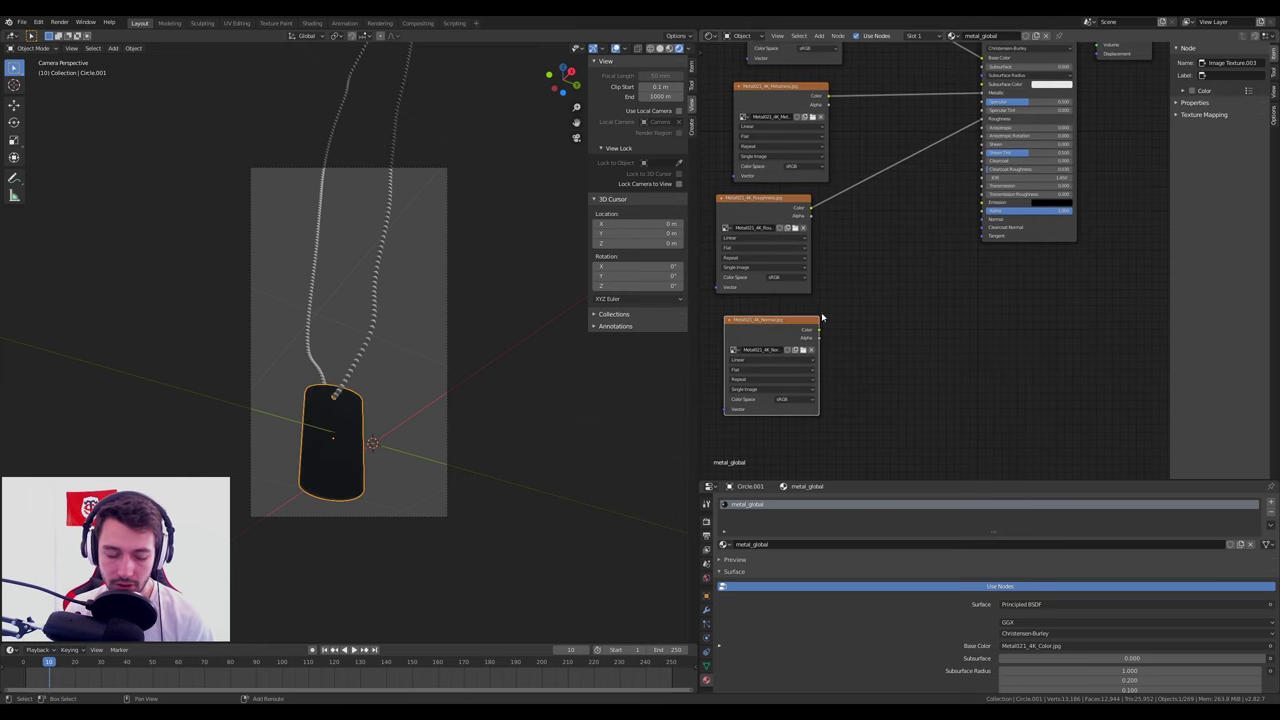
Add a Normal Map node beside the normal texture and set that texture to Non-Color.
key("shift+a")
mouse_move(835, 347)
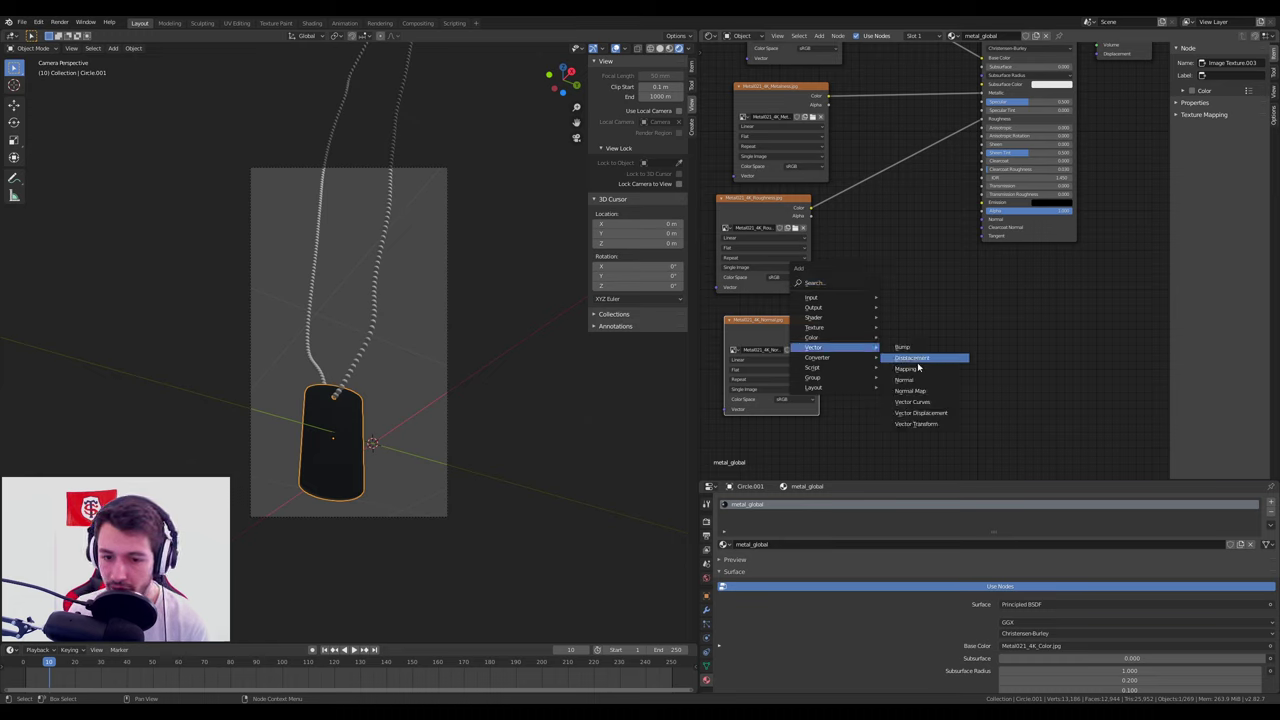
left_click(910, 391)
left_click(830, 335)
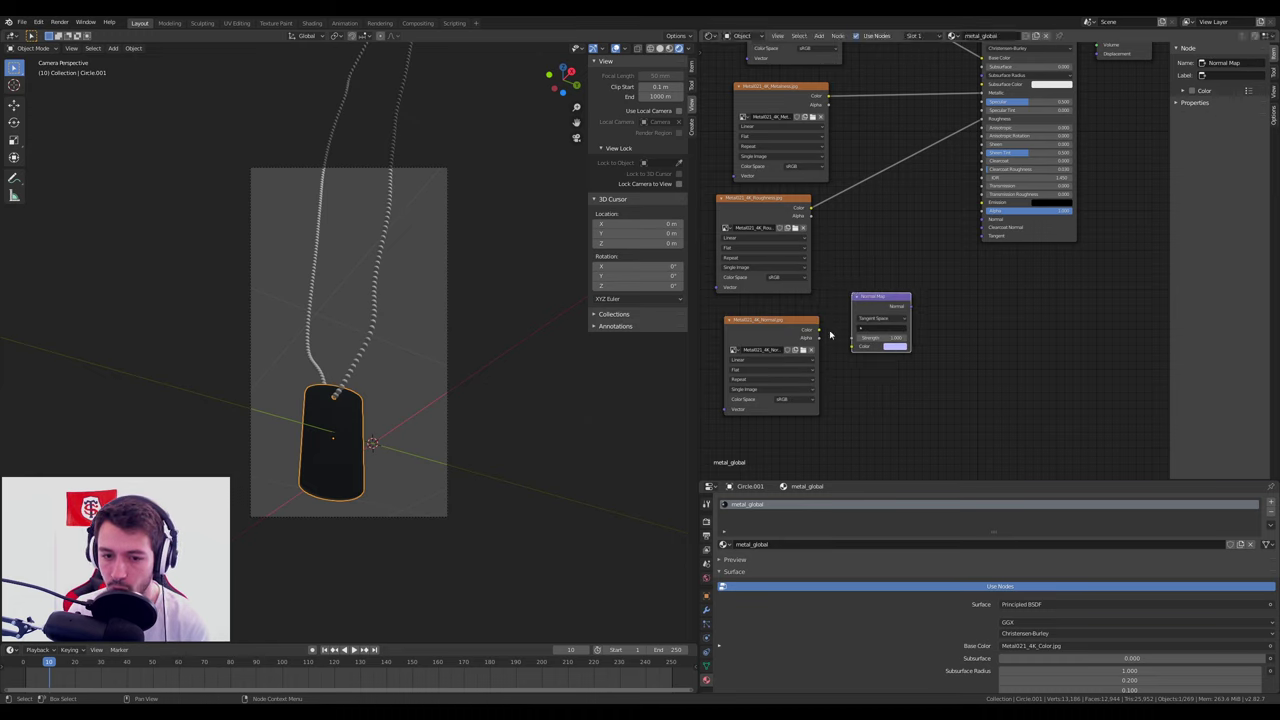
left_click(804, 400)
left_click(800, 440)
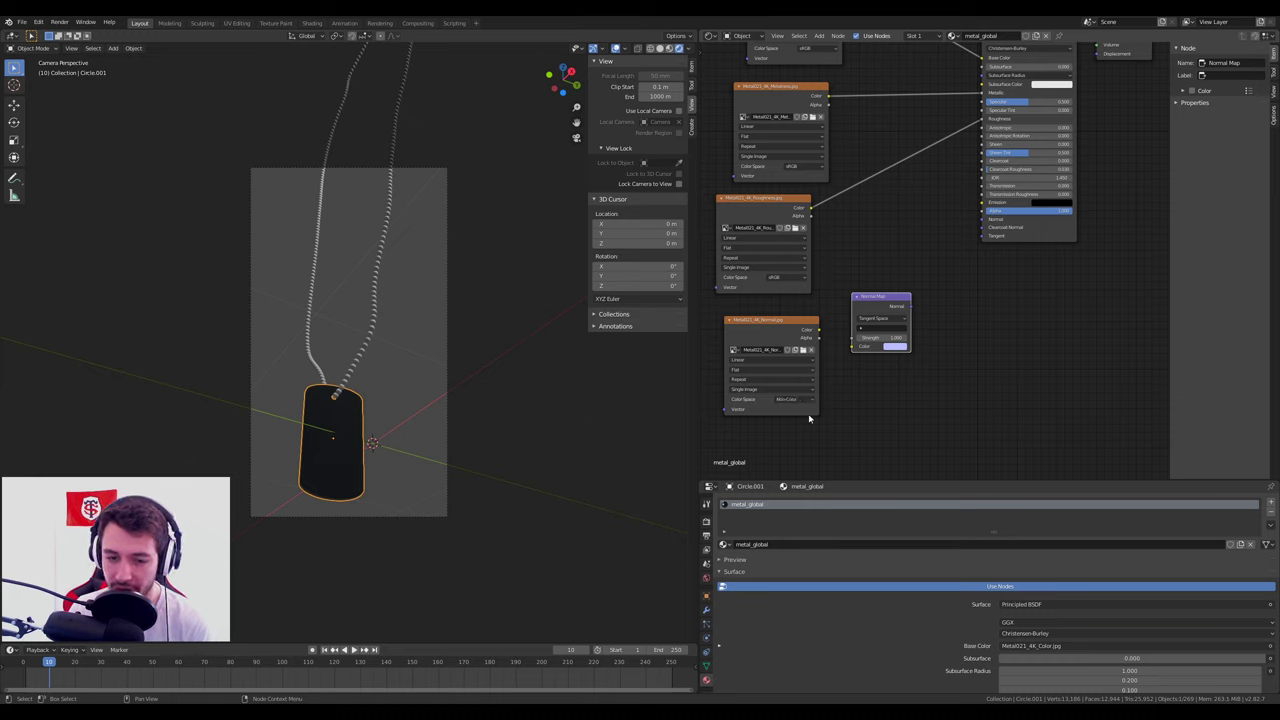
Wire the normal texture into the Normal Map, and the Normal Map into the Principled BSDF Normal.
left_click_drag(820, 338, 854, 347)
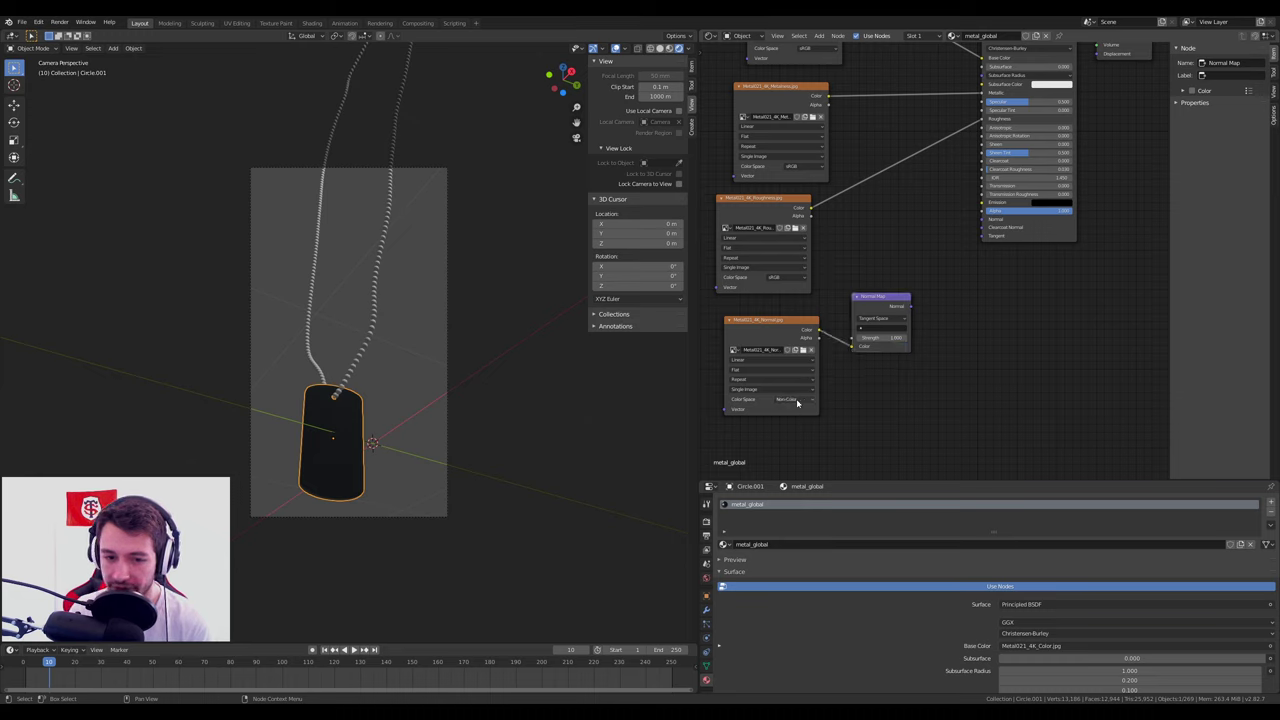
middle_click_drag(926, 302, 884, 354)
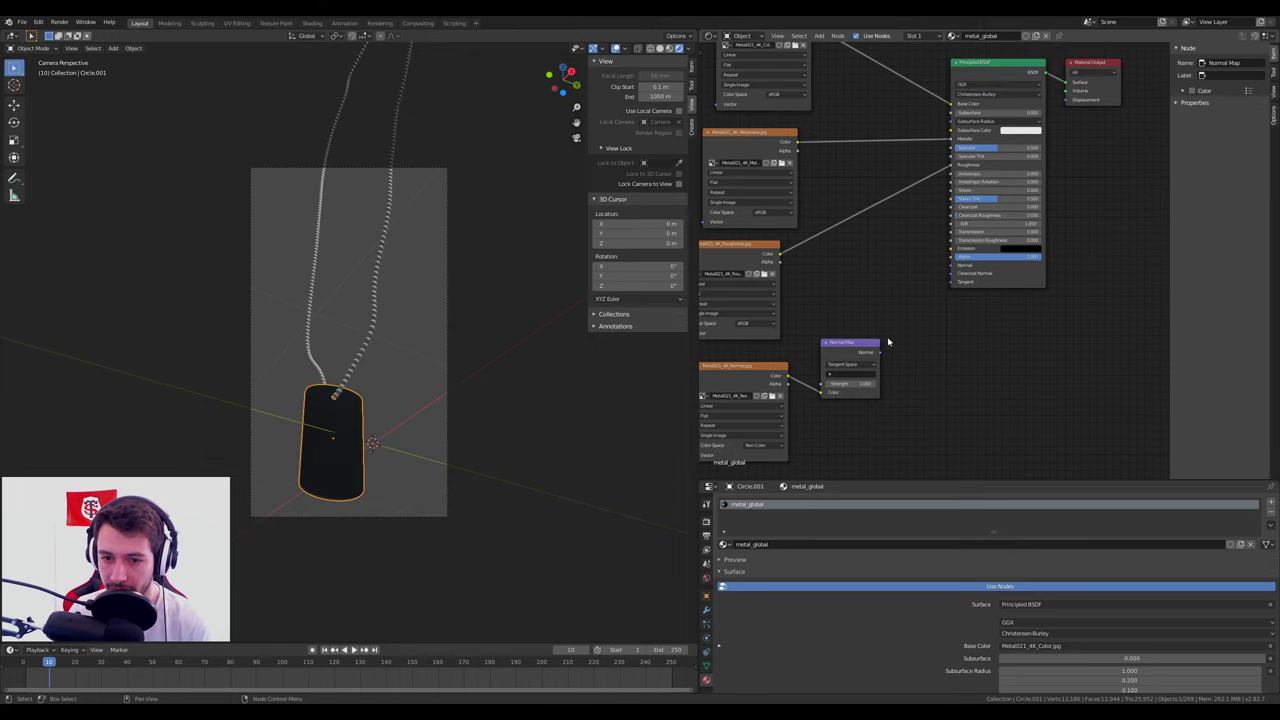
left_click_drag(880, 351, 950, 268)
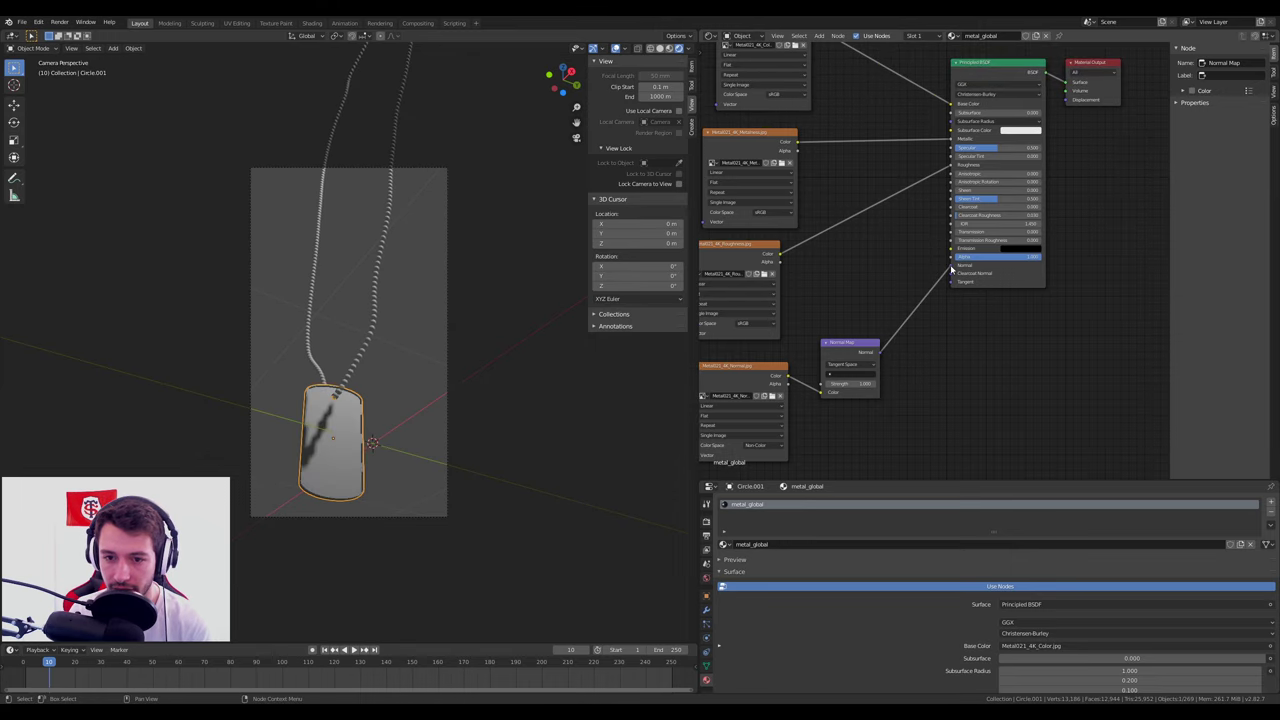
middle_click_drag(338, 432, 355, 268)
scroll(344, 428, "up", 5)
scroll(366, 391, "up", 5)
scroll(402, 342, "up", 3)
scroll(402, 342, "down", 5)
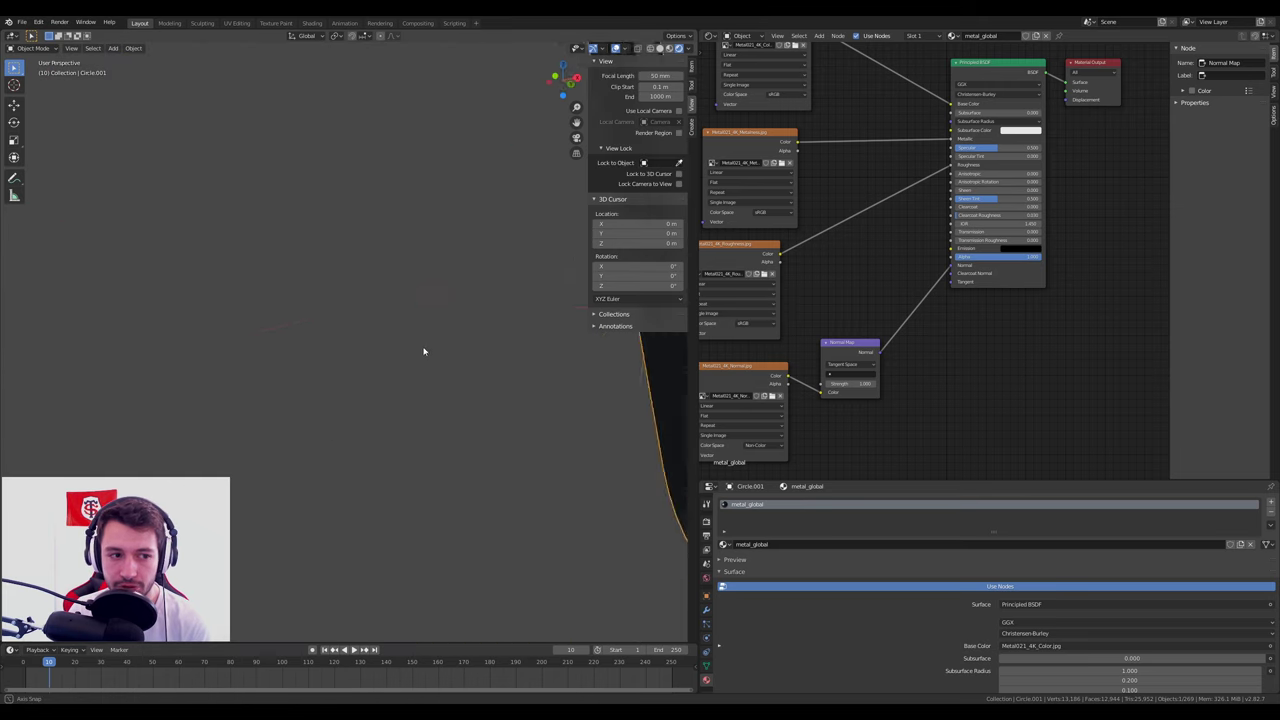
scroll(368, 345, "down", 3)
scroll(347, 291, "up", 1)
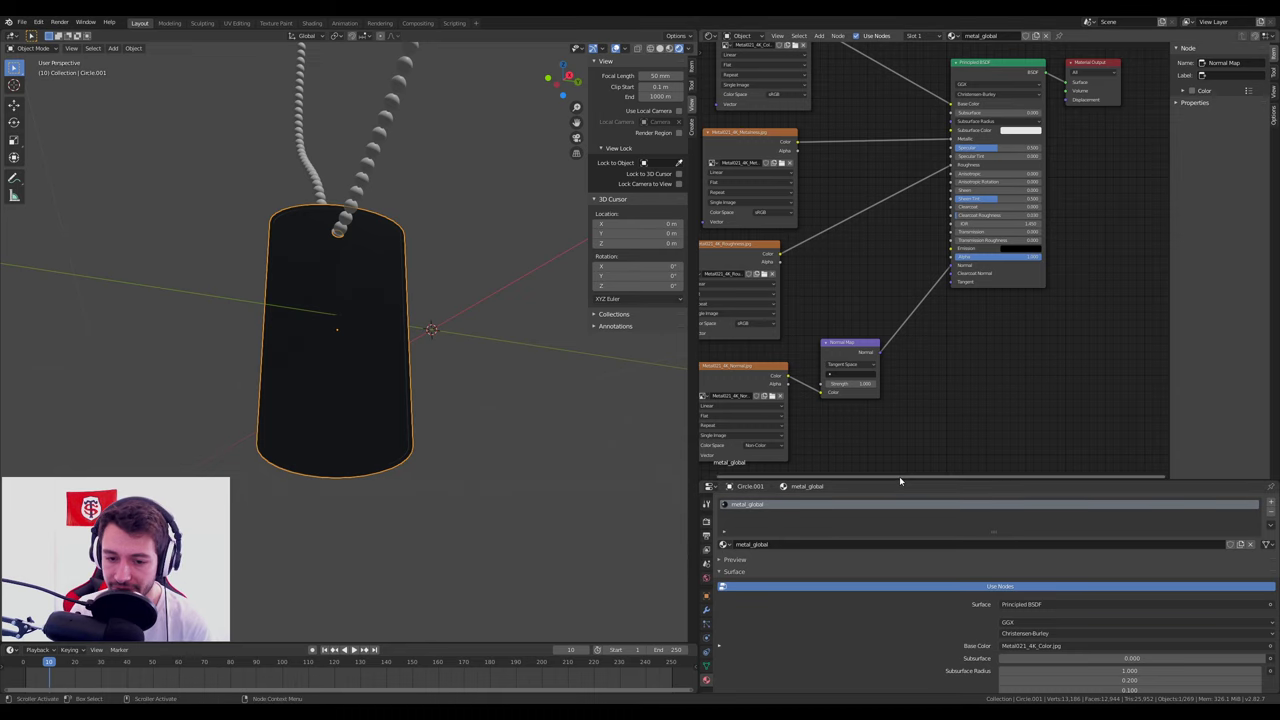
left_click_drag(907, 481, 907, 245)
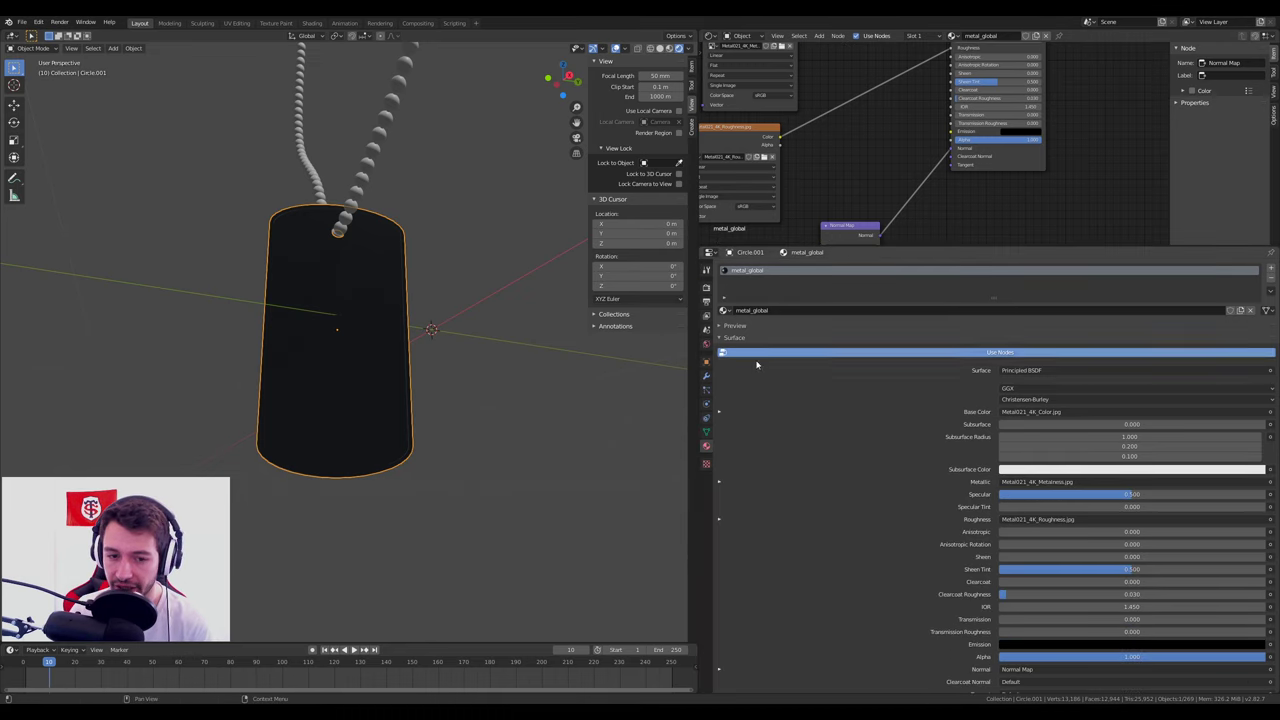
Set the world colour to an Environment Texture using lebombo_4k.hdr.
left_click(707, 344)
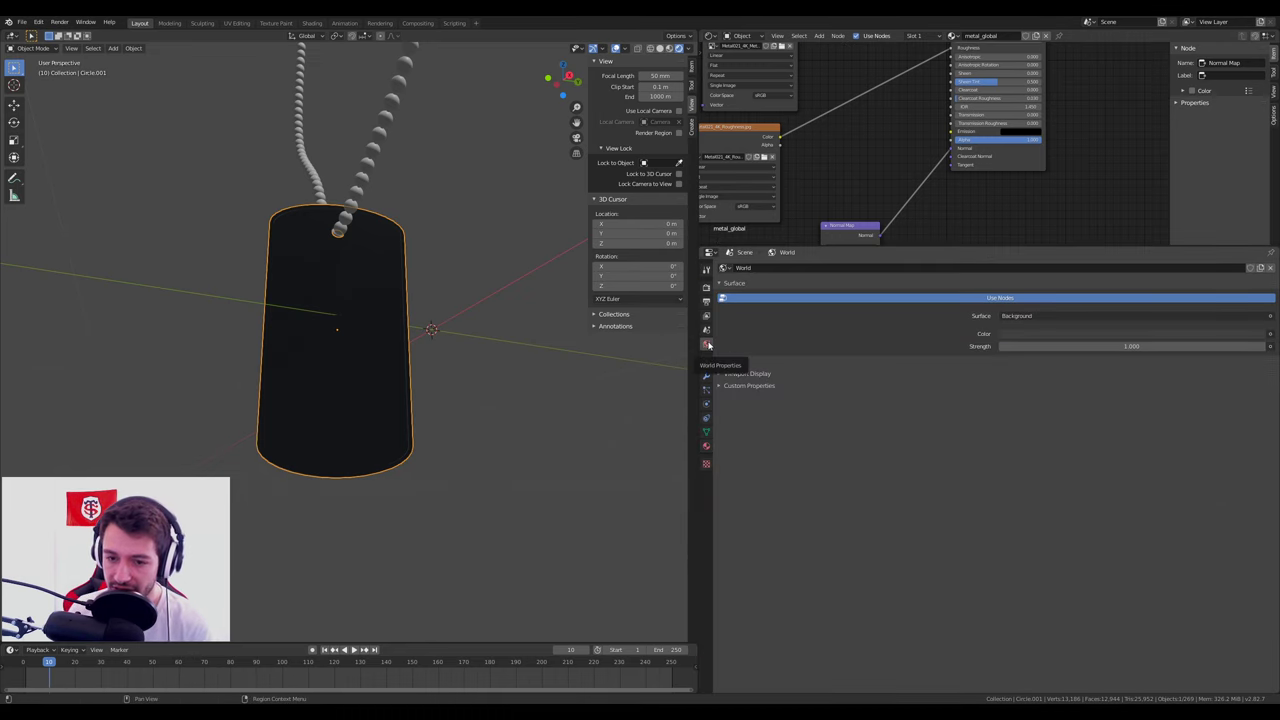
left_click(1268, 334)
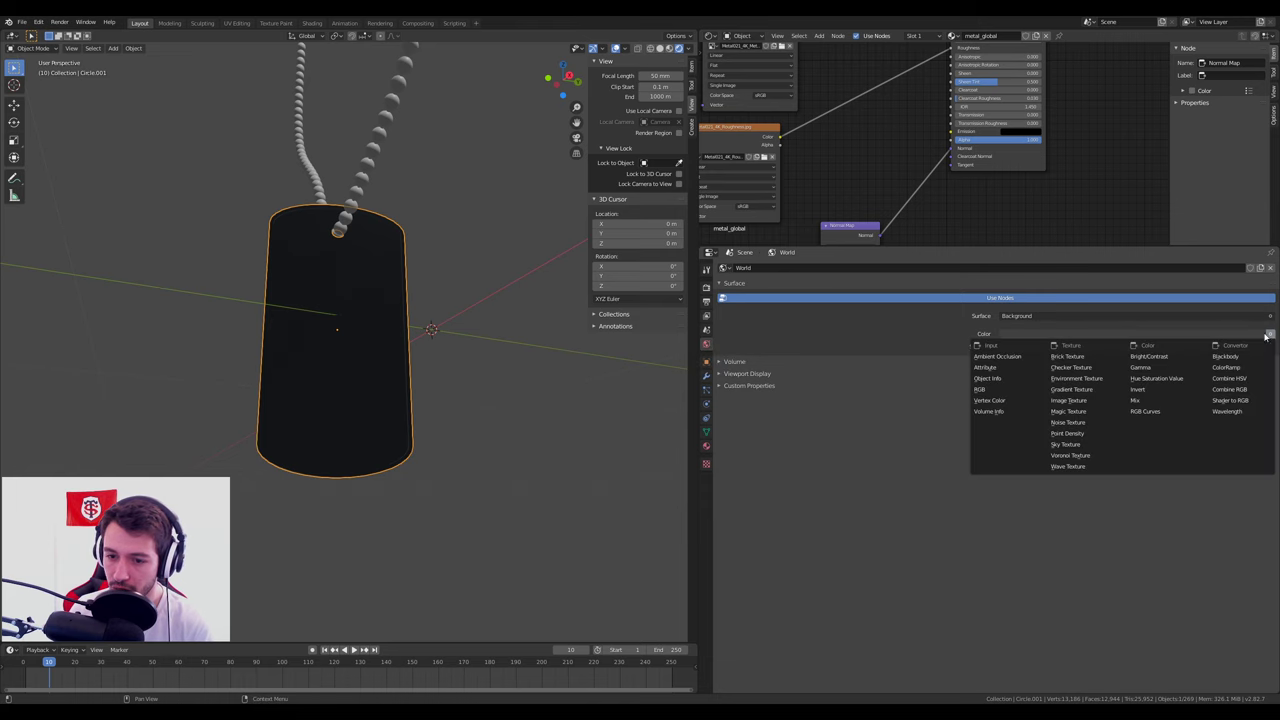
left_click(1078, 378)
left_click(1182, 348)
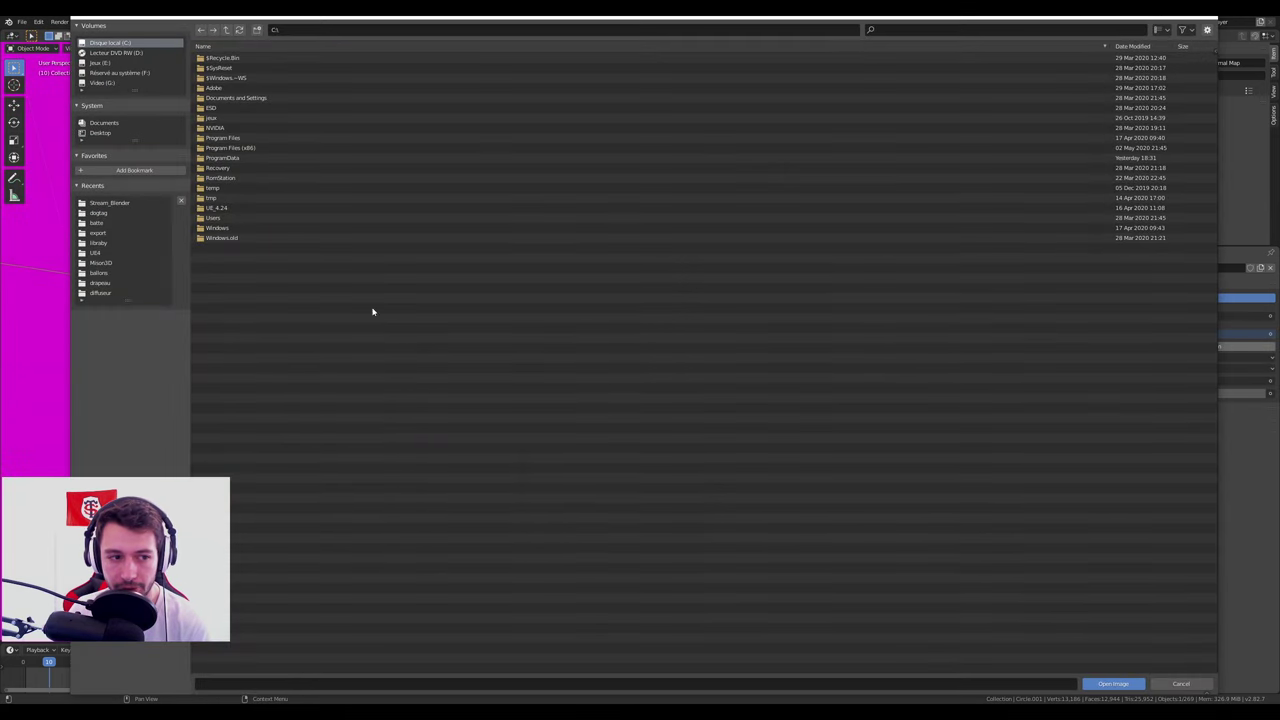
left_click(112, 203)
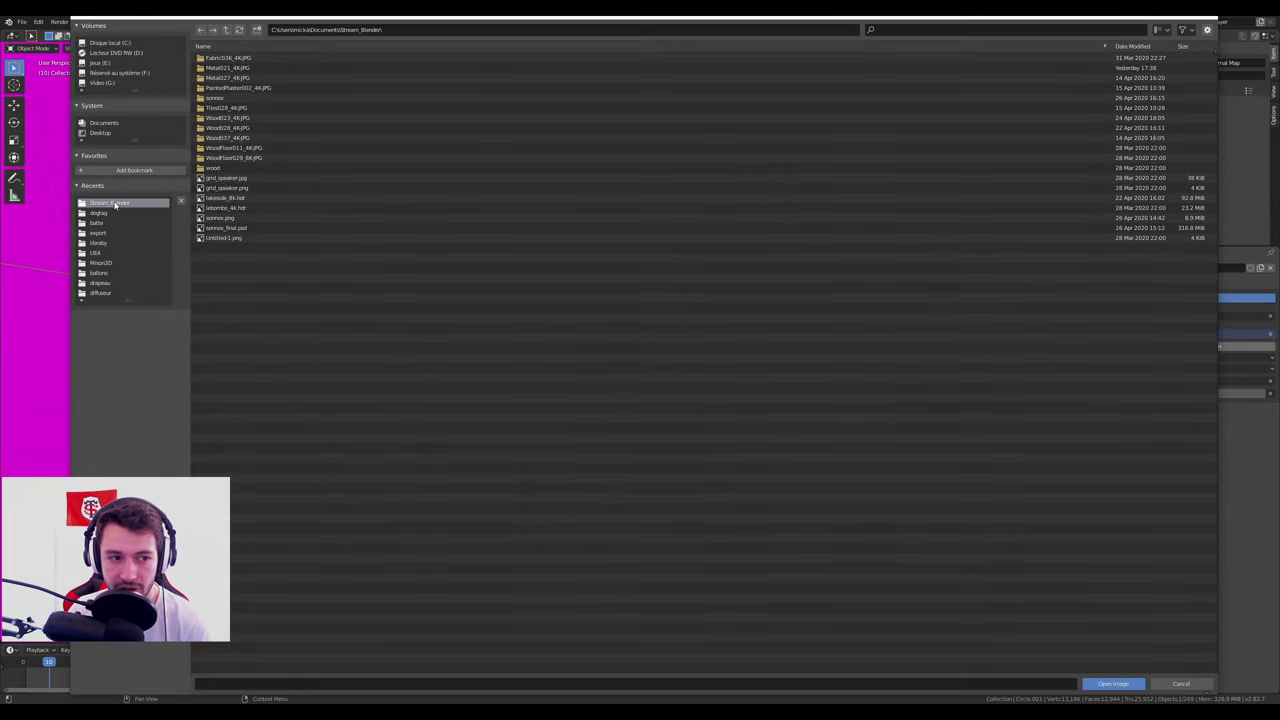
double_click(249, 207)
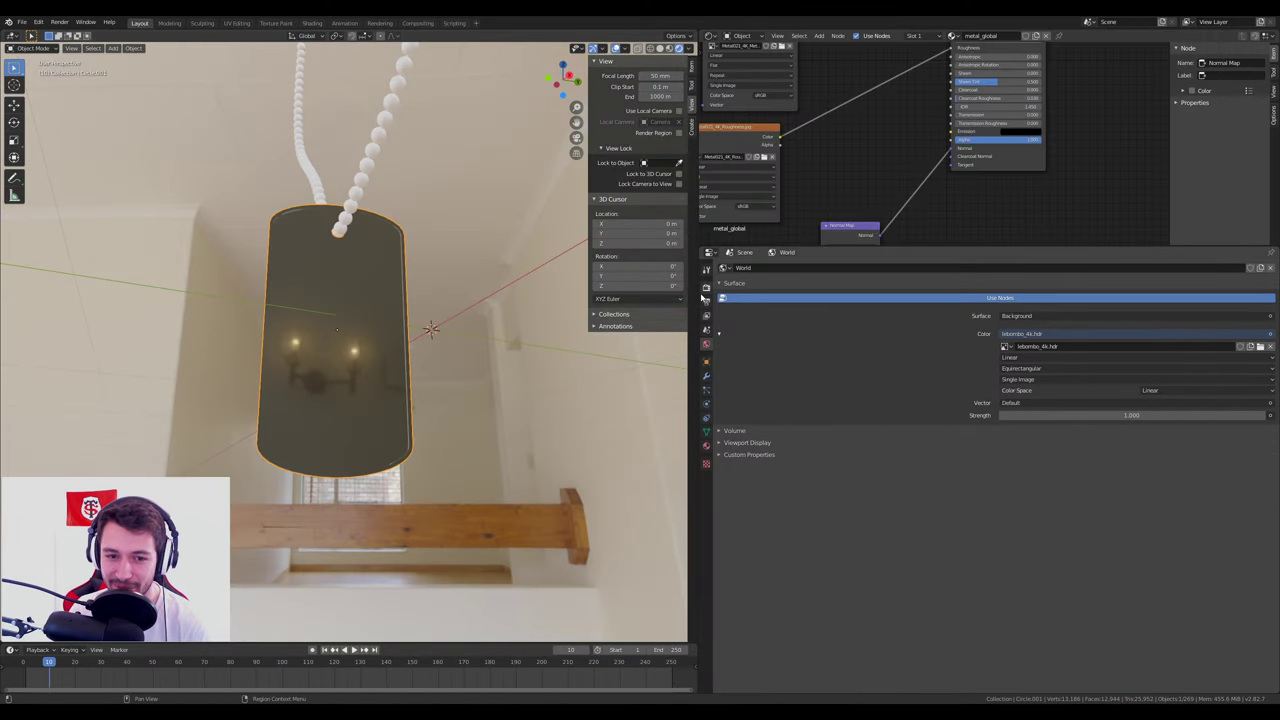
Enable Transparent in the render's Film settings.
left_click(707, 290)
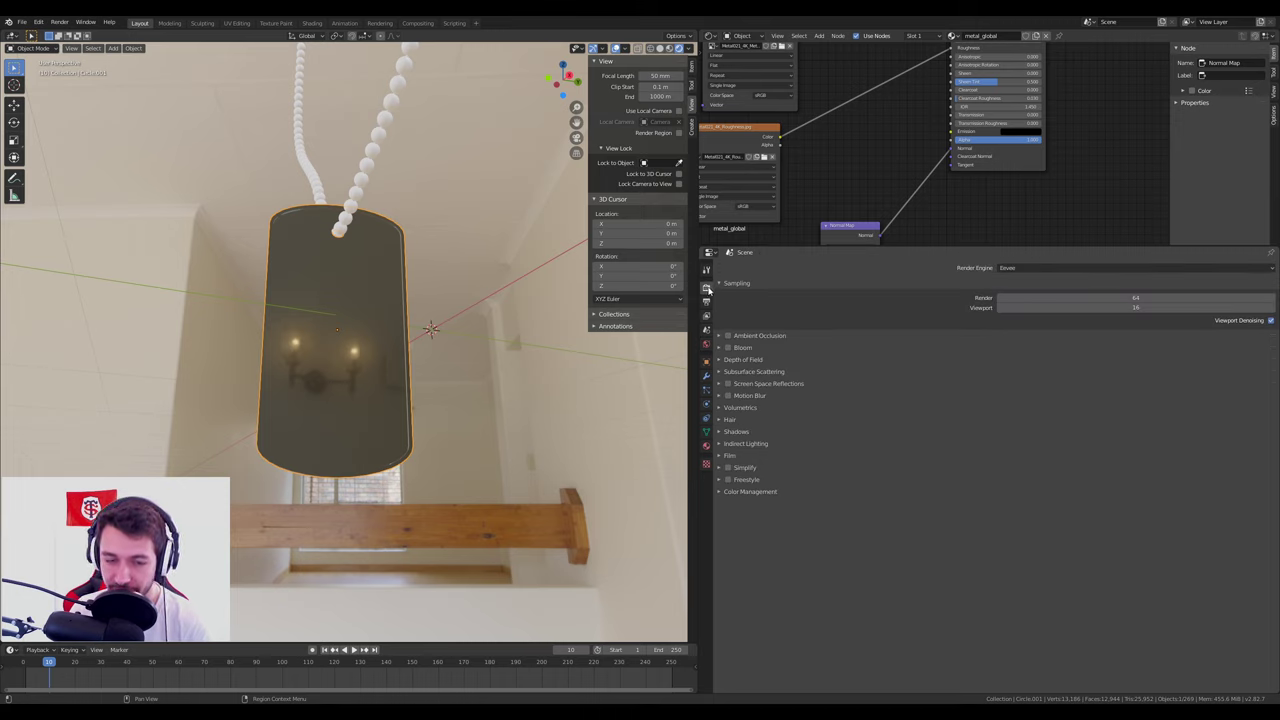
left_click(728, 457)
left_click(1260, 482)
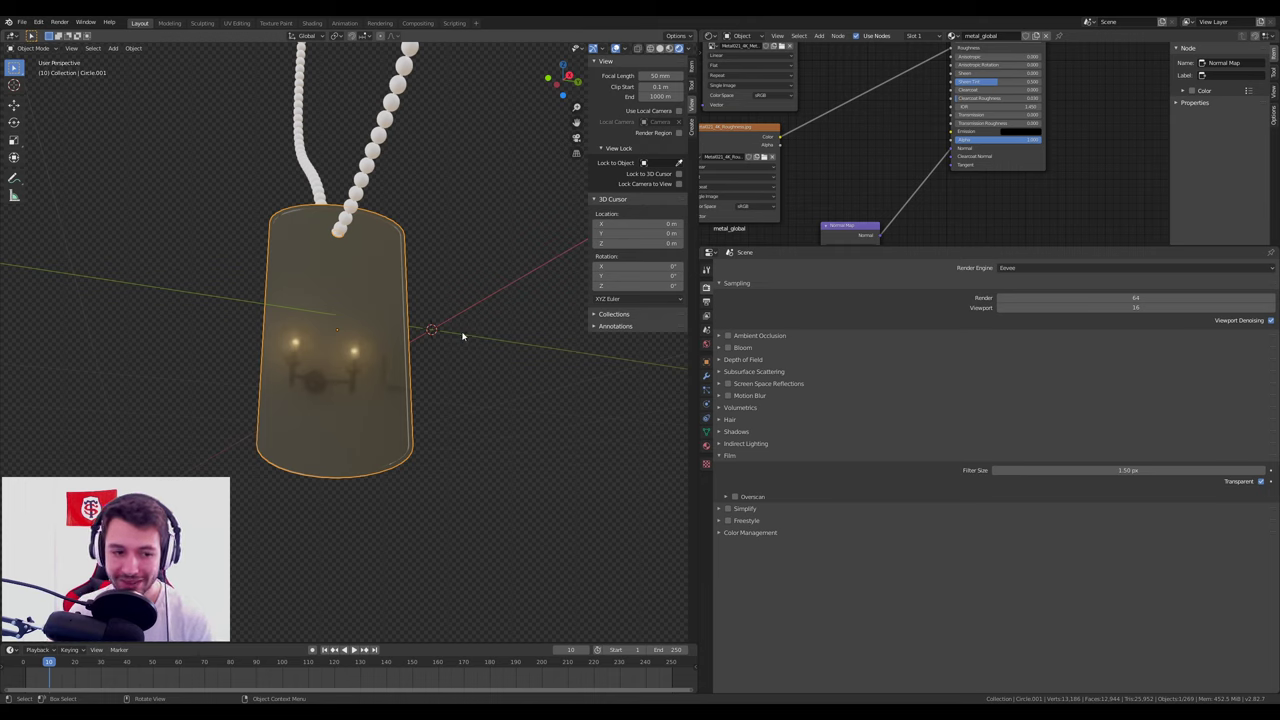
Orbit and zoom around the textured tag and node graph, then drag the node editor taller.
scroll(460, 355, "down", 3)
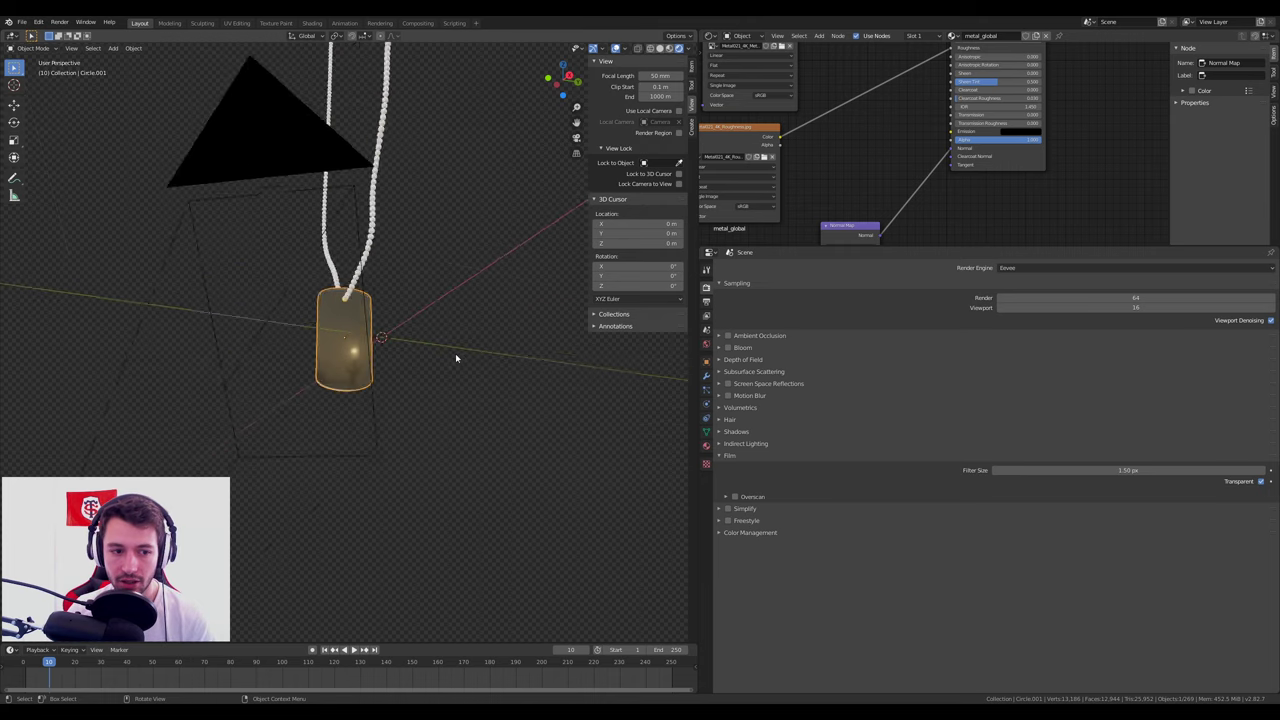
scroll(455, 353, "up", 3)
mouse_move(455, 353)
middle_mouse_down()
mouse_move(447, 393)
mouse_move(334, 432)
middle_mouse_up()
scroll(818, 158, "down", 2)
scroll(818, 158, "down", 2)
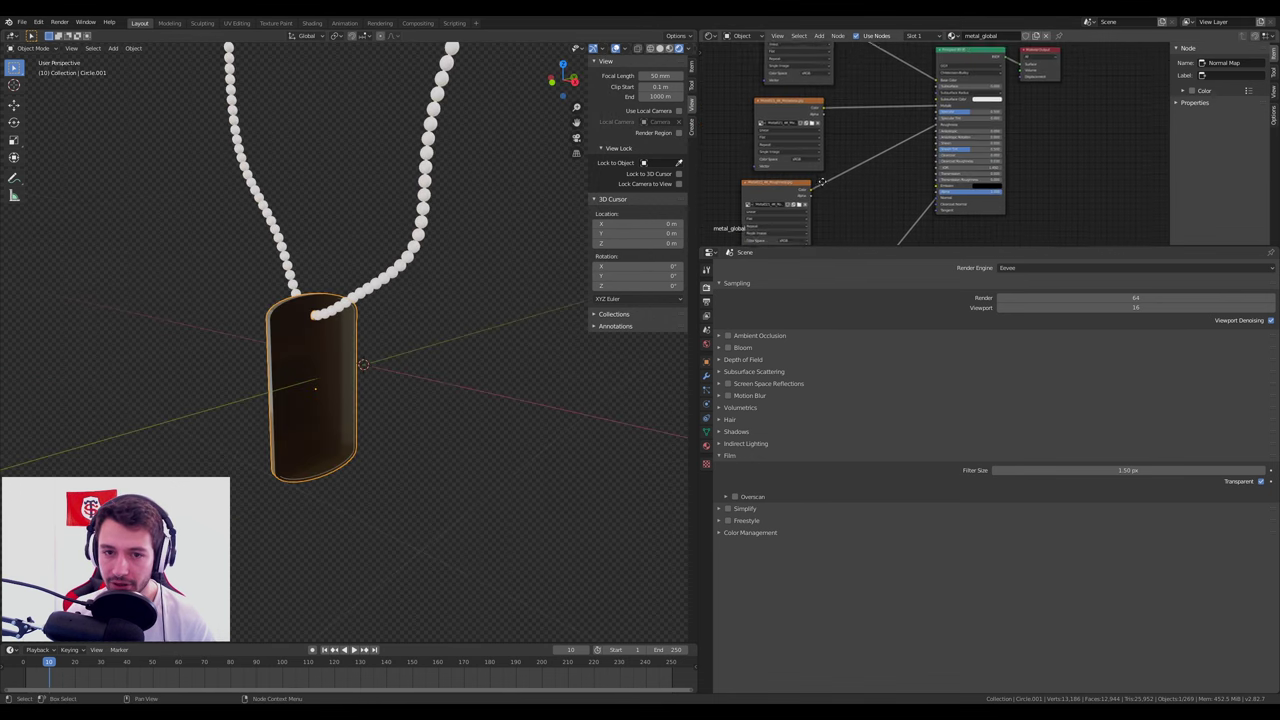
middle_click_drag(868, 175, 867, 122)
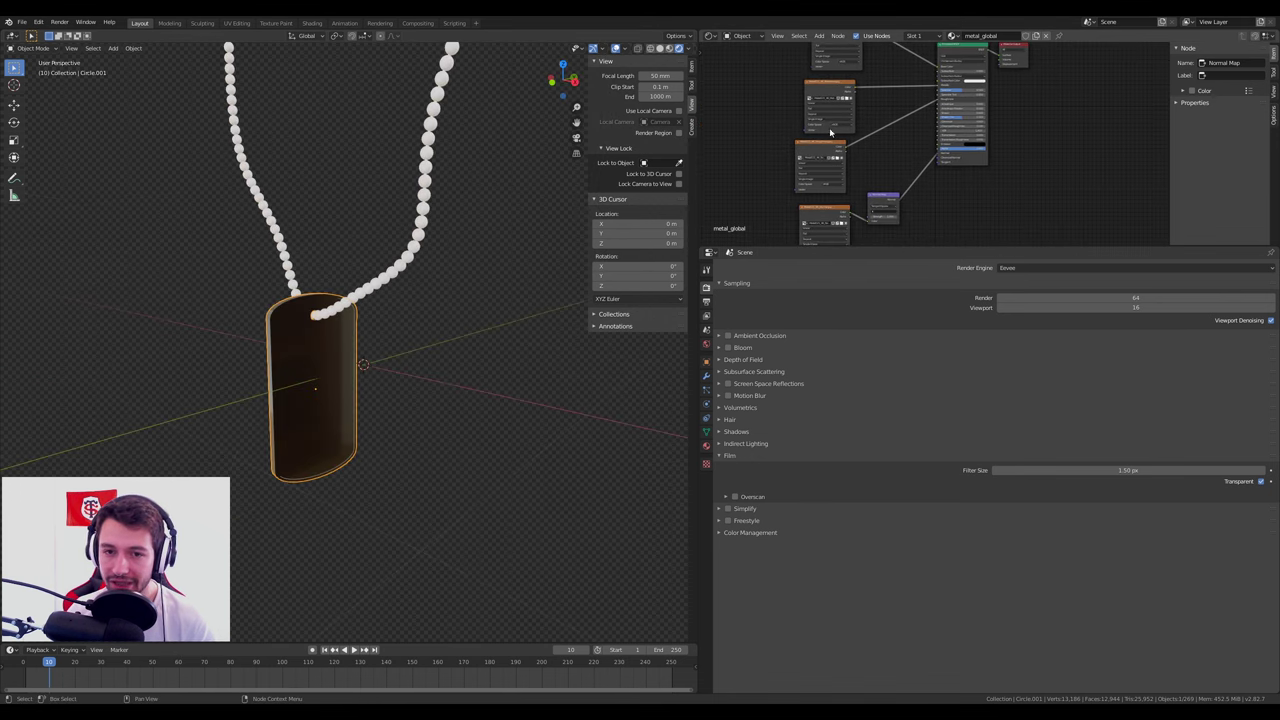
scroll(875, 140, "up", 1)
scroll(890, 155, "up", 2)
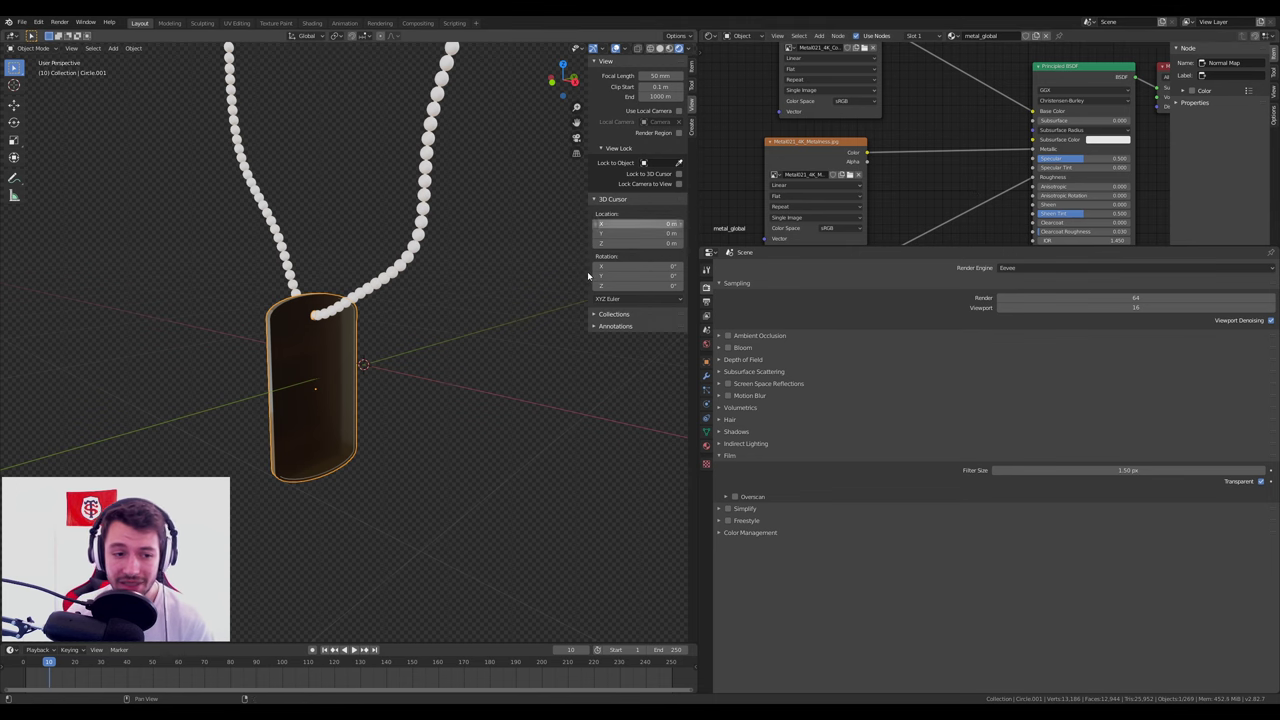
middle_click_drag(400, 338, 365, 345)
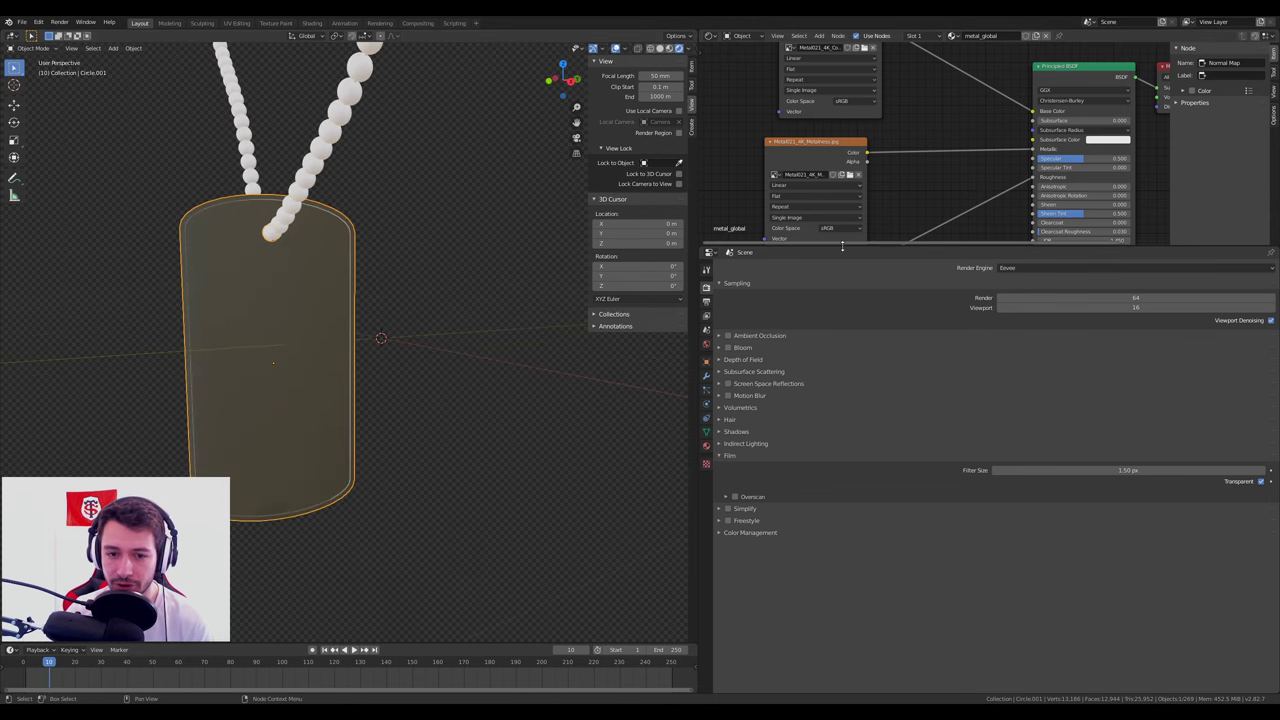
left_click_drag(839, 246, 839, 412)
Turn the node area into an Image Editor displaying Metal021_4K_Color.jpg.
left_click(710, 36)
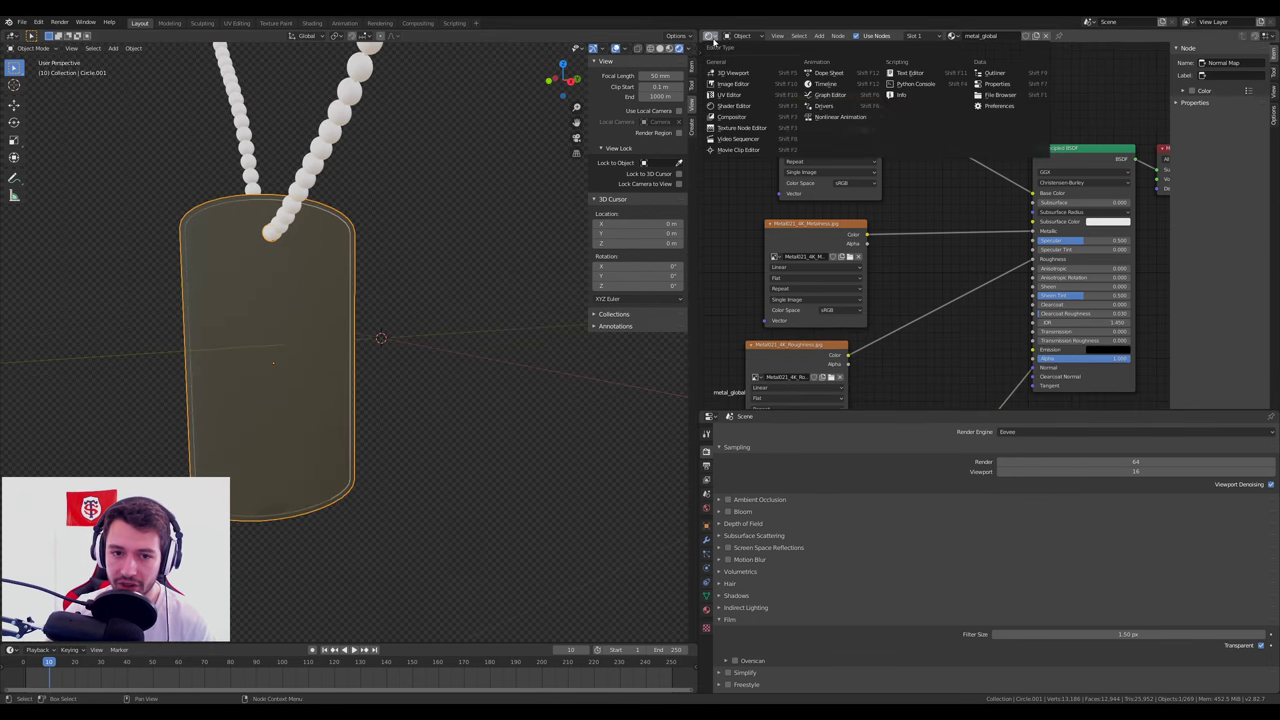
left_click(733, 84)
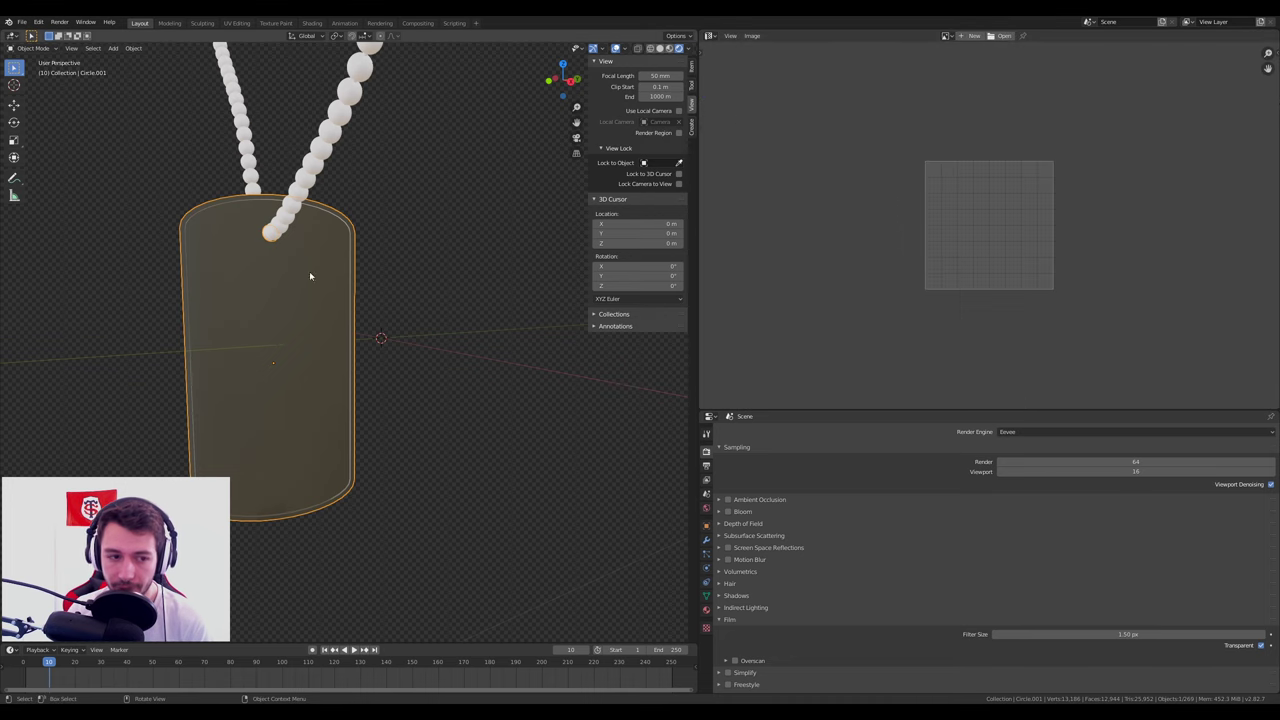
left_click(946, 36)
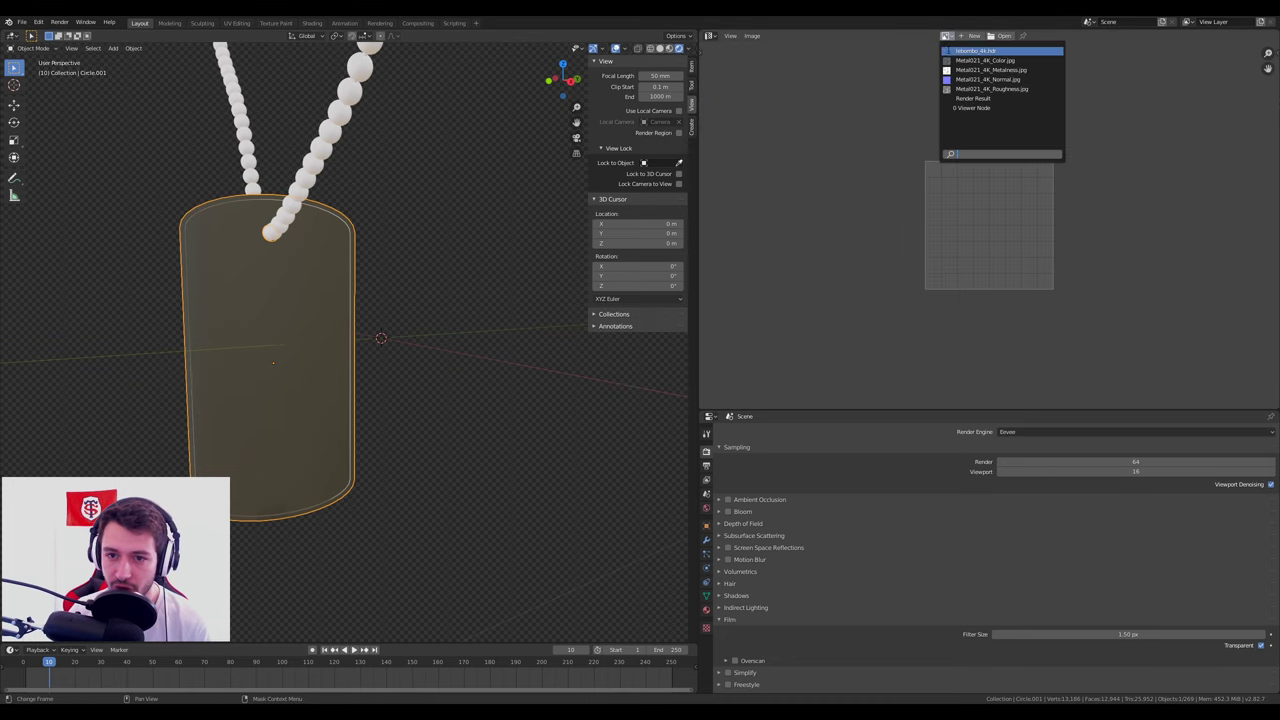
left_click(985, 60)
scroll(1003, 264, "down", 5)
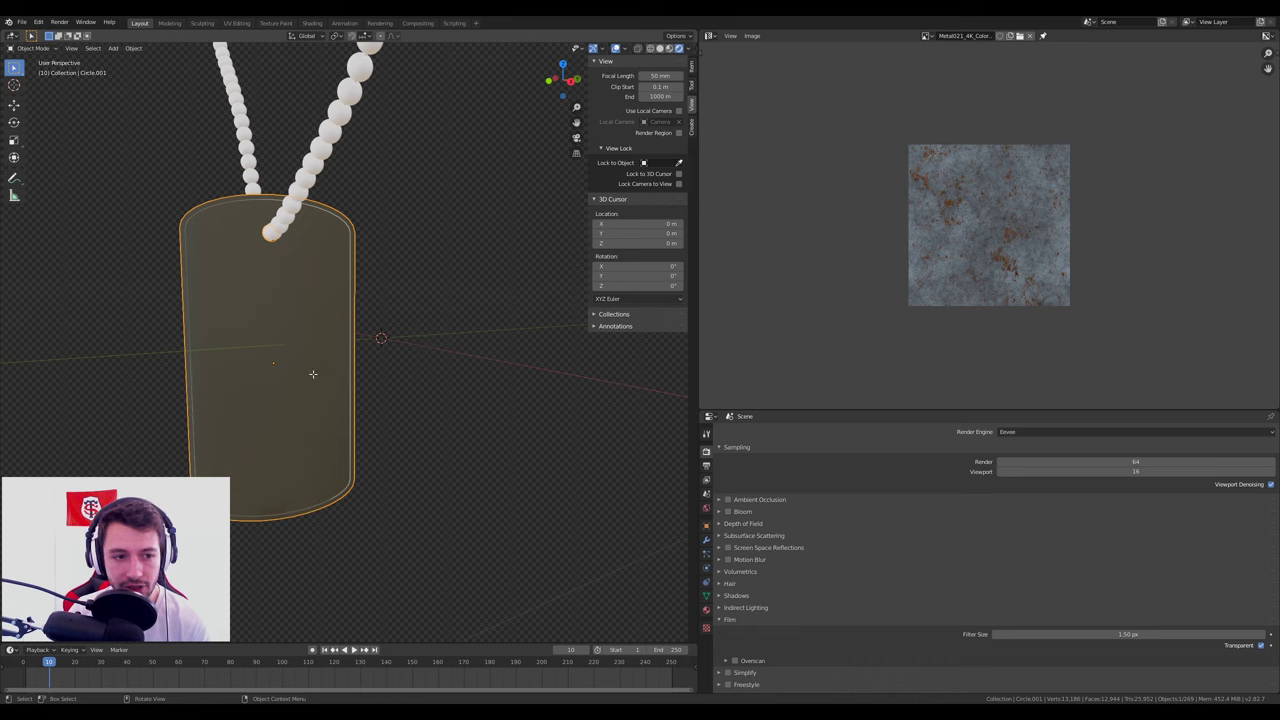
Unwrap the whole dog tag mesh with Smart UV Project.
key("Tab")
key("a")
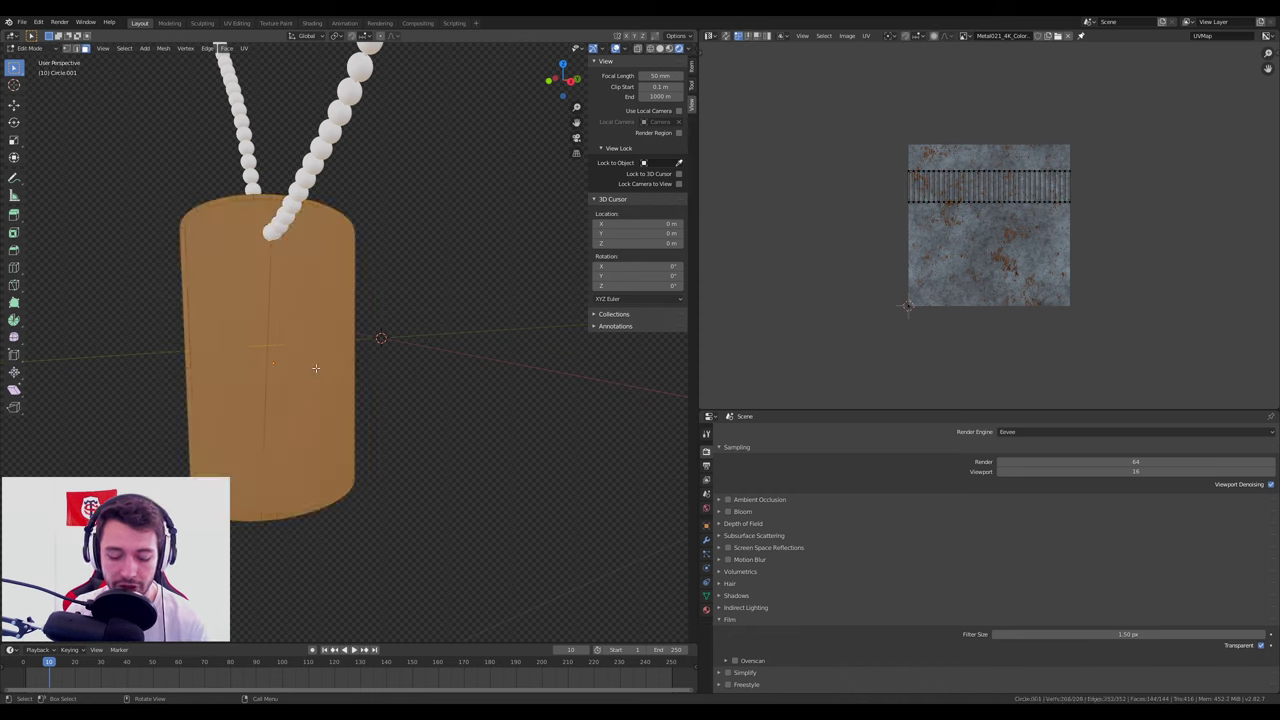
key("u")
left_click(317, 368)
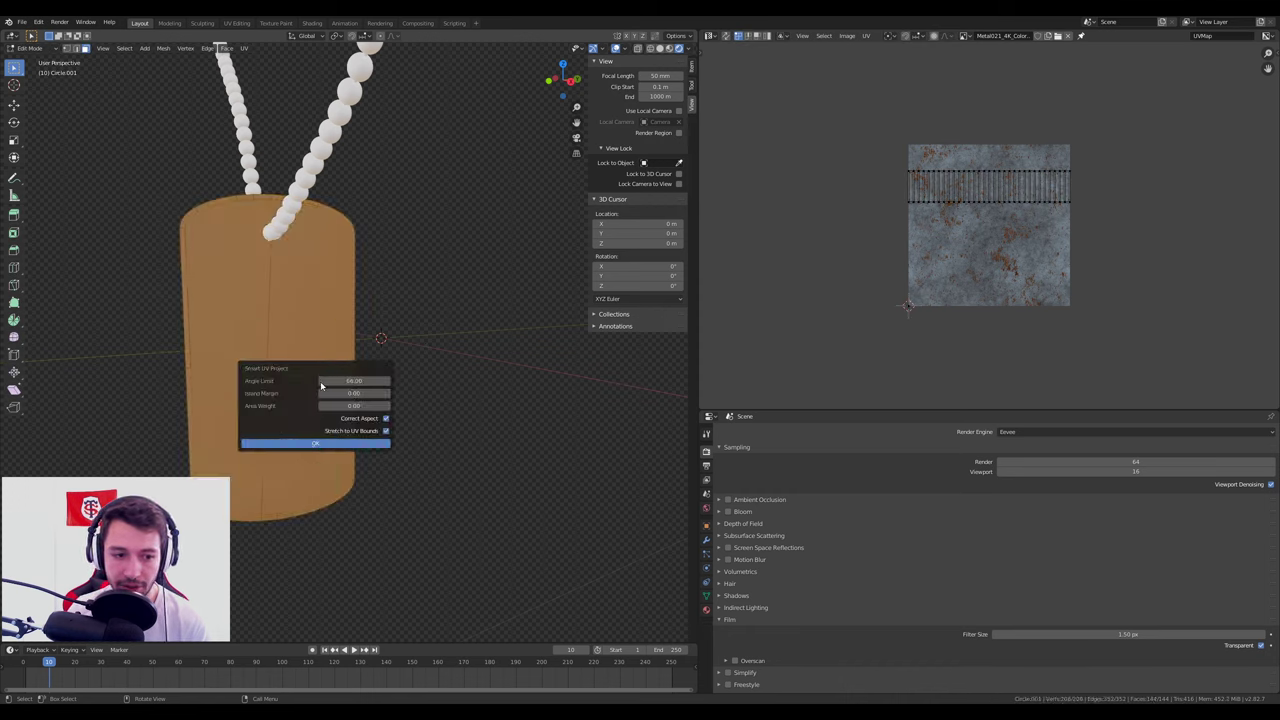
left_click(323, 444)
Scale the tag's UV islands by 1.5 and rotate them, then return to Object Mode.
middle_click_drag(310, 372, 637, 354)
key("a")
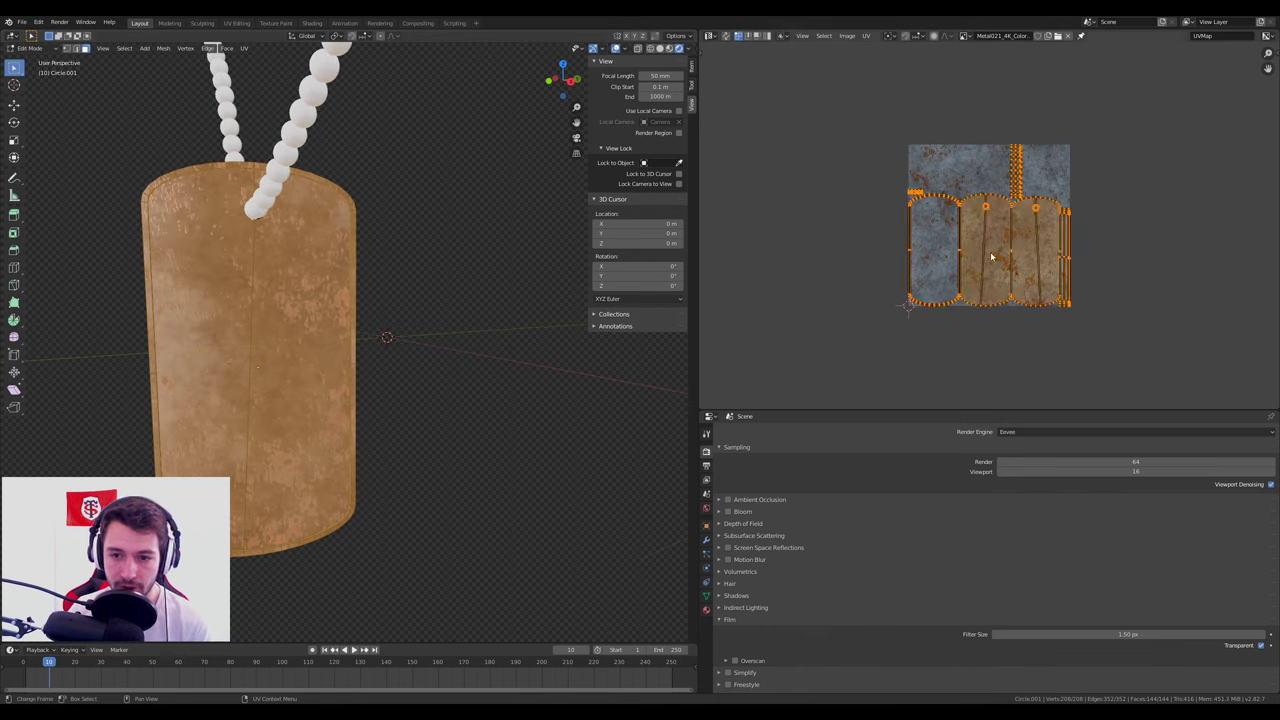
key("s")
left_click(1180, 341)
key("r")
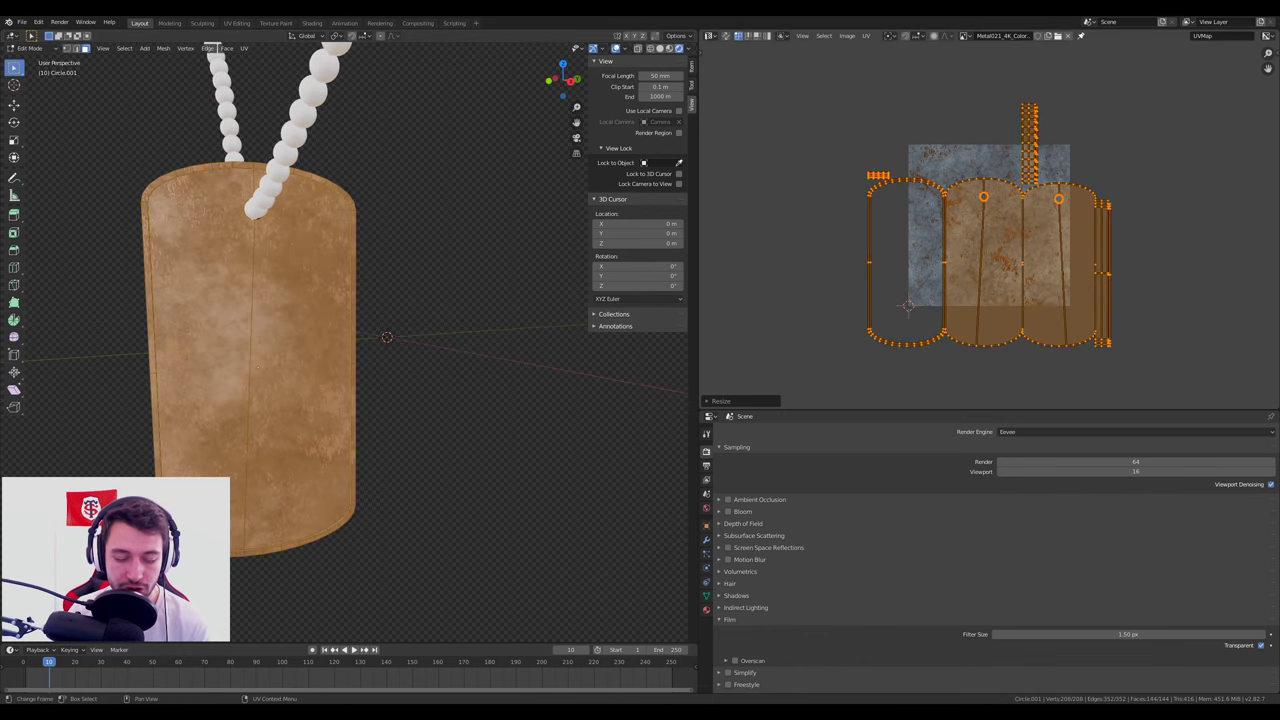
left_click(1195, 348)
key("Tab")
scroll(375, 384, "up", 3)
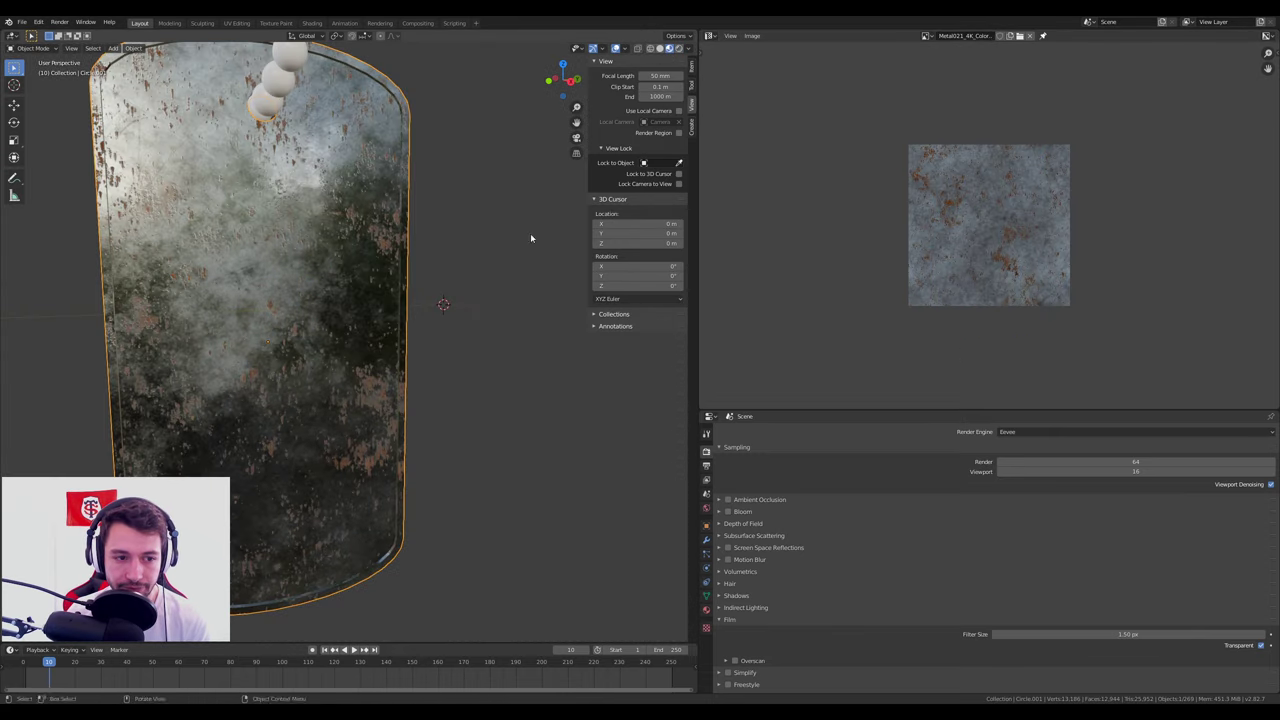
mouse_move(531, 234)
middle_mouse_down()
mouse_move(451, 315)
mouse_move(460, 286)
mouse_move(535, 298)
mouse_move(437, 314)
mouse_move(374, 303)
middle_mouse_up()
Assign the metal_global material to a bead of the ball chain.
left_click(334, 170)
middle_click_drag(334, 170, 342, 348)
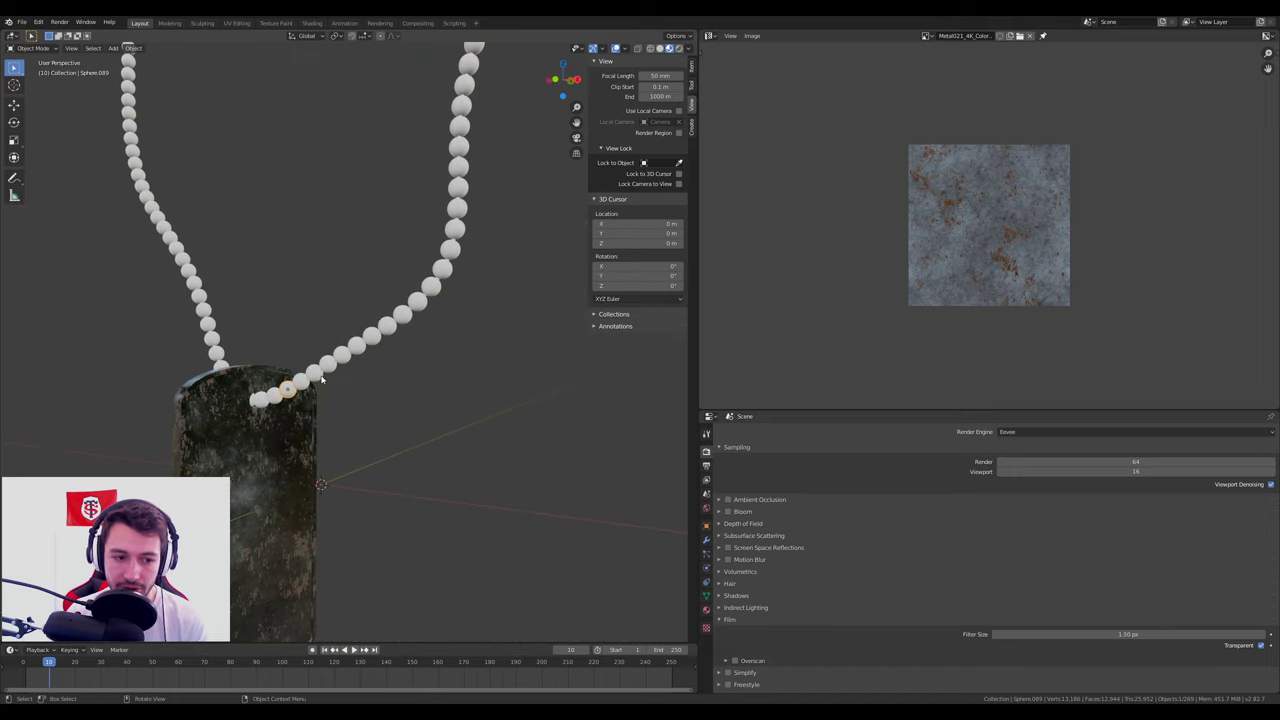
middle_click_drag(405, 415, 430, 430)
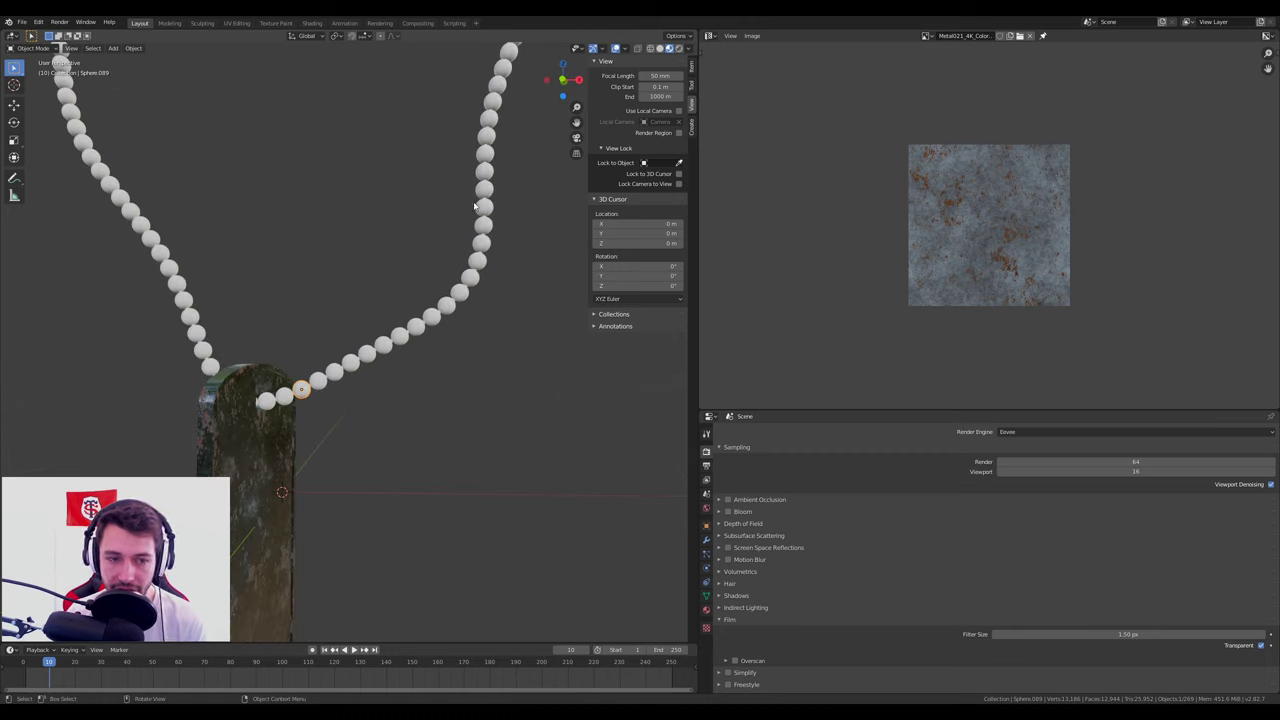
left_click(706, 609)
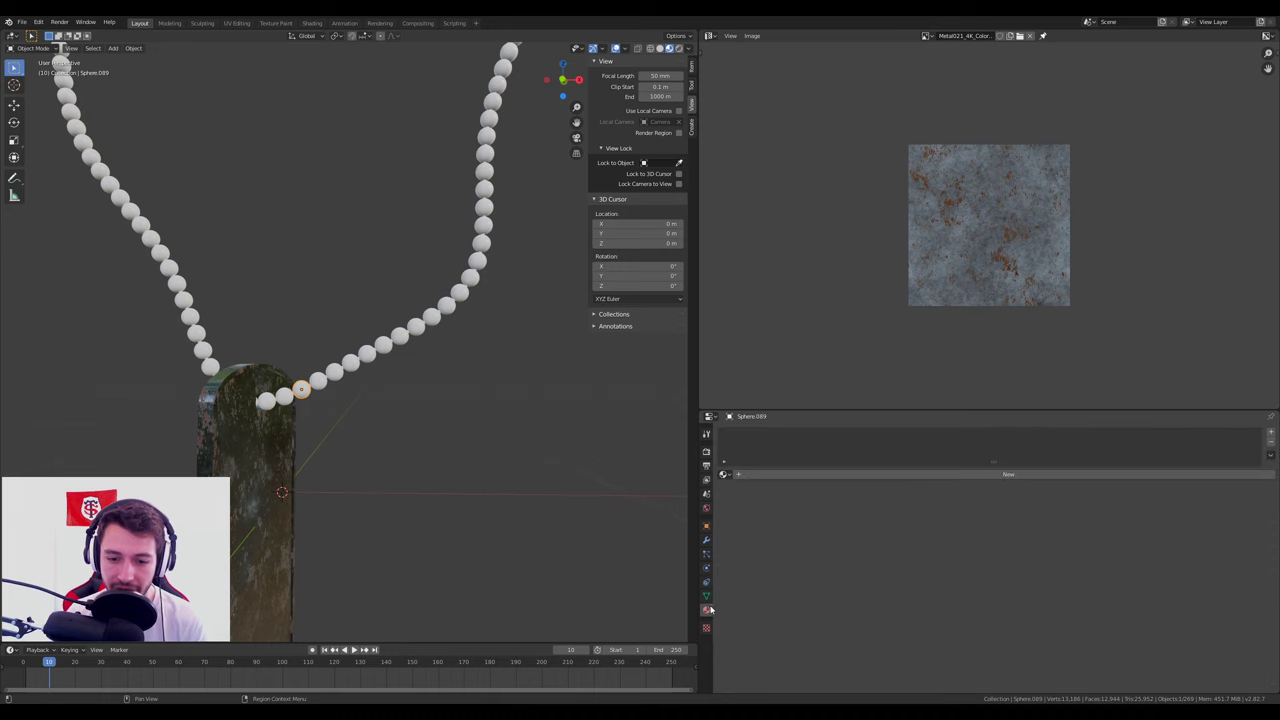
left_click(729, 474)
left_click(748, 499)
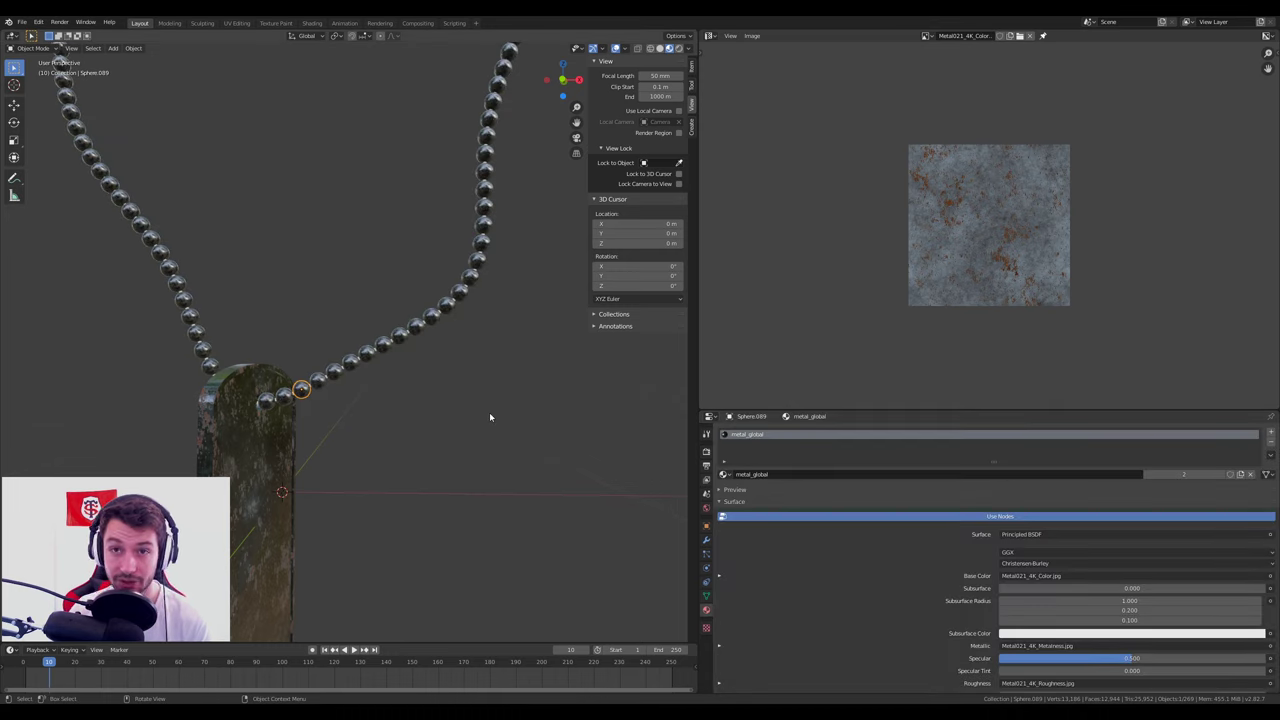
Select further beads, then the rod threaded through them, and browse existing materials for it.
scroll(370, 390, "up", 3)
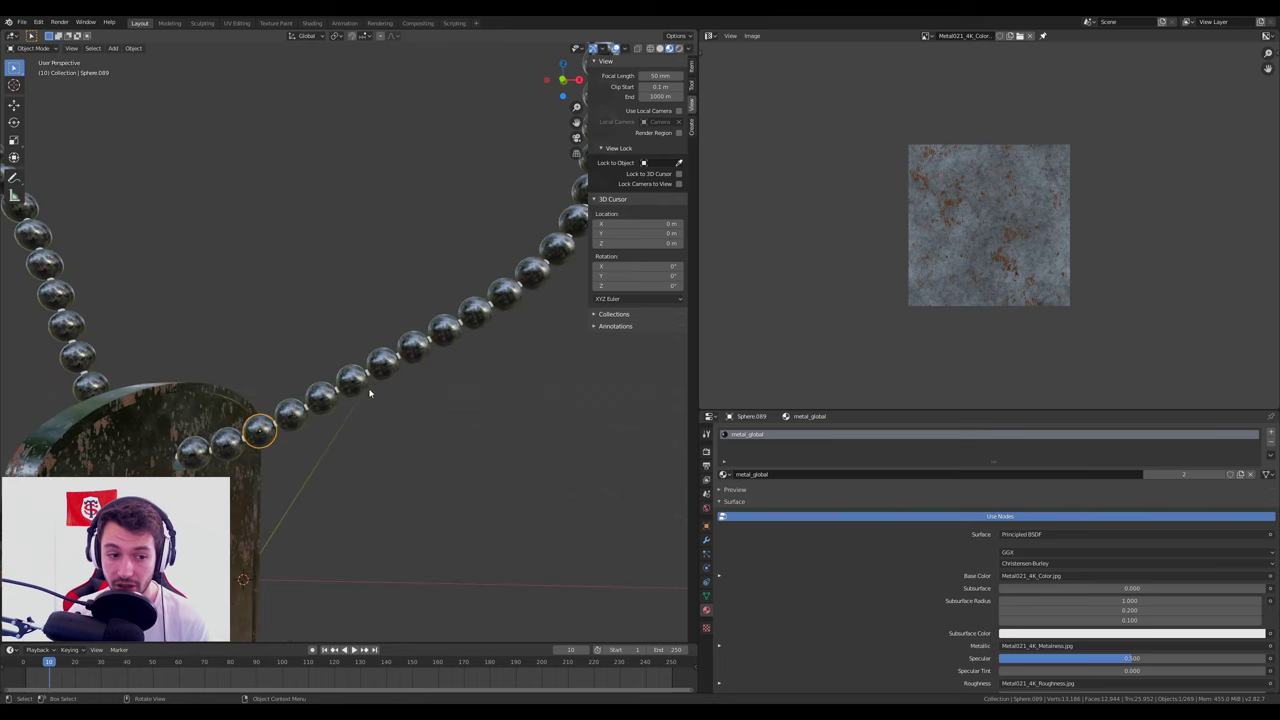
scroll(370, 390, "up", 3)
scroll(352, 386, "up", 4)
scroll(270, 375, "down", 2)
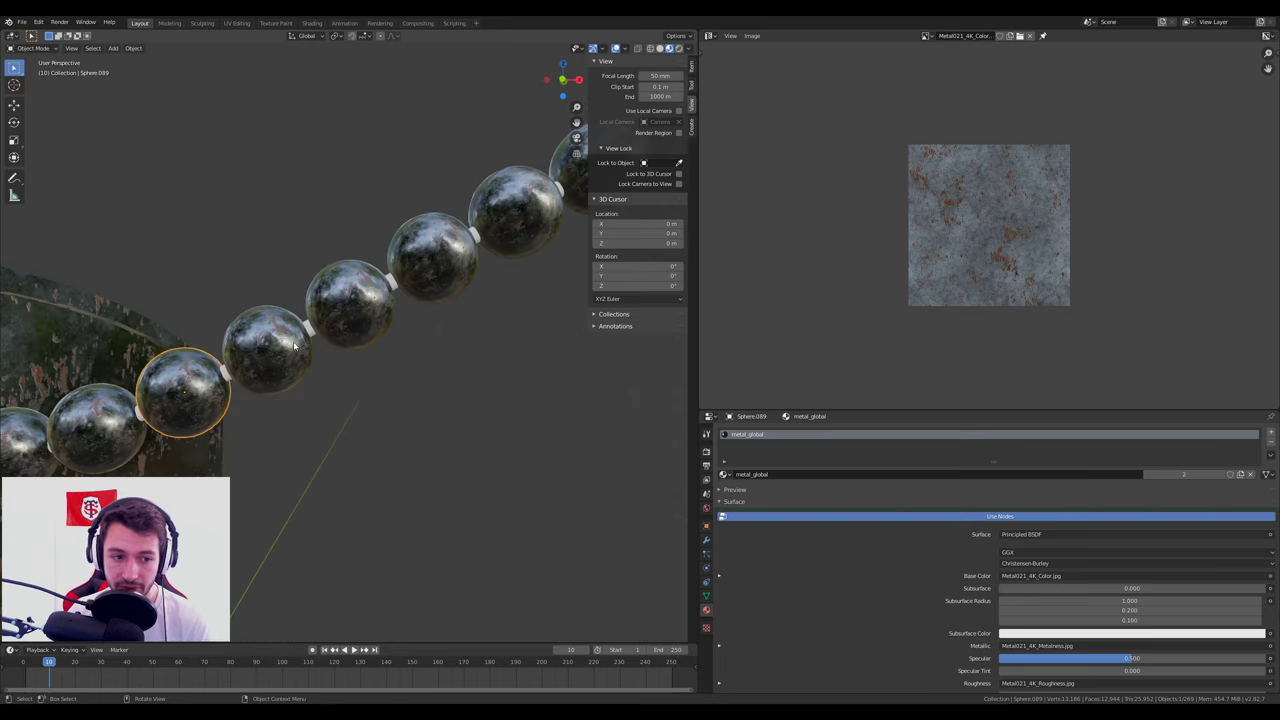
left_click(310, 332)
left_click(310, 331)
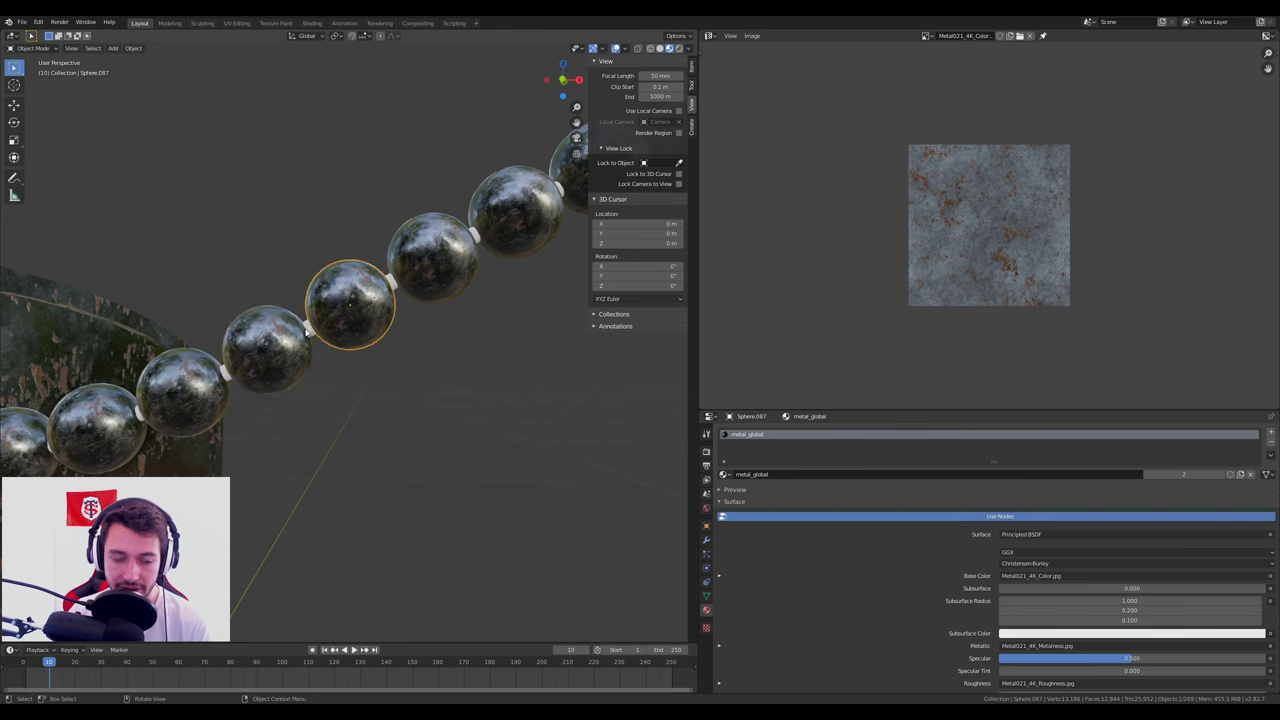
scroll(300, 328, "up", 2)
left_click(270, 313)
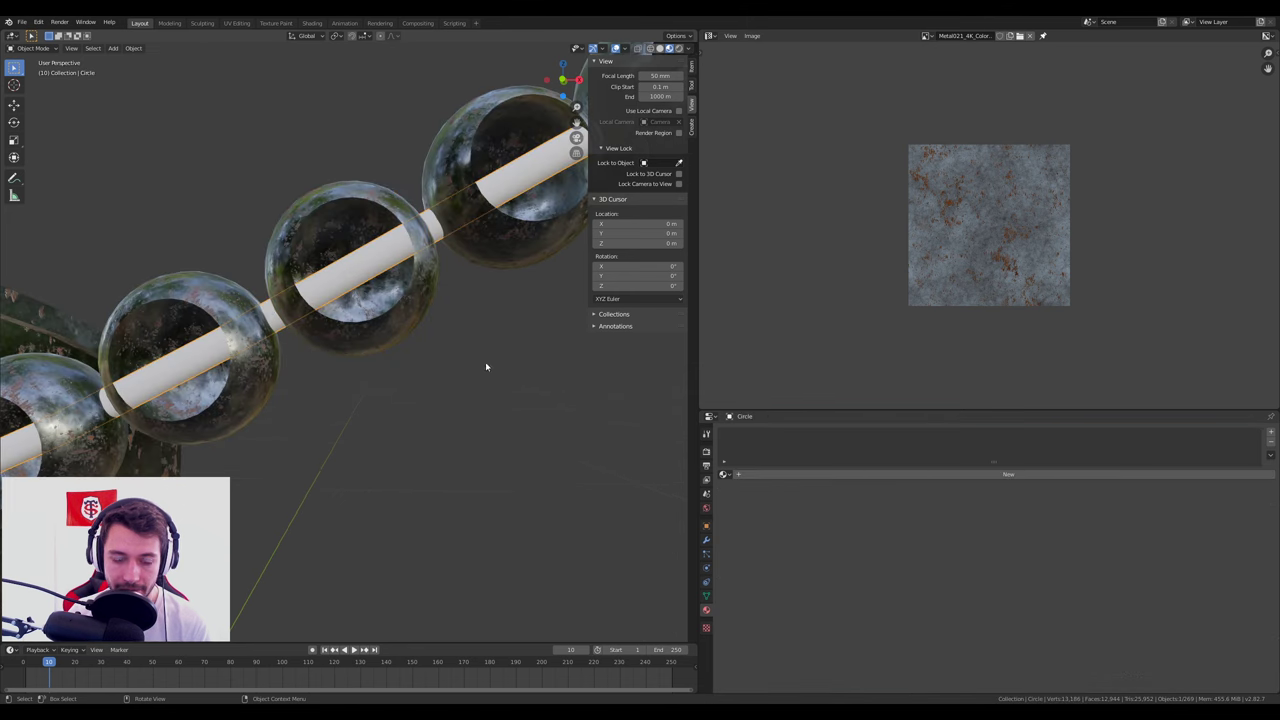
left_click(723, 474)
Assign metal_global to the rod and unwrap it with Smart UV Project.
left_click(742, 499)
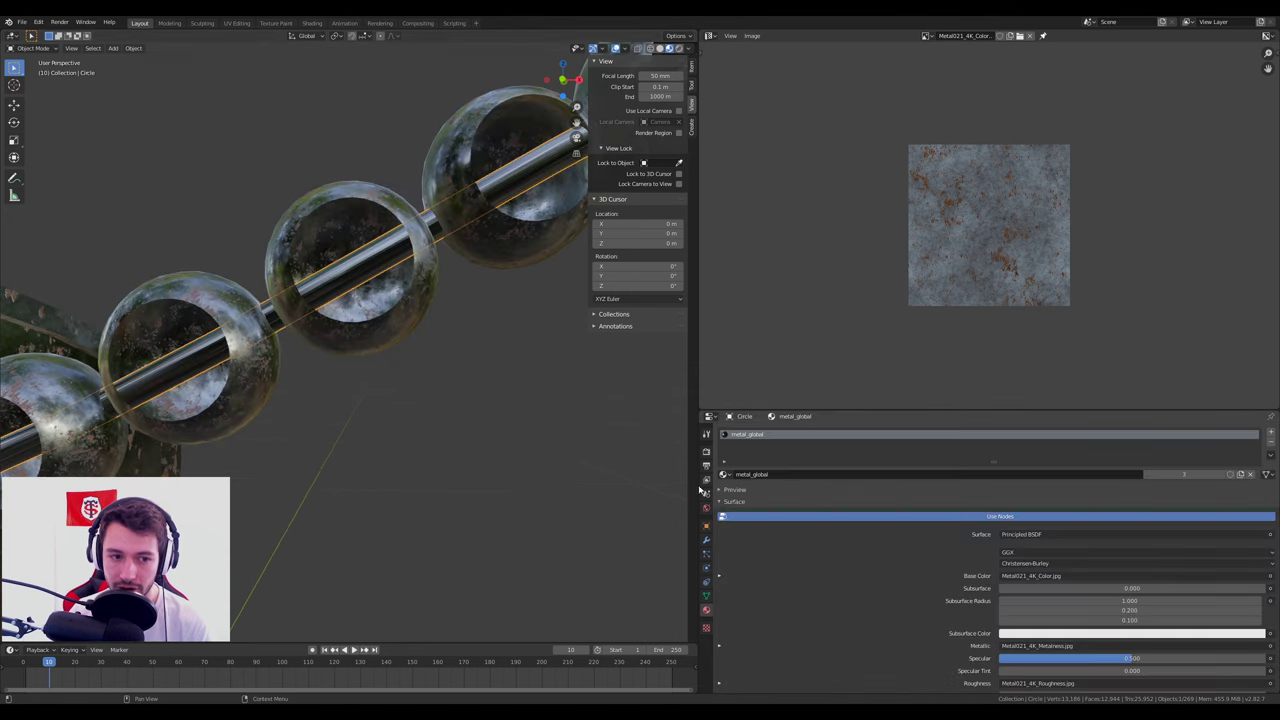
scroll(437, 420, "down", 3)
scroll(376, 316, "up", 2)
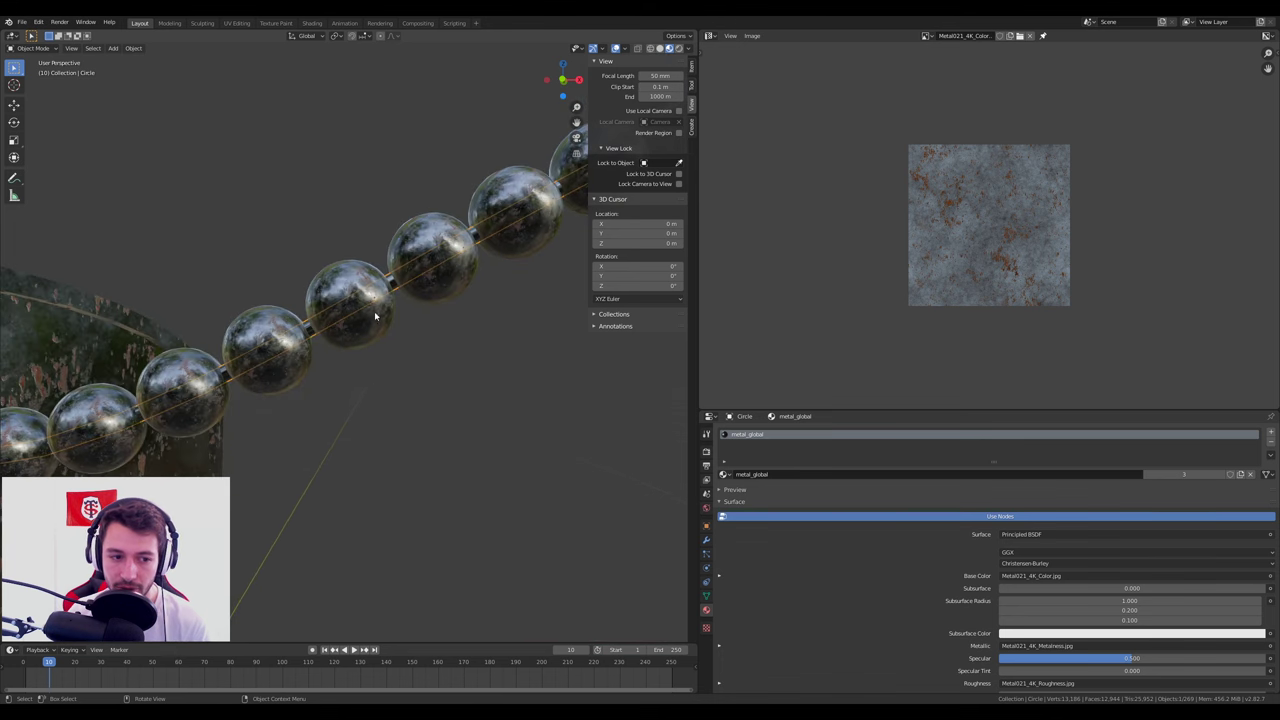
key("Tab")
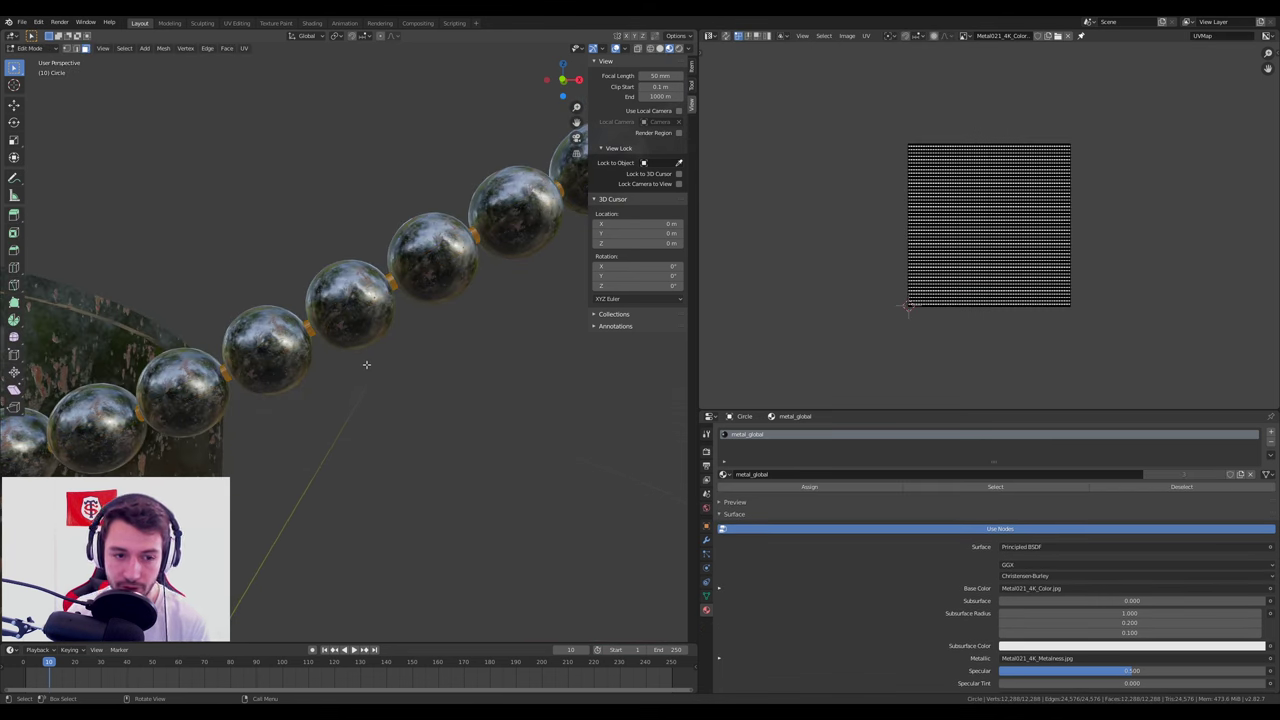
key("u")
left_click(366, 366)
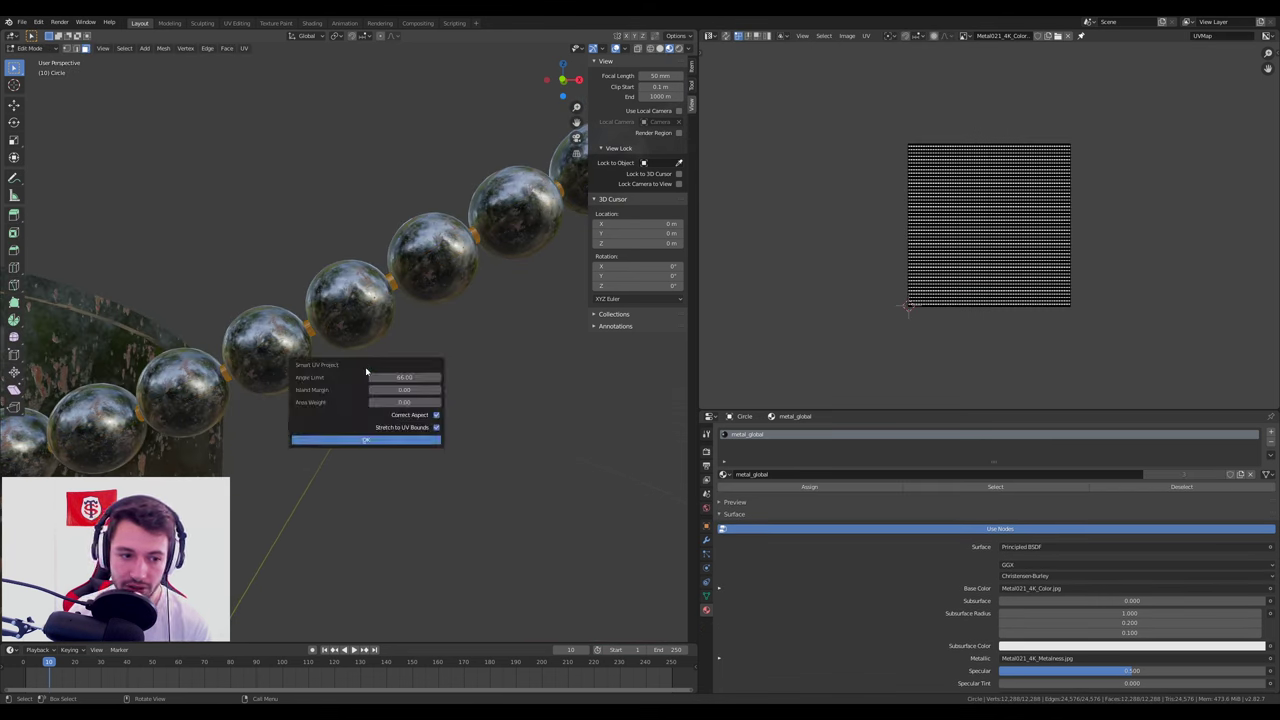
left_click(366, 438)
Scale the rod's UV islands up twice so the metal texture tiles finer.
key("a")
key("s")
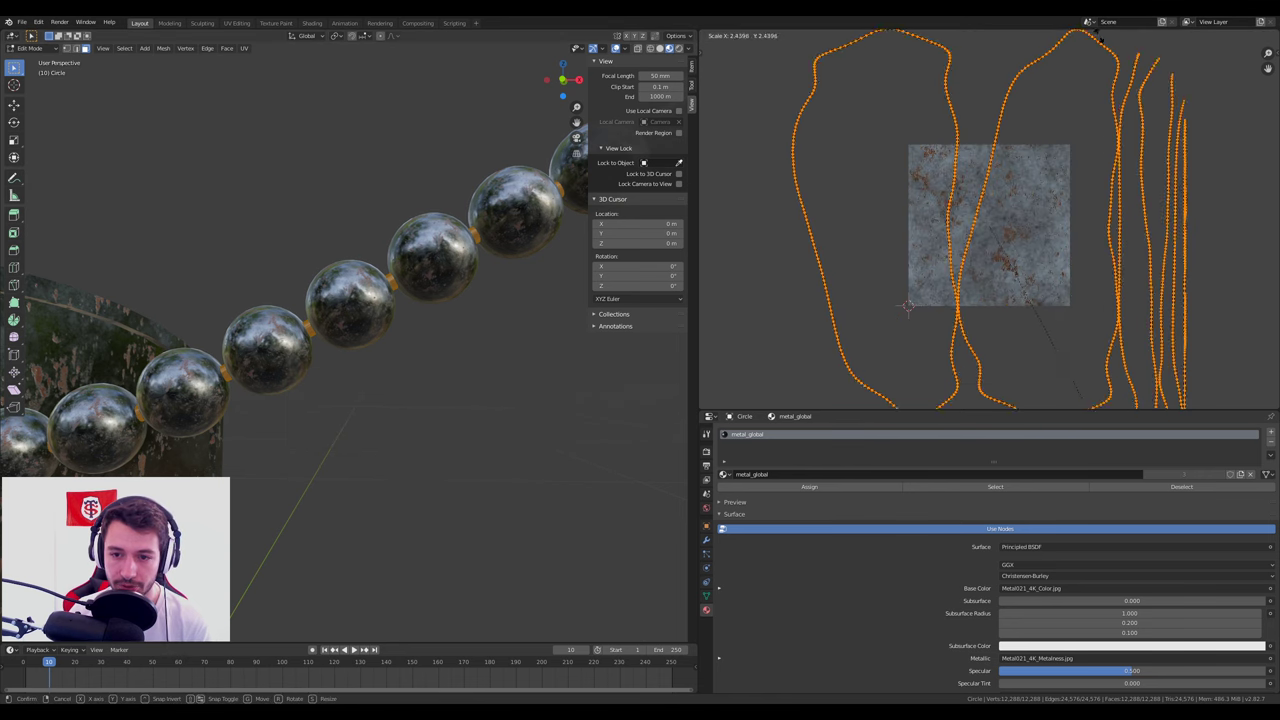
left_click(1097, 32)
key("Tab")
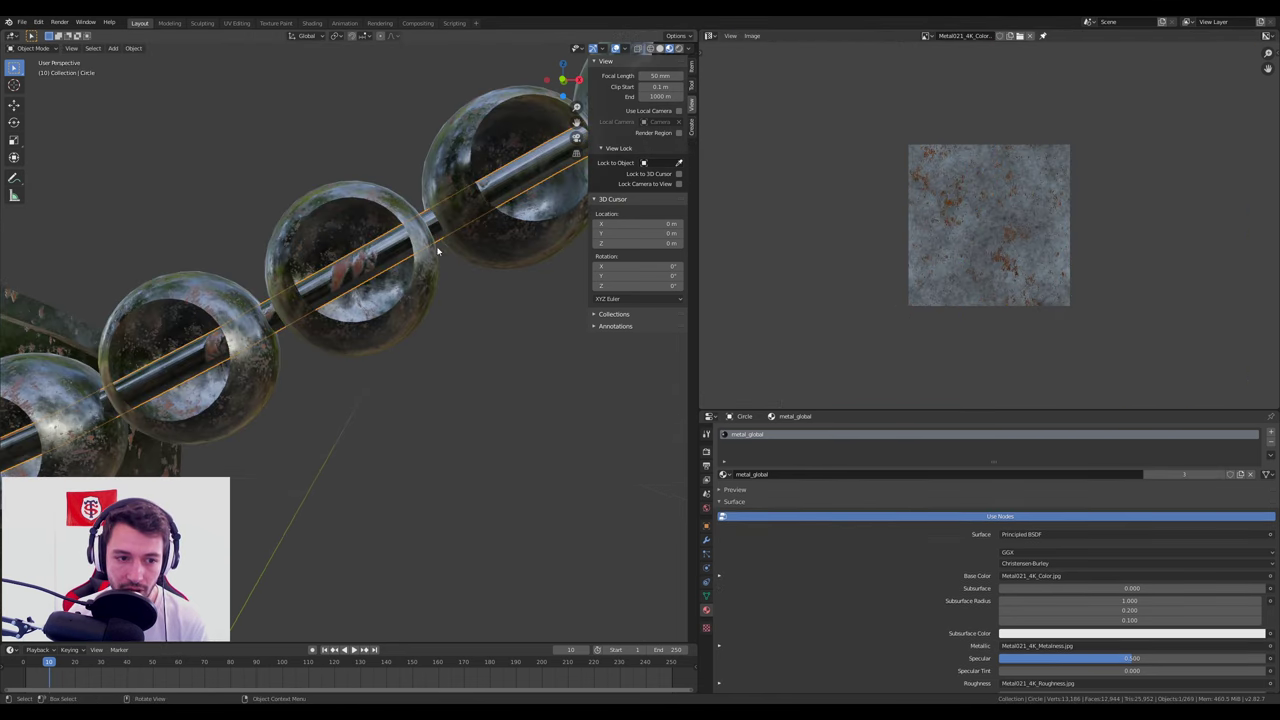
mouse_move(437, 251)
middle_mouse_down()
mouse_move(395, 303)
mouse_move(485, 311)
middle_mouse_up()
key("Tab")
key("s")
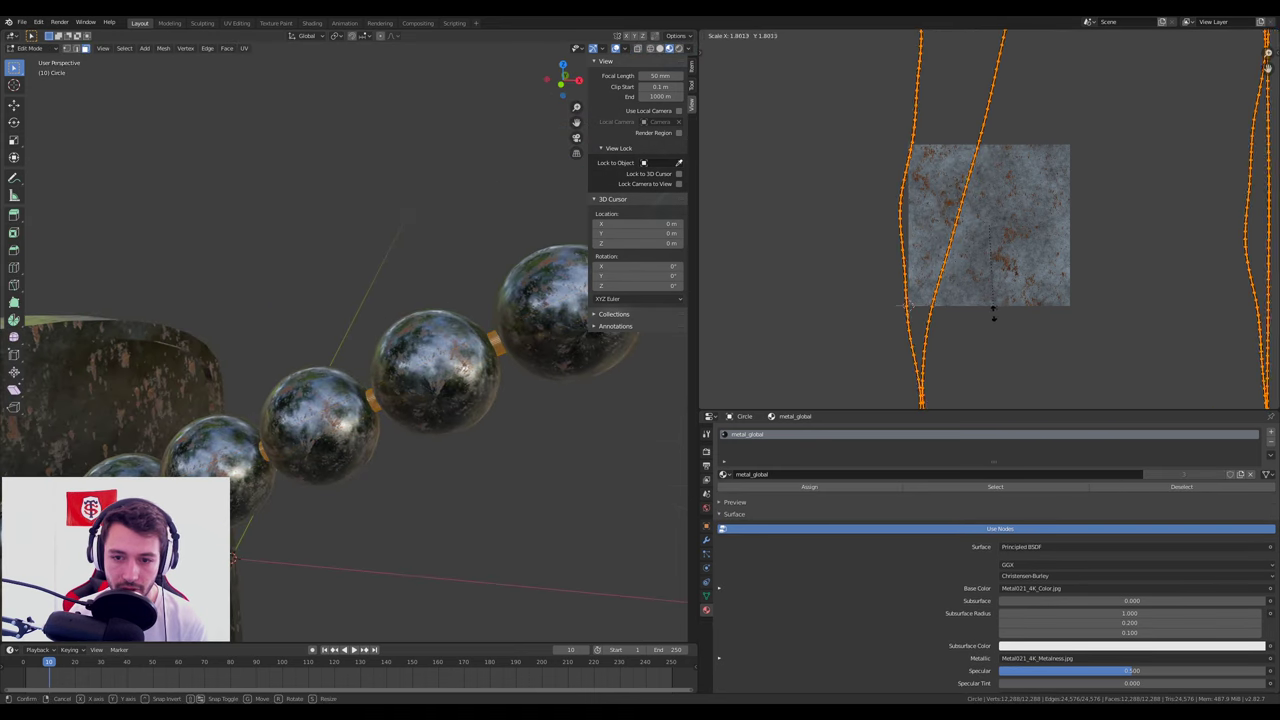
left_click(993, 313)
key("Tab")
mouse_move(440, 380)
middle_mouse_down()
mouse_move(497, 398)
mouse_move(417, 363)
mouse_move(406, 267)
mouse_move(397, 316)
middle_mouse_up()
Re-unwrap a chain bead with Project From View from the Numpad 1 front view.
left_click(406, 267)
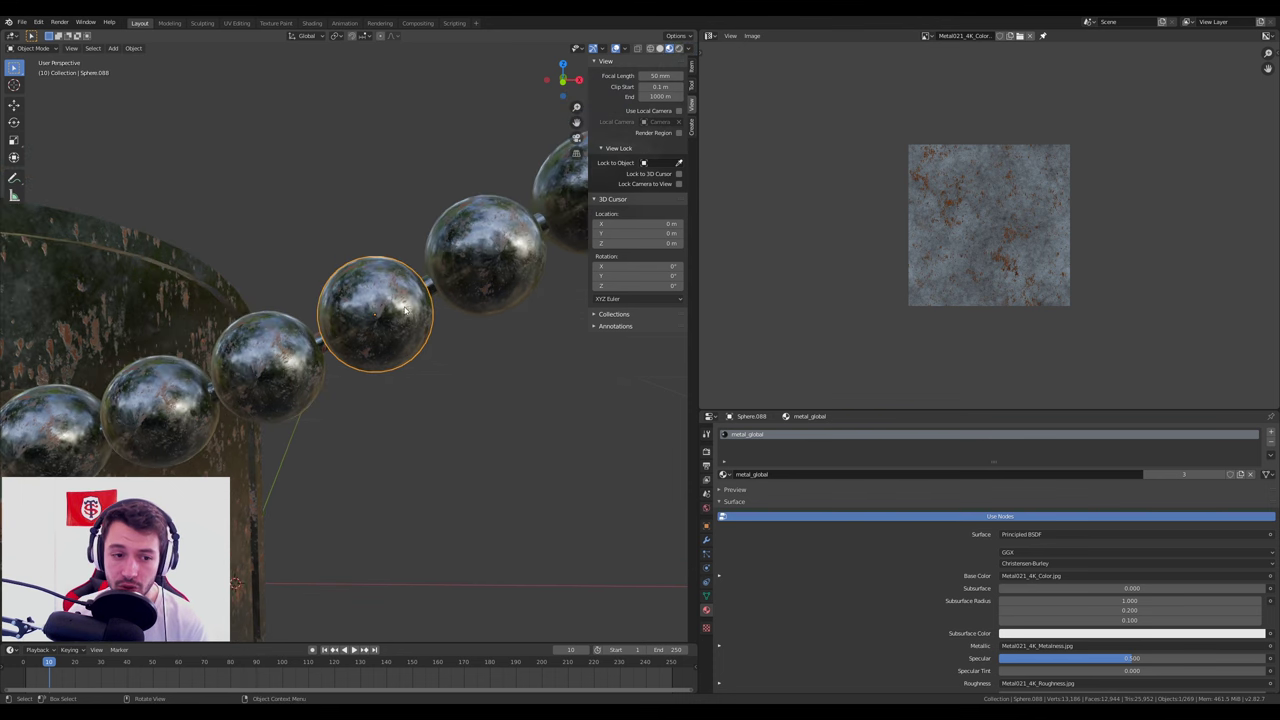
key("Tab")
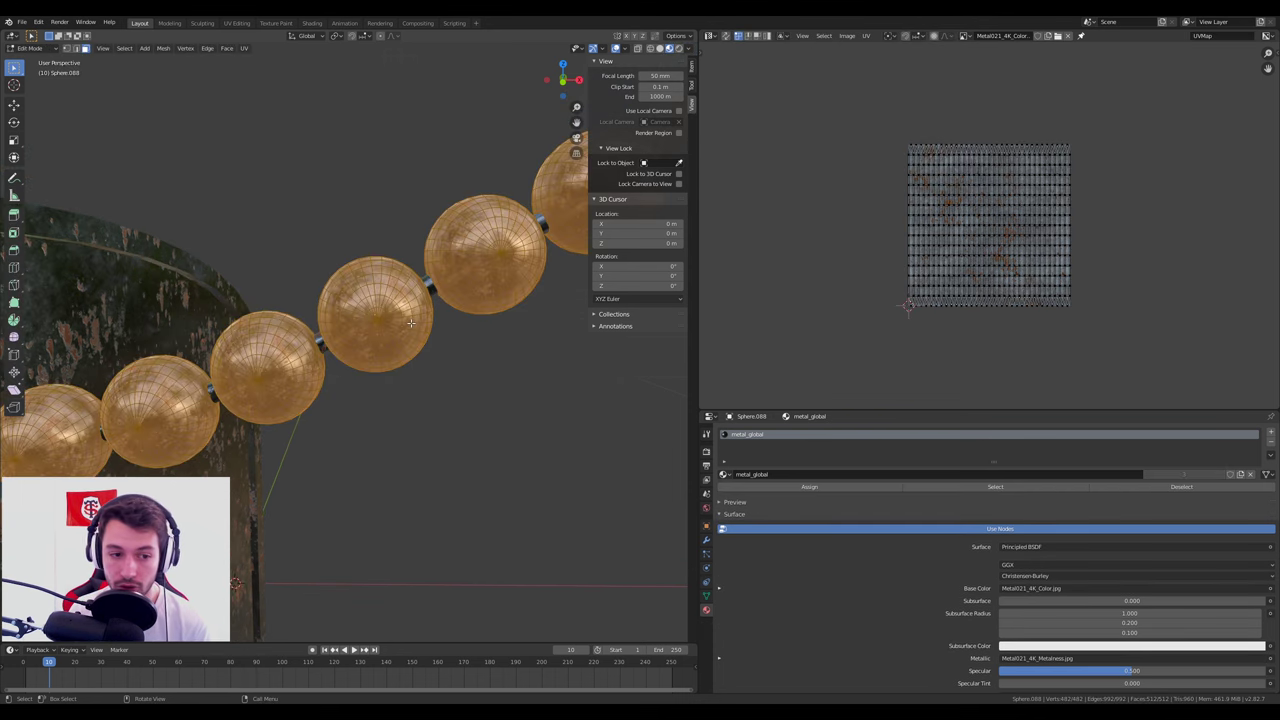
key("KP_1")
key("u")
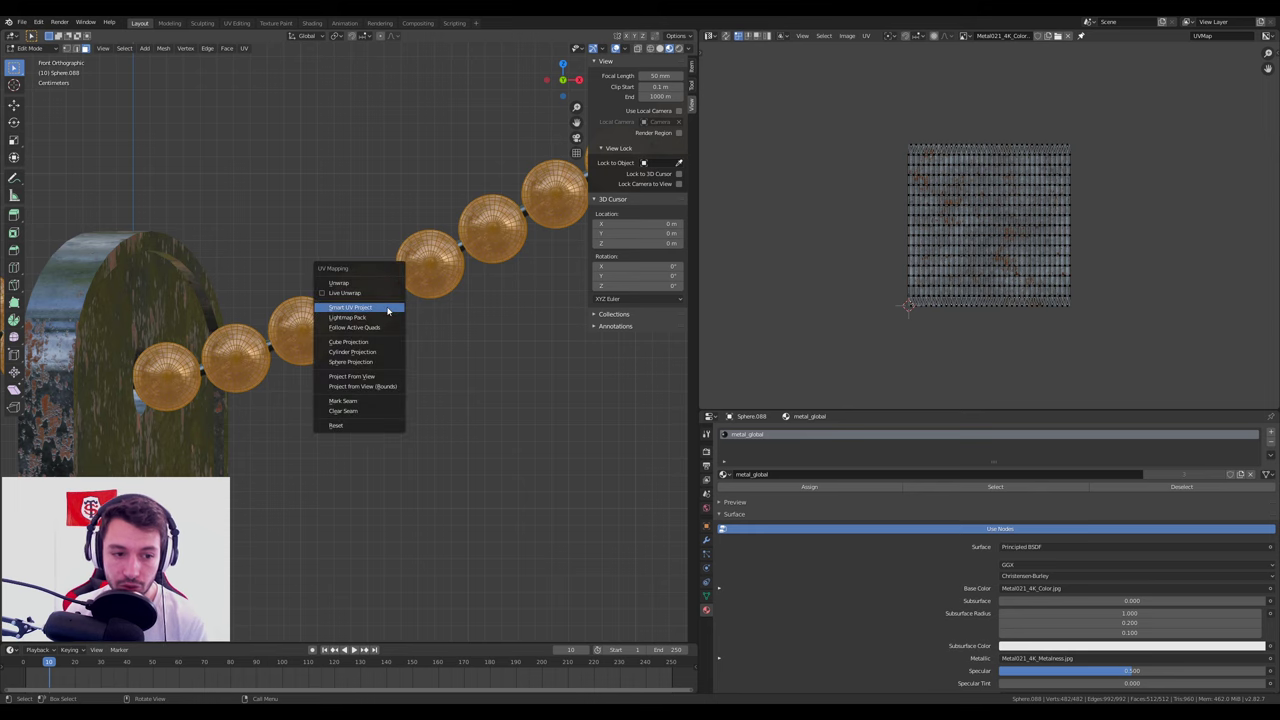
left_click(370, 375)
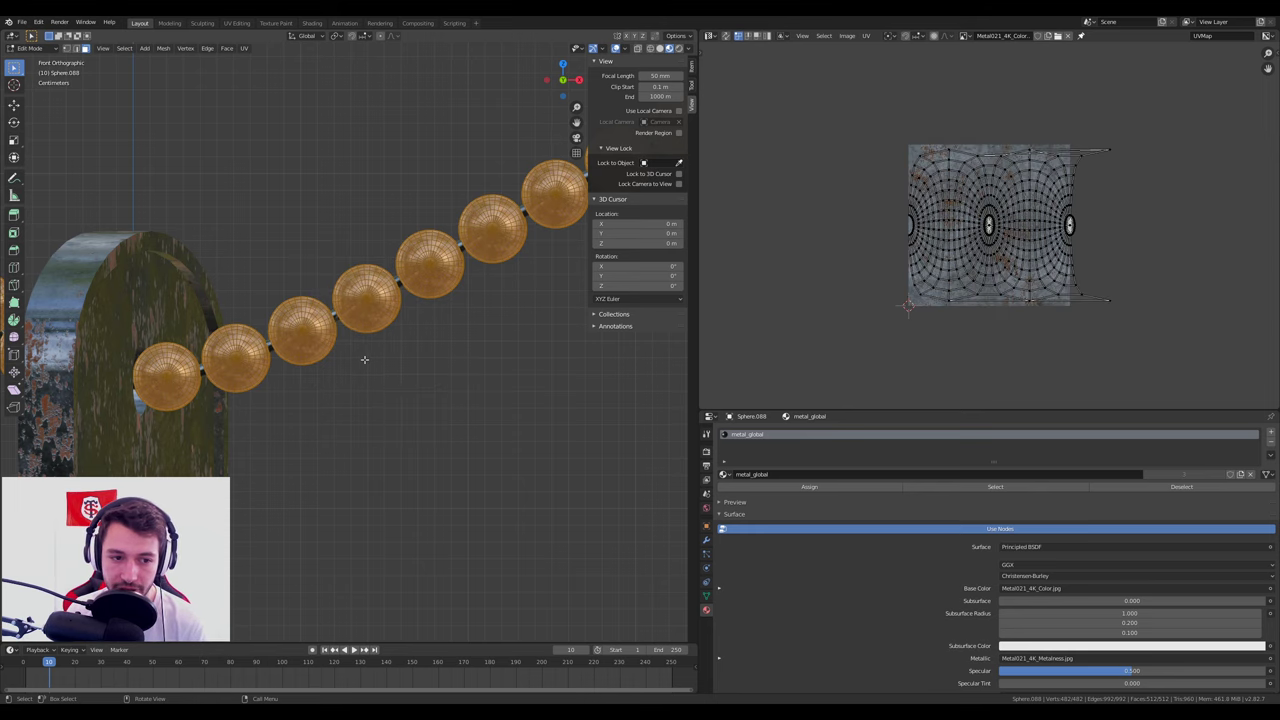
key("Tab")
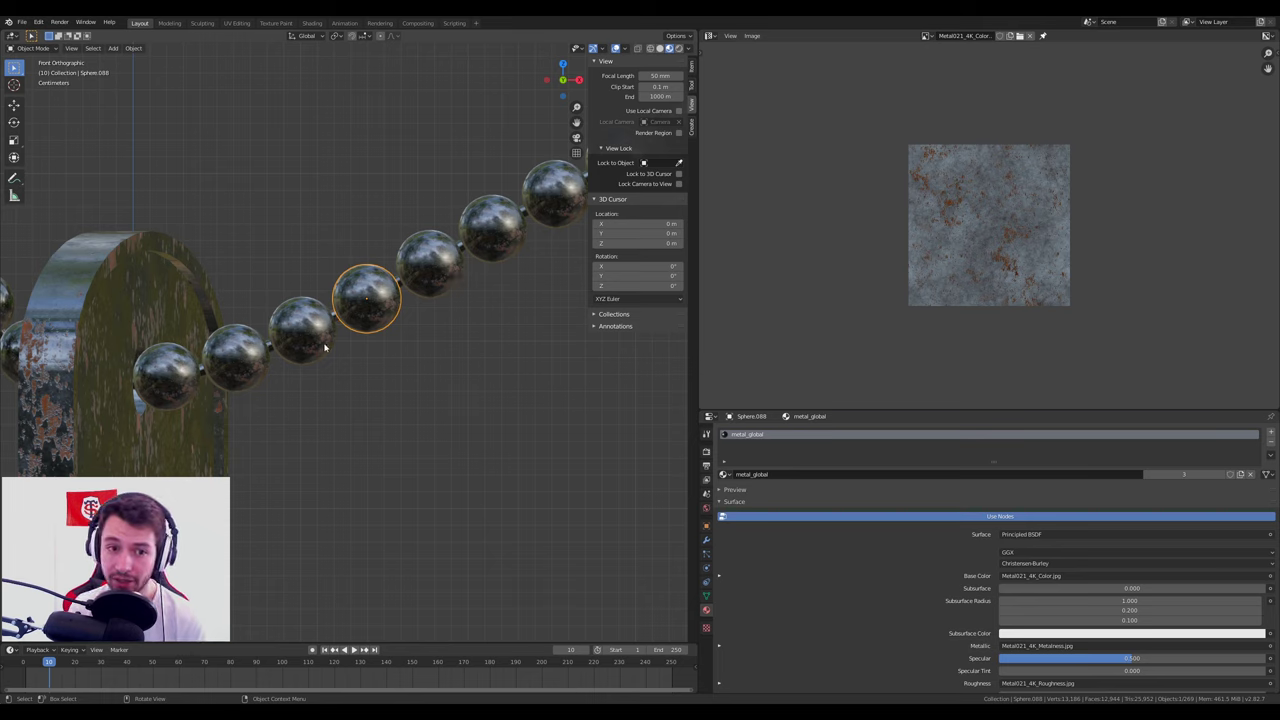
scroll(324, 347, "down", 4)
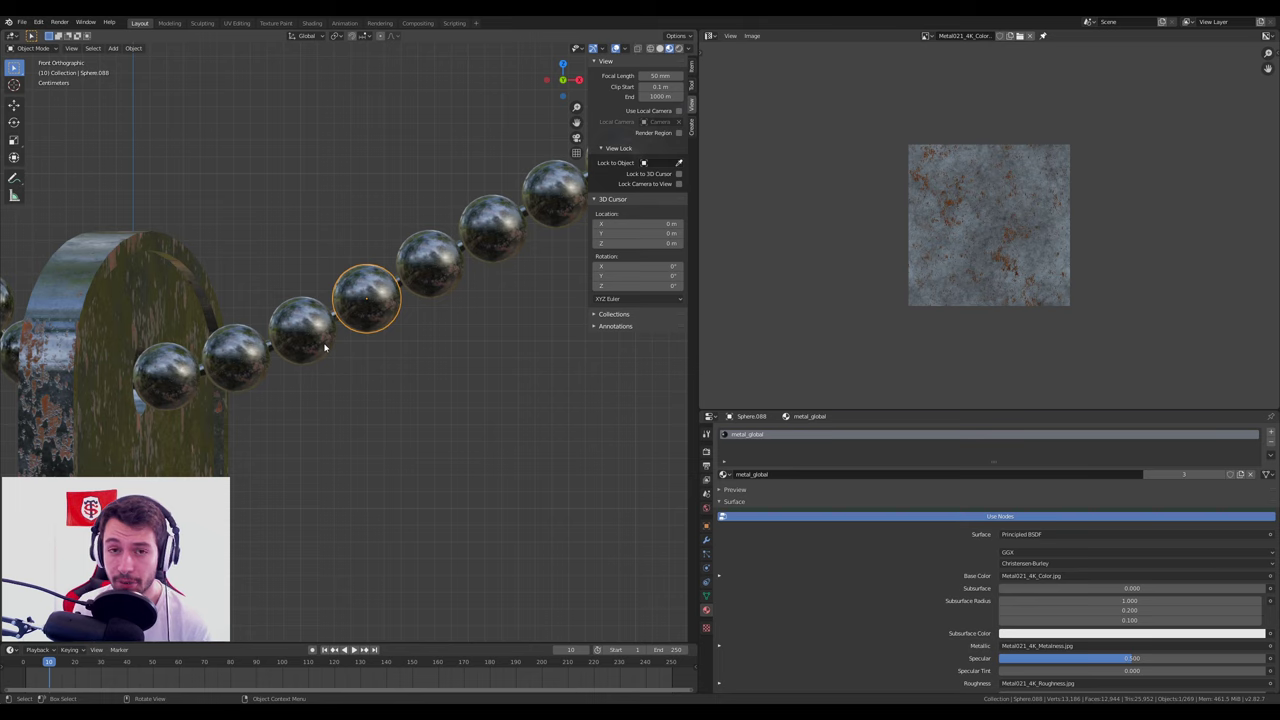
Make the dog tag's material single-user and rename it metal_gravure.
mouse_move(183, 398)
middle_mouse_down()
mouse_move(209, 410)
mouse_move(111, 225)
mouse_move(240, 272)
mouse_move(243, 337)
mouse_move(263, 291)
mouse_move(212, 344)
mouse_move(434, 289)
mouse_move(442, 350)
mouse_move(365, 366)
middle_mouse_up()
left_click(365, 366)
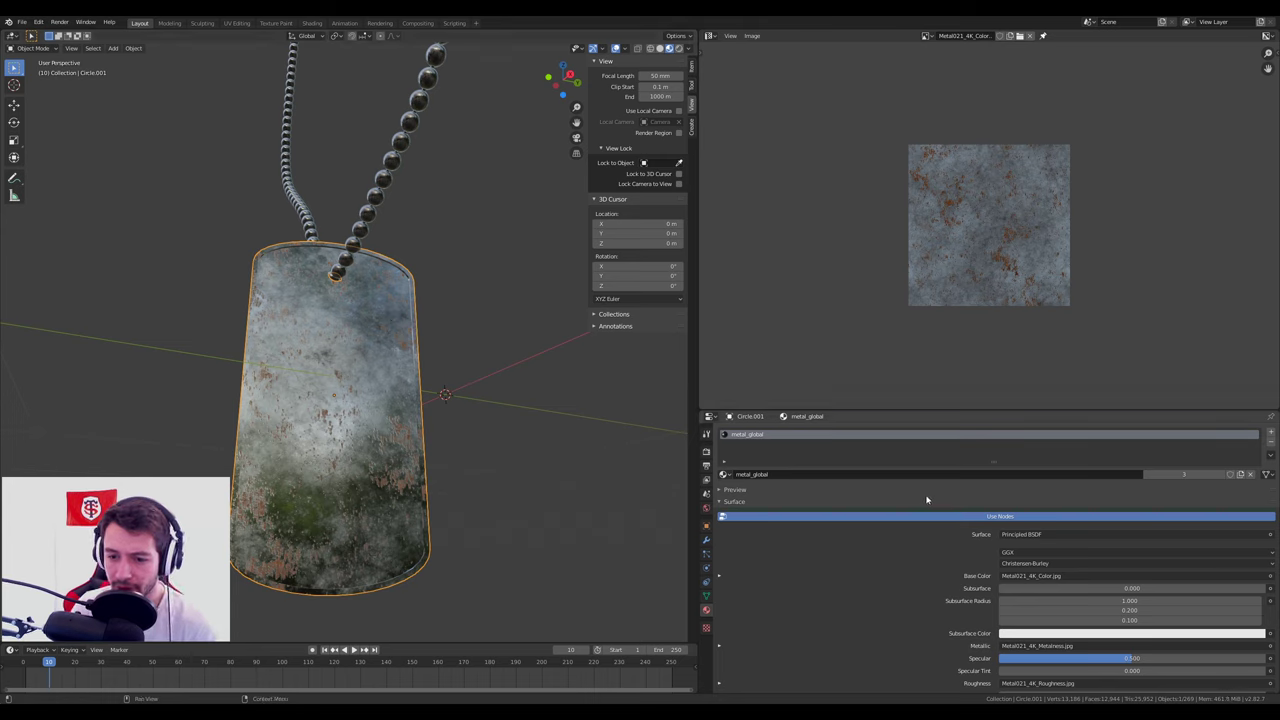
left_click(1171, 476)
double_click(811, 475)
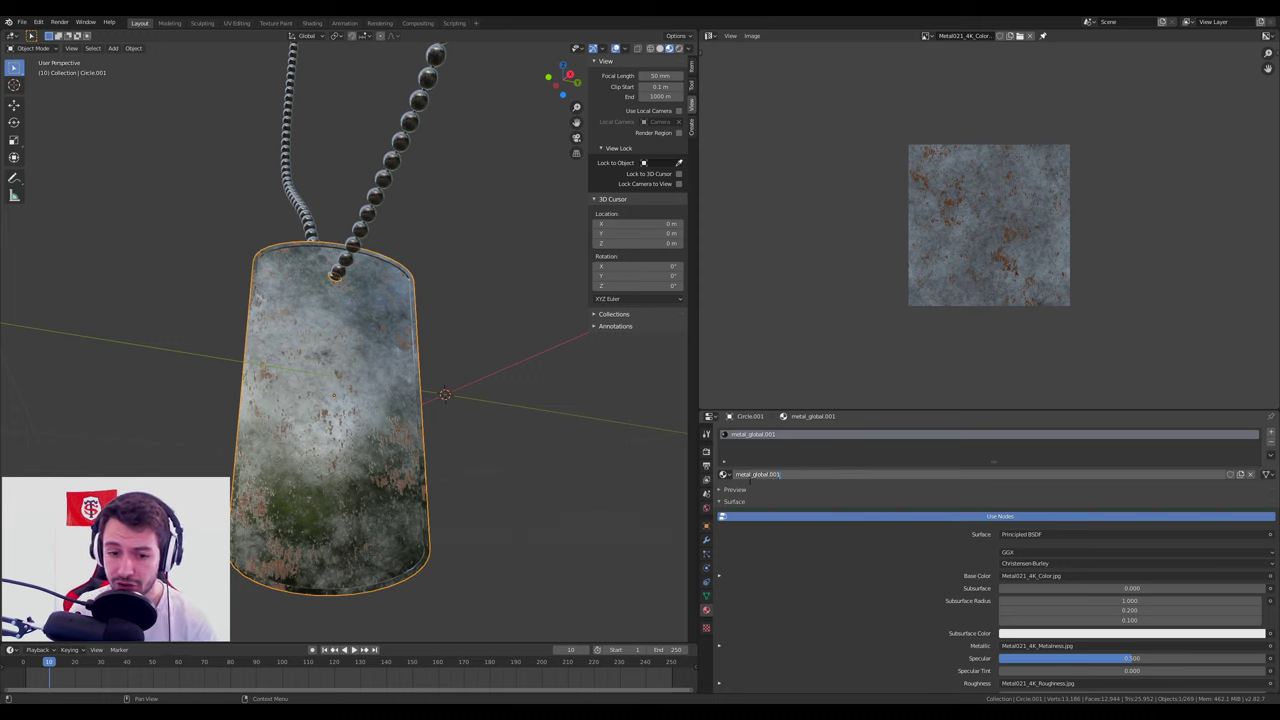
type("g")
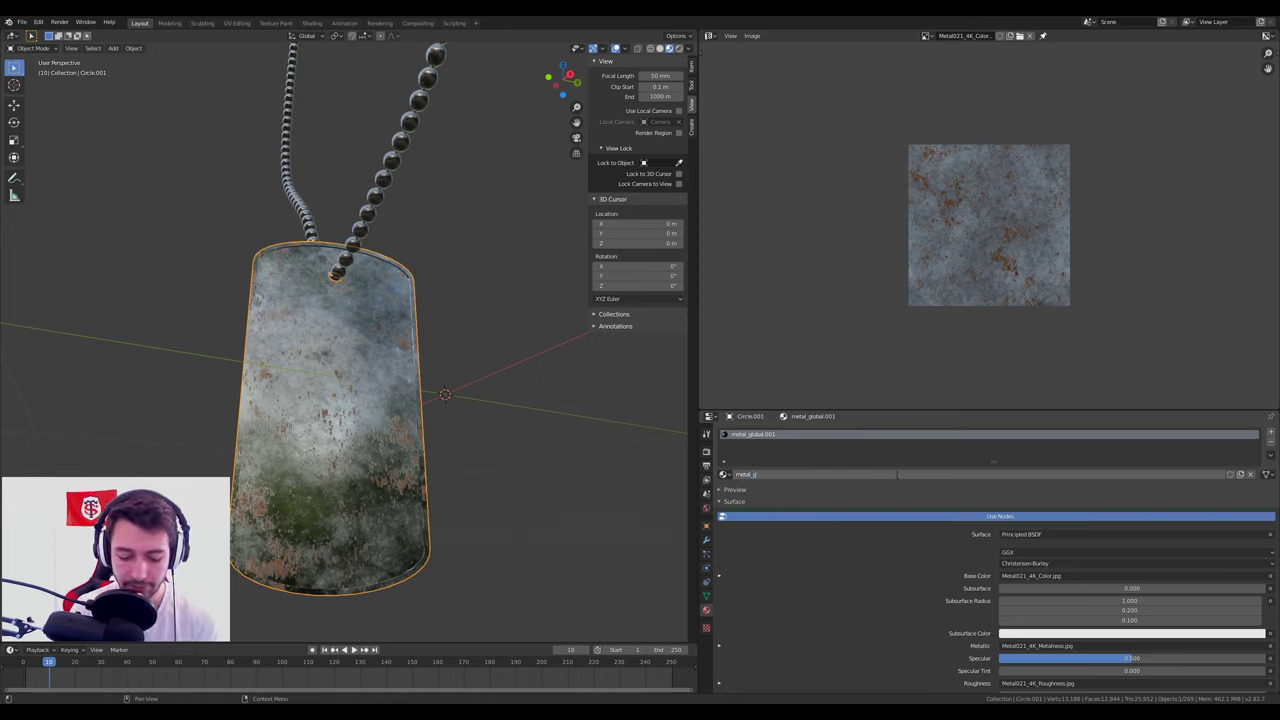
type("ravure")
key("Return")
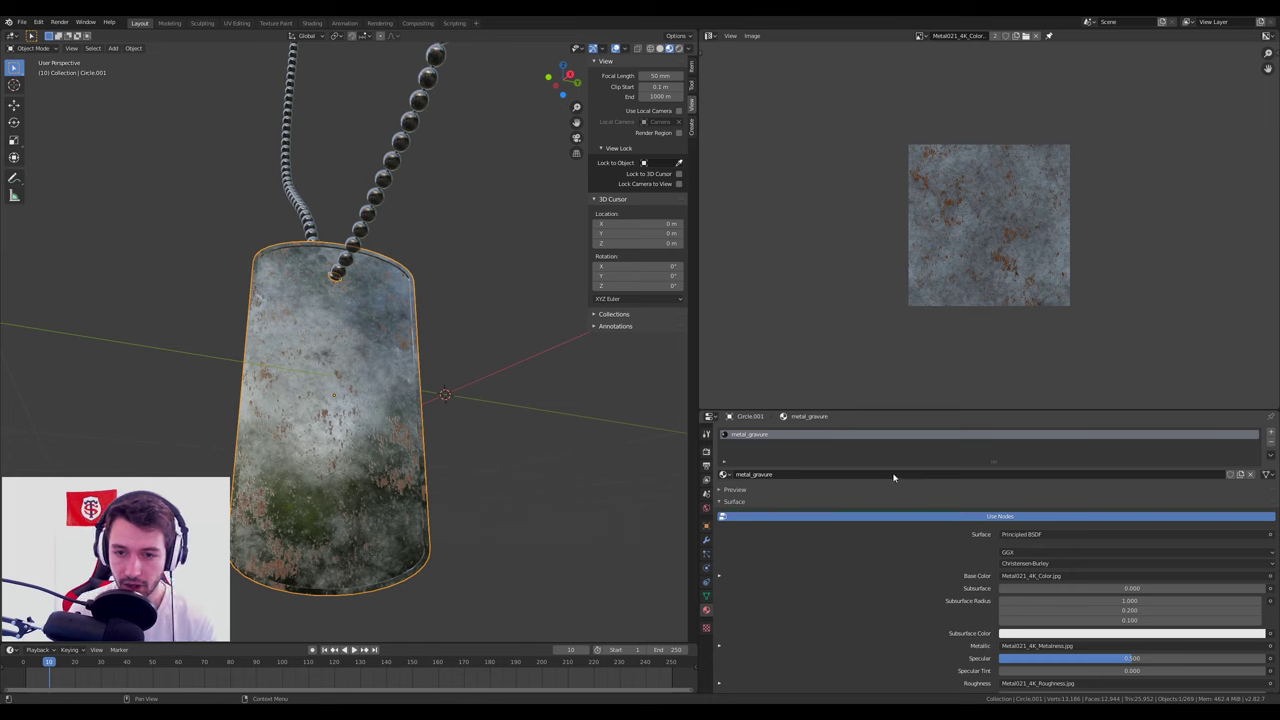
Switch the image panel to the Shader Editor and bring up the metal texture folder.
left_click(709, 35)
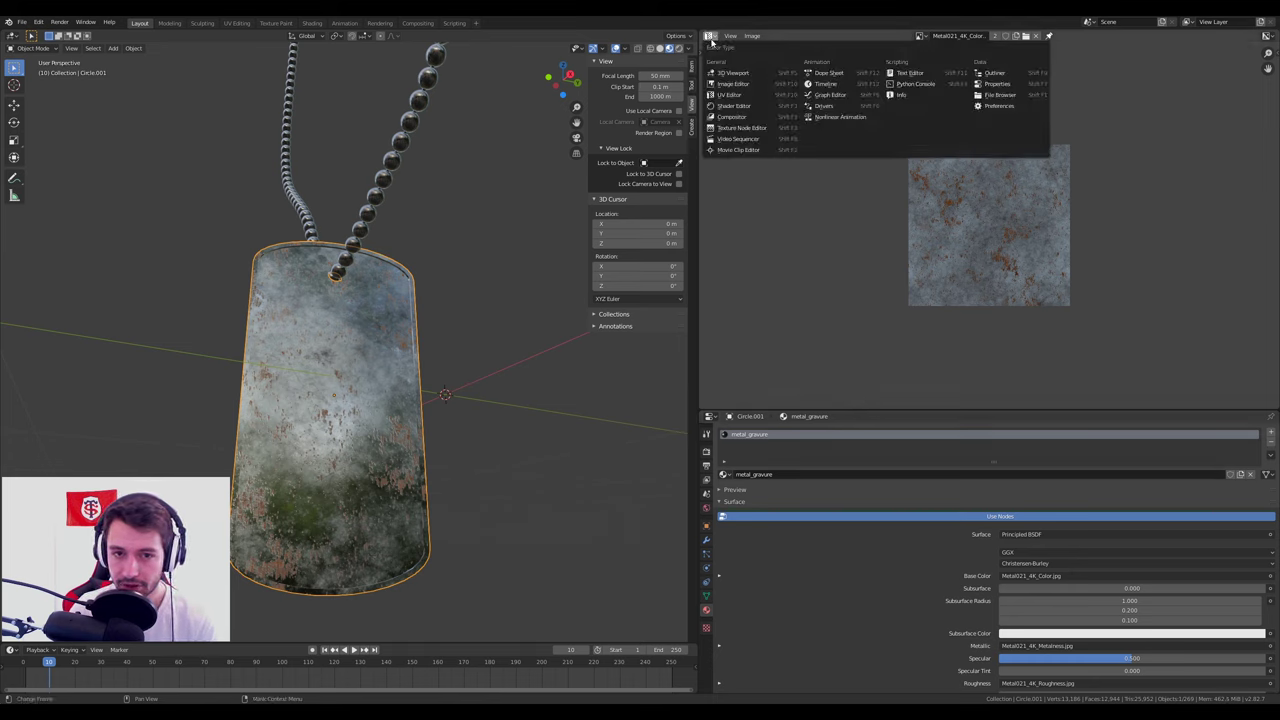
left_click(748, 100)
scroll(892, 268, "down", 2)
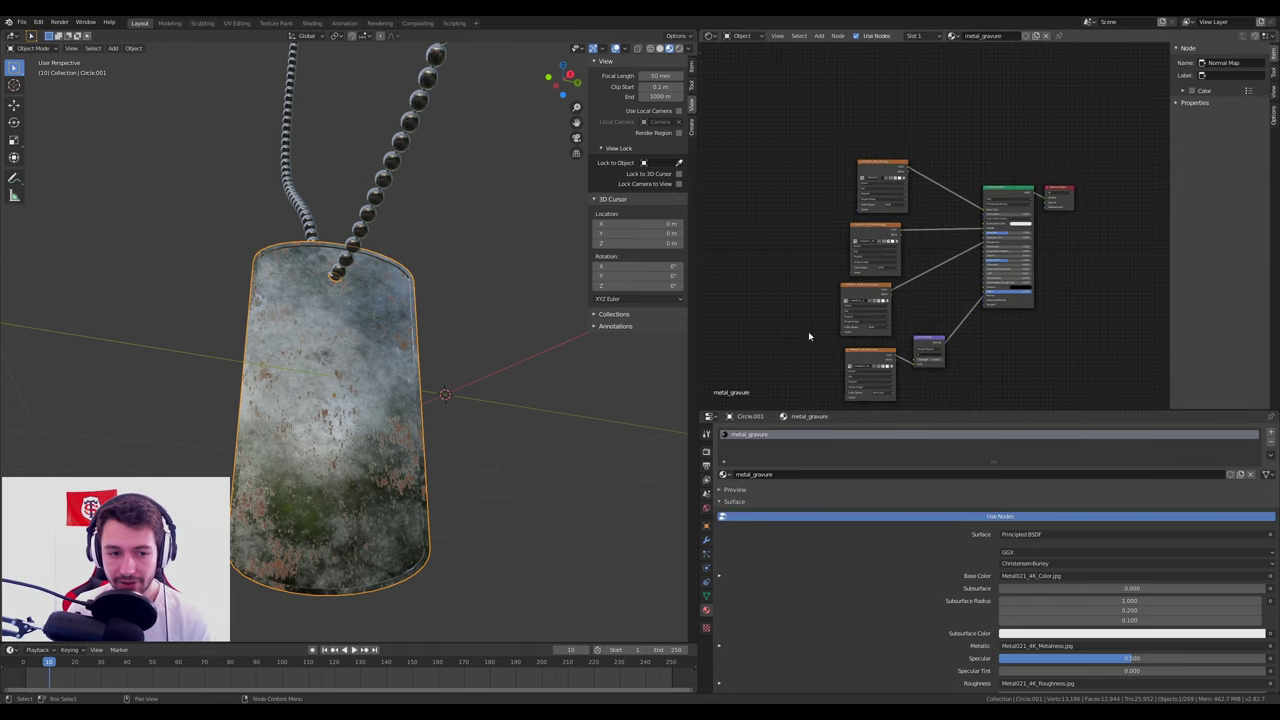
scroll(808, 331, "down", 1)
middle_click_drag(395, 280, 373, 268)
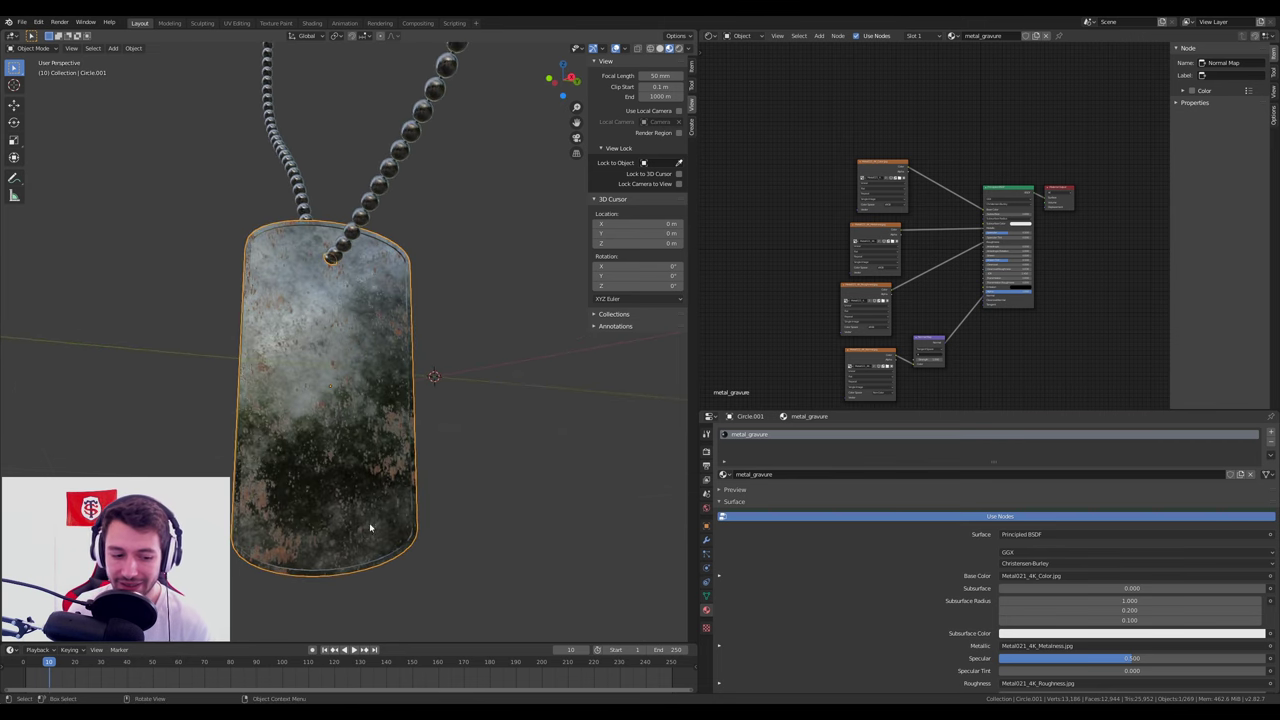
key("alt+Tab")
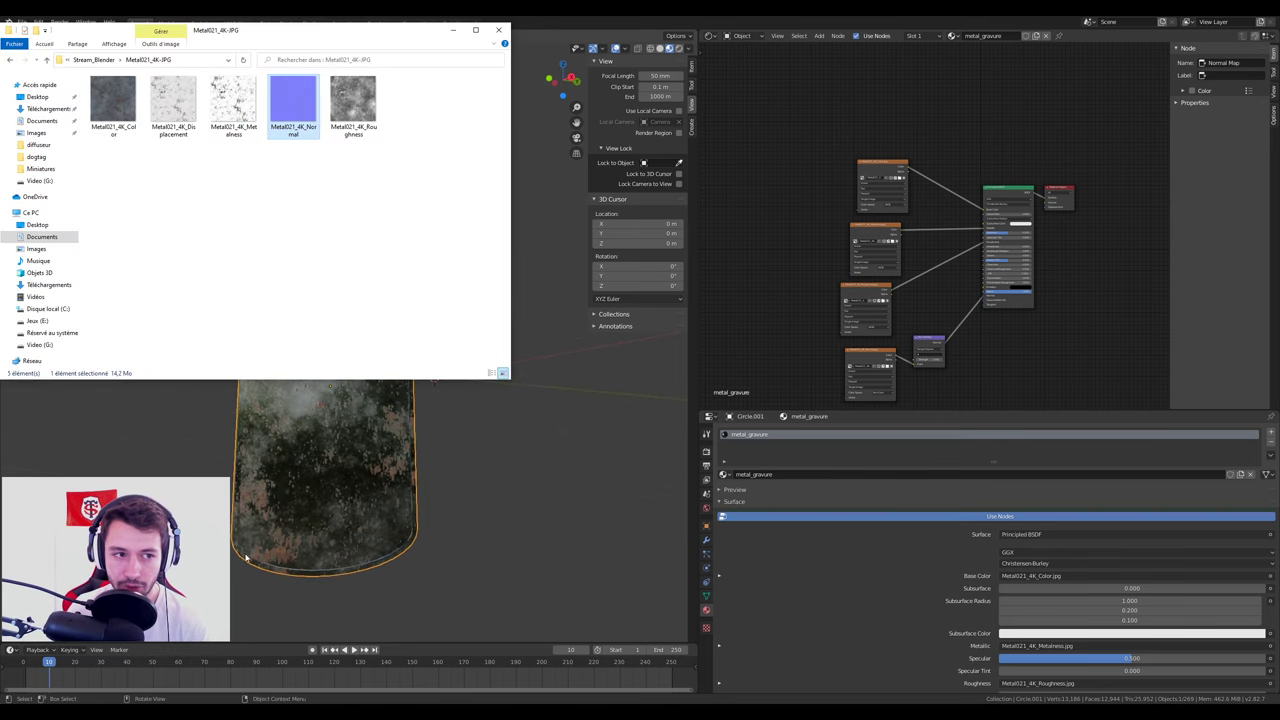
Find texte_alpha2.png in Documents > Cours3D > dogtag, preview it, and drag it into the Shader Editor.
left_click(95, 60)
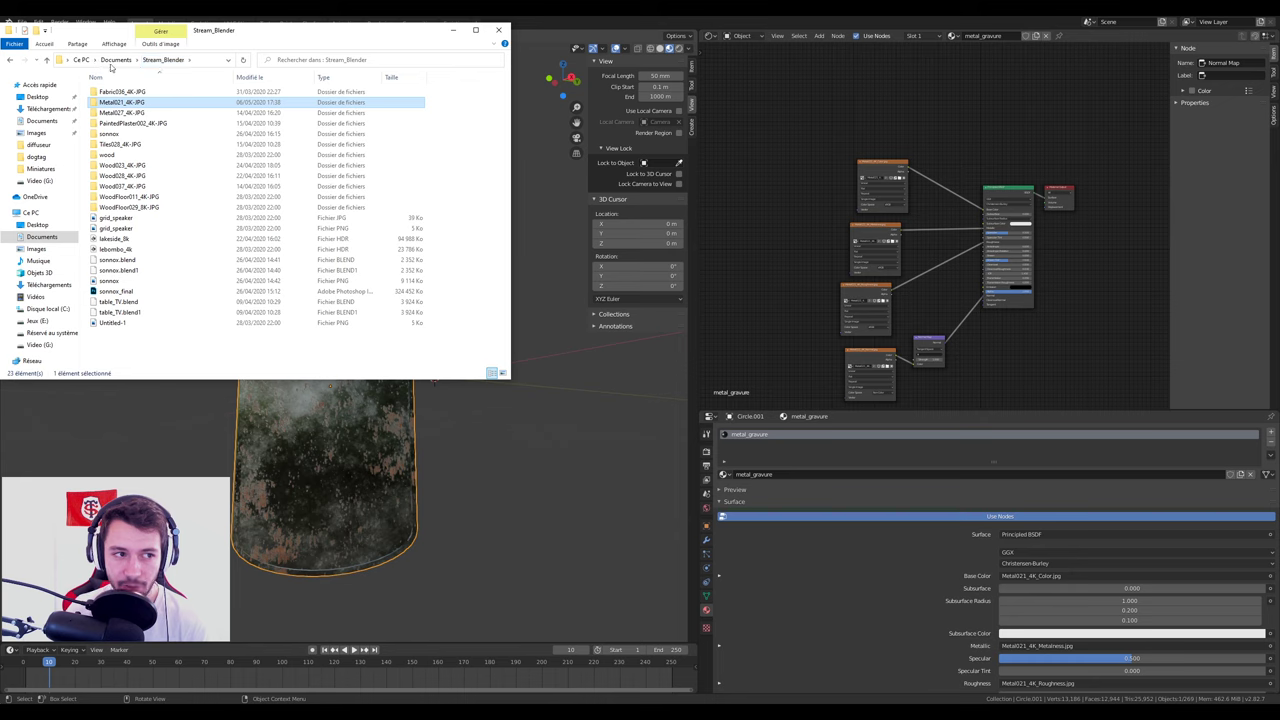
left_click(114, 60)
double_click(129, 134)
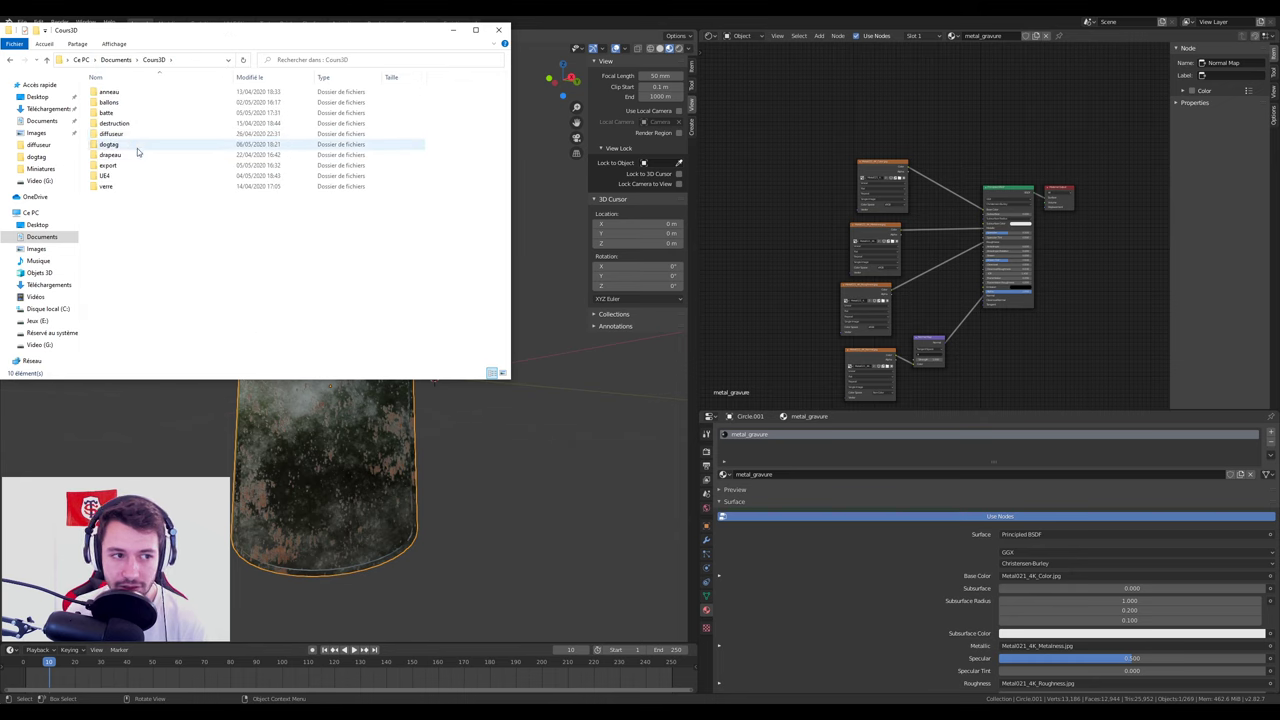
double_click(137, 148)
double_click(362, 128)
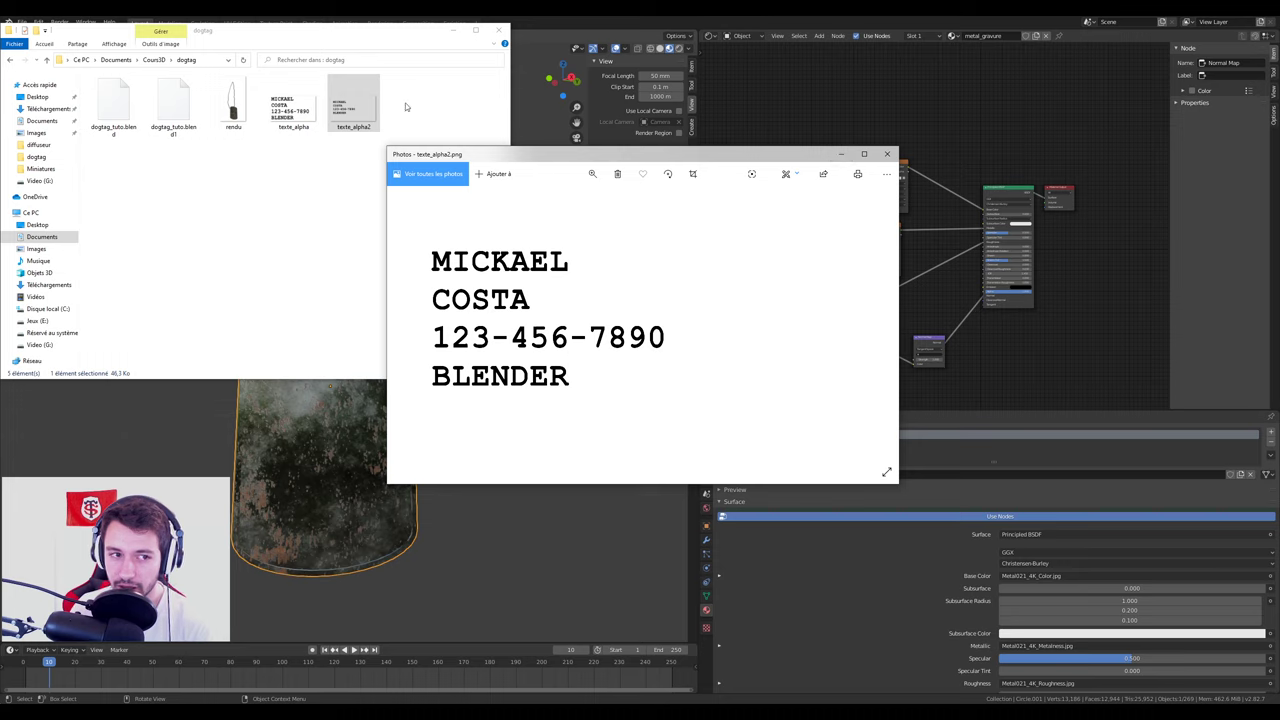
left_click(841, 156)
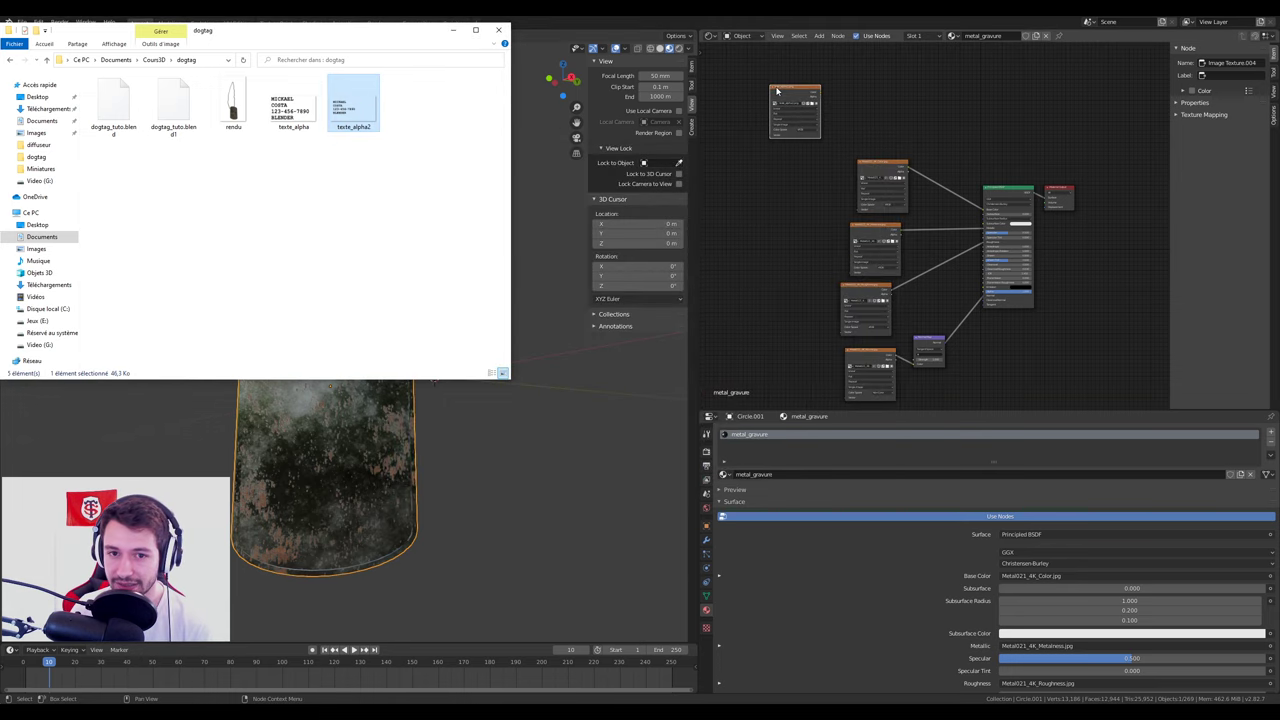
mouse_move(778, 95)
middle_mouse_down()
mouse_move(780, 173)
mouse_move(829, 203)
middle_mouse_up()
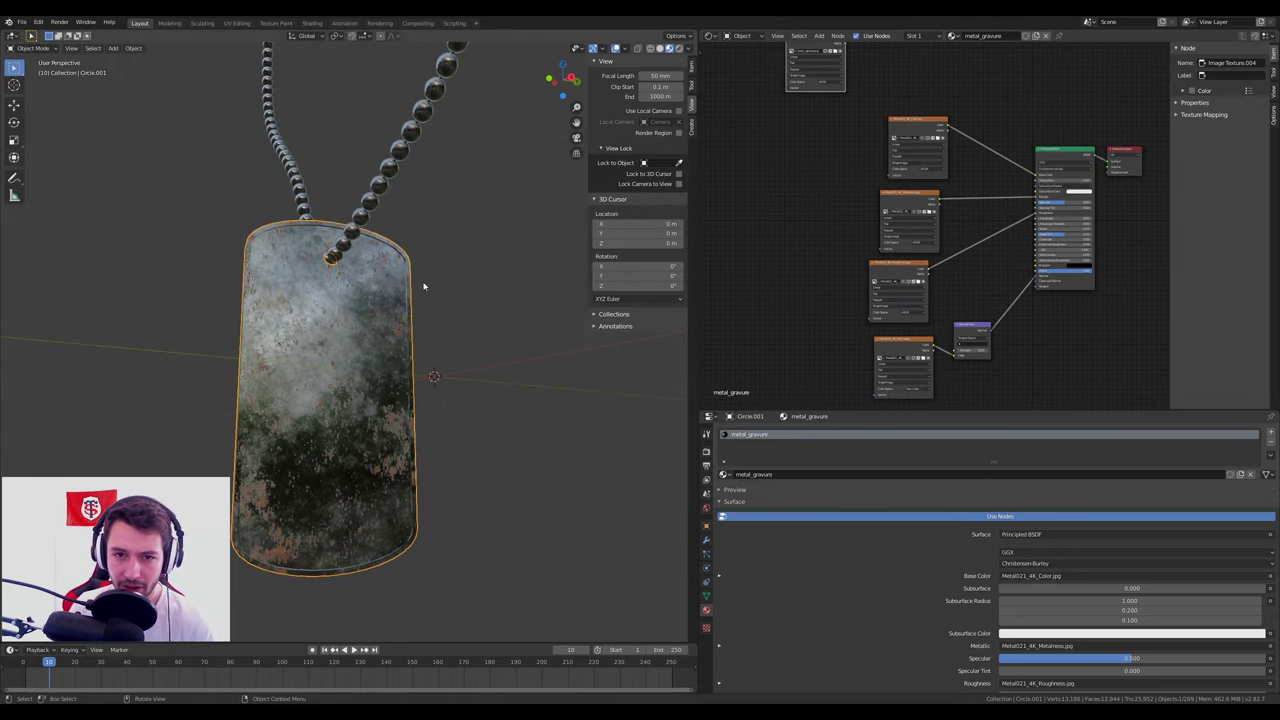
Show the tag's UV Maps list in Object Data properties and zoom in on the texture nodes.
middle_click_drag(364, 477, 387, 345)
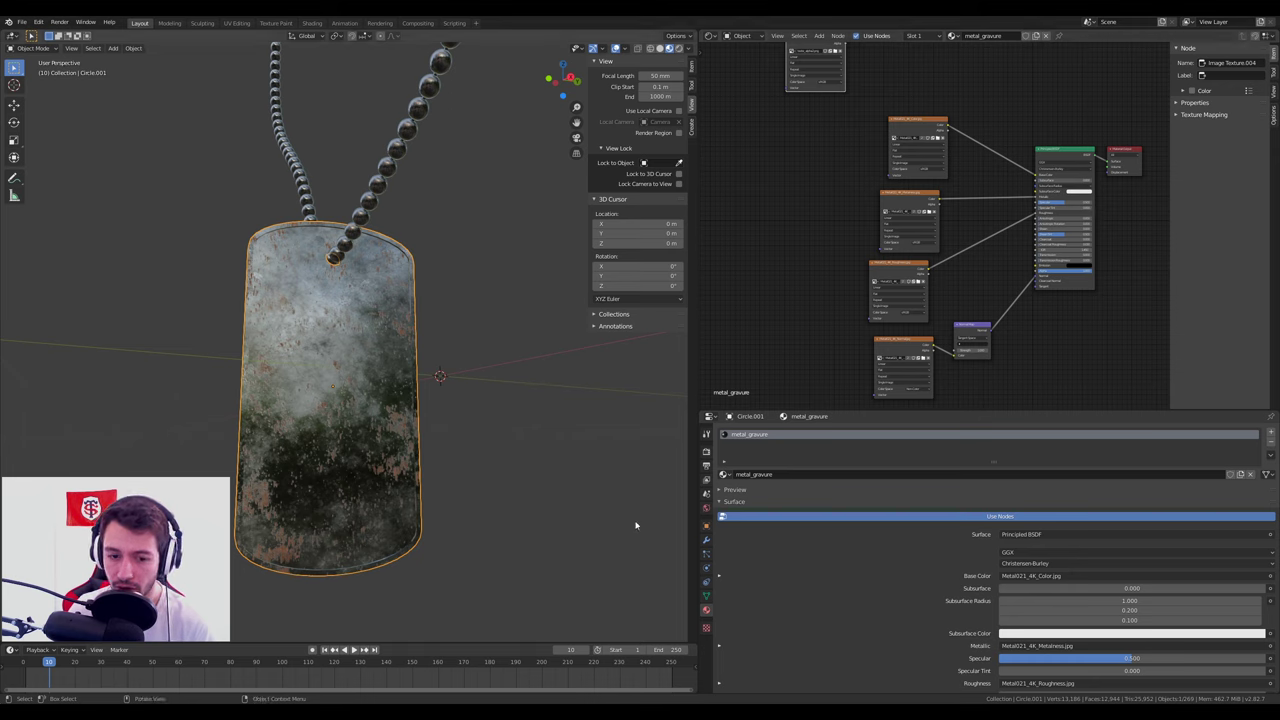
left_click(707, 595)
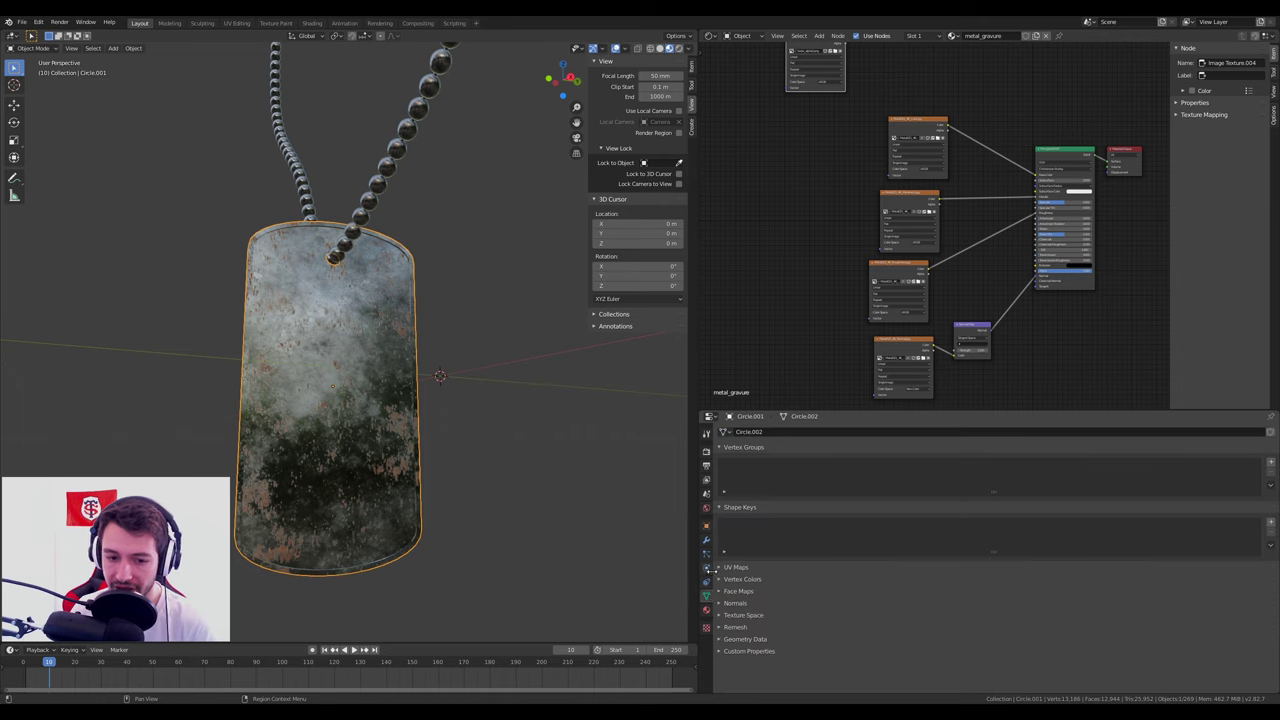
left_click(719, 567)
left_click(719, 448)
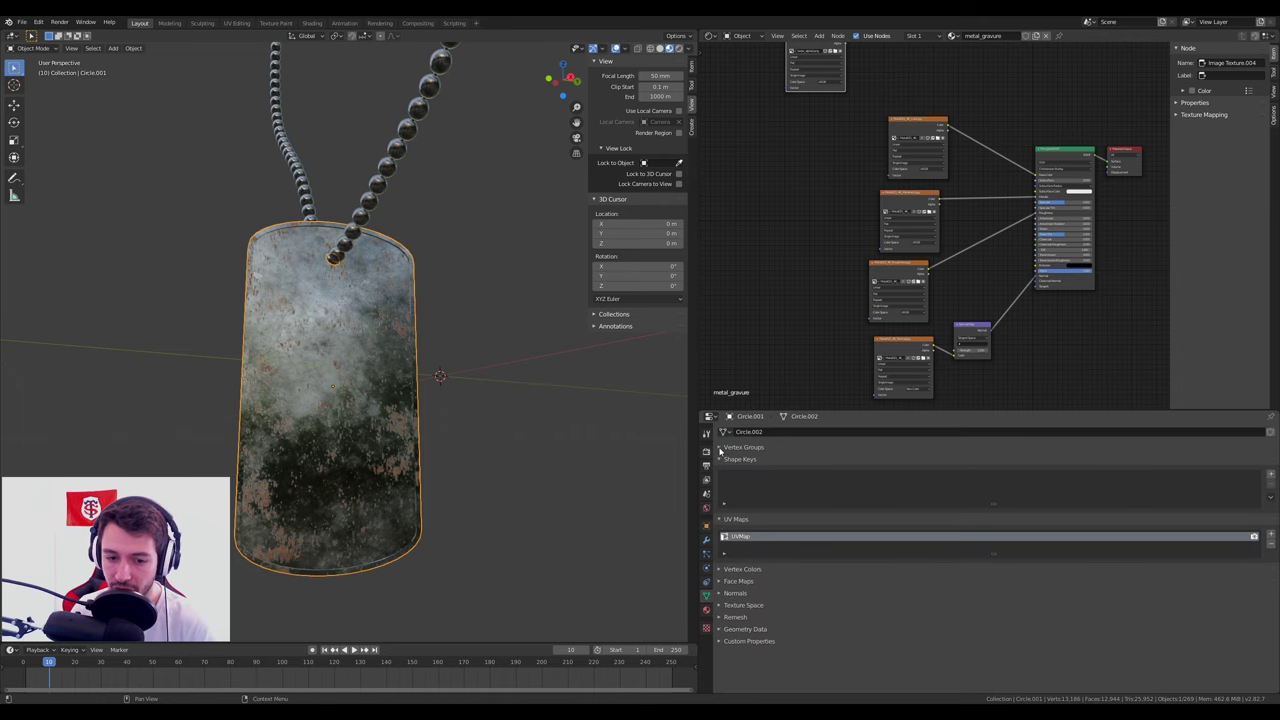
scroll(829, 257, "up", 1)
scroll(846, 217, "up", 1)
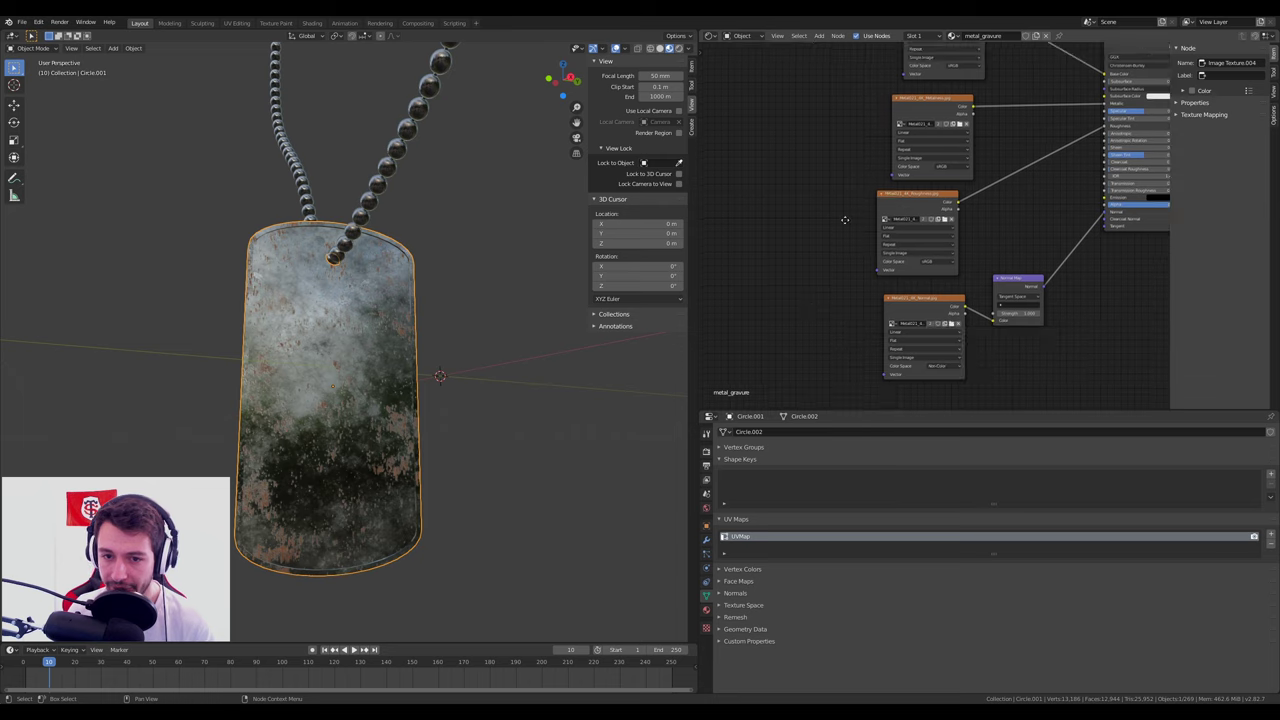
middle_click_drag(846, 217, 846, 246)
Add a UV Map node and link it to the Vector inputs of all three image textures.
key("shift+a")
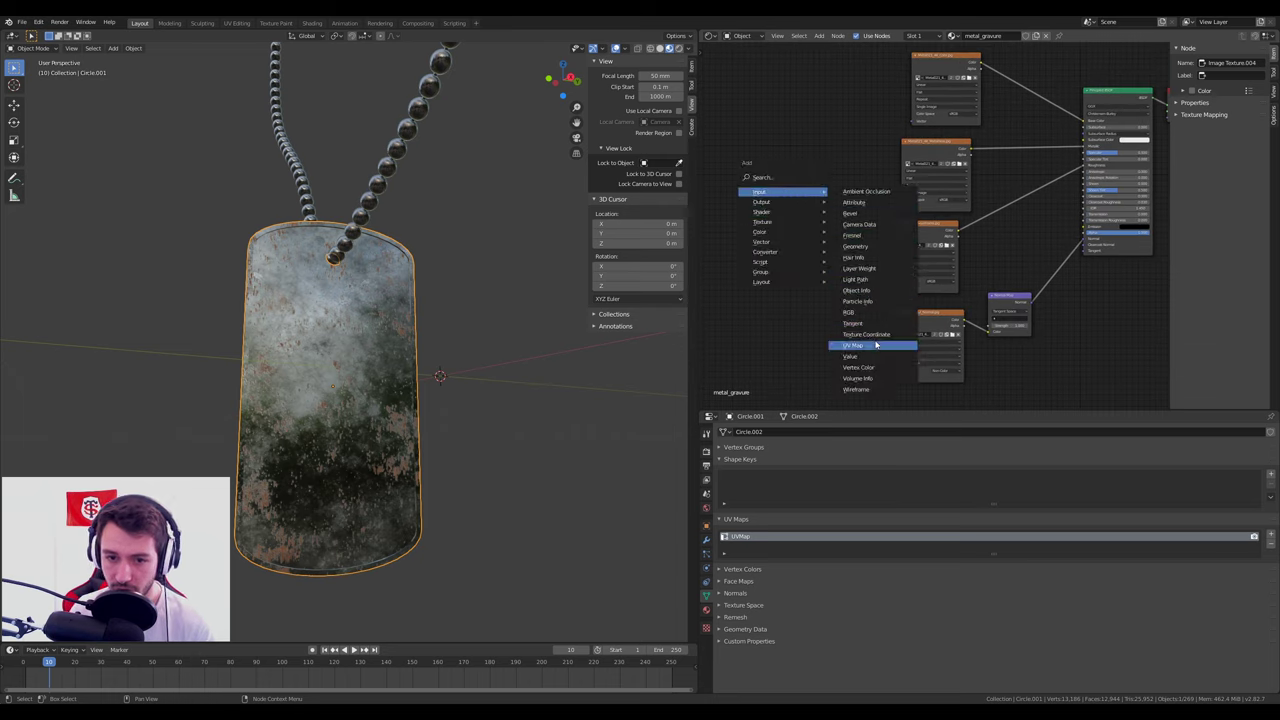
left_click(853, 345)
left_click_drag(799, 191, 911, 122)
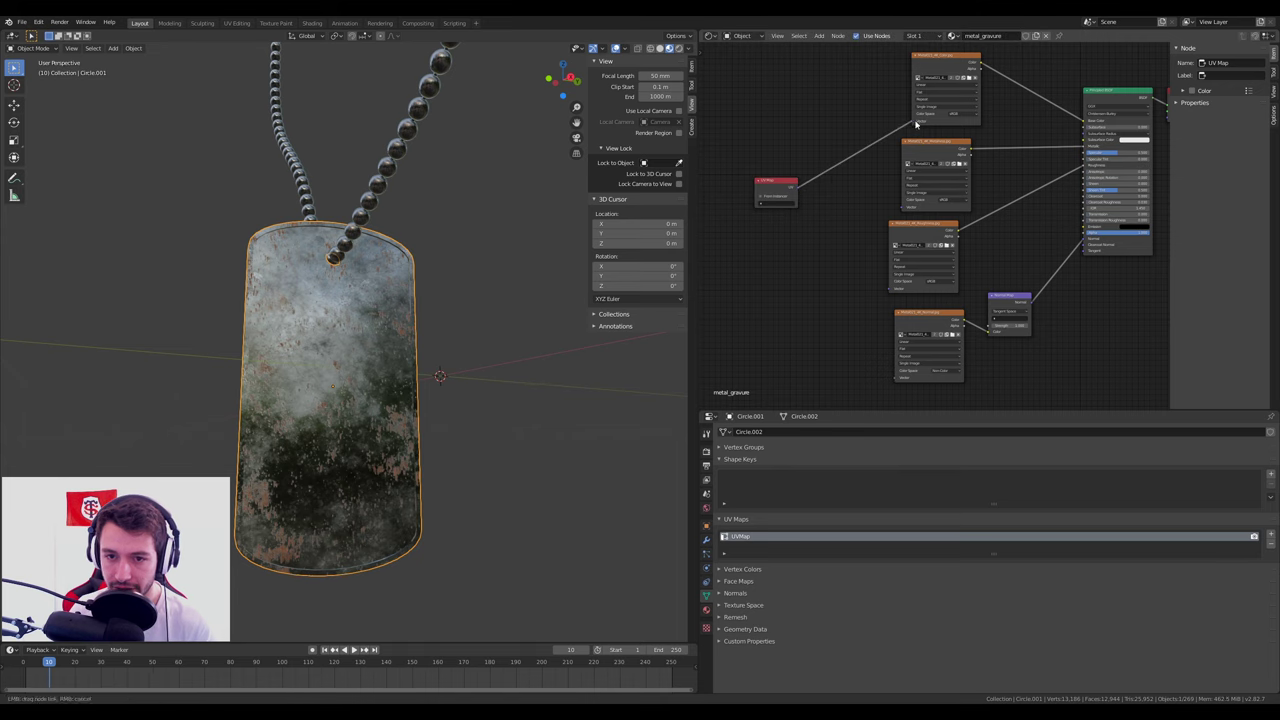
left_click_drag(799, 191, 905, 206)
left_click_drag(799, 191, 889, 290)
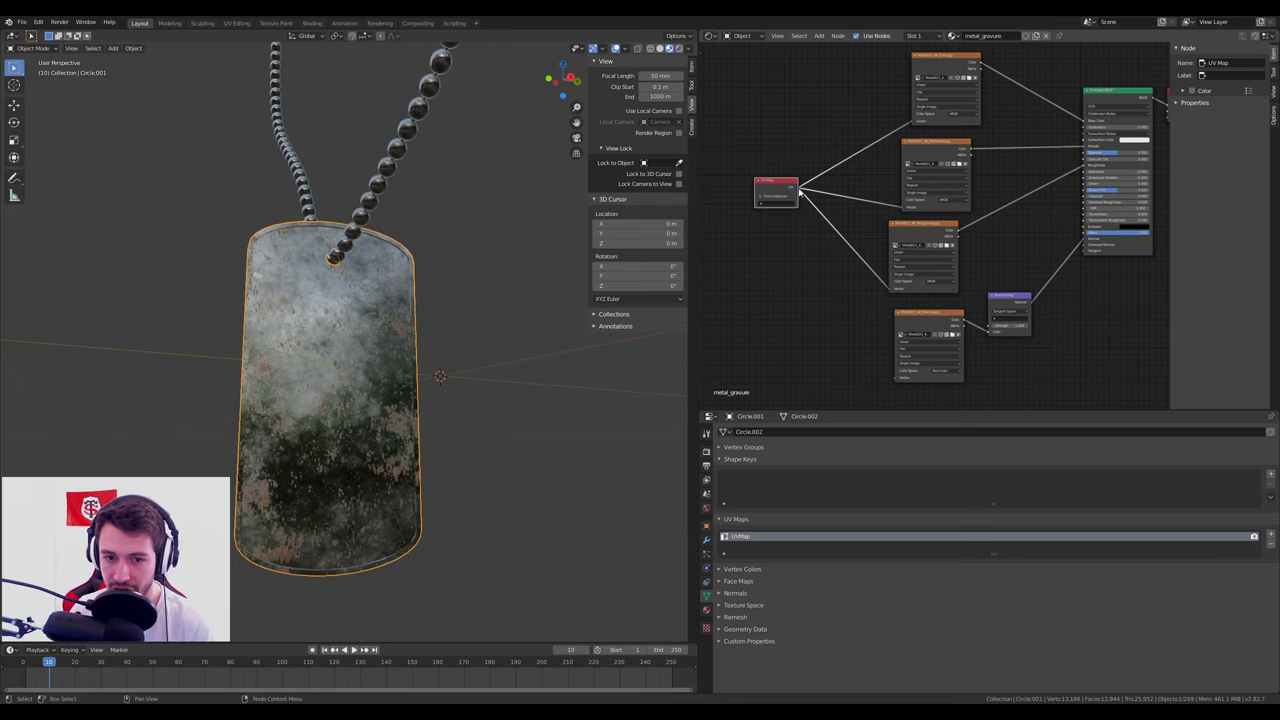
left_click_drag(799, 191, 895, 384)
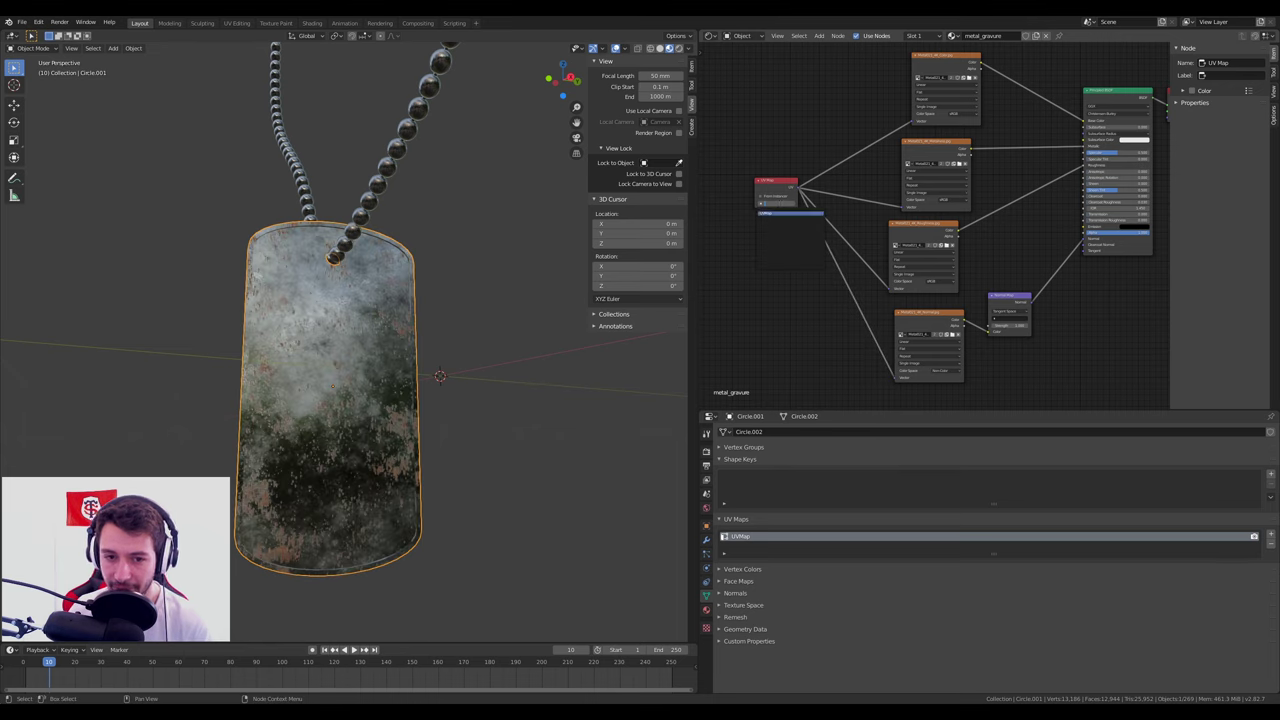
Set the UV Map node to UVMap and add a second UV map named Ecriture.
left_click(790, 213)
left_click_drag(775, 182, 755, 195)
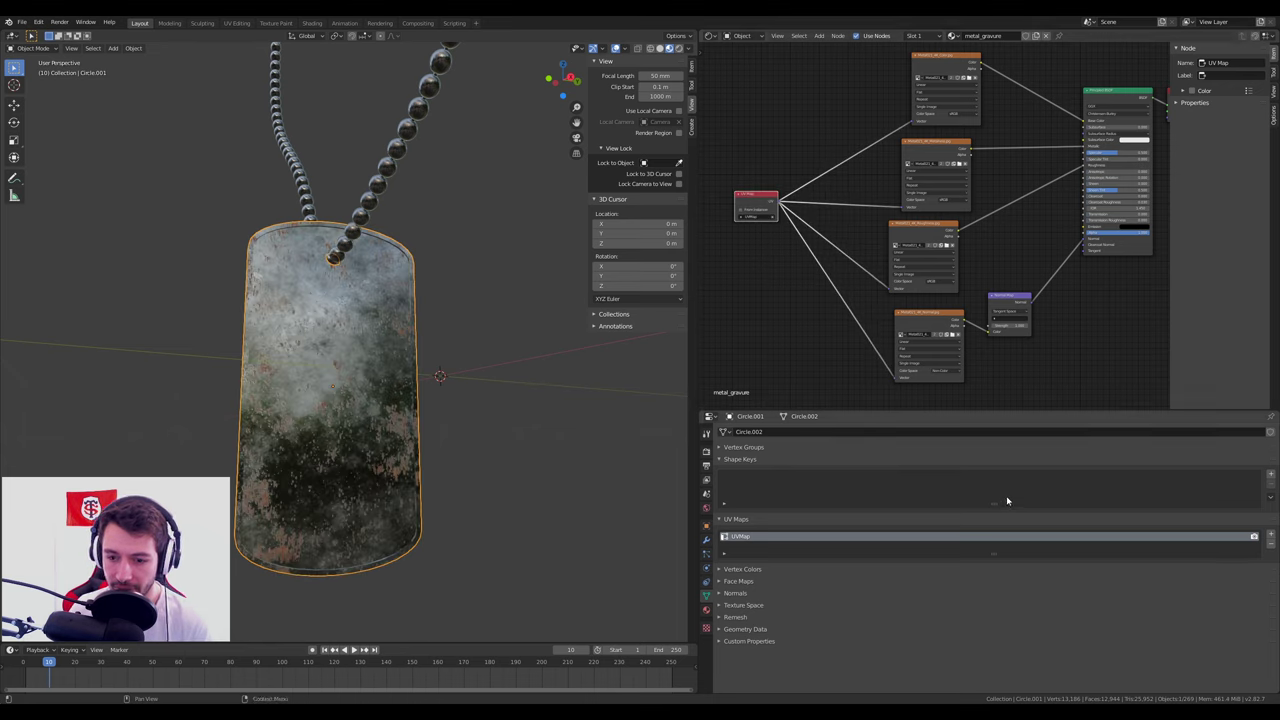
left_click(1272, 538)
double_click(766, 547)
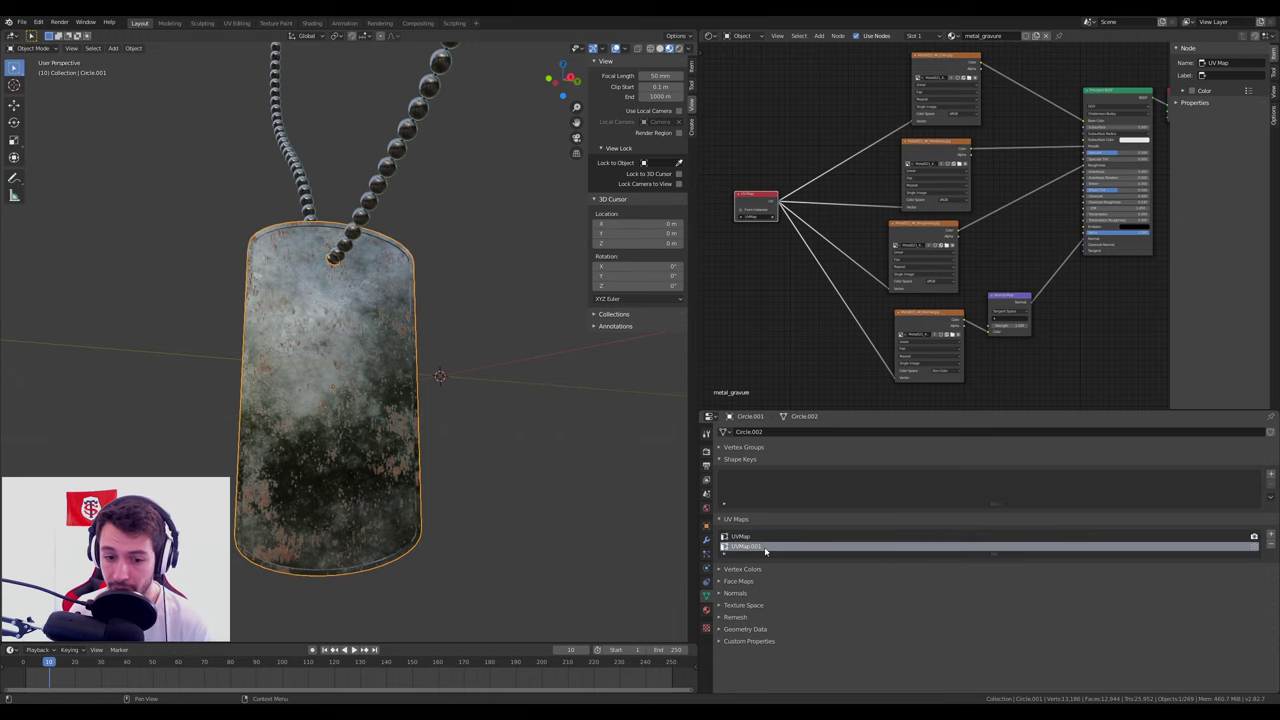
type("Ex")
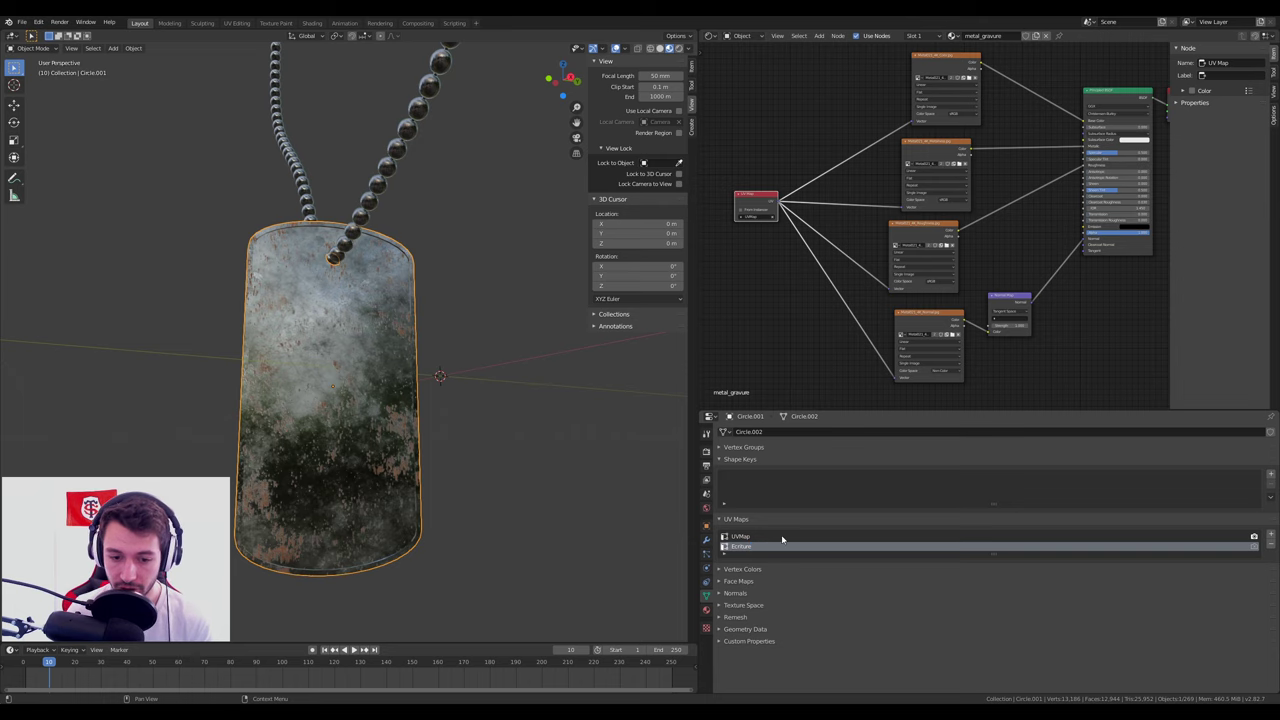
key("Return")
left_click(782, 538)
Duplicate the UV Map node, set it to Ecriture, and link it to texte_alpha2's Vector input.
middle_click_drag(755, 201, 786, 256)
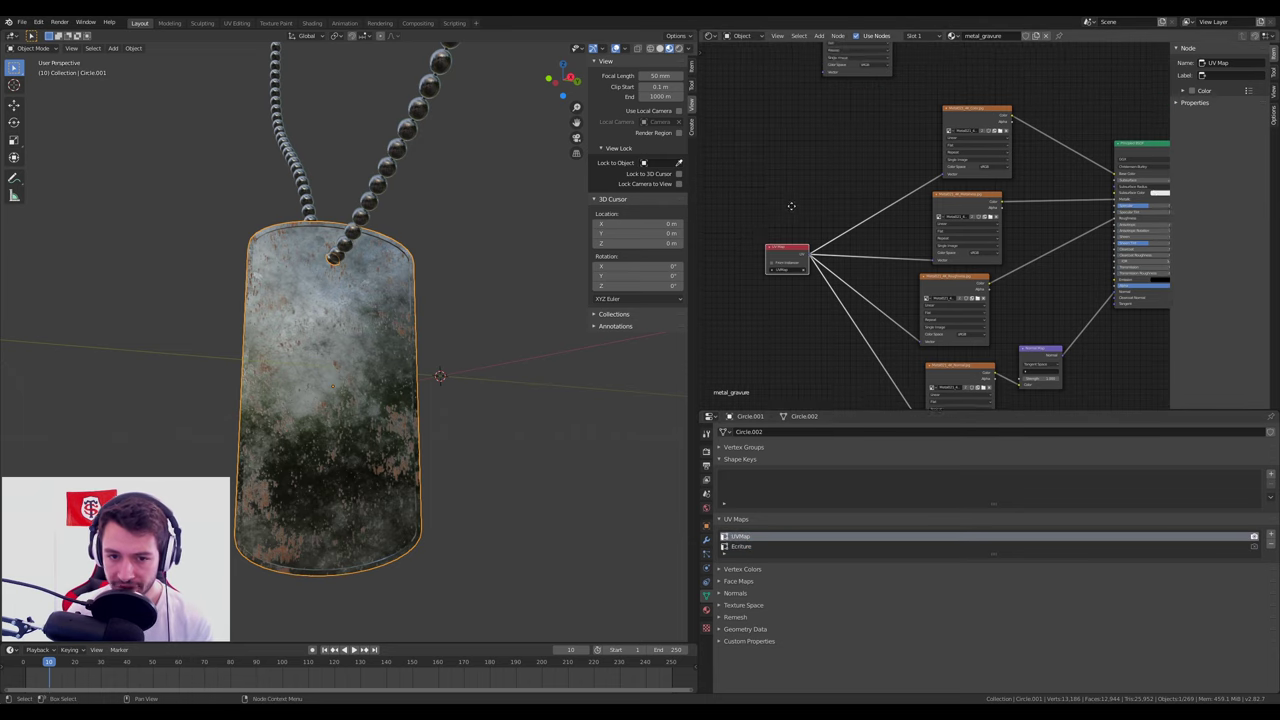
key("shift+d")
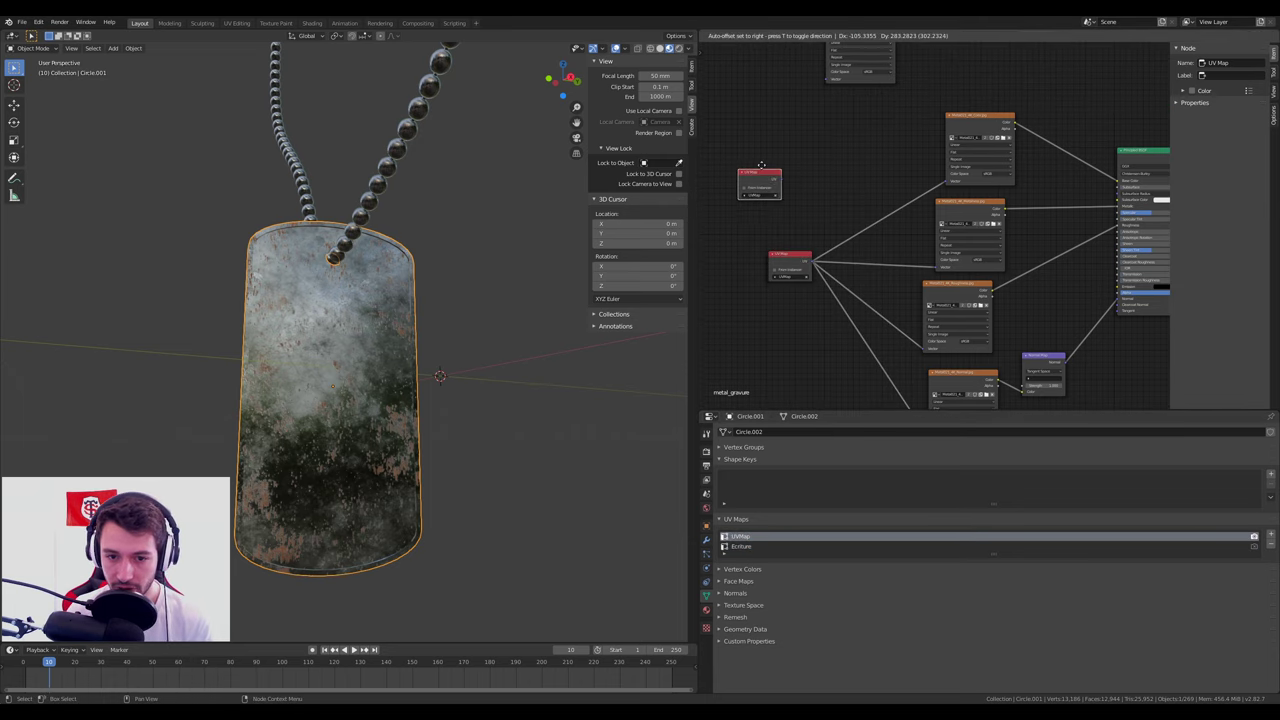
left_click(738, 148)
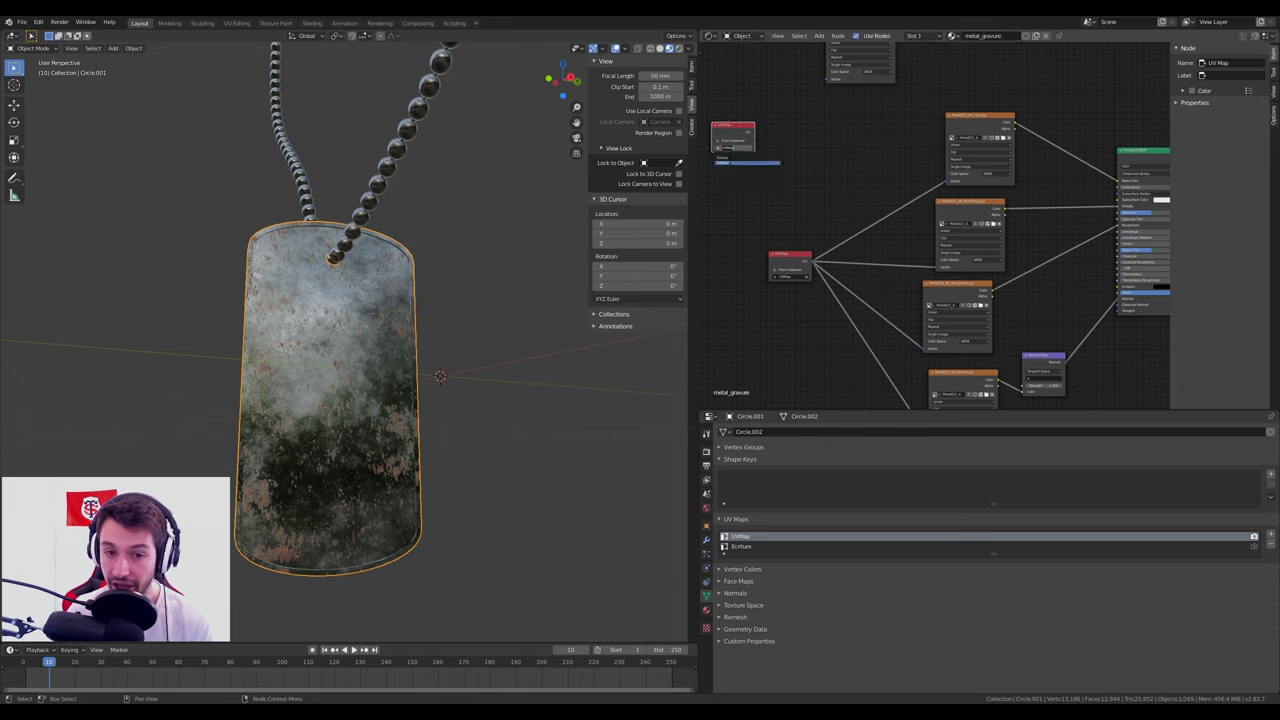
left_click(730, 150)
middle_click_drag(795, 145, 822, 224)
left_click_drag(782, 203, 785, 122)
left_click(883, 96)
left_click_drag(883, 96, 868, 98)
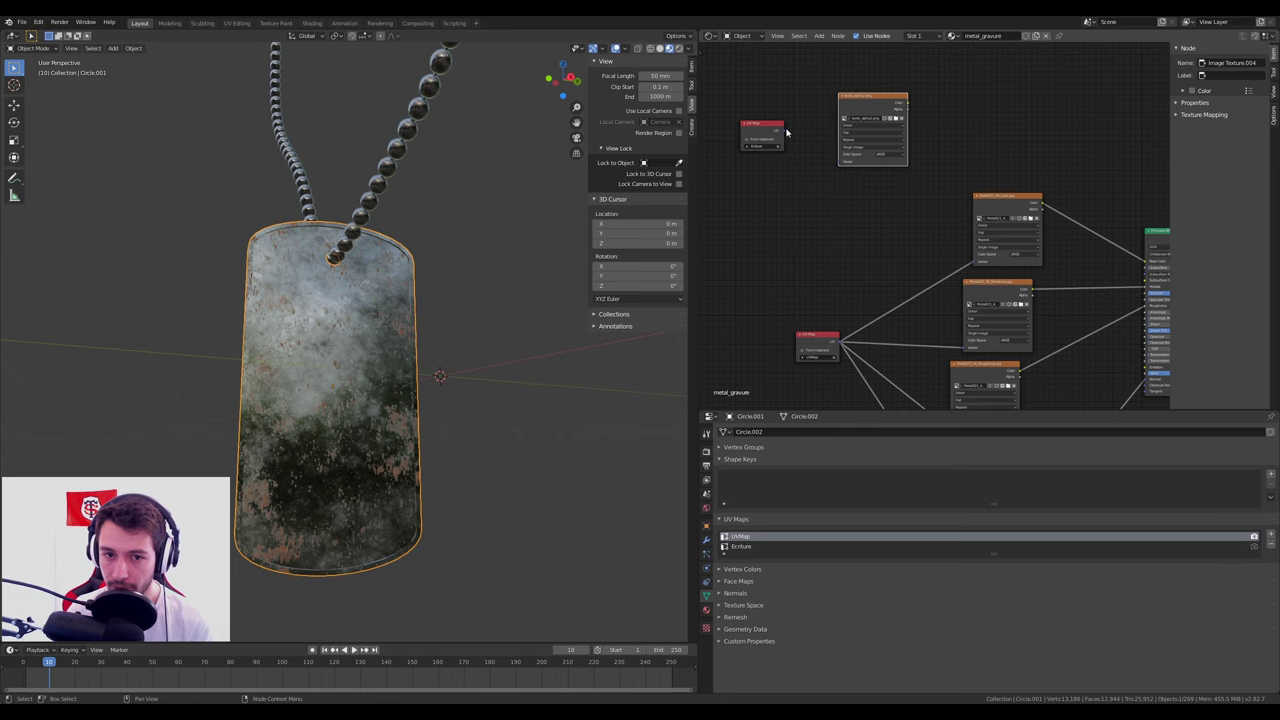
left_click_drag(784, 131, 838, 166)
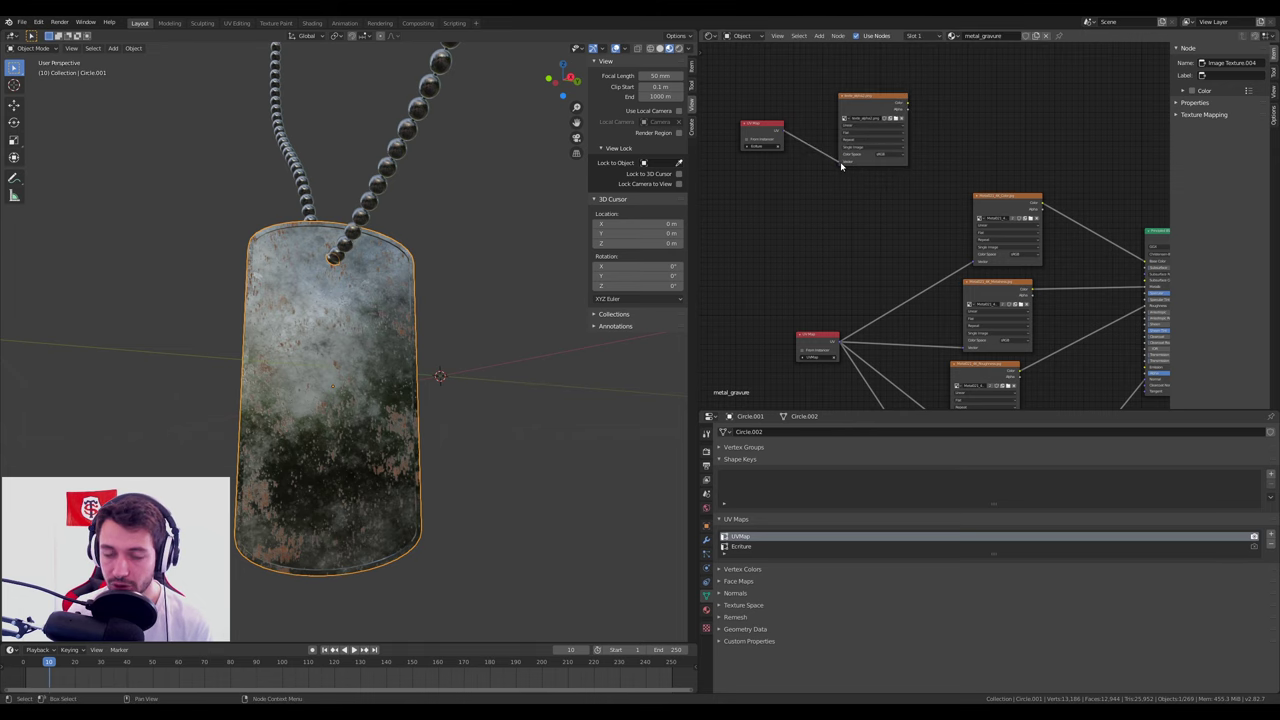
middle_click_drag(838, 166, 887, 251)
Zoom out to review the whole node tree with the new Ecriture link.
scroll(887, 251, "up", 3)
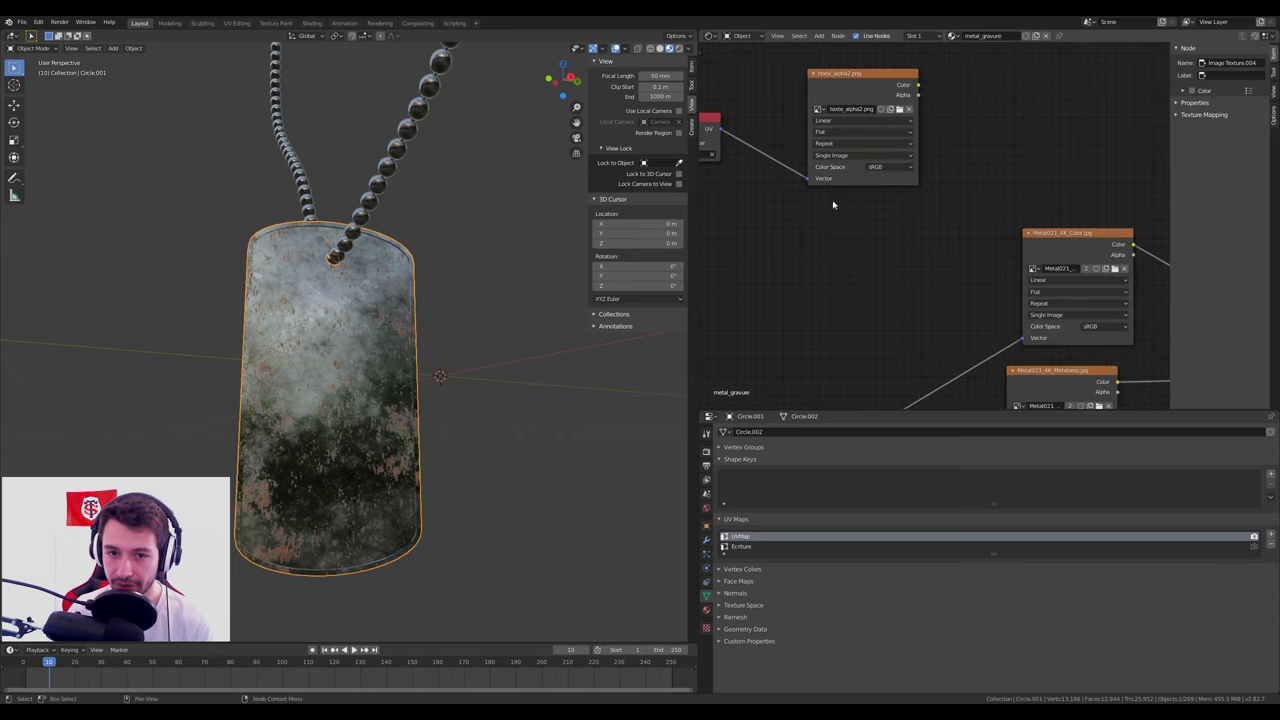
middle_click_drag(1010, 270, 1073, 315)
scroll(1073, 315, "down", 2)
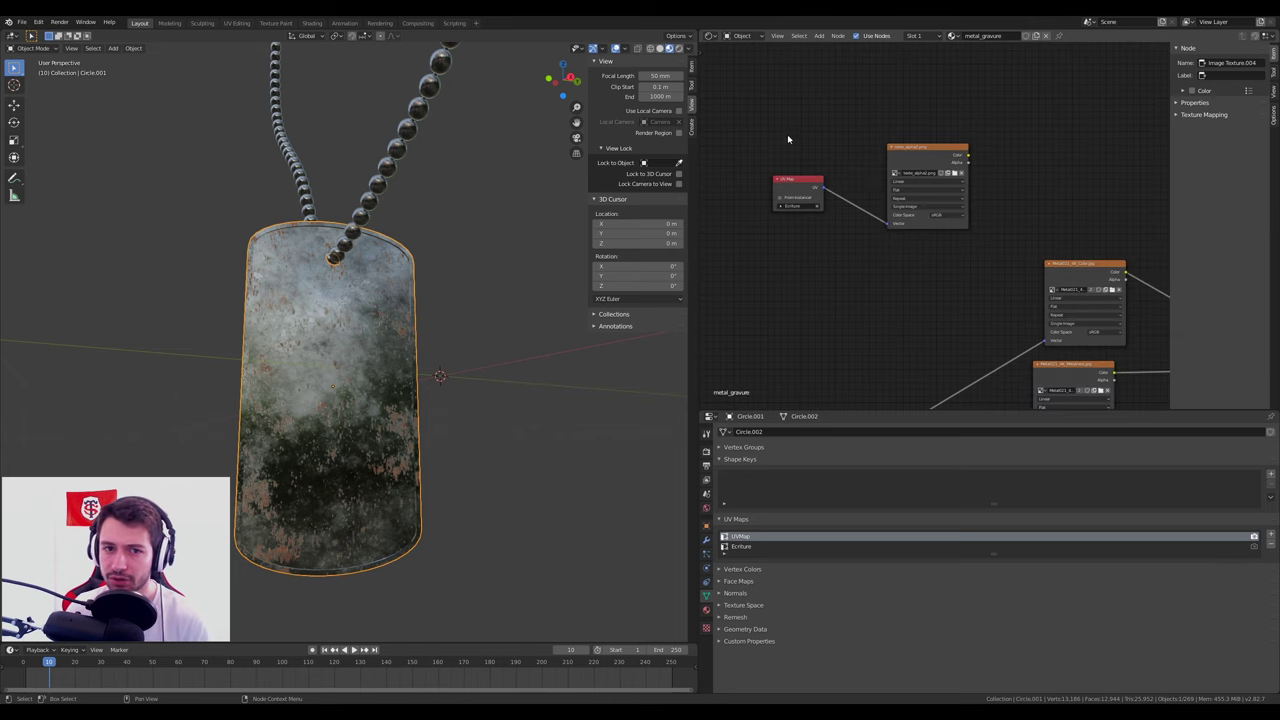
scroll(878, 161, "down", 1)
scroll(878, 161, "down", 1)
mouse_move(878, 161)
middle_mouse_down()
mouse_move(868, 206)
mouse_move(852, 180)
middle_mouse_up()
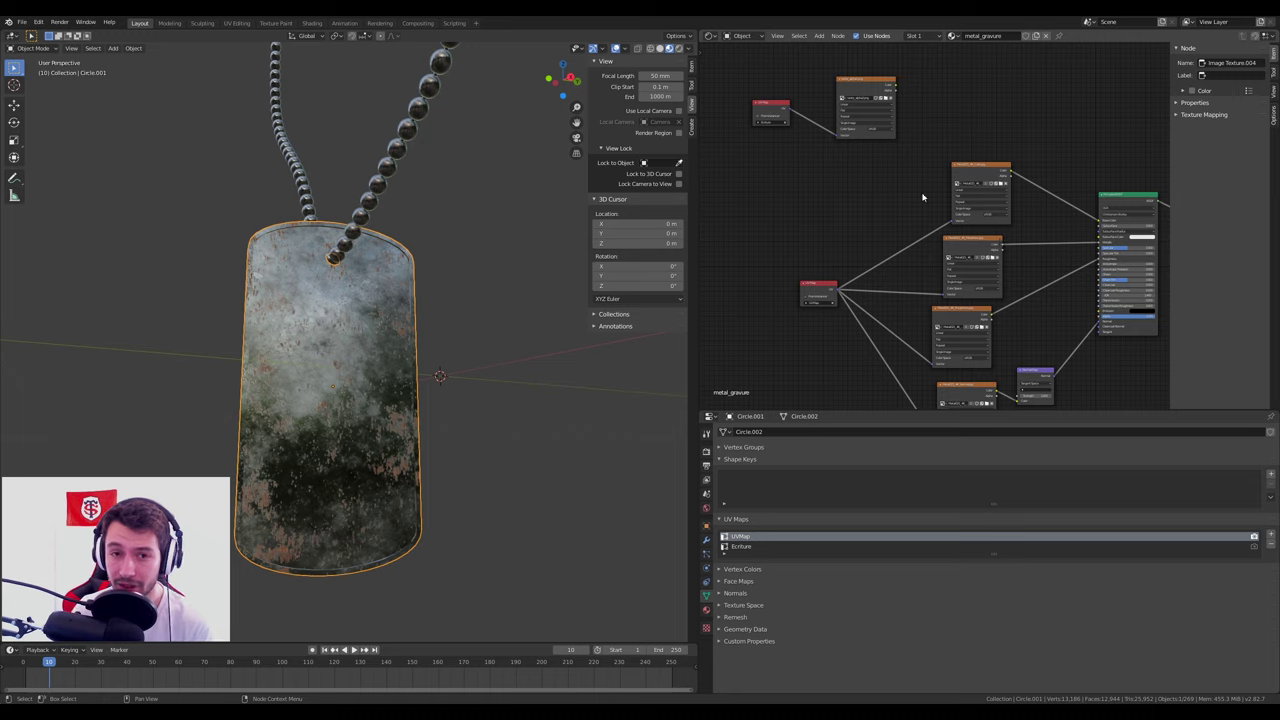
left_click(710, 37)
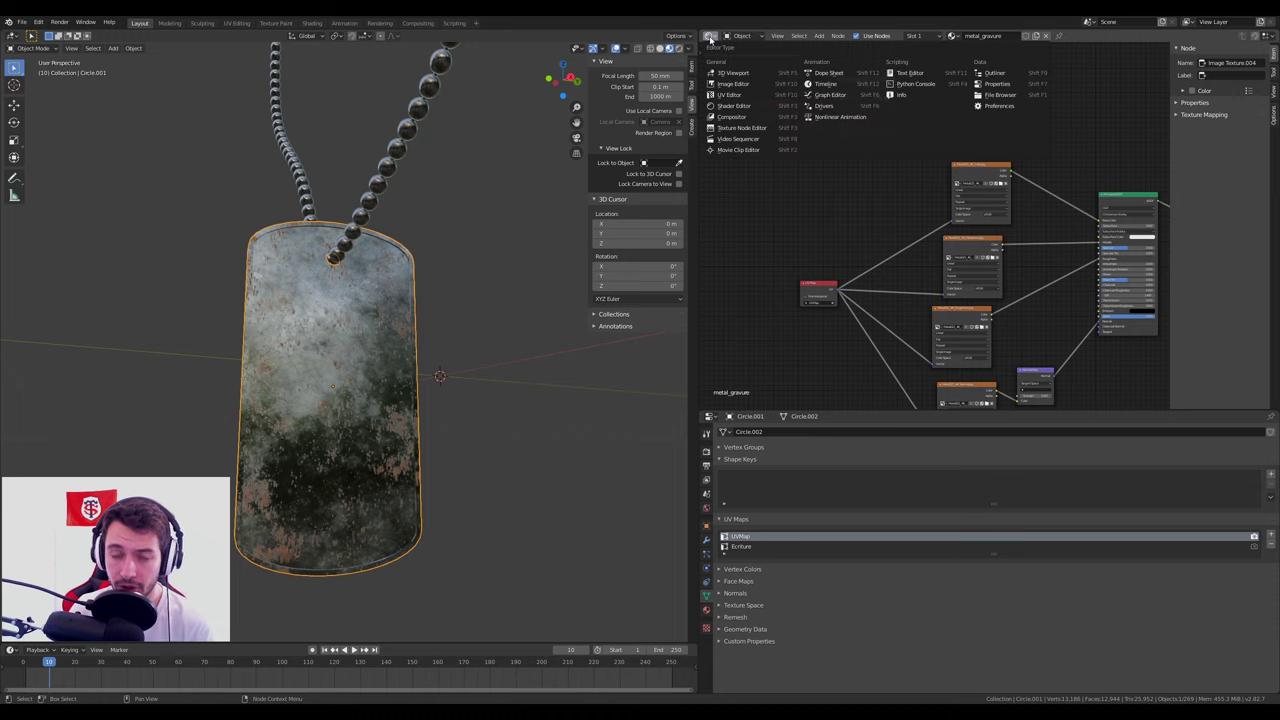
In a UV/Image Editor, enter Edit Mode with Ecriture active and texte_alpha2 displayed behind the layout.
left_click(733, 84)
key("Tab")
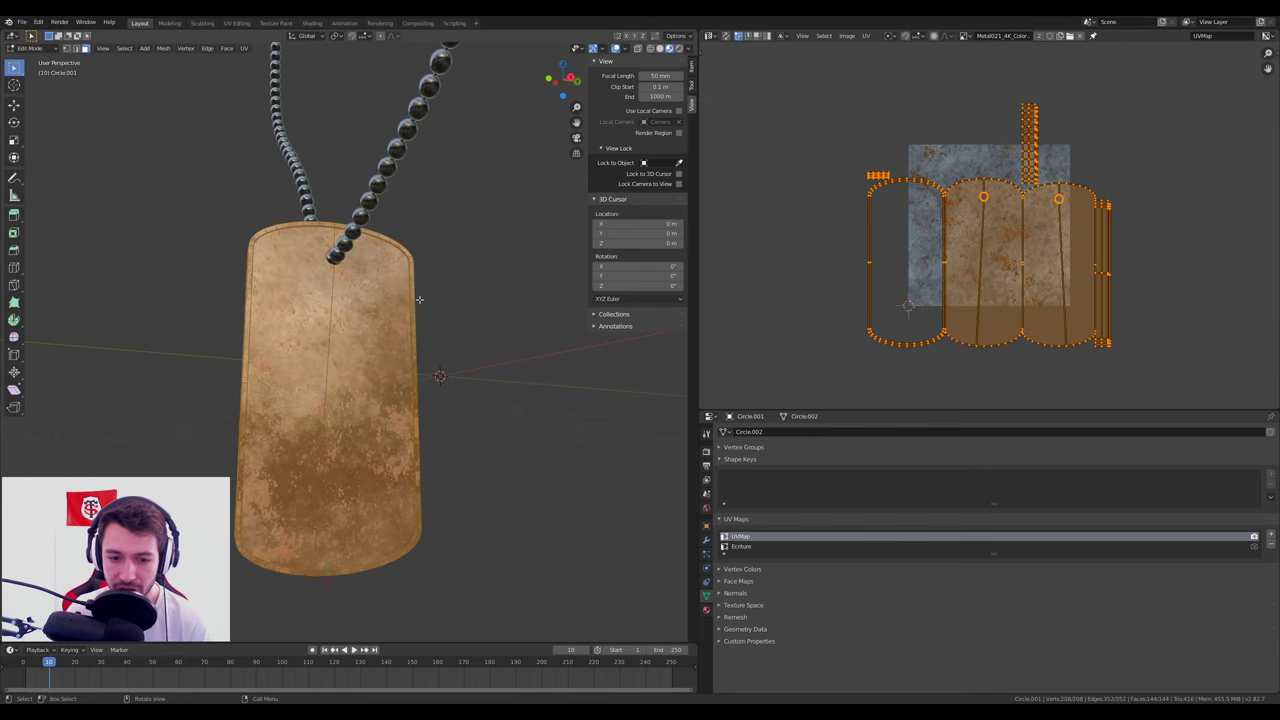
left_click(747, 537)
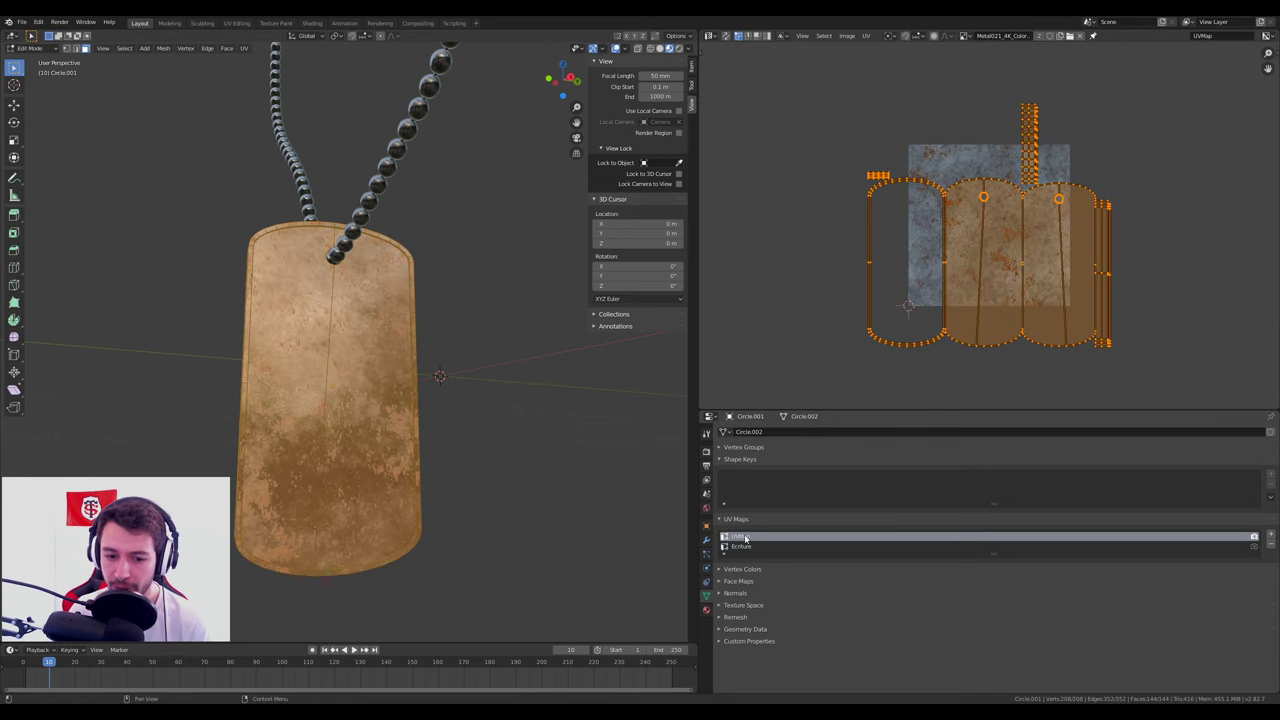
left_click(747, 546)
left_click(747, 537)
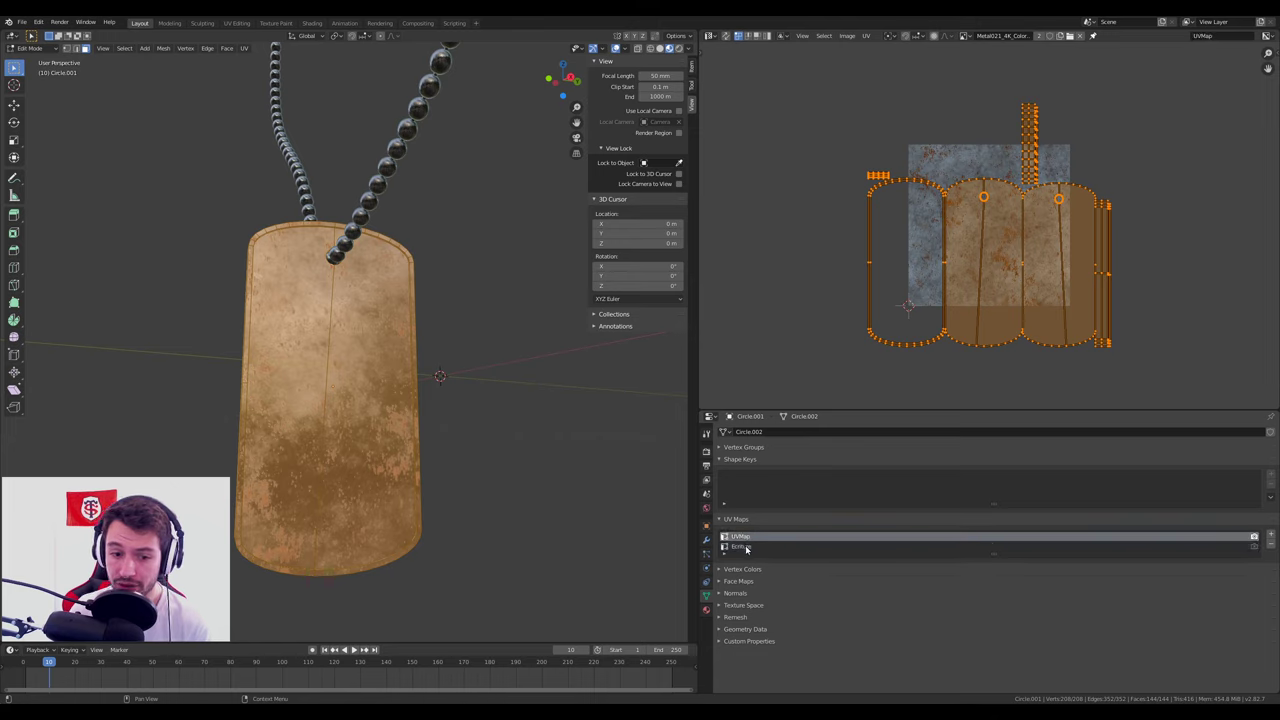
left_click(745, 546)
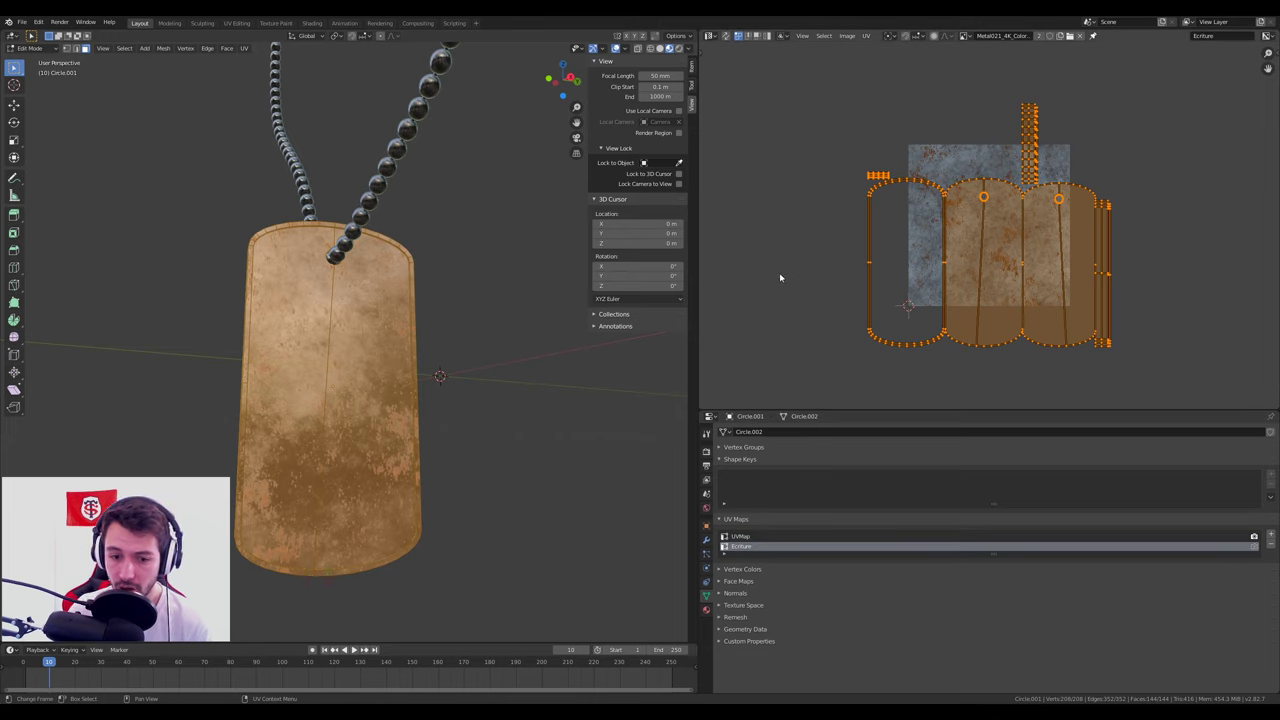
left_click(966, 36)
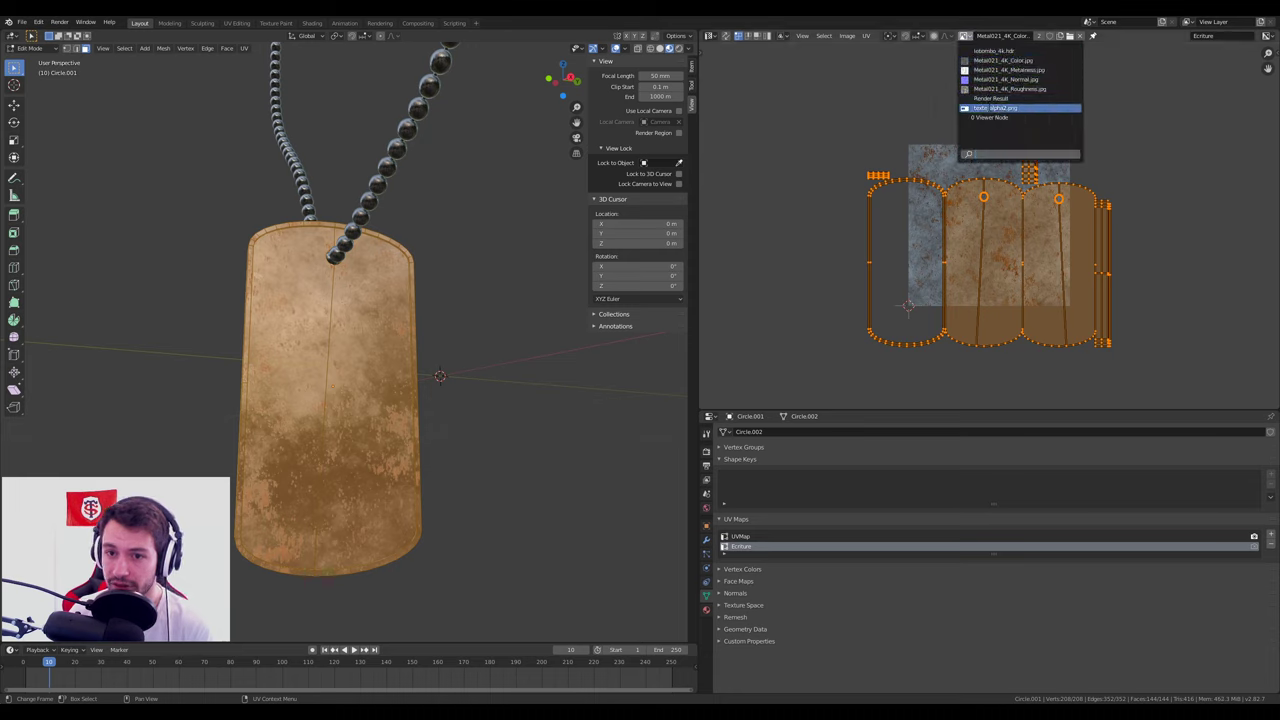
left_click(996, 107)
Smart UV Project the tag onto Ecriture, compare with UVMap, then return to Object Mode.
scroll(982, 220, "up", 2)
scroll(986, 240, "up", 3)
scroll(986, 240, "down", 4)
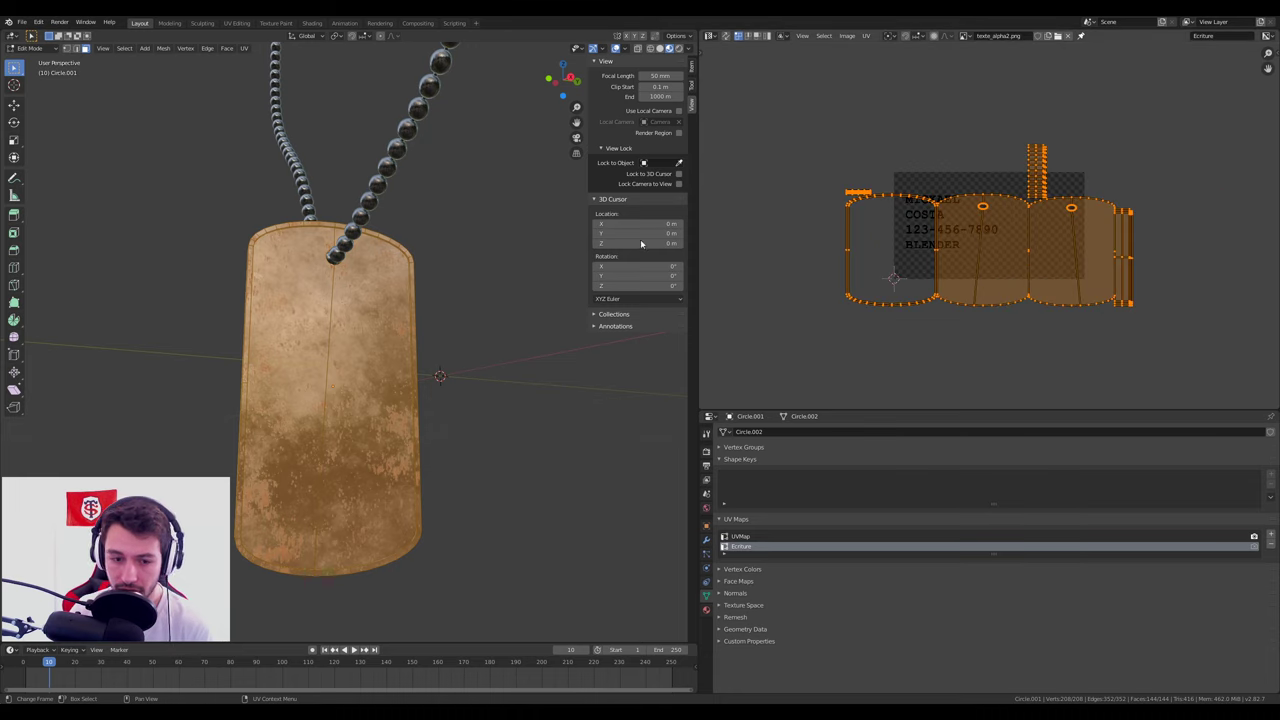
key("u")
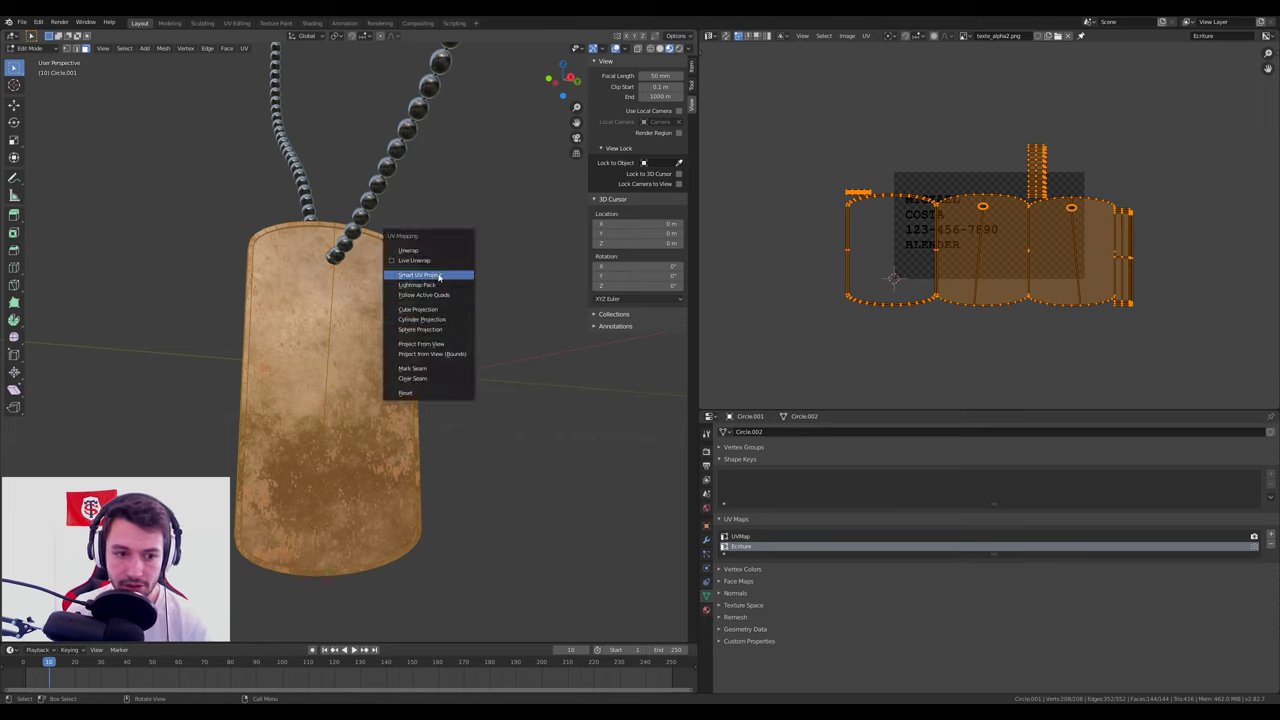
left_click(425, 274)
left_click(450, 347)
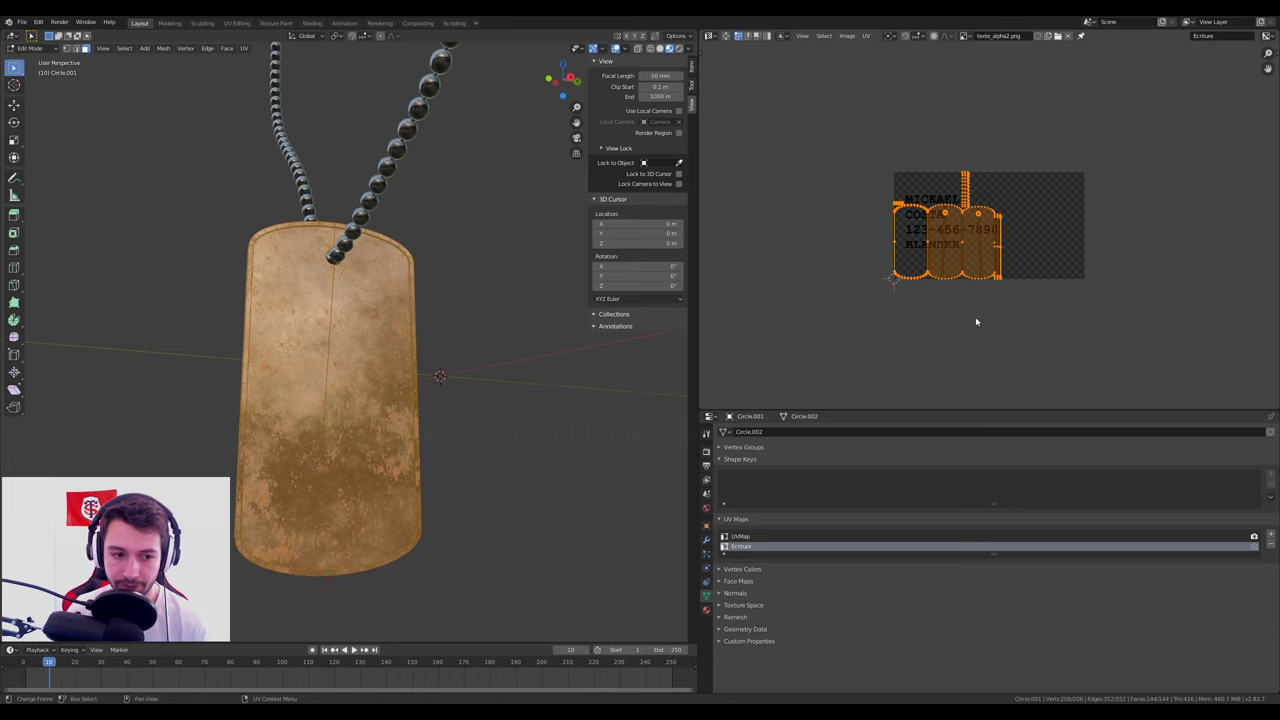
scroll(765, 318, "up", 2)
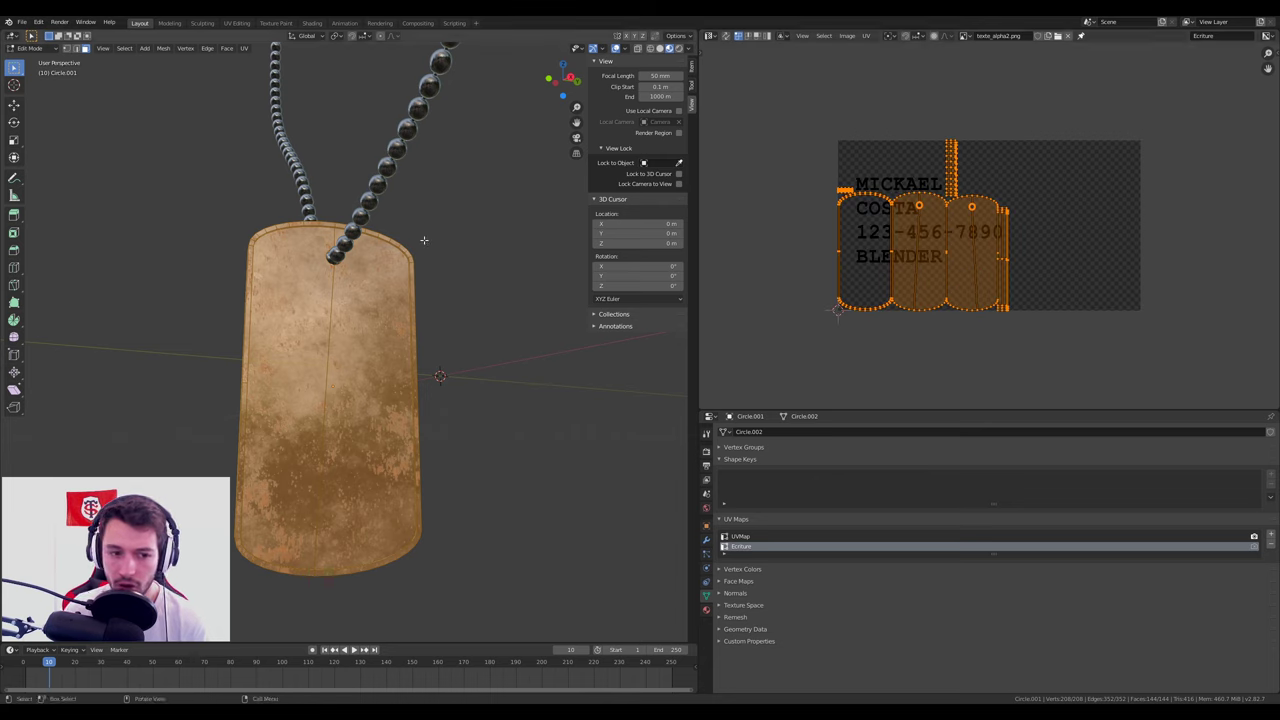
left_click(742, 537)
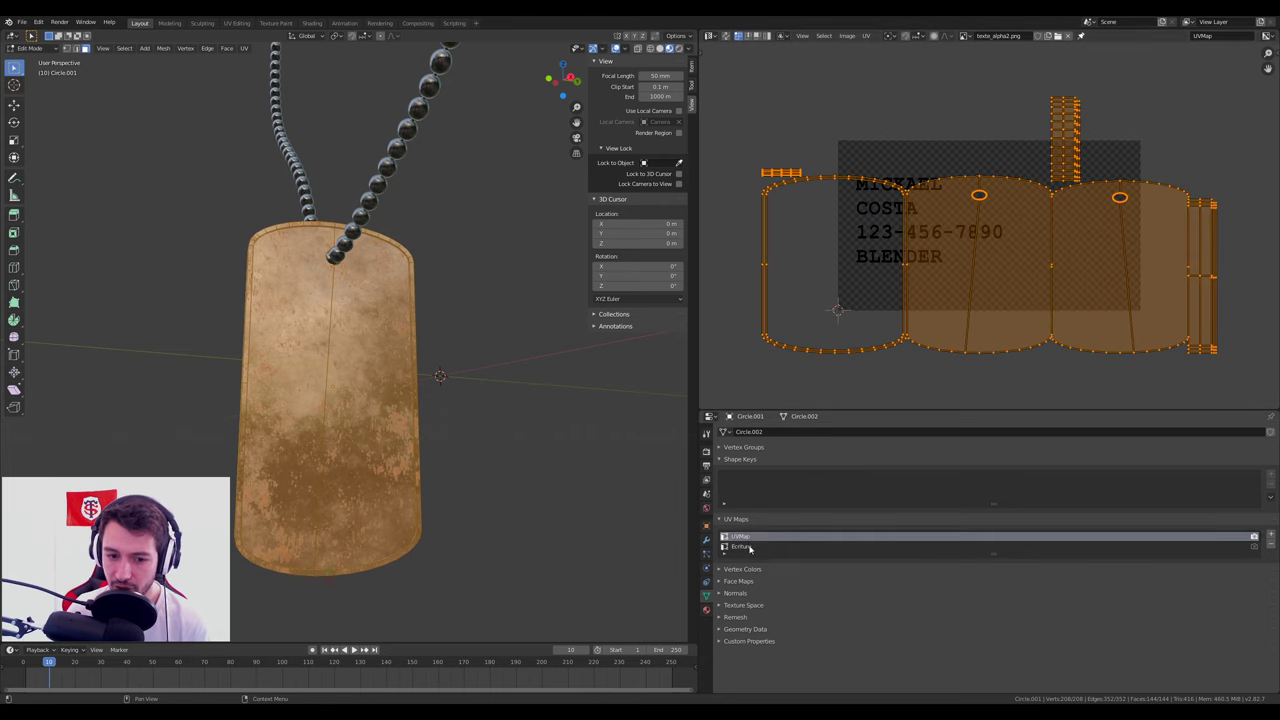
left_click(749, 548)
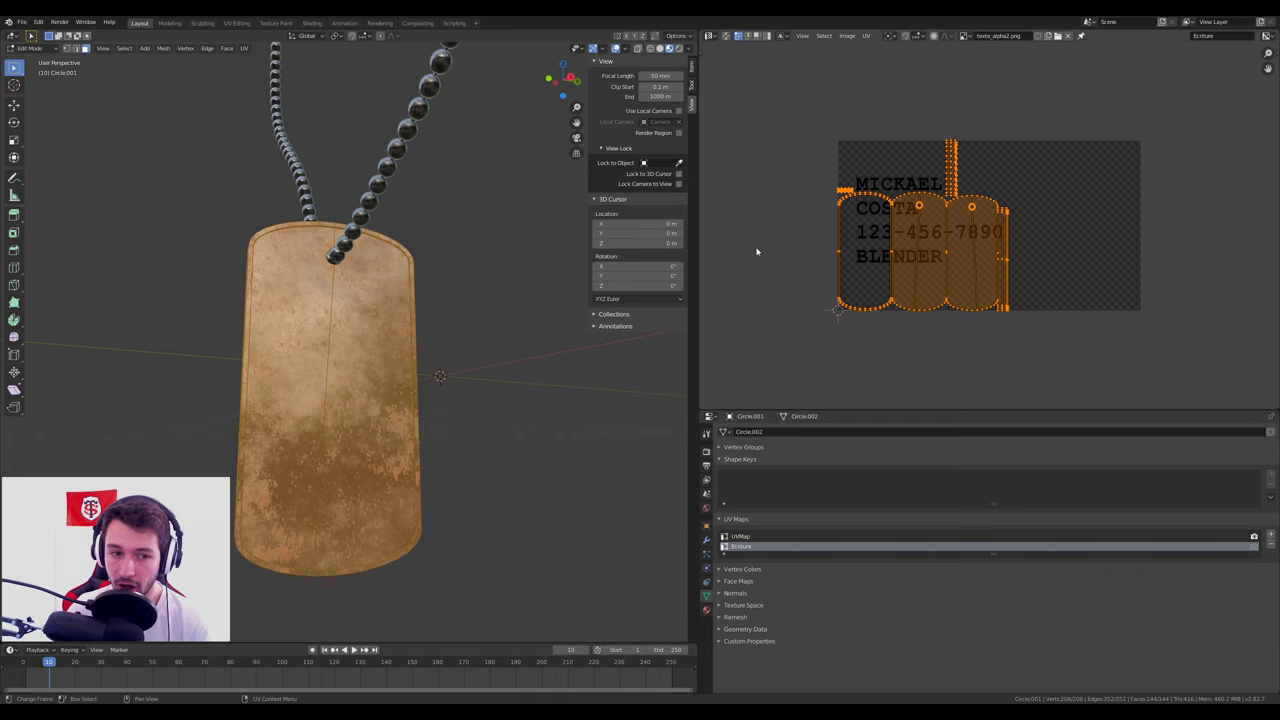
key("Tab")
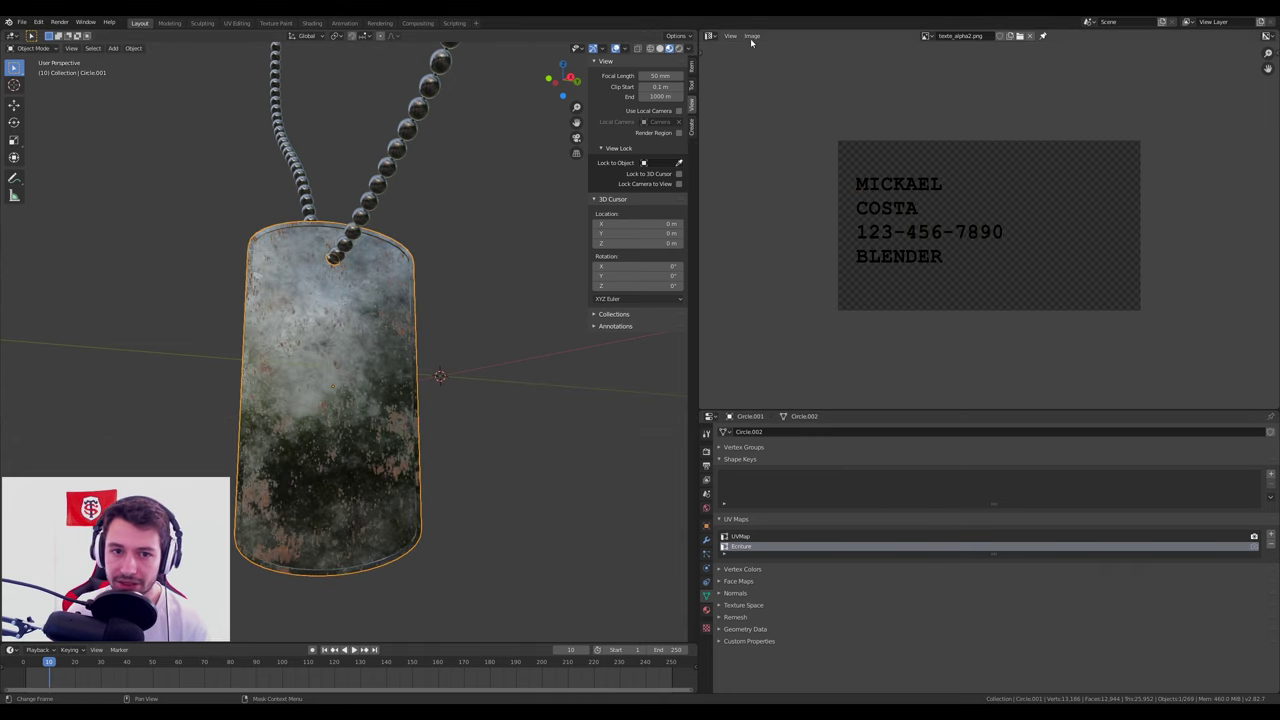
Switch back to the Shader Editor, widen it, and move the texte_alpha2 and UV Map nodes up-right.
left_click(709, 36)
left_click(733, 105)
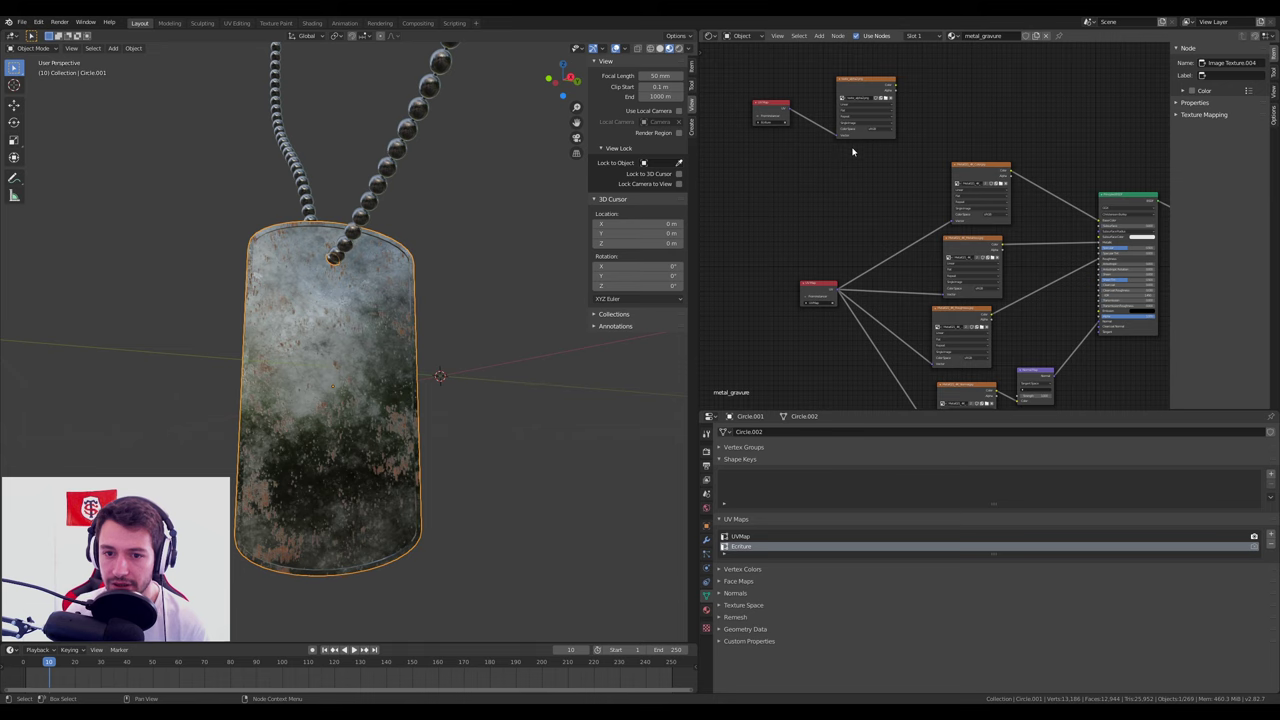
scroll(818, 224, "up", 2)
scroll(818, 224, "up", 2)
middle_click_drag(818, 224, 963, 294)
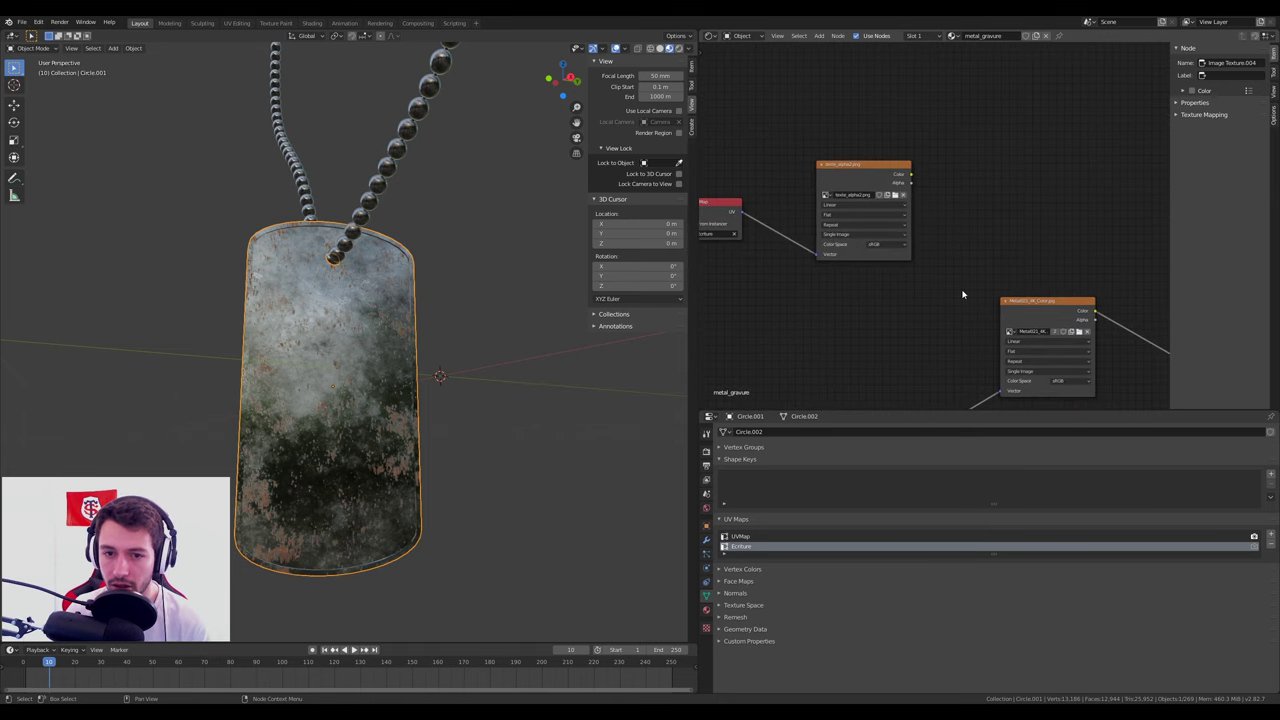
left_click_drag(709, 160, 855, 300)
left_click_drag(858, 190, 1004, 156)
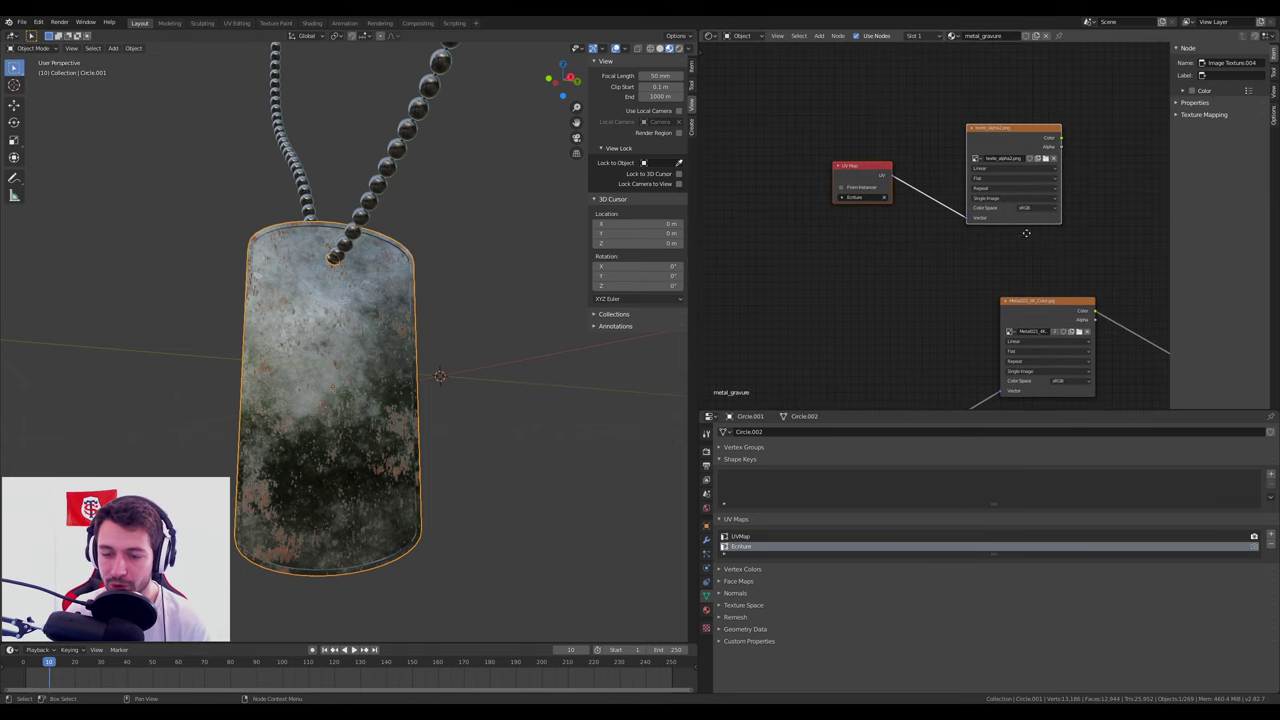
scroll(860, 198, "down", 1)
left_click_drag(695, 283, 500, 281)
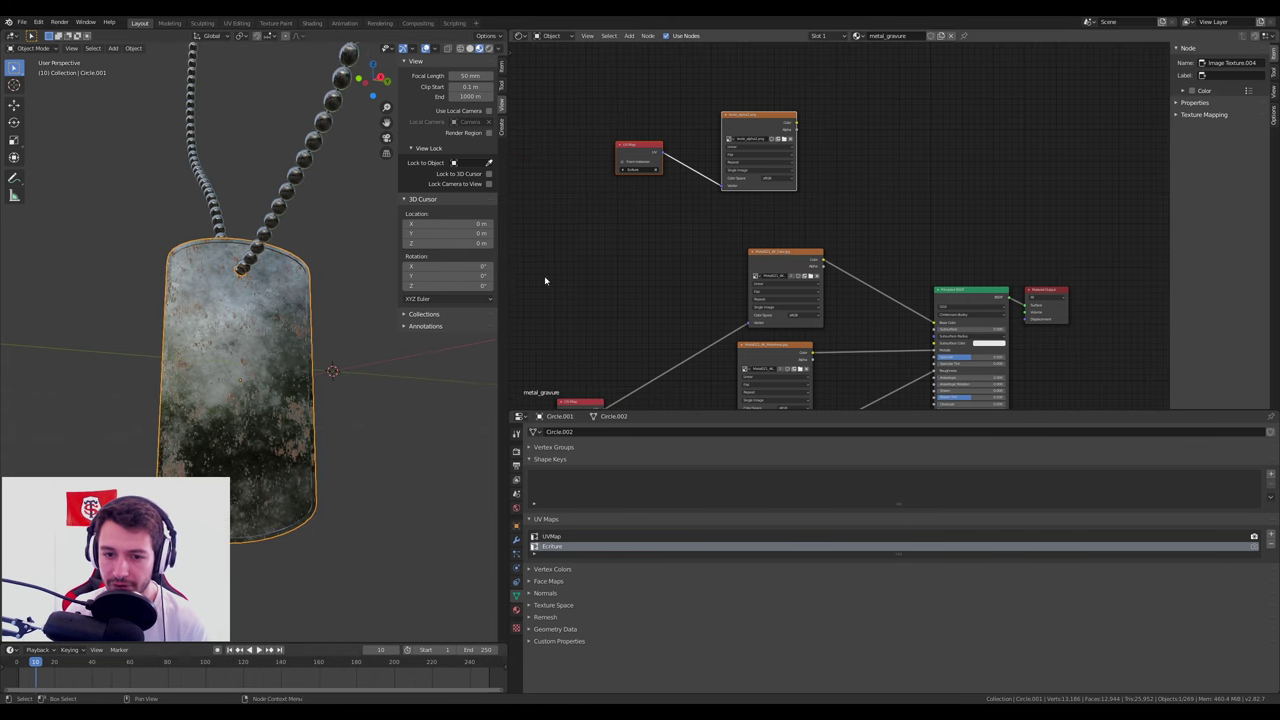
scroll(735, 315, "down", 2)
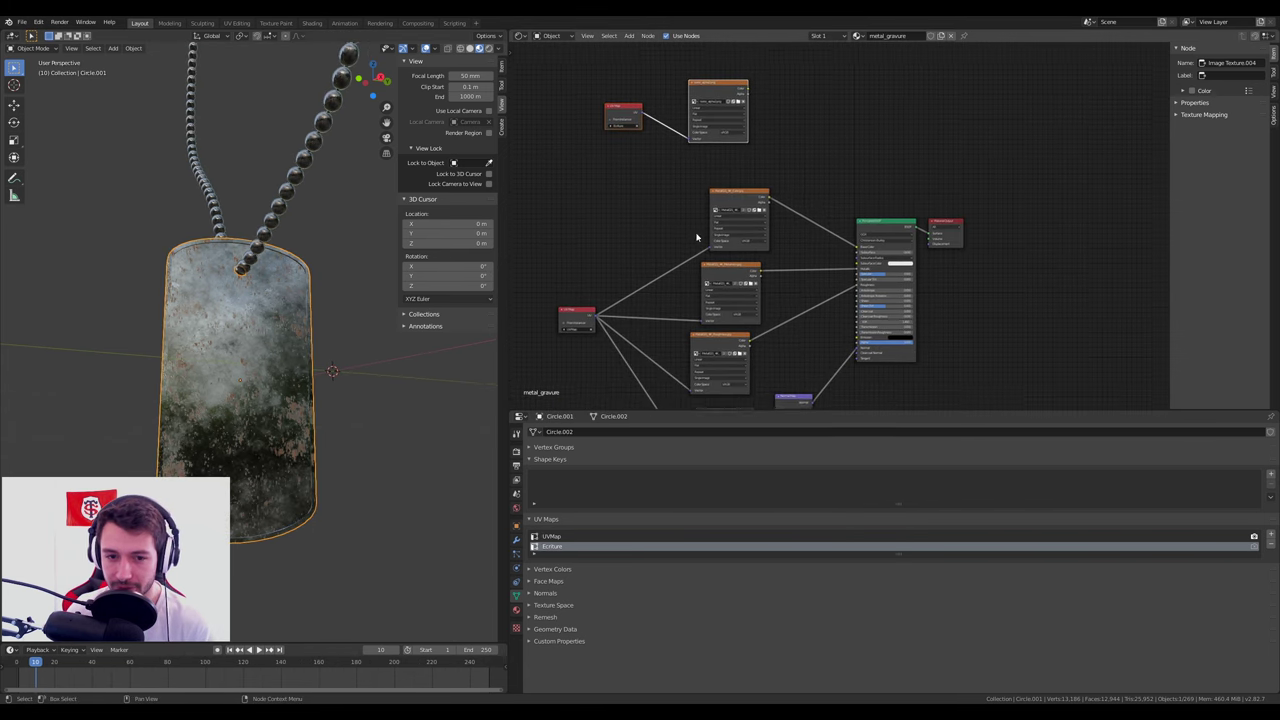
middle_click_drag(625, 297, 609, 176)
Shift the middle texture nodes and the two top nodes left to make room.
left_click_drag(588, 158, 845, 358)
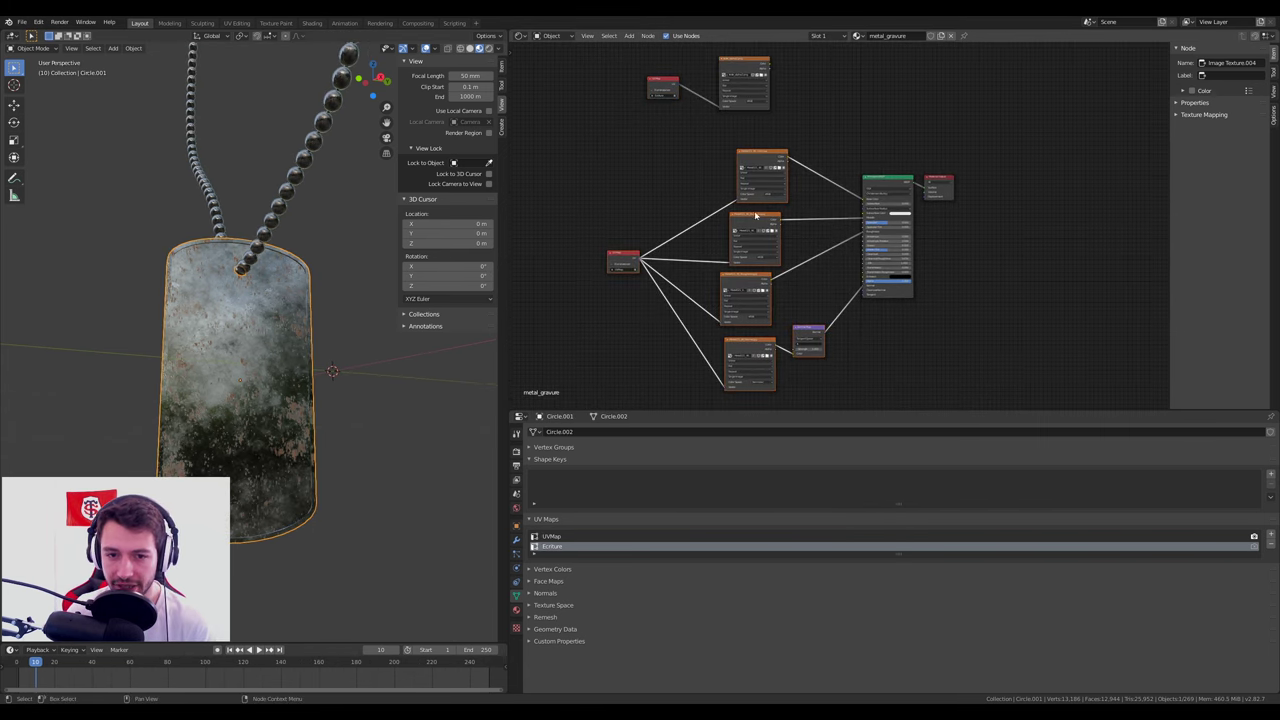
key("g")
left_click(643, 168)
middle_click_drag(640, 120, 660, 194)
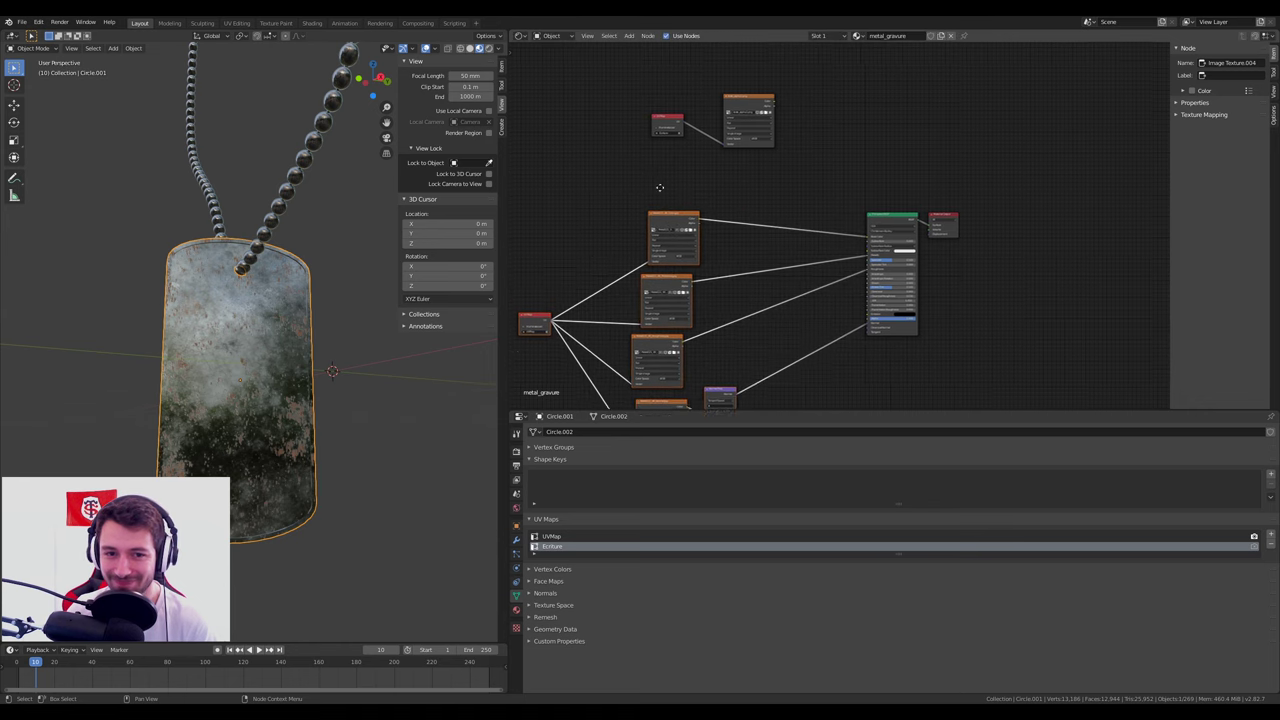
left_click_drag(618, 106, 848, 216)
key("g")
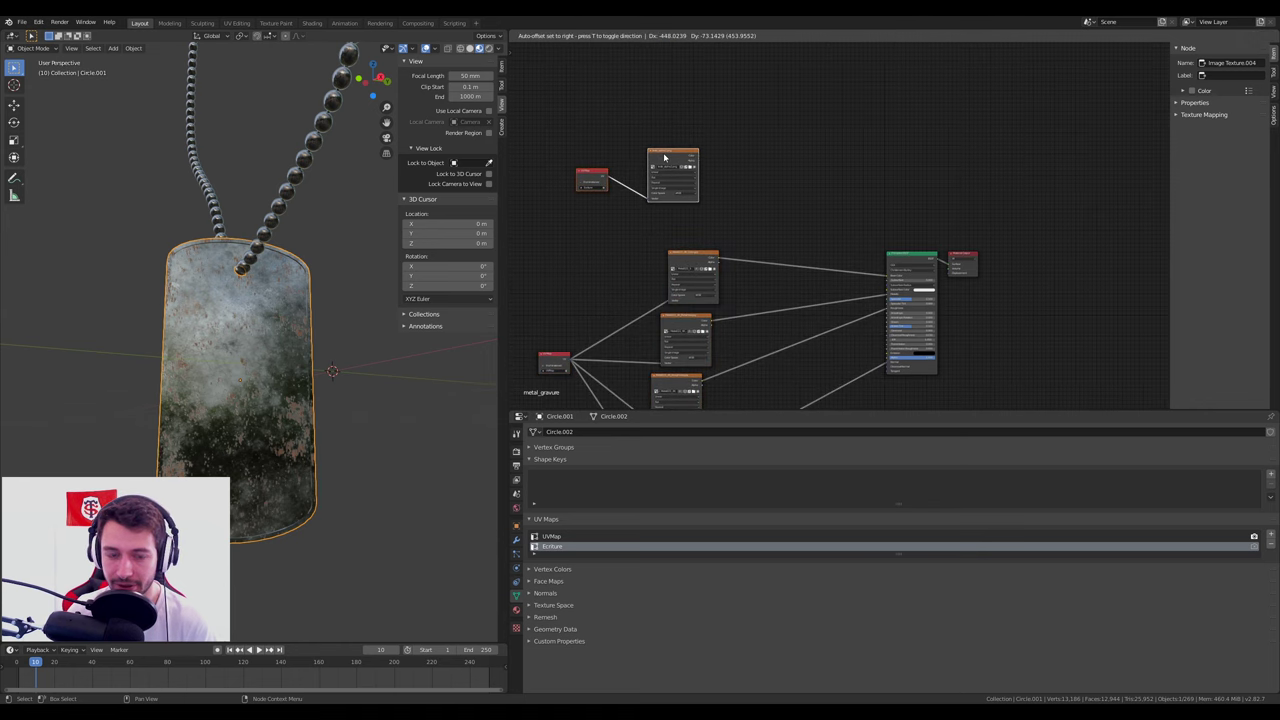
left_click(666, 164)
scroll(666, 164, "up", 2)
middle_click_drag(725, 240, 744, 177)
scroll(744, 177, "up", 1)
scroll(763, 234, "up", 1)
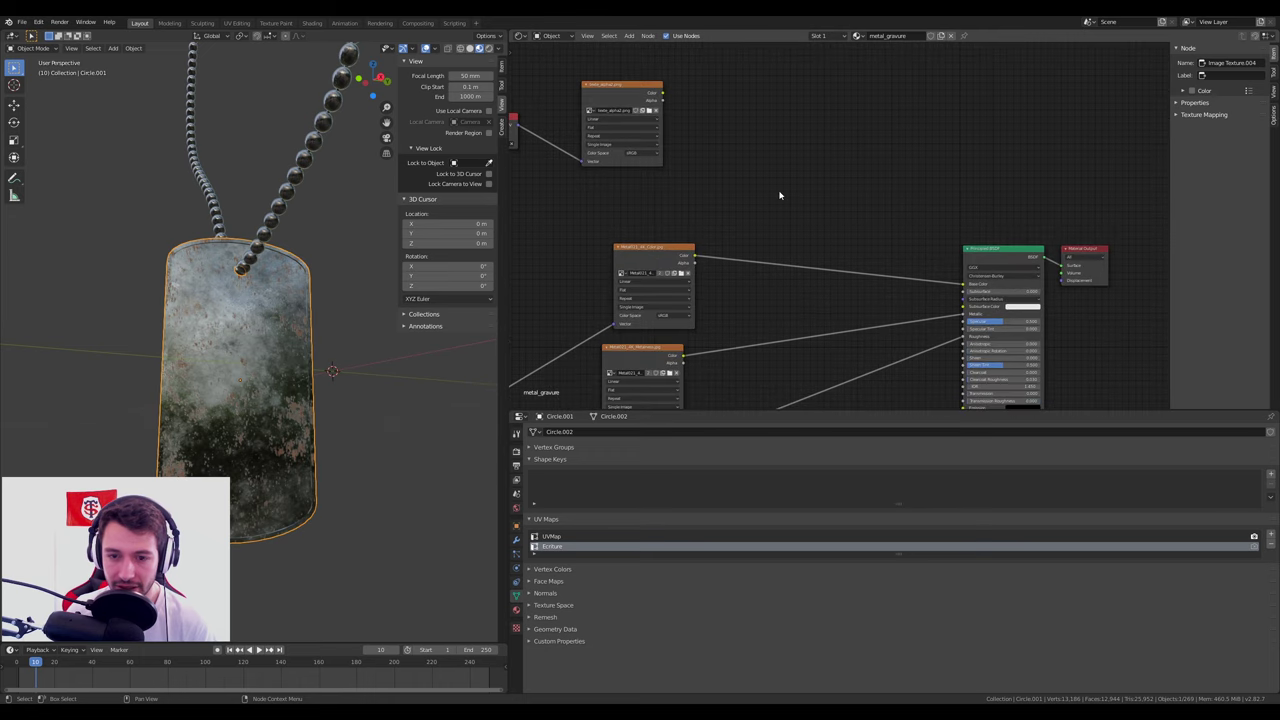
Add a Mix colour node and wire texte_alpha2 and the metal colour texture into it.
key("shift+a")
left_click(769, 179)
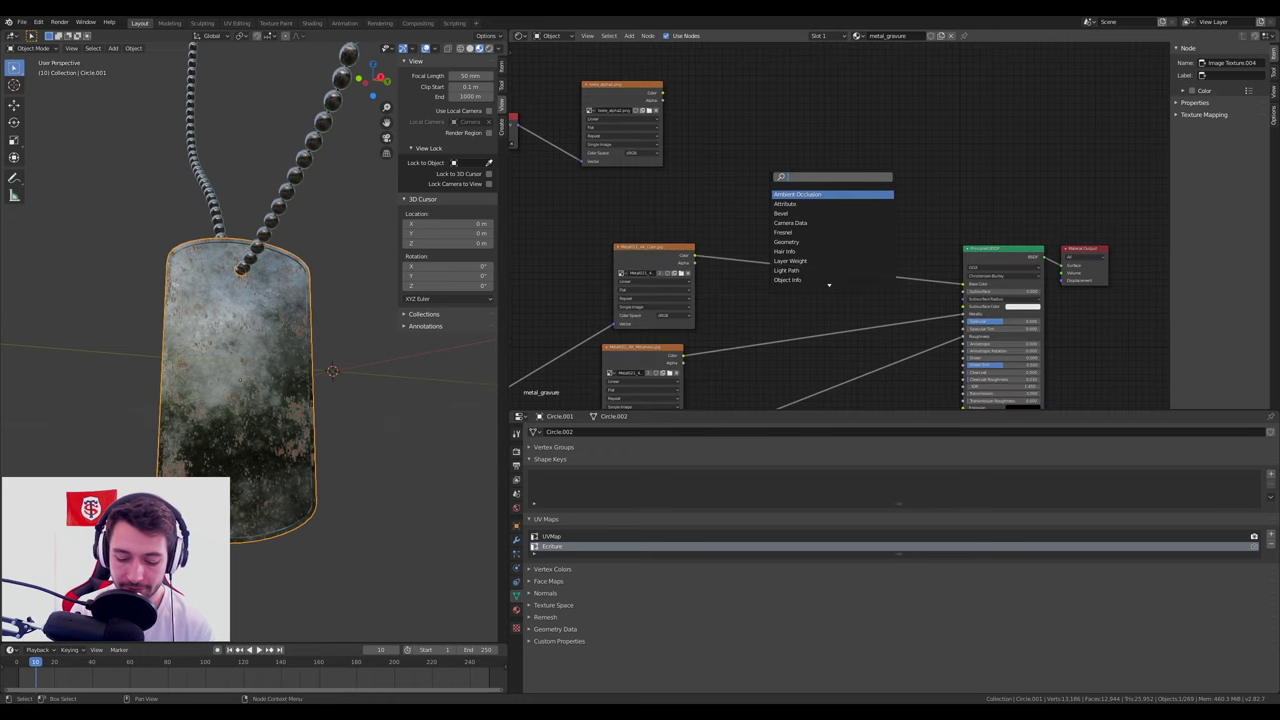
type("mix")
left_click(784, 203)
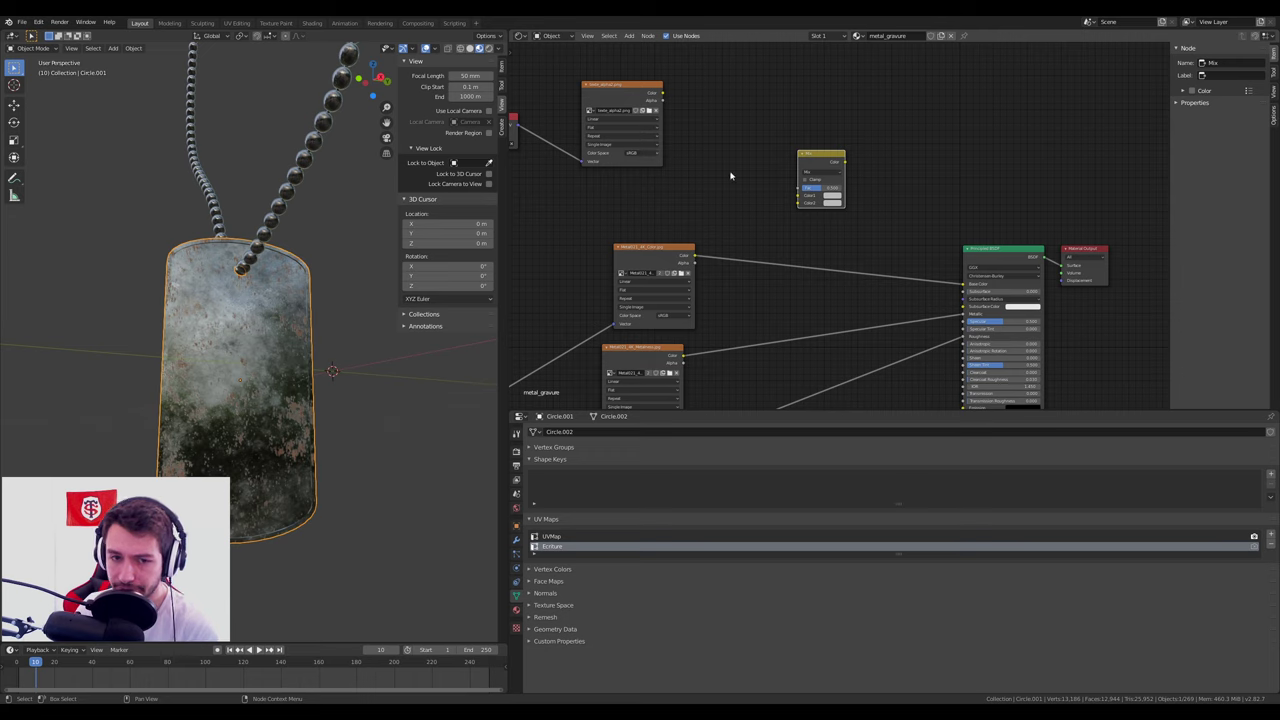
mouse_move(666, 103)
left_mouse_down()
mouse_move(735, 178)
mouse_move(837, 196)
mouse_move(964, 284)
left_mouse_up()
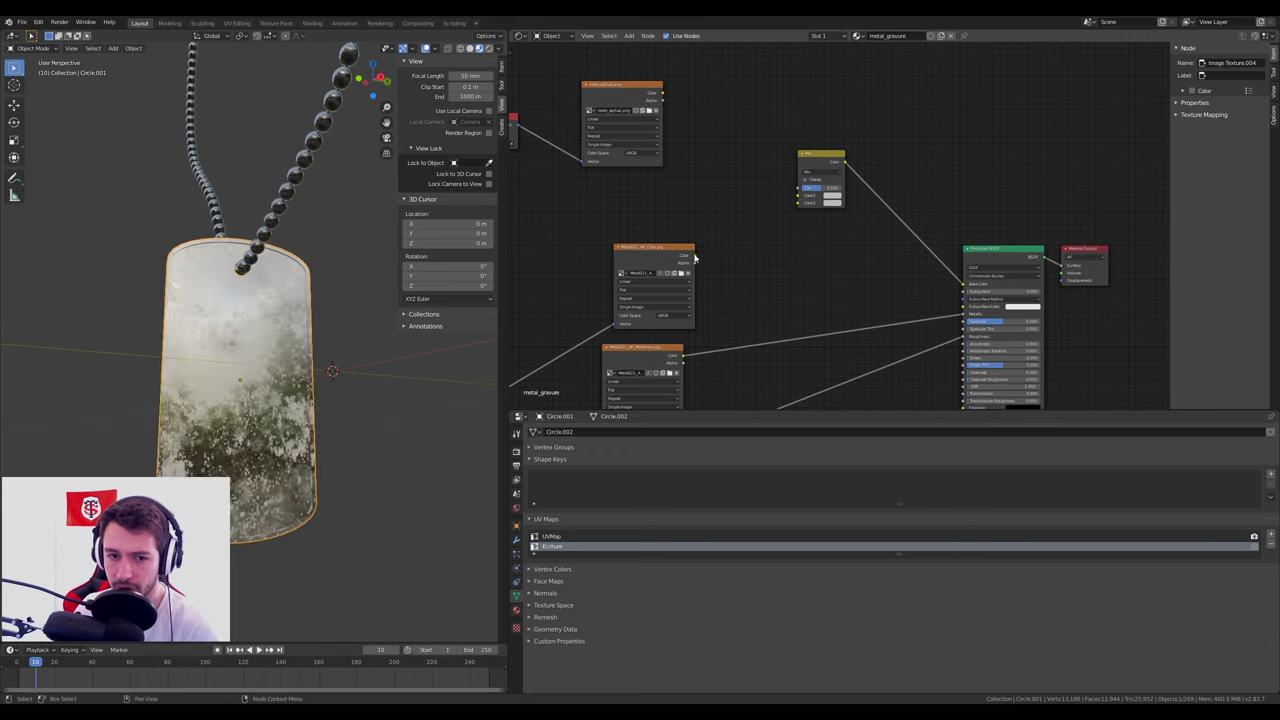
left_click_drag(694, 257, 799, 203)
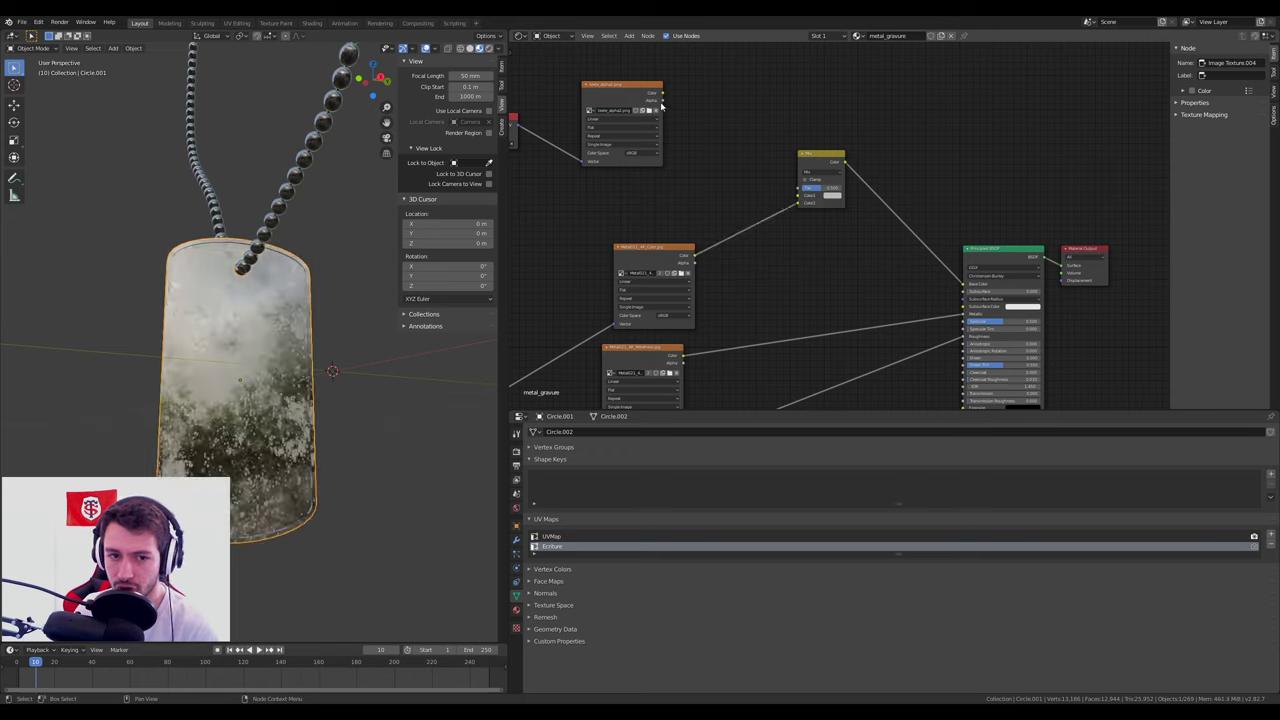
left_click_drag(661, 100, 797, 191)
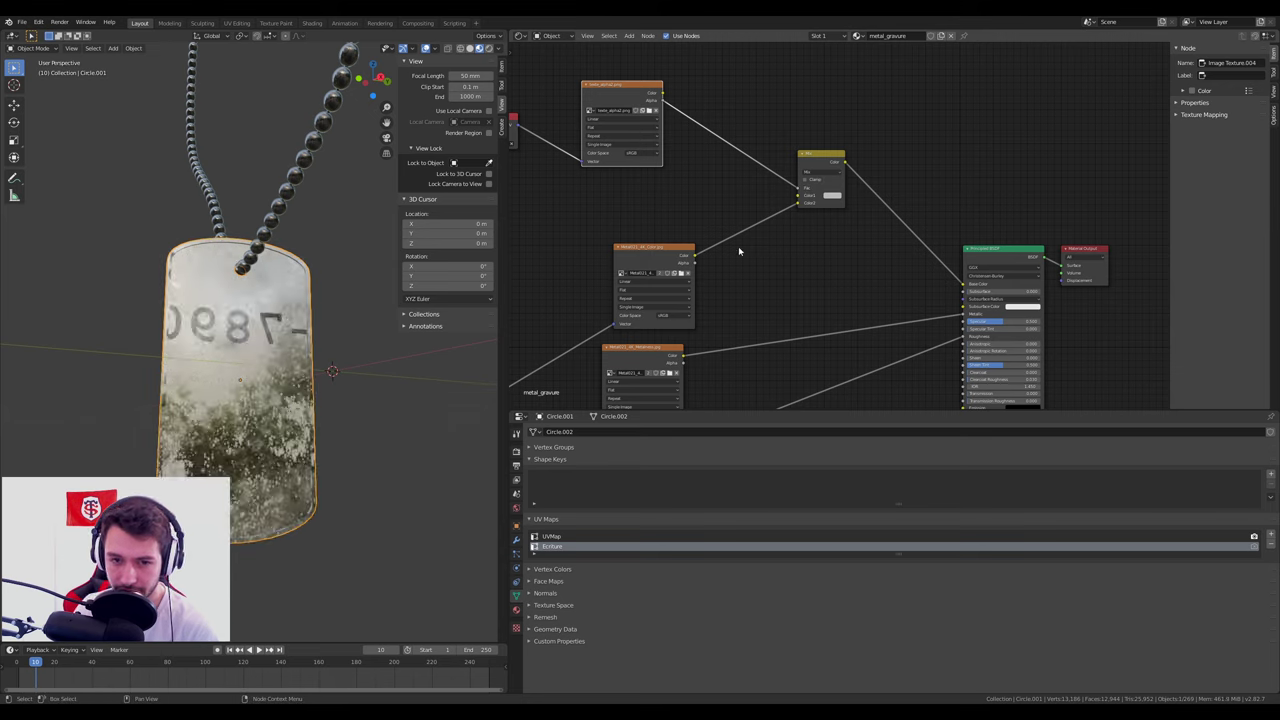
left_click_drag(693, 258, 797, 203)
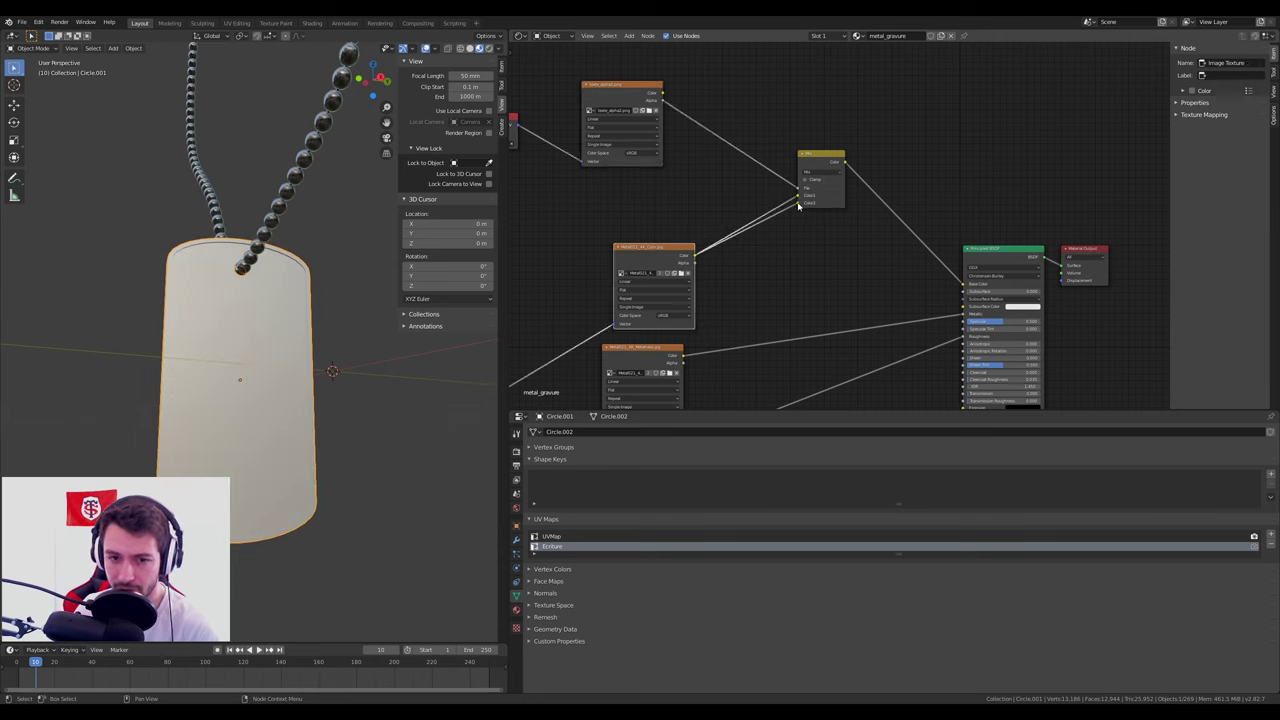
Set the Mix node's second colour to black so the lettering appears dark on the tag.
left_click(830, 200)
left_click(834, 204)
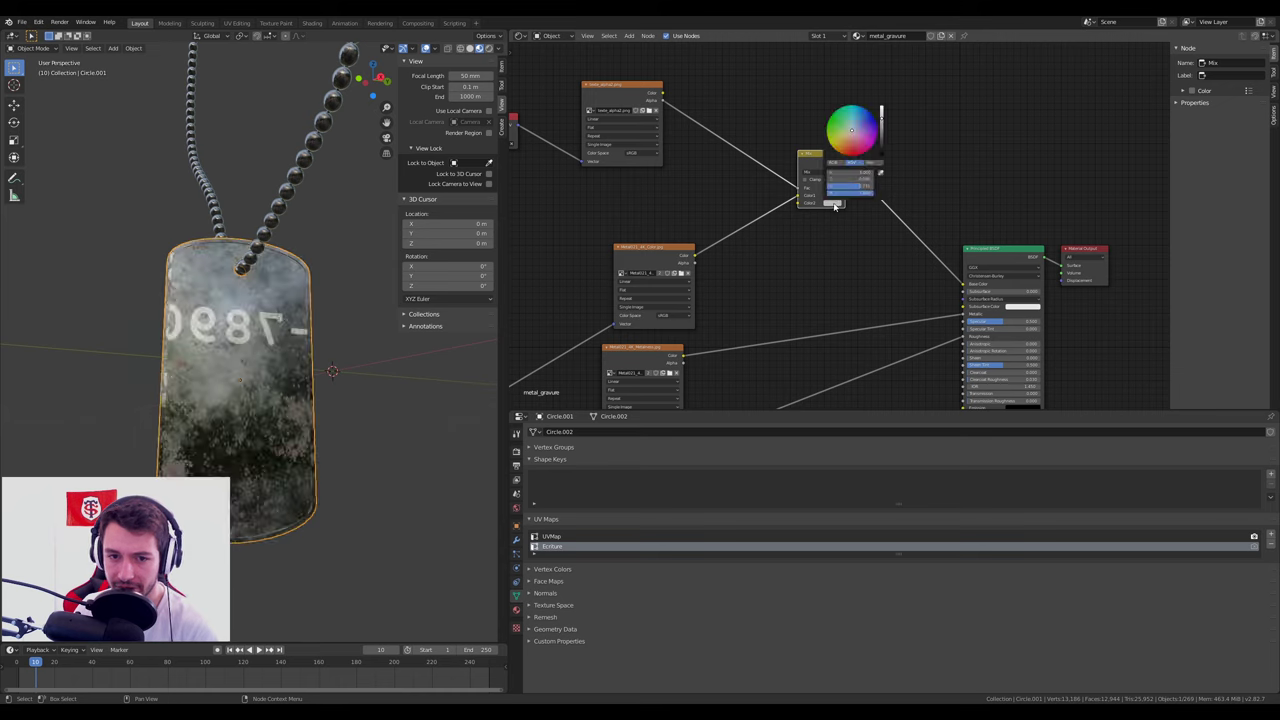
left_click_drag(880, 133, 880, 158)
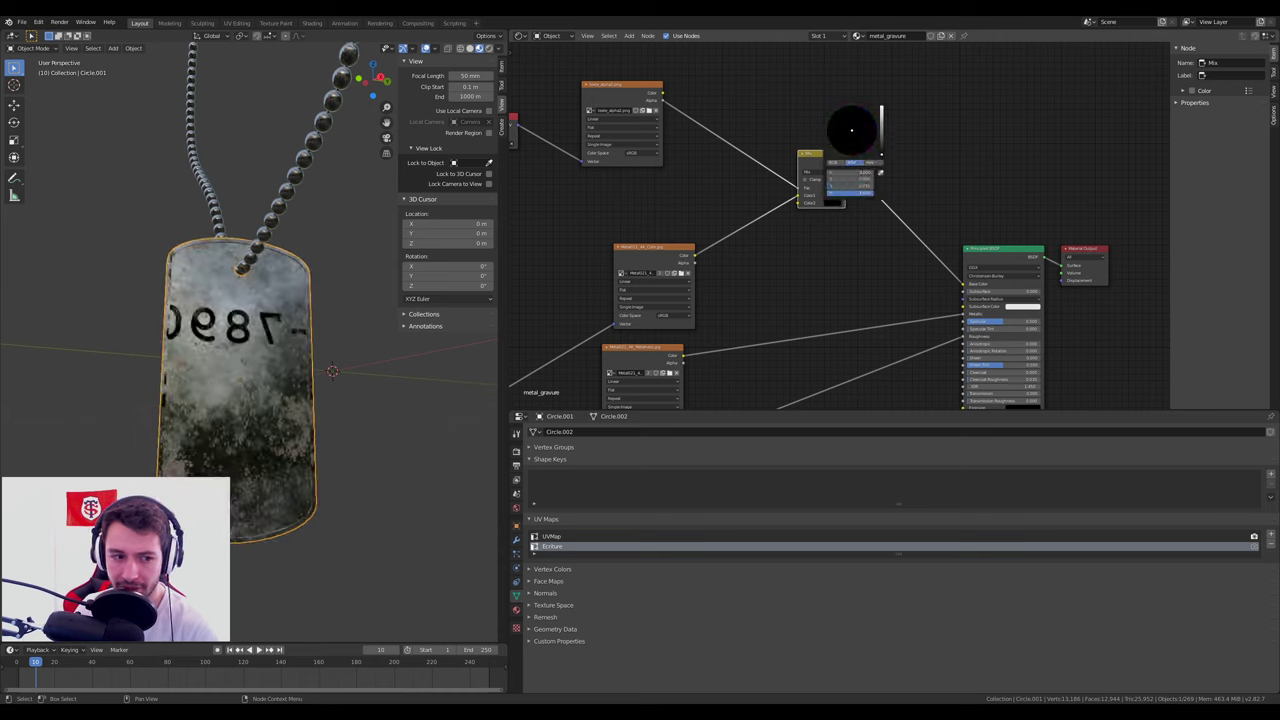
scroll(295, 336, "up", 3)
middle_click_drag(249, 322, 265, 330)
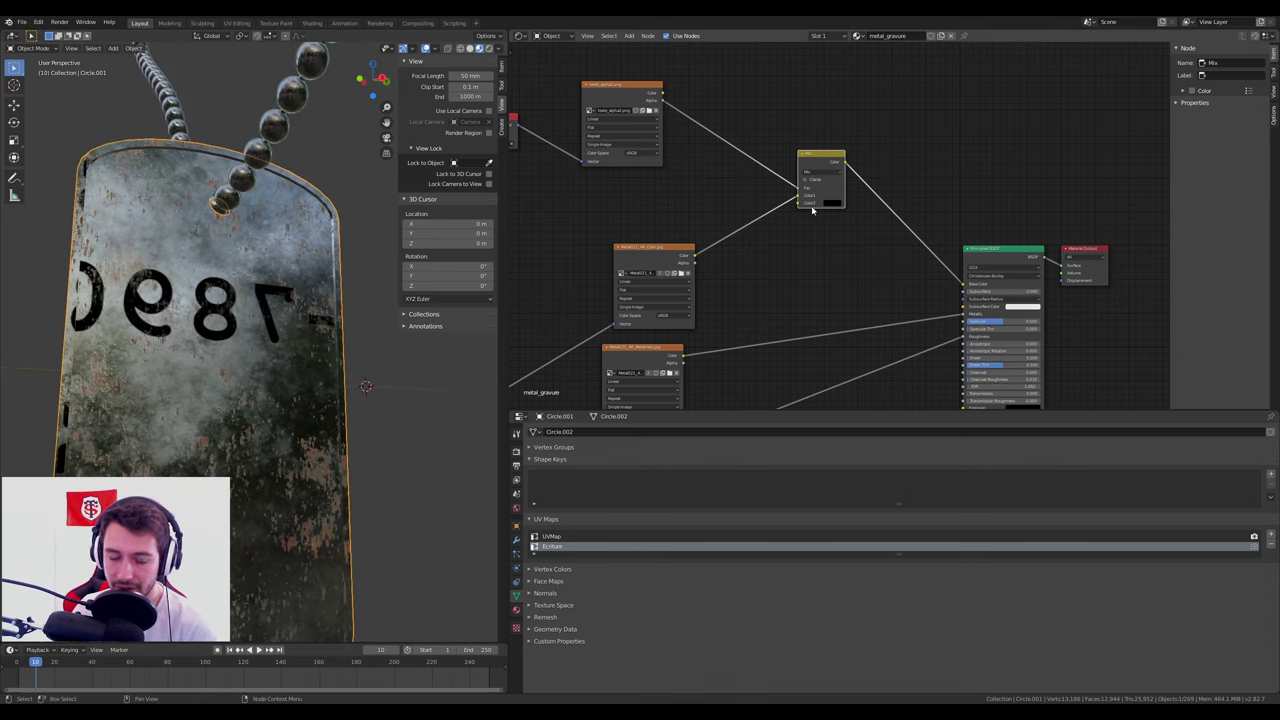
Set texte_alpha2's colour space to Non-Color and move the Metal021_4K_Color node up-left.
left_click(633, 152)
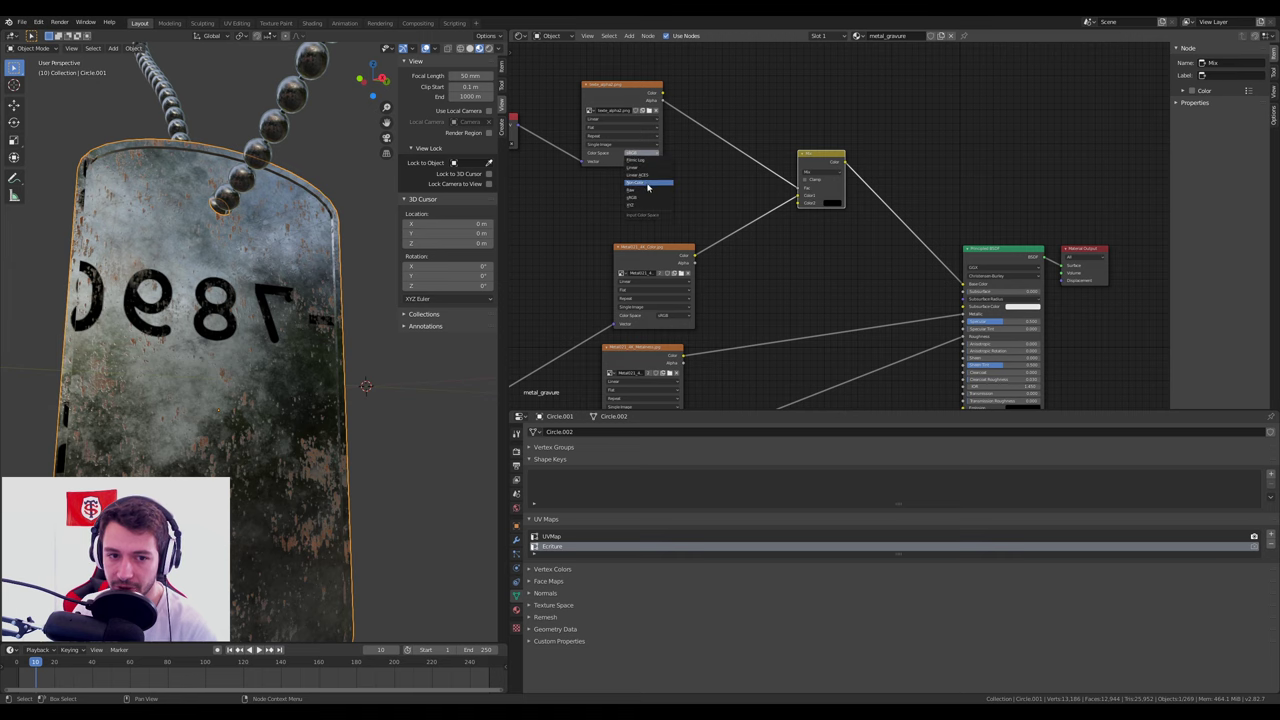
left_click(648, 186)
scroll(634, 188, "up", 2)
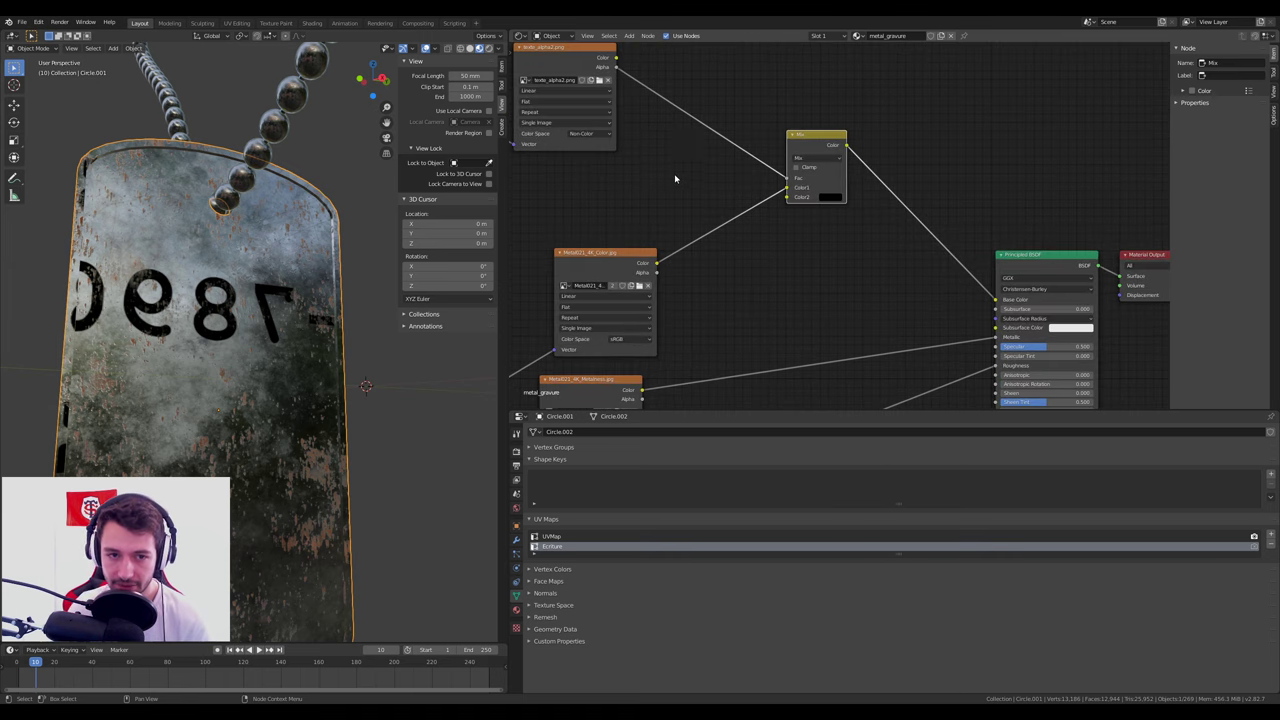
middle_click_drag(582, 42, 620, 84)
scroll(694, 229, "down", 1)
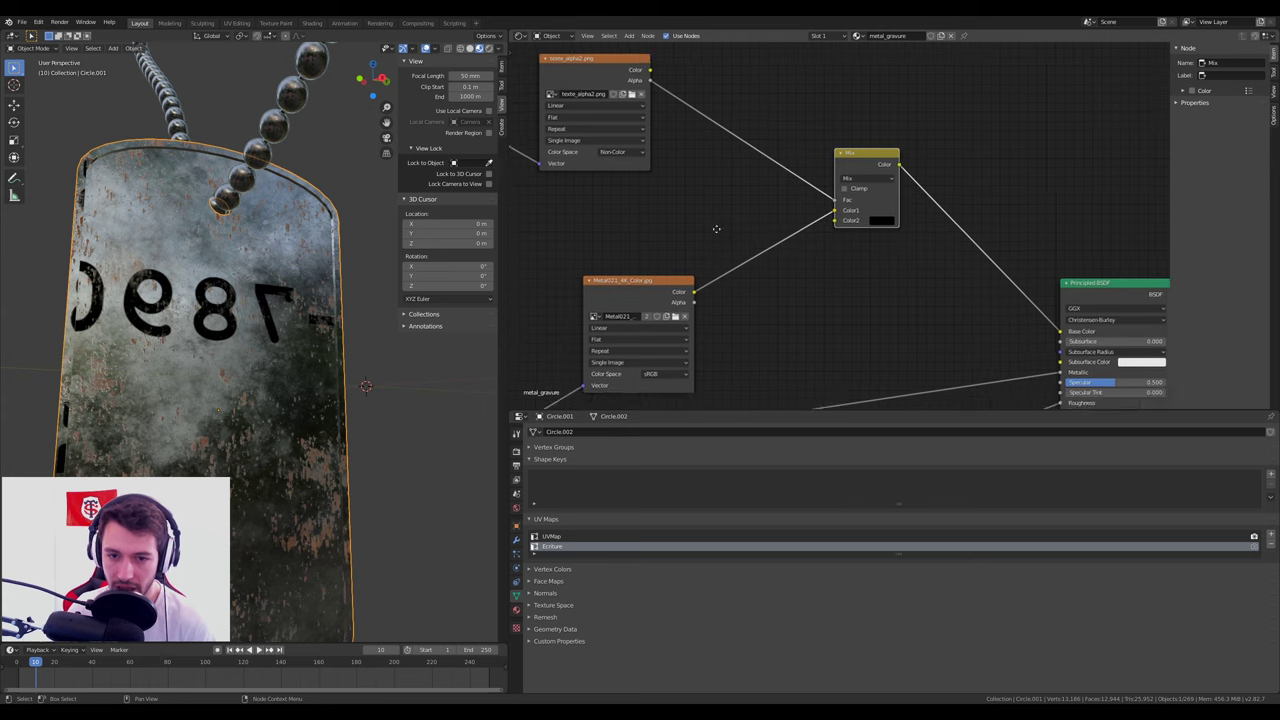
middle_click_drag(694, 229, 741, 224)
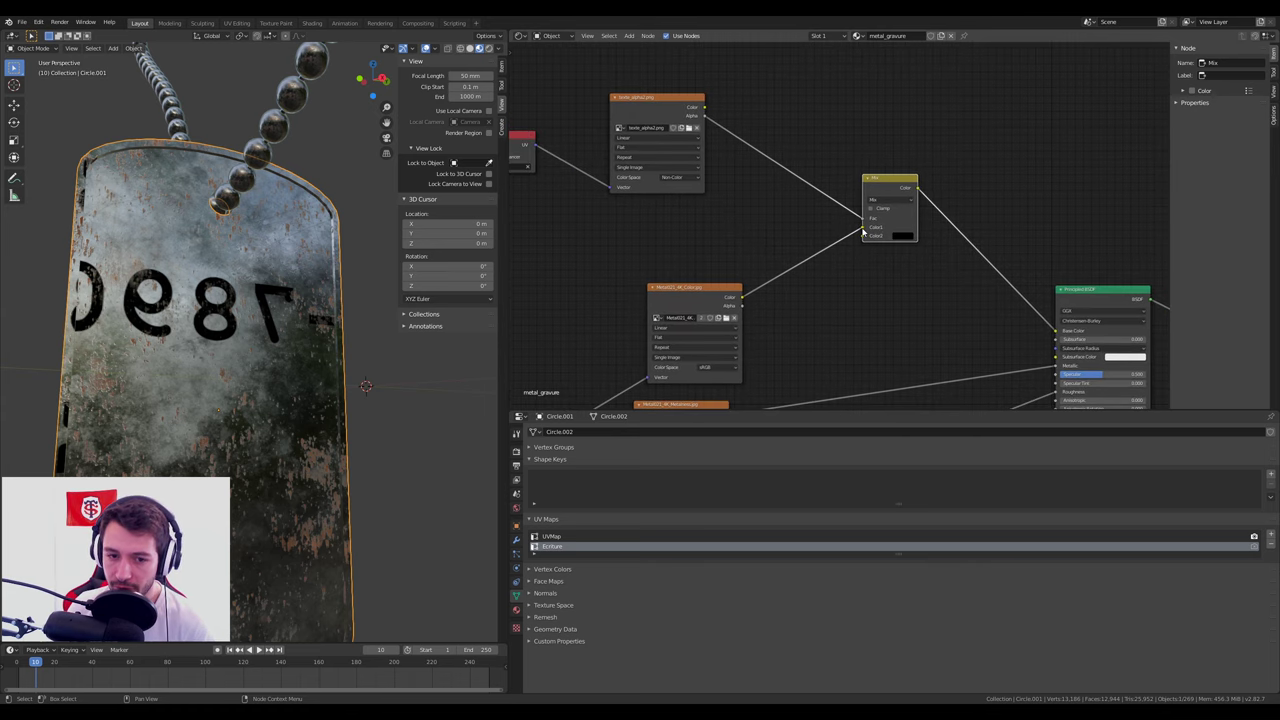
left_click_drag(688, 292, 670, 246)
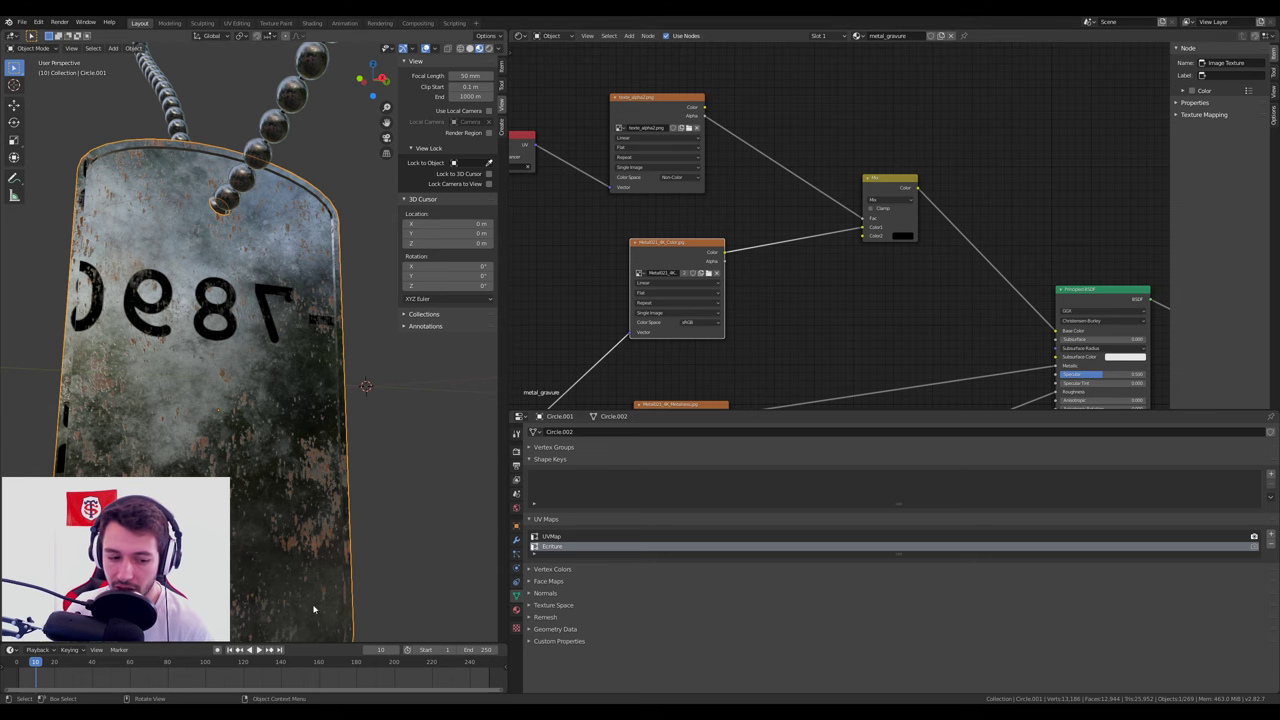
mouse_move(305, 710)
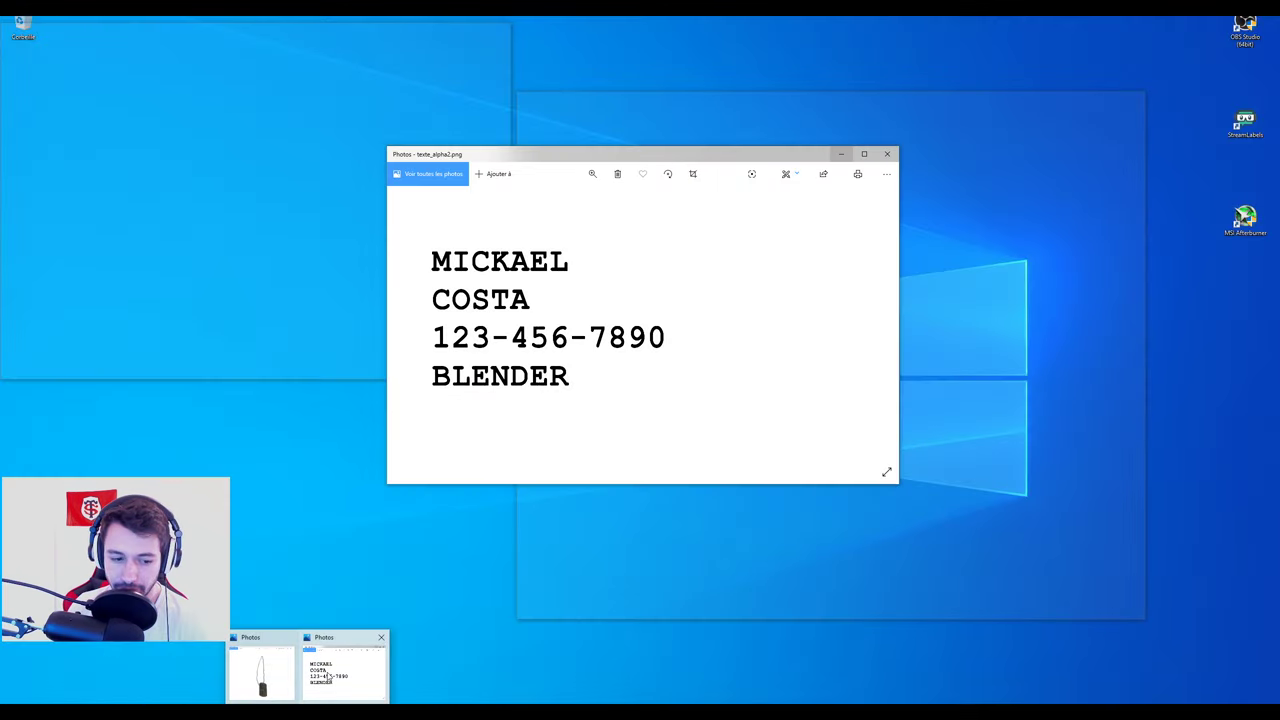
Browse to Documents > Stream_Blender > Metal021_4K-JPG and select Metal021_4K_Color.
left_click(328, 677)
left_click(210, 668)
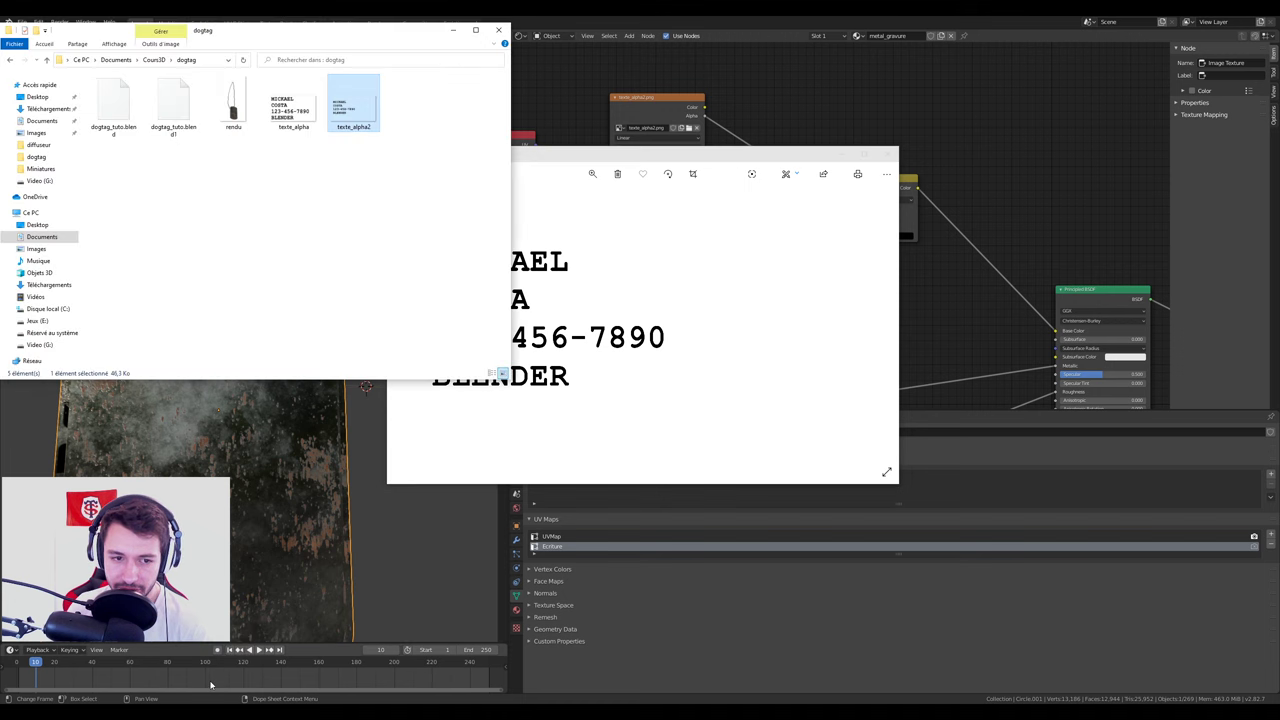
left_click(116, 60)
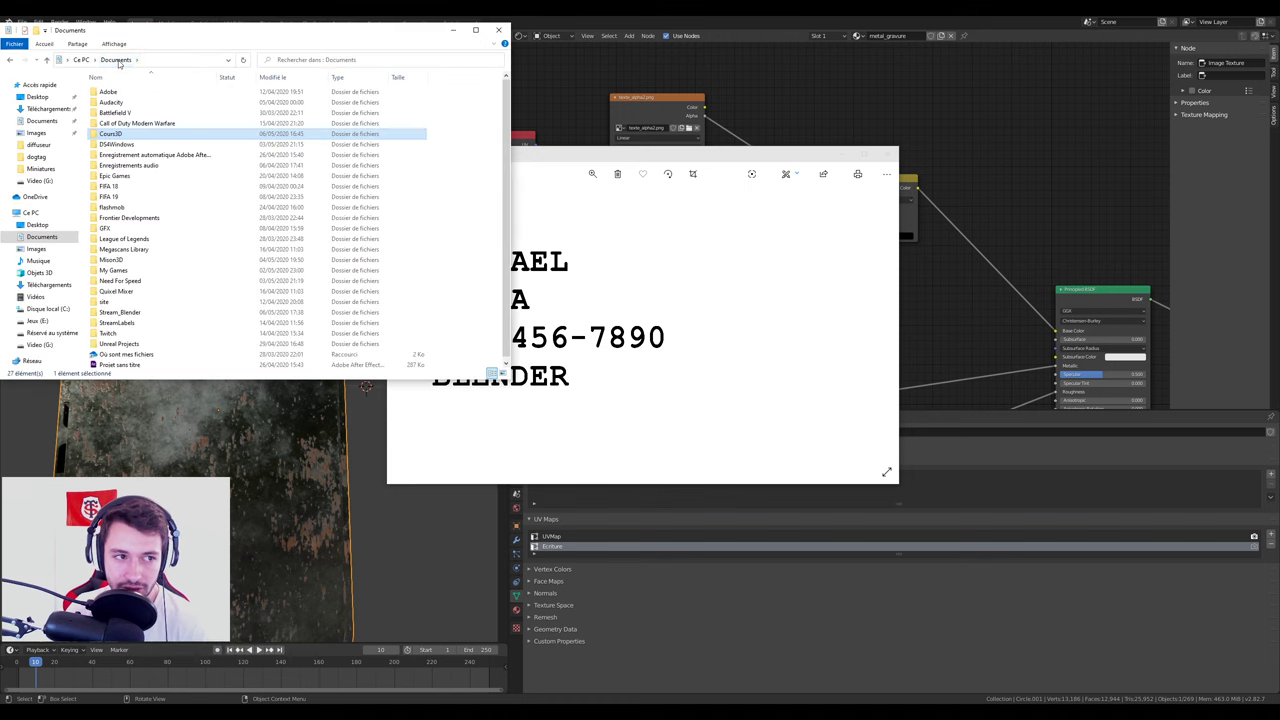
double_click(136, 324)
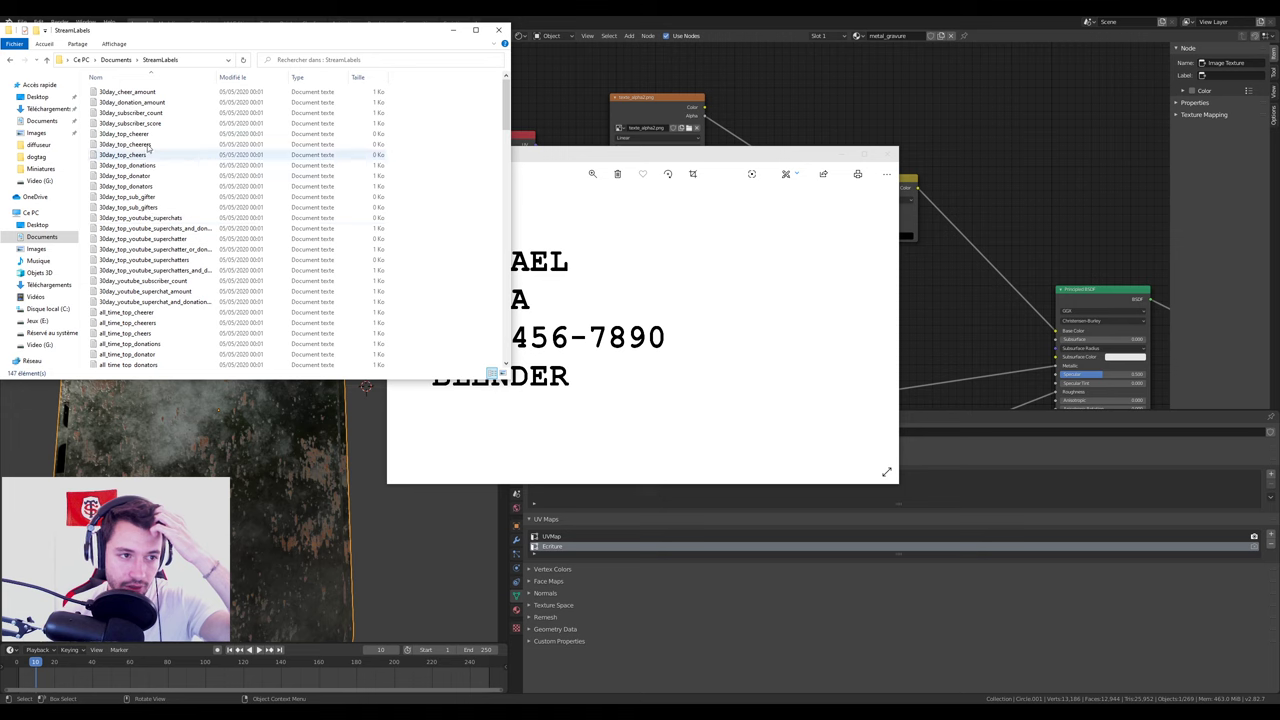
key("alt+Left")
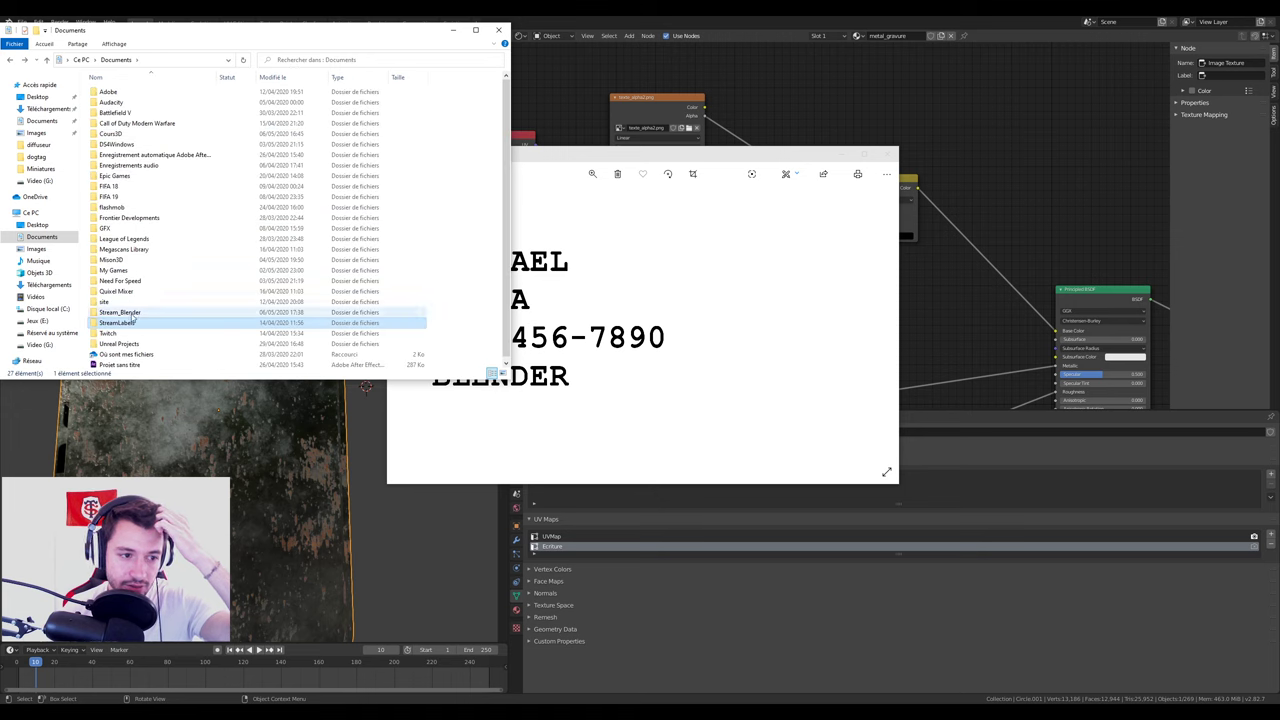
double_click(120, 312)
double_click(150, 104)
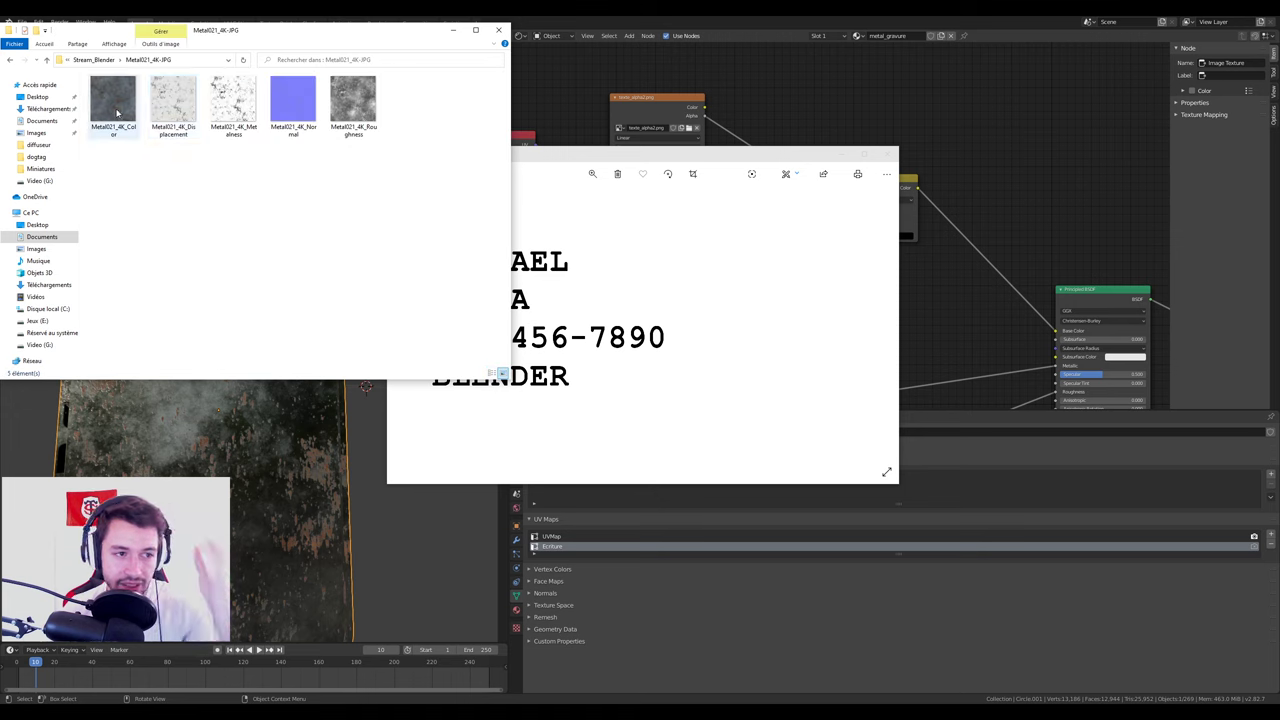
left_click(133, 110)
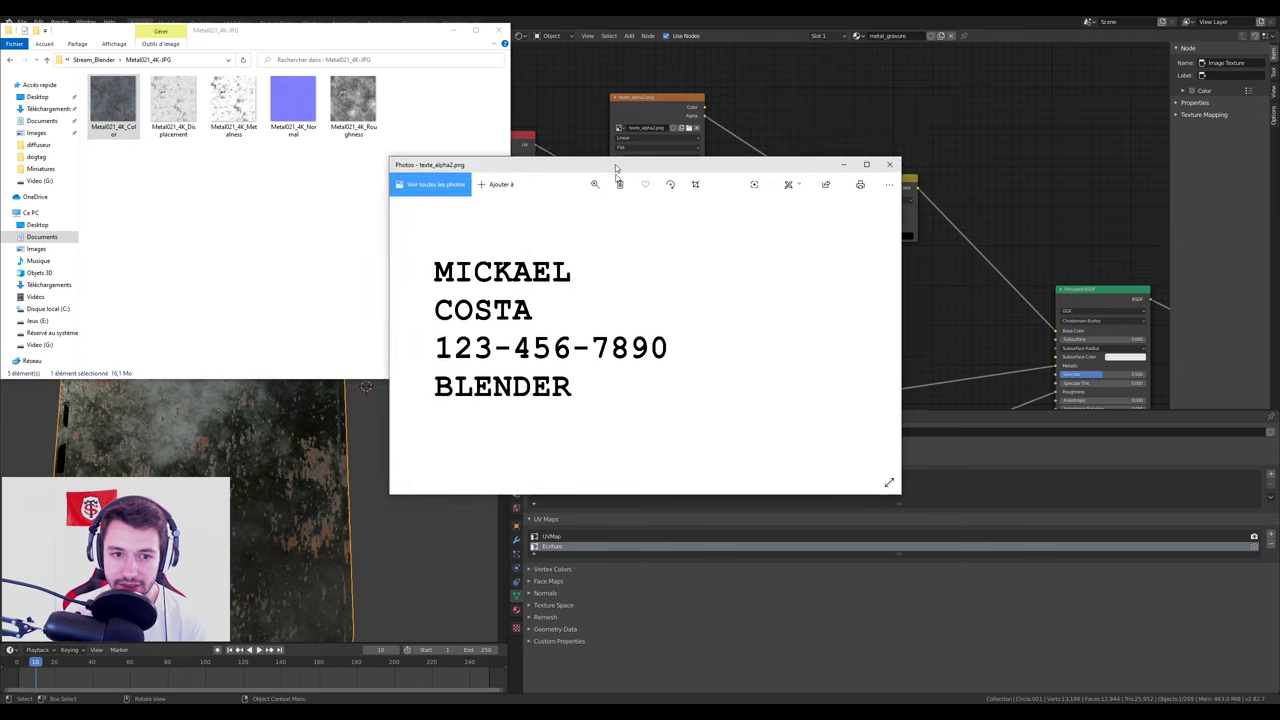
Move the Photos viewer off the node tree, then minimize File Explorer and Photos.
left_click_drag(615, 158, 455, 445)
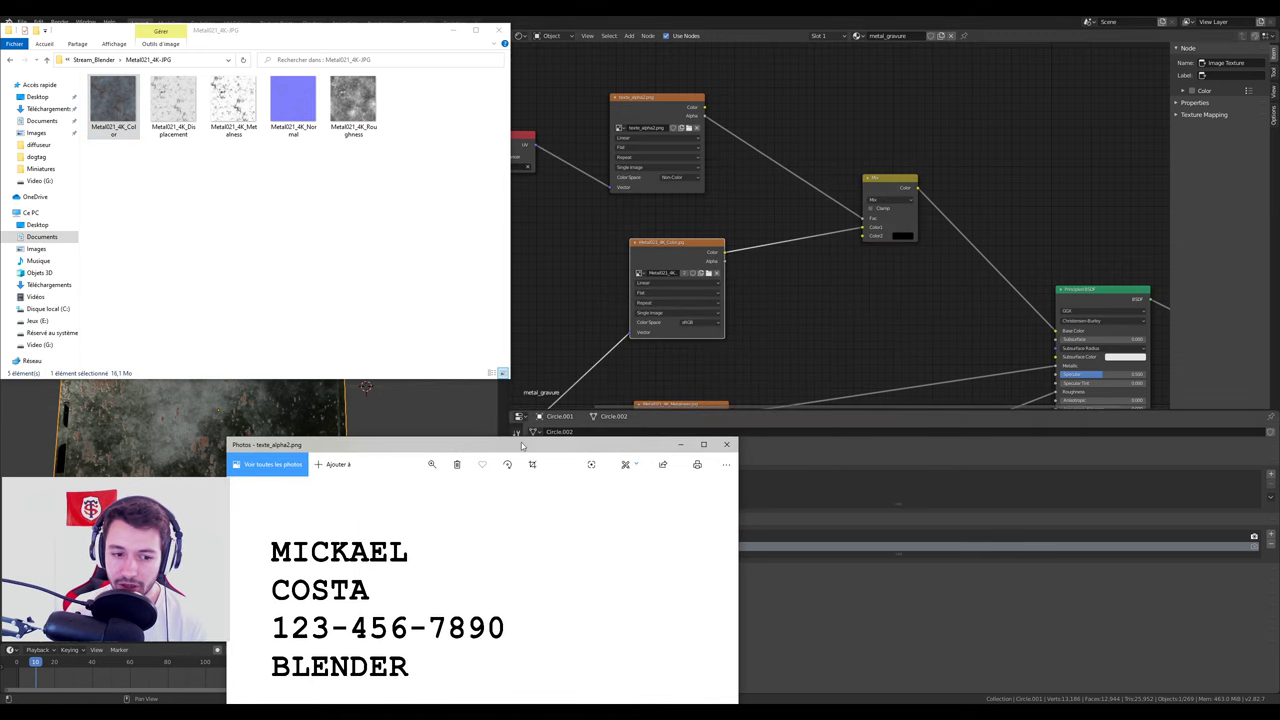
left_click_drag(520, 445, 495, 412)
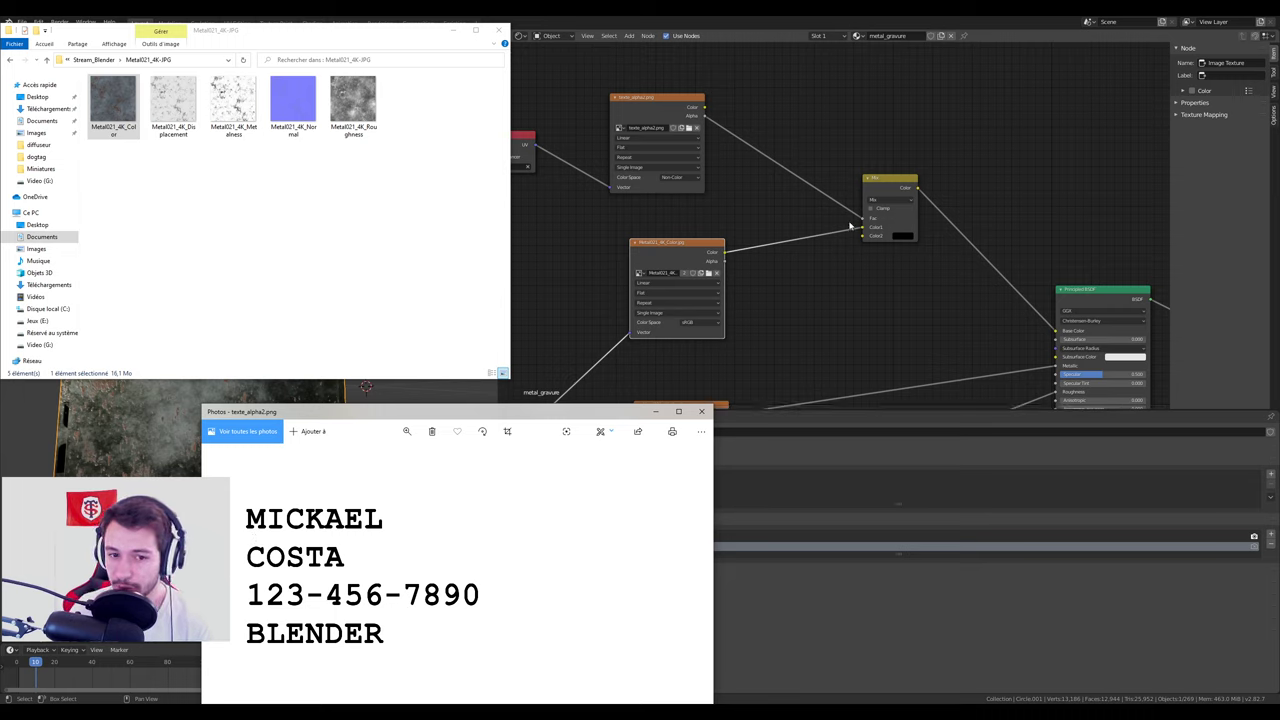
left_click(452, 30)
Set the Mix node's blend mode to Darken.
left_click(655, 411)
scroll(786, 260, "up", 2)
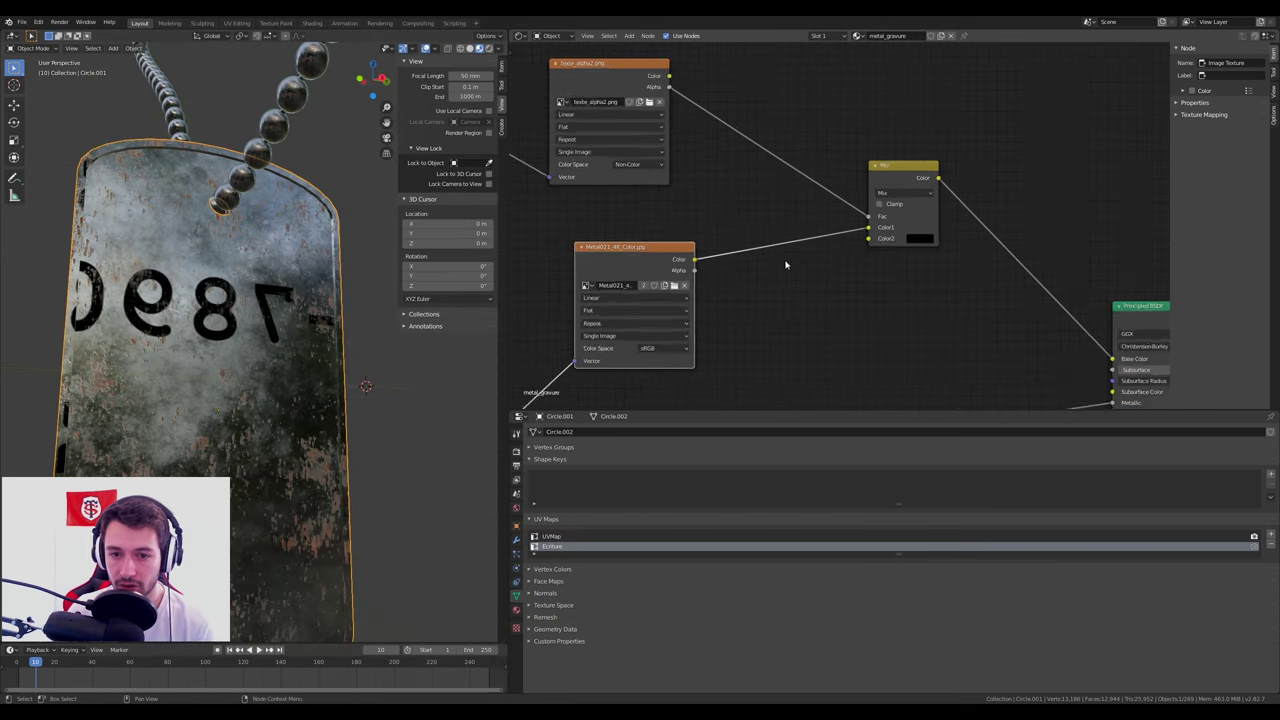
scroll(860, 220, "up", 1)
left_click(910, 186)
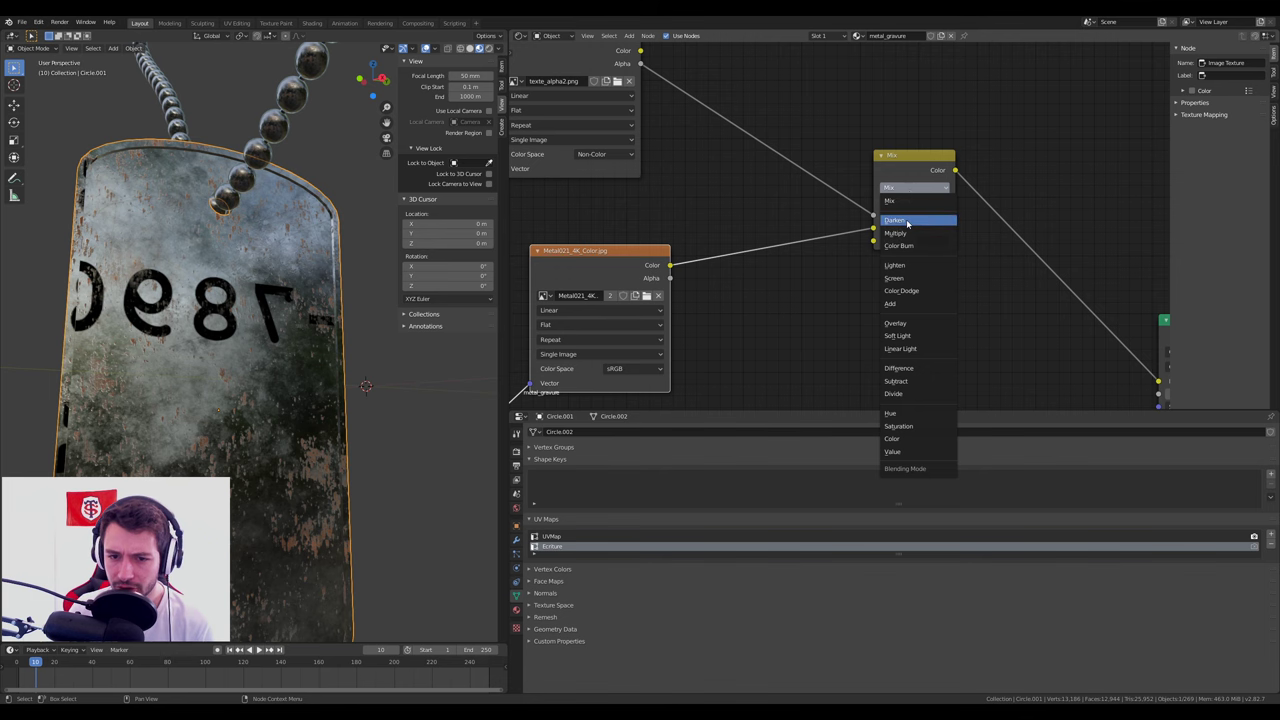
left_click(907, 220)
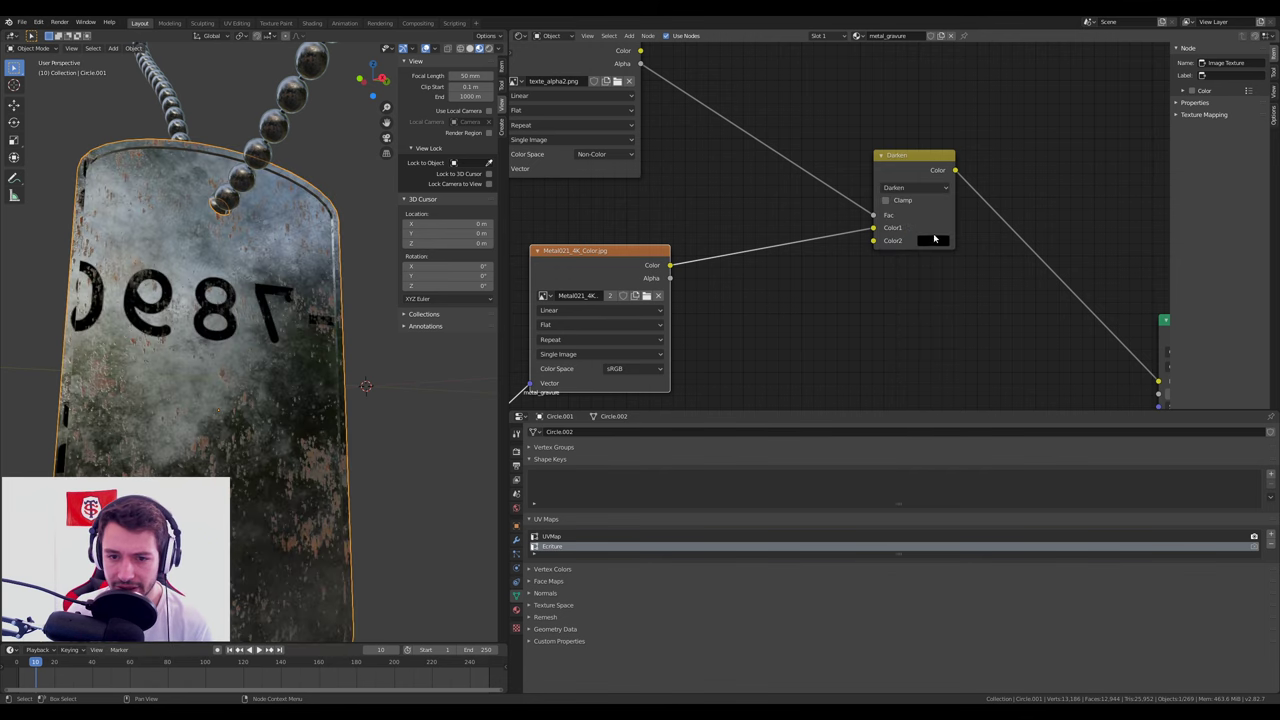
Raise Color2 to a very dark grey (V about 0.08), comparing against Mix before keeping Darken.
scroll(770, 285, "up", 1)
scroll(855, 260, "down", 1)
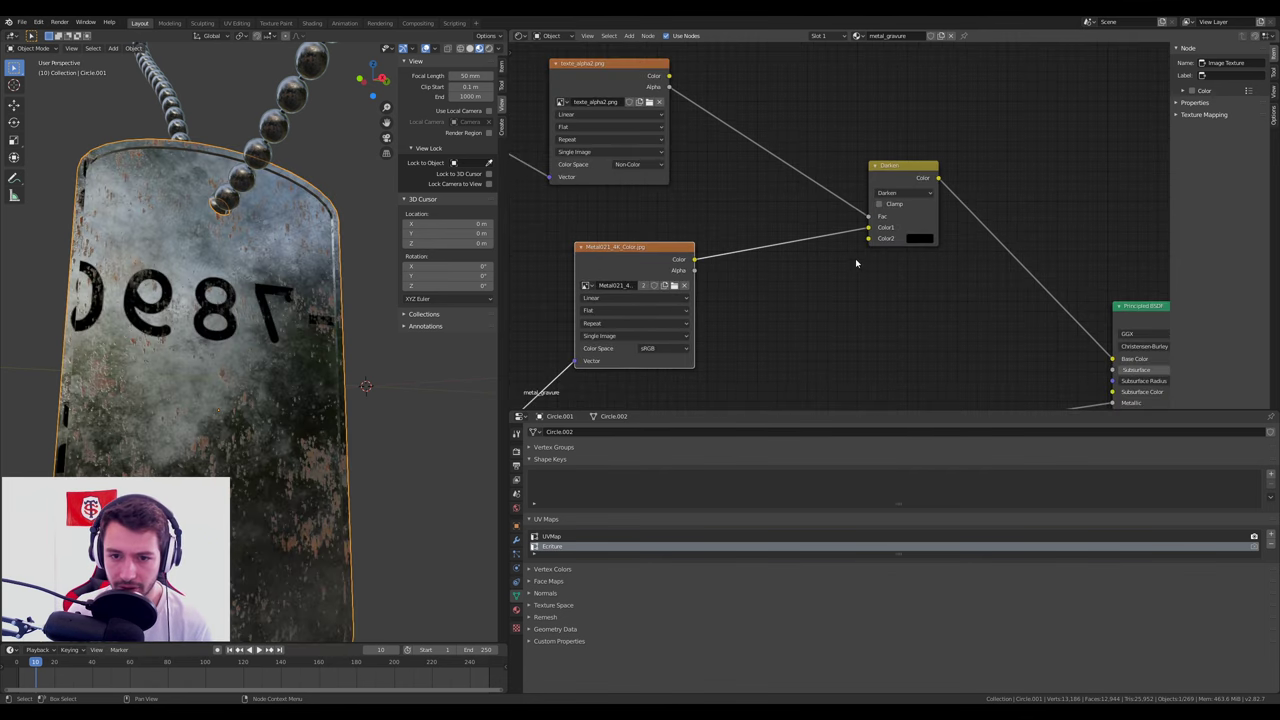
scroll(855, 260, "up", 1)
scroll(840, 265, "down", 1)
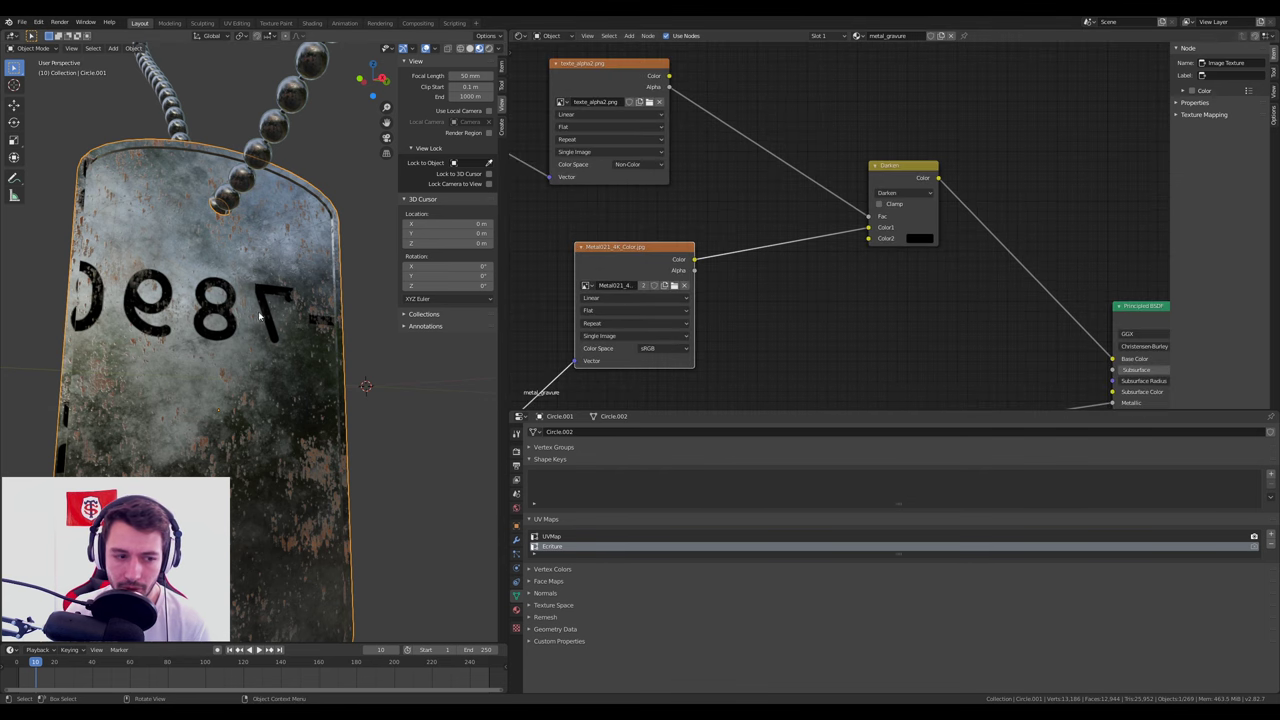
left_click(918, 238)
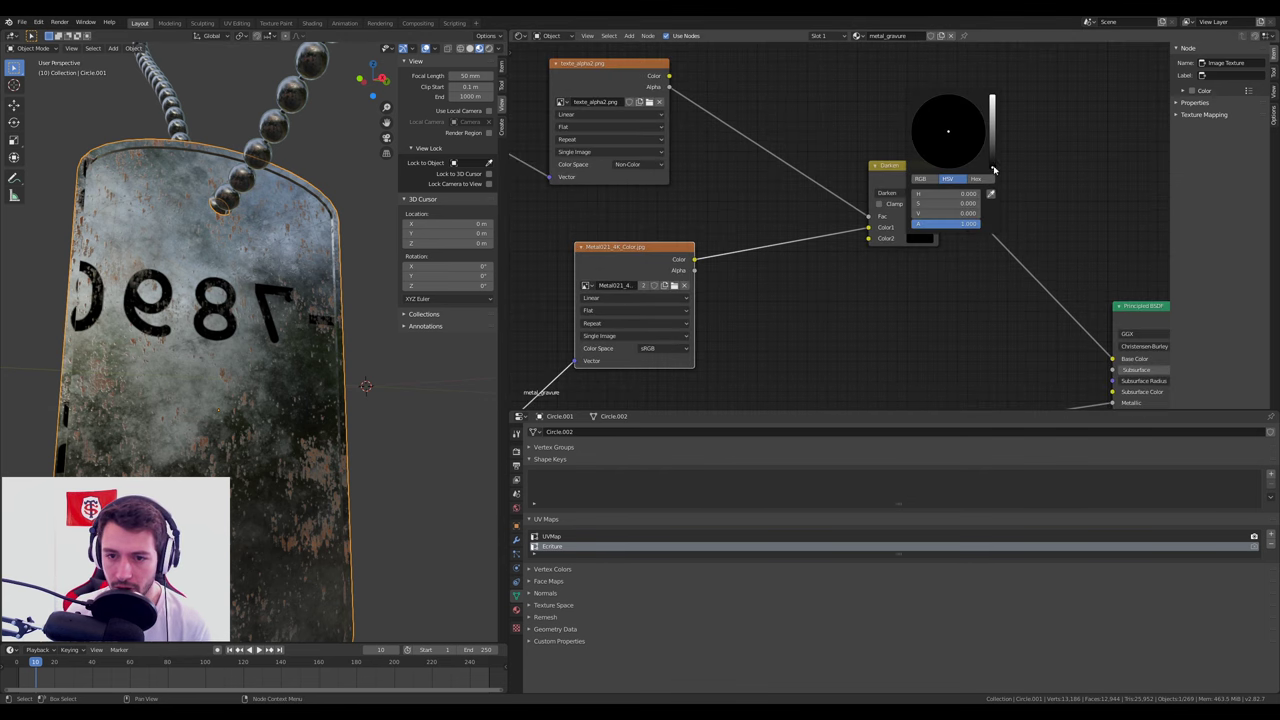
left_click_drag(993, 166, 992, 162)
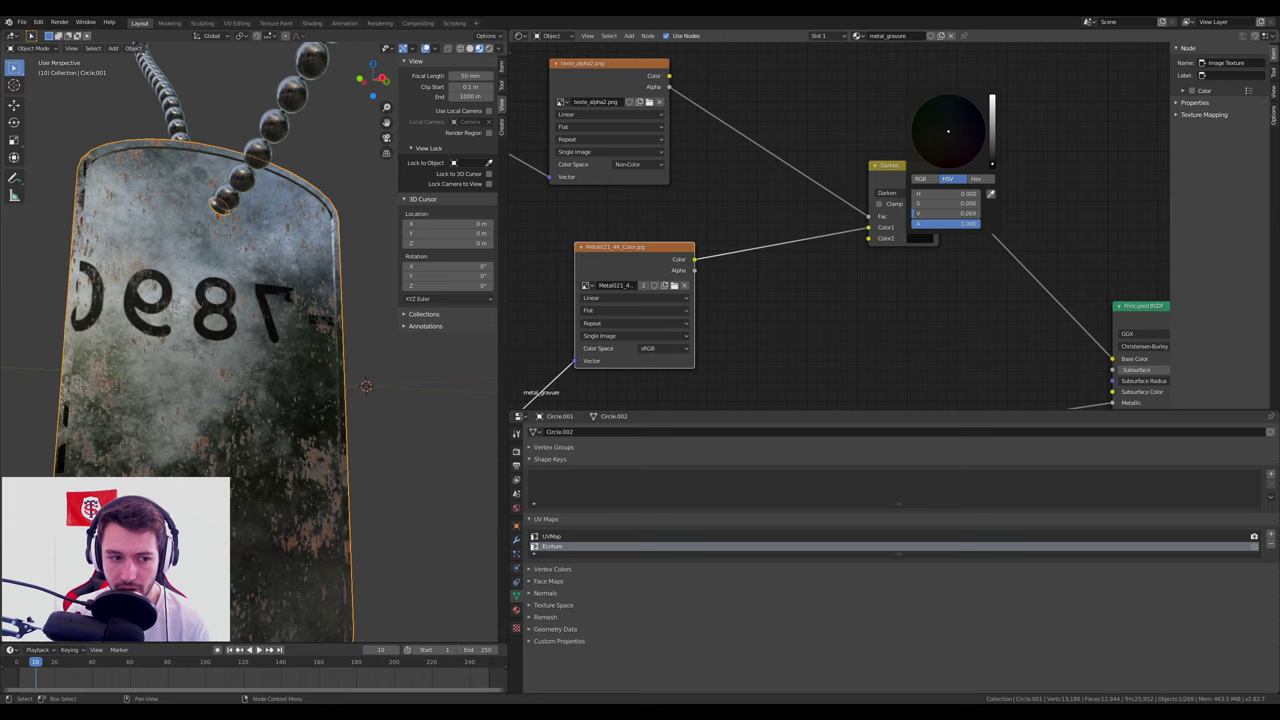
left_click_drag(945, 213, 917, 213)
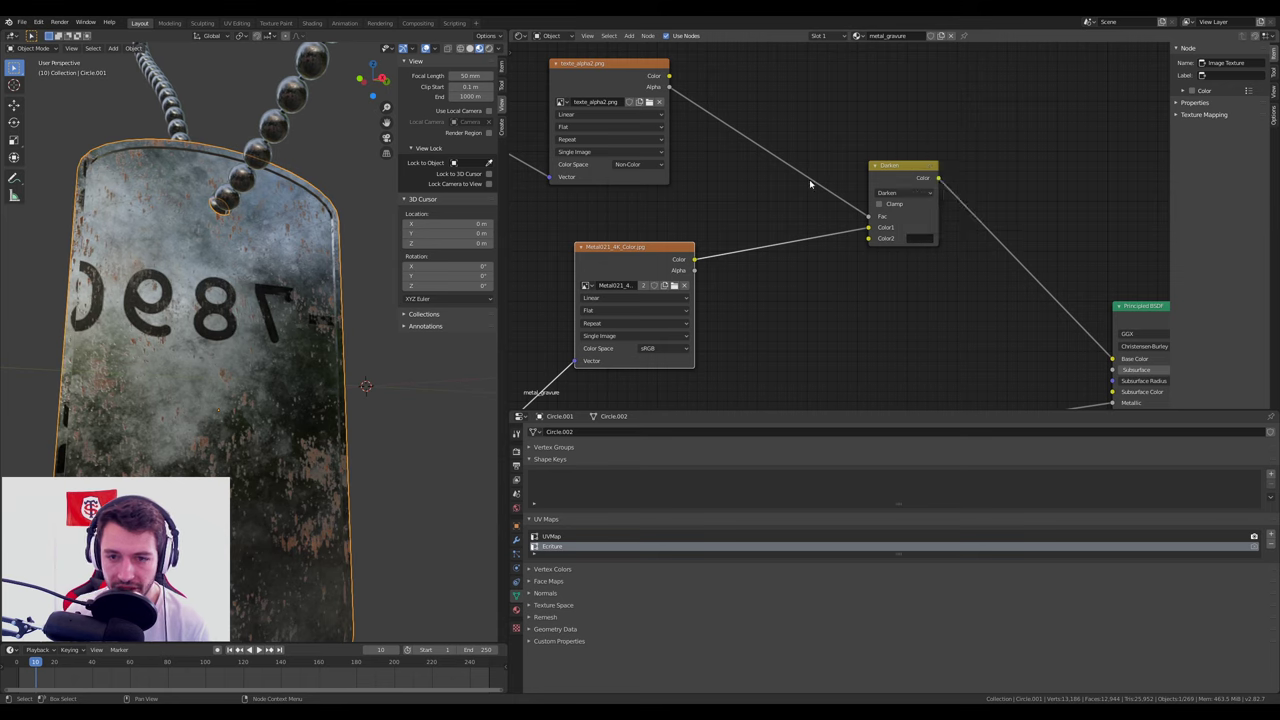
left_click(905, 192)
left_click(900, 204)
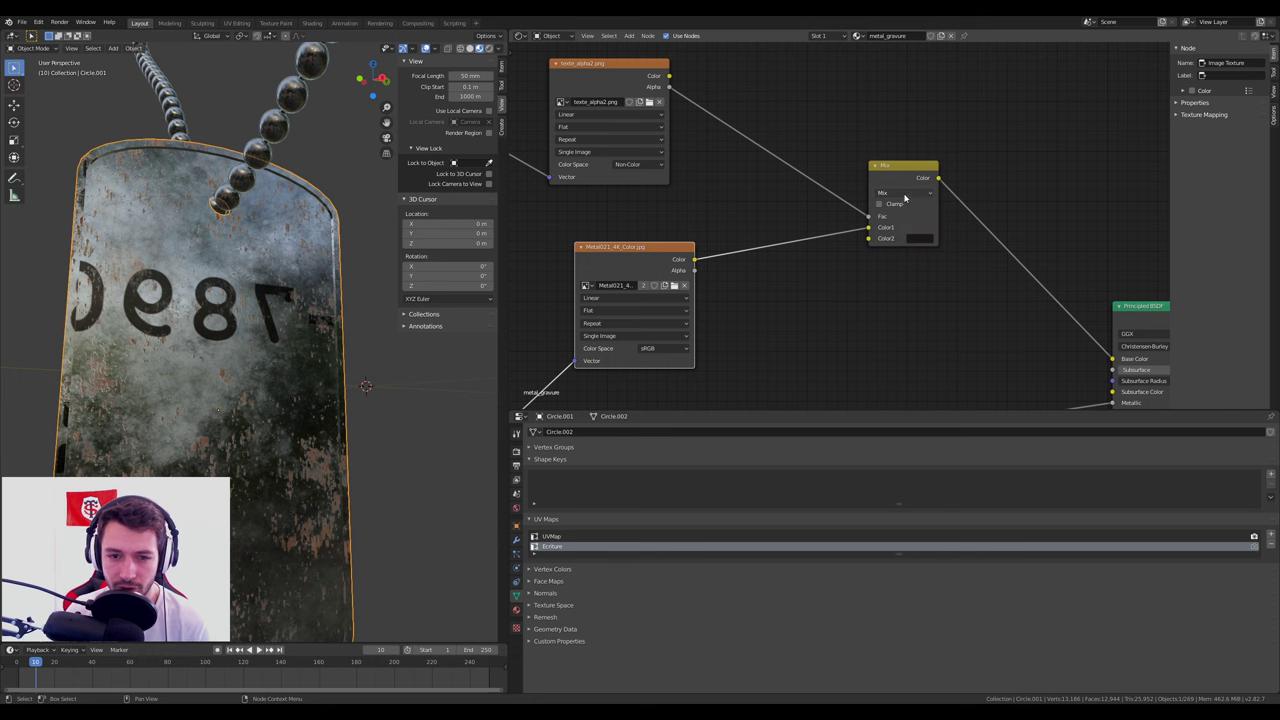
left_click(905, 192)
left_click(893, 226)
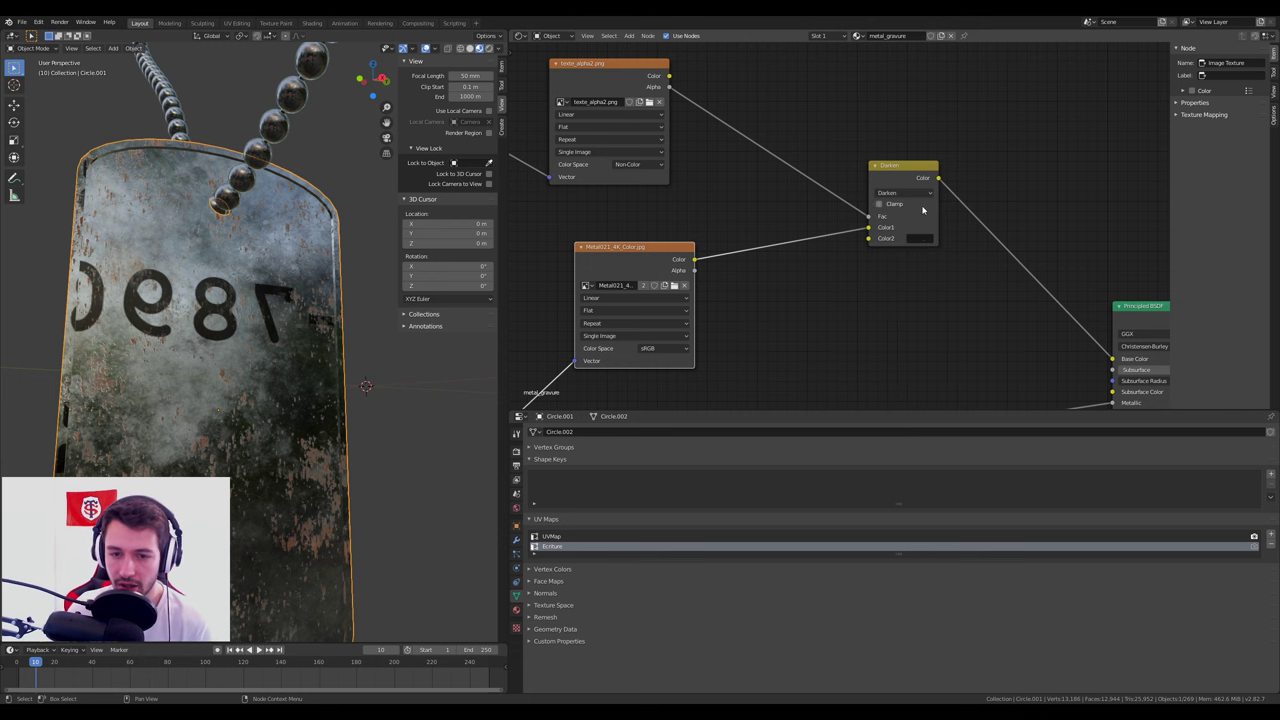
Pan the node tree and orbit the dog tag to face the view.
scroll(888, 245, "down", 2)
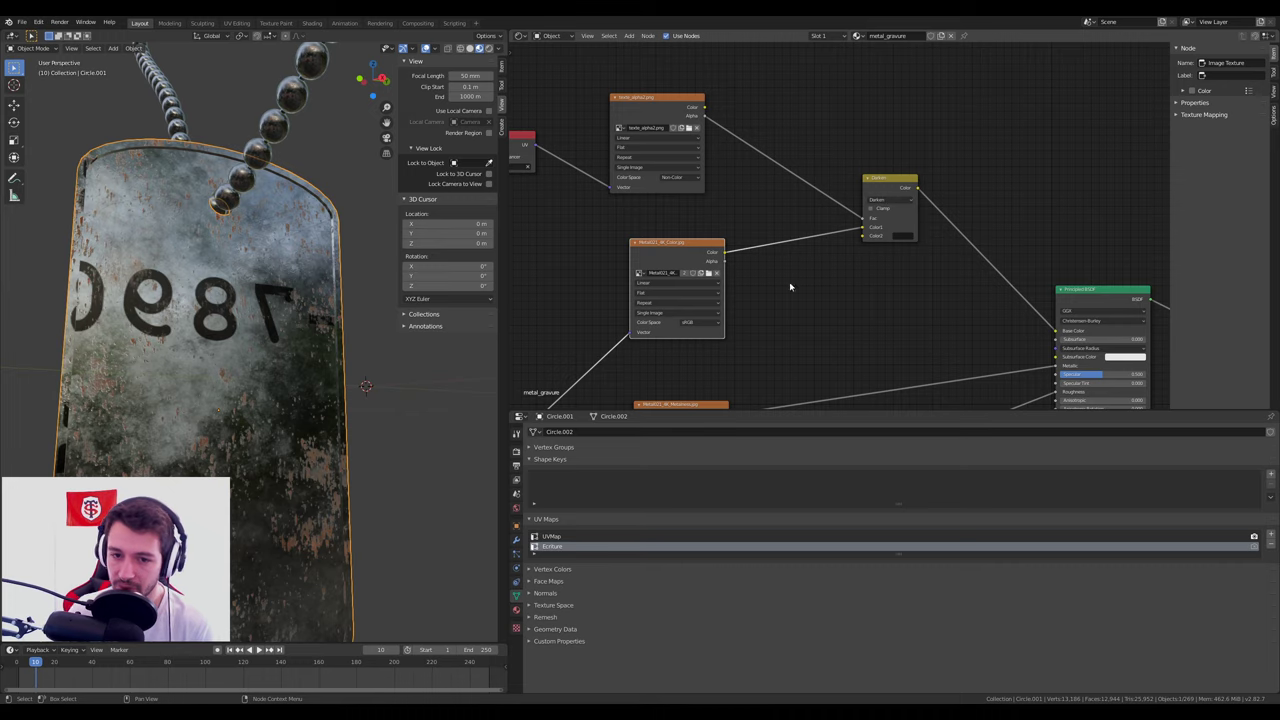
scroll(779, 289, "down", 2)
middle_click_drag(614, 289, 685, 261)
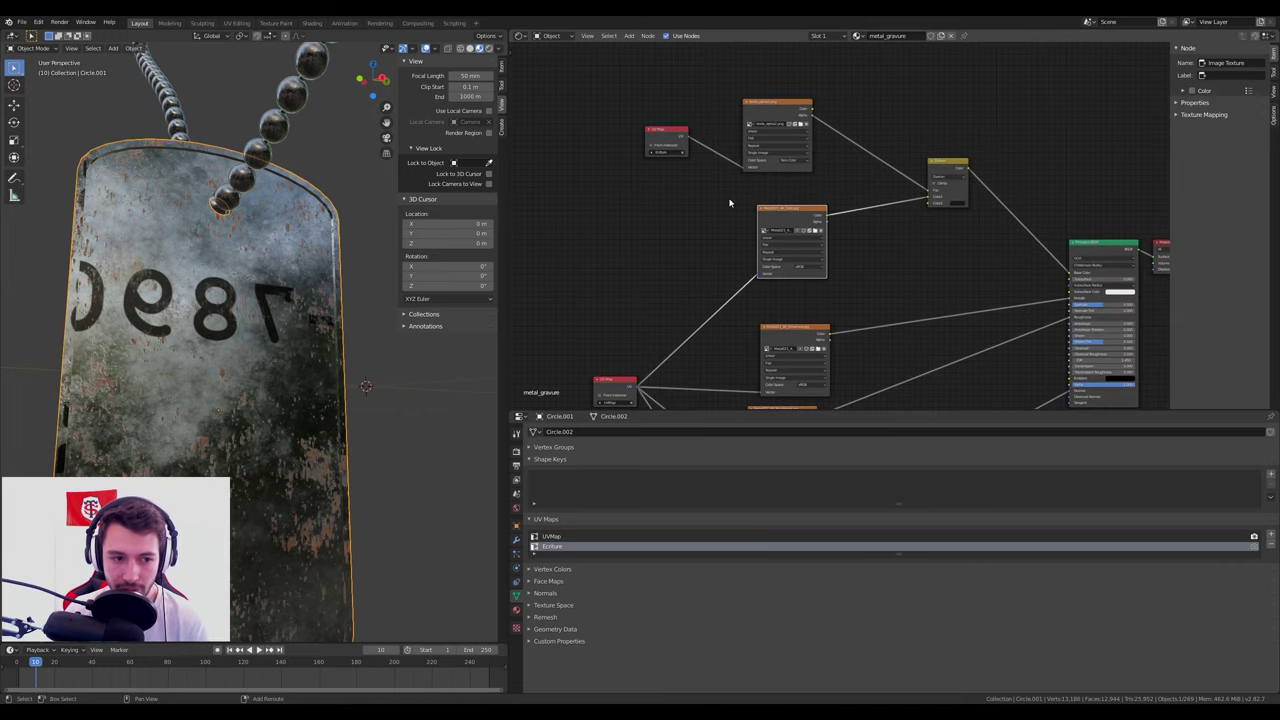
mouse_move(300, 350)
middle_mouse_down()
mouse_move(256, 357)
mouse_move(437, 357)
mouse_move(314, 394)
mouse_move(192, 327)
mouse_move(205, 355)
middle_mouse_up()
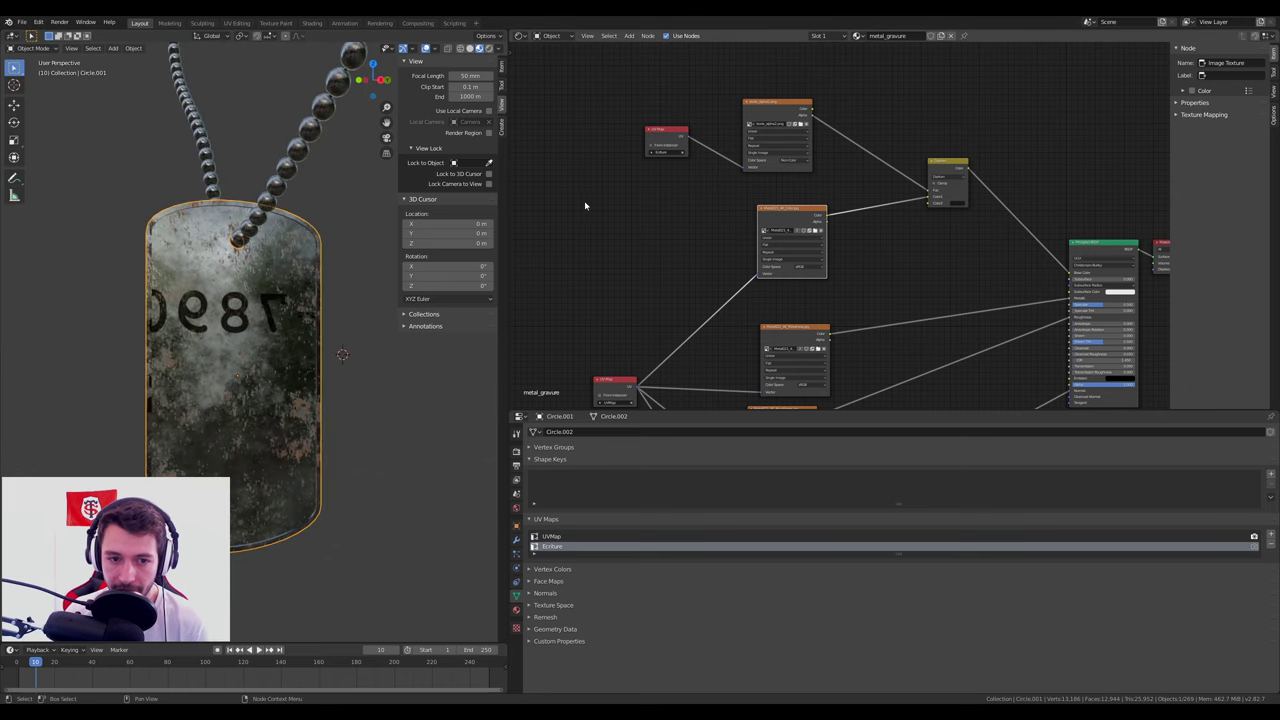
middle_click_drag(586, 206, 623, 196)
left_click(519, 36)
Show texte_alpha2.png in the image editor, then shrink the tag's UV islands to about 0.59 and reposition them.
left_click(545, 107)
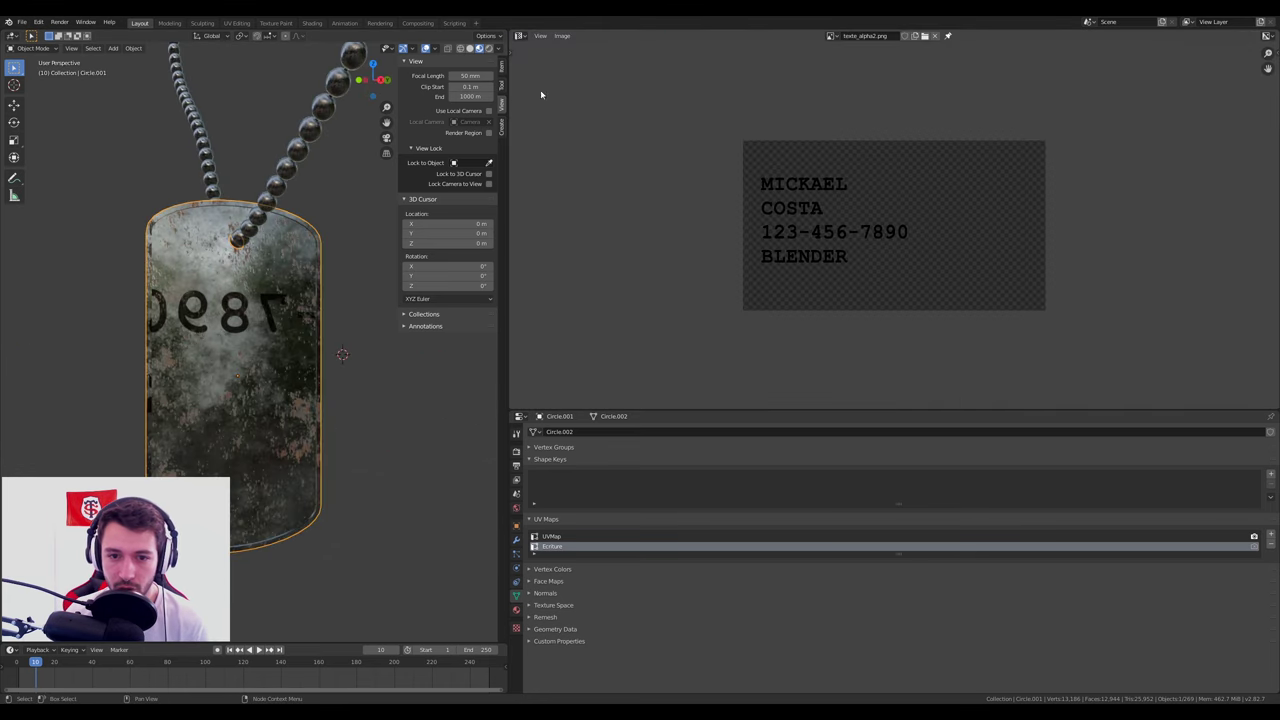
key("Tab")
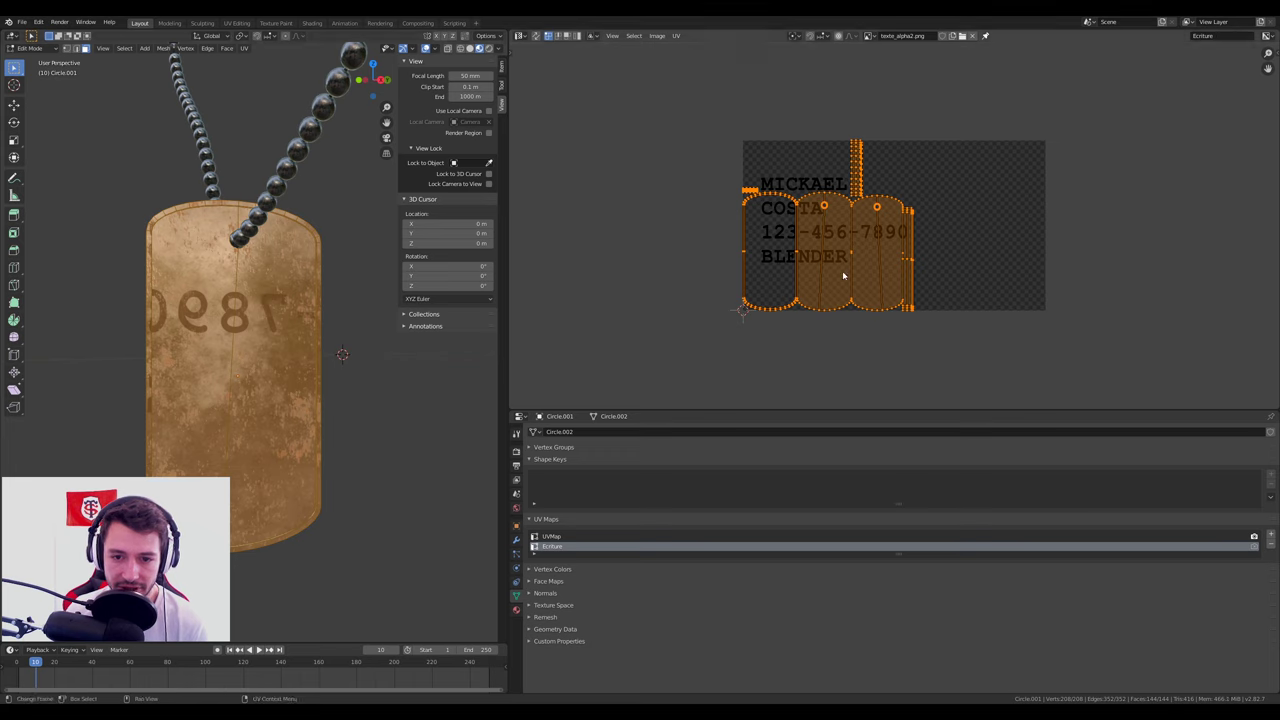
key("g")
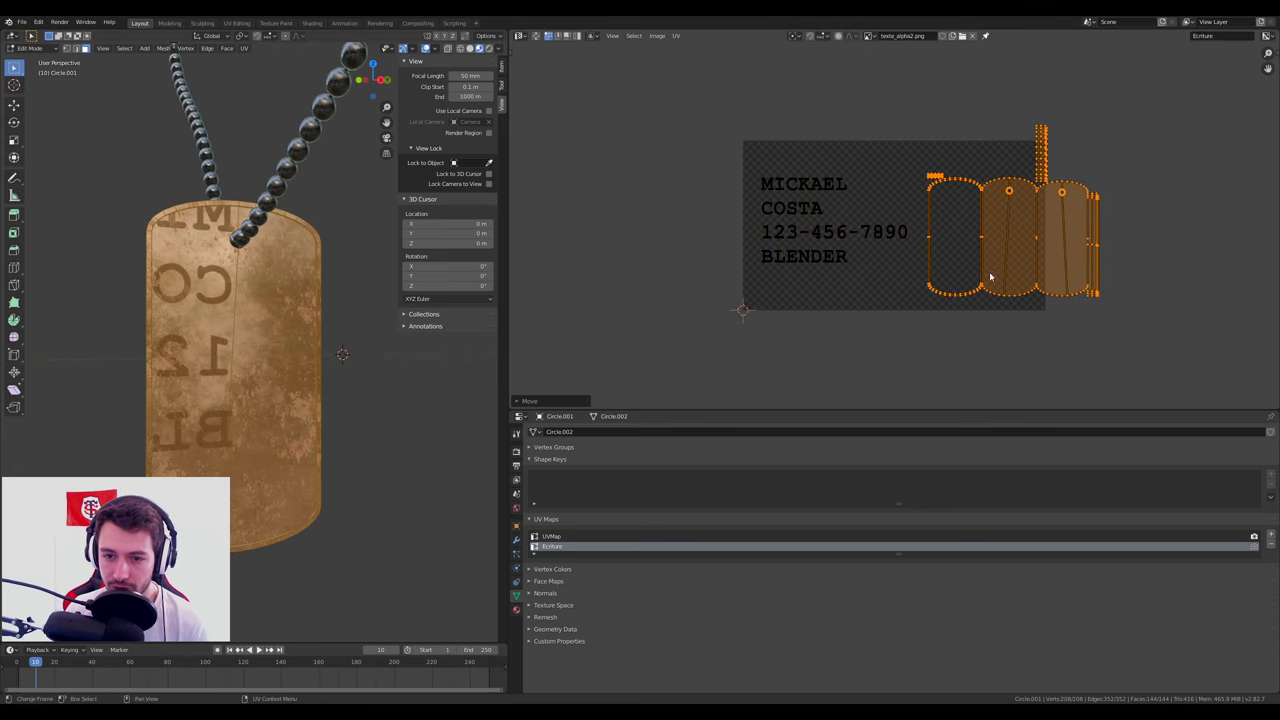
left_click(989, 271)
key("s")
left_click(1079, 281)
key("g")
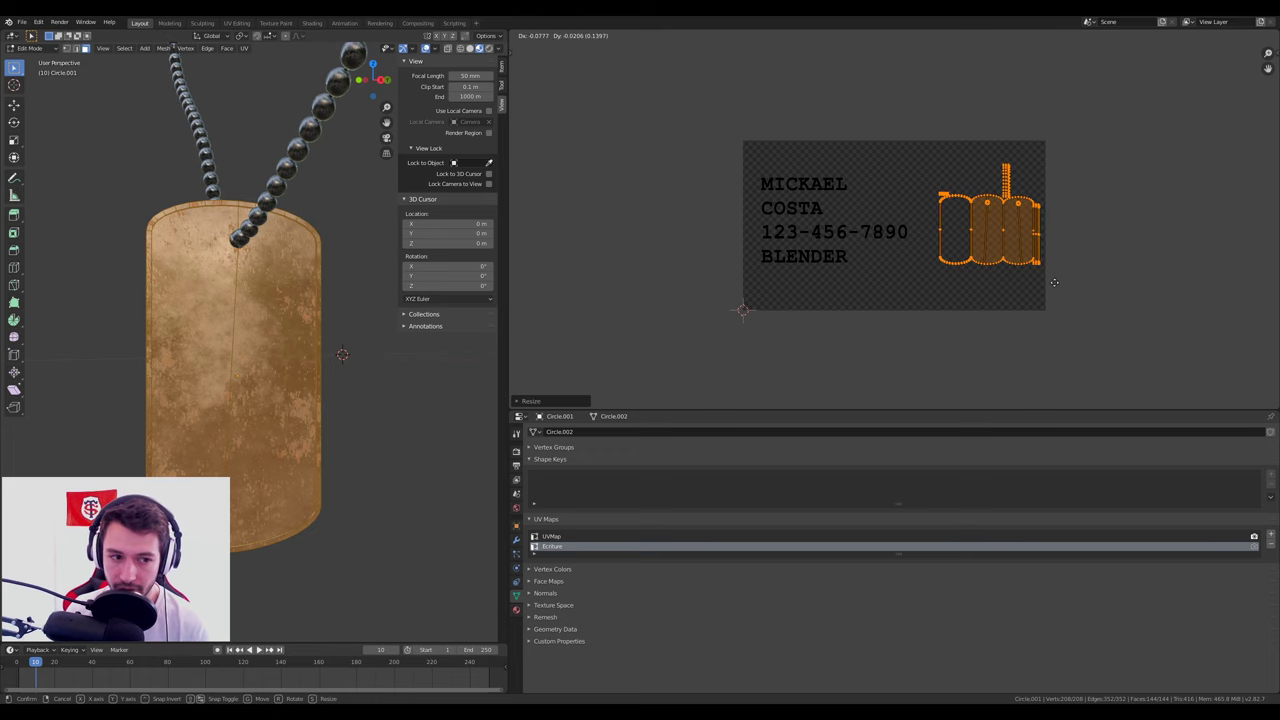
left_click(1048, 282)
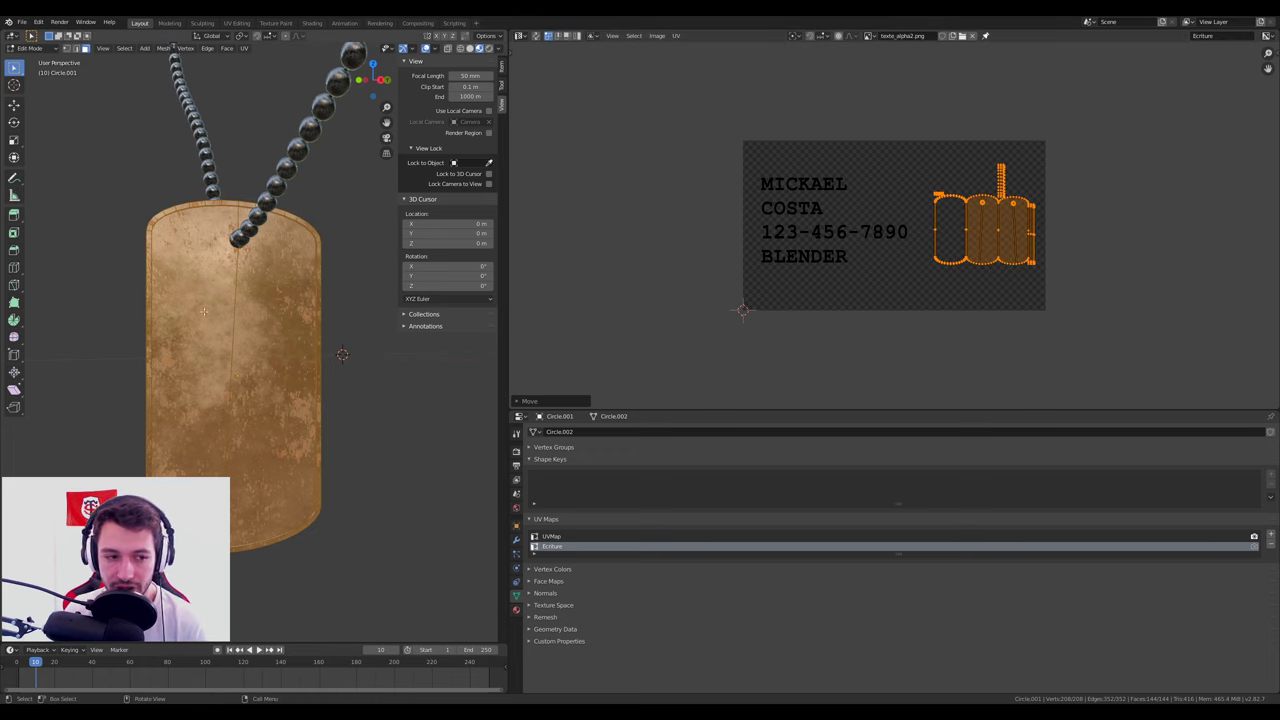
Isolate the front face's UV island, move it over the text and rotate it 90°.
key("ctrl+z")
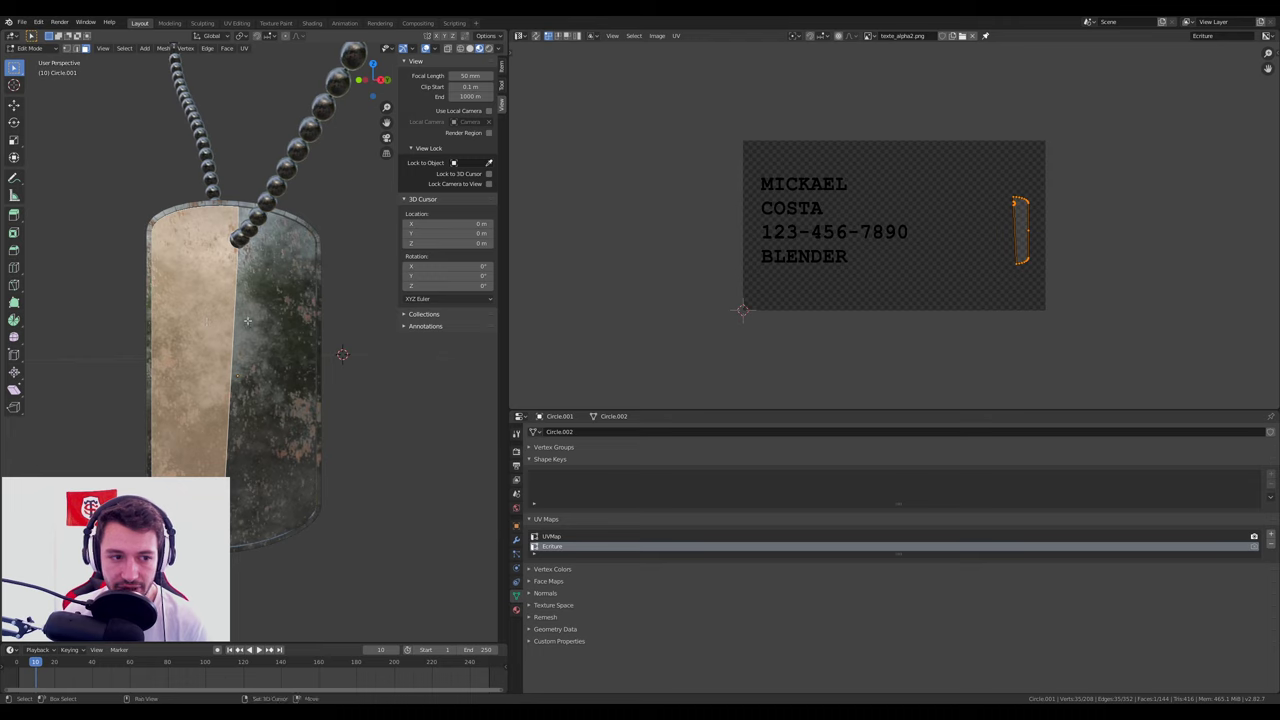
key("ctrl+z")
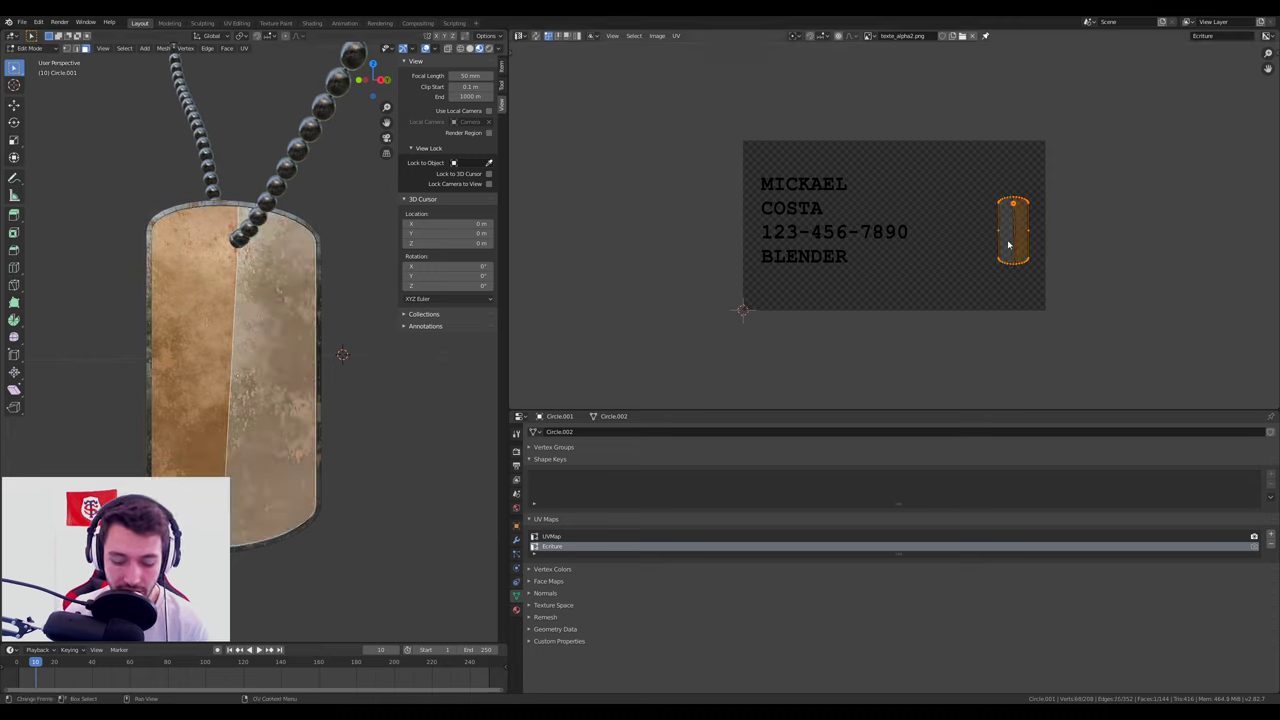
key("g")
left_click(803, 253)
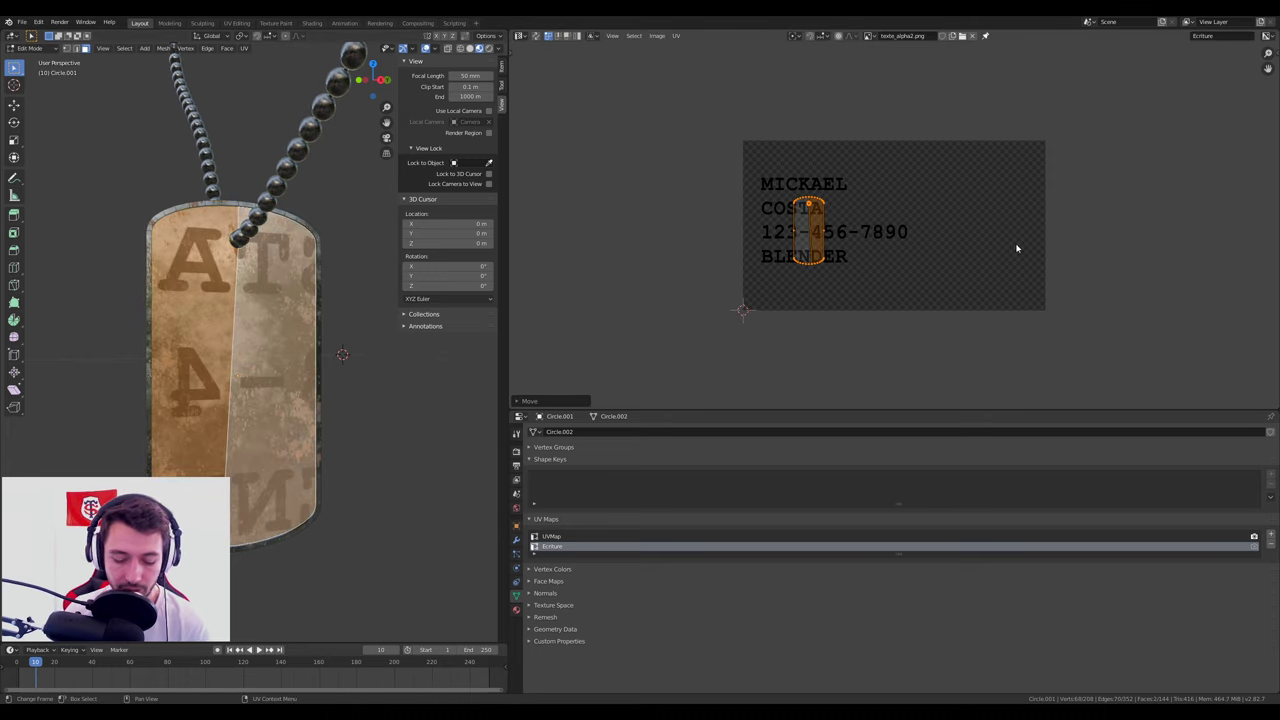
key("r")
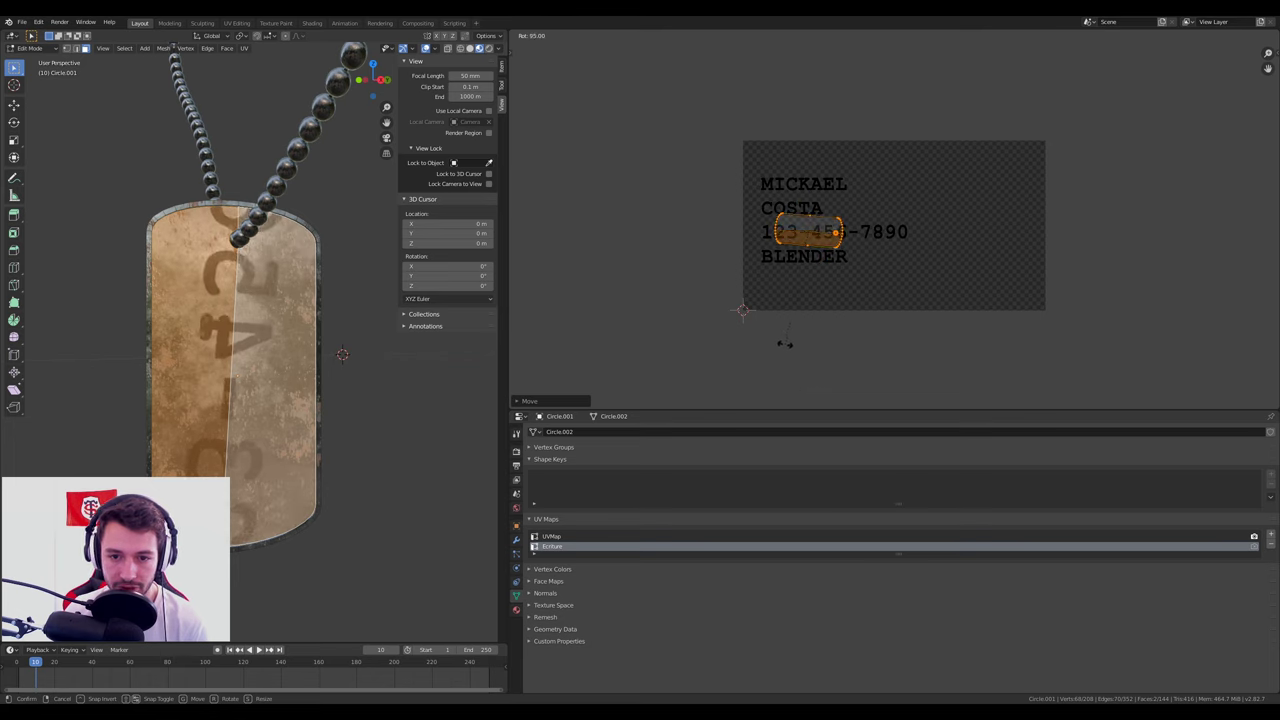
left_click(800, 343)
Enlarge the text UV island twice, nudge it right, rotate it 180° and shift it slightly.
key("s")
left_click(1102, 408)
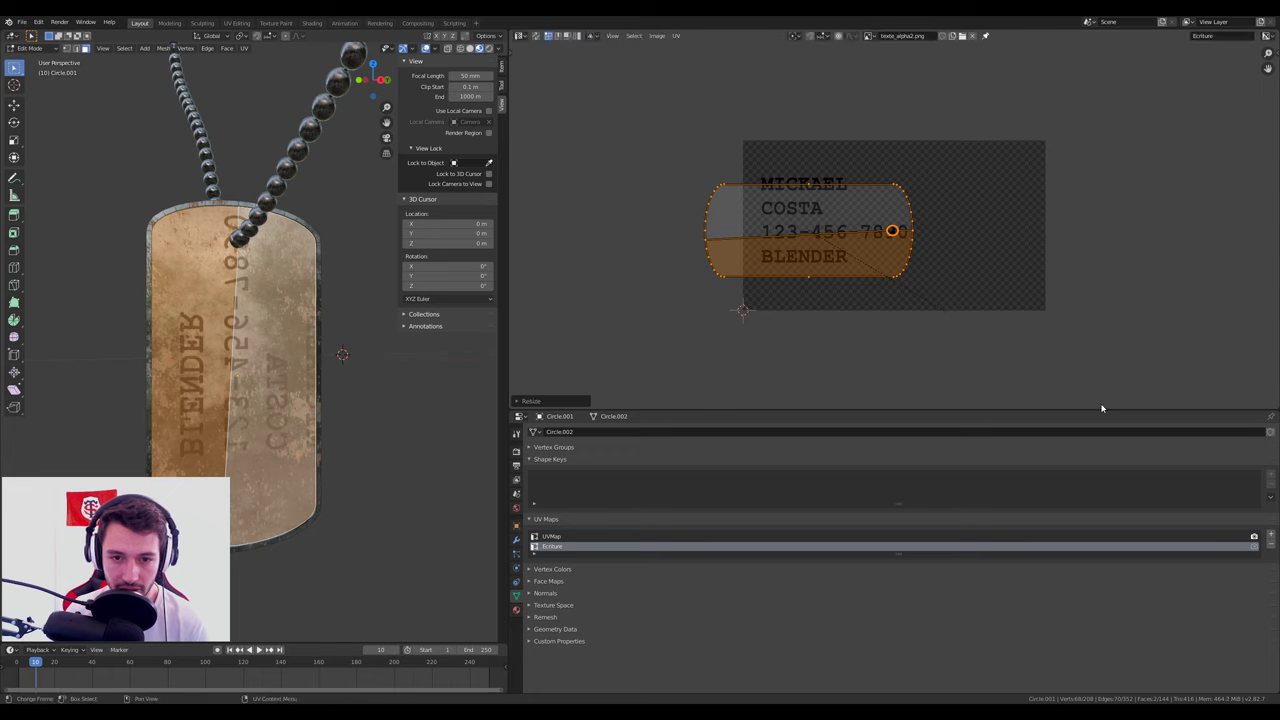
key("s")
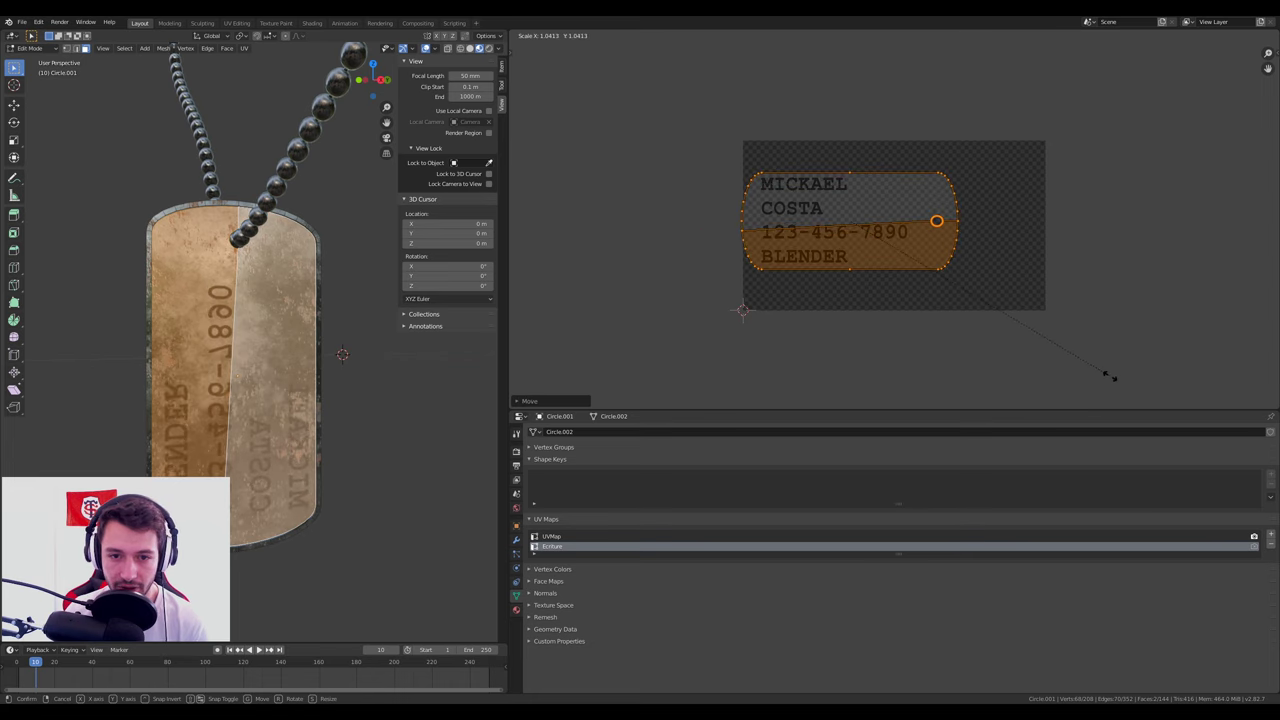
left_click(1111, 380)
key("g")
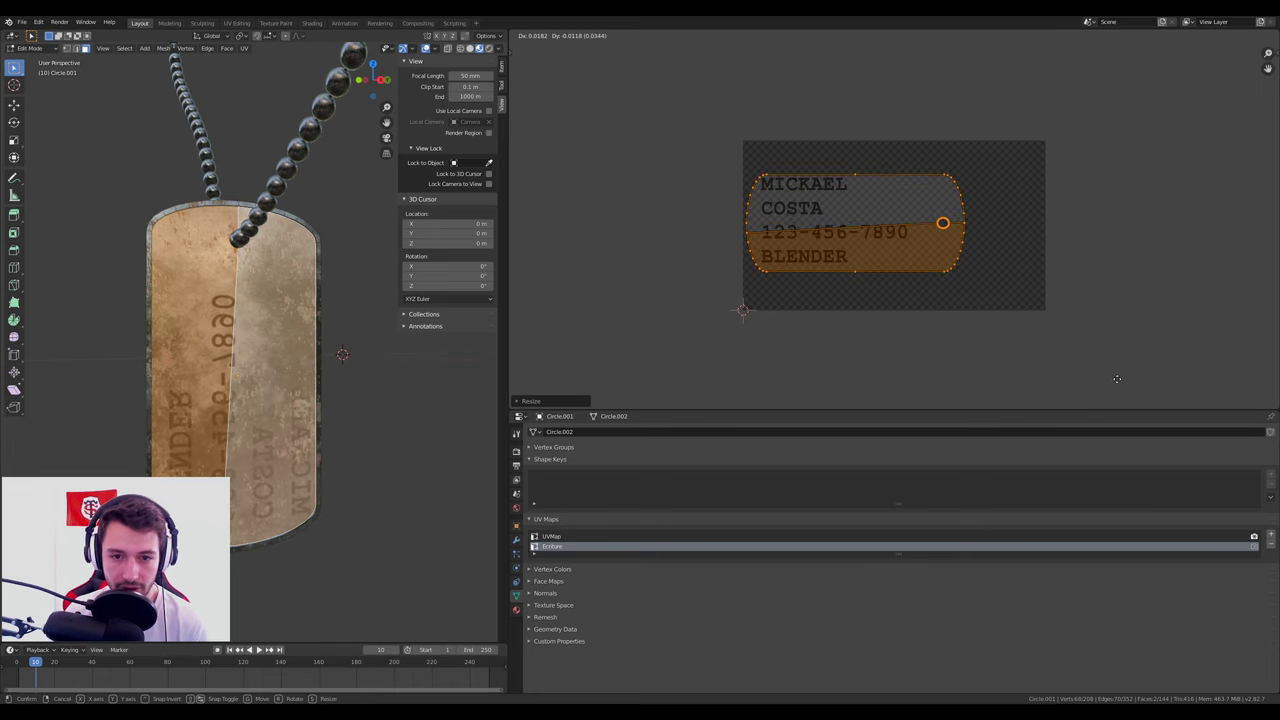
left_click(1118, 384)
key("r")
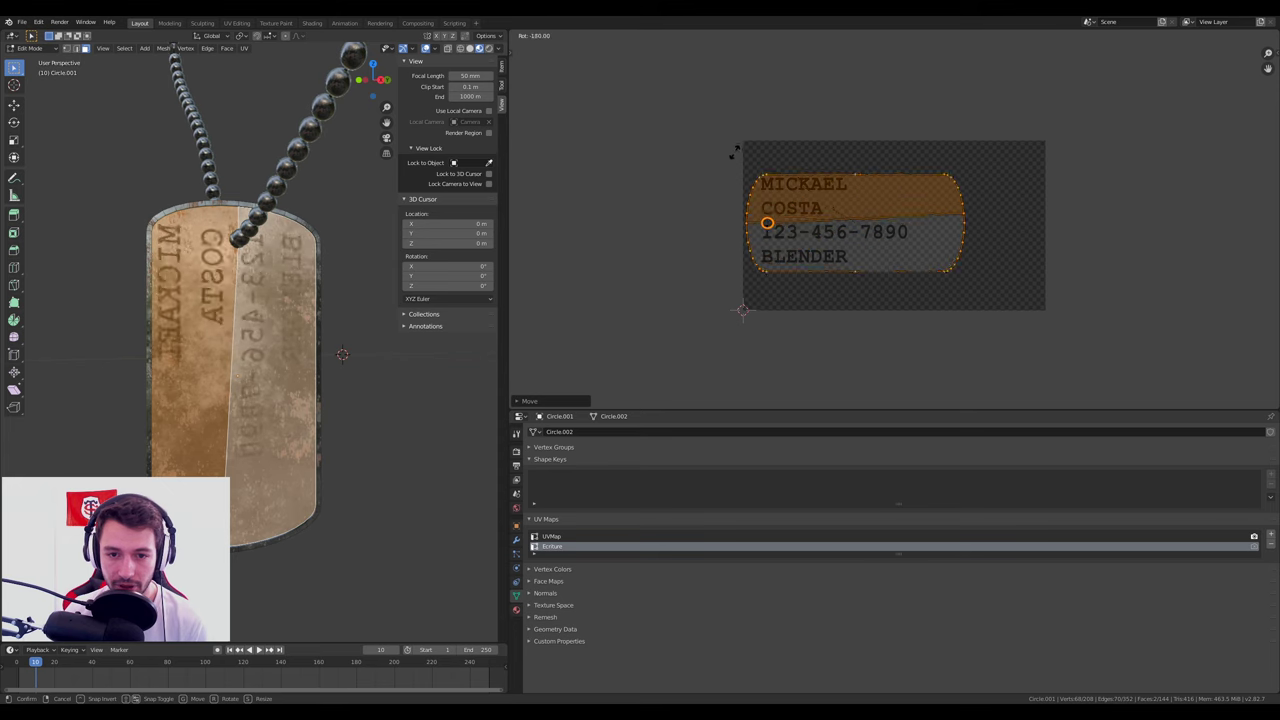
left_click(735, 152)
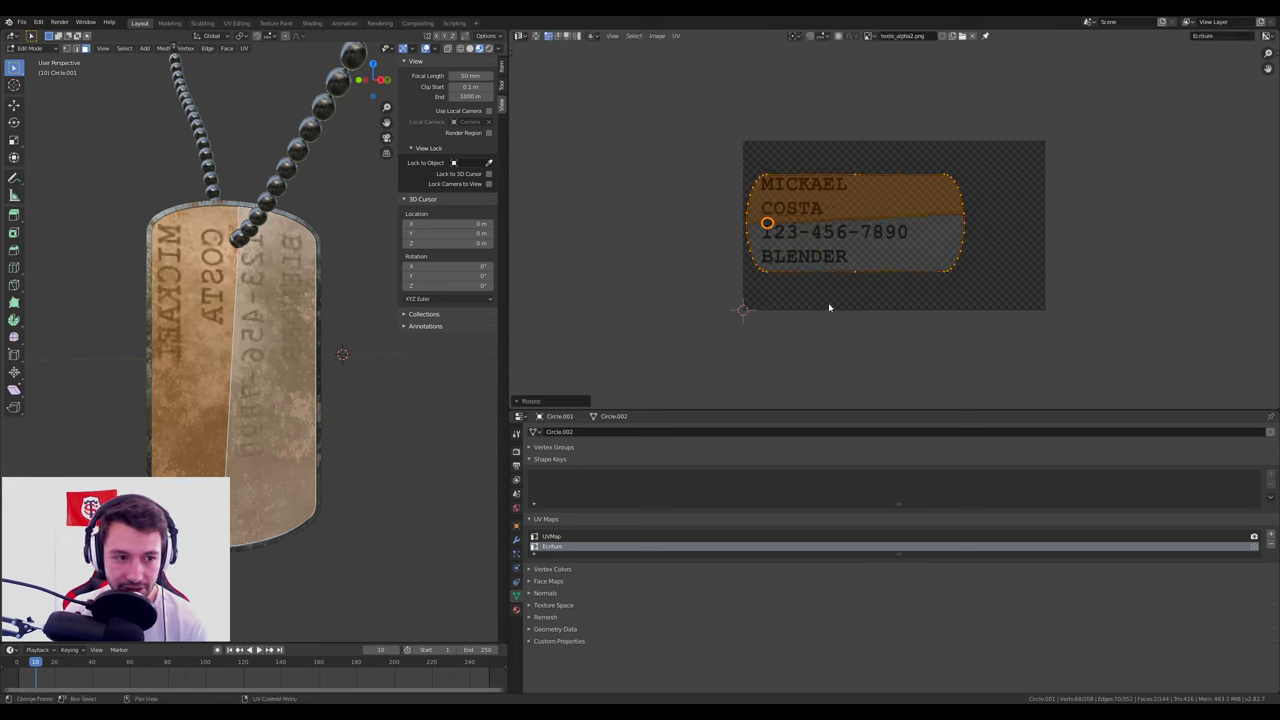
key("g")
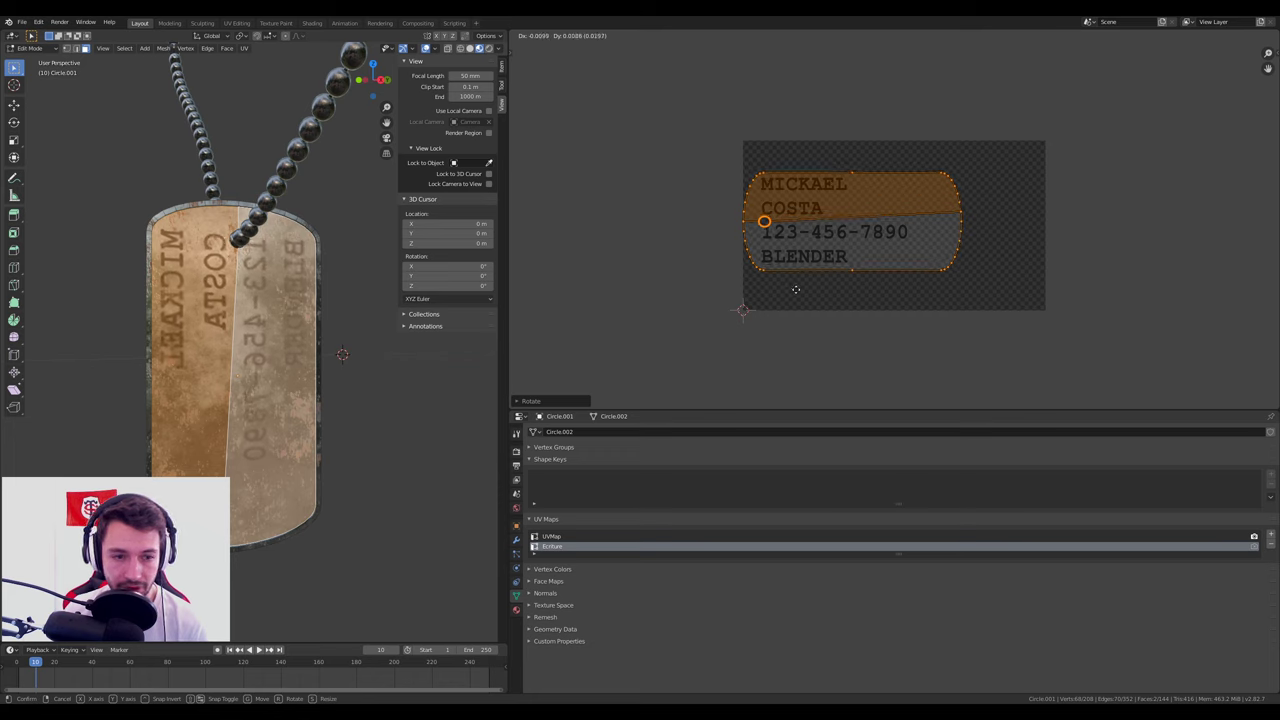
left_click(795, 289)
Make the lettering read correctly: rotate the island 180°, mirror it with scale -1, rotate 180° again, enlarge slightly.
key("Tab")
mouse_move(353, 306)
middle_mouse_down()
mouse_move(283, 294)
mouse_move(674, 283)
middle_mouse_up()
key("Tab")
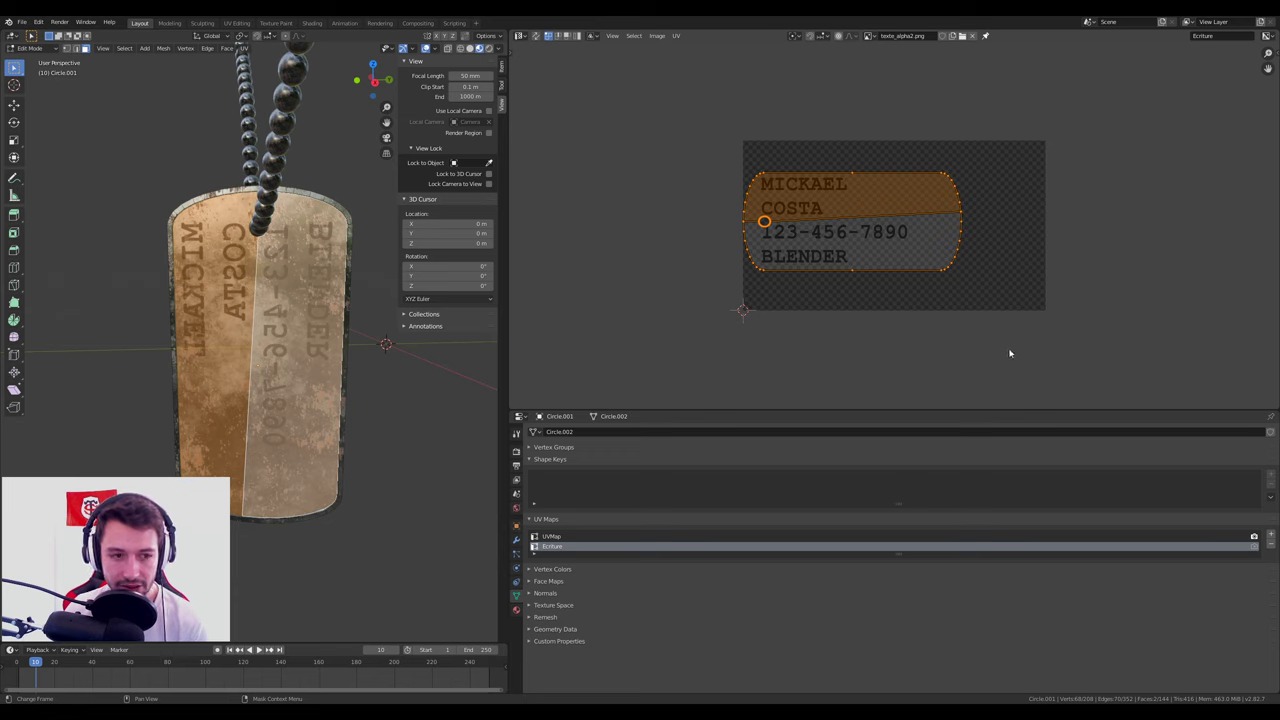
key("r")
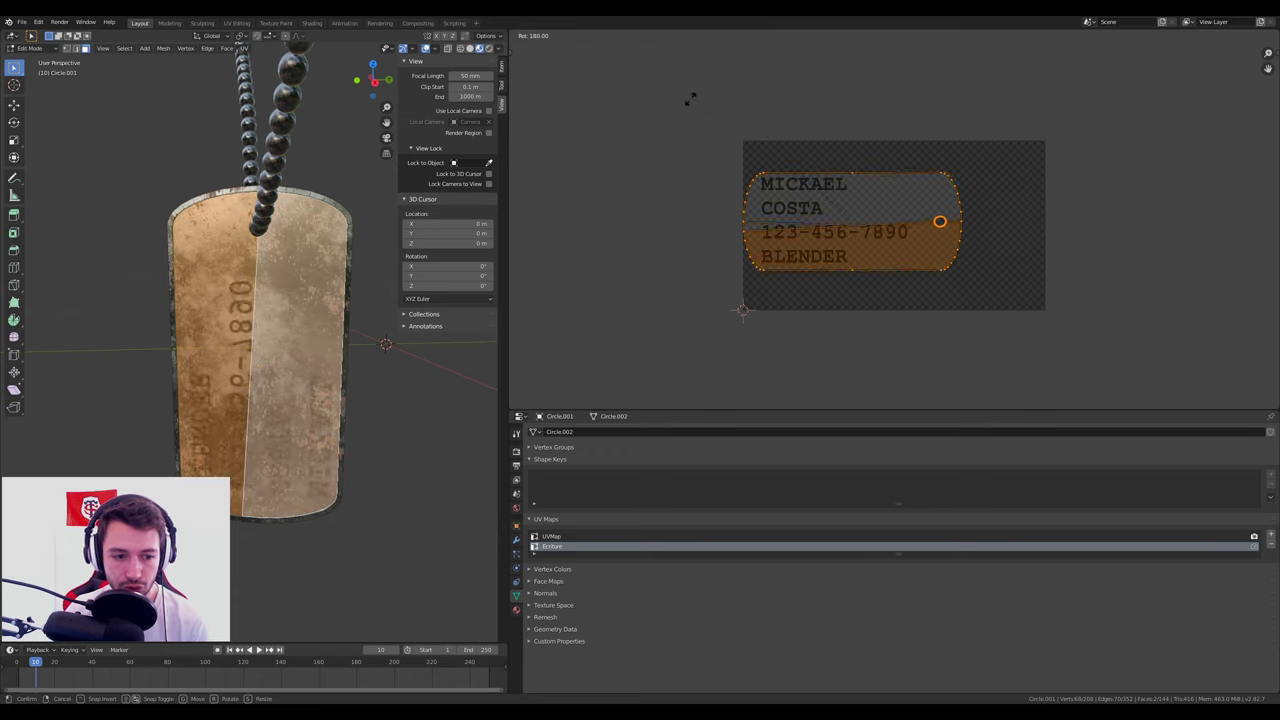
left_click(691, 100)
key("s")
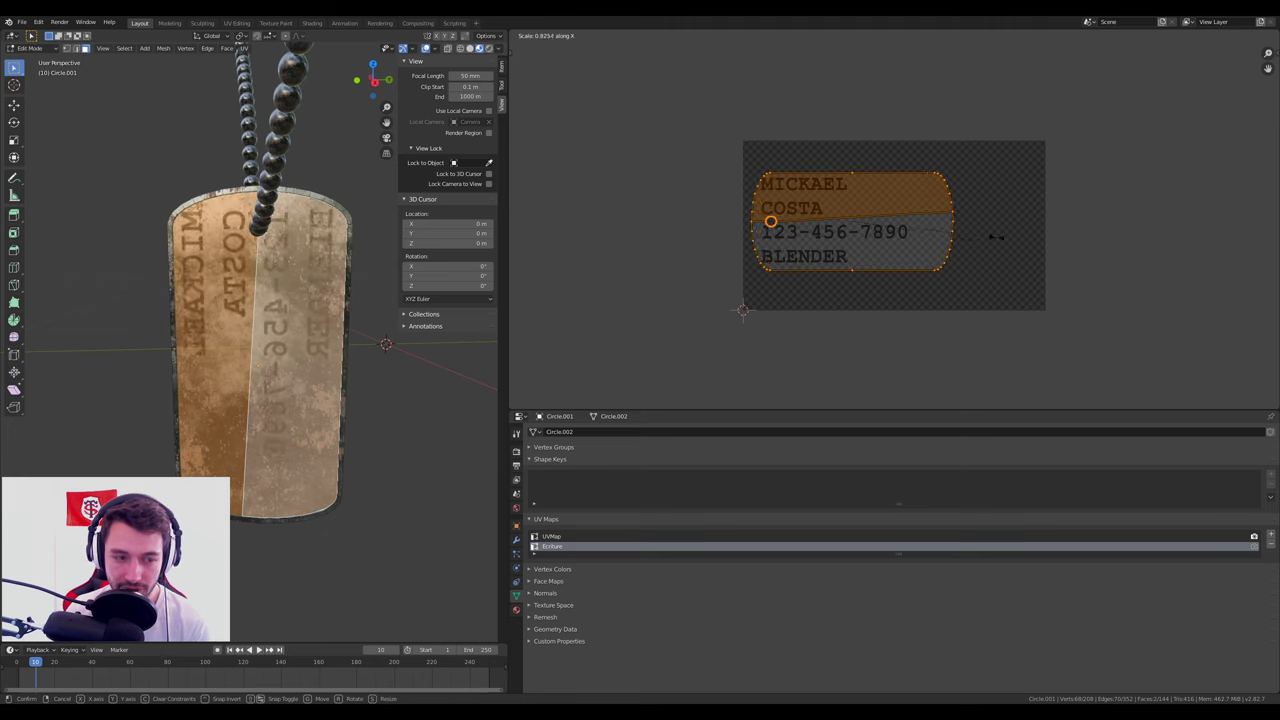
type("-1")
key("Return")
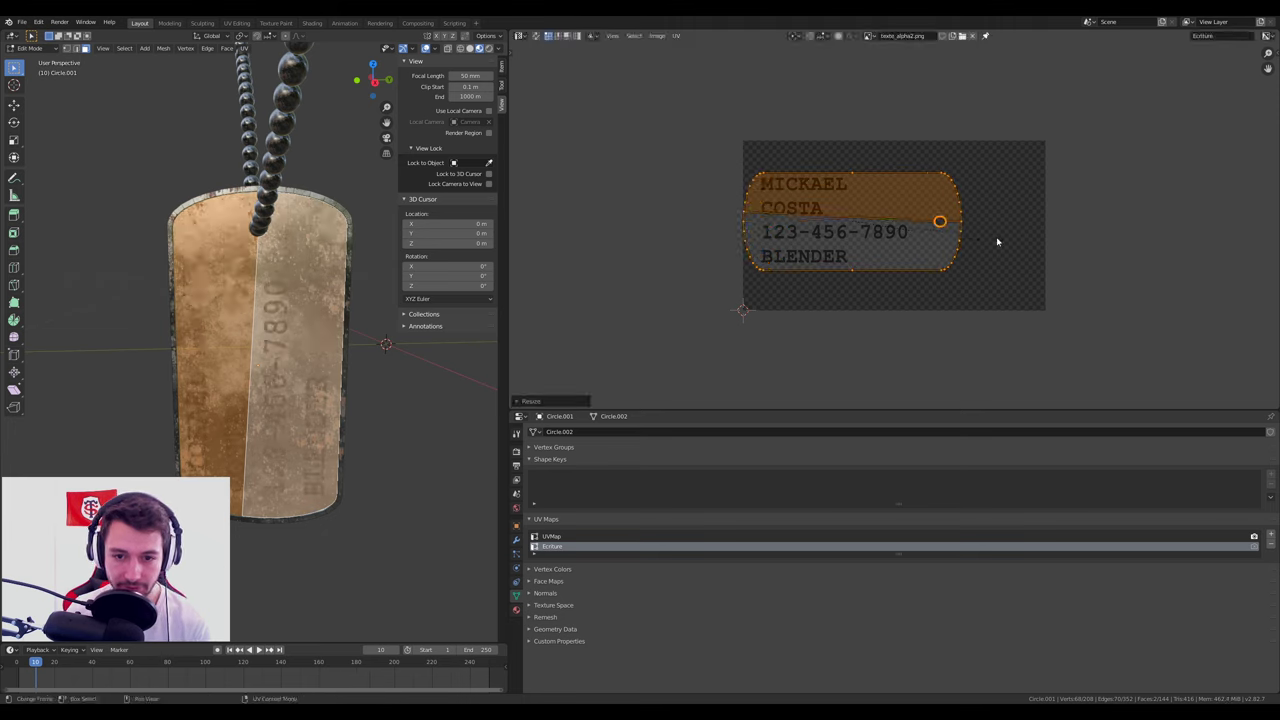
key("r")
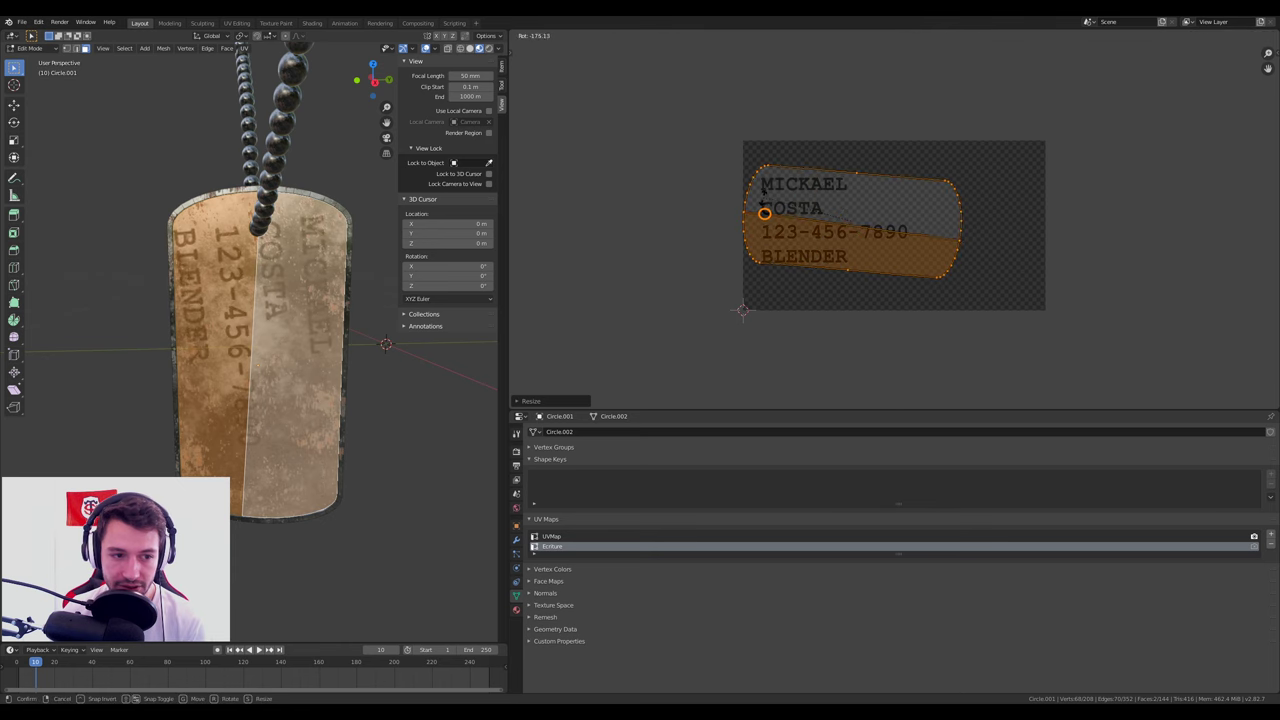
key("Return")
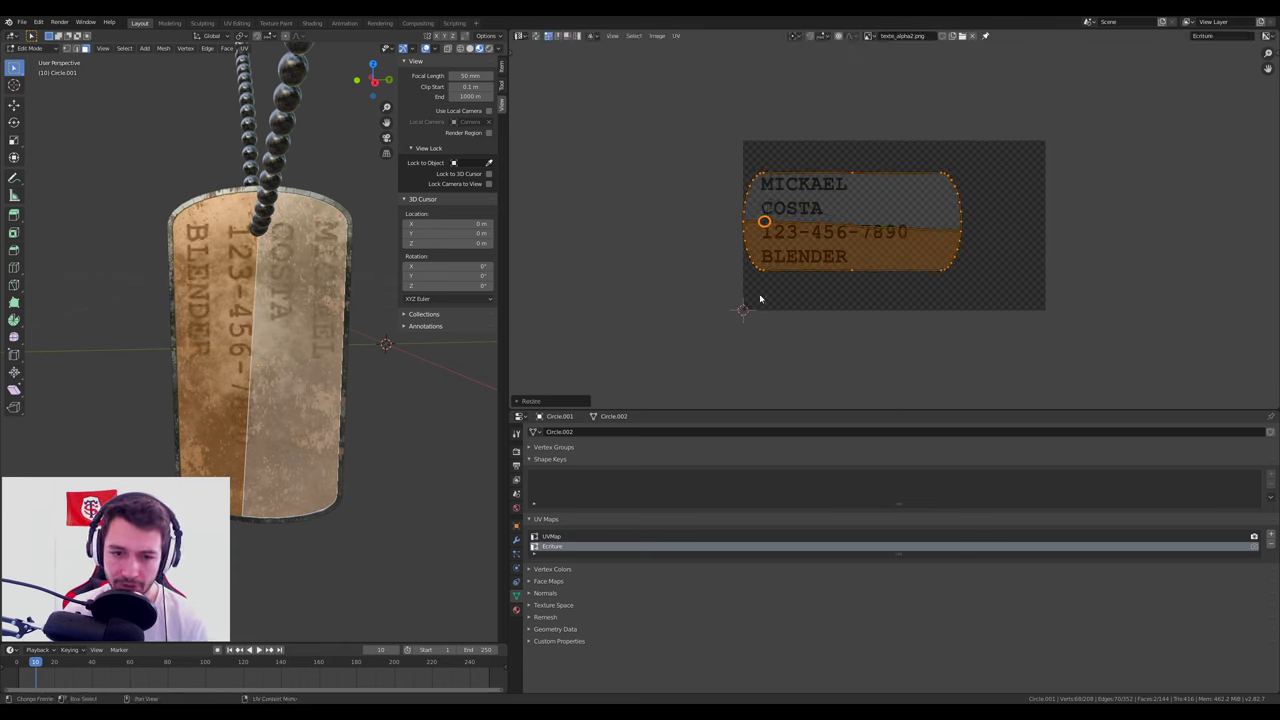
key("s")
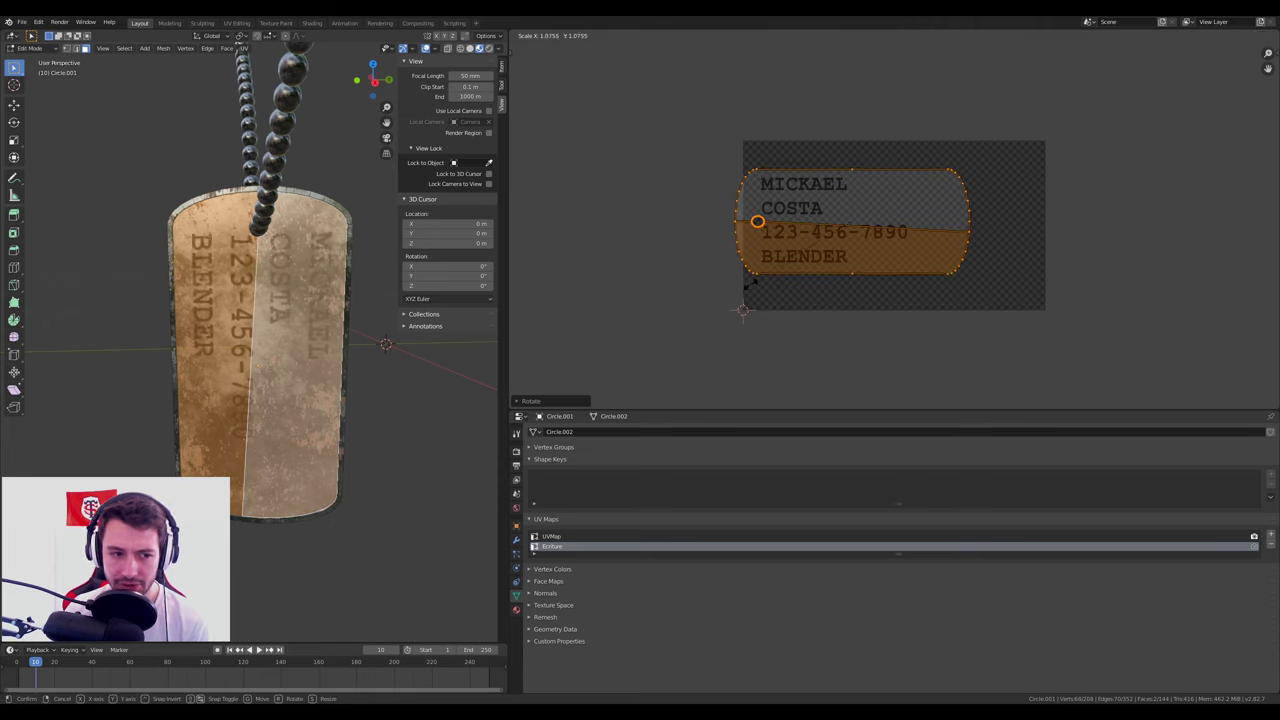
key("Return")
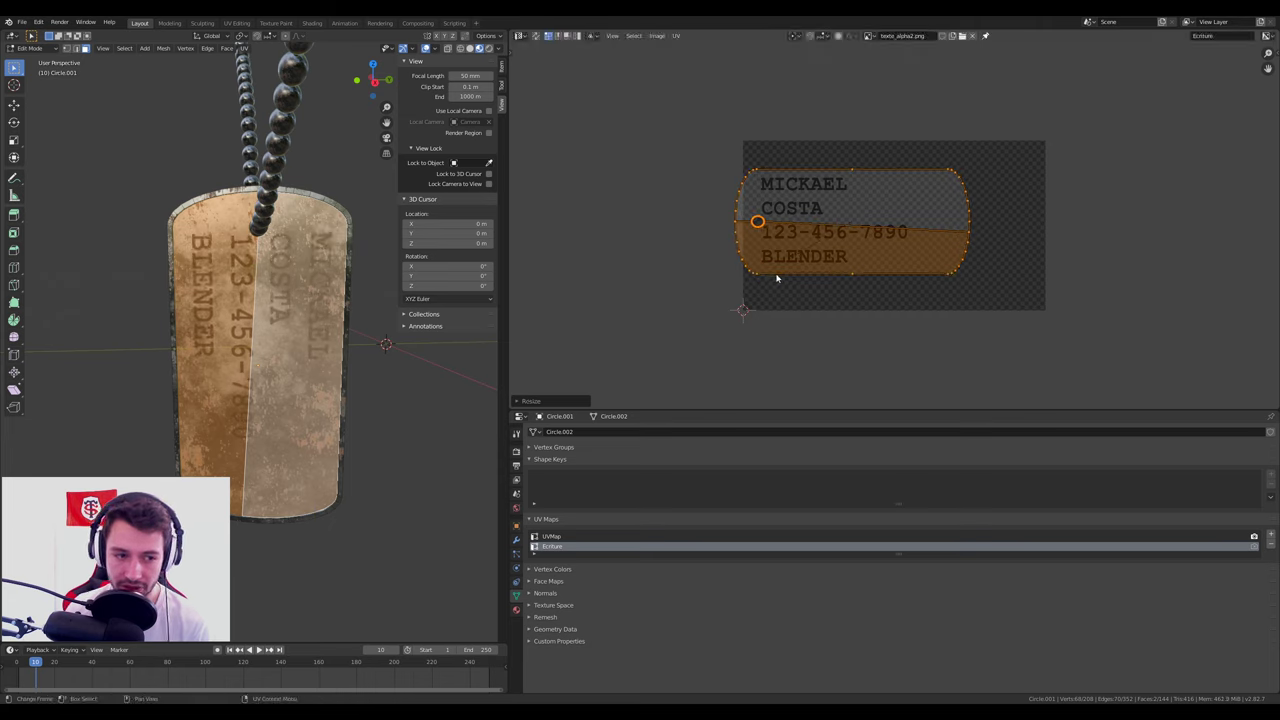
Slide the text island left along X, widen it slightly, recentre it horizontally, and return to Object Mode.
key("g")
key("x")
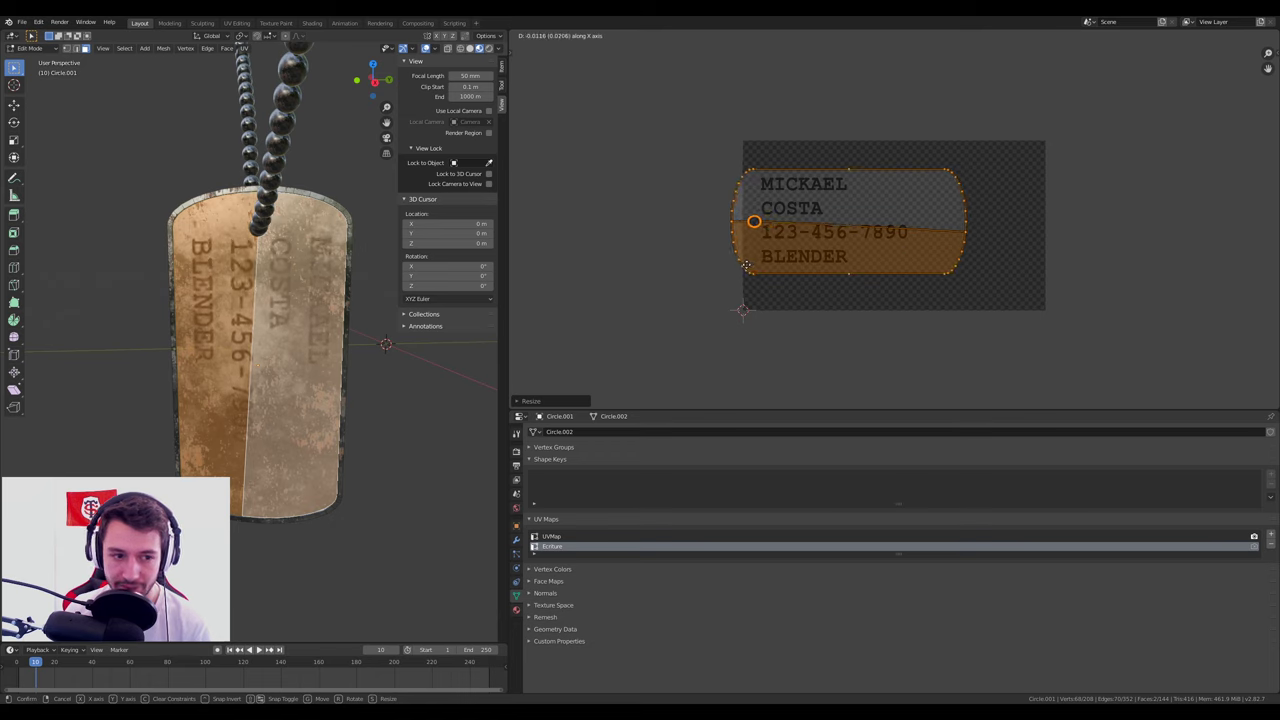
left_click(749, 266)
mouse_move(345, 431)
middle_mouse_down()
mouse_move(362, 399)
mouse_move(303, 410)
middle_mouse_up()
key("Tab")
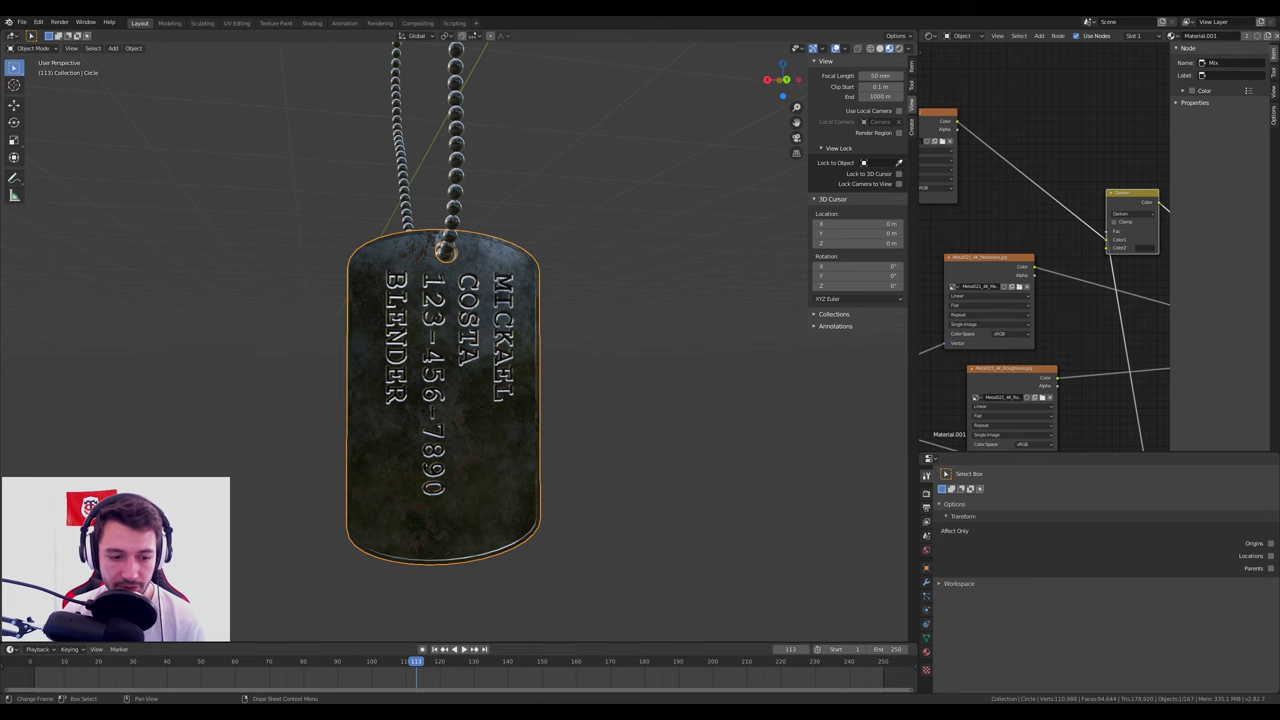
left_click(332, 682)
key("Tab")
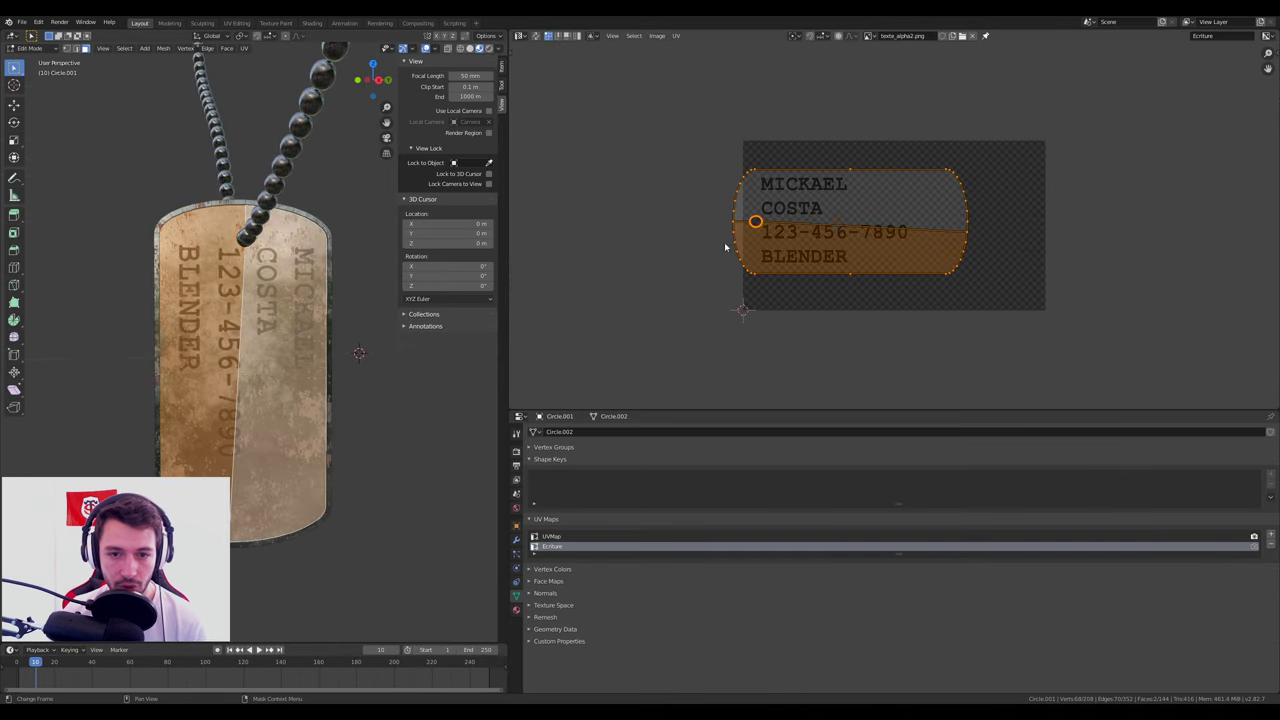
key("s")
left_click(701, 246)
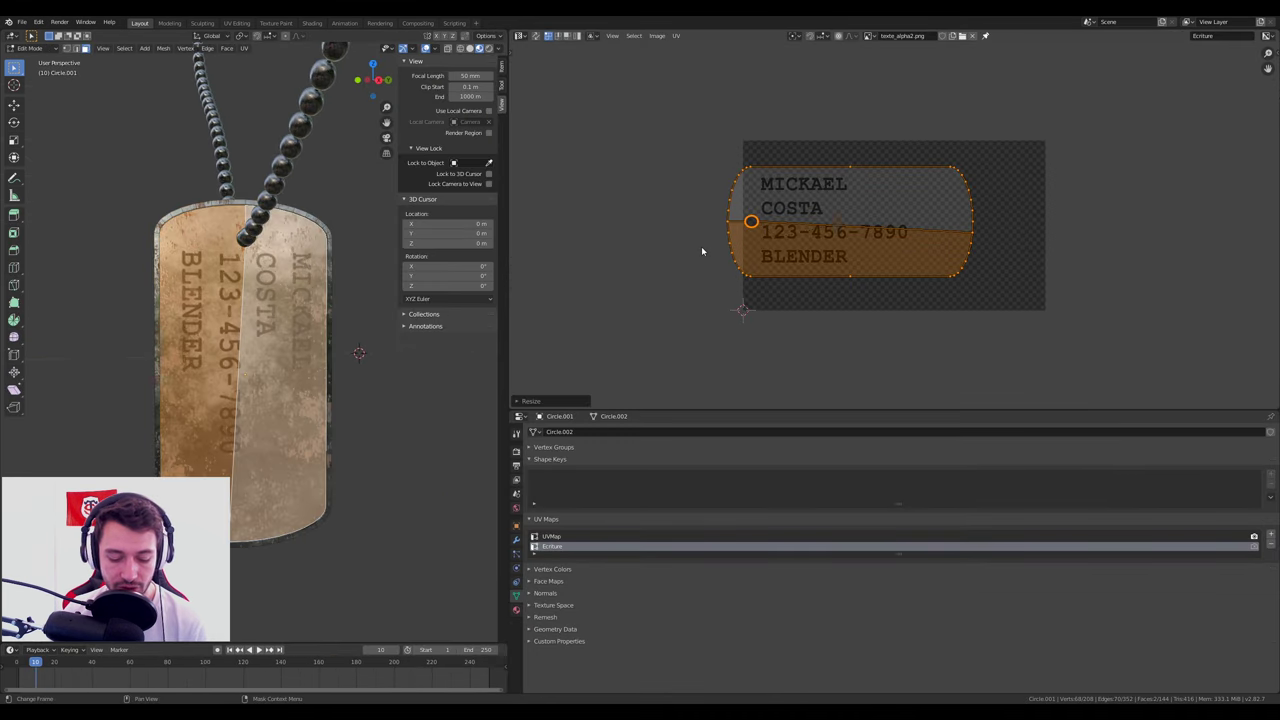
key("g")
key("x")
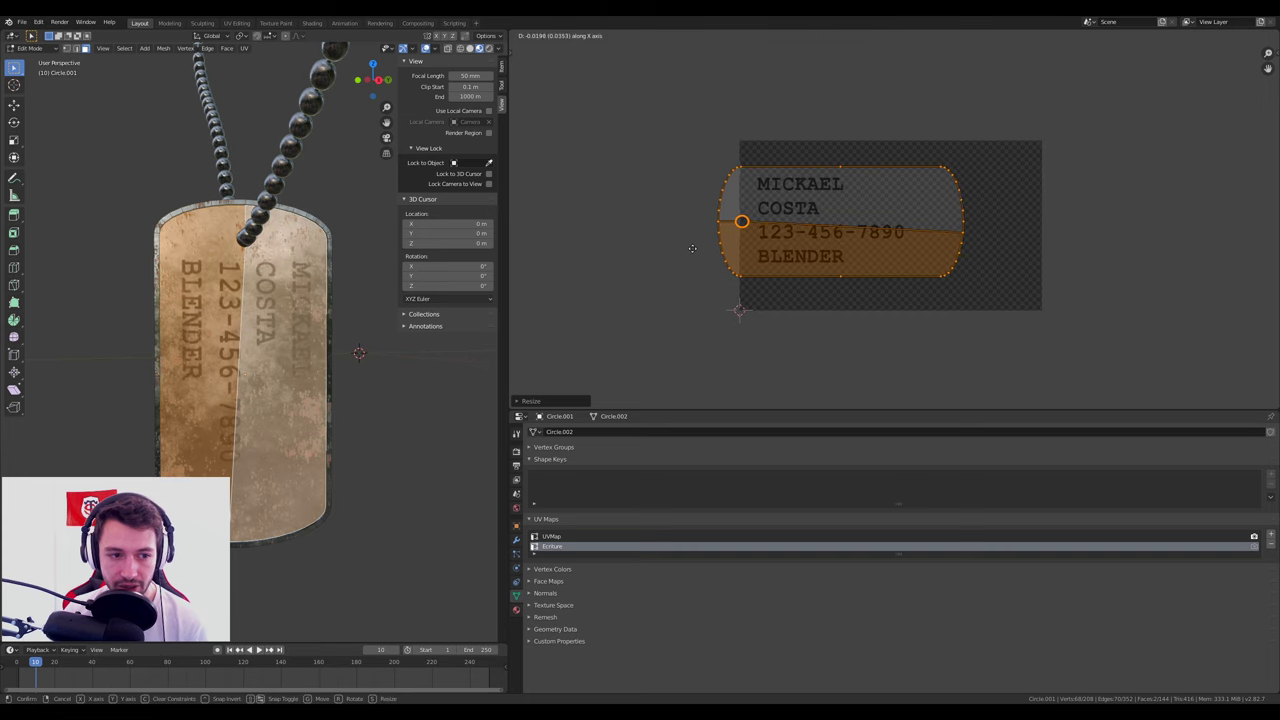
left_click(693, 248)
mouse_move(430, 340)
middle_mouse_down()
mouse_move(473, 348)
mouse_move(330, 345)
middle_mouse_up()
key("Tab")
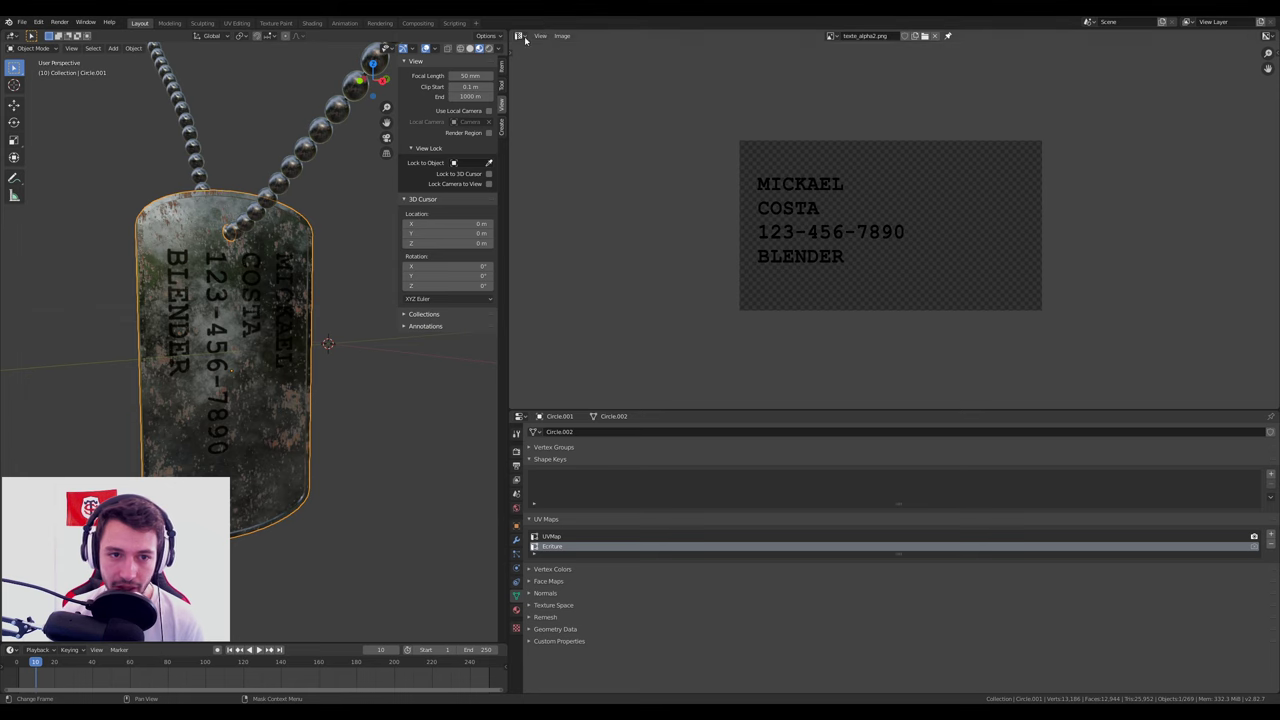
Show the Shader Editor in the side area and set the texte_alpha2.png image's extension to Clip.
left_click(520, 35)
left_click(520, 35)
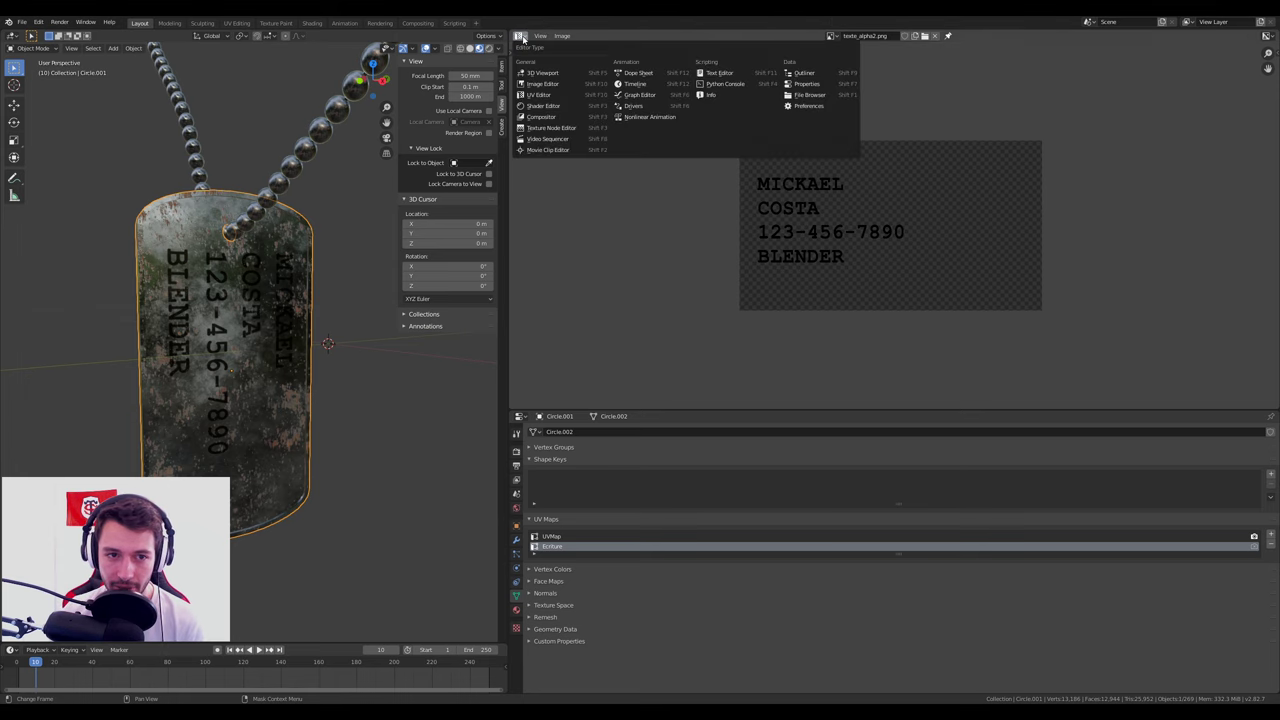
left_click(540, 106)
scroll(807, 227, "up", 2)
scroll(807, 227, "up", 2)
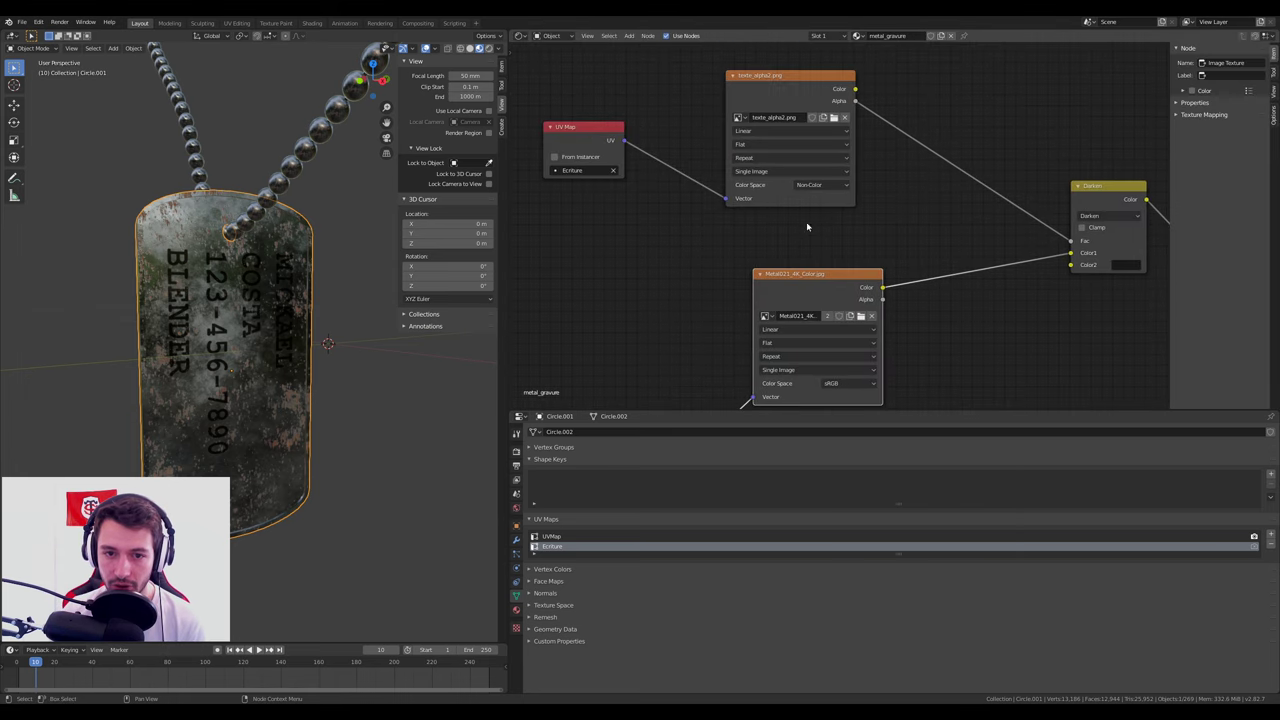
left_click(750, 156)
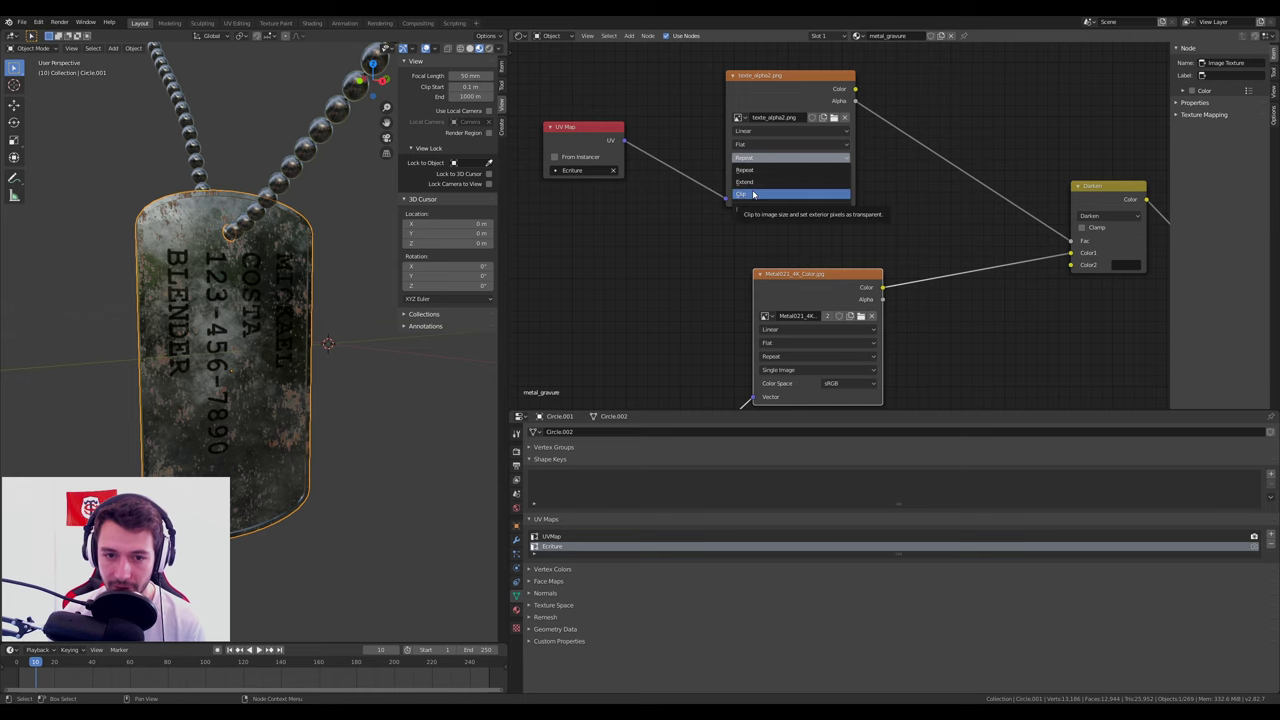
left_click(753, 194)
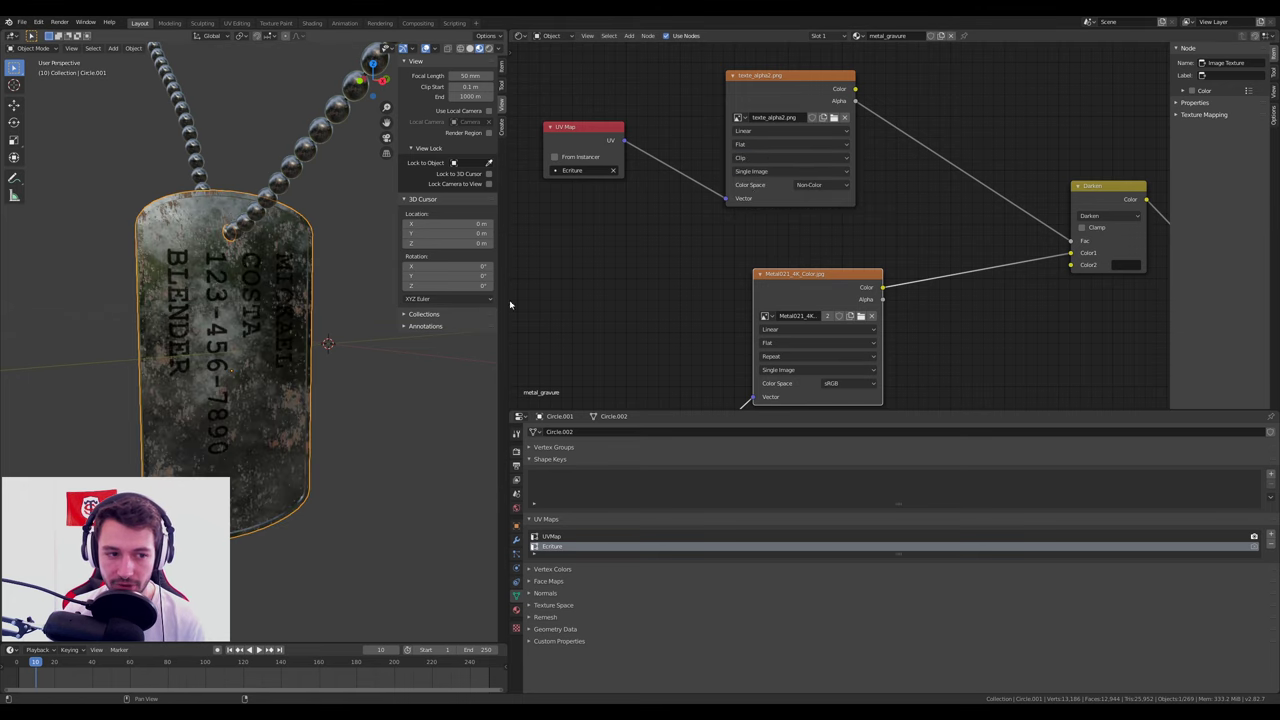
Orbit and zoom around the tag to inspect the dark engraved lettering.
scroll(652, 291, "down", 1)
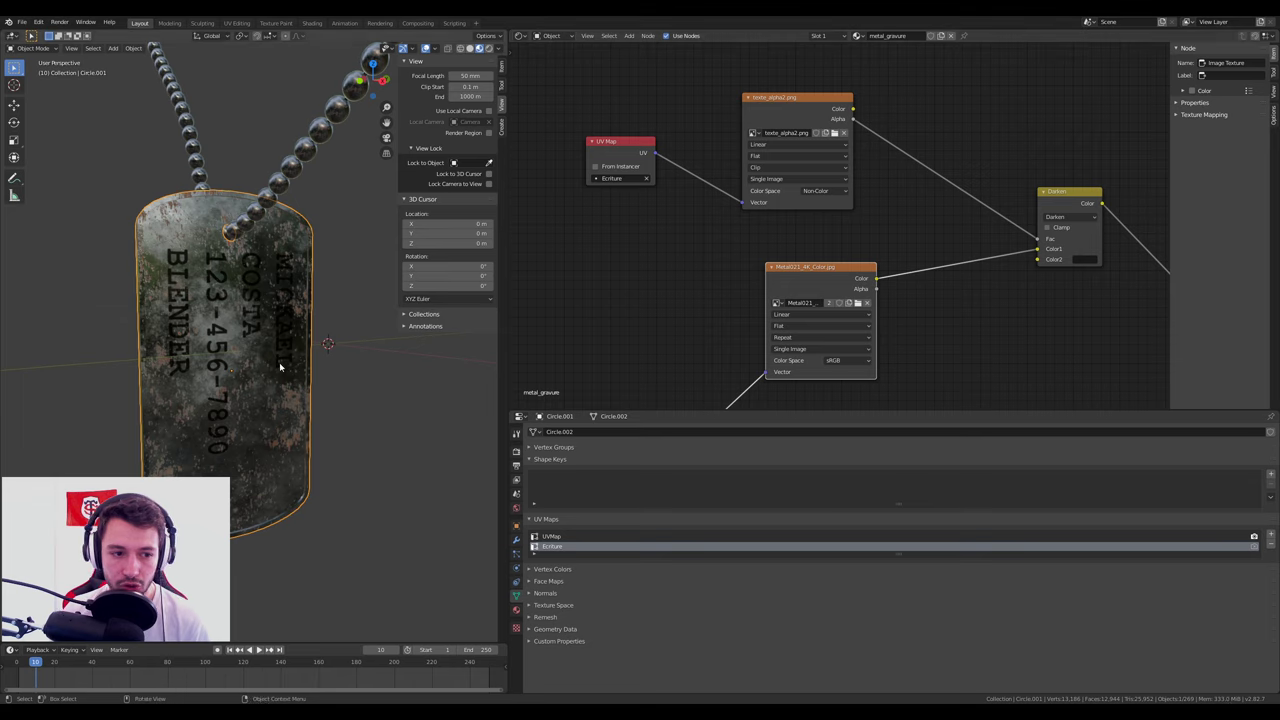
middle_click_drag(279, 362, 433, 340)
scroll(711, 300, "down", 3)
middle_click_drag(711, 300, 618, 145)
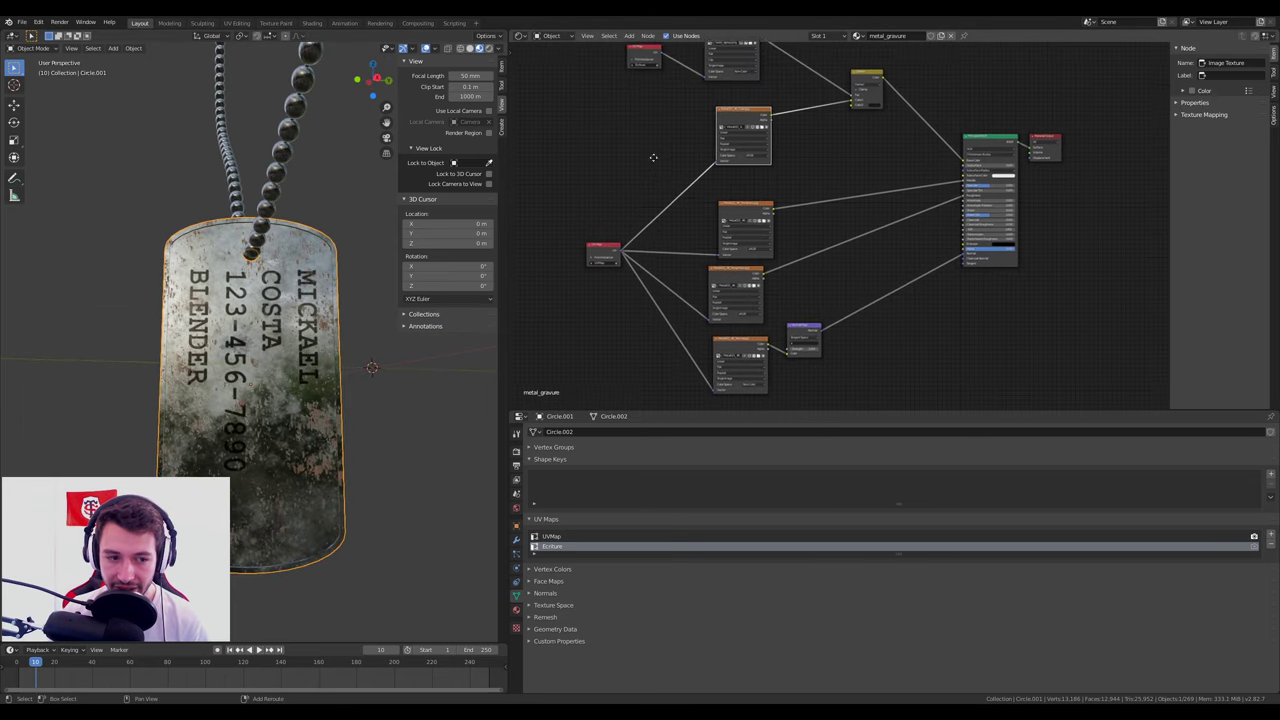
scroll(310, 157, "up", 2)
scroll(310, 157, "up", 3)
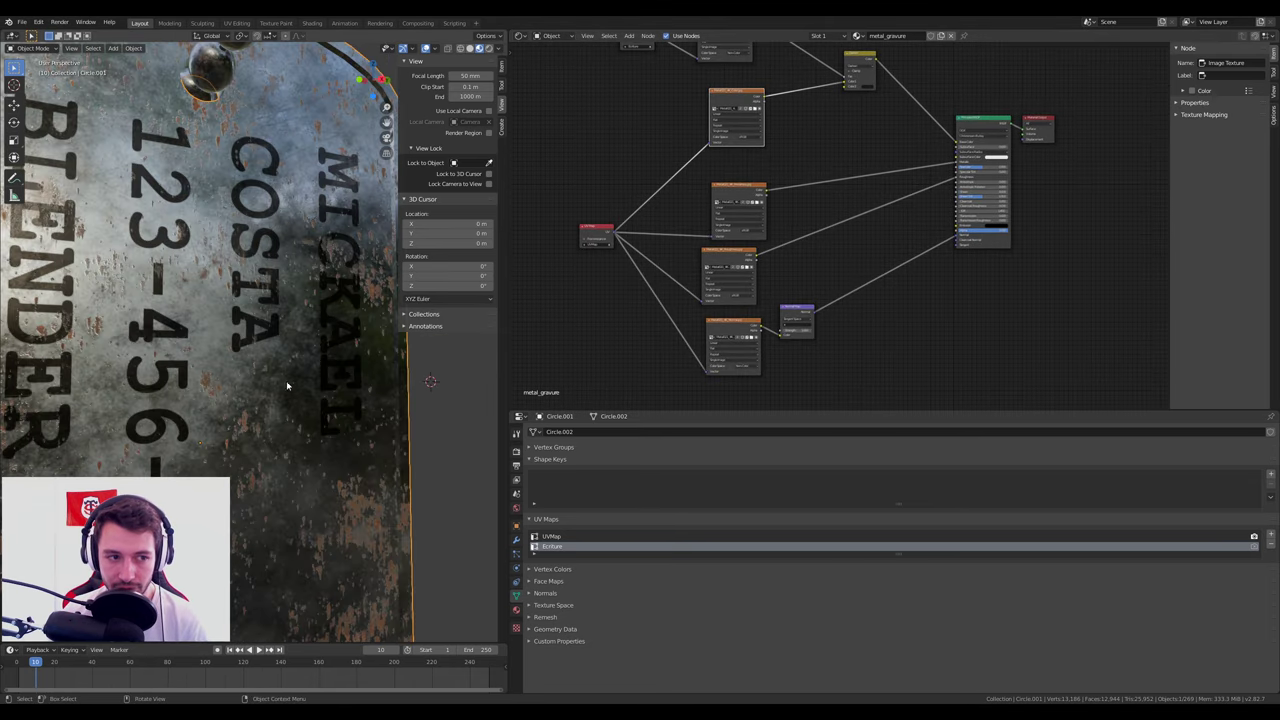
mouse_move(286, 385)
middle_mouse_down()
mouse_move(323, 394)
mouse_move(255, 380)
mouse_move(266, 257)
middle_mouse_up()
mouse_move(131, 196)
middle_mouse_down()
mouse_move(323, 377)
mouse_move(390, 340)
middle_mouse_up()
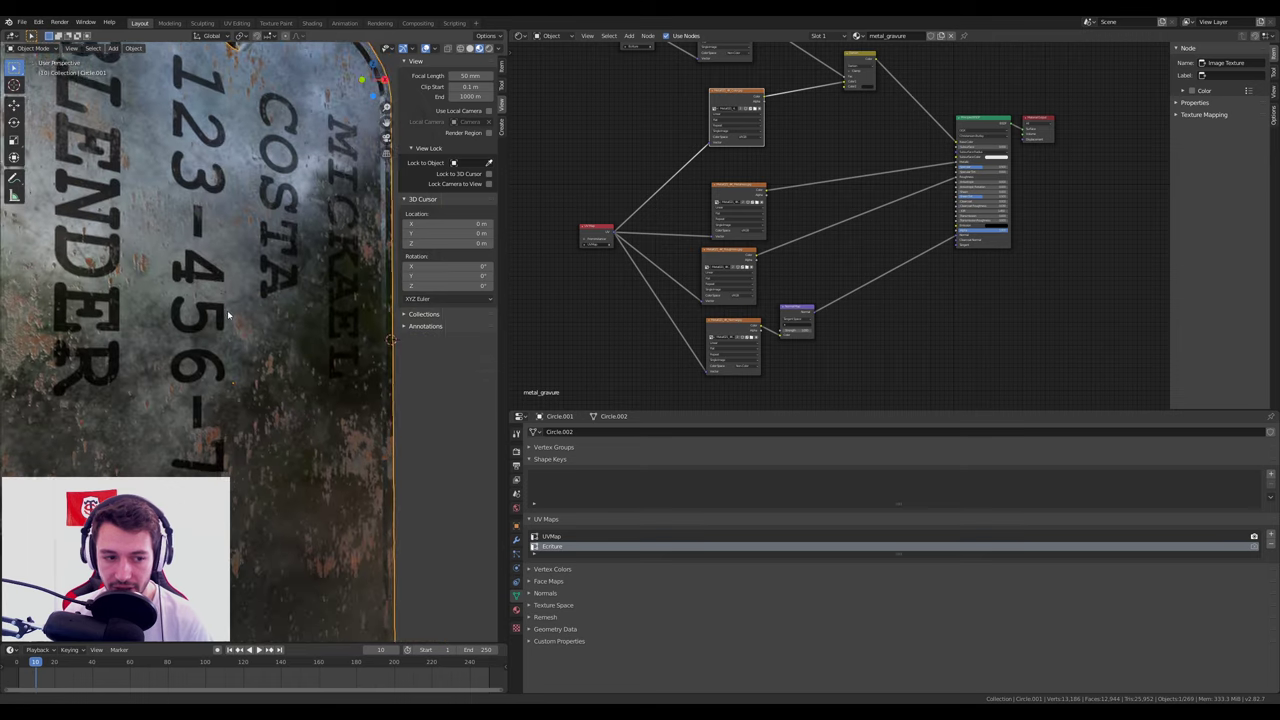
scroll(832, 303, "up", 3)
Add a Bump node onto the Normal Map → BSDF link and position it.
key("shift+a")
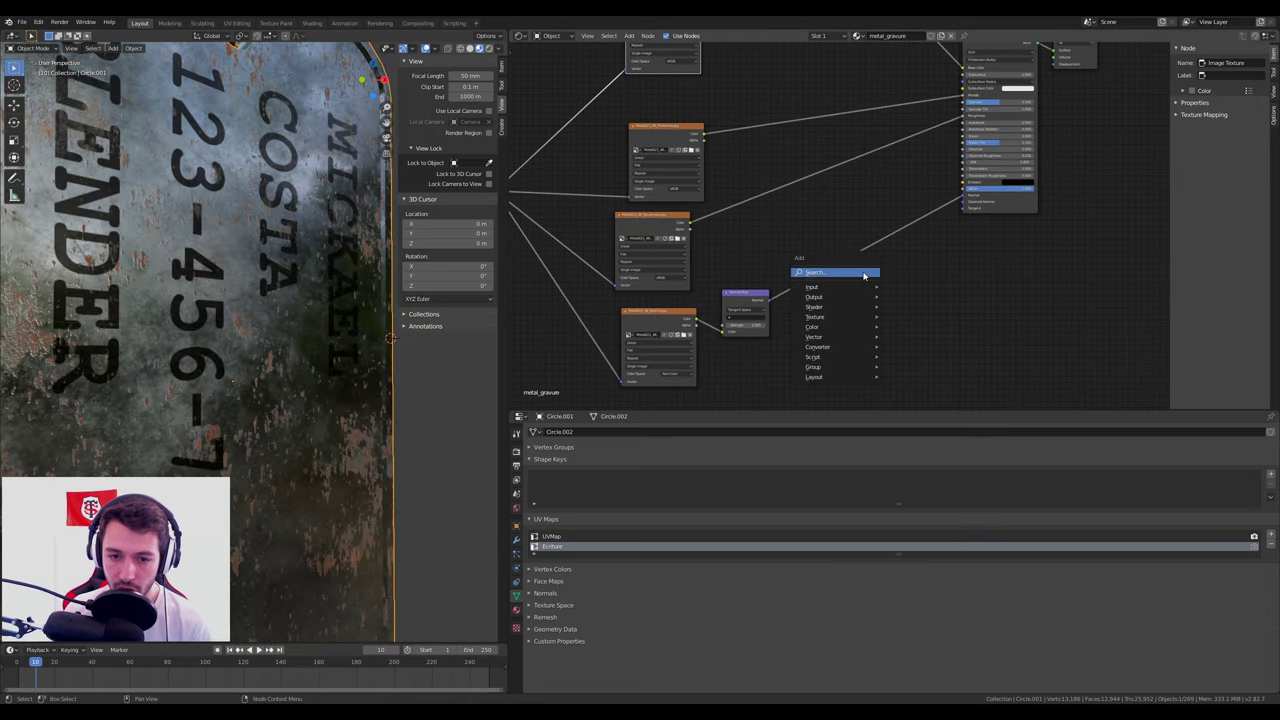
mouse_move(814, 337)
left_click(902, 336)
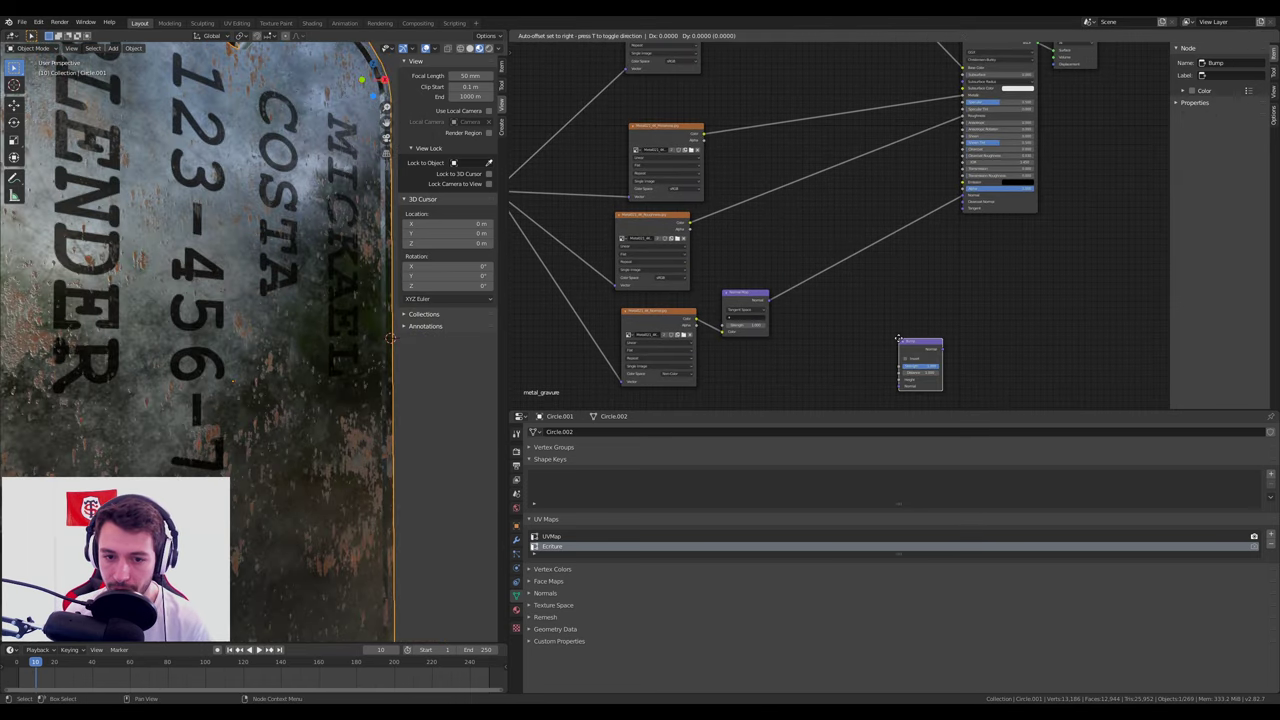
left_click(840, 210)
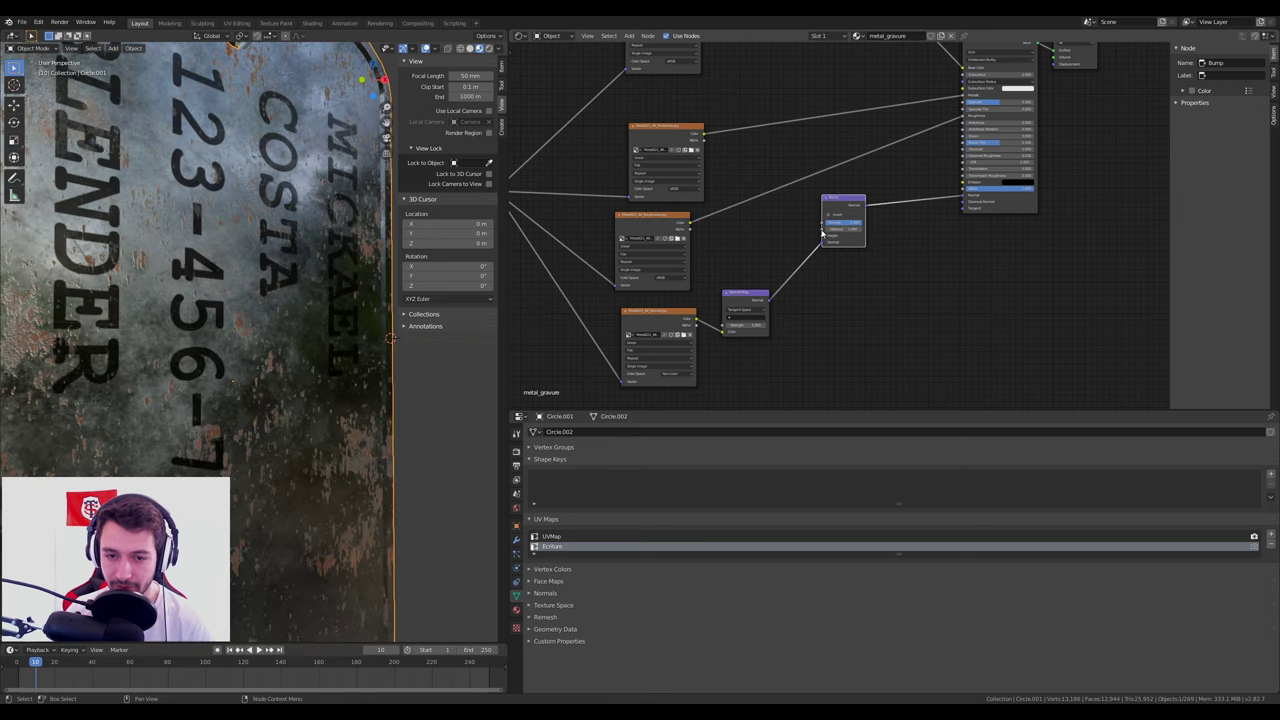
middle_click_drag(820, 244, 830, 268)
left_click_drag(850, 229, 860, 256)
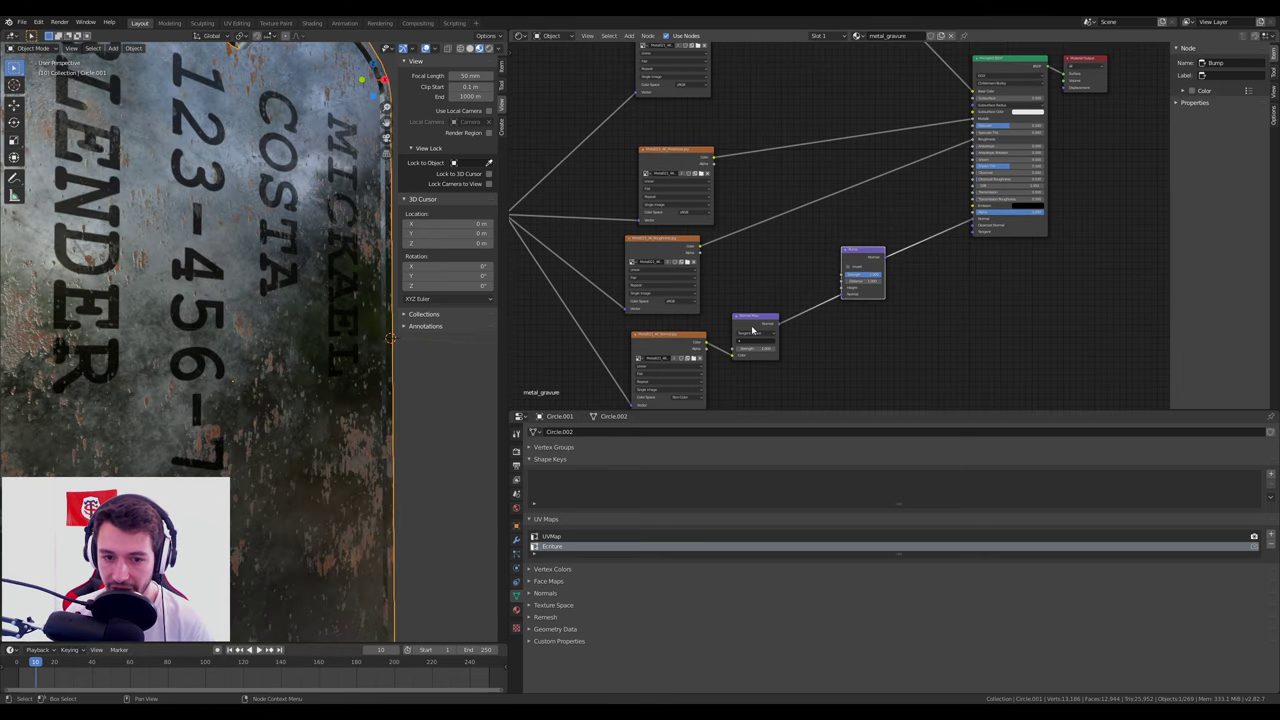
scroll(802, 291, "down", 2)
middle_click_drag(810, 149, 804, 200)
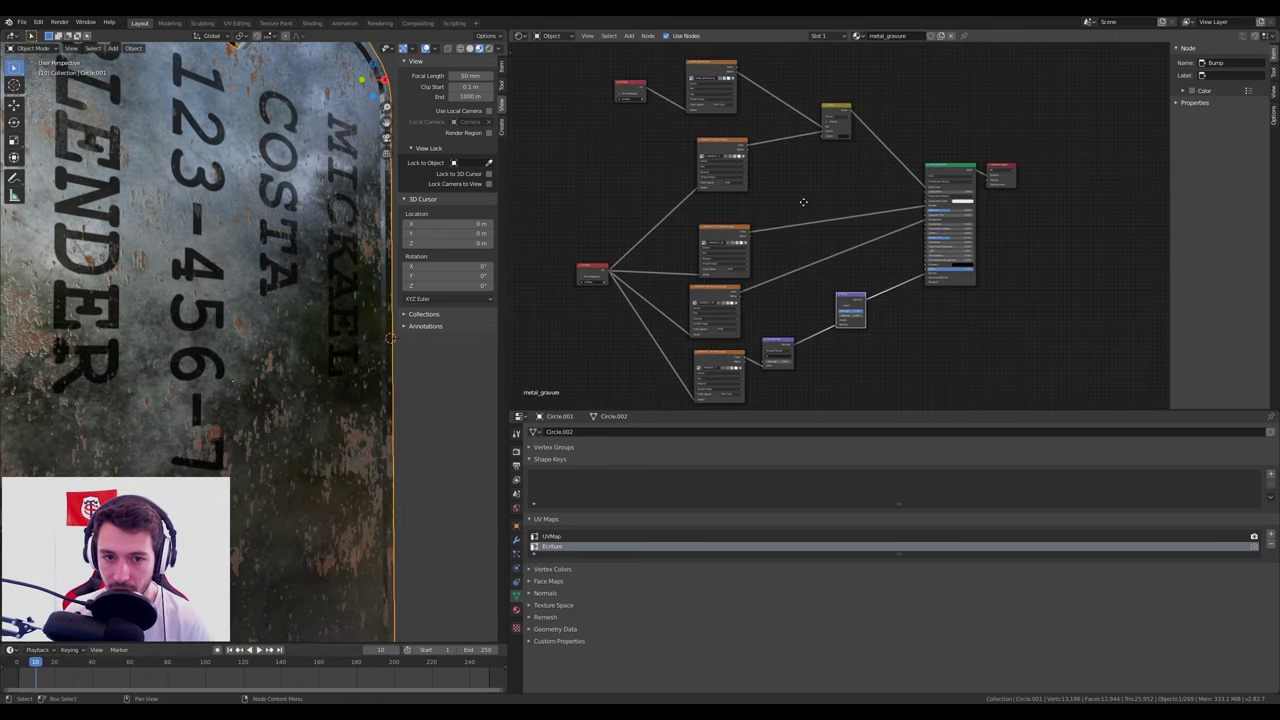
Connect the text image to the Bump node's Height input and tick Invert.
left_click_drag(817, 309, 836, 320)
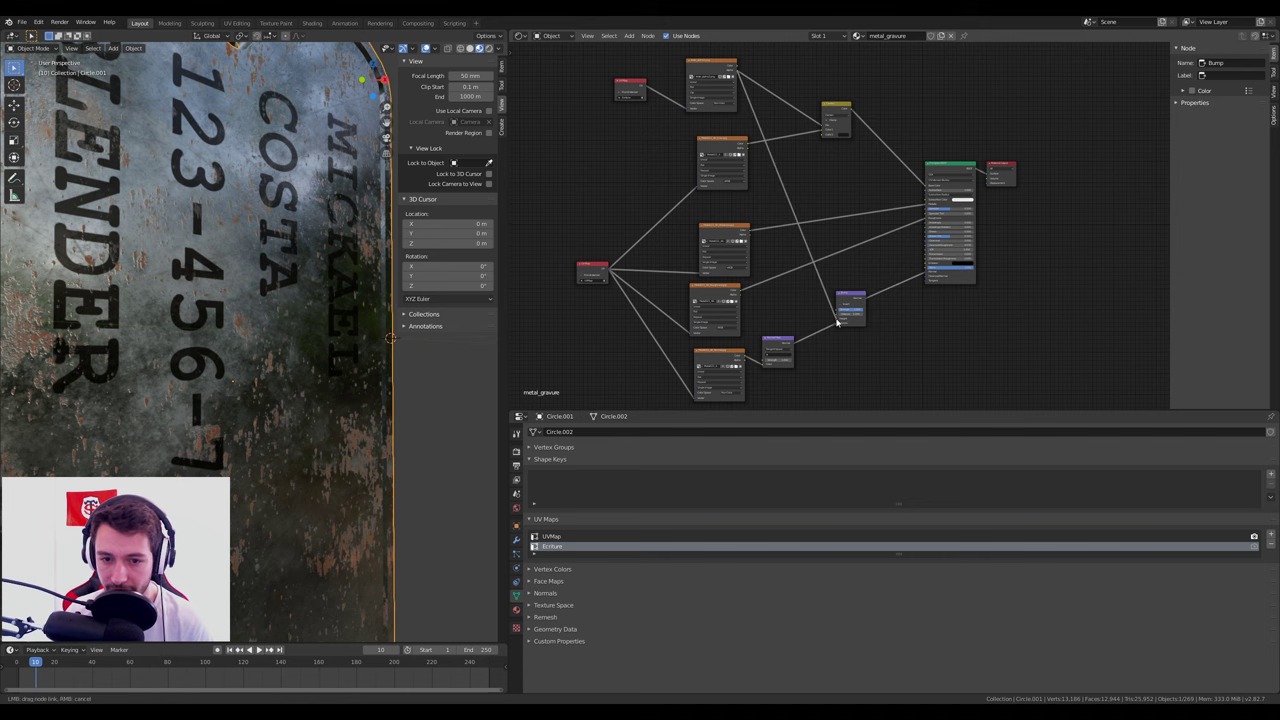
scroll(837, 320, "up", 1)
scroll(837, 315, "up", 1)
middle_click_drag(837, 314, 851, 222)
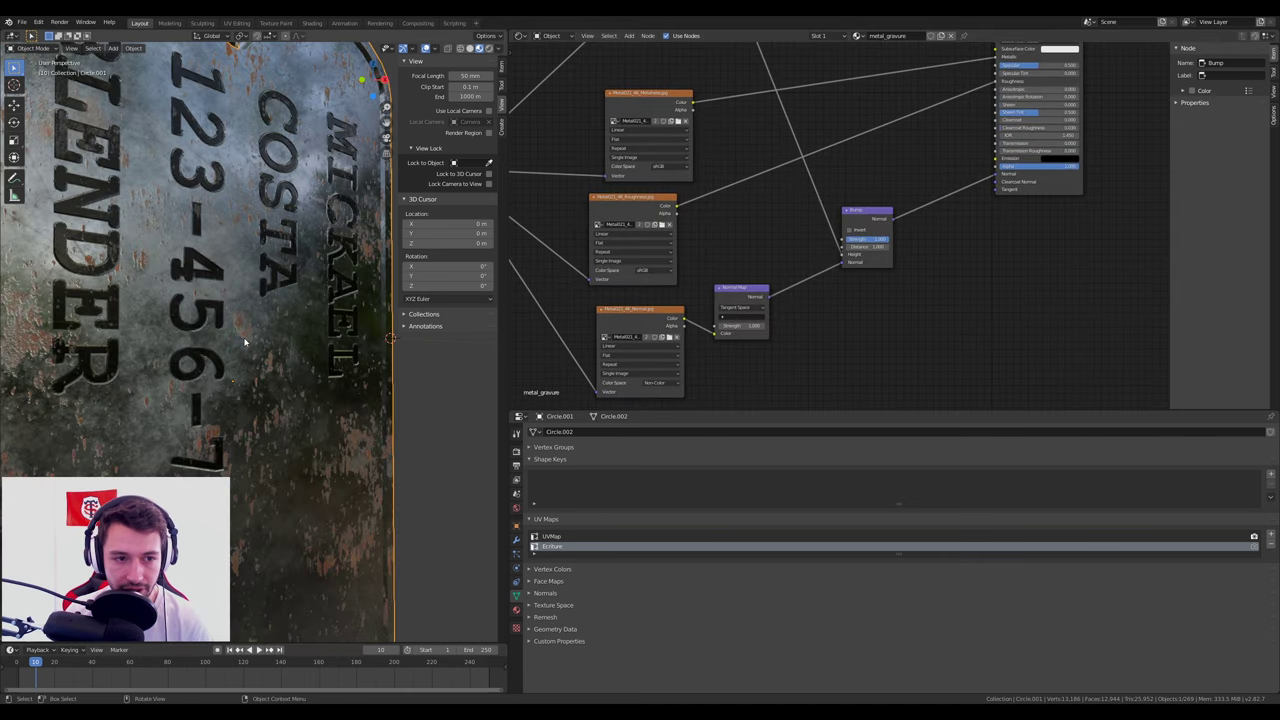
mouse_move(238, 335)
middle_mouse_down()
mouse_move(306, 248)
mouse_move(330, 290)
middle_mouse_up()
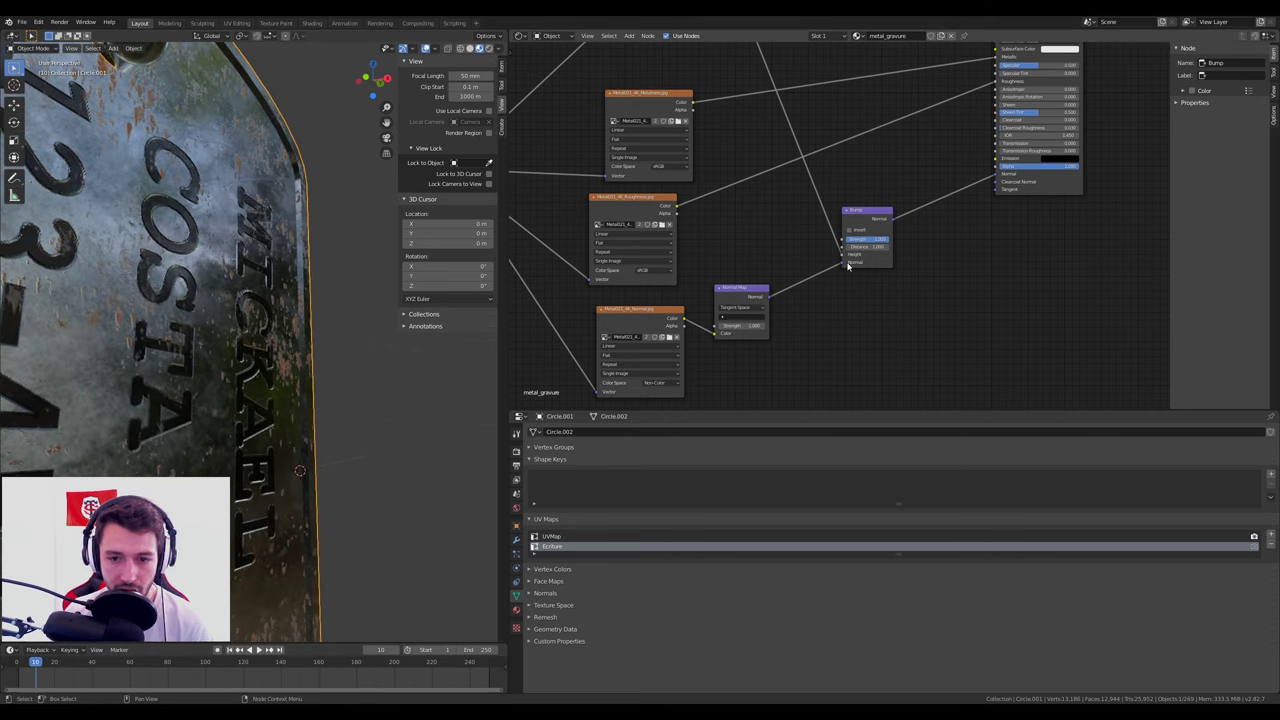
left_click(849, 230)
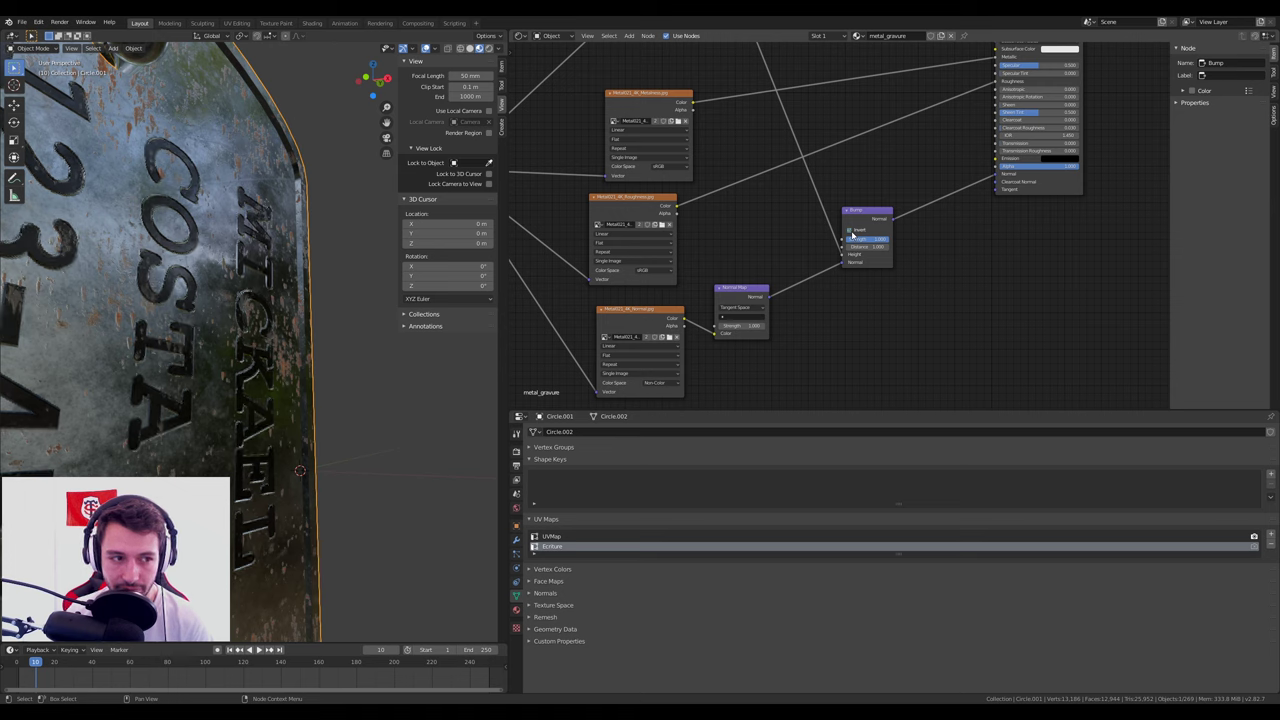
Orbit around the dog tag and bead chain to check the engraved relief.
mouse_move(330, 320)
middle_mouse_down()
mouse_move(204, 358)
mouse_move(337, 324)
middle_mouse_up()
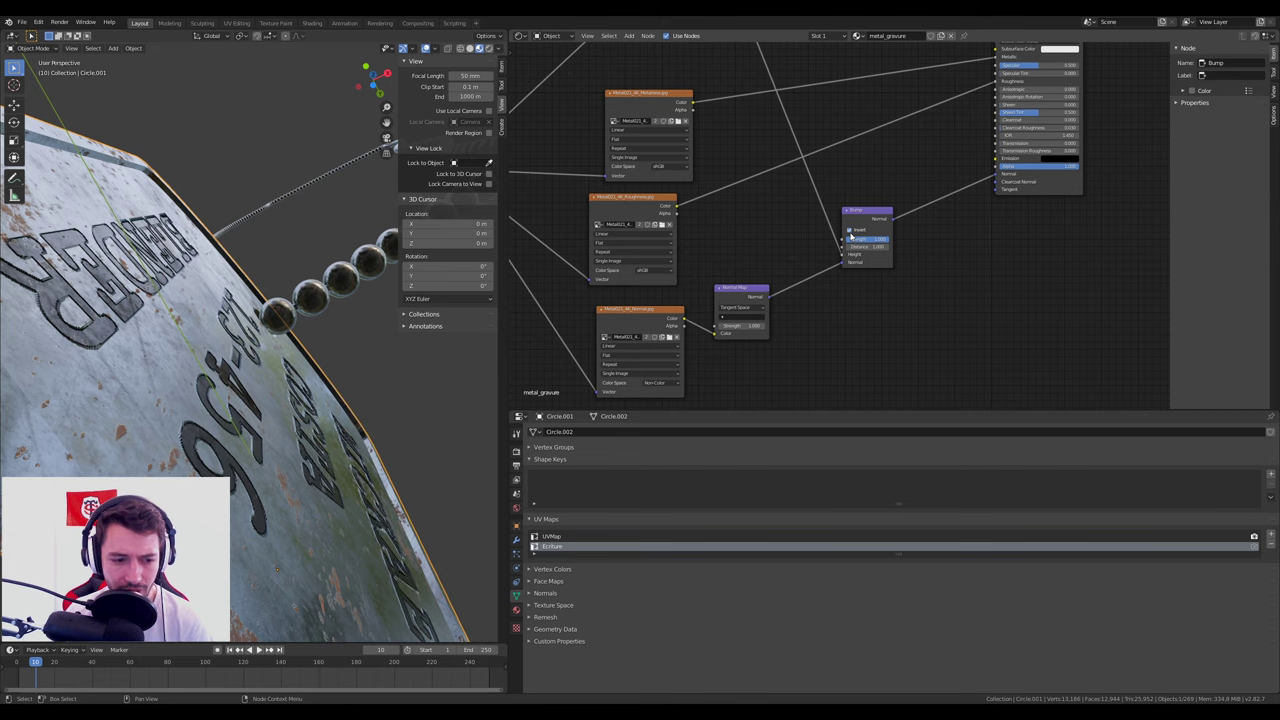
middle_click_drag(397, 374, 258, 396)
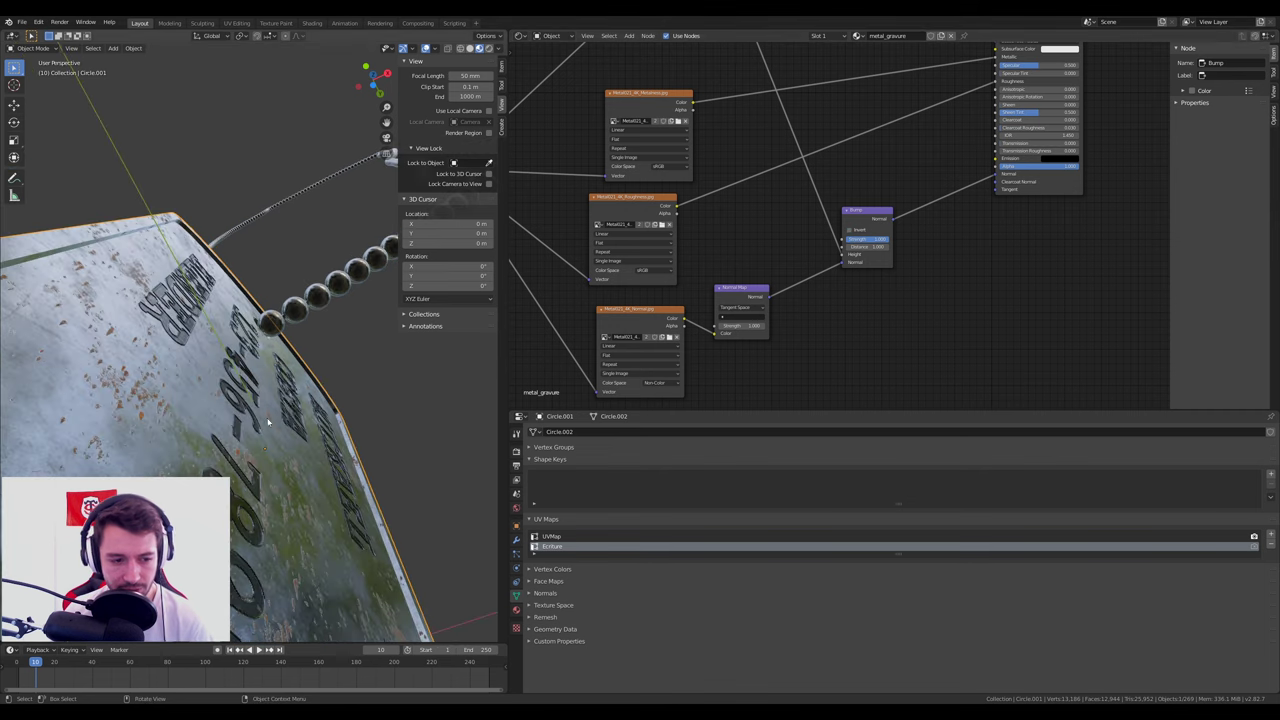
scroll(258, 396, "up", 3)
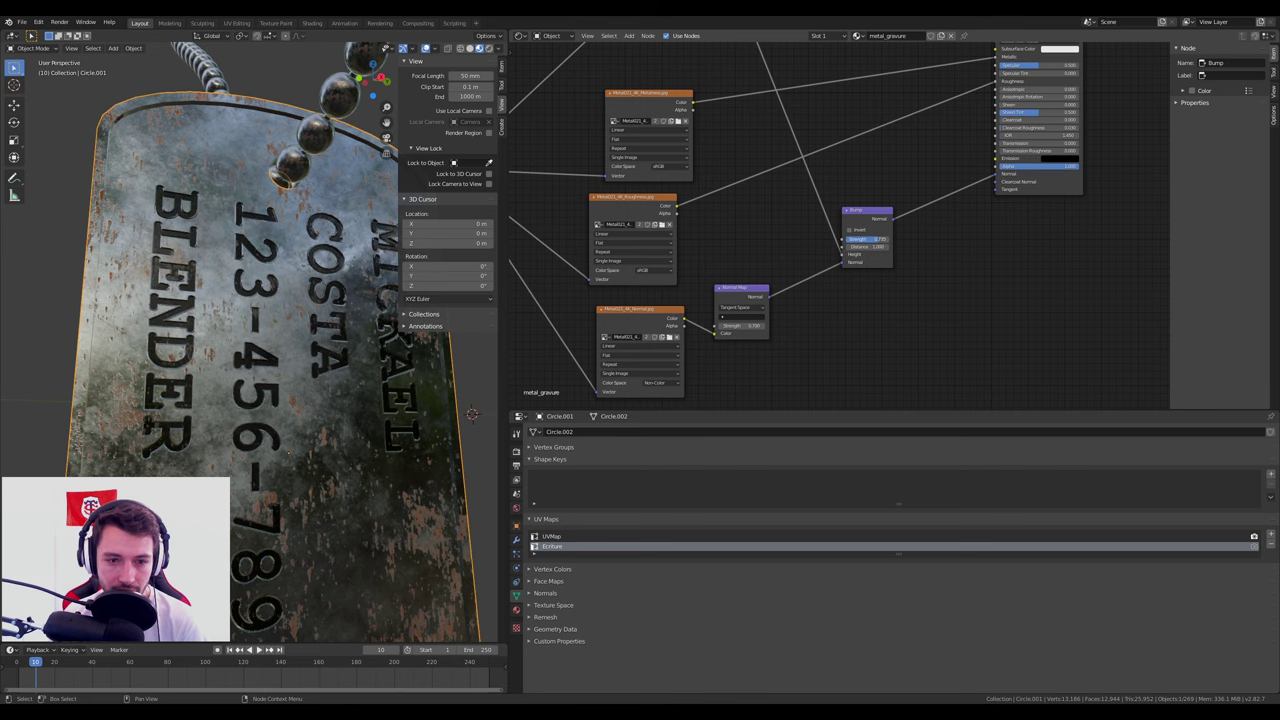
middle_click_drag(340, 430, 619, 243)
scroll(360, 418, "down", 2)
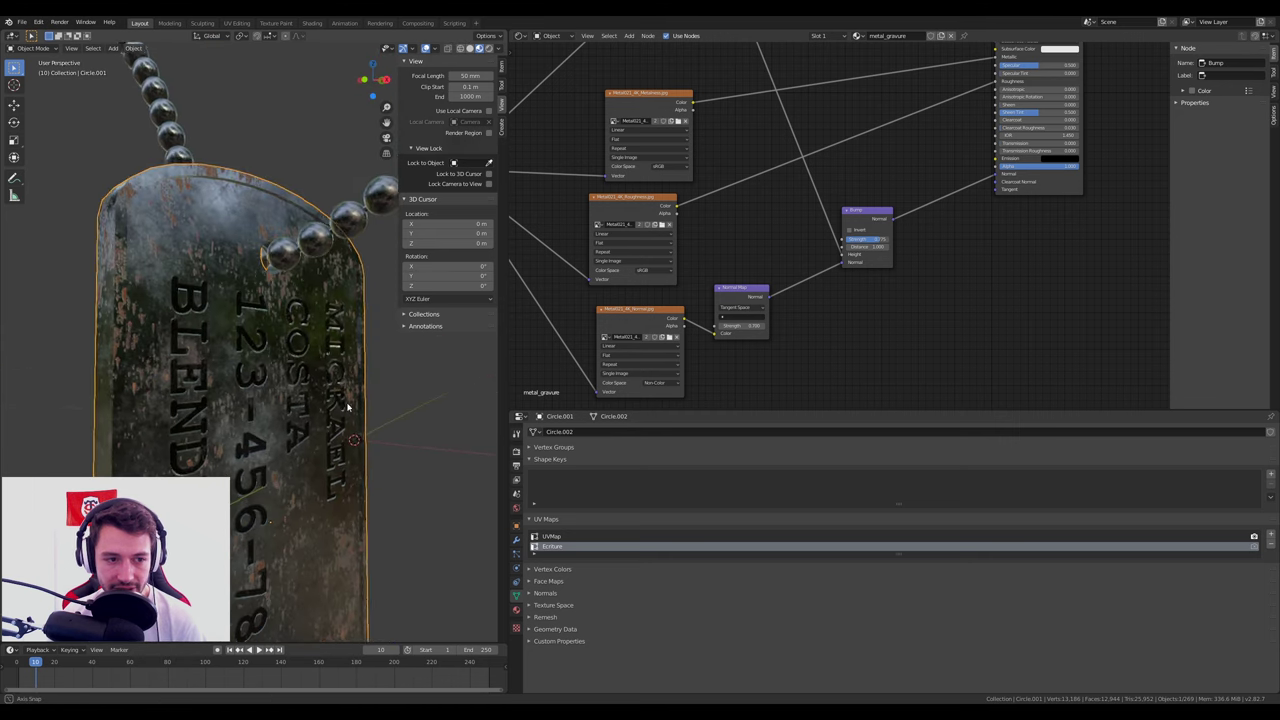
scroll(619, 243, "down", 3)
scroll(700, 250, "up", 1)
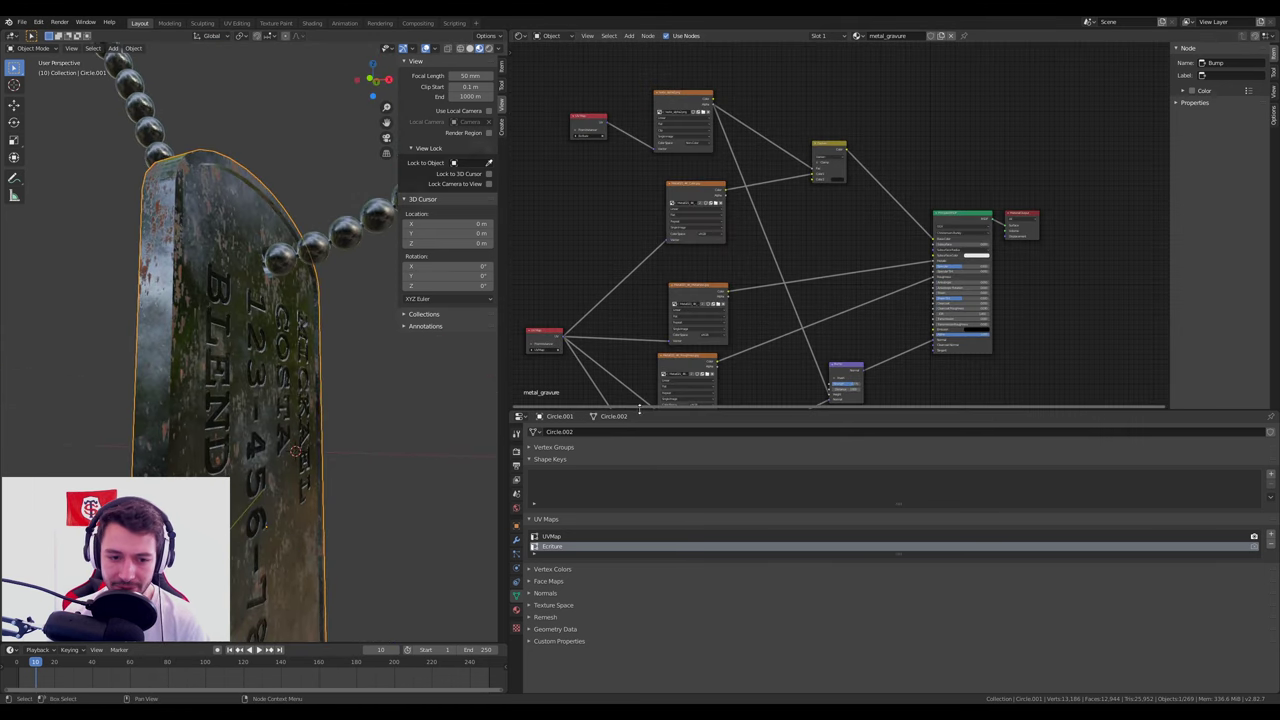
left_click_drag(649, 409, 649, 620)
scroll(835, 354, "up", 2)
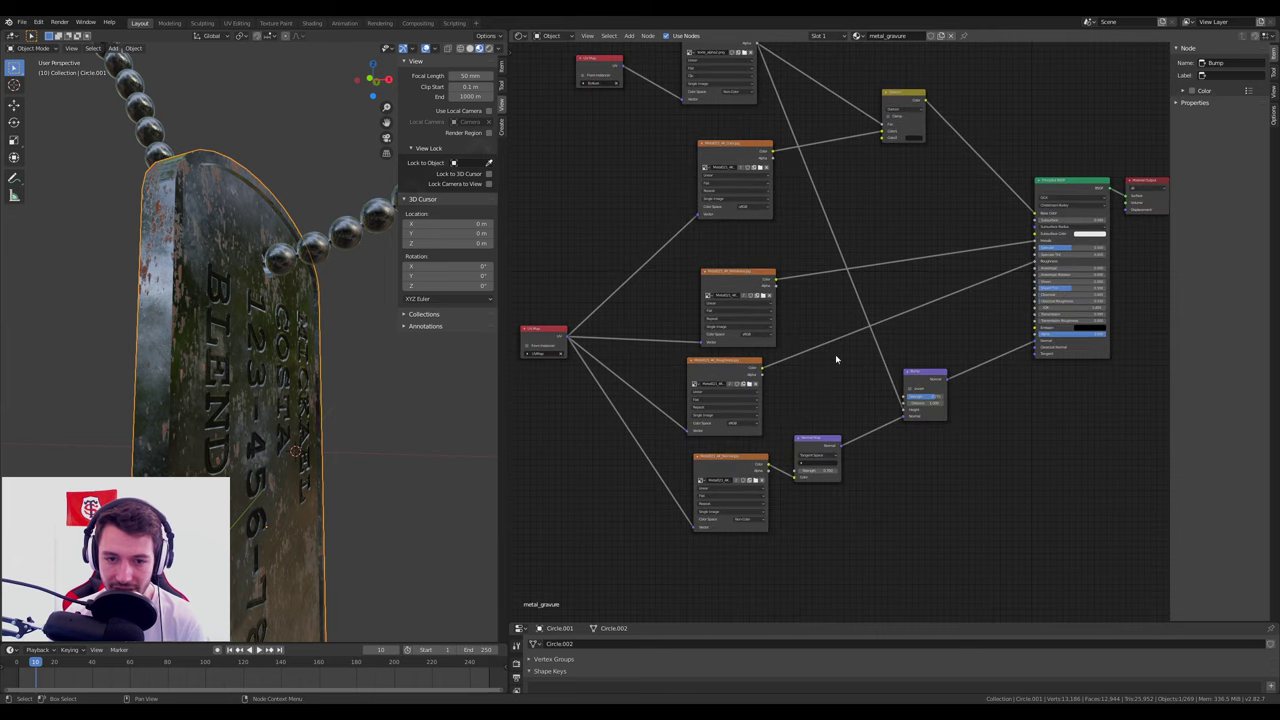
middle_click_drag(835, 354, 842, 457)
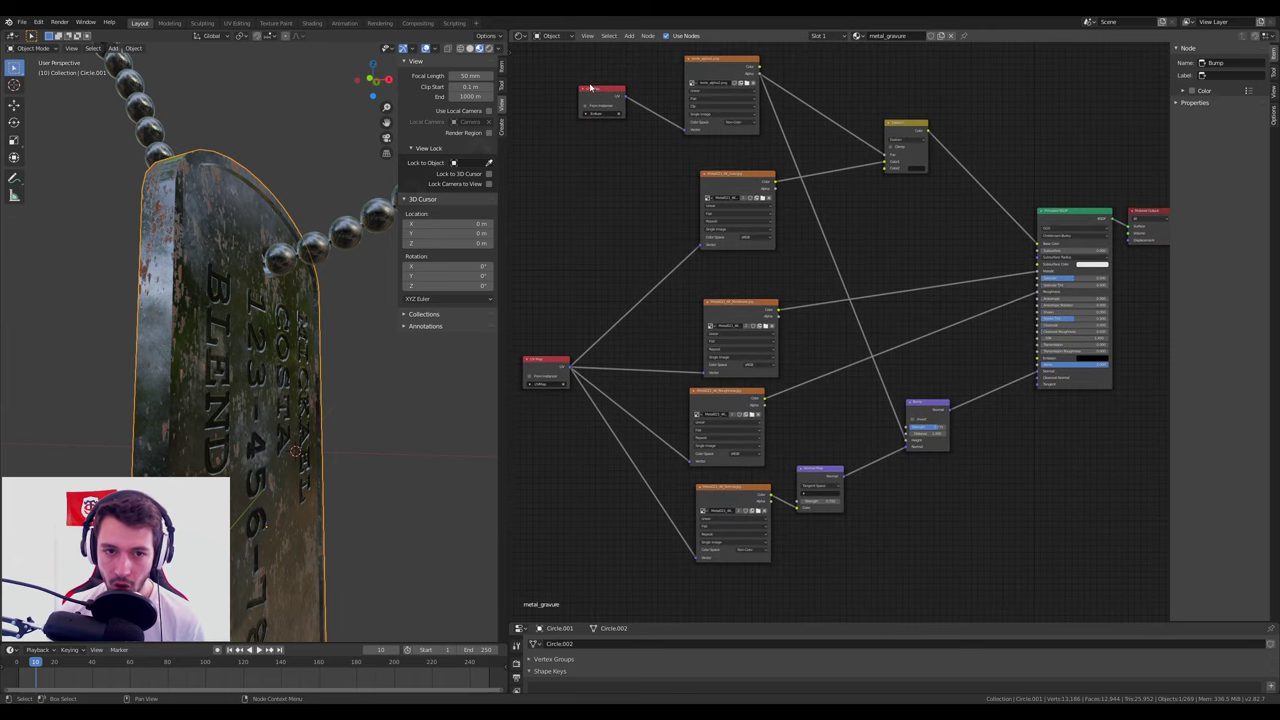
scroll(972, 211, "up", 2)
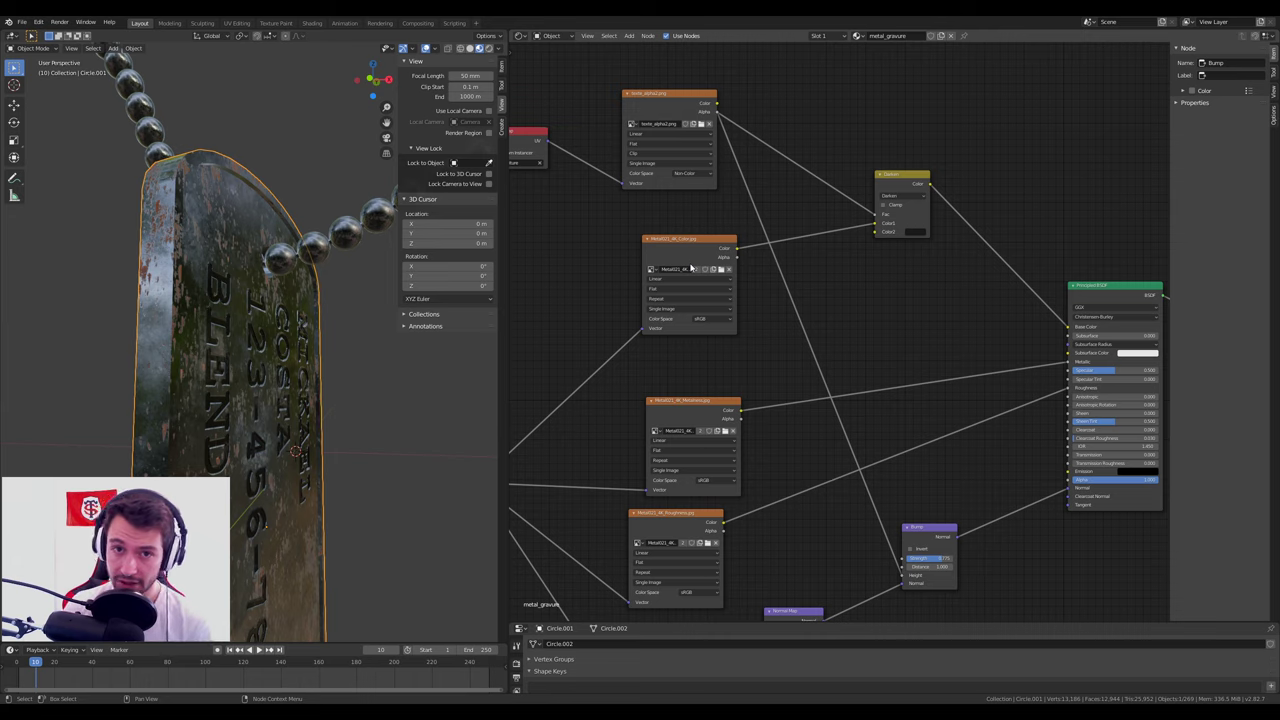
middle_click_drag(300, 330, 275, 358)
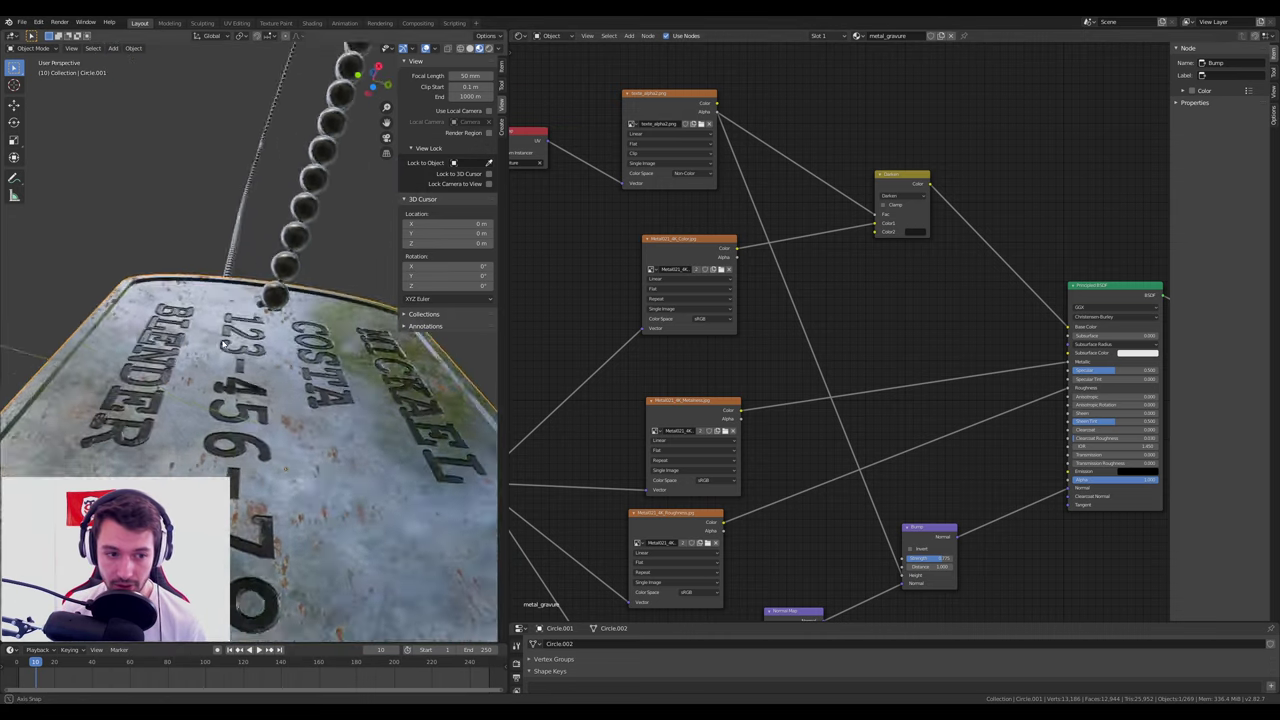
scroll(275, 358, "down", 5)
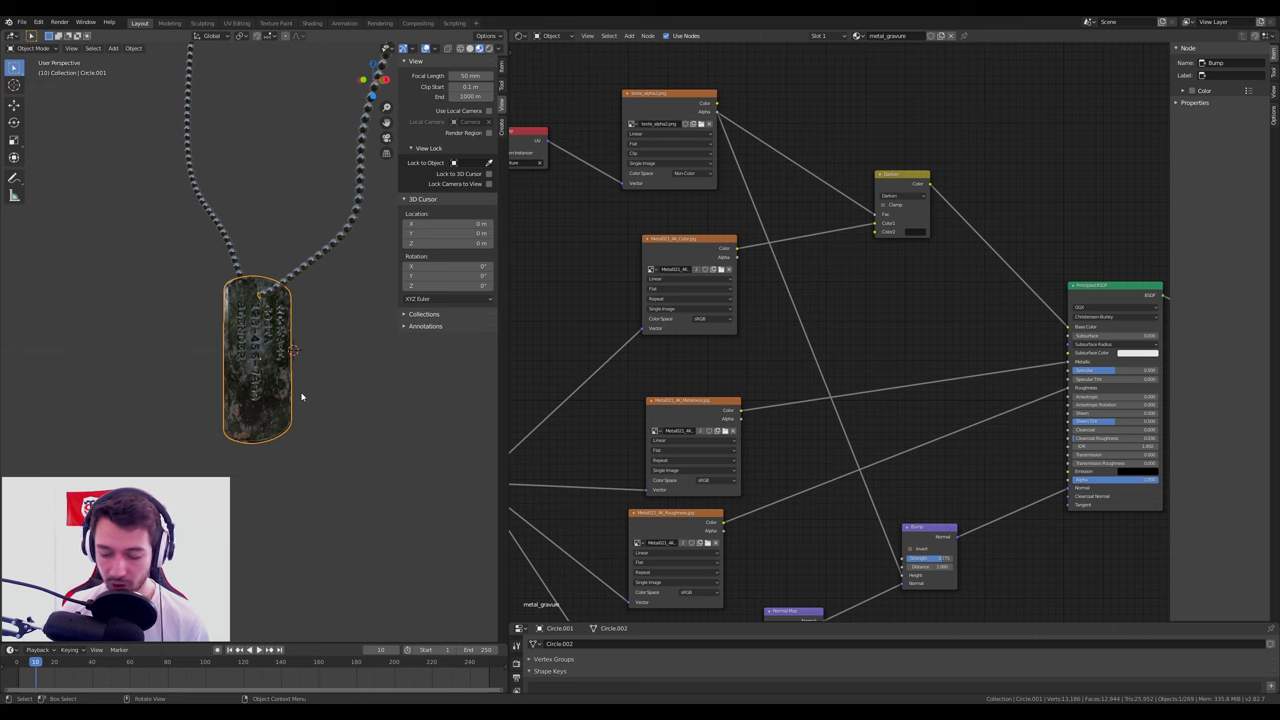
key("KP_0")
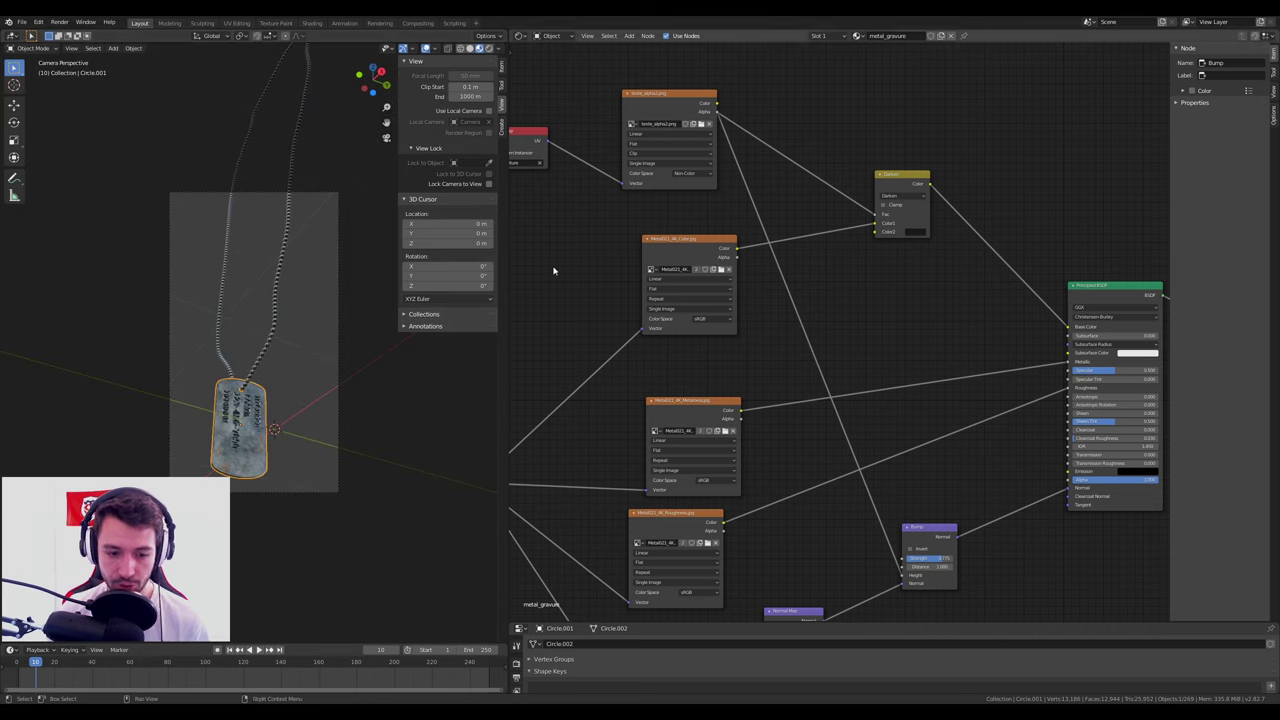
middle_click_drag(280, 420, 255, 462)
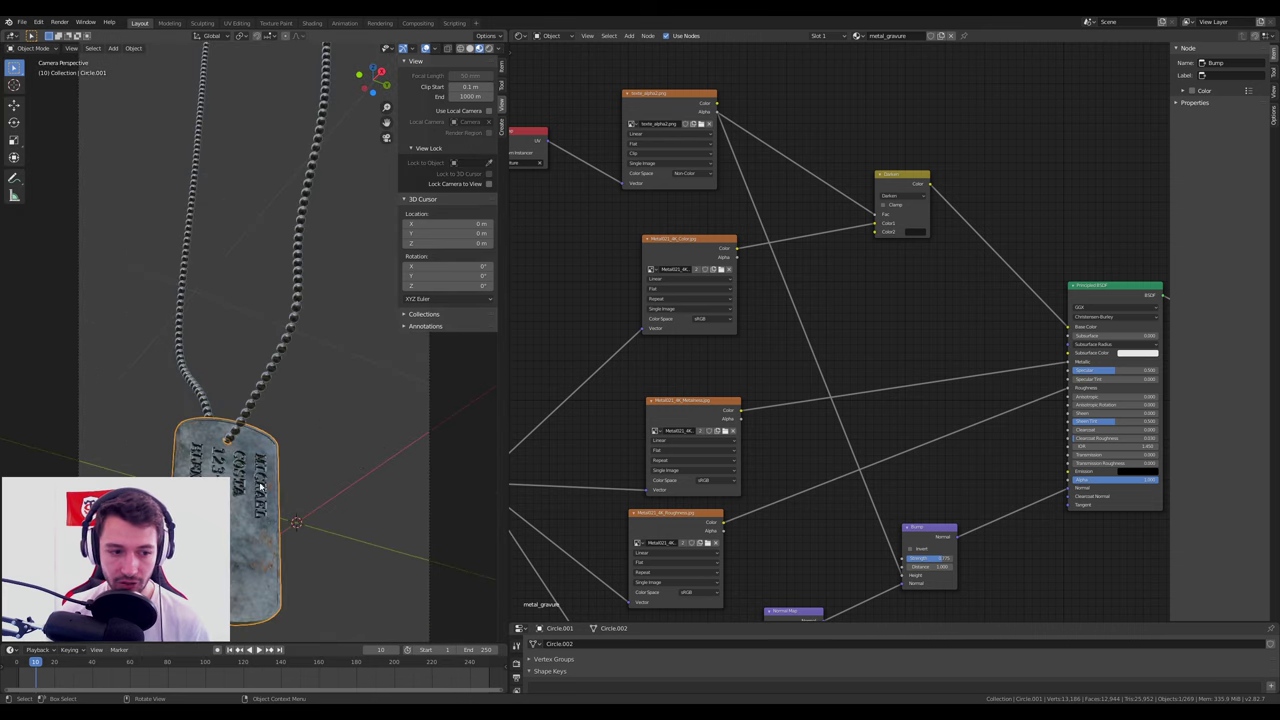
scroll(255, 462, "up", 4)
scroll(257, 388, "up", 3)
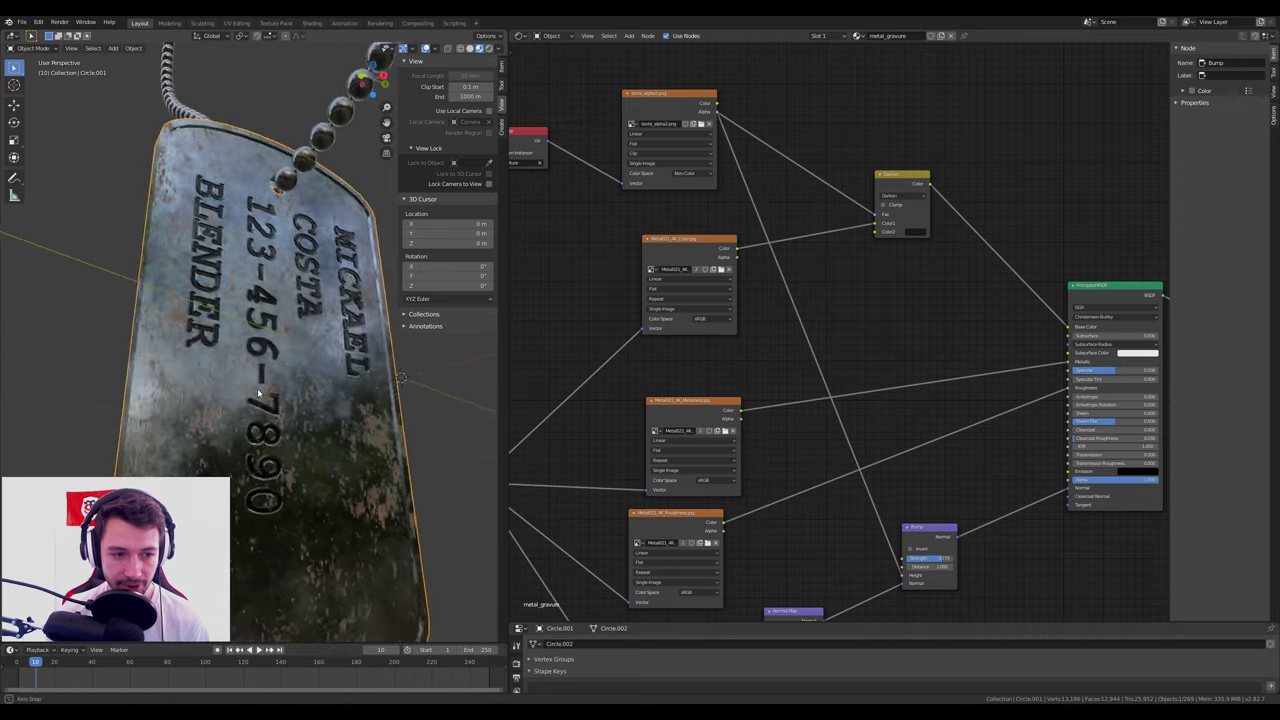
middle_click_drag(257, 388, 252, 374)
key("KP_0")
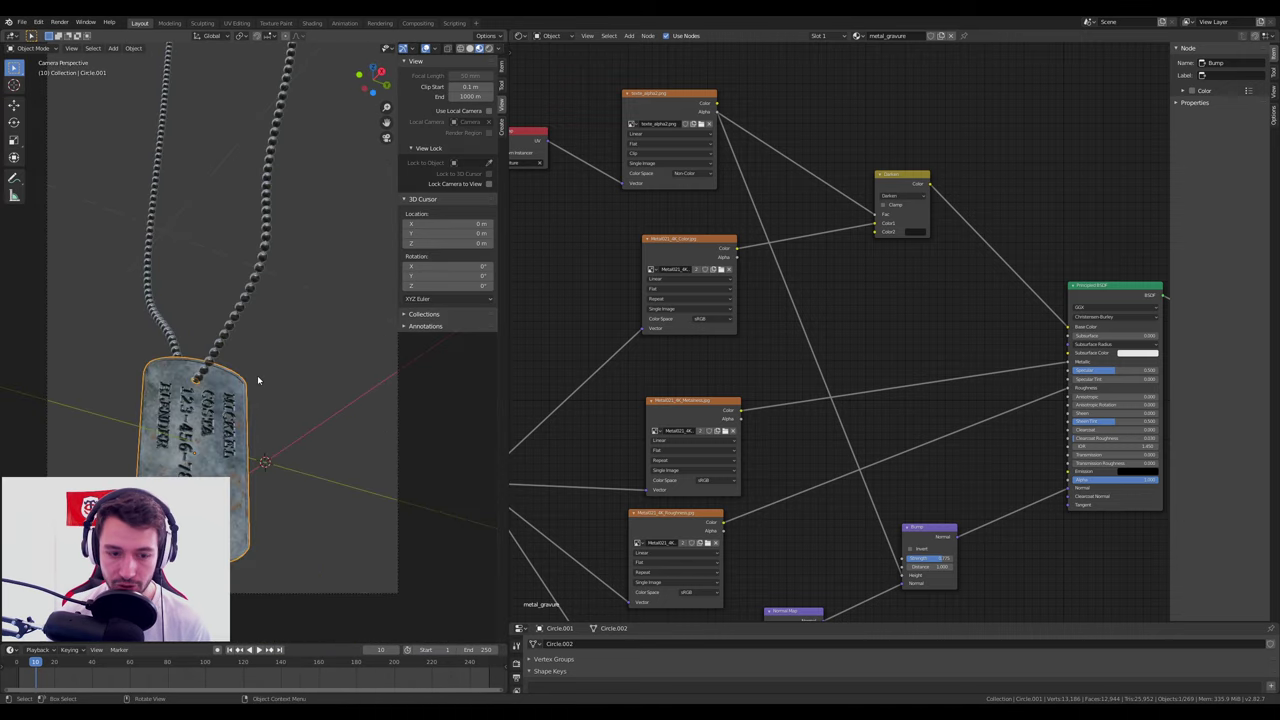
Set the render engine to Cycles in the Render properties and preview Rendered shading.
left_click_drag(754, 621, 546, 182)
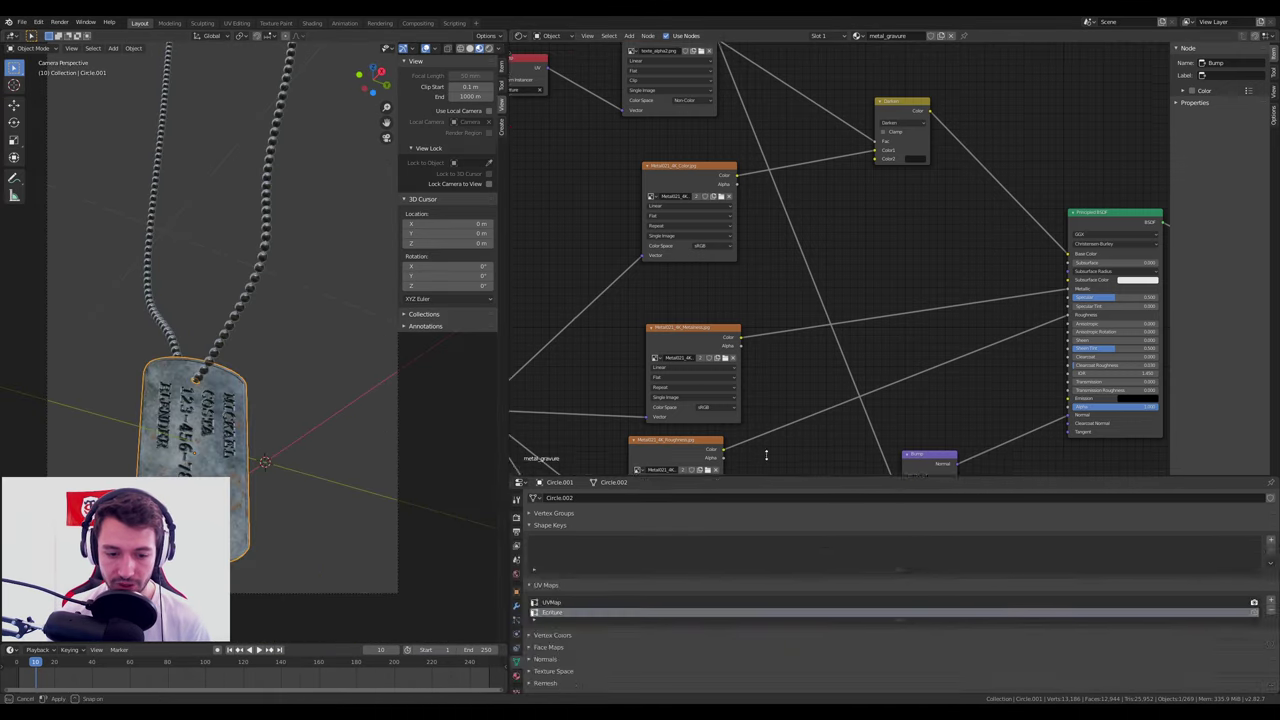
left_click(516, 218)
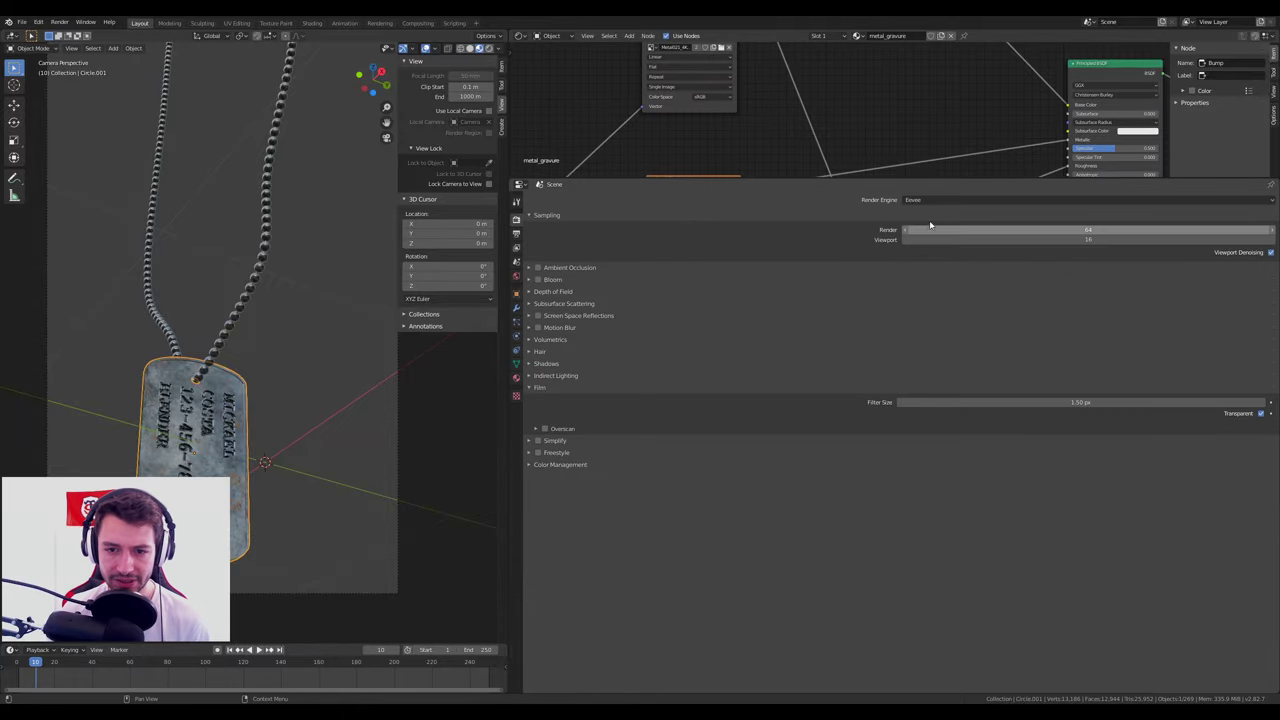
left_click(928, 212)
left_click(928, 236)
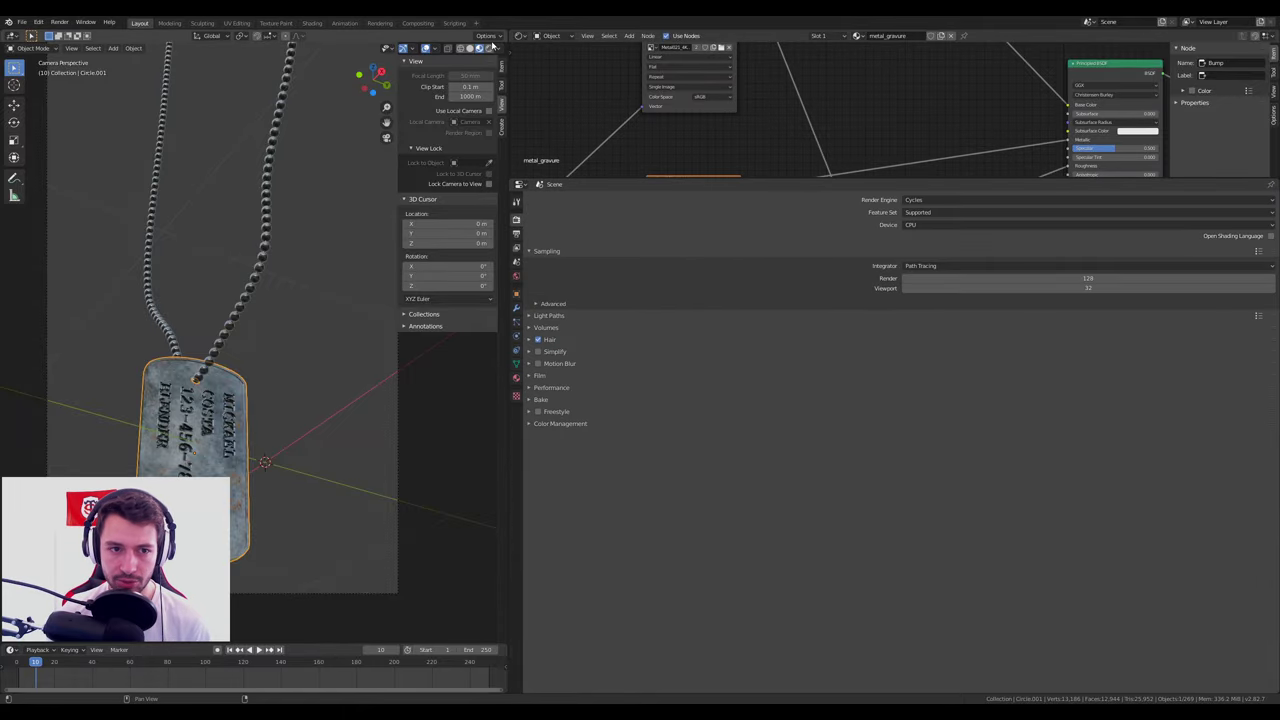
left_click(489, 47)
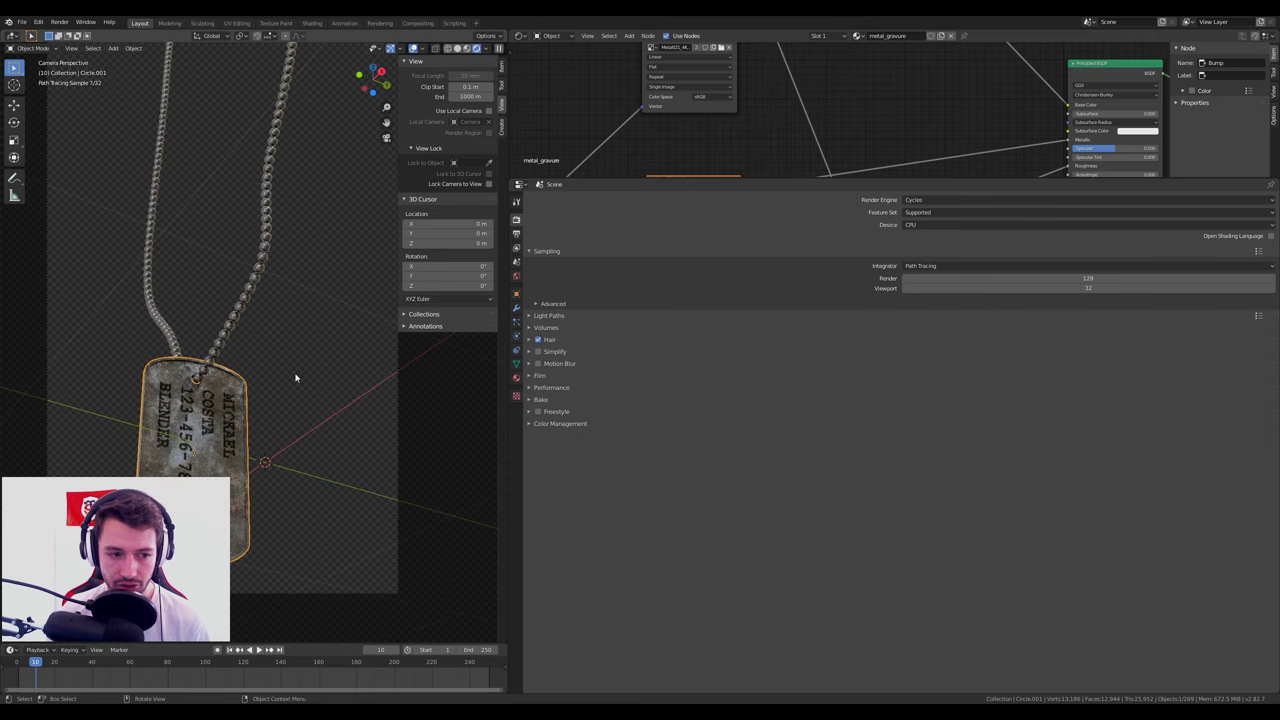
Switch the viewport to Solid, then Material Preview, and orbit around the tag and chain.
key("z")
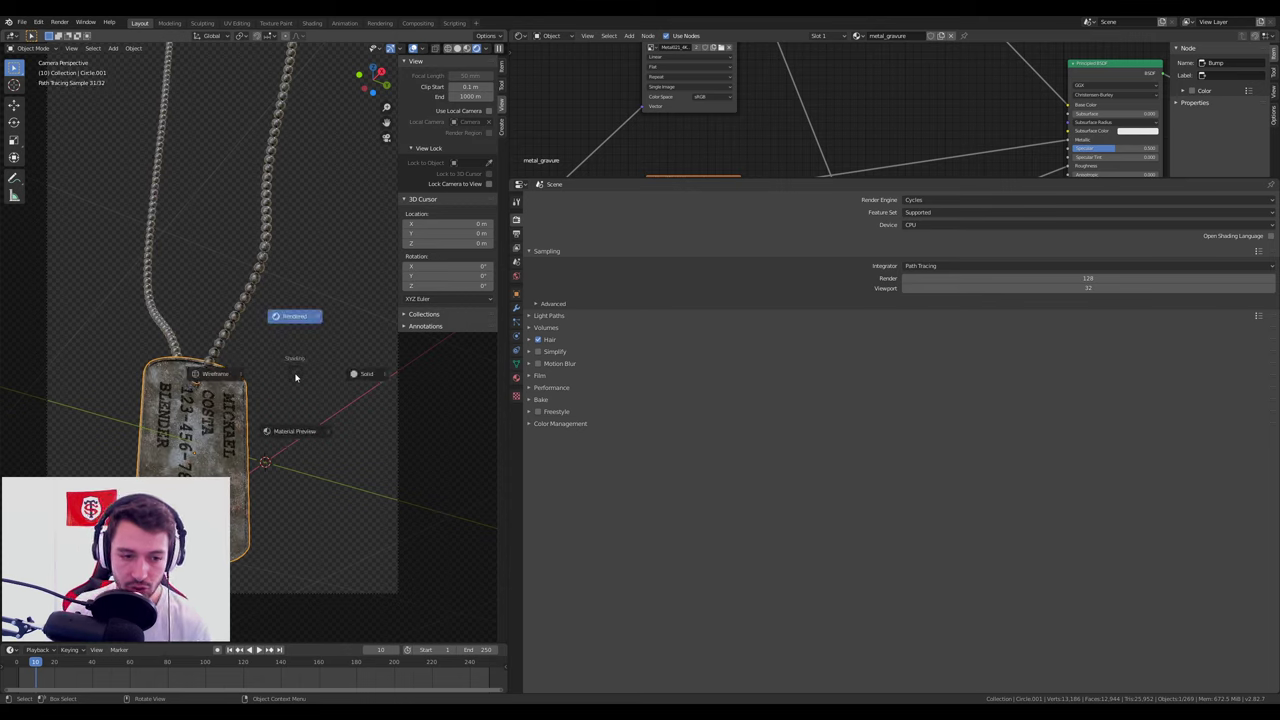
left_click(353, 374)
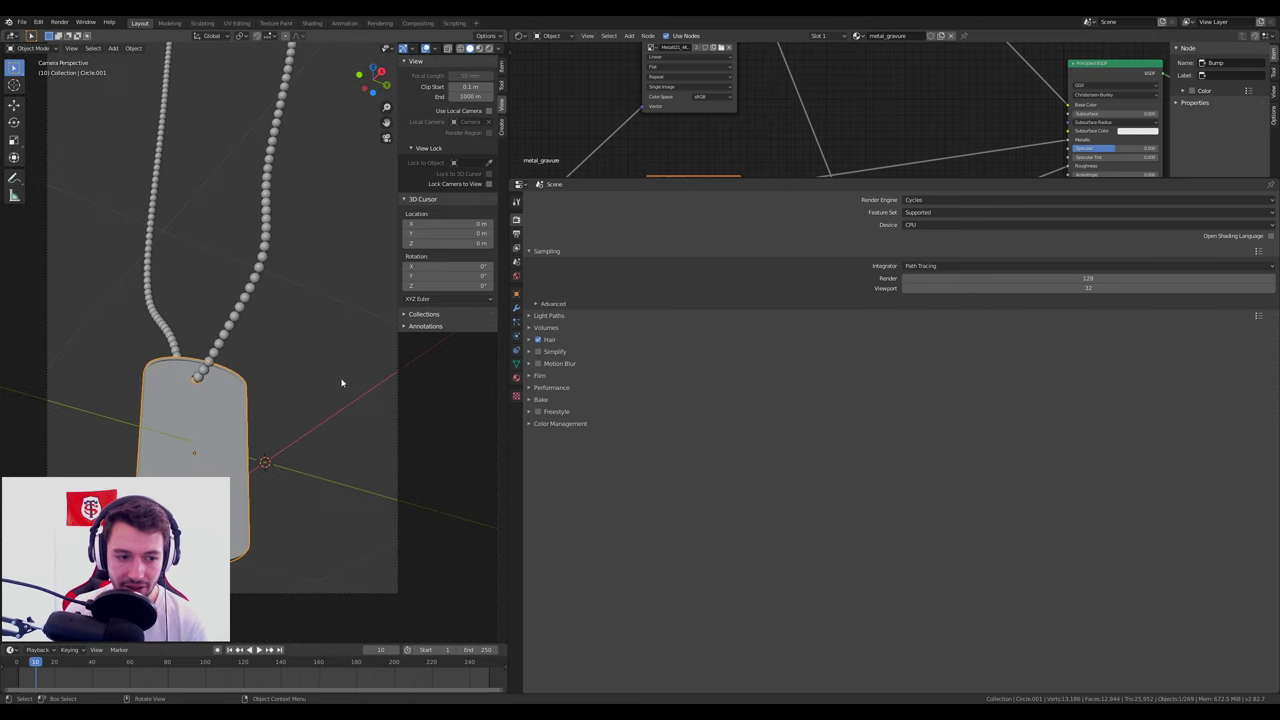
left_click(479, 48)
mouse_move(286, 400)
middle_mouse_down()
mouse_move(220, 449)
mouse_move(300, 420)
middle_mouse_up()
scroll(250, 440, "up", 5)
mouse_move(380, 377)
middle_mouse_down()
mouse_move(270, 427)
mouse_move(43, 160)
mouse_move(214, 392)
mouse_move(306, 451)
middle_mouse_up()
scroll(260, 531, "down", 3)
mouse_move(260, 531)
middle_mouse_down()
mouse_move(256, 454)
mouse_move(234, 434)
mouse_move(276, 407)
middle_mouse_up()
scroll(262, 418, "up", 5)
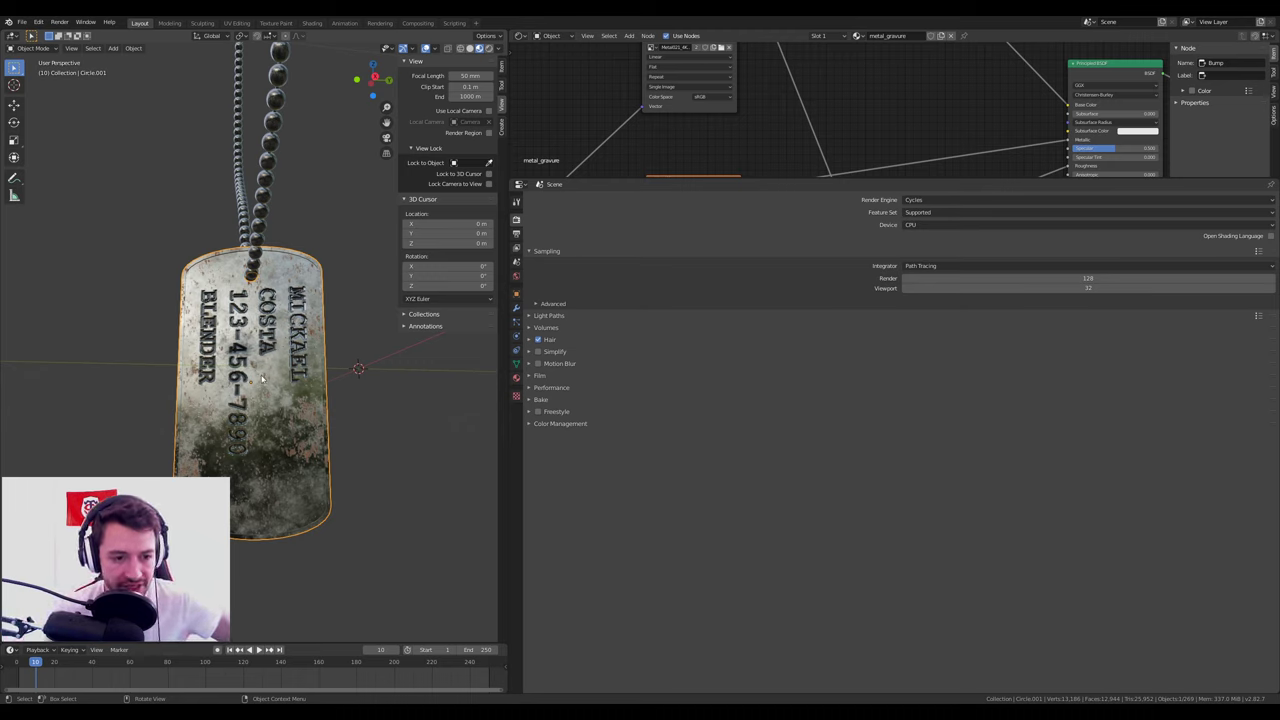
mouse_move(263, 379)
middle_mouse_down()
mouse_move(239, 399)
mouse_move(295, 457)
mouse_move(268, 503)
mouse_move(337, 529)
mouse_move(266, 480)
mouse_move(279, 472)
mouse_move(285, 385)
middle_mouse_up()
scroll(279, 472, "up", 2)
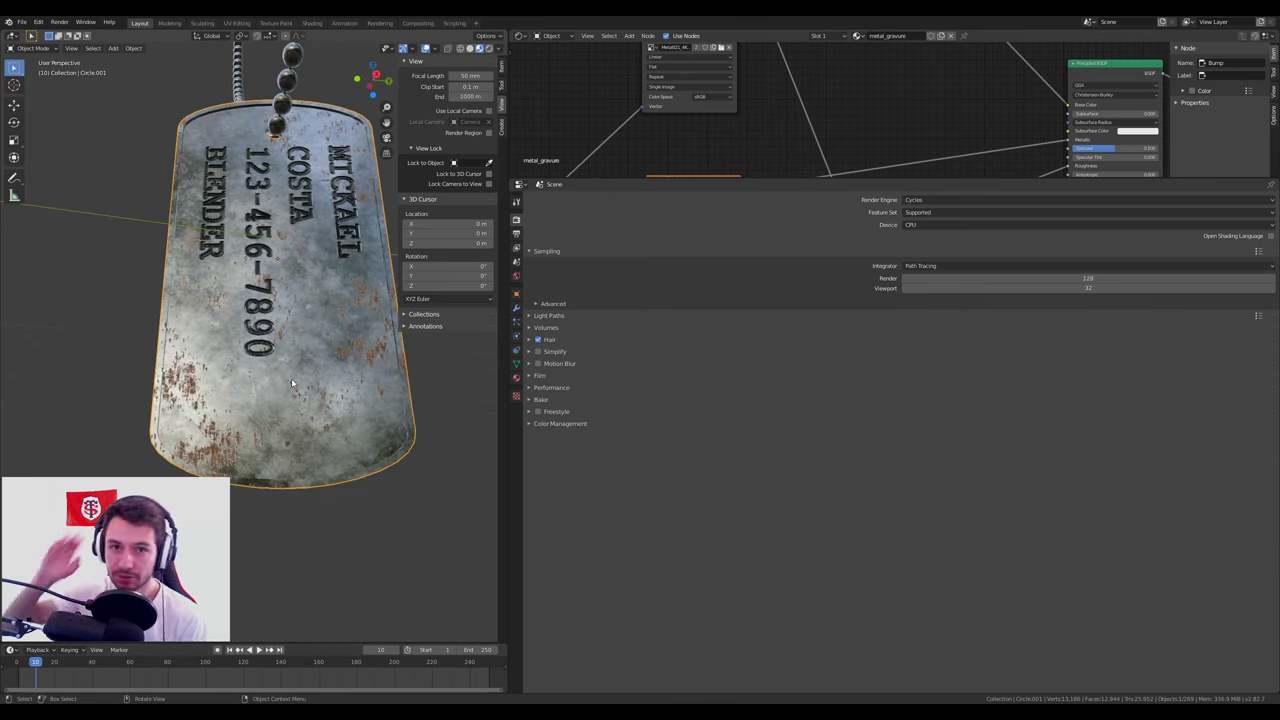